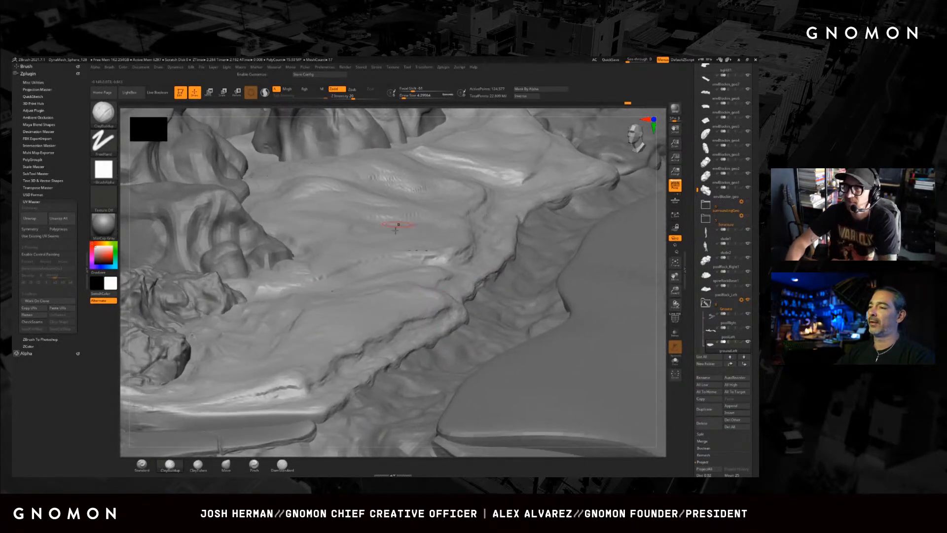
- Close the look at the rocky terrain sculpt by minimizing ZBrush and switch to the Unreal Editor
{"action": "right_click_drag", "start_coordinate": [439, 256], "coordinate": [422, 260], "text": "alt"}
{"action": "right_click_drag", "start_coordinate": [390, 295], "coordinate": [393, 291], "text": "alt"}
{"action": "right_click", "coordinate": [393, 291]}
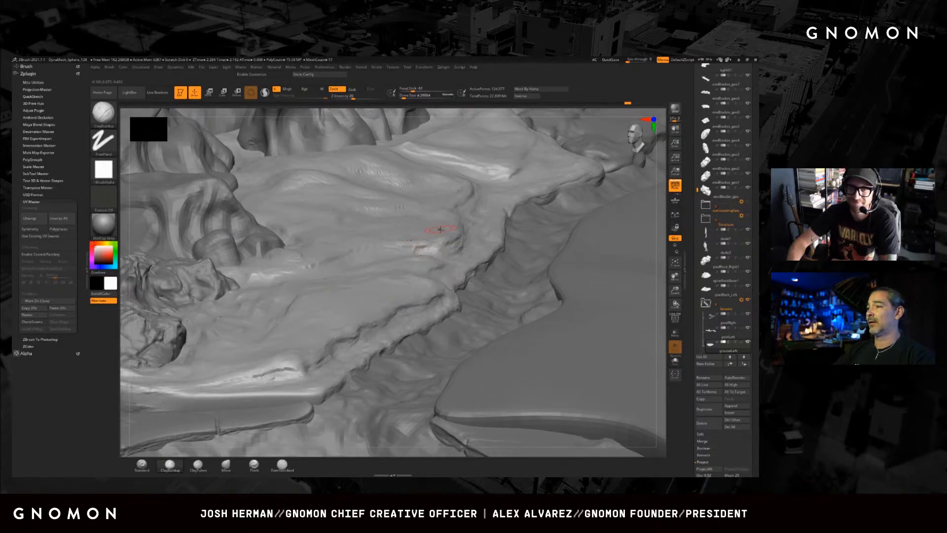
{"action": "right_click_drag", "start_coordinate": [440, 229], "coordinate": [424, 258], "text": "alt"}
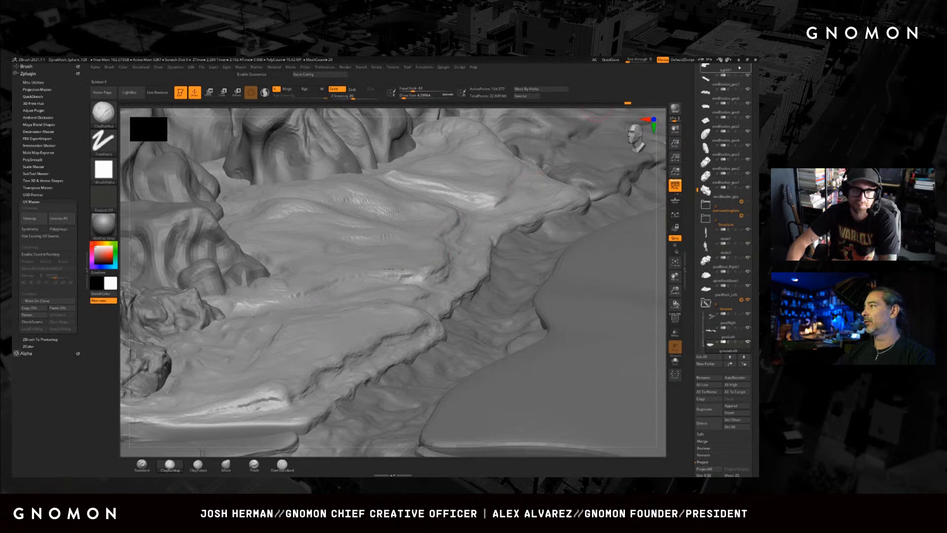
{"action": "left_click", "coordinate": [739, 60]}
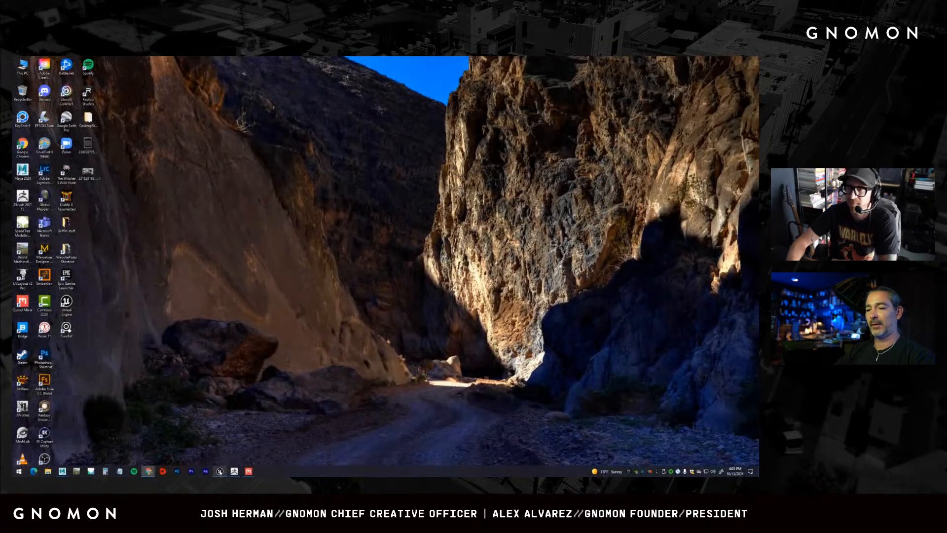
{"action": "left_click", "coordinate": [220, 471]}
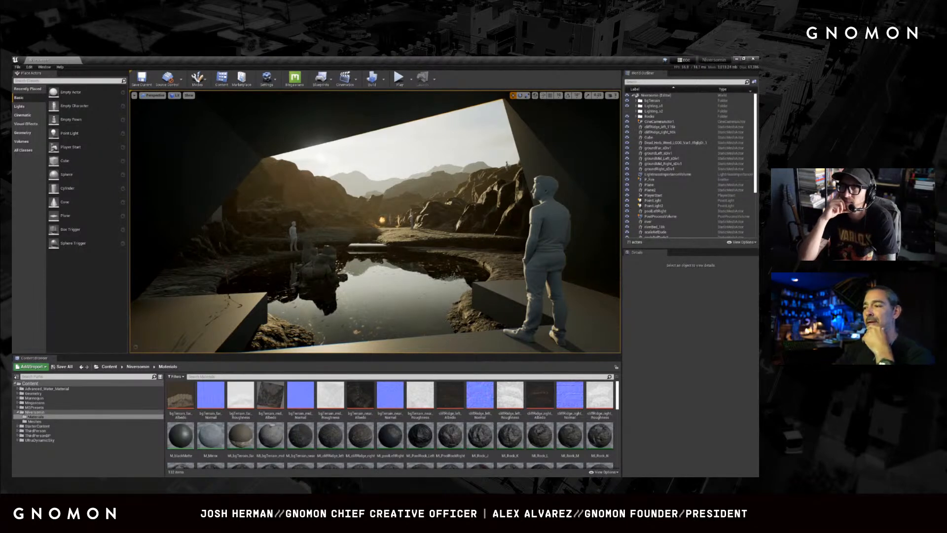
- Examine the foreground scale figure with its cast shadow and the leaf-covered pool surface from several viewpoints
{"action": "right_click_drag", "start_coordinate": [461, 271], "coordinate": [505, 274]}
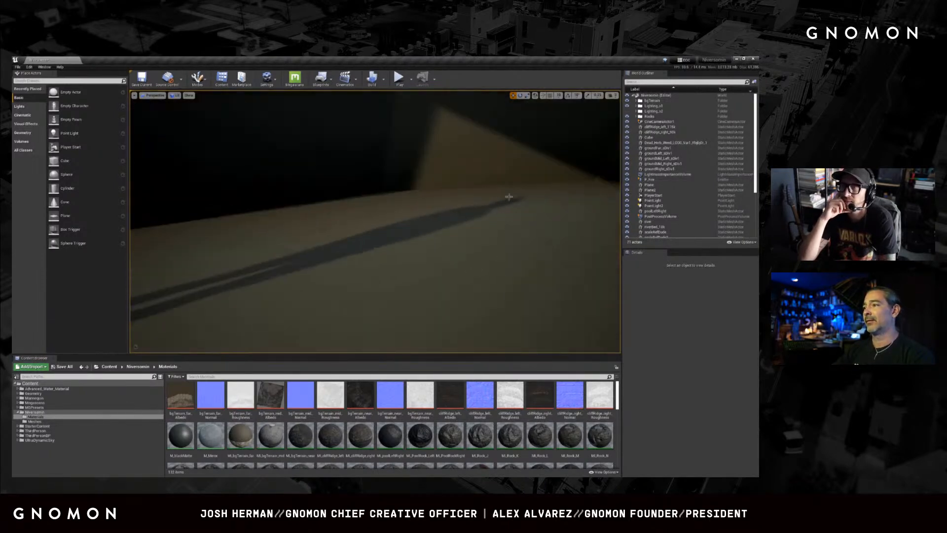
{"action": "right_click_drag", "start_coordinate": [511, 205], "coordinate": [517, 207]}
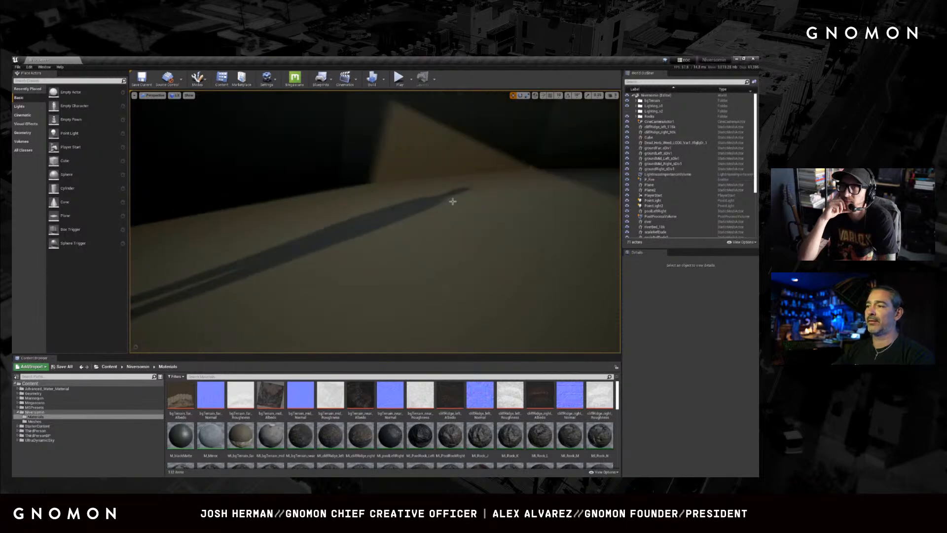
{"action": "right_click_drag", "start_coordinate": [434, 205], "coordinate": [436, 230]}
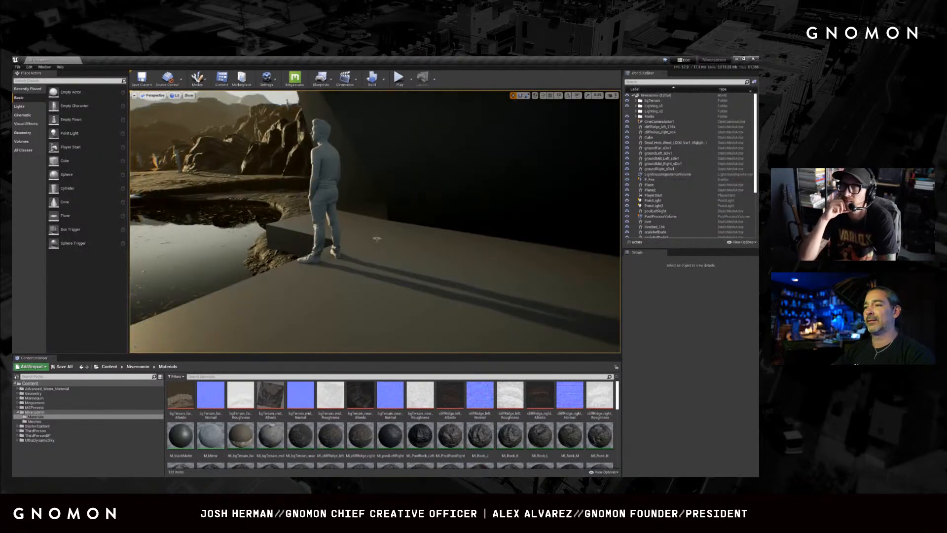
{"action": "right_click", "coordinate": [338, 258]}
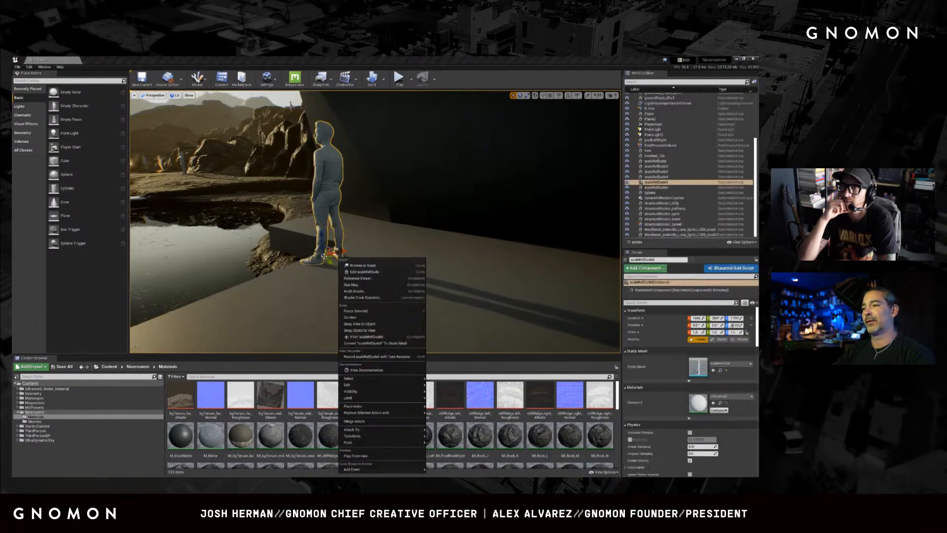
{"action": "mouse_move", "coordinate": [417, 241]}
{"action": "right_mouse_down"}
{"action": "mouse_move", "coordinate": [365, 238]}
{"action": "mouse_move", "coordinate": [341, 264]}
{"action": "mouse_move", "coordinate": [367, 240]}
{"action": "mouse_move", "coordinate": [418, 243]}
{"action": "right_mouse_up"}
{"action": "key", "text": "w"}
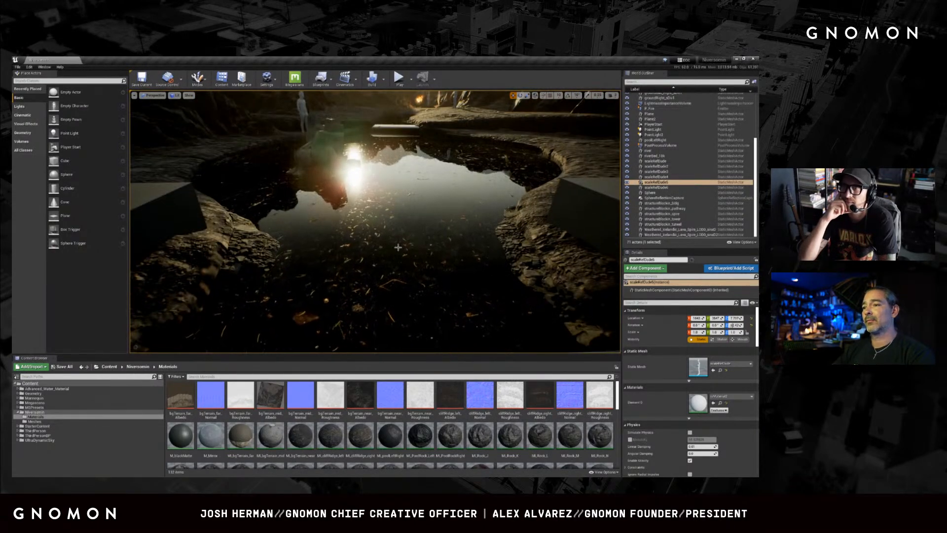
{"action": "right_click_drag", "start_coordinate": [410, 243], "coordinate": [412, 236]}
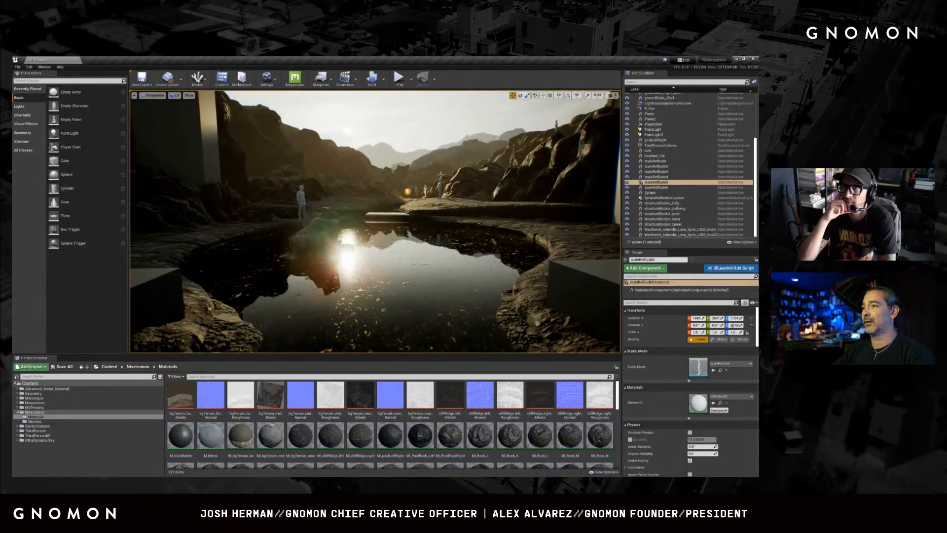
{"action": "right_click_drag", "start_coordinate": [427, 165], "coordinate": [430, 163]}
{"action": "right_click_drag", "start_coordinate": [411, 232], "coordinate": [423, 256]}
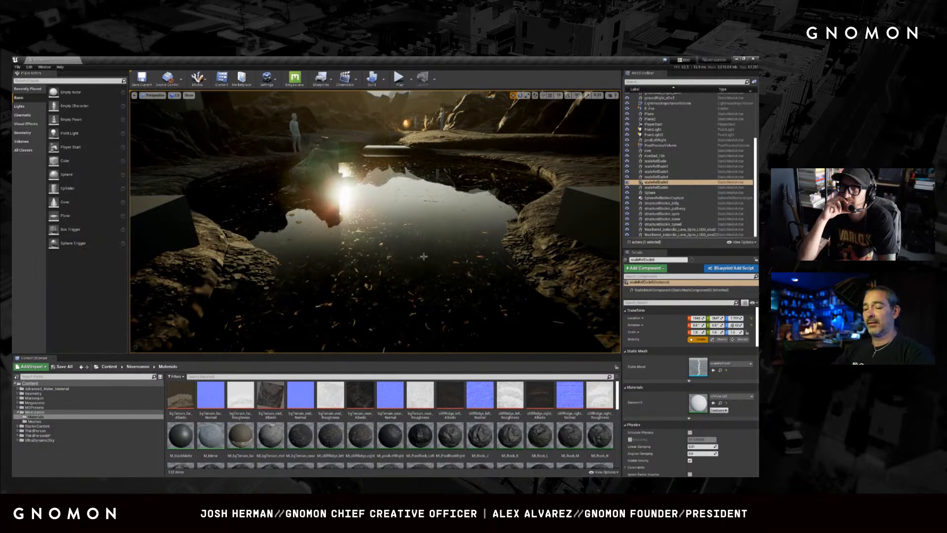
{"action": "right_click_drag", "start_coordinate": [421, 238], "coordinate": [421, 241]}
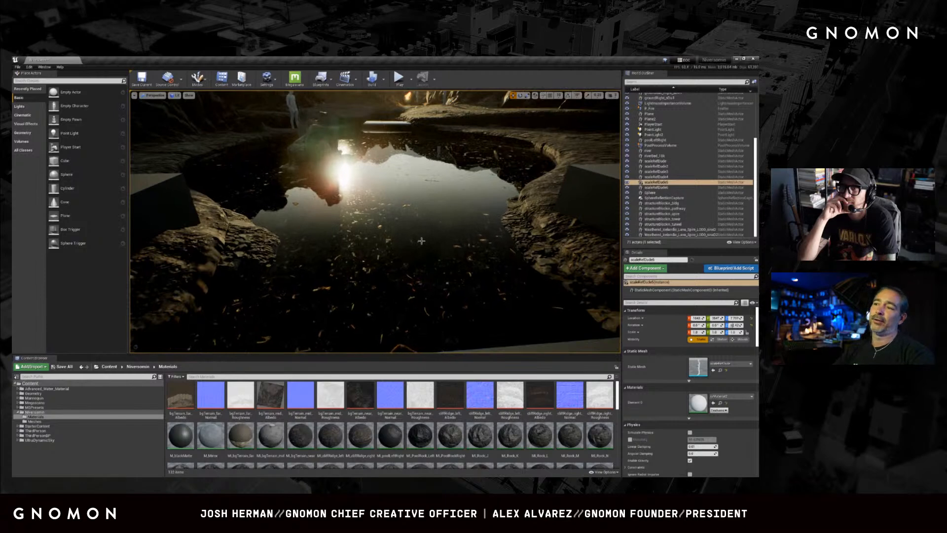
{"action": "right_click_drag", "start_coordinate": [421, 240], "coordinate": [422, 234]}
{"action": "key", "text": "s"}
{"action": "key", "text": "w"}
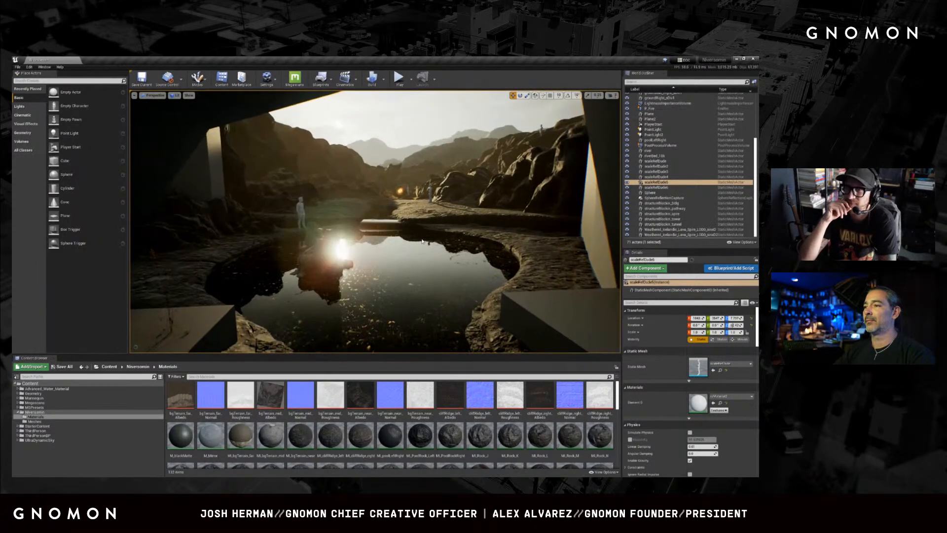
- Examine the stream, the campfire and the firelit scale figures farther up the canyon
{"action": "key", "text": "w"}
{"action": "left_click_drag", "start_coordinate": [413, 238], "coordinate": [413, 238]}
{"action": "mouse_move", "coordinate": [413, 239]}
{"action": "right_mouse_down"}
{"action": "mouse_move", "coordinate": [429, 241]}
{"action": "mouse_move", "coordinate": [417, 233]}
{"action": "right_mouse_up"}
{"action": "key", "text": "d"}
{"action": "key", "text": "w"}
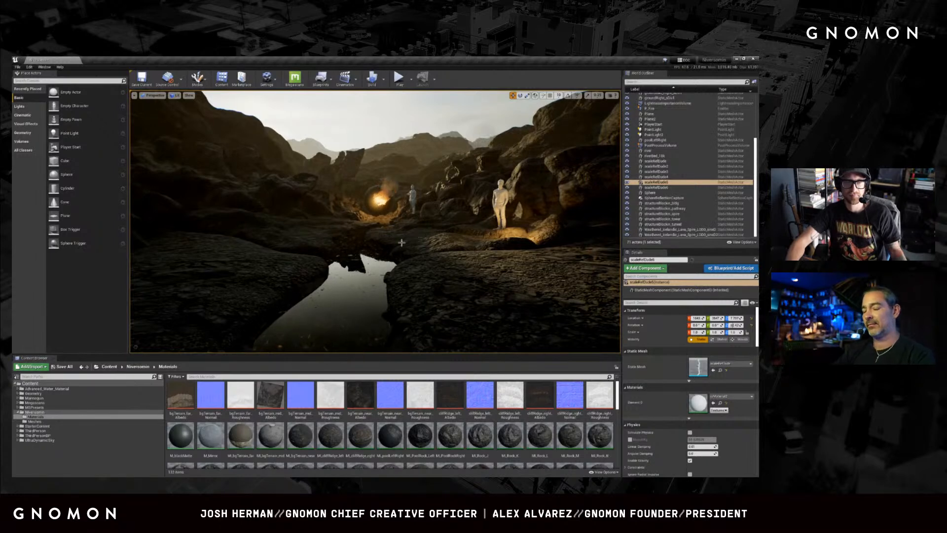
{"action": "right_click_drag", "start_coordinate": [429, 246], "coordinate": [433, 246]}
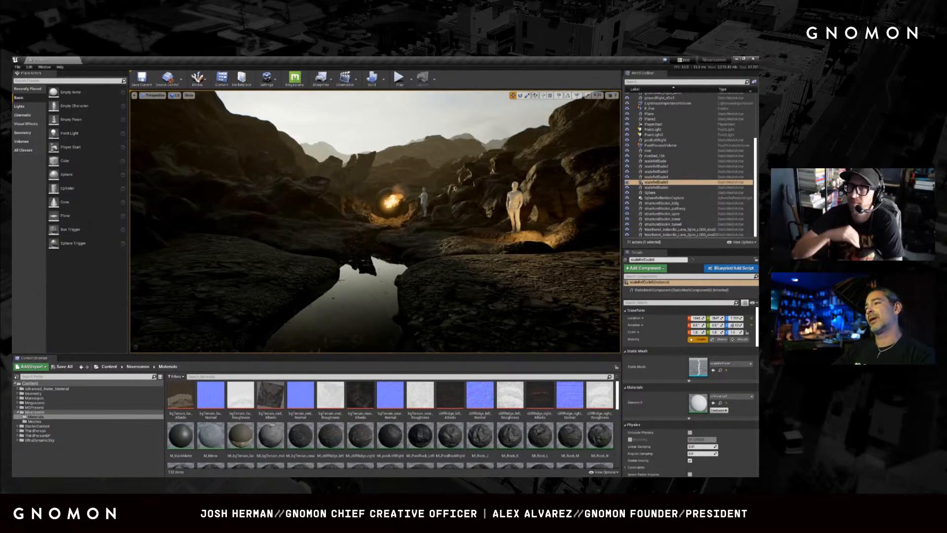
{"action": "scroll", "coordinate": [440, 249], "scroll_direction": "up", "scroll_amount": 5}
{"action": "right_click_drag", "start_coordinate": [440, 249], "coordinate": [439, 248]}
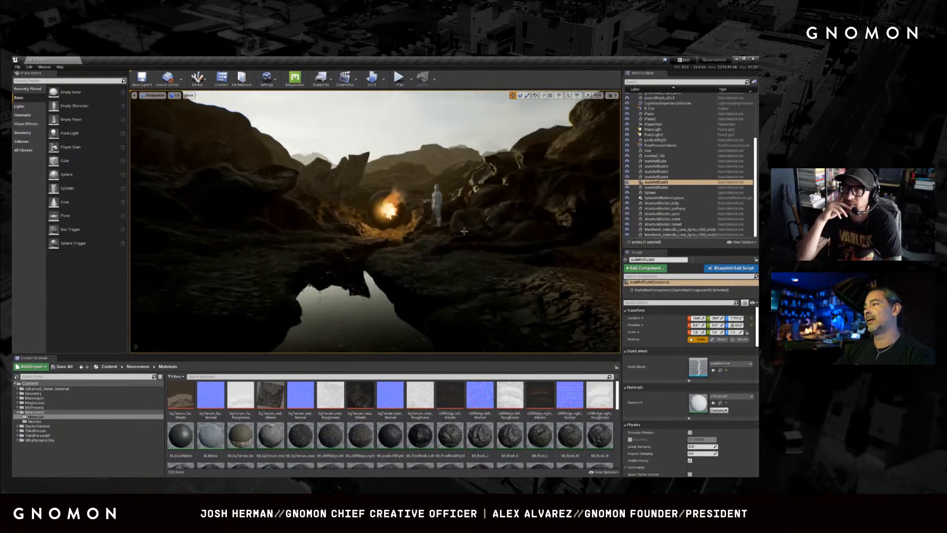
- Set the translucency type of the PostProcessVolume to Ray Tracing
{"action": "left_click", "coordinate": [671, 145]}
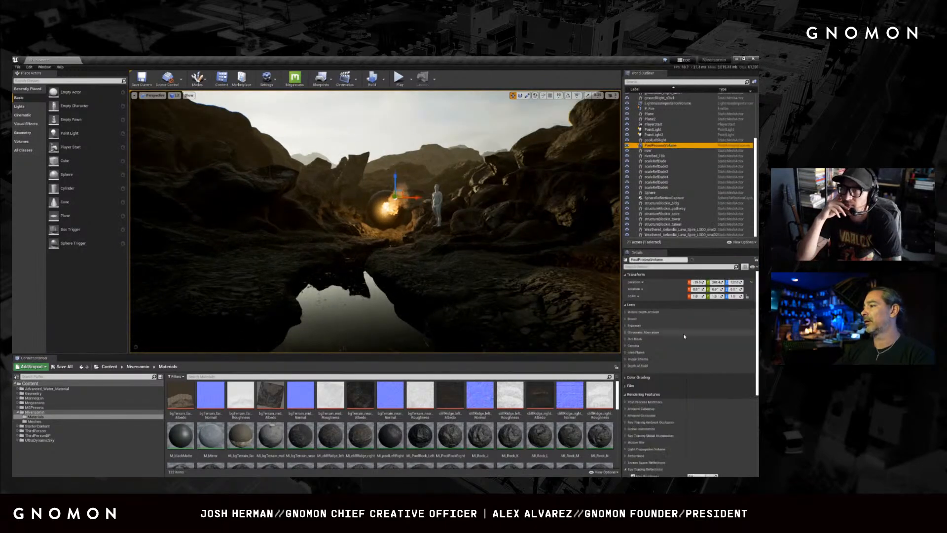
{"action": "scroll", "coordinate": [683, 337], "scroll_direction": "down", "scroll_amount": 5}
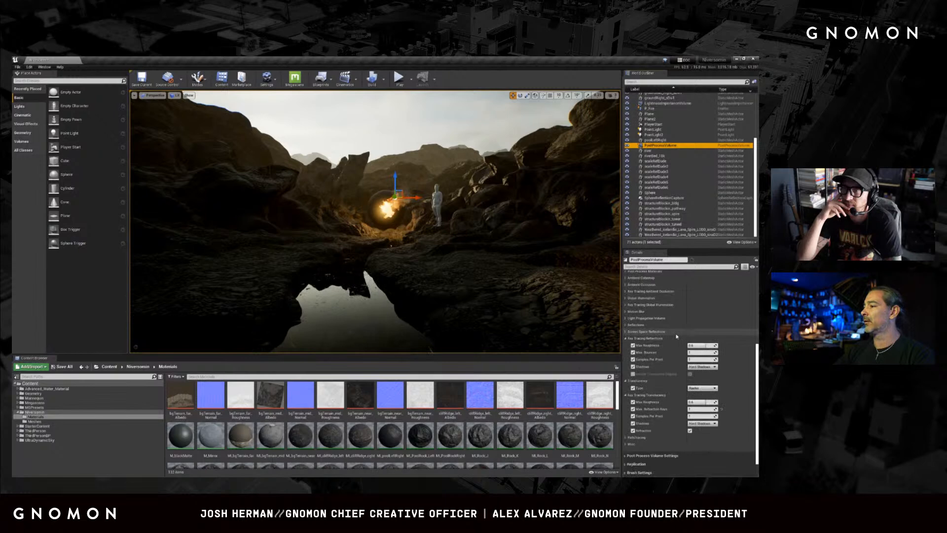
{"action": "scroll", "coordinate": [676, 336], "scroll_direction": "down", "scroll_amount": 3}
{"action": "scroll", "coordinate": [680, 338], "scroll_direction": "up", "scroll_amount": 3}
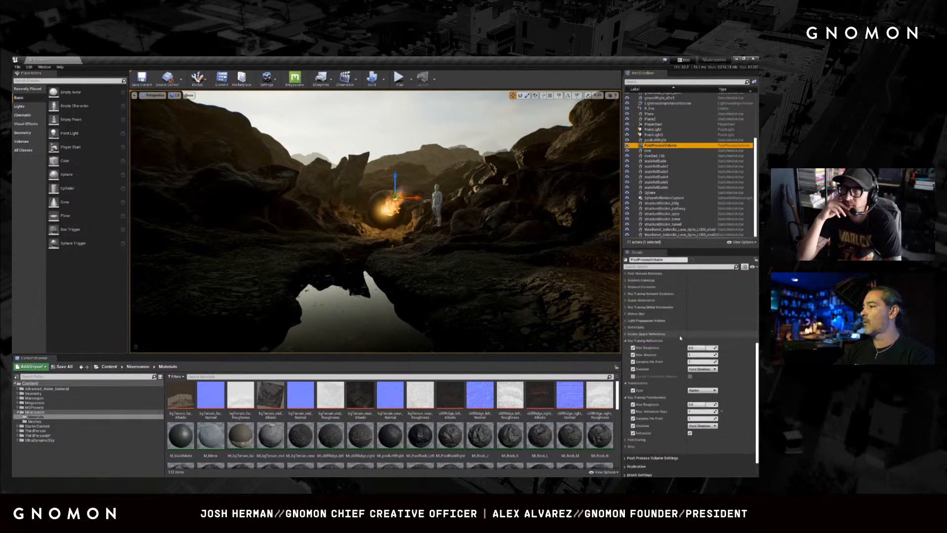
{"action": "scroll", "coordinate": [680, 338], "scroll_direction": "down", "scroll_amount": 2}
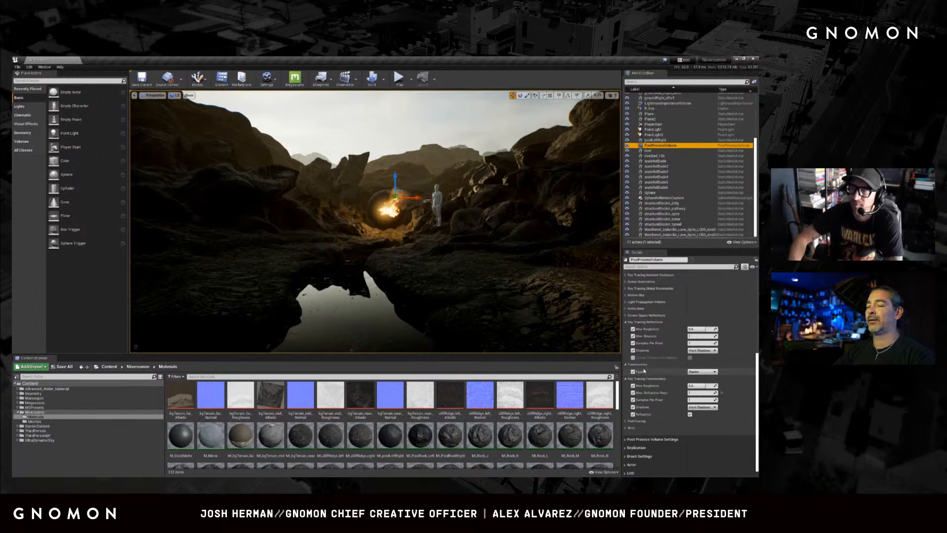
{"action": "left_click", "coordinate": [703, 371]}
{"action": "left_click", "coordinate": [698, 381]}
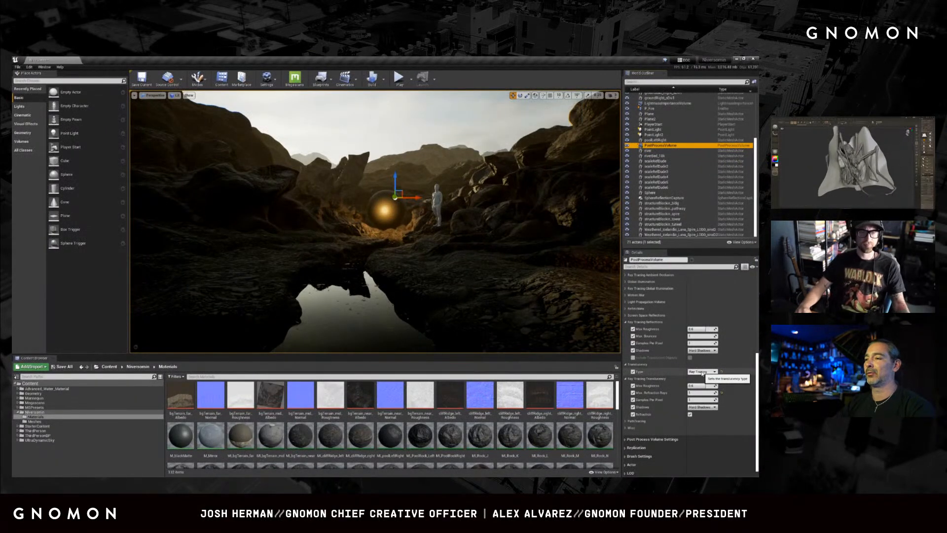
- Set the translucency type of the PostProcessVolume back to Raster
{"action": "right_click_drag", "start_coordinate": [422, 276], "coordinate": [422, 276]}
{"action": "left_click", "coordinate": [703, 371]}
{"action": "left_click", "coordinate": [702, 379]}
- Examine the reflections and floating leaves on the pool, the nearby rocks and the rocky bank beside the stream
{"action": "mouse_move", "coordinate": [413, 289]}
{"action": "right_mouse_down"}
{"action": "mouse_move", "coordinate": [498, 295]}
{"action": "mouse_move", "coordinate": [421, 297]}
{"action": "mouse_move", "coordinate": [425, 281]}
{"action": "mouse_move", "coordinate": [417, 298]}
{"action": "mouse_move", "coordinate": [421, 288]}
{"action": "right_mouse_up"}
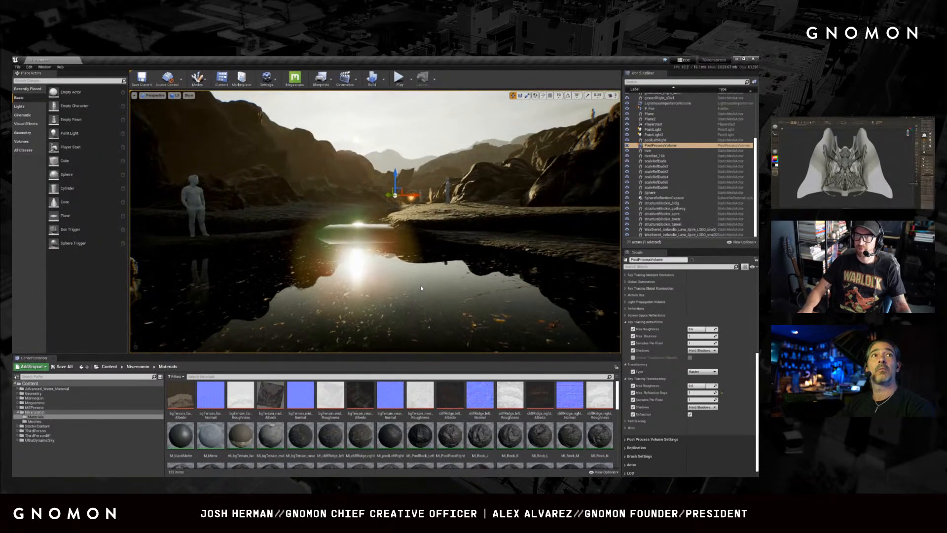
{"action": "scroll", "coordinate": [421, 289], "scroll_direction": "up", "scroll_amount": 5}
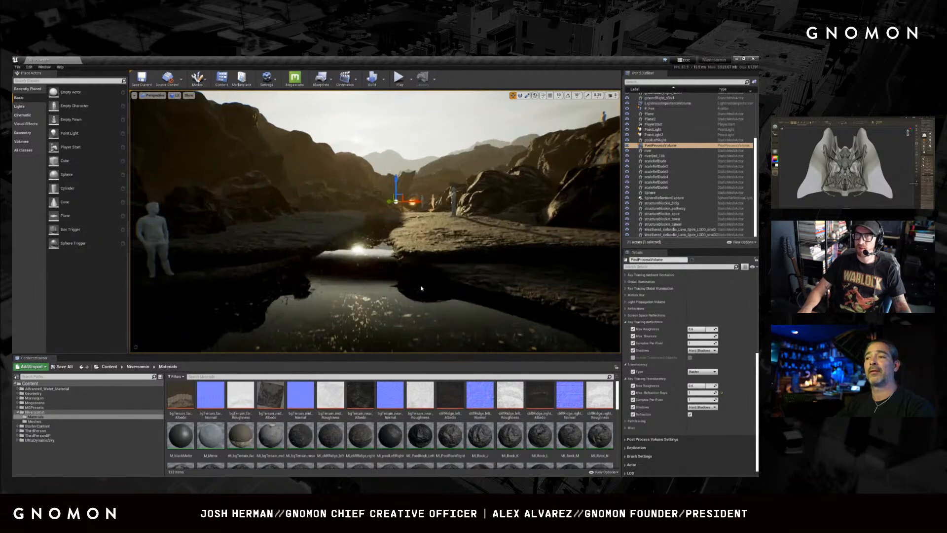
{"action": "scroll", "coordinate": [421, 288], "scroll_direction": "up", "scroll_amount": 8}
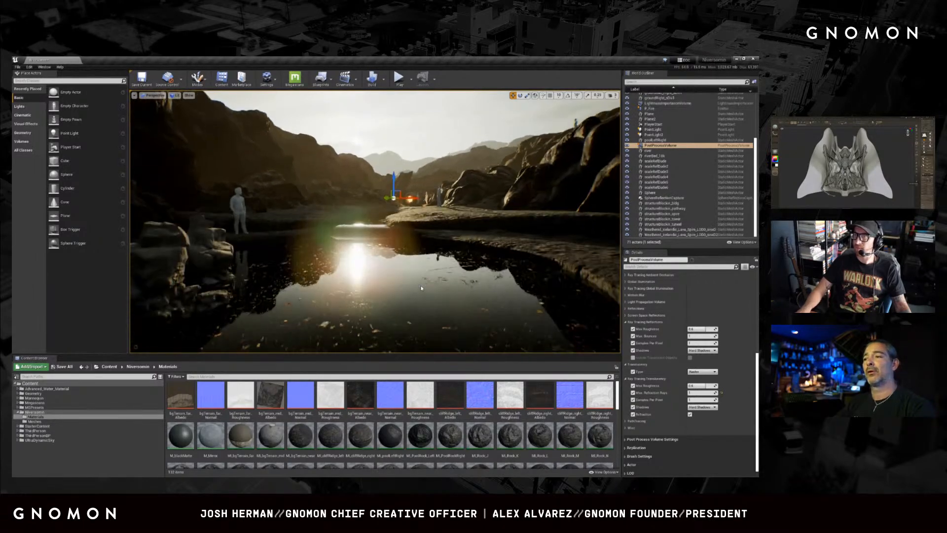
{"action": "key", "text": "a"}
{"action": "right_click_drag", "start_coordinate": [425, 288], "coordinate": [426, 288]}
{"action": "scroll", "coordinate": [351, 248], "scroll_direction": "up", "scroll_amount": 4}
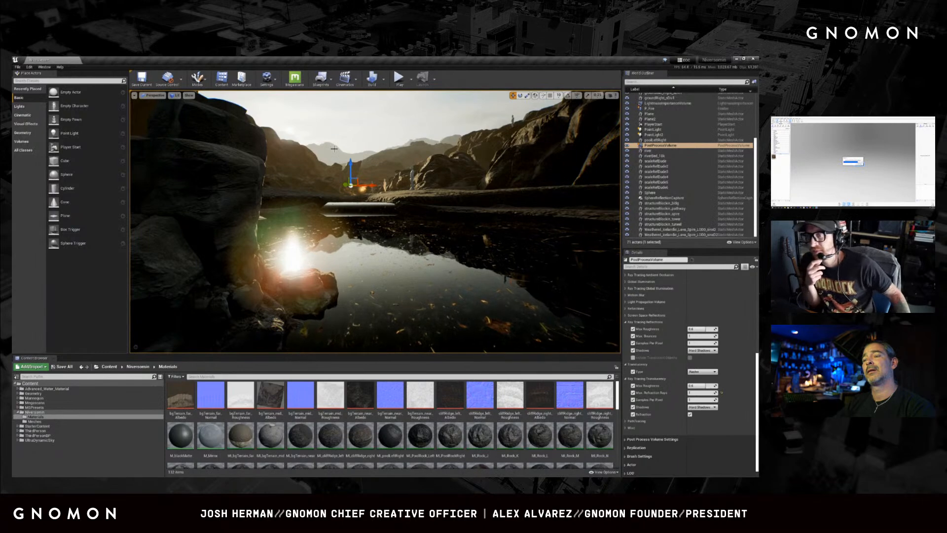
{"action": "right_click_drag", "start_coordinate": [395, 247], "coordinate": [389, 227]}
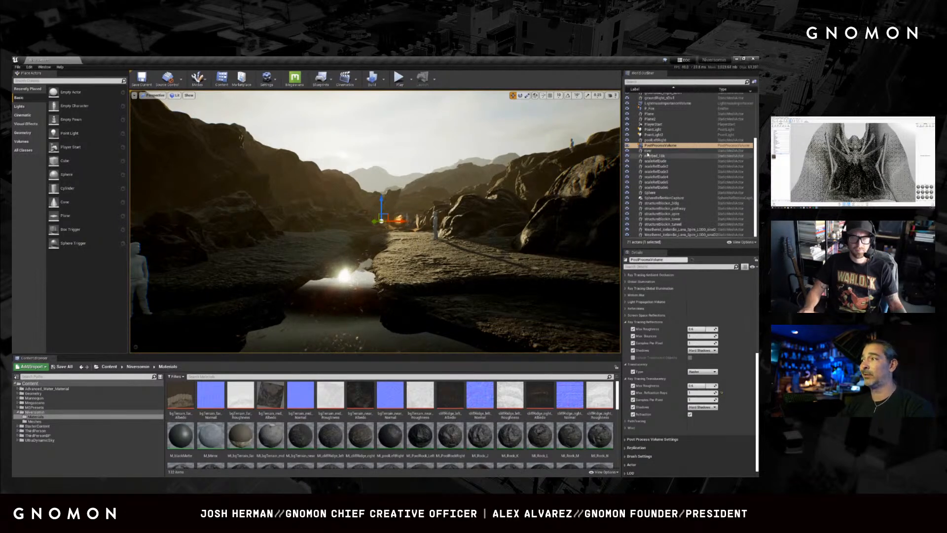
{"action": "scroll", "coordinate": [661, 156], "scroll_direction": "up", "scroll_amount": 5}
{"action": "mouse_move", "coordinate": [449, 219]}
{"action": "right_mouse_down"}
{"action": "mouse_move", "coordinate": [459, 220]}
{"action": "mouse_move", "coordinate": [436, 218]}
{"action": "mouse_move", "coordinate": [452, 224]}
{"action": "right_mouse_up"}
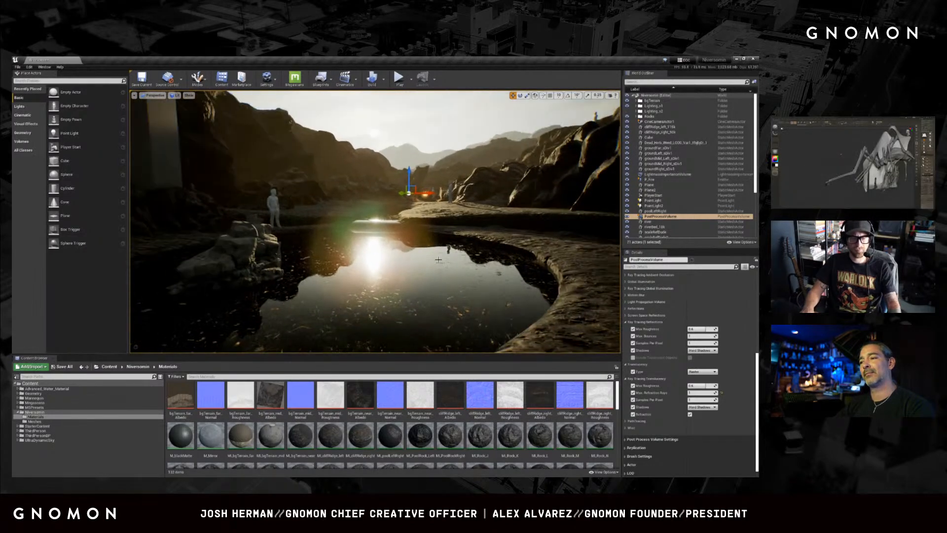
{"action": "right_click_drag", "start_coordinate": [438, 260], "coordinate": [436, 260]}
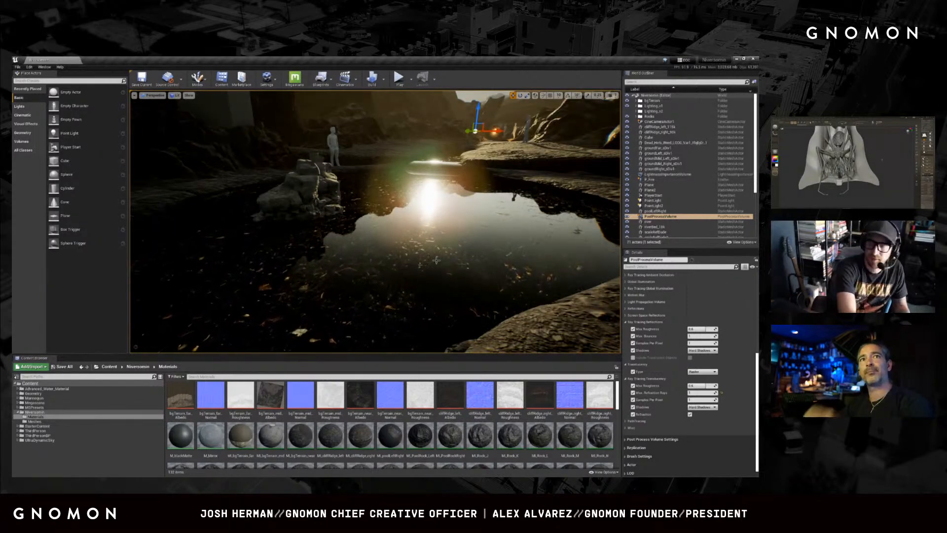
{"action": "right_click_drag", "start_coordinate": [442, 255], "coordinate": [517, 255]}
{"action": "key", "text": "w"}
{"action": "key", "text": "w"}
{"action": "key", "text": "e"}
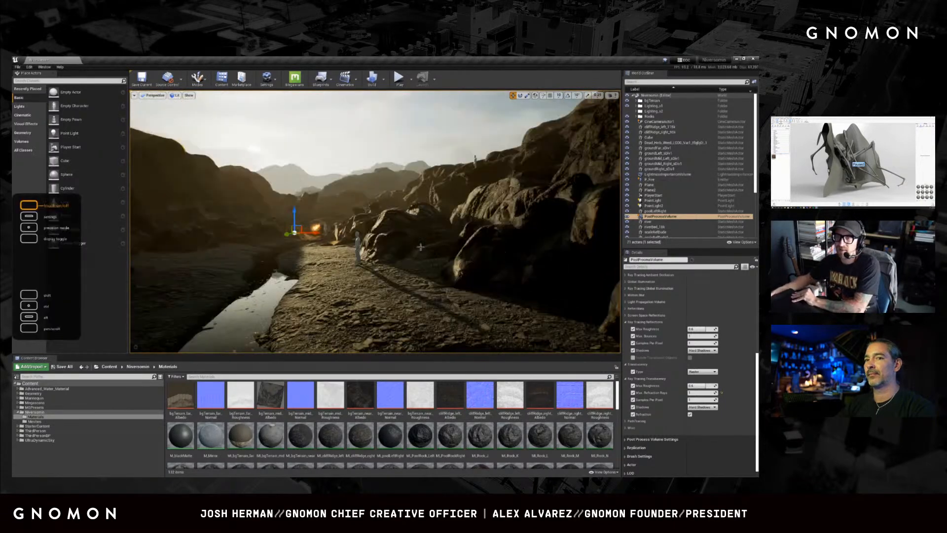
{"action": "right_click_drag", "start_coordinate": [413, 249], "coordinate": [425, 255]}
- Return to the saved opening camera view, hide the first lighting folder and show the second one
{"action": "key", "text": "1"}
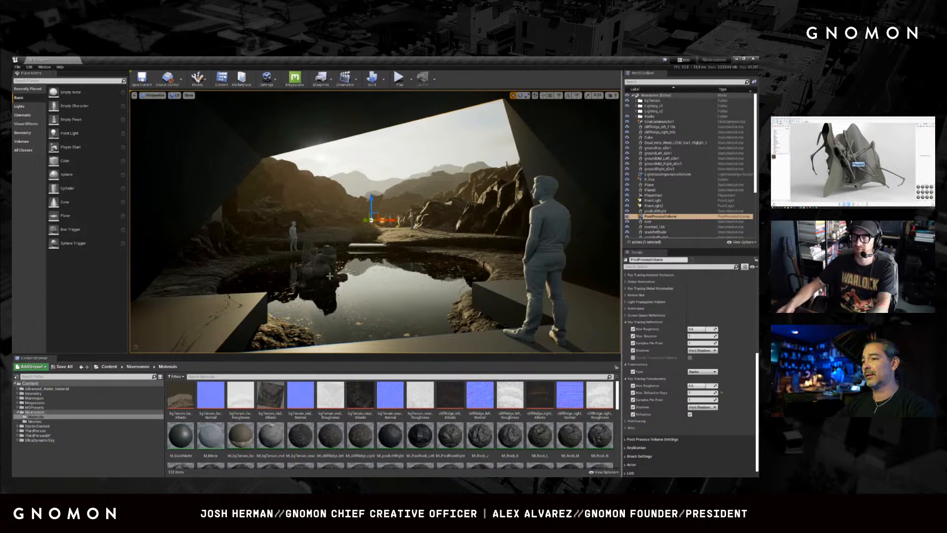
{"action": "left_click", "coordinate": [627, 106]}
{"action": "left_click", "coordinate": [627, 112]}
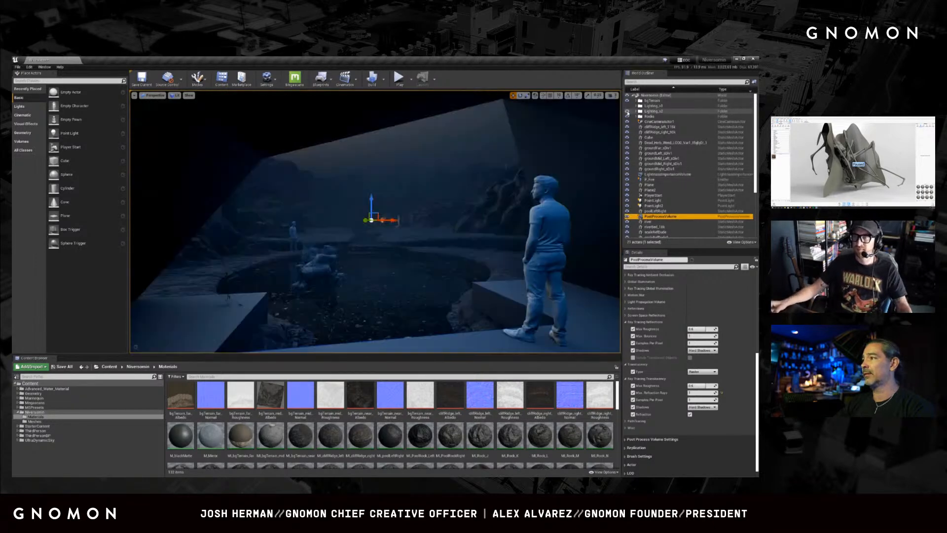
- Deselect the post process volume and examine the pool, the sky and the campfire under the night lighting in a fullscreen viewport
{"action": "right_click_drag", "start_coordinate": [398, 300], "coordinate": [423, 292]}
{"action": "key", "text": "w"}
{"action": "key", "text": "Escape"}
{"action": "key", "text": "F11"}
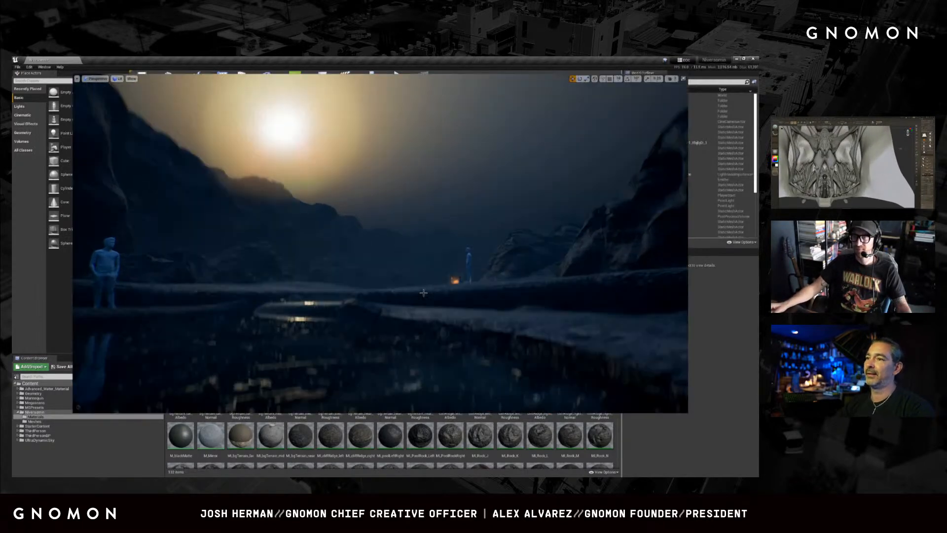
{"action": "right_click_drag", "start_coordinate": [452, 281], "coordinate": [455, 282]}
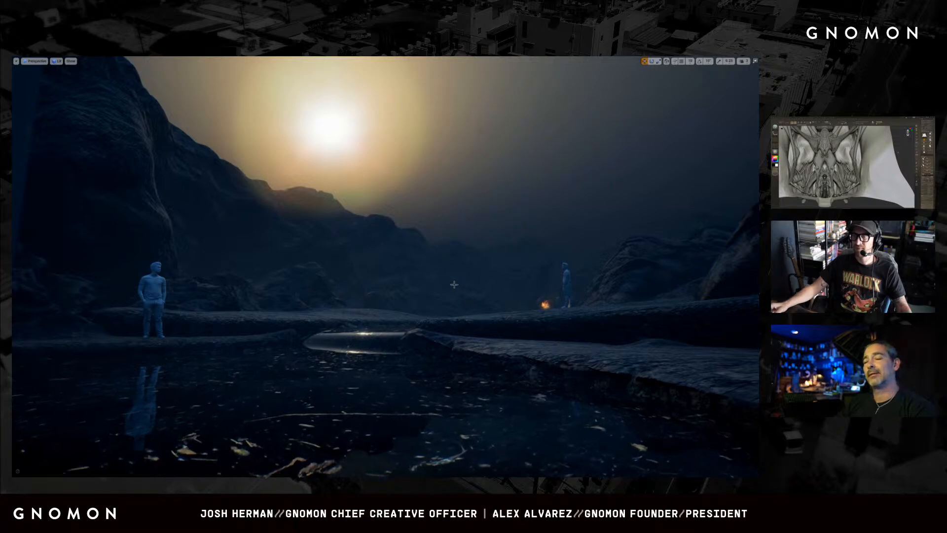
{"action": "right_click_drag", "start_coordinate": [472, 290], "coordinate": [521, 282]}
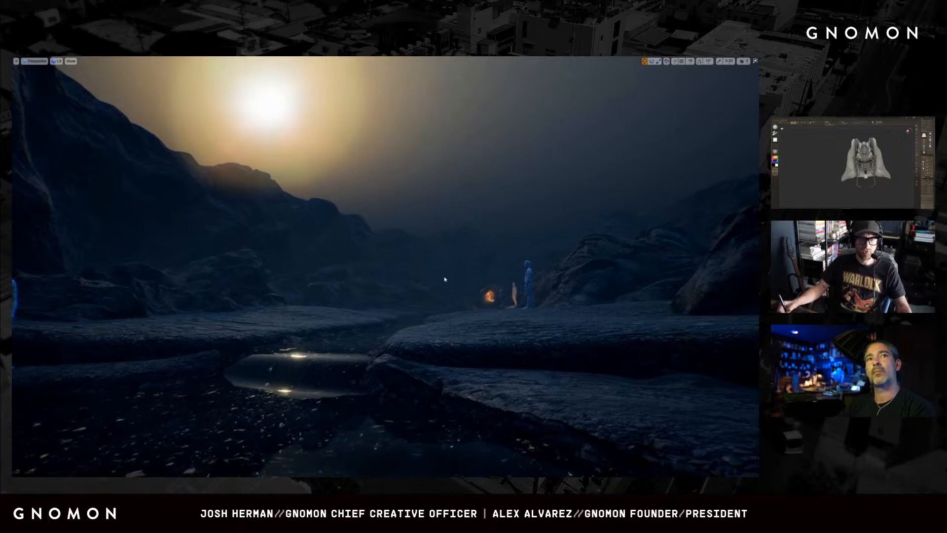
{"action": "scroll", "coordinate": [444, 279], "scroll_direction": "down", "scroll_amount": 3}
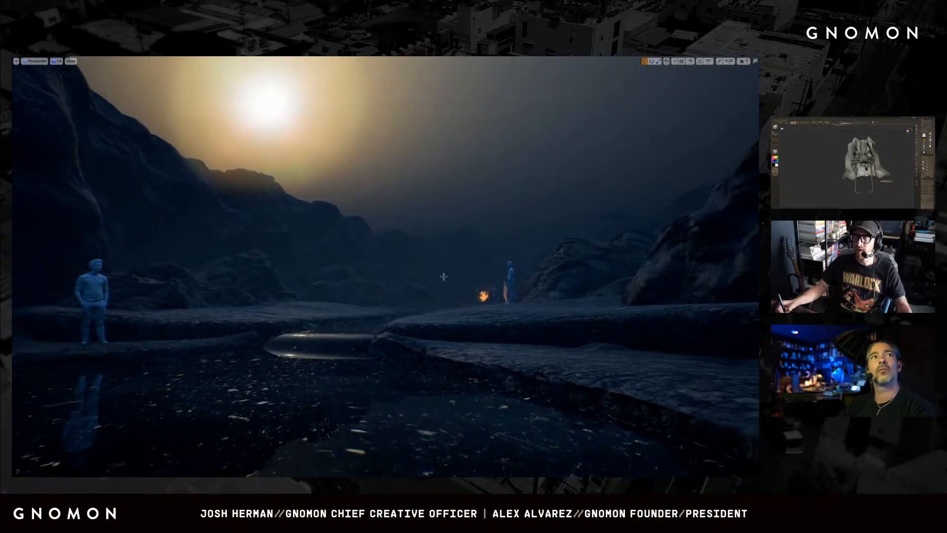
- Examine the campfire, the sphere, the figures and the rocky stream bank in the canyon under the night lighting
{"action": "scroll", "coordinate": [444, 277], "scroll_direction": "up", "scroll_amount": 4}
{"action": "right_click_drag", "start_coordinate": [444, 279], "coordinate": [448, 279]}
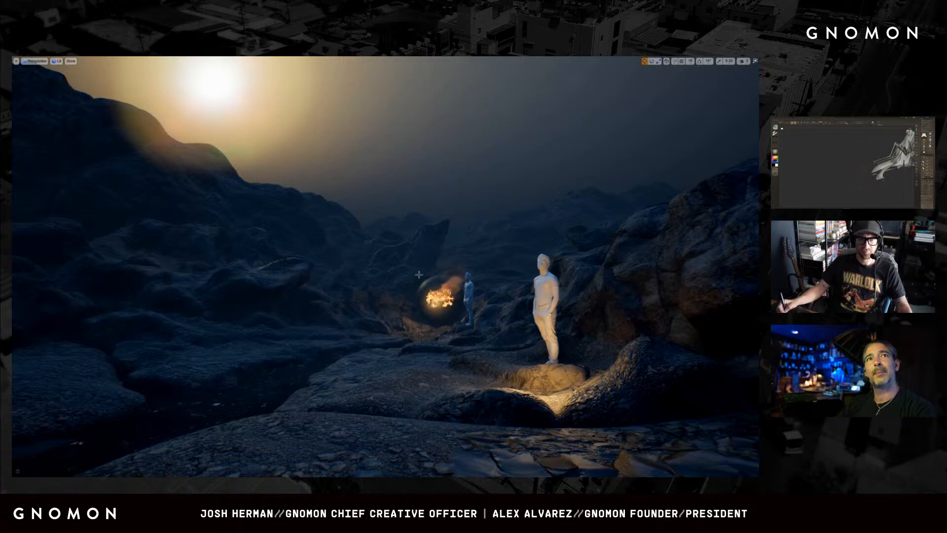
{"action": "mouse_move", "coordinate": [470, 275]}
{"action": "right_mouse_down"}
{"action": "mouse_move", "coordinate": [478, 280]}
{"action": "mouse_move", "coordinate": [464, 307]}
{"action": "right_mouse_up"}
{"action": "key", "text": "s"}
{"action": "key", "text": "a"}
{"action": "key", "text": "w"}
{"action": "key", "text": "s"}
{"action": "key", "text": "s"}
{"action": "key", "text": "s"}
{"action": "key", "text": "s"}
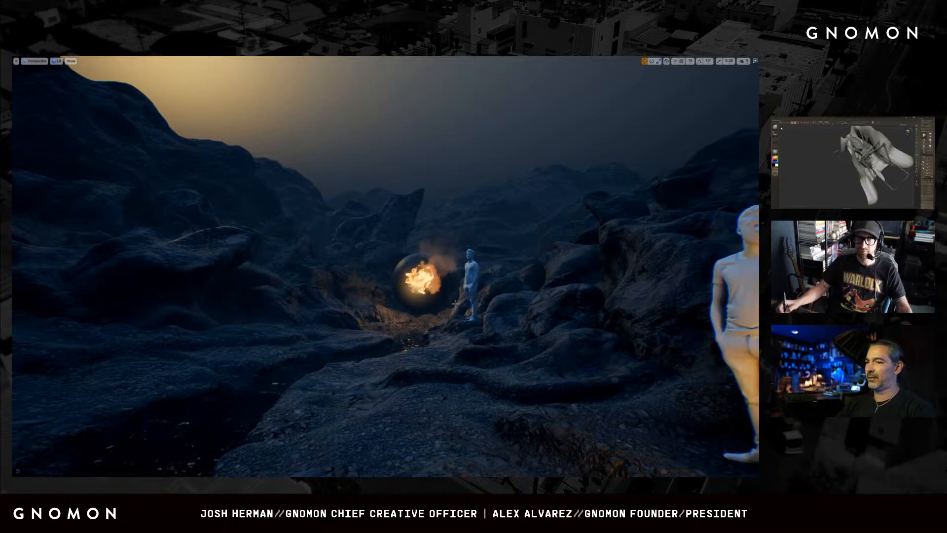
{"action": "key", "text": "w"}
{"action": "right_click_drag", "start_coordinate": [468, 314], "coordinate": [468, 319]}
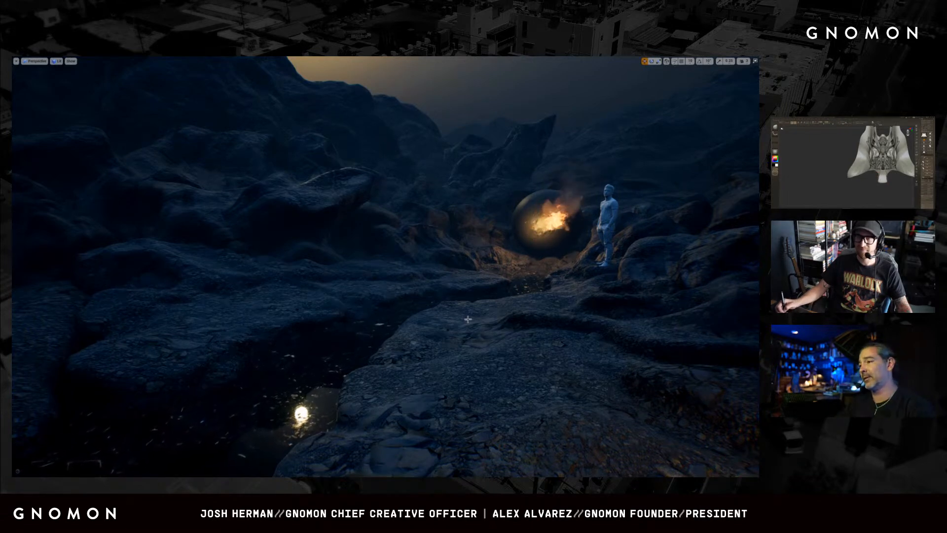
- Inspect the shelter opening, the rocks standing in the pool and the campfire's reflection in the stream at night
{"action": "right_click_drag", "start_coordinate": [495, 313], "coordinate": [414, 317]}
{"action": "scroll", "coordinate": [495, 312], "scroll_direction": "down", "scroll_amount": 5}
{"action": "scroll", "coordinate": [418, 319], "scroll_direction": "up", "scroll_amount": 1}
{"action": "scroll", "coordinate": [414, 317], "scroll_direction": "up", "scroll_amount": 8}
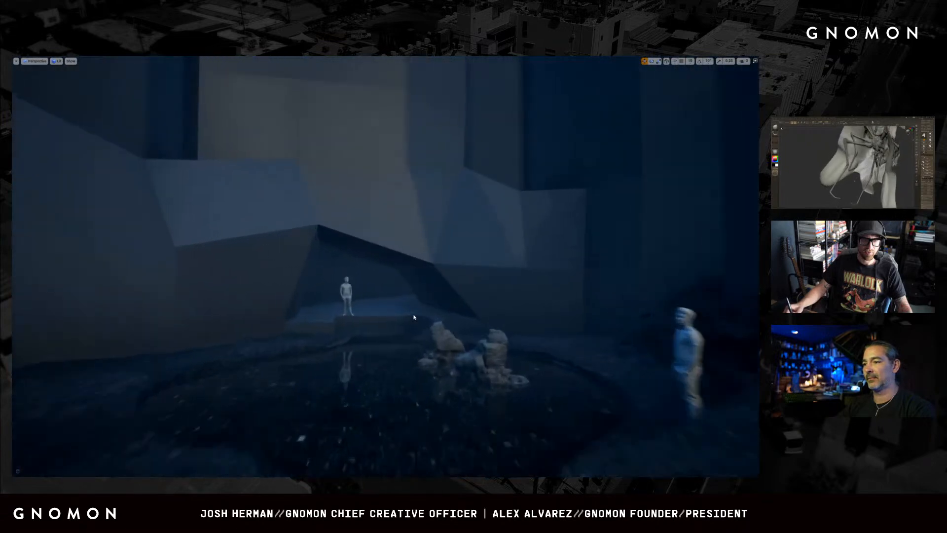
{"action": "scroll", "coordinate": [414, 317], "scroll_direction": "up", "scroll_amount": 5}
{"action": "scroll", "coordinate": [414, 317], "scroll_direction": "up", "scroll_amount": 3}
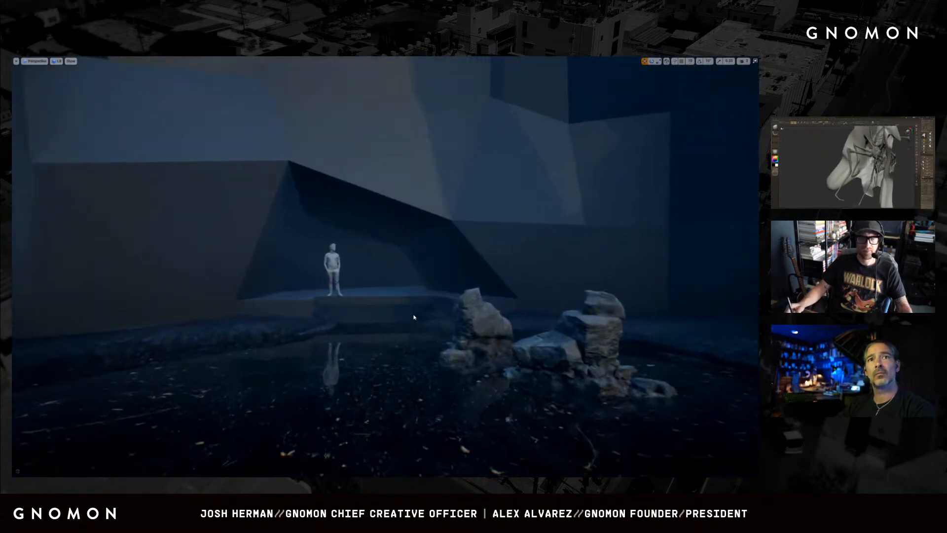
{"action": "right_click_drag", "start_coordinate": [416, 318], "coordinate": [421, 320]}
{"action": "scroll", "coordinate": [421, 318], "scroll_direction": "up", "scroll_amount": 4}
{"action": "scroll", "coordinate": [421, 318], "scroll_direction": "up", "scroll_amount": 2}
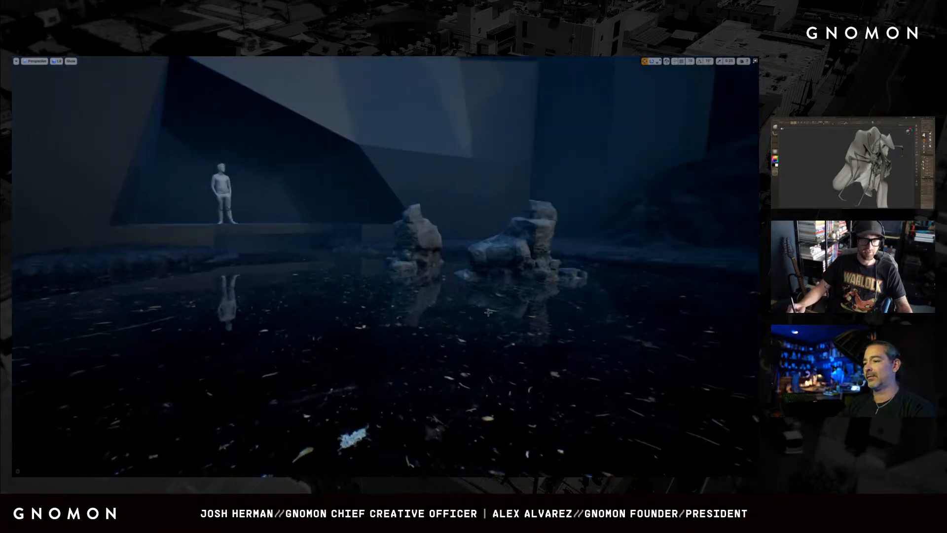
{"action": "right_click_drag", "start_coordinate": [489, 312], "coordinate": [459, 319]}
{"action": "scroll", "coordinate": [535, 309], "scroll_direction": "up", "scroll_amount": 3}
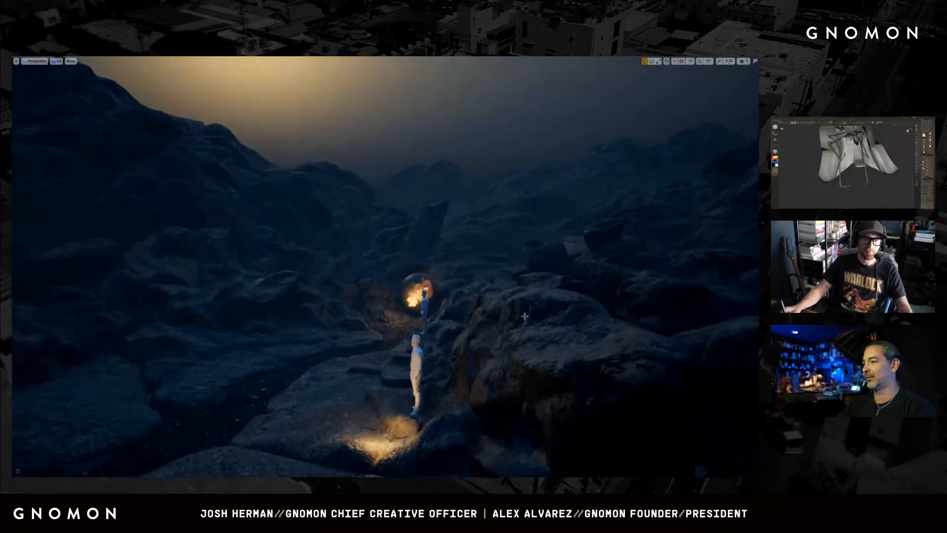
{"action": "right_click_drag", "start_coordinate": [524, 316], "coordinate": [528, 320]}
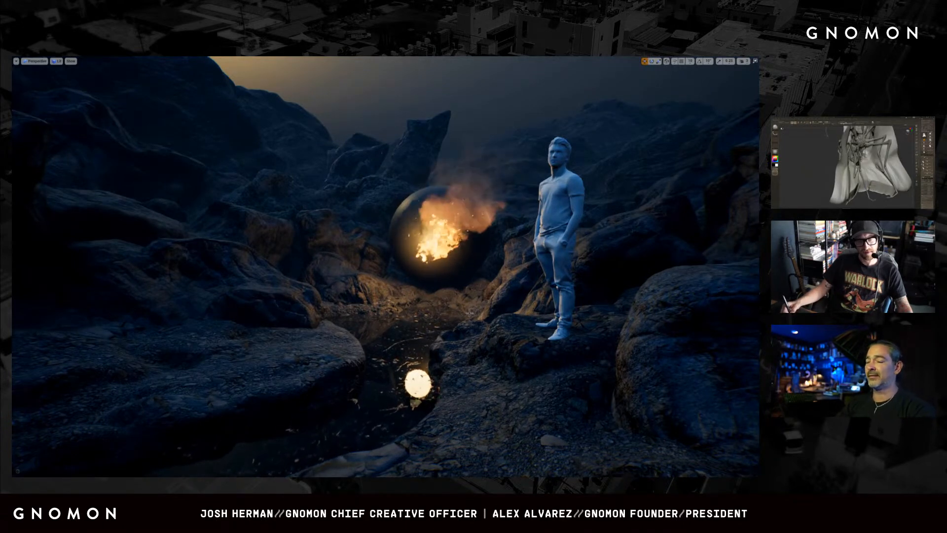
{"action": "right_click_drag", "start_coordinate": [469, 315], "coordinate": [465, 325]}
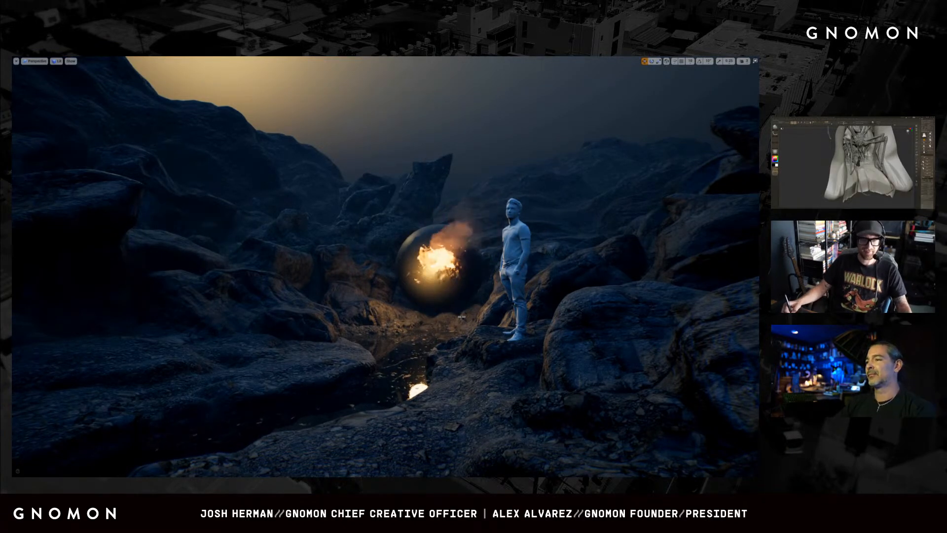
{"action": "right_click_drag", "start_coordinate": [467, 325], "coordinate": [457, 320]}
{"action": "right_click_drag", "start_coordinate": [384, 320], "coordinate": [379, 322]}
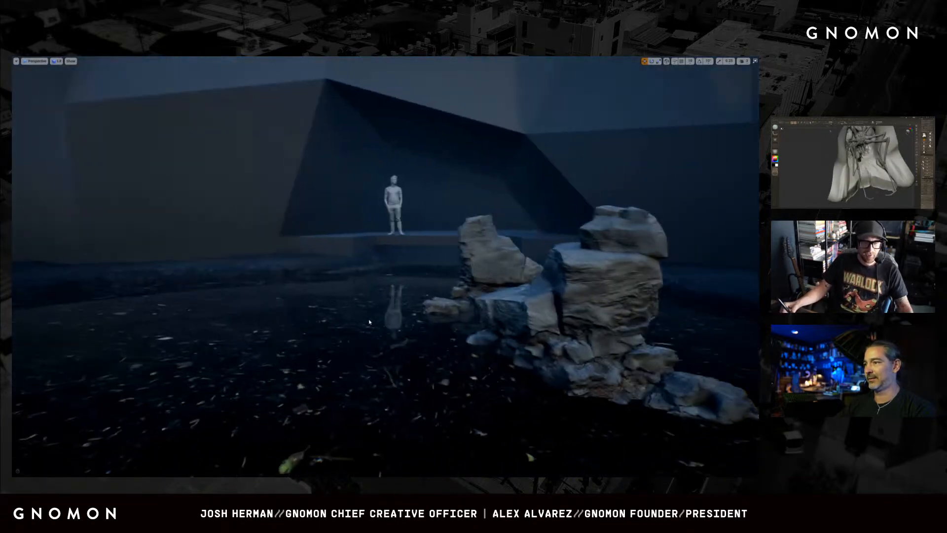
- Return to the saved opening camera view, leave fullscreen with the day lighting shown and make the viewport slightly taller
{"action": "key", "text": "1"}
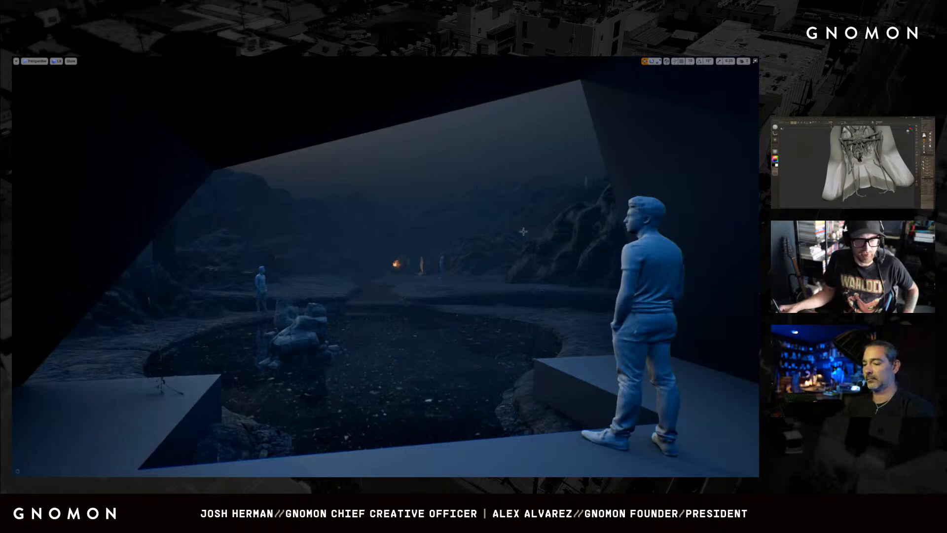
{"action": "key", "text": "F11"}
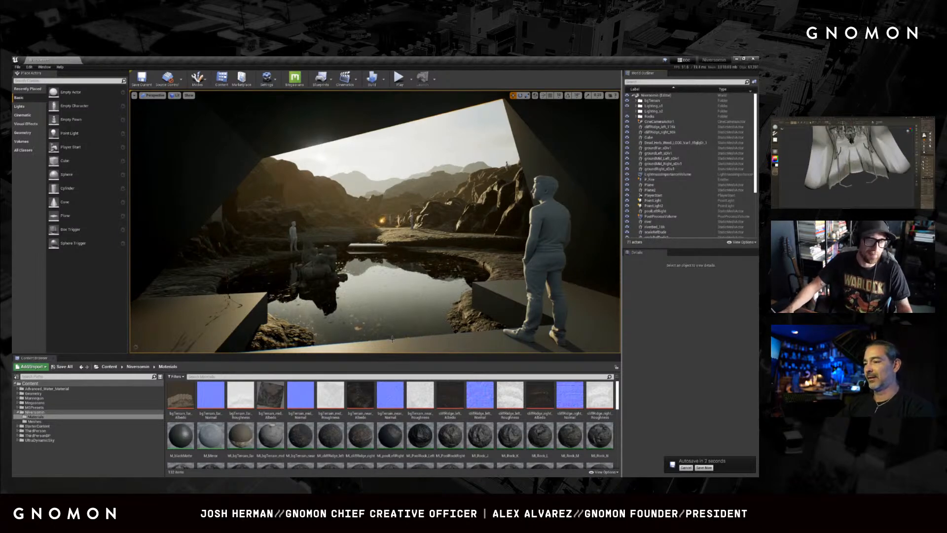
{"action": "left_click_drag", "start_coordinate": [389, 351], "coordinate": [391, 368]}
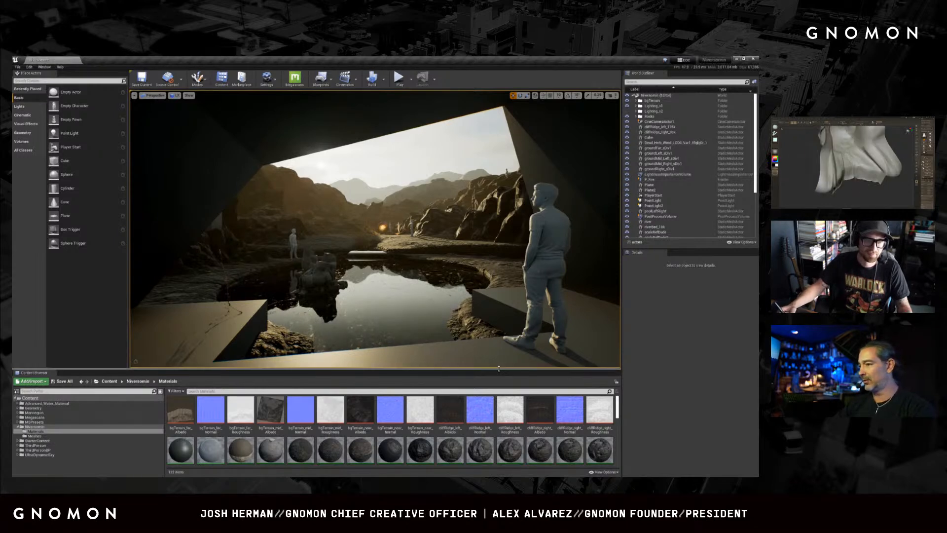
{"action": "left_click_drag", "start_coordinate": [498, 368], "coordinate": [499, 369]}
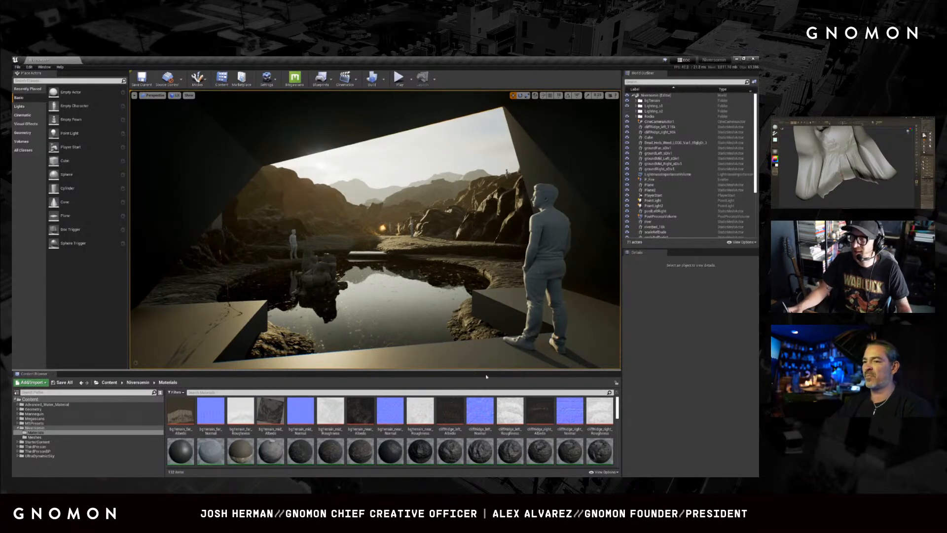
- Examine the canyon stream, the campfire and the rock walls under the day lighting
{"action": "mouse_move", "coordinate": [411, 297]}
{"action": "left_mouse_down", "text": "alt"}
{"action": "mouse_move", "coordinate": [432, 301]}
{"action": "mouse_move", "coordinate": [398, 297]}
{"action": "left_mouse_up", "text": "alt"}
{"action": "mouse_move", "coordinate": [399, 296]}
{"action": "right_mouse_down"}
{"action": "mouse_move", "coordinate": [388, 308]}
{"action": "mouse_move", "coordinate": [408, 298]}
{"action": "mouse_move", "coordinate": [396, 303]}
{"action": "mouse_move", "coordinate": [413, 290]}
{"action": "mouse_move", "coordinate": [403, 289]}
{"action": "right_mouse_up"}
{"action": "scroll", "coordinate": [399, 297], "scroll_direction": "up", "scroll_amount": 6}
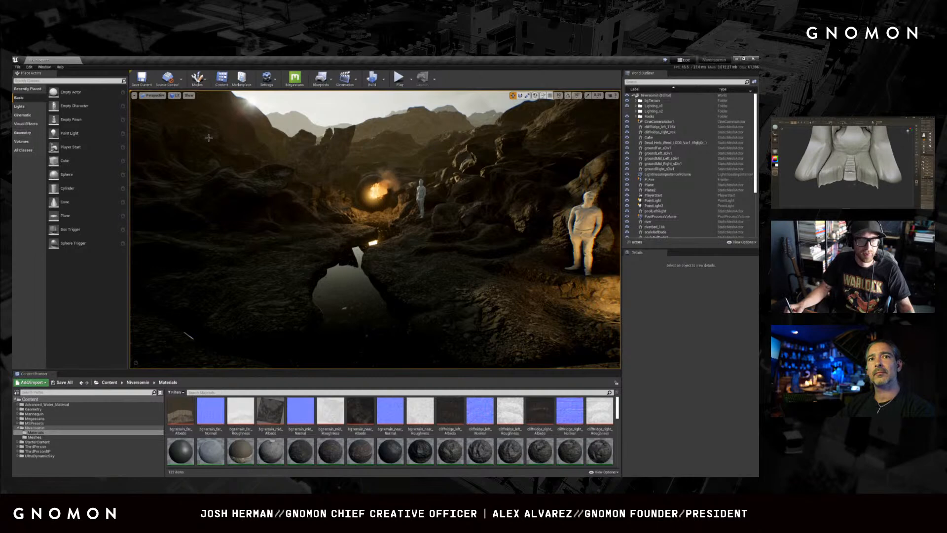
{"action": "mouse_move", "coordinate": [392, 210]}
{"action": "right_mouse_down"}
{"action": "mouse_move", "coordinate": [403, 196]}
{"action": "mouse_move", "coordinate": [383, 214]}
{"action": "right_mouse_up"}
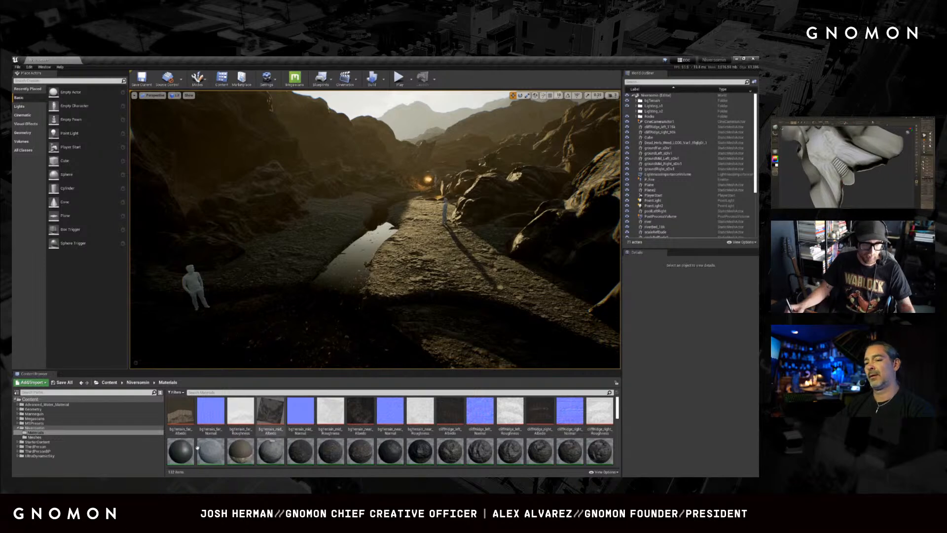
- Switch to ZBrush and sculpt cracks and shallow creases into the flat rock ledge on the left bank with ClayBuildup
{"action": "left_click", "coordinate": [737, 59]}
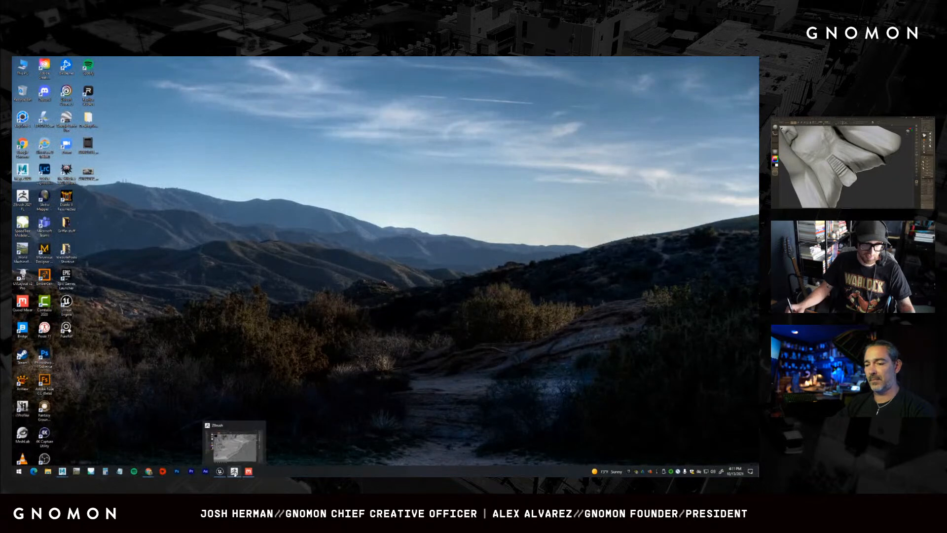
{"action": "left_click", "coordinate": [235, 472]}
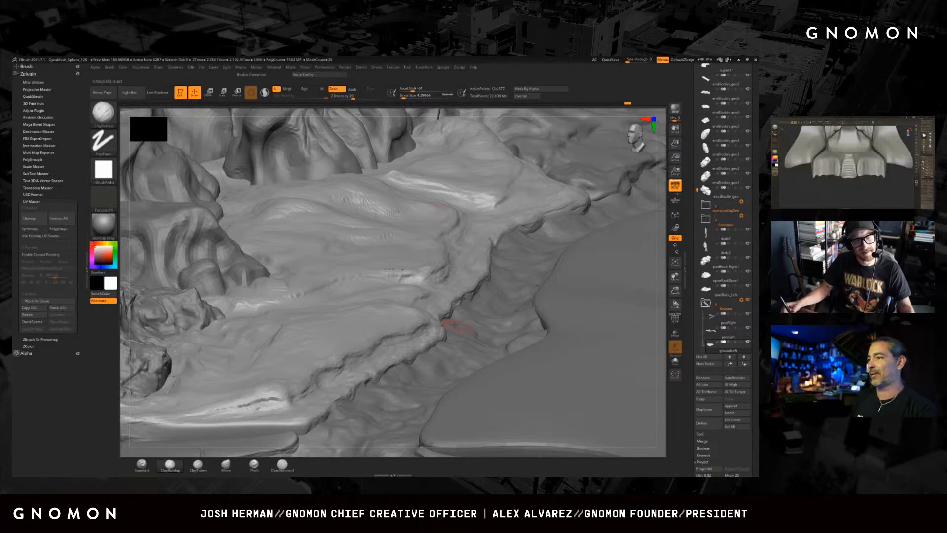
{"action": "mouse_move", "coordinate": [334, 326]}
{"action": "right_mouse_down", "text": "alt"}
{"action": "mouse_move", "coordinate": [383, 296]}
{"action": "mouse_move", "coordinate": [344, 289]}
{"action": "mouse_move", "coordinate": [395, 312]}
{"action": "right_mouse_up", "text": "alt"}
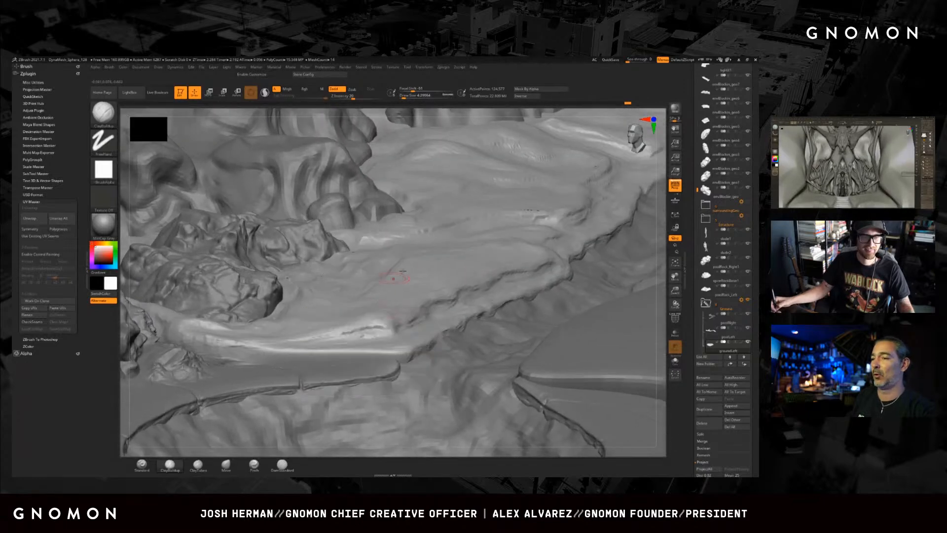
{"action": "mouse_move", "coordinate": [429, 271]}
{"action": "right_mouse_down"}
{"action": "mouse_move", "coordinate": [415, 282]}
{"action": "mouse_move", "coordinate": [399, 330]}
{"action": "right_mouse_up"}
{"action": "right_click", "coordinate": [397, 331]}
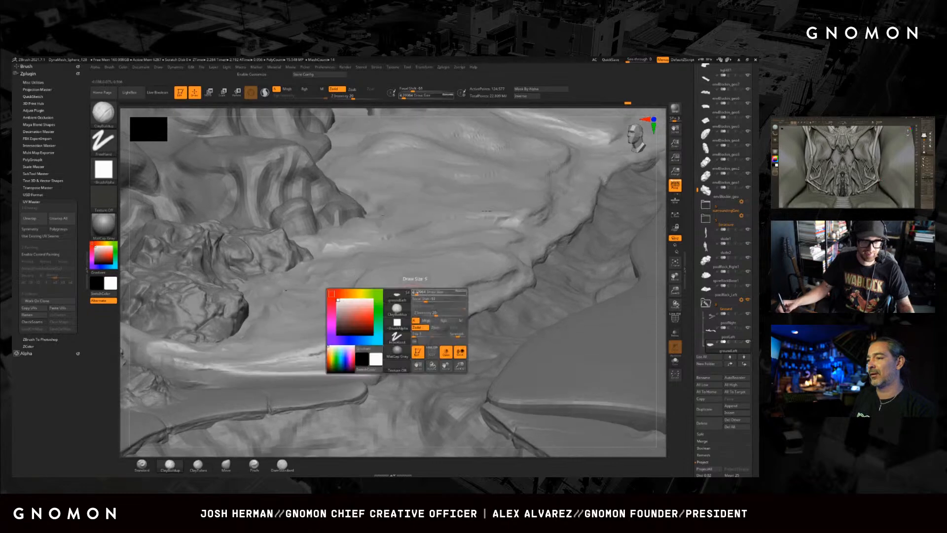
{"action": "mouse_move", "coordinate": [418, 280]}
{"action": "right_mouse_down"}
{"action": "mouse_move", "coordinate": [417, 268]}
{"action": "mouse_move", "coordinate": [415, 281]}
{"action": "mouse_move", "coordinate": [389, 278]}
{"action": "mouse_move", "coordinate": [415, 266]}
{"action": "mouse_move", "coordinate": [422, 246]}
{"action": "mouse_move", "coordinate": [408, 239]}
{"action": "mouse_move", "coordinate": [417, 249]}
{"action": "right_mouse_up"}
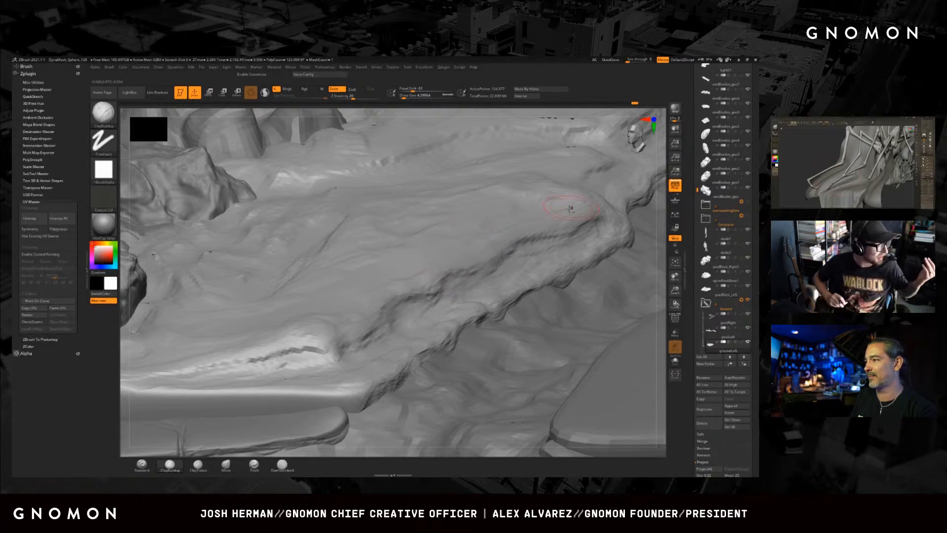
{"action": "mouse_move", "coordinate": [452, 284]}
{"action": "right_mouse_down"}
{"action": "mouse_move", "coordinate": [450, 263]}
{"action": "mouse_move", "coordinate": [348, 290]}
{"action": "mouse_move", "coordinate": [447, 274]}
{"action": "mouse_move", "coordinate": [465, 201]}
{"action": "right_mouse_up"}
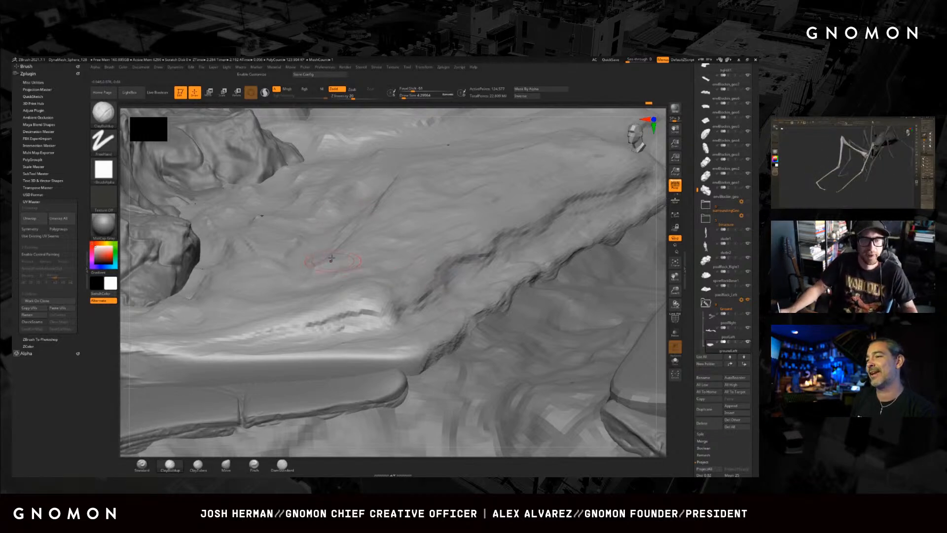
{"action": "mouse_move", "coordinate": [324, 254]}
{"action": "right_mouse_down"}
{"action": "mouse_move", "coordinate": [303, 236]}
{"action": "mouse_move", "coordinate": [376, 285]}
{"action": "right_mouse_up"}
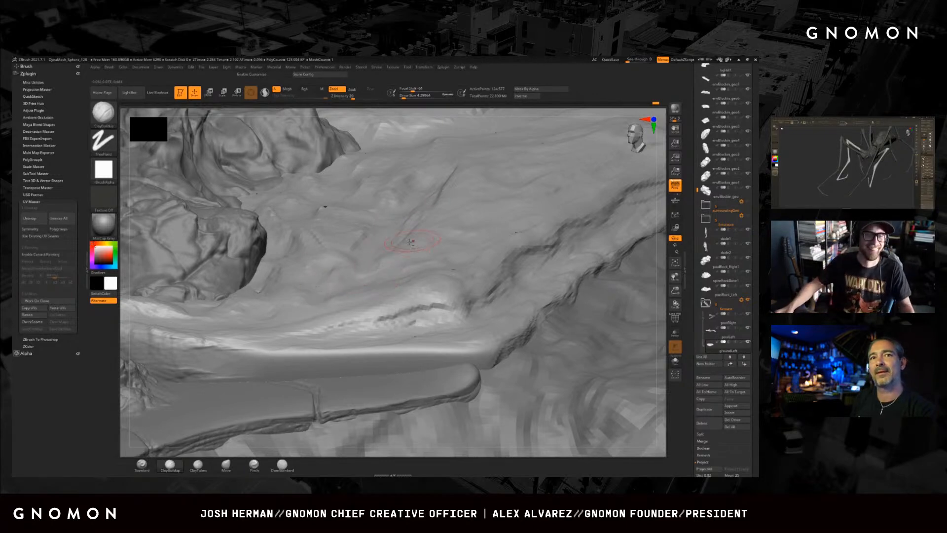
{"action": "right_click_drag", "start_coordinate": [367, 285], "coordinate": [425, 235]}
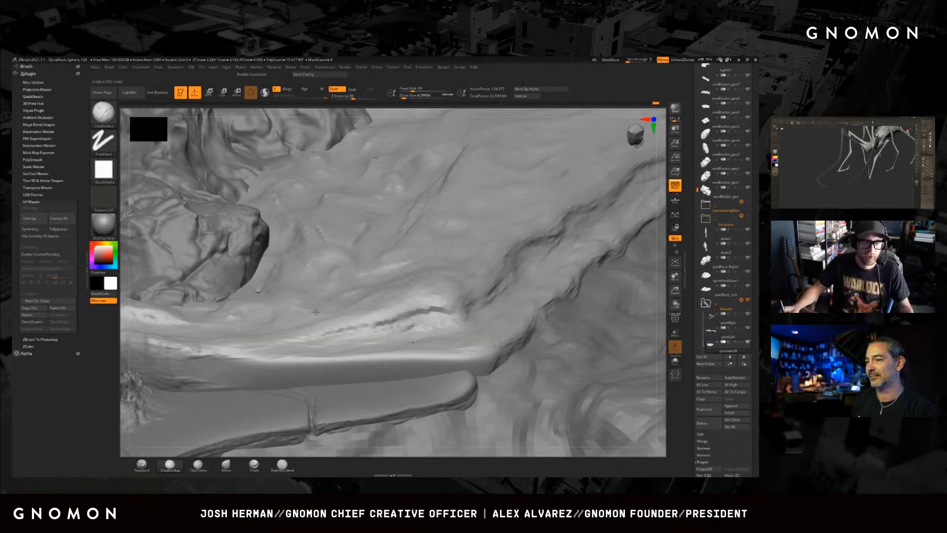
{"action": "mouse_move", "coordinate": [429, 319]}
{"action": "right_mouse_down", "text": "alt"}
{"action": "mouse_move", "coordinate": [498, 255]}
{"action": "mouse_move", "coordinate": [478, 258]}
{"action": "right_mouse_up", "text": "alt"}
{"action": "mouse_move", "coordinate": [534, 268]}
{"action": "right_mouse_down"}
{"action": "mouse_move", "coordinate": [421, 280]}
{"action": "mouse_move", "coordinate": [463, 273]}
{"action": "mouse_move", "coordinate": [437, 298]}
{"action": "right_mouse_up"}
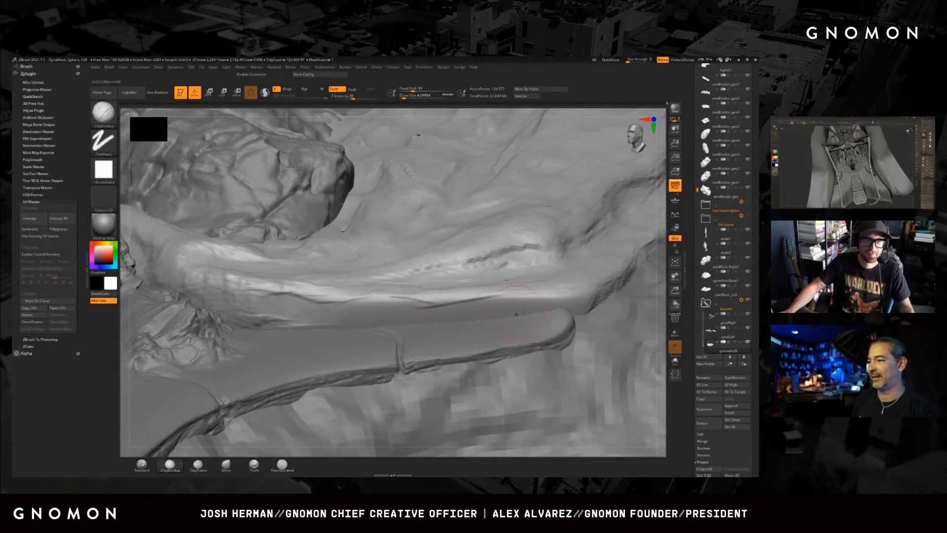
- Sculpt craggy layered rock along the smooth front rim of the ledge with a smaller ClayBuildup brush
{"action": "left_click_drag", "start_coordinate": [564, 288], "coordinate": [328, 307]}
{"action": "key", "text": "s"}
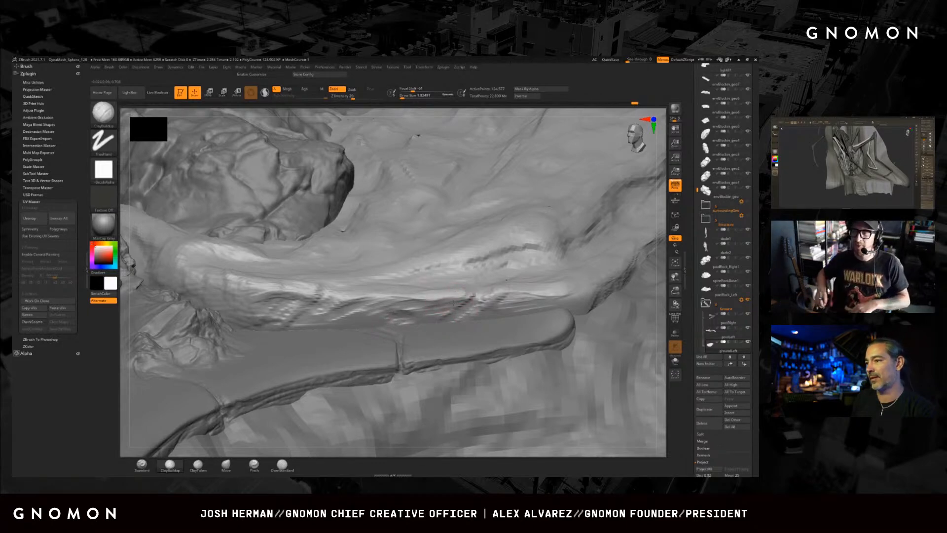
{"action": "left_click_drag", "start_coordinate": [436, 303], "coordinate": [389, 302]}
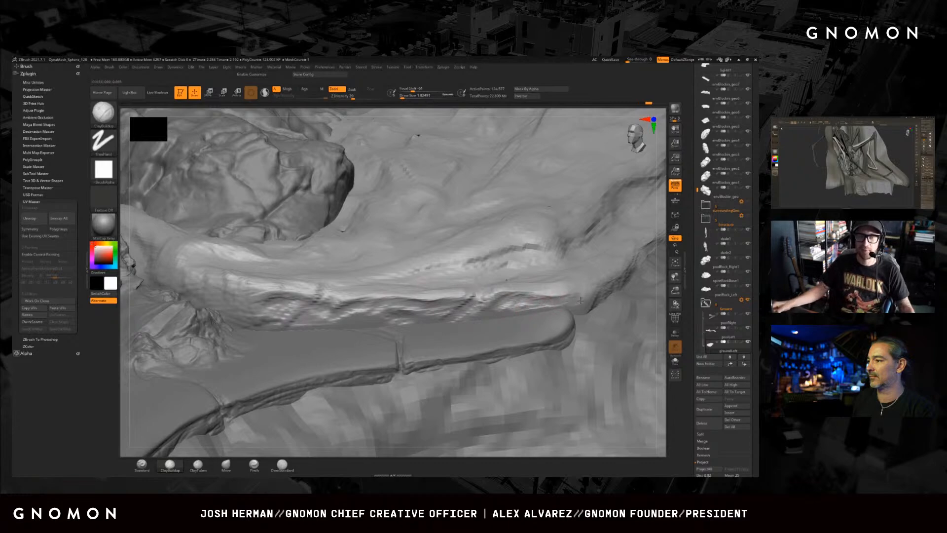
{"action": "right_click_drag", "start_coordinate": [442, 293], "coordinate": [438, 316], "text": "ctrl"}
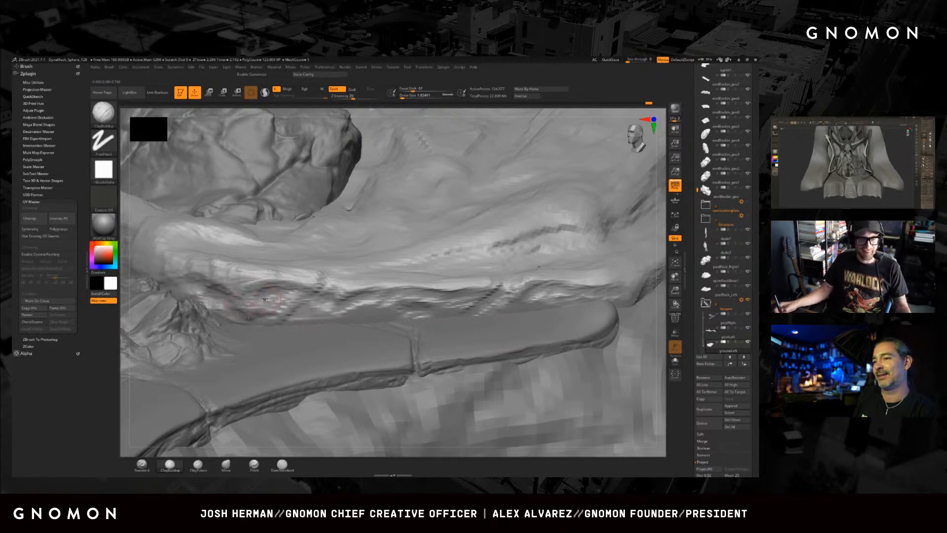
{"action": "right_click_drag", "start_coordinate": [514, 321], "coordinate": [440, 322], "text": "alt"}
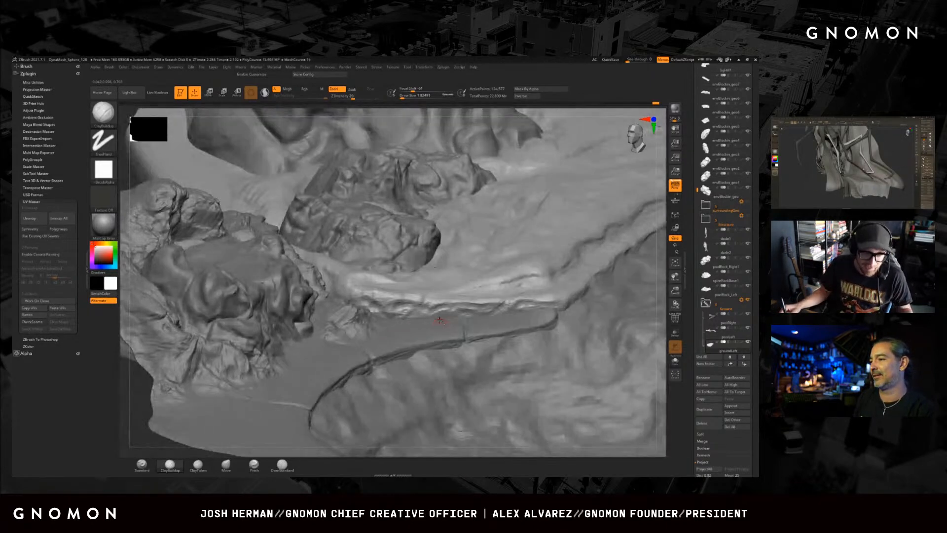
{"action": "right_click_drag", "start_coordinate": [490, 291], "coordinate": [424, 308], "text": "alt"}
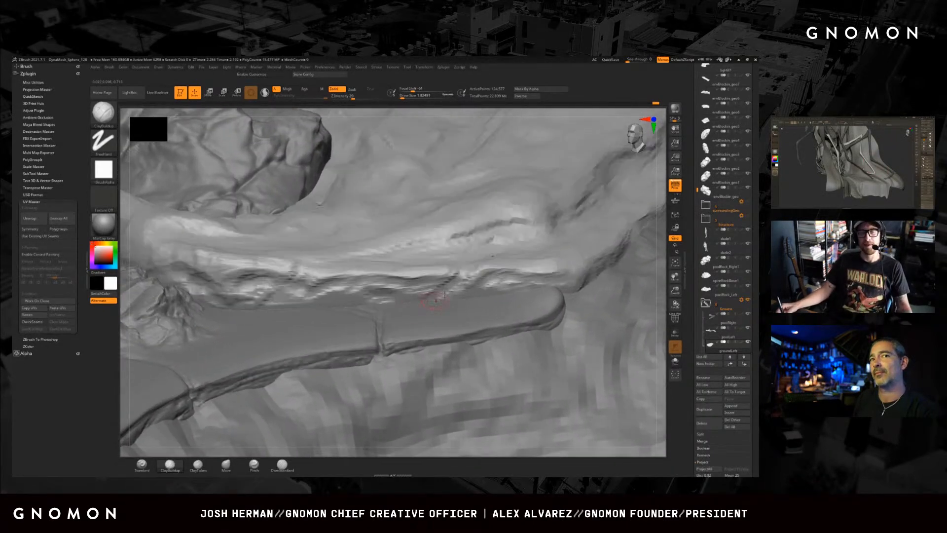
{"action": "right_click_drag", "start_coordinate": [502, 278], "coordinate": [465, 306], "text": "alt"}
{"action": "left_click_drag", "start_coordinate": [496, 273], "coordinate": [499, 275]}
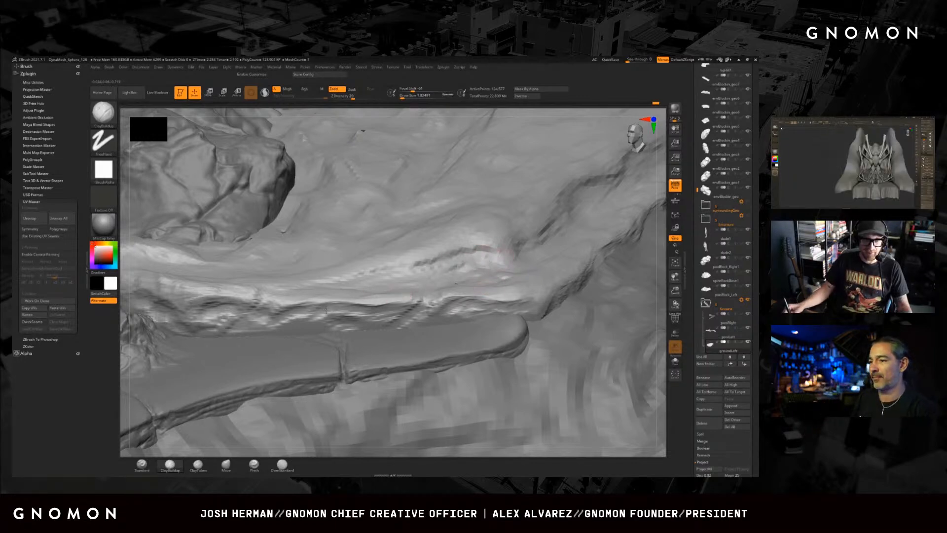
- Sculpt stepped edges and rough striations into the rock shelves farther back along the left bank with a larger brush
{"action": "right_click_drag", "start_coordinate": [529, 224], "coordinate": [327, 336], "text": "alt"}
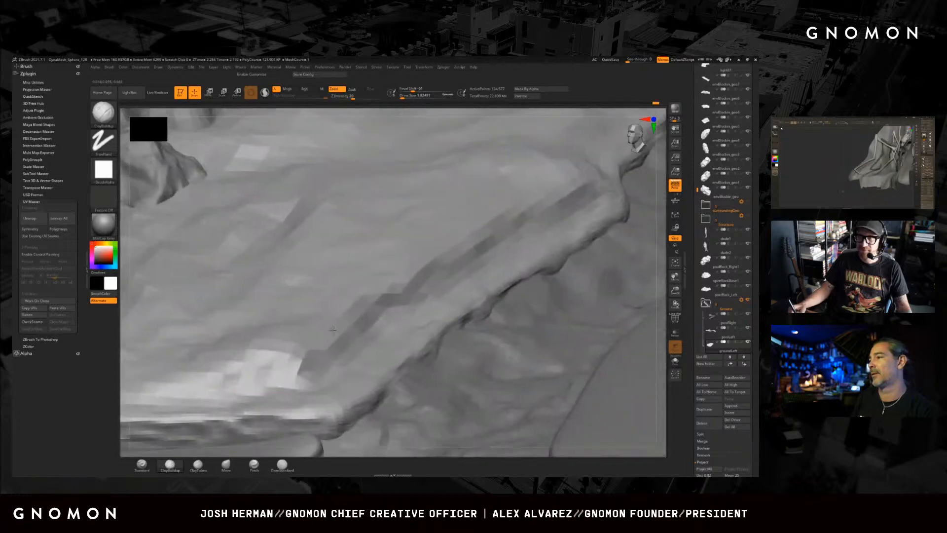
{"action": "right_click_drag", "start_coordinate": [584, 185], "coordinate": [434, 237], "text": "alt"}
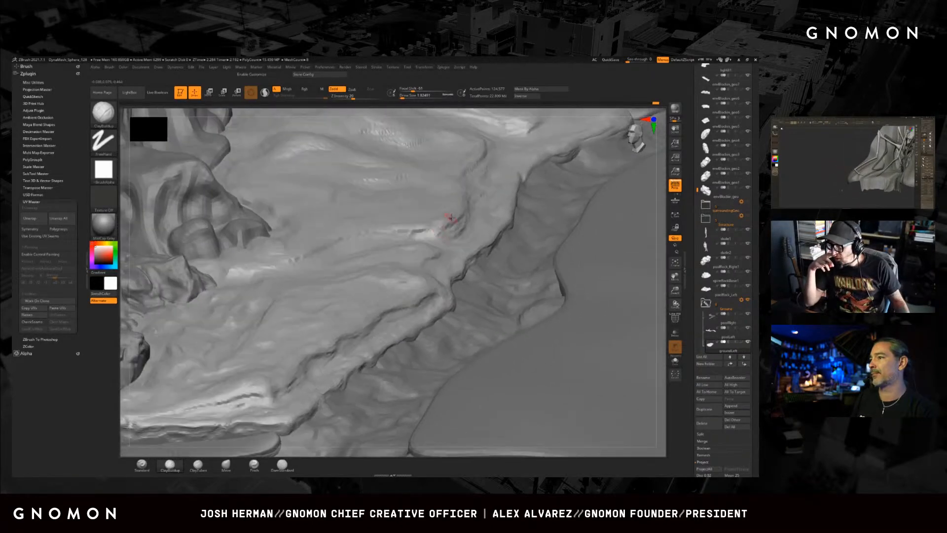
{"action": "right_click_drag", "start_coordinate": [498, 186], "coordinate": [434, 287], "text": "alt"}
{"action": "right_click_drag", "start_coordinate": [378, 302], "coordinate": [380, 276]}
{"action": "right_click_drag", "start_coordinate": [390, 320], "coordinate": [365, 345], "text": "ctrl"}
{"action": "right_click_drag", "start_coordinate": [365, 309], "coordinate": [416, 279], "text": "alt"}
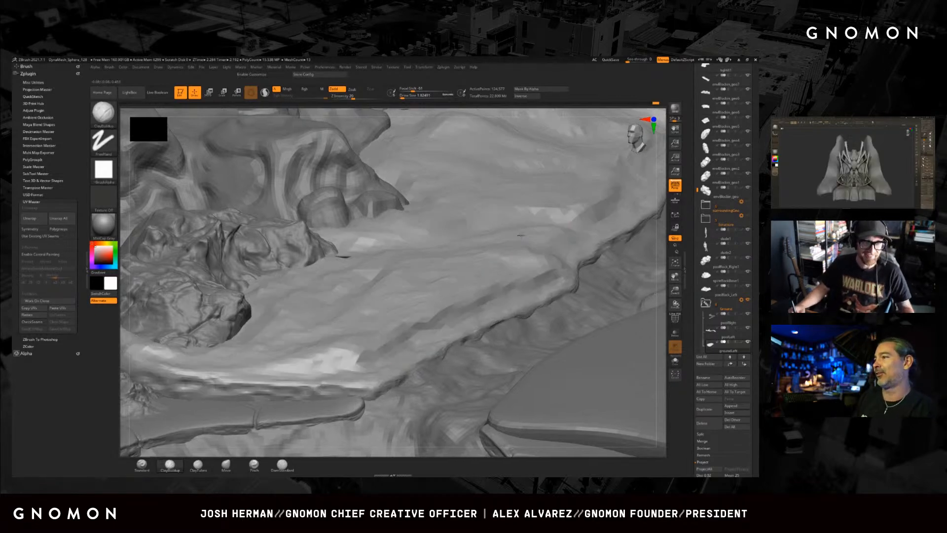
{"action": "right_click_drag", "start_coordinate": [577, 217], "coordinate": [412, 296], "text": "alt"}
{"action": "right_click_drag", "start_coordinate": [472, 246], "coordinate": [475, 265], "text": "alt"}
{"action": "mouse_move", "coordinate": [402, 275]}
{"action": "right_mouse_down"}
{"action": "mouse_move", "coordinate": [415, 237]}
{"action": "mouse_move", "coordinate": [402, 312]}
{"action": "mouse_move", "coordinate": [397, 289]}
{"action": "mouse_move", "coordinate": [408, 283]}
{"action": "right_mouse_up"}
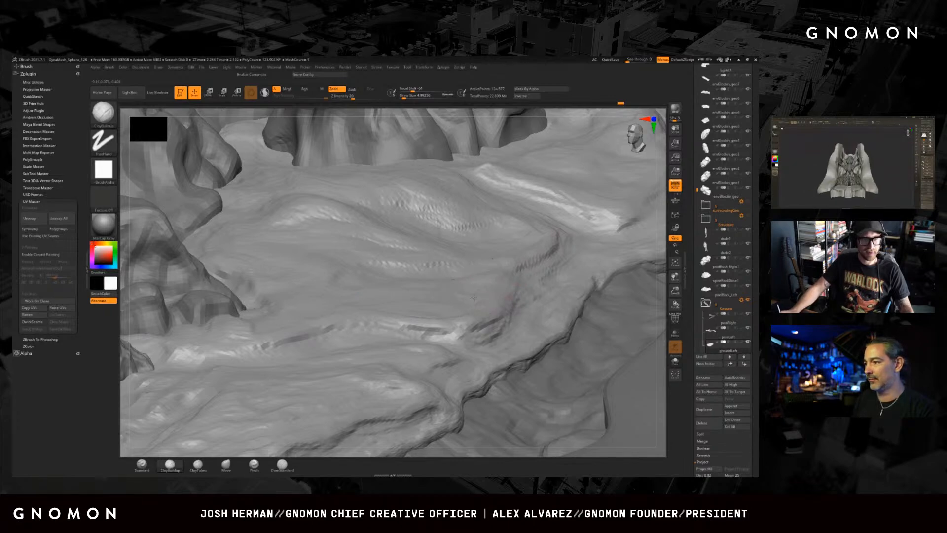
- Sculpt shallow creases and uneven bumps into the smooth rock shelf farther back, out to its pointed end, with ClayBuildup
{"action": "mouse_move", "coordinate": [514, 257]}
{"action": "right_mouse_down", "text": "alt"}
{"action": "mouse_move", "coordinate": [416, 284]}
{"action": "mouse_move", "coordinate": [453, 299]}
{"action": "mouse_move", "coordinate": [456, 276]}
{"action": "mouse_move", "coordinate": [447, 294]}
{"action": "right_mouse_up", "text": "alt"}
{"action": "left_click", "coordinate": [503, 241]}
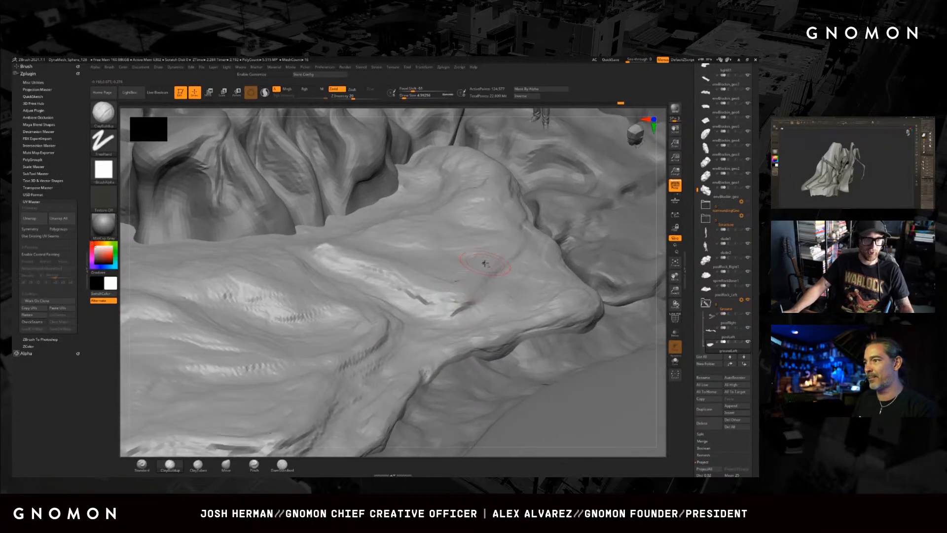
{"action": "right_click", "coordinate": [460, 283]}
{"action": "right_click_drag", "start_coordinate": [444, 258], "coordinate": [443, 272], "text": "ctrl"}
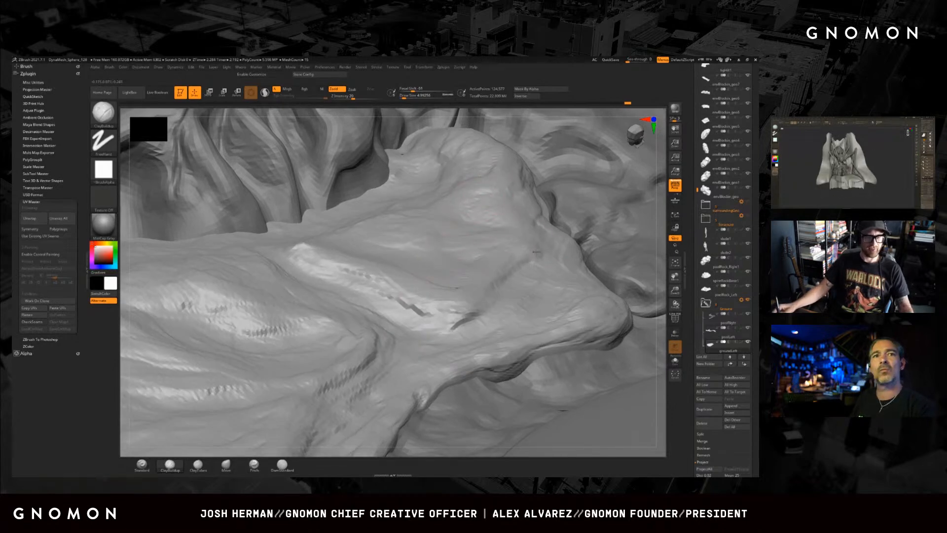
{"action": "right_click_drag", "start_coordinate": [469, 290], "coordinate": [463, 280], "text": "alt"}
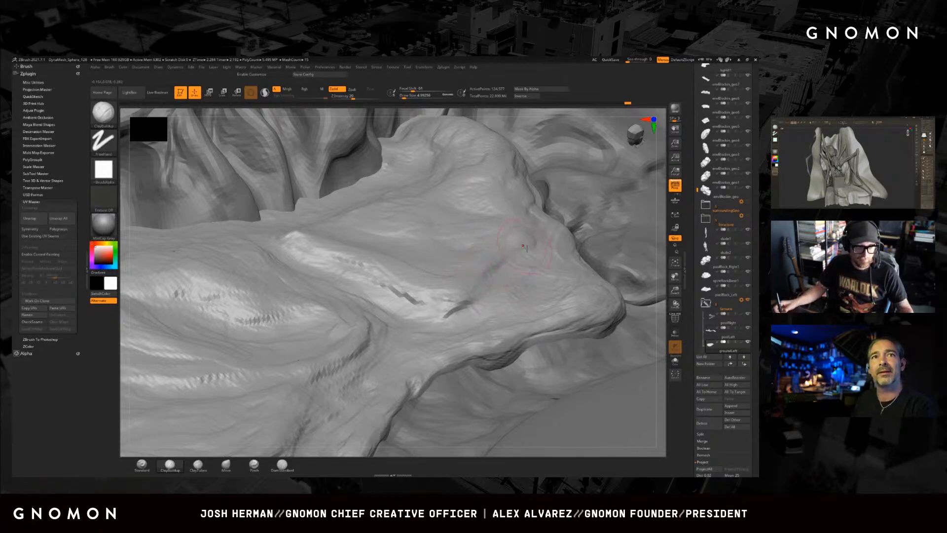
{"action": "right_click_drag", "start_coordinate": [513, 255], "coordinate": [484, 246], "text": "alt"}
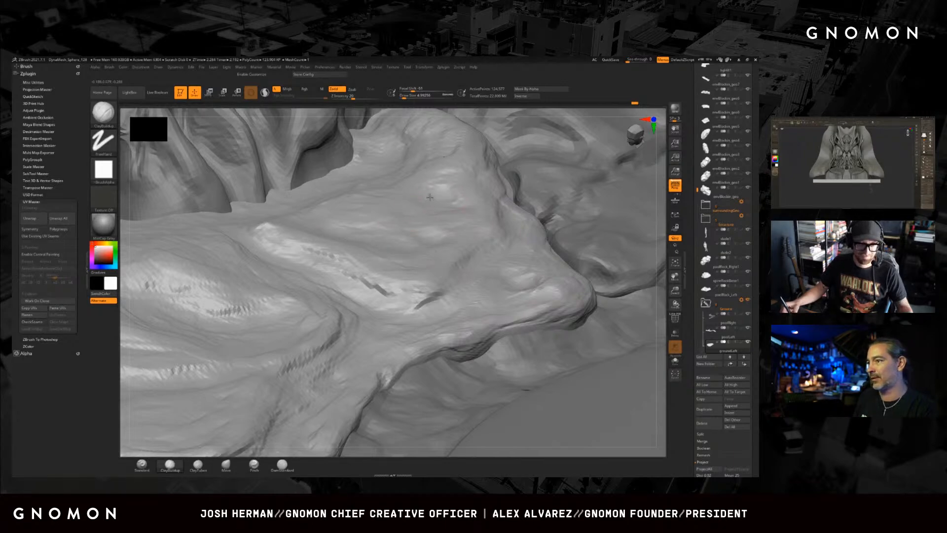
- Roughen the rim at the pointed end of the rock shelf above the pool with ClayBuildup strokes
{"action": "right_click_drag", "start_coordinate": [399, 314], "coordinate": [536, 251]}
{"action": "right_click_drag", "start_coordinate": [482, 274], "coordinate": [491, 241]}
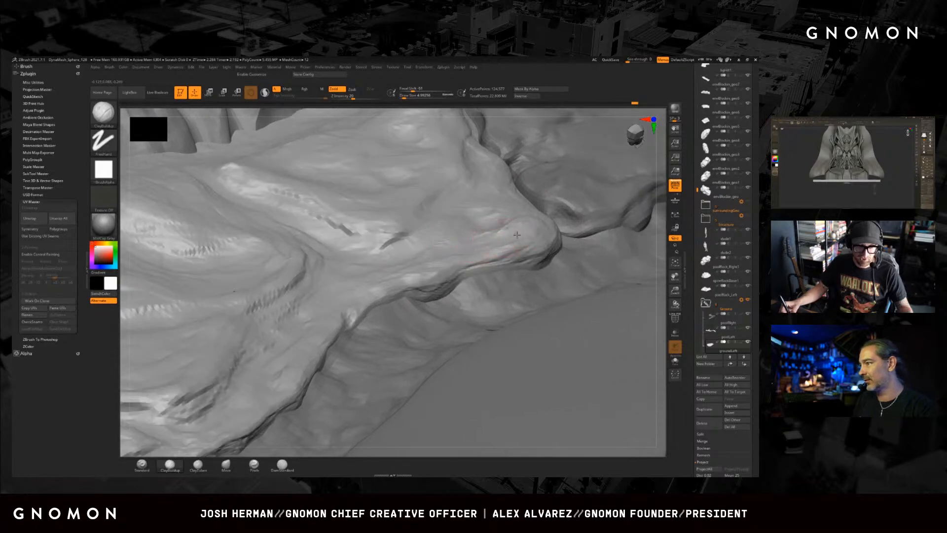
{"action": "mouse_move", "coordinate": [456, 258]}
{"action": "right_mouse_down"}
{"action": "mouse_move", "coordinate": [459, 242]}
{"action": "mouse_move", "coordinate": [453, 250]}
{"action": "right_mouse_up"}
{"action": "right_click_drag", "start_coordinate": [348, 291], "coordinate": [370, 321]}
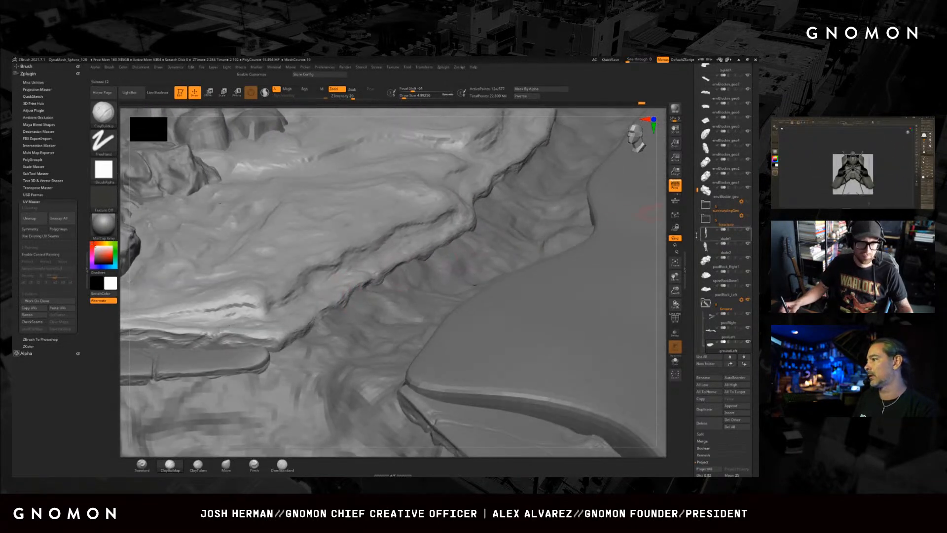
{"action": "mouse_move", "coordinate": [498, 252]}
{"action": "right_mouse_down"}
{"action": "mouse_move", "coordinate": [465, 200]}
{"action": "mouse_move", "coordinate": [476, 212]}
{"action": "mouse_move", "coordinate": [470, 254]}
{"action": "right_mouse_up"}
{"action": "scroll", "coordinate": [696, 152], "scroll_direction": "up", "scroll_amount": 5}
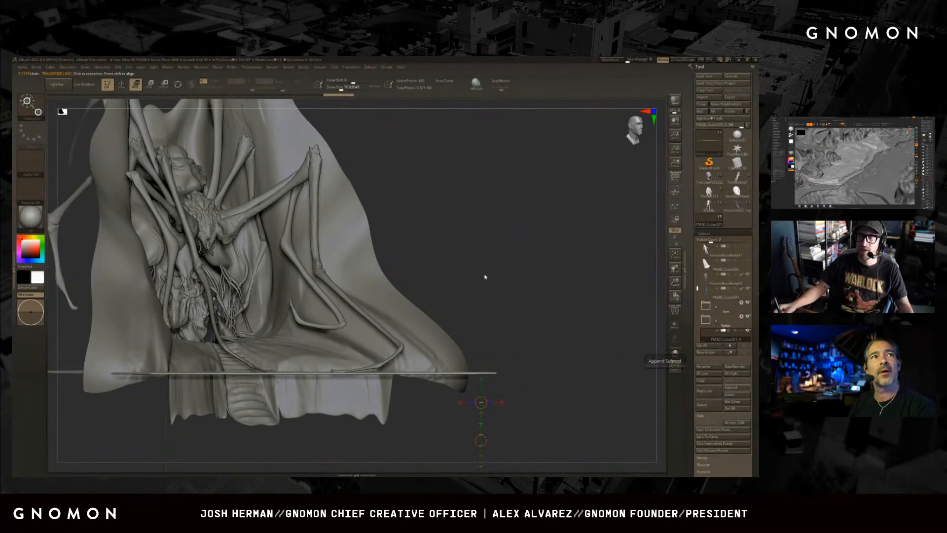
- Switch to the spider throne scene, turn on perspective and face the throne straight from the front
{"action": "mouse_move", "coordinate": [474, 286]}
{"action": "left_mouse_down"}
{"action": "mouse_move", "coordinate": [511, 246]}
{"action": "mouse_move", "coordinate": [605, 247]}
{"action": "mouse_move", "coordinate": [603, 239]}
{"action": "mouse_move", "coordinate": [579, 267]}
{"action": "left_mouse_up"}
{"action": "key", "text": "q"}
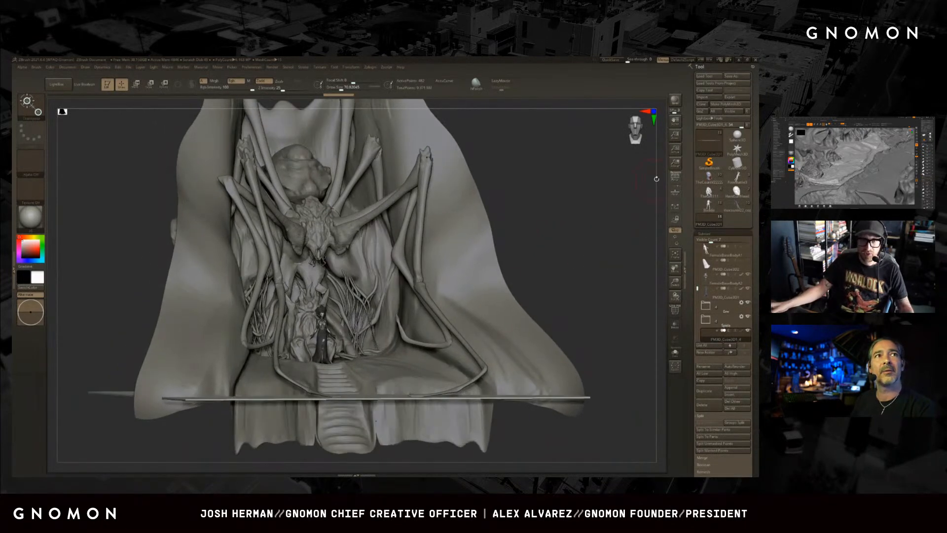
{"action": "left_click", "coordinate": [675, 177]}
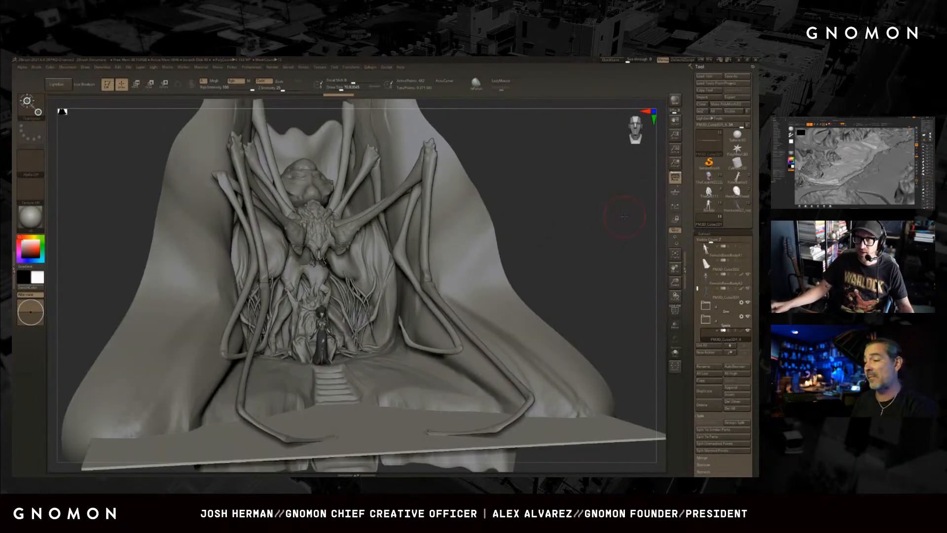
{"action": "key", "text": "w"}
{"action": "mouse_move", "coordinate": [624, 217]}
{"action": "left_mouse_down", "text": "shift"}
{"action": "mouse_move", "coordinate": [636, 205]}
{"action": "mouse_move", "coordinate": [614, 203]}
{"action": "mouse_move", "coordinate": [625, 217]}
{"action": "left_mouse_up", "text": "shift"}
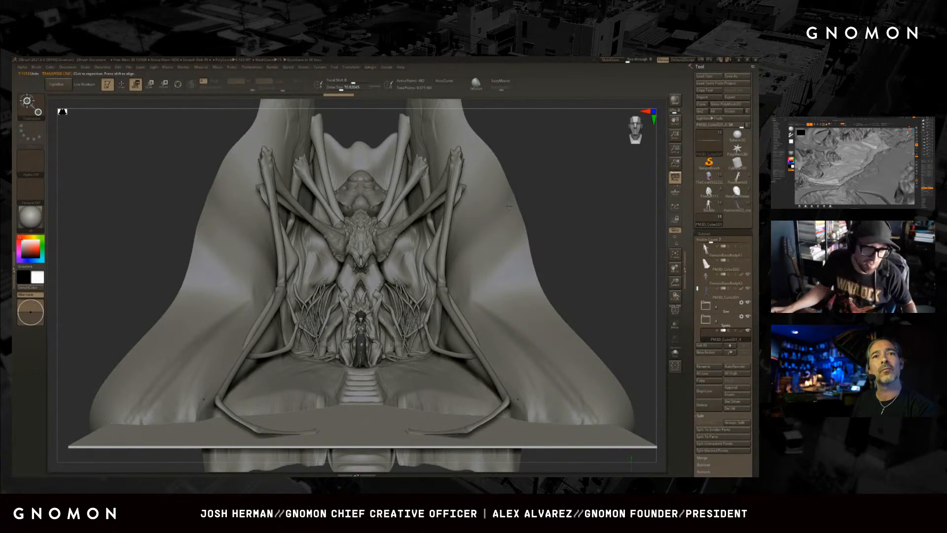
- Select the throne mesh with its branching roots and pull its upper back into shape with a small SnakeHook brush
{"action": "key", "text": "q"}
{"action": "left_click", "coordinate": [378, 294], "text": "alt"}
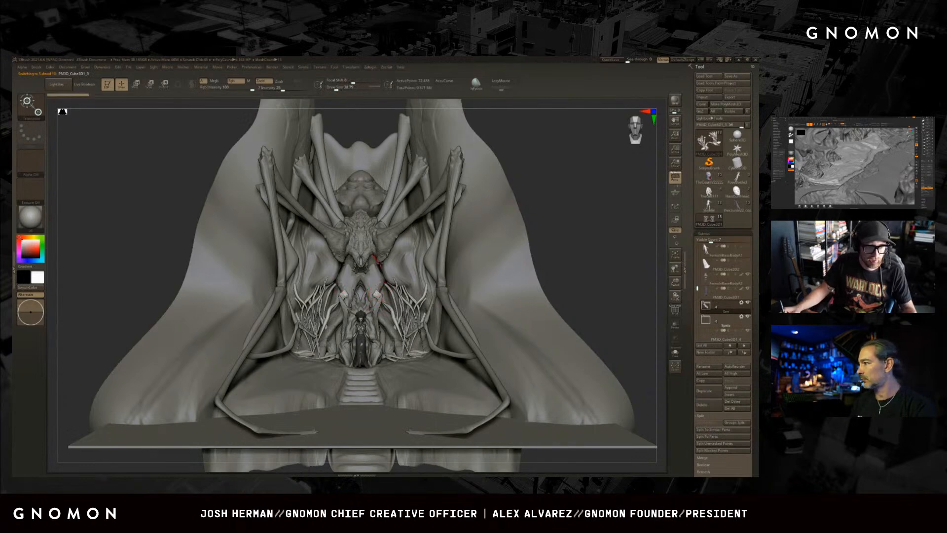
{"action": "key", "text": "w"}
{"action": "key", "text": "b"}
{"action": "key", "text": "s"}
{"action": "key", "text": "h"}
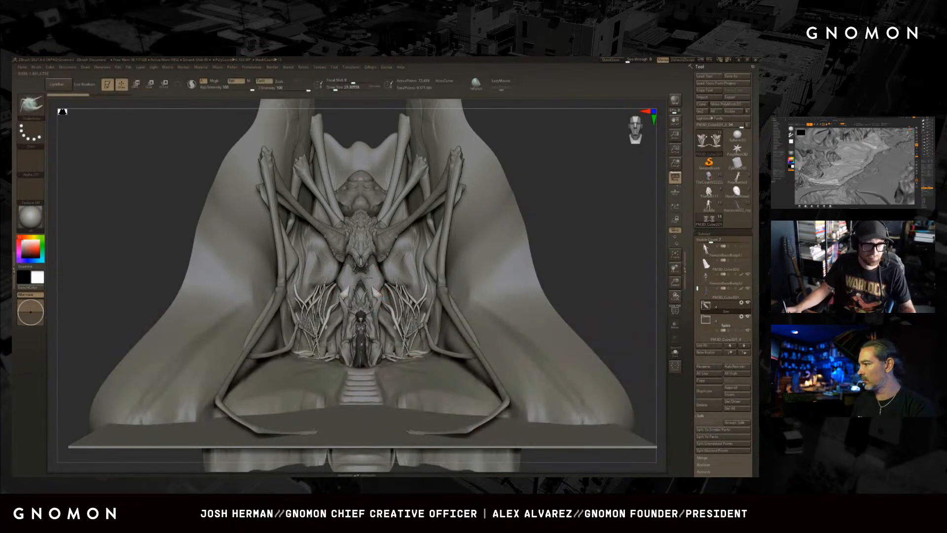
{"action": "key", "text": "s"}
{"action": "left_click_drag", "start_coordinate": [380, 295], "coordinate": [379, 295]}
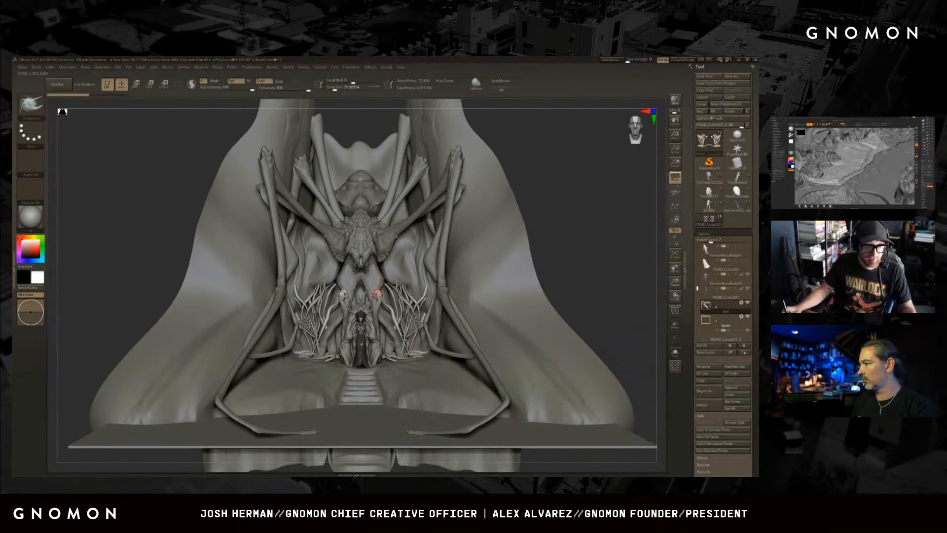
{"action": "left_click_drag", "start_coordinate": [555, 242], "coordinate": [535, 232], "text": "alt"}
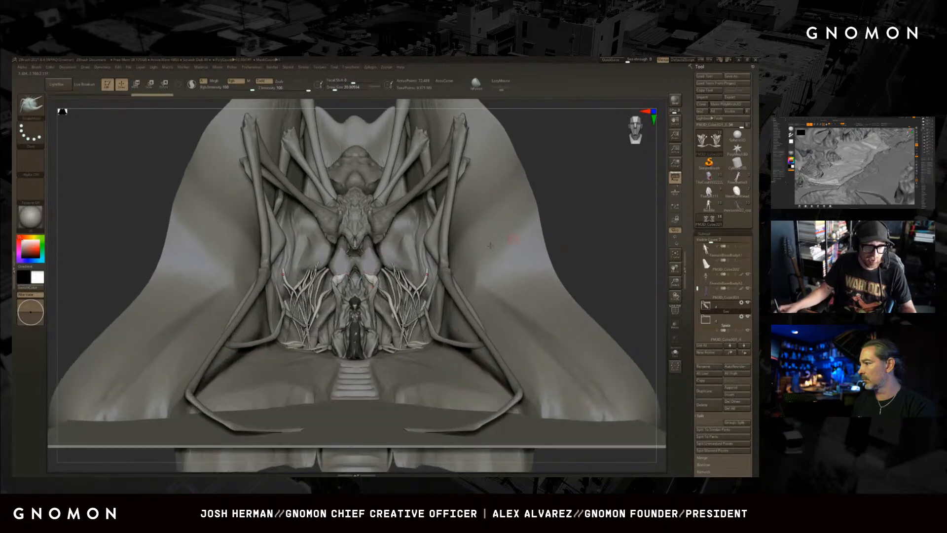
- Subdivide the throne mesh and smooth the reshaped peaks of its upper back
{"action": "key", "text": "d"}
{"action": "left_click", "coordinate": [598, 193]}
{"action": "key", "text": "ctrl+d"}
{"action": "key", "text": "ctrl+d"}
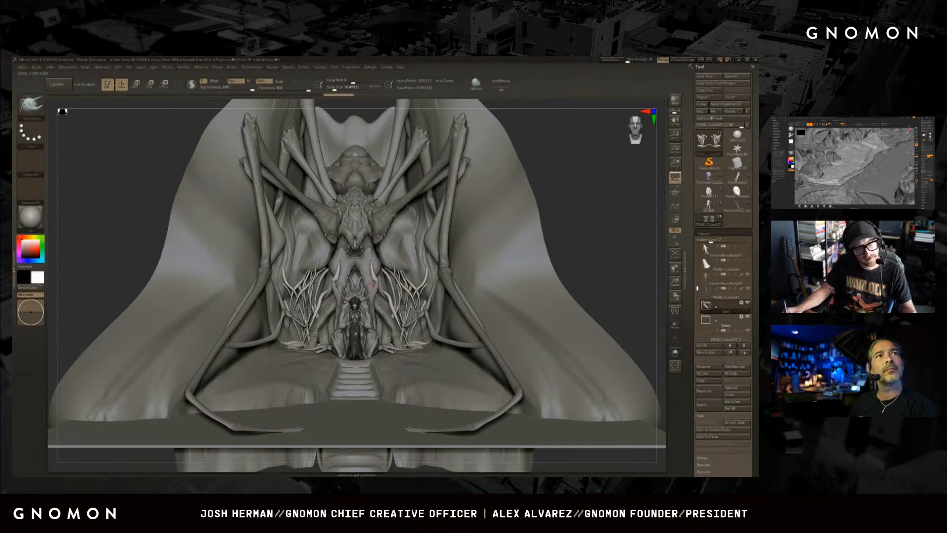
{"action": "left_click_drag", "start_coordinate": [344, 276], "coordinate": [339, 271], "text": "shift"}
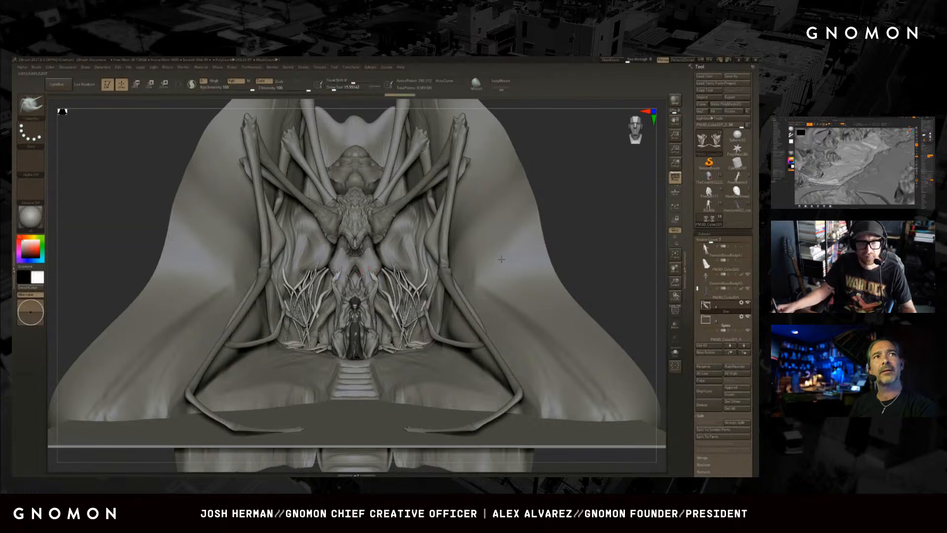
- Select the queen figure and examine her in close-up and against the whole spider throne
{"action": "left_click_drag", "start_coordinate": [590, 233], "coordinate": [567, 235]}
{"action": "left_click", "coordinate": [344, 307], "text": "alt"}
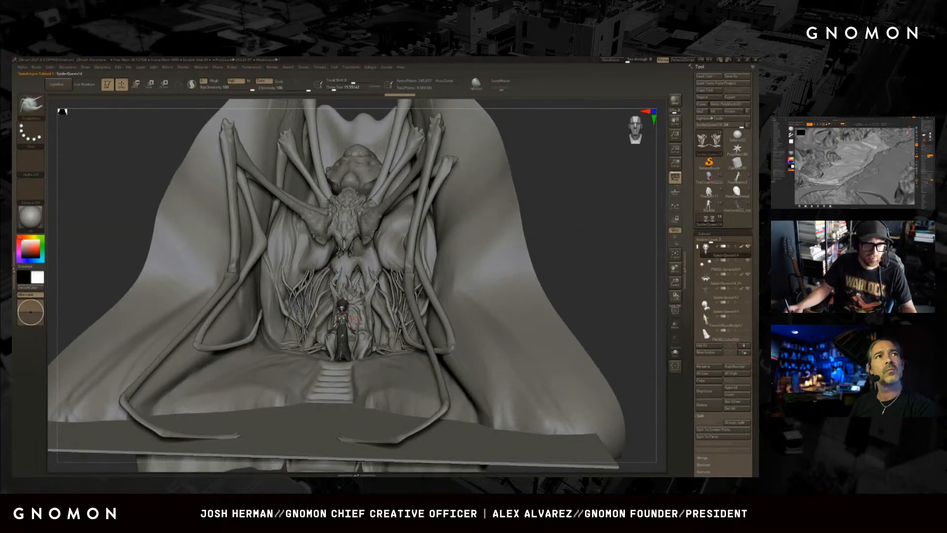
{"action": "key", "text": "f"}
{"action": "key", "text": "f"}
{"action": "left_click_drag", "start_coordinate": [591, 296], "coordinate": [629, 271], "text": "alt"}
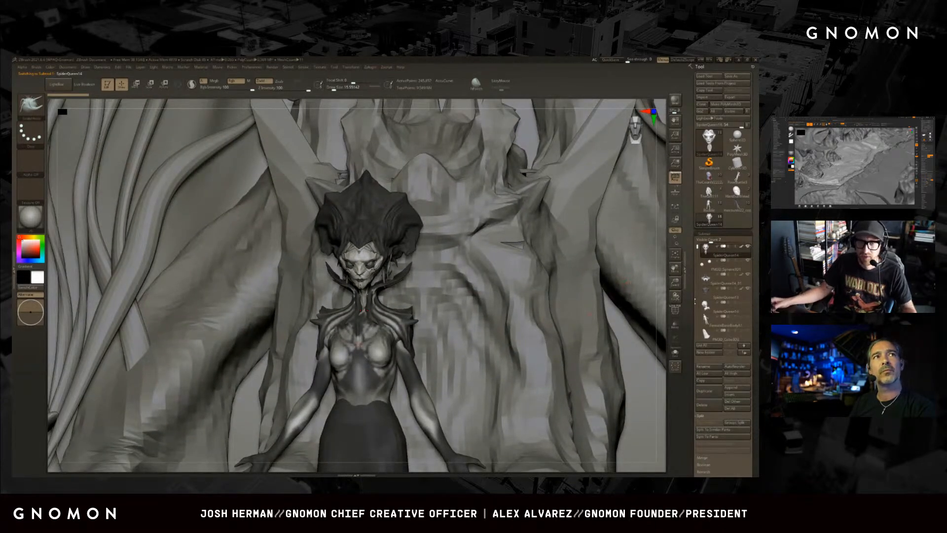
{"action": "key", "text": "f"}
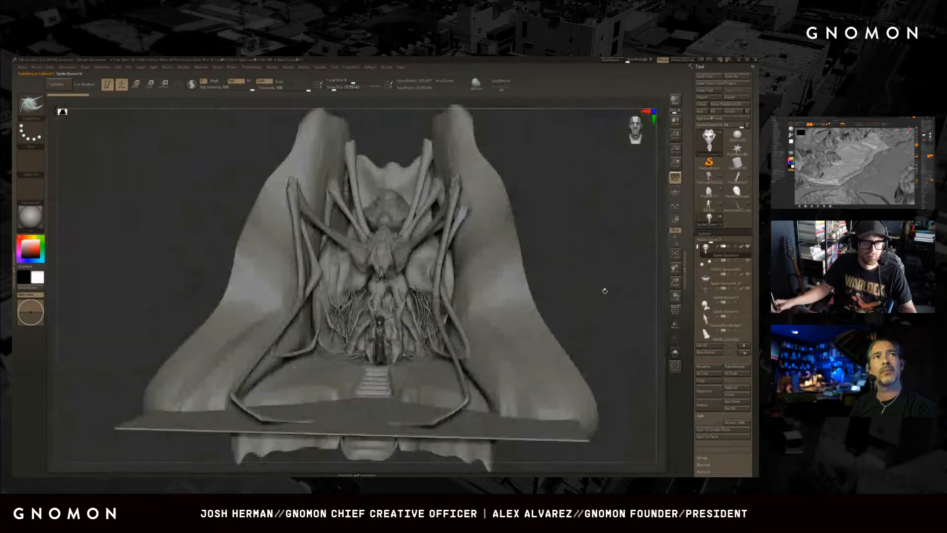
{"action": "mouse_move", "coordinate": [630, 271]}
{"action": "left_mouse_down", "text": "alt"}
{"action": "mouse_move", "coordinate": [614, 154]}
{"action": "mouse_move", "coordinate": [616, 271]}
{"action": "mouse_move", "coordinate": [668, 291]}
{"action": "mouse_move", "coordinate": [679, 233]}
{"action": "left_mouse_up", "text": "alt"}
{"action": "left_click_drag", "start_coordinate": [676, 283], "coordinate": [677, 304]}
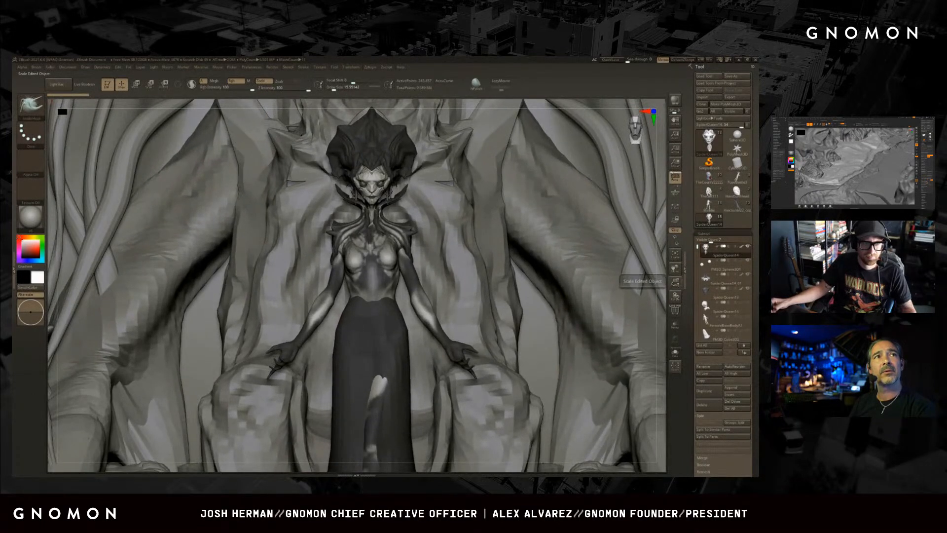
- Select the queen's long dress and carve fold creases around its front slit and lower skirt
{"action": "left_click", "coordinate": [408, 353], "text": "alt"}
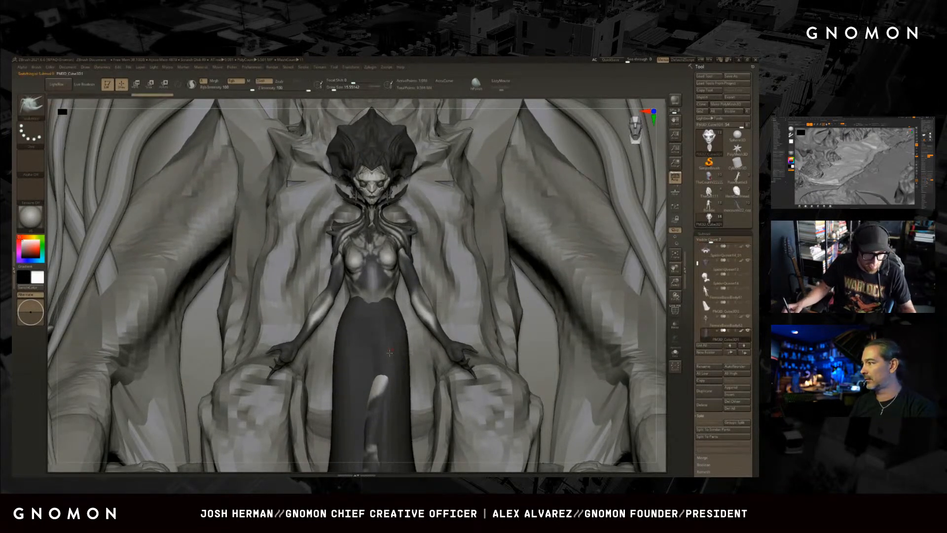
{"action": "key", "text": "b"}
{"action": "key", "text": "c"}
{"action": "key", "text": "b"}
{"action": "key", "text": "s"}
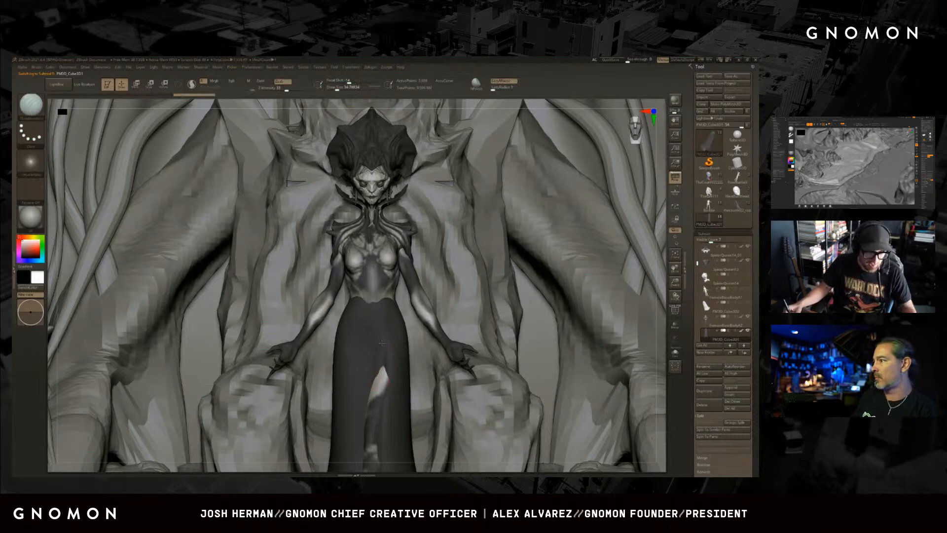
{"action": "left_click_drag", "start_coordinate": [674, 268], "coordinate": [678, 175]}
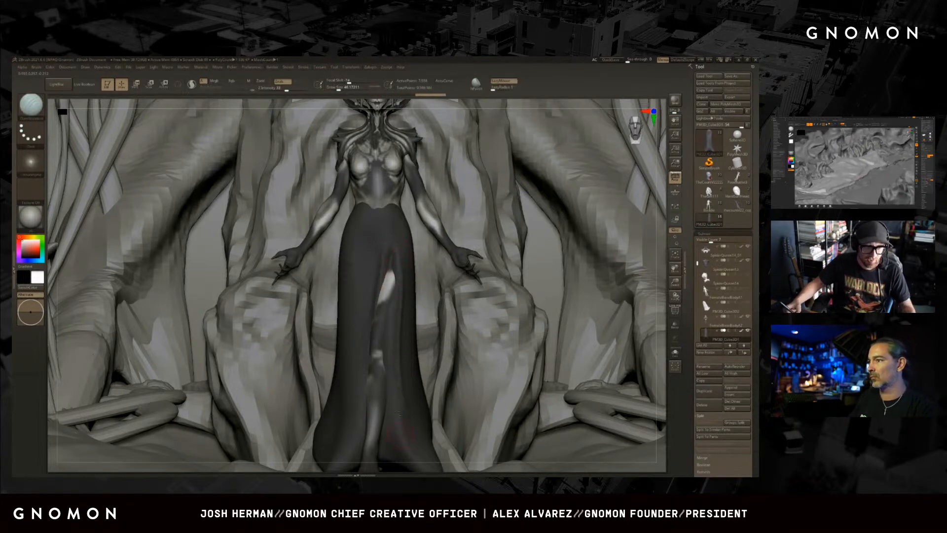
{"action": "left_click_drag", "start_coordinate": [677, 270], "coordinate": [624, 312]}
{"action": "left_click_drag", "start_coordinate": [675, 283], "coordinate": [657, 285]}
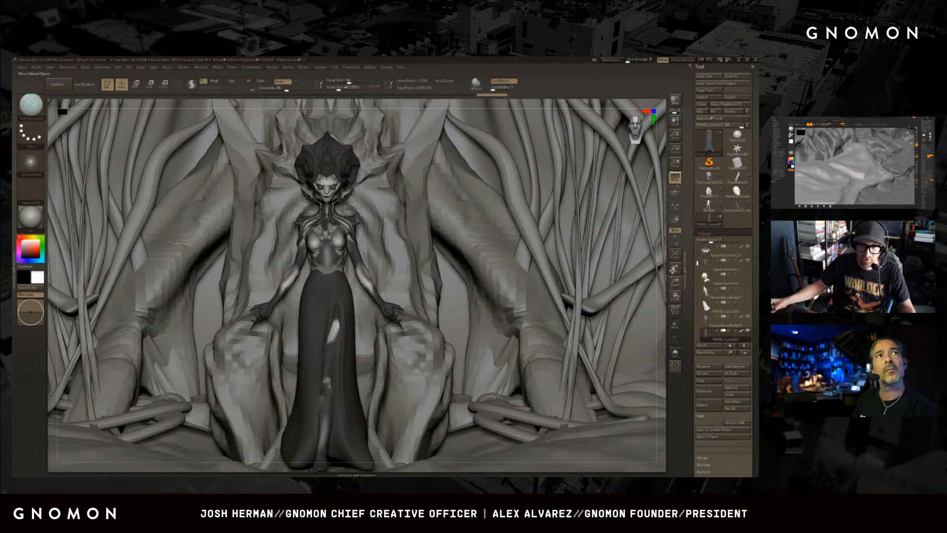
{"action": "left_click_drag", "start_coordinate": [673, 271], "coordinate": [707, 169]}
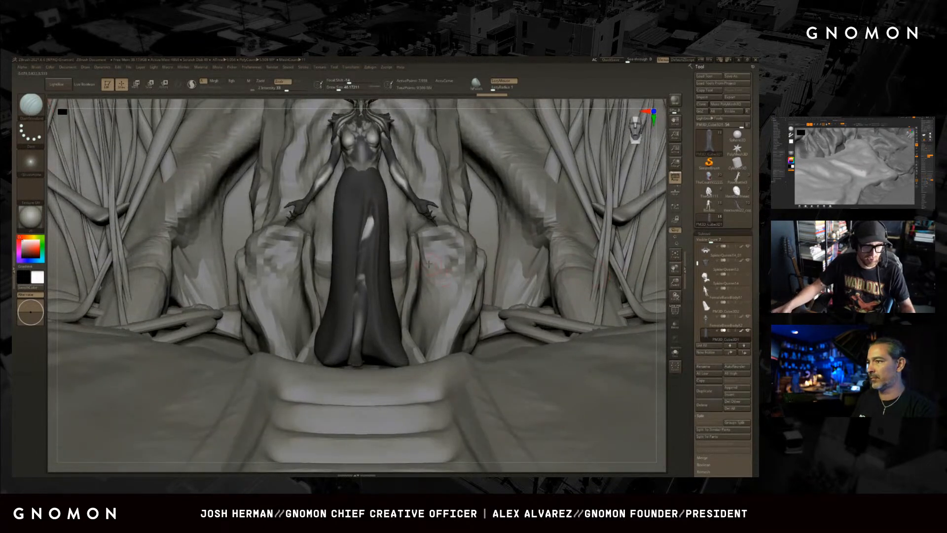
- Pull the hem and lower sides of the dress outward with a large cloth brush at draw size 250
{"action": "key", "text": "b"}
{"action": "key", "text": "c"}
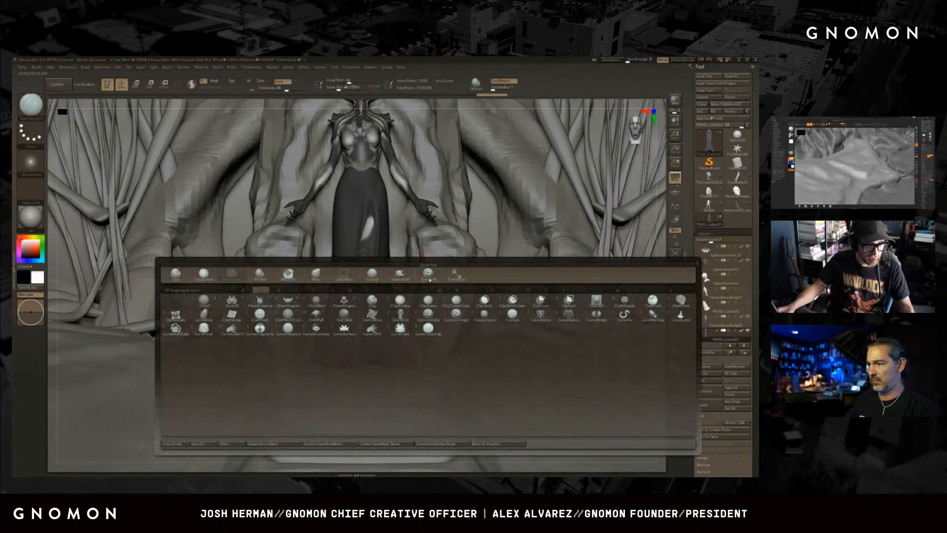
{"action": "left_click", "coordinate": [394, 303]}
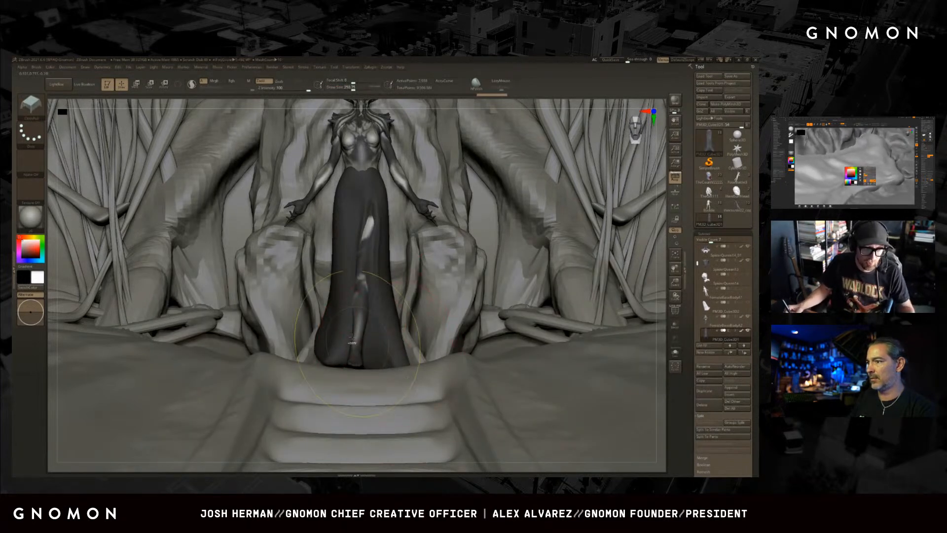
{"action": "left_click_drag", "start_coordinate": [405, 368], "coordinate": [395, 348]}
{"action": "left_click_drag", "start_coordinate": [328, 353], "coordinate": [343, 288]}
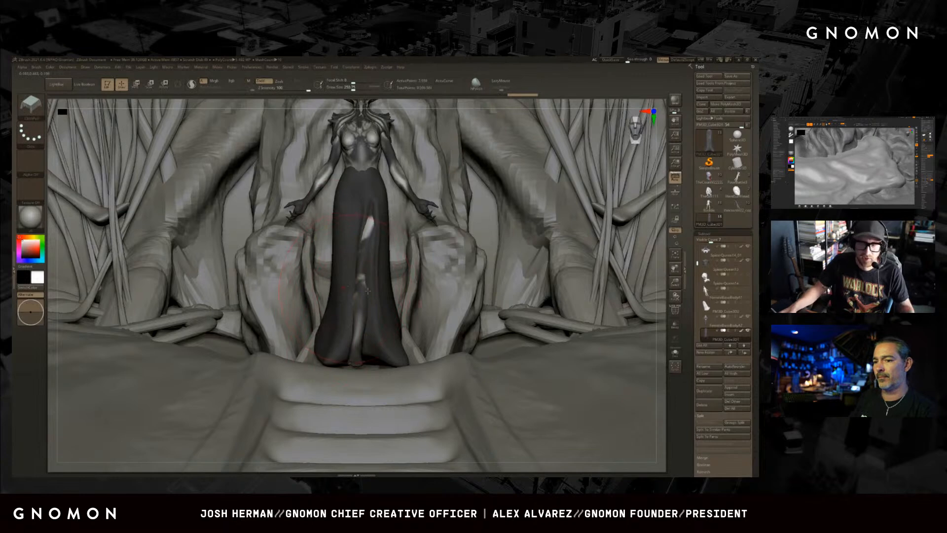
- Isolate the dress in Solo mode, frame it and switch the active color between black and white
{"action": "left_click", "coordinate": [675, 352]}
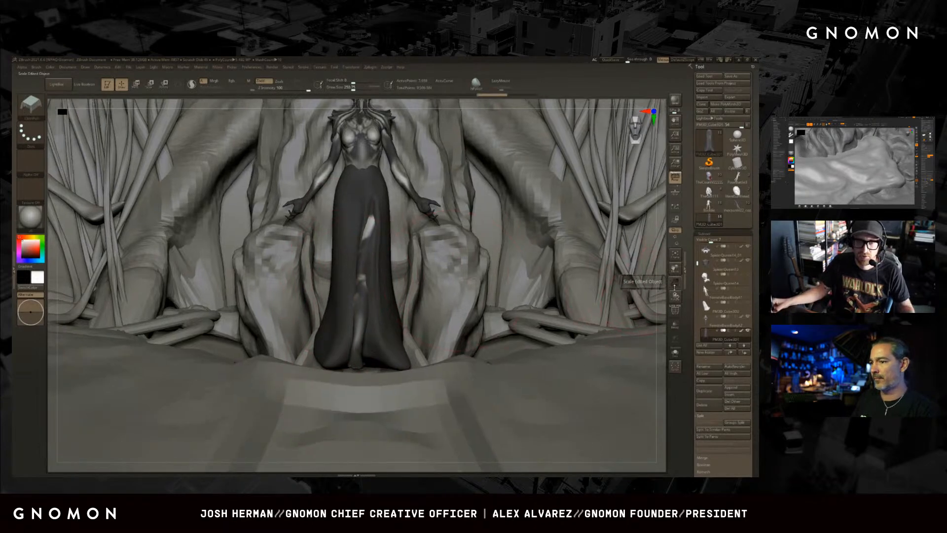
{"action": "left_click_drag", "start_coordinate": [612, 291], "coordinate": [479, 283]}
{"action": "key", "text": "f"}
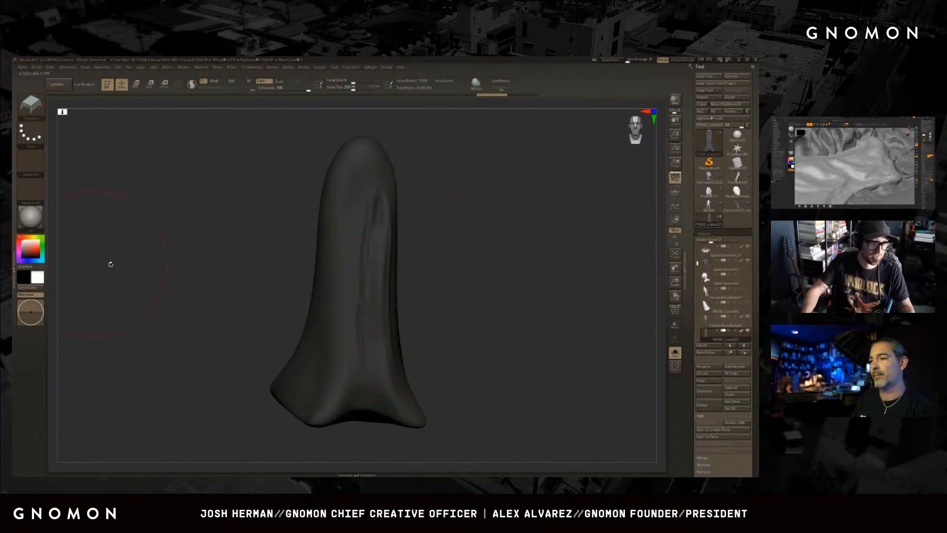
{"action": "left_click", "coordinate": [29, 287]}
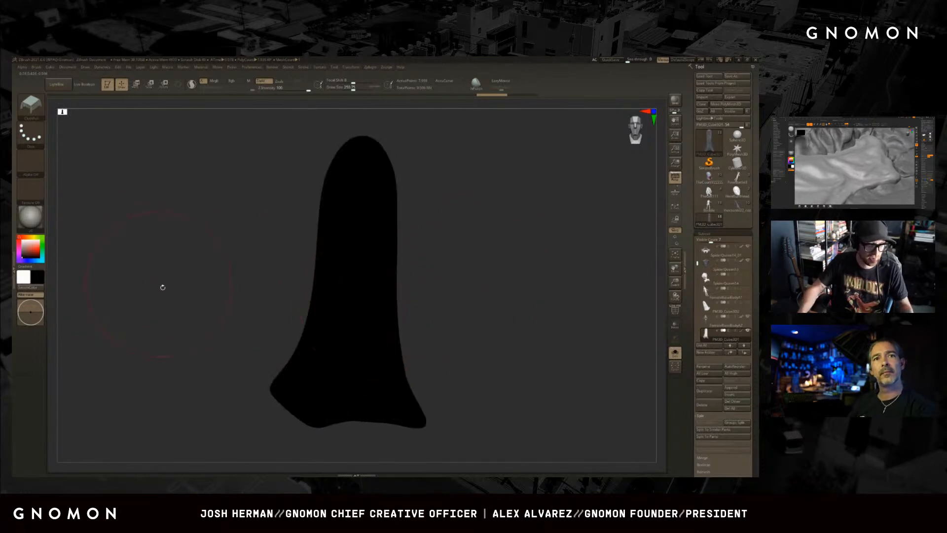
{"action": "left_click", "coordinate": [29, 287]}
- Try to drag long cloth folds through the isolated dress from its hem, varying the brush size
{"action": "left_click_drag", "start_coordinate": [467, 303], "coordinate": [459, 364]}
{"action": "key", "text": "s"}
{"action": "mouse_move", "coordinate": [406, 383]}
{"action": "left_mouse_down"}
{"action": "mouse_move", "coordinate": [455, 378]}
{"action": "mouse_move", "coordinate": [362, 377]}
{"action": "mouse_move", "coordinate": [459, 381]}
{"action": "mouse_move", "coordinate": [457, 373]}
{"action": "mouse_move", "coordinate": [444, 387]}
{"action": "mouse_move", "coordinate": [471, 403]}
{"action": "mouse_move", "coordinate": [451, 404]}
{"action": "mouse_move", "coordinate": [460, 404]}
{"action": "left_mouse_up"}
{"action": "key", "text": "ctrl+z"}
{"action": "key", "text": "s"}
{"action": "key", "text": "ctrl+z"}
{"action": "left_click_drag", "start_coordinate": [342, 331], "coordinate": [333, 349]}
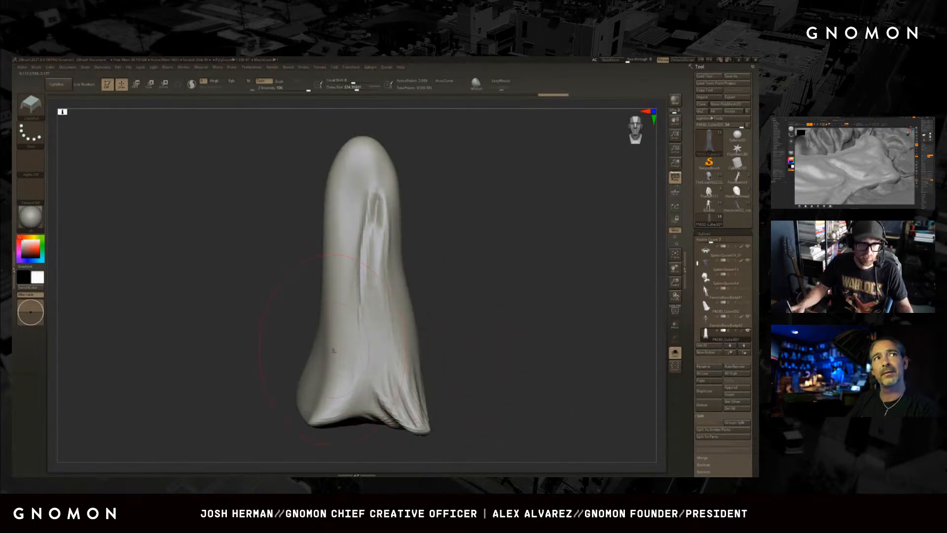
{"action": "key", "text": "s"}
{"action": "mouse_move", "coordinate": [317, 412]}
{"action": "left_mouse_down"}
{"action": "mouse_move", "coordinate": [333, 411]}
{"action": "mouse_move", "coordinate": [356, 242]}
{"action": "mouse_move", "coordinate": [443, 237]}
{"action": "mouse_move", "coordinate": [548, 323]}
{"action": "left_mouse_up"}
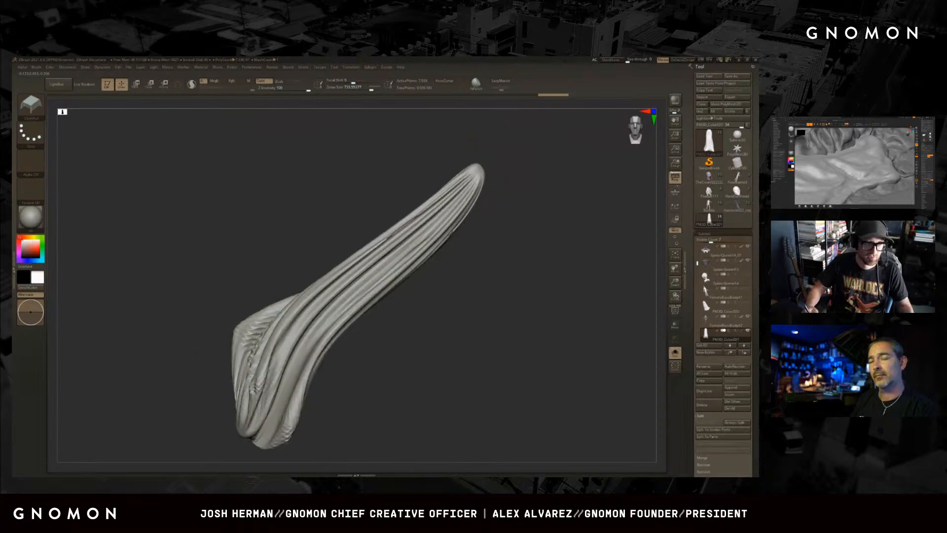
- Undo the cloth-brush folds dragged into the isolated dress
{"action": "key", "text": "ctrl+z"}
{"action": "key", "text": "ctrl+z"}
{"action": "key", "text": "ctrl+z"}
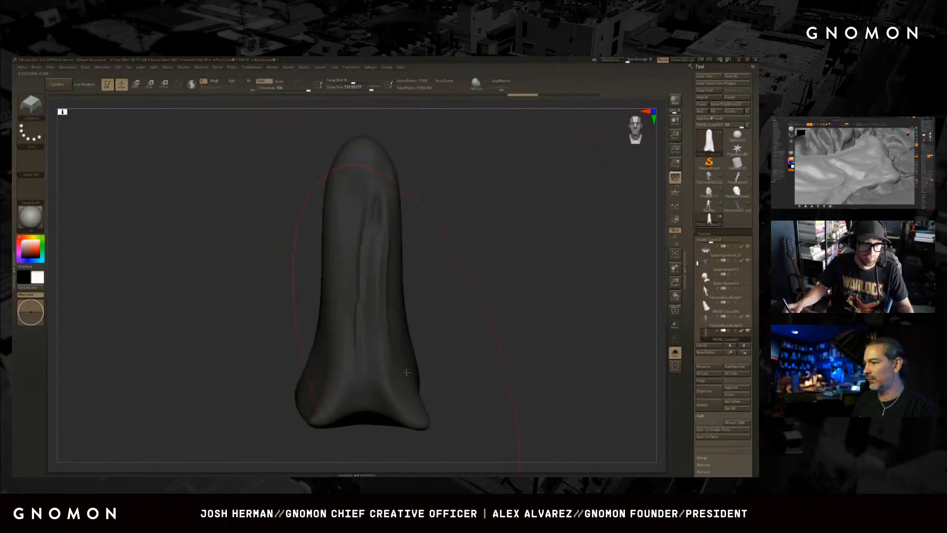
{"action": "key", "text": "ctrl+z"}
{"action": "key", "text": "ctrl+z"}
{"action": "key", "text": "ctrl+z"}
{"action": "key", "text": "ctrl+z"}
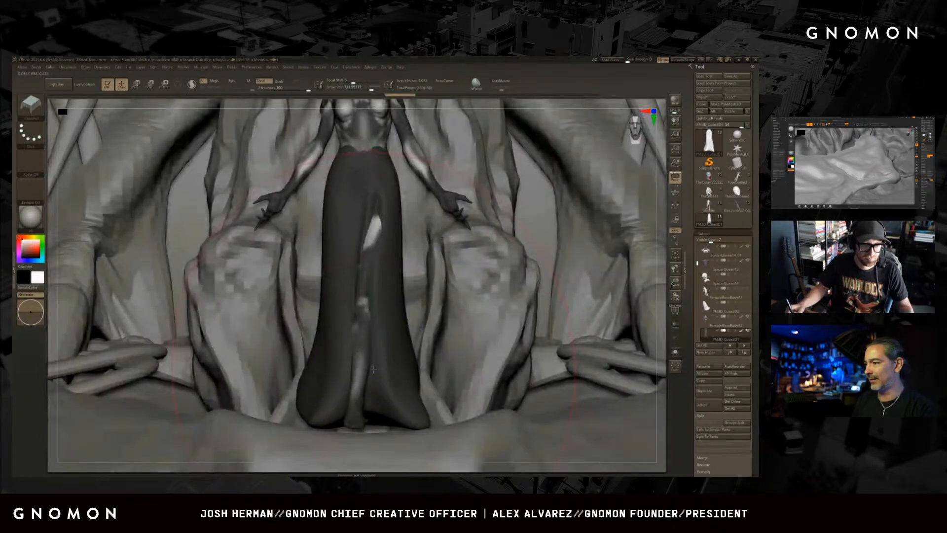
- Redo the cloth strokes that flare the lower dress and hem, and undo the last two
{"action": "key", "text": "ctrl+shift+z"}
{"action": "key", "text": "ctrl+shift+z"}
{"action": "key", "text": "ctrl+shift+z"}
{"action": "key", "text": "ctrl+shift+z"}
{"action": "key", "text": "ctrl+shift+z"}
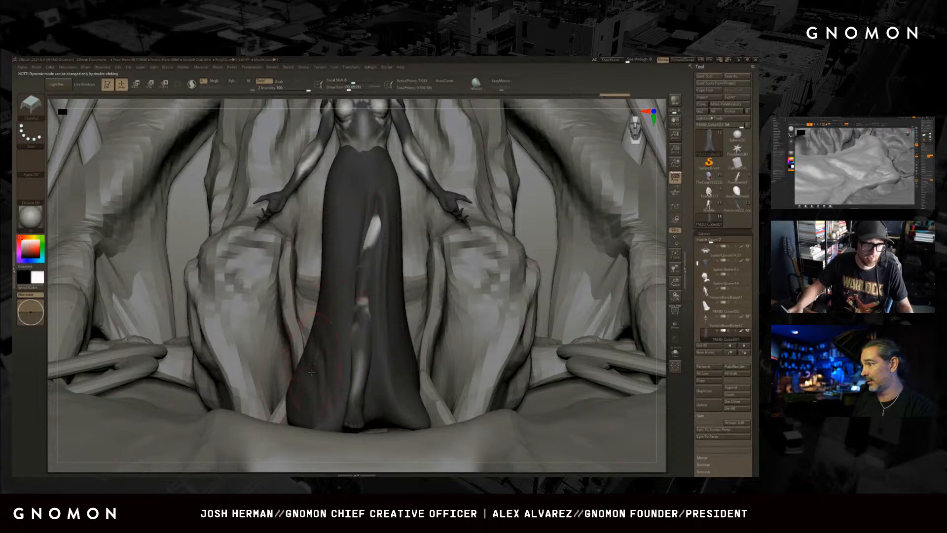
{"action": "key", "text": "ctrl+z"}
{"action": "key", "text": "ctrl+z"}
- Try the ClothNudge brush and another cloth brush on the lower dress at different draw sizes
{"action": "key", "text": "b"}
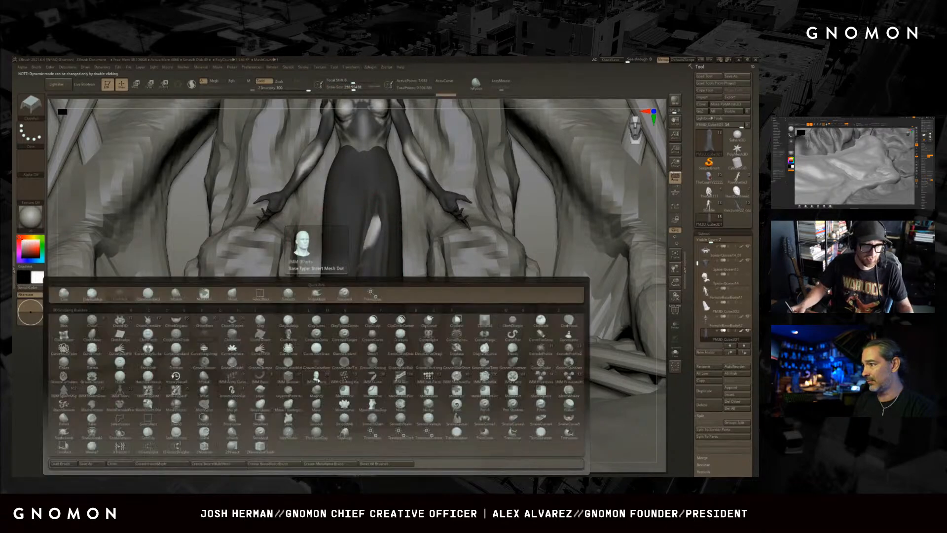
{"action": "key", "text": "c"}
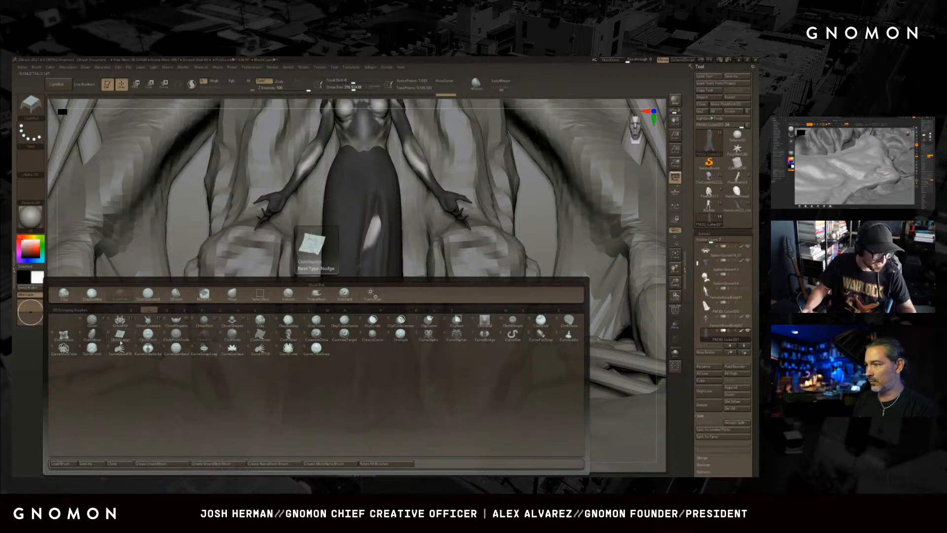
{"action": "left_click", "coordinate": [147, 336]}
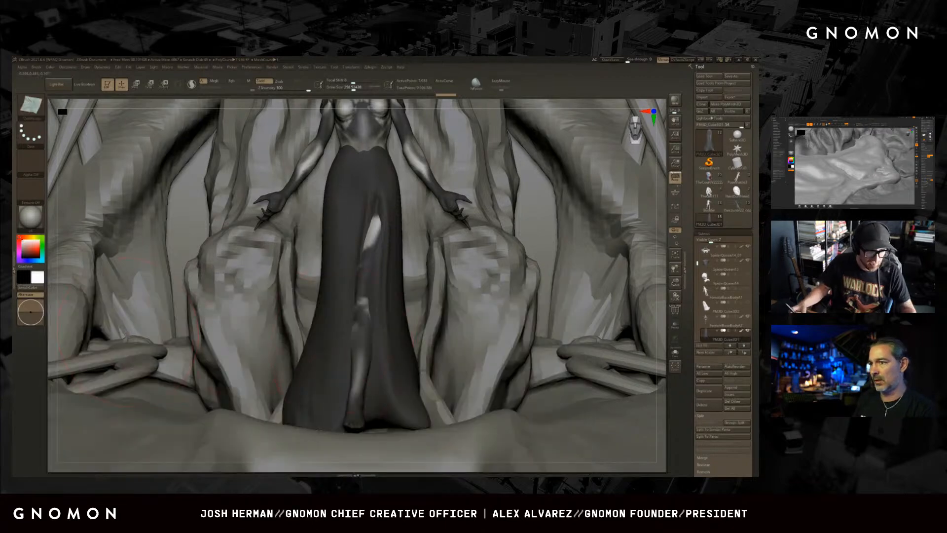
{"action": "key", "text": "s"}
{"action": "left_click_drag", "start_coordinate": [335, 328], "coordinate": [327, 328]}
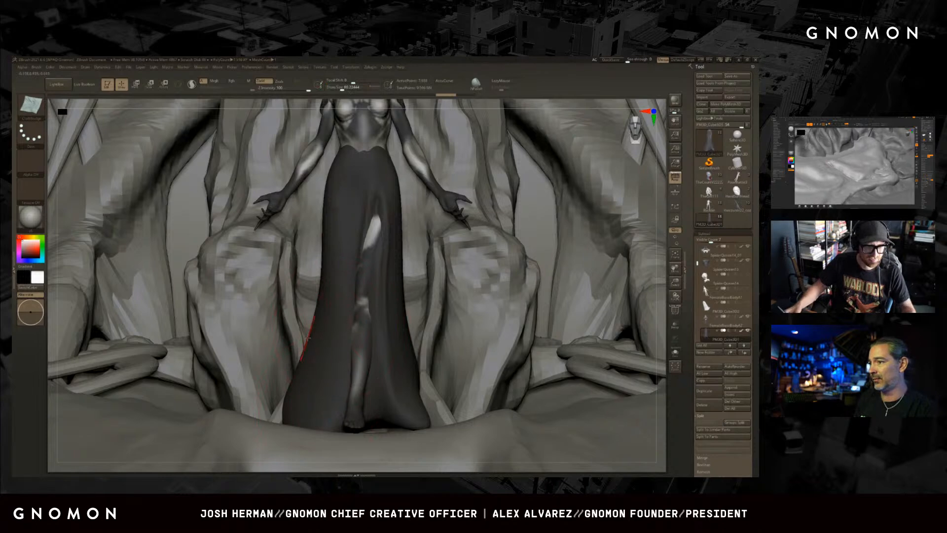
{"action": "key", "text": "b"}
{"action": "key", "text": "c"}
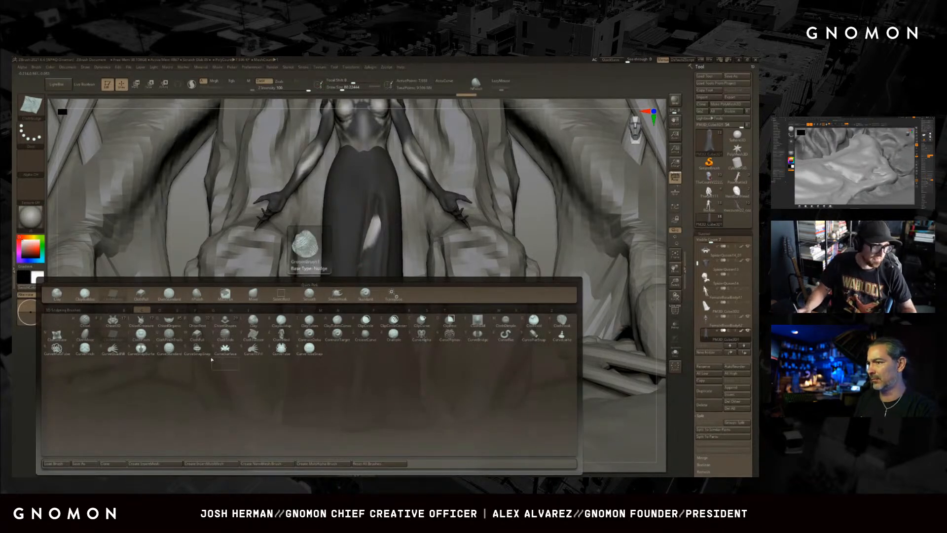
{"action": "left_click", "coordinate": [85, 349]}
{"action": "key", "text": "s"}
{"action": "left_click_drag", "start_coordinate": [289, 350], "coordinate": [305, 350]}
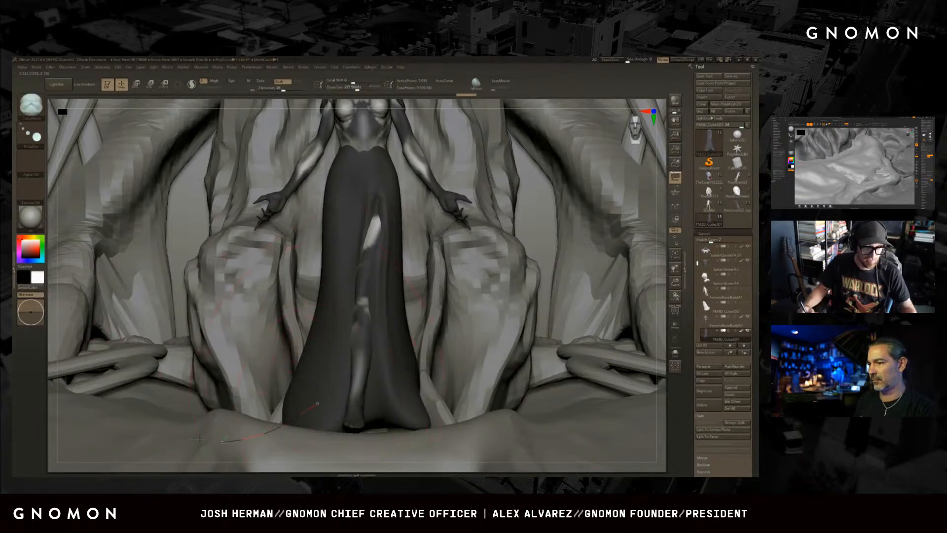
- Try to drag vertical folds beside the dress's front slit and along its side with a different cloth brush, undoing the strokes
{"action": "key", "text": "b"}
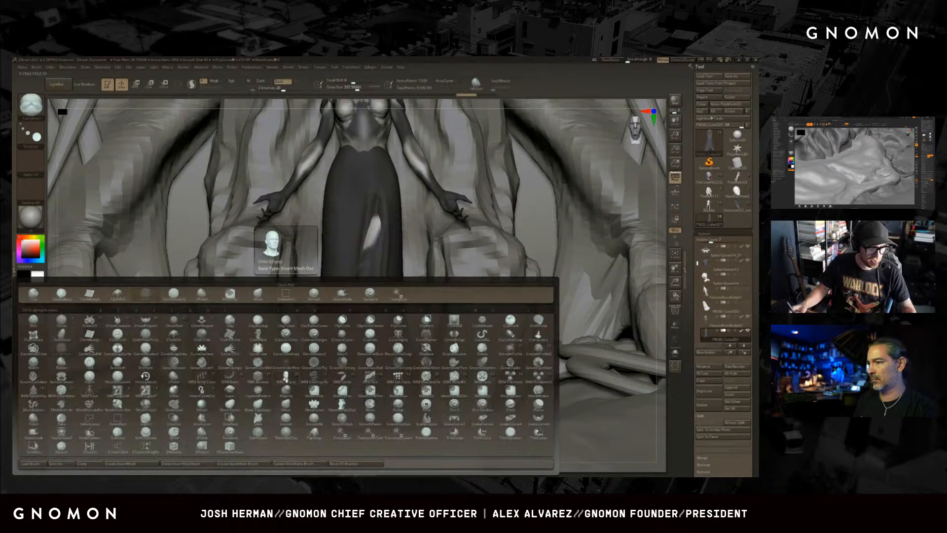
{"action": "key", "text": "c"}
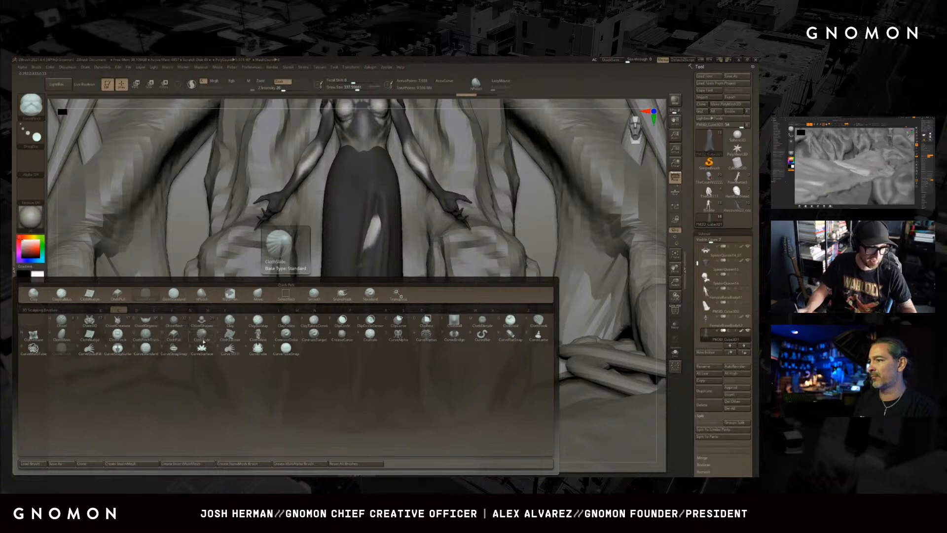
{"action": "left_click", "coordinate": [263, 337]}
{"action": "mouse_move", "coordinate": [364, 256]}
{"action": "left_mouse_down"}
{"action": "mouse_move", "coordinate": [368, 307]}
{"action": "mouse_move", "coordinate": [400, 340]}
{"action": "mouse_move", "coordinate": [392, 329]}
{"action": "left_mouse_up"}
{"action": "key", "text": "ctrl+z"}
{"action": "key", "text": "ctrl+z"}
{"action": "key", "text": "ctrl+z"}
{"action": "key", "text": "s"}
{"action": "left_click_drag", "start_coordinate": [395, 259], "coordinate": [393, 306]}
{"action": "key", "text": "ctrl+z"}
{"action": "left_click_drag", "start_coordinate": [390, 349], "coordinate": [389, 362]}
{"action": "key", "text": "ctrl+z"}
{"action": "left_click_drag", "start_coordinate": [345, 247], "coordinate": [318, 254]}
{"action": "key", "text": "ctrl+z"}
{"action": "left_click_drag", "start_coordinate": [325, 291], "coordinate": [319, 398]}
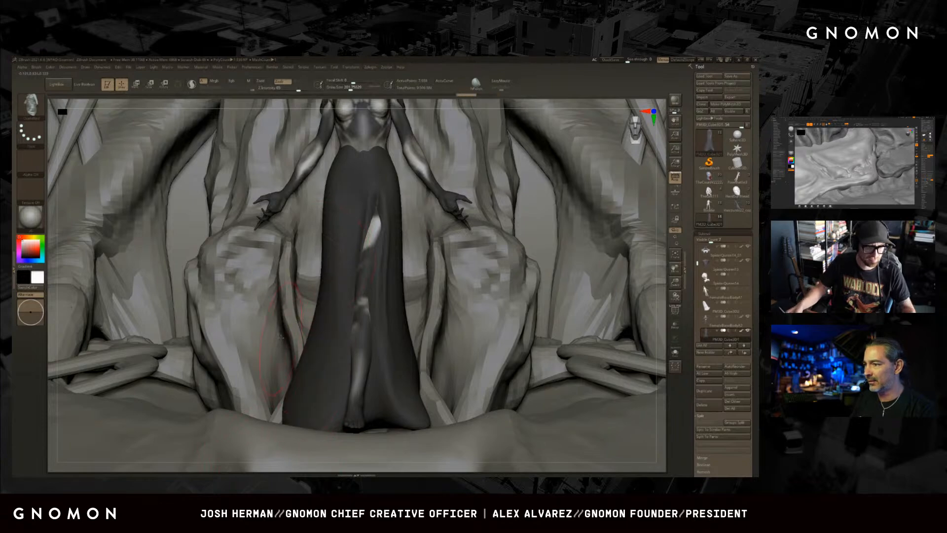
- Try to pull one lower side of the dress outward at the hem with another cloth brush, and undo it
{"action": "key", "text": "b"}
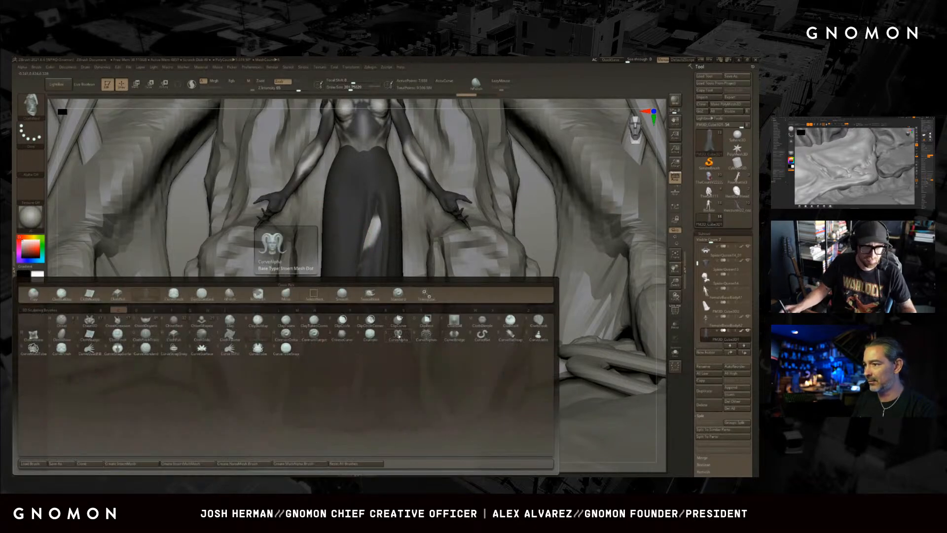
{"action": "left_click", "coordinate": [538, 321]}
{"action": "mouse_move", "coordinate": [405, 358]}
{"action": "left_mouse_down"}
{"action": "mouse_move", "coordinate": [440, 360]}
{"action": "mouse_move", "coordinate": [453, 437]}
{"action": "left_mouse_up"}
{"action": "key", "text": "ctrl+z"}
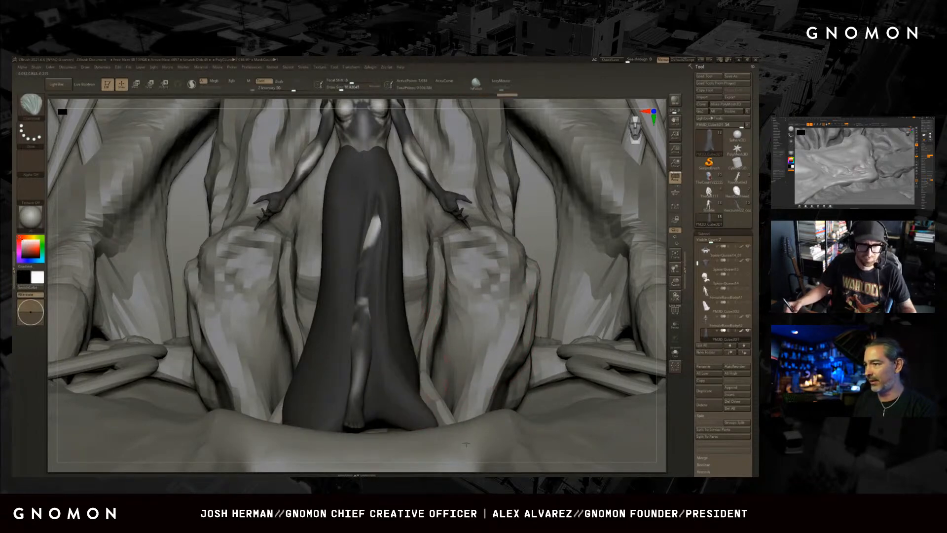
{"action": "key", "text": "ctrl+z"}
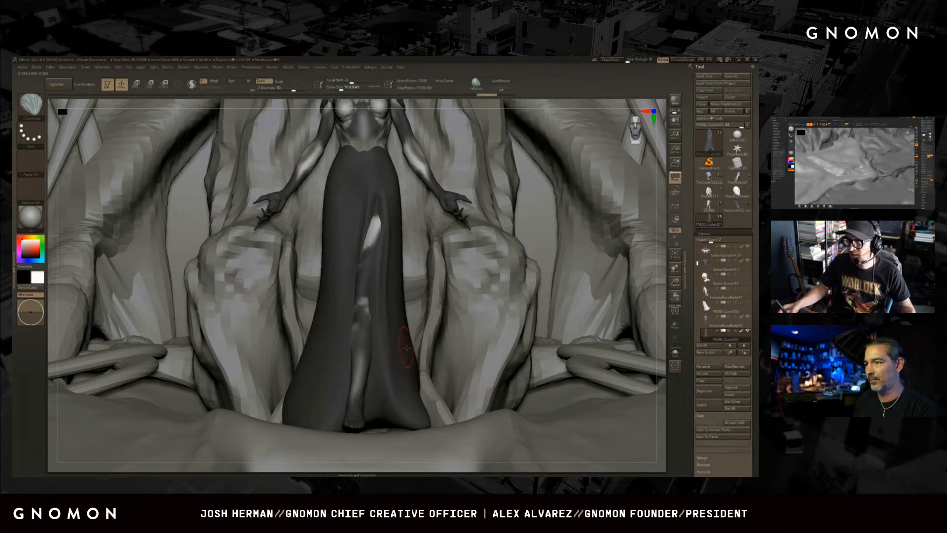
- Try to pull the dress's side and upper slit with a Snake Hook-based cloth brush, and undo the strokes
{"action": "key", "text": "b"}
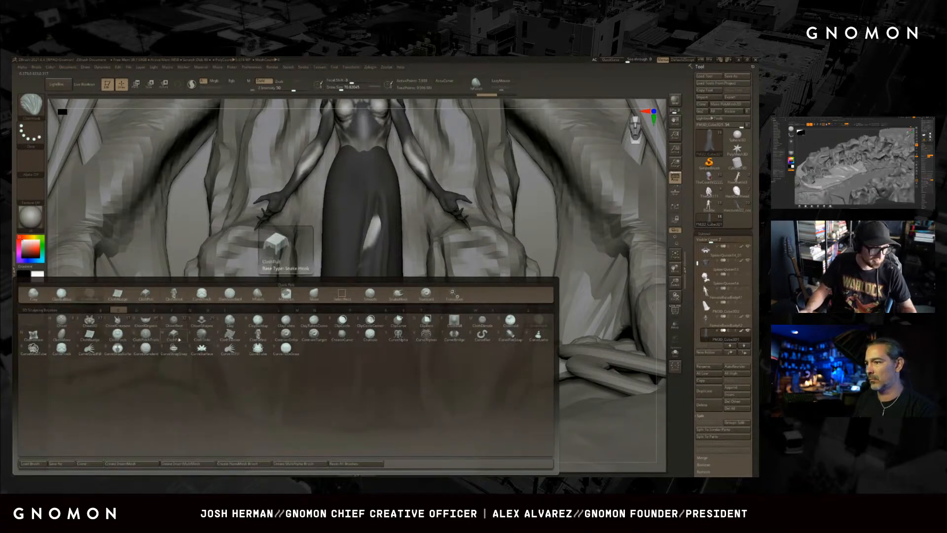
{"action": "left_click", "coordinate": [179, 339]}
{"action": "left_click_drag", "start_coordinate": [323, 282], "coordinate": [302, 318]}
{"action": "key", "text": "ctrl+z"}
{"action": "left_click_drag", "start_coordinate": [377, 183], "coordinate": [386, 256]}
{"action": "key", "text": "ctrl+z"}
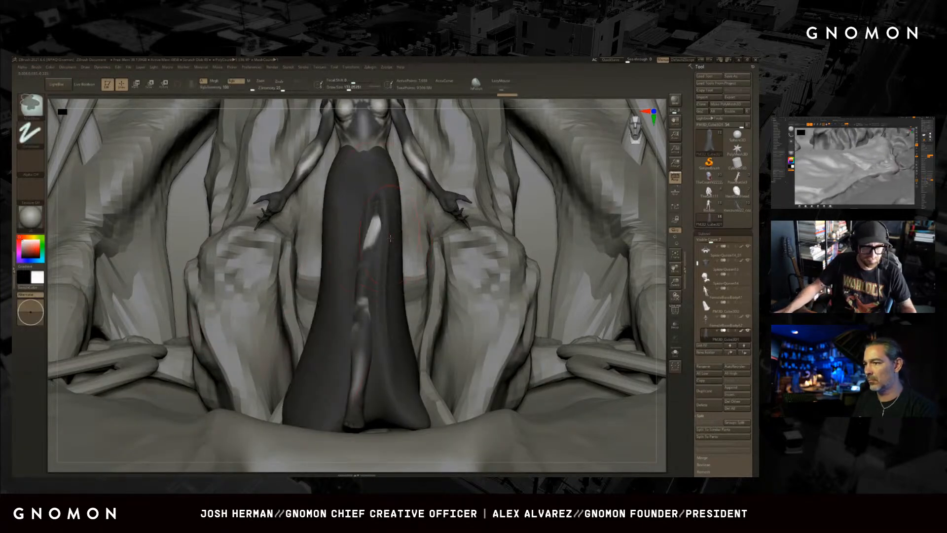
{"action": "key", "text": "ctrl+z"}
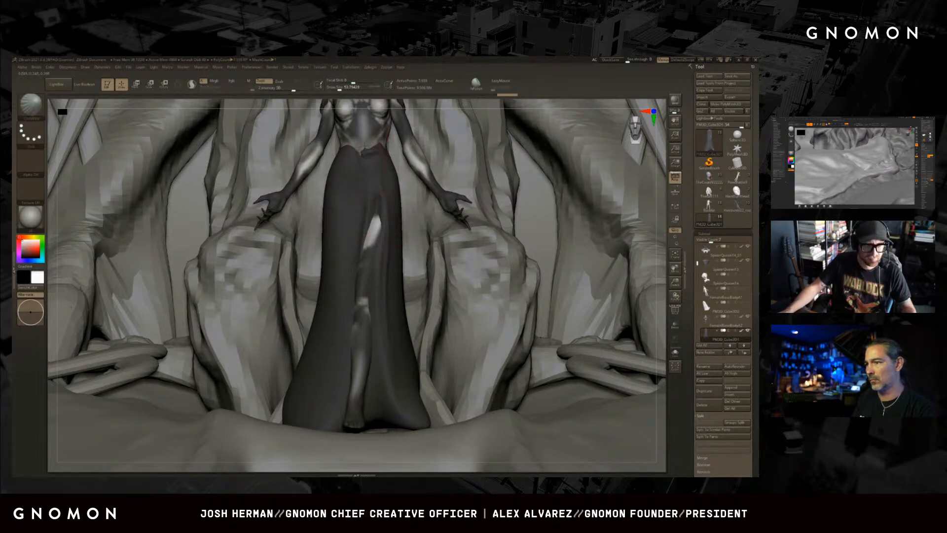
- Gather the dress's waistband above the slit into small folds with cloth brushes and smooth the bunched area
{"action": "left_click_drag", "start_coordinate": [365, 175], "coordinate": [361, 162], "text": "shift"}
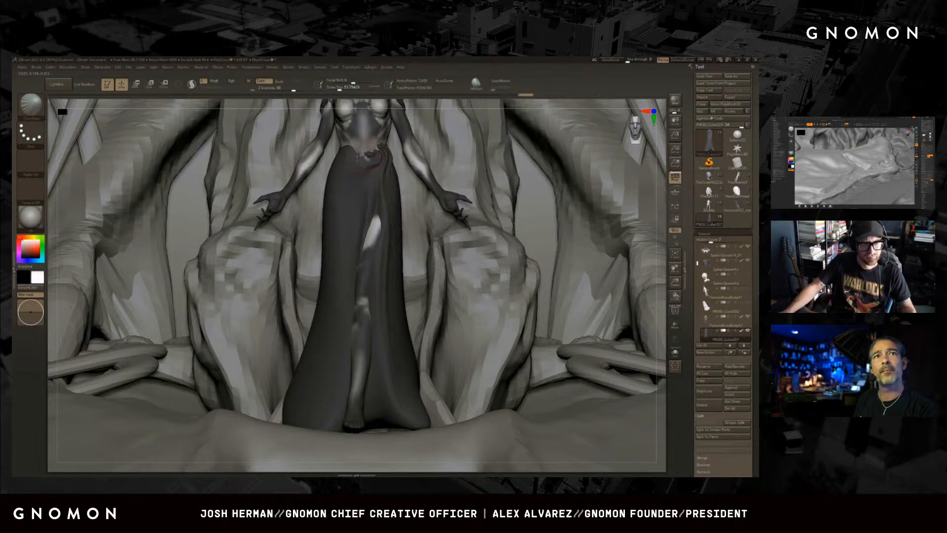
{"action": "key", "text": "ctrl+z"}
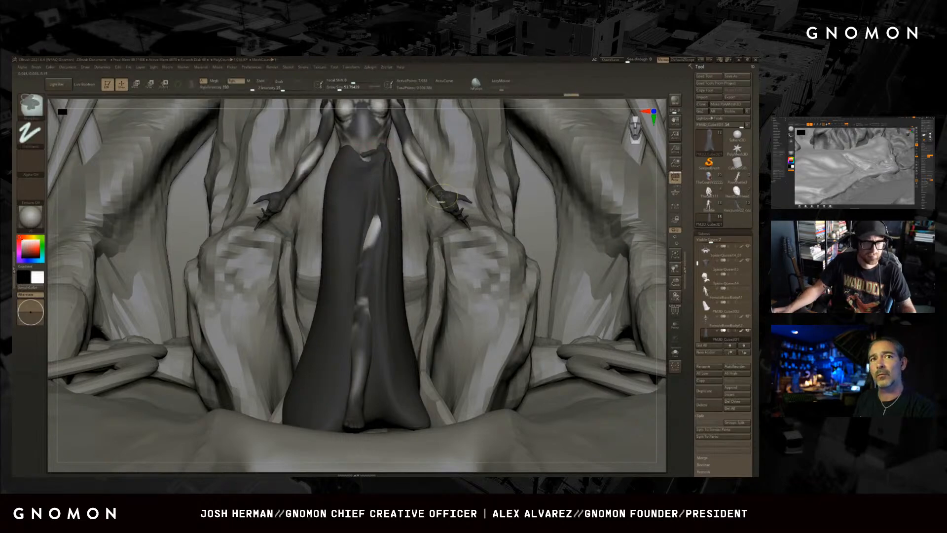
{"action": "key", "text": "b"}
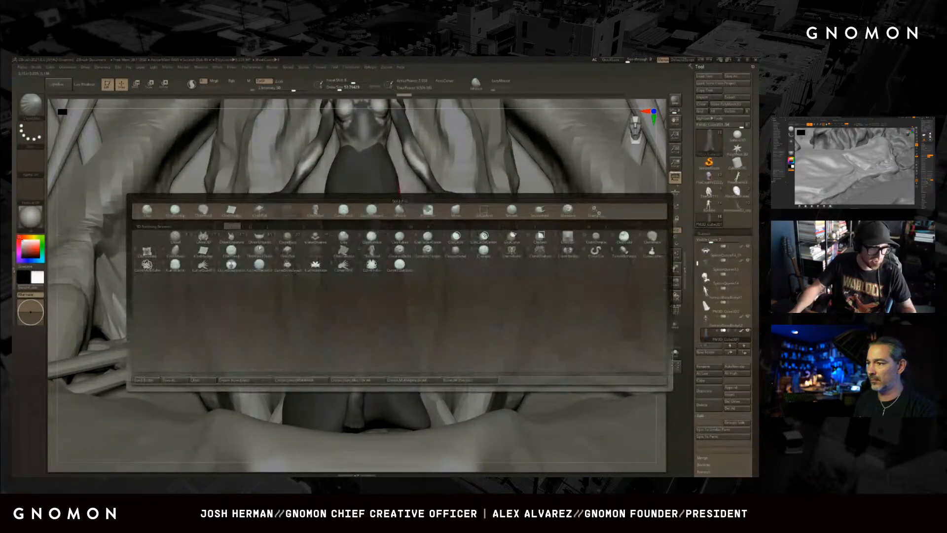
{"action": "left_click", "coordinate": [185, 256]}
{"action": "left_click_drag", "start_coordinate": [348, 157], "coordinate": [362, 154]}
{"action": "key", "text": "ctrl+z"}
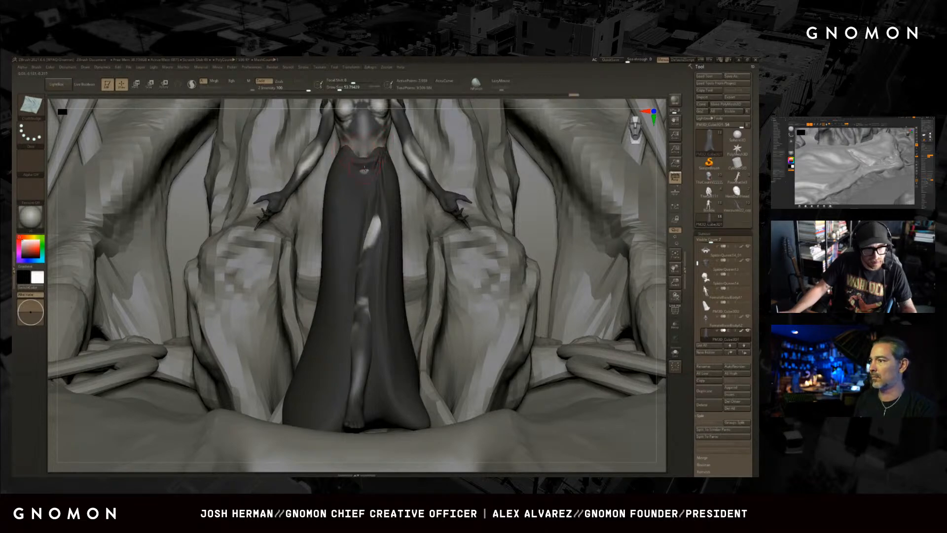
{"action": "left_click_drag", "start_coordinate": [364, 169], "coordinate": [364, 172], "text": "shift"}
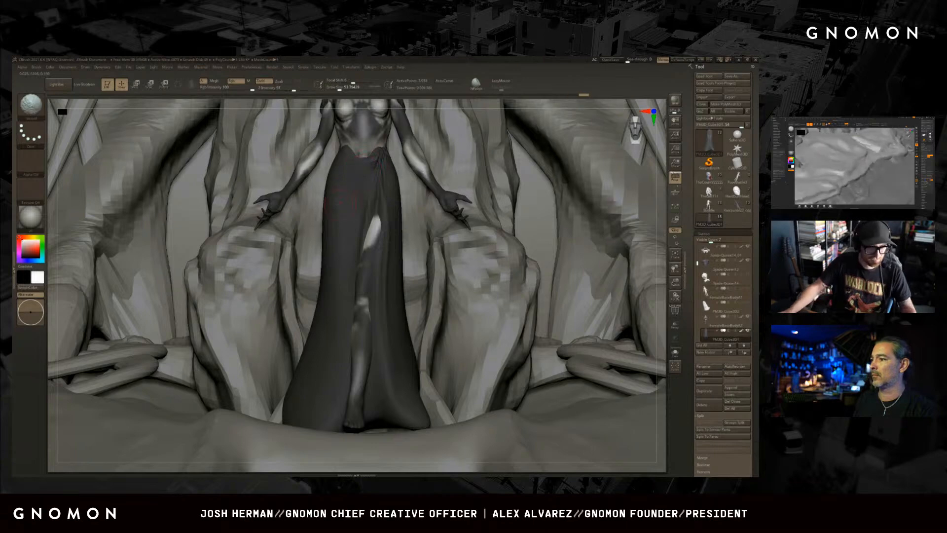
- Pull the lower sides and hem corners of the dress outward into folds with a Snake Hook-based cloth brush
{"action": "key", "text": "b"}
{"action": "key", "text": "m"}
{"action": "key", "text": "v"}
{"action": "key", "text": "b"}
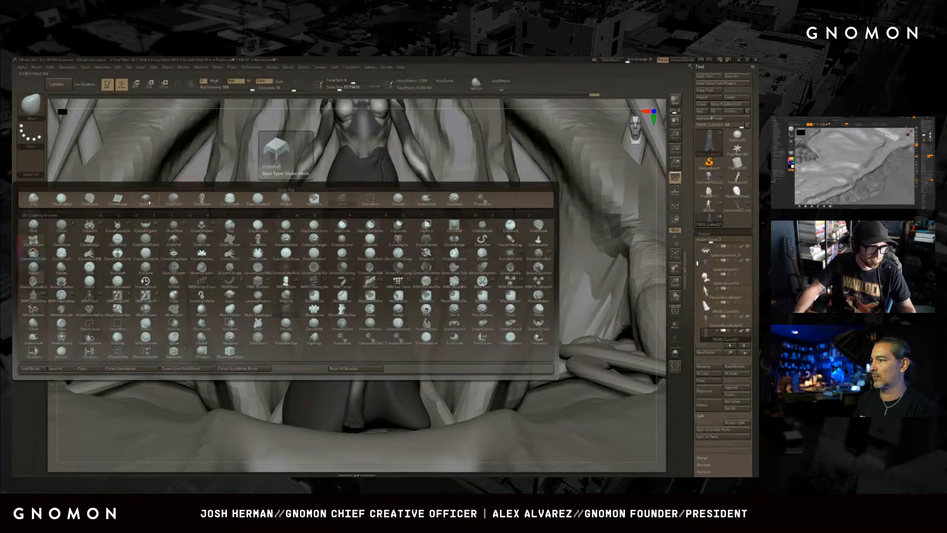
{"action": "key", "text": "c"}
{"action": "key", "text": "b"}
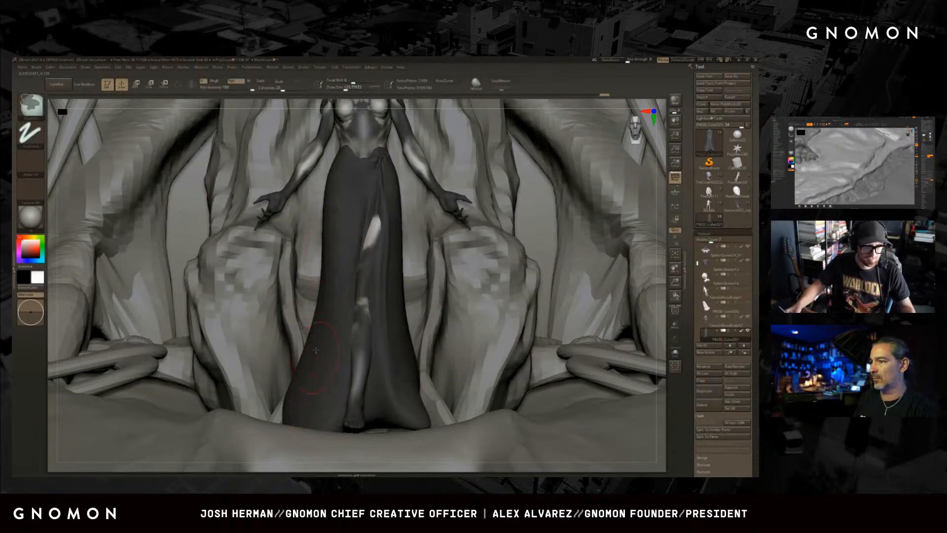
{"action": "left_click_drag", "start_coordinate": [296, 408], "coordinate": [288, 420]}
{"action": "left_click_drag", "start_coordinate": [410, 401], "coordinate": [424, 425]}
{"action": "mouse_move", "coordinate": [408, 353]}
{"action": "left_mouse_down"}
{"action": "mouse_move", "coordinate": [415, 392]}
{"action": "mouse_move", "coordinate": [404, 436]}
{"action": "left_mouse_up"}
{"action": "left_click_drag", "start_coordinate": [411, 357], "coordinate": [430, 411]}
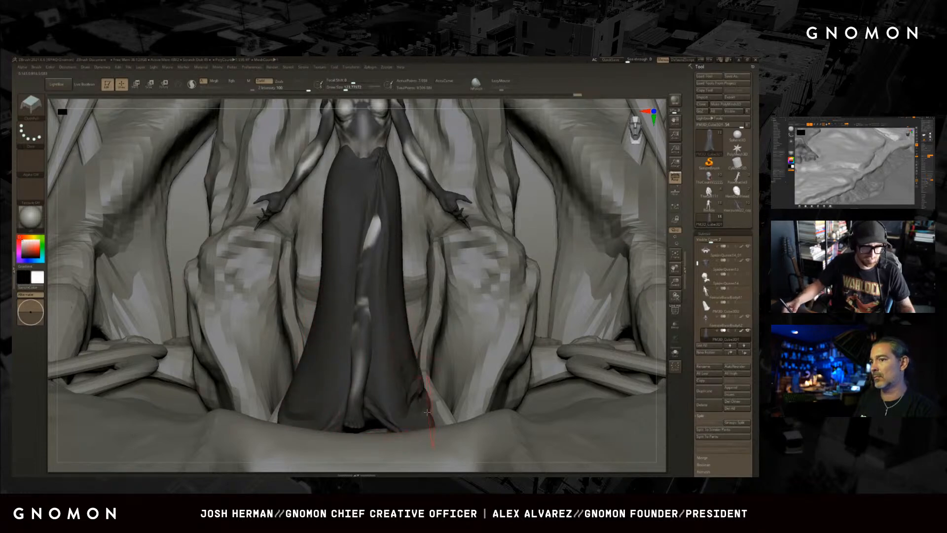
- Stretch the corners of the dress hem outward along the ground into trailing points with the SnakeHook brush
{"action": "key", "text": "b"}
{"action": "key", "text": "s"}
{"action": "key", "text": "h"}
{"action": "key", "text": "ctrl+z"}
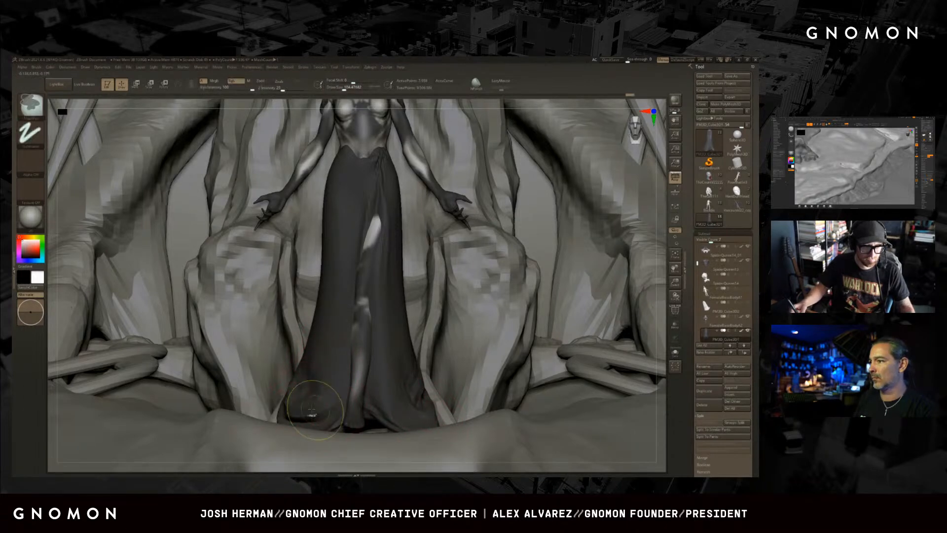
{"action": "key", "text": "ctrl+z"}
{"action": "left_click_drag", "start_coordinate": [290, 408], "coordinate": [248, 402]}
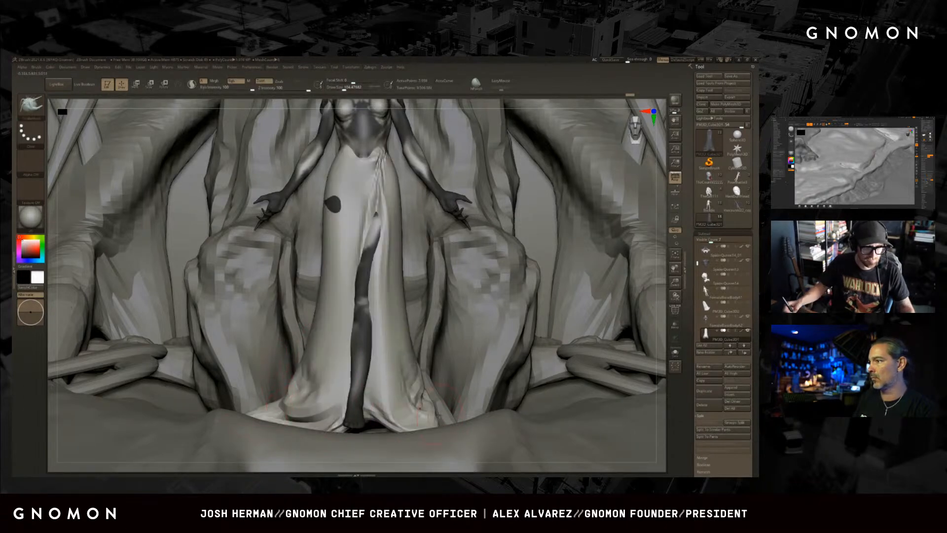
{"action": "key", "text": "ctrl+i"}
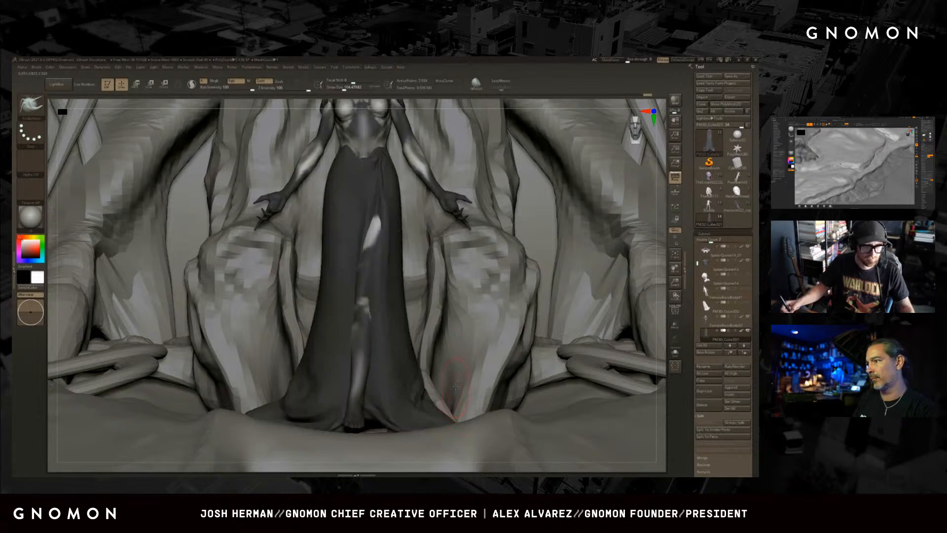
- Select the queen's body mesh and prepare the Move brush with an adjusted draw size for her torso
{"action": "left_click_drag", "start_coordinate": [685, 178], "coordinate": [670, 363], "text": "alt"}
{"action": "left_click", "coordinate": [374, 328], "text": "alt"}
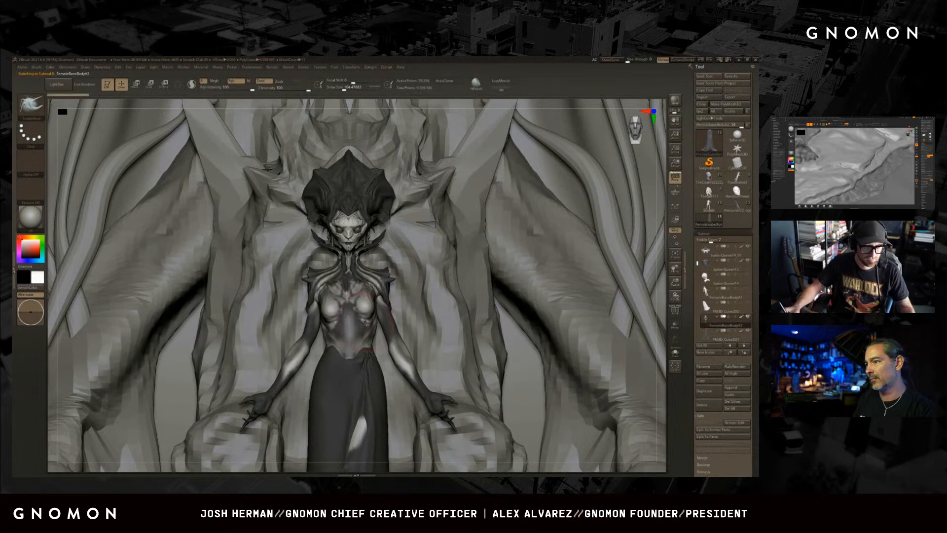
{"action": "key", "text": "b"}
{"action": "key", "text": "m"}
{"action": "key", "text": "v"}
{"action": "key", "text": "s"}
{"action": "left_click_drag", "start_coordinate": [348, 280], "coordinate": [358, 280]}
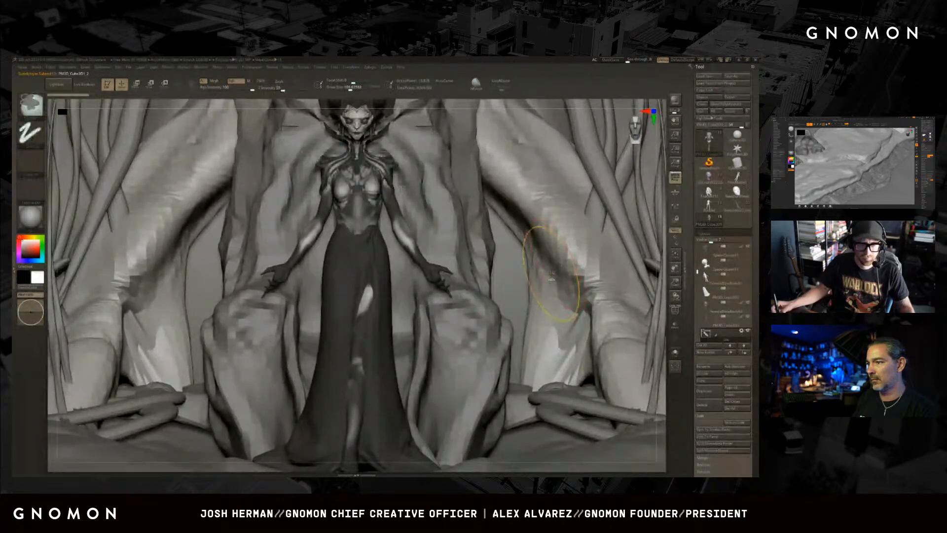
- Refine the blocky surface of the large arching limbs beside the throne and carve creases at their bends with DamStandard
{"action": "key", "text": "ctrl+z"}
{"action": "left_click_drag", "start_coordinate": [559, 281], "coordinate": [562, 269]}
{"action": "key", "text": "b"}
{"action": "key", "text": "d"}
{"action": "key", "text": "s"}
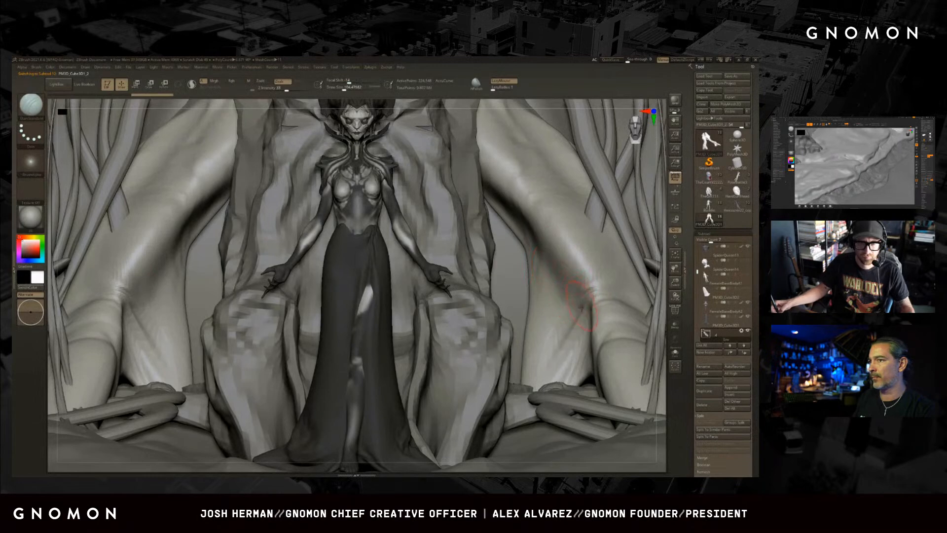
{"action": "left_click_drag", "start_coordinate": [586, 318], "coordinate": [593, 297]}
{"action": "left_click_drag", "start_coordinate": [675, 282], "coordinate": [579, 304]}
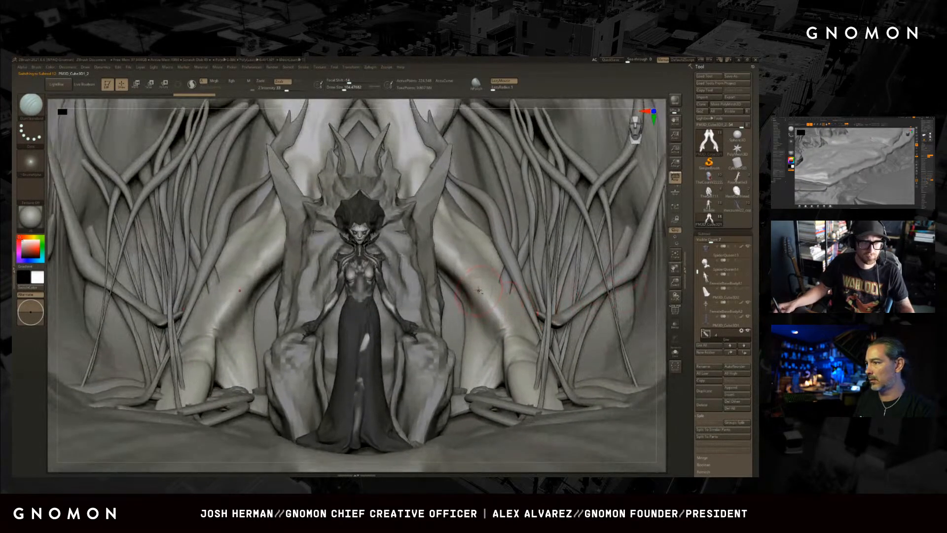
- Subdivide the mesh of hanging roots and tendrils around the throne
{"action": "left_click", "coordinate": [518, 277], "text": "alt"}
{"action": "key", "text": "ctrl+d"}
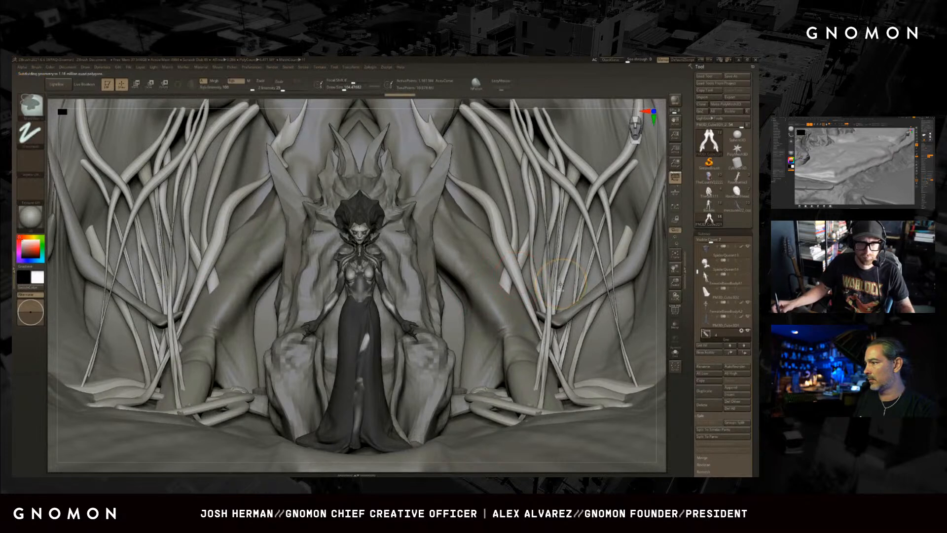
- Select the throne mesh behind the queen and try subdividing it
{"action": "left_click", "coordinate": [435, 273], "text": "alt"}
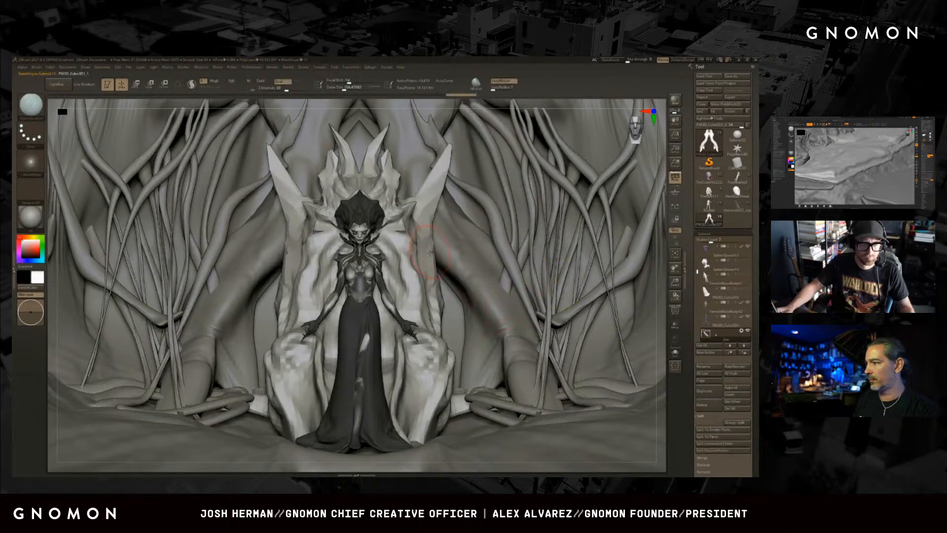
{"action": "key", "text": "ctrl+d"}
{"action": "key", "text": "ctrl+z"}
{"action": "key", "text": "ctrl+z"}
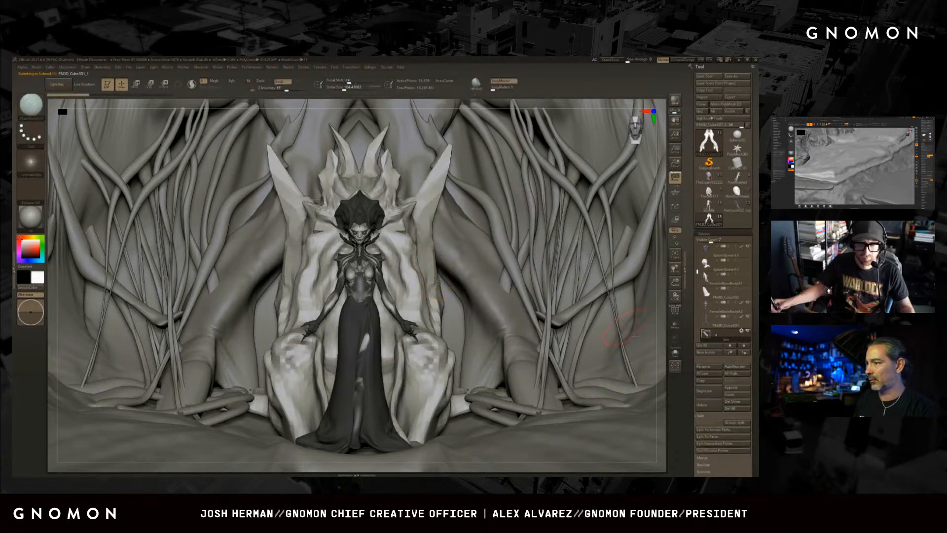
- Open the geometry settings of the throne mesh
{"action": "scroll", "coordinate": [700, 370], "scroll_direction": "down", "scroll_amount": 5}
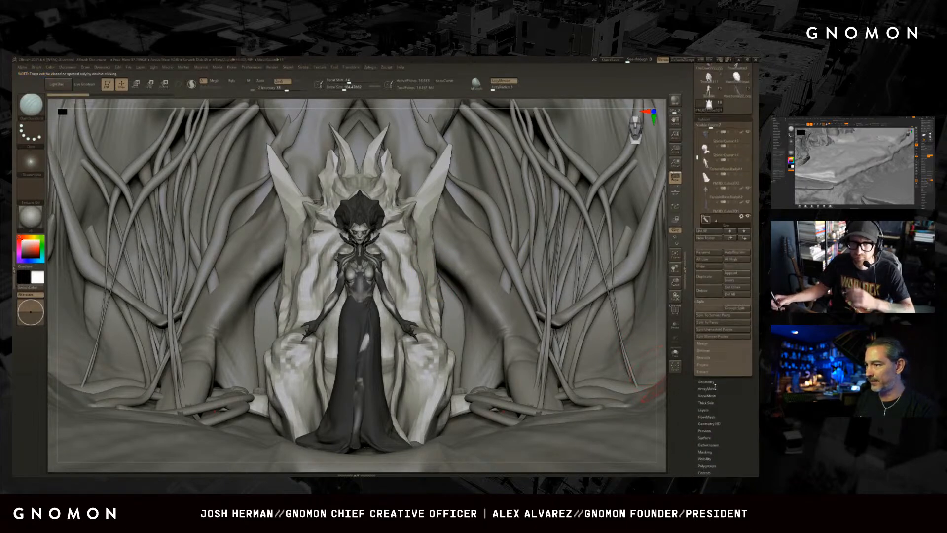
{"action": "left_click_drag", "start_coordinate": [726, 388], "coordinate": [689, 328]}
{"action": "scroll", "coordinate": [701, 318], "scroll_direction": "down", "scroll_amount": 1}
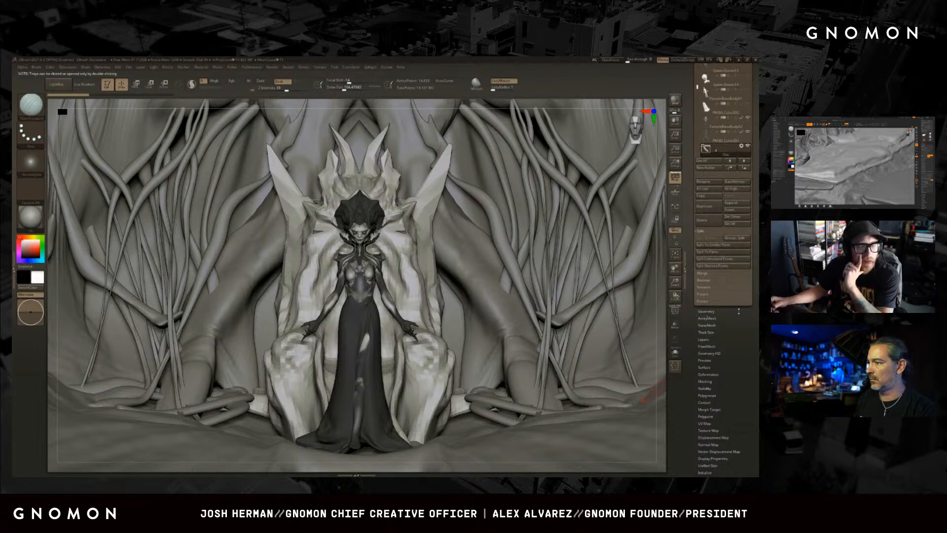
{"action": "left_click", "coordinate": [706, 311]}
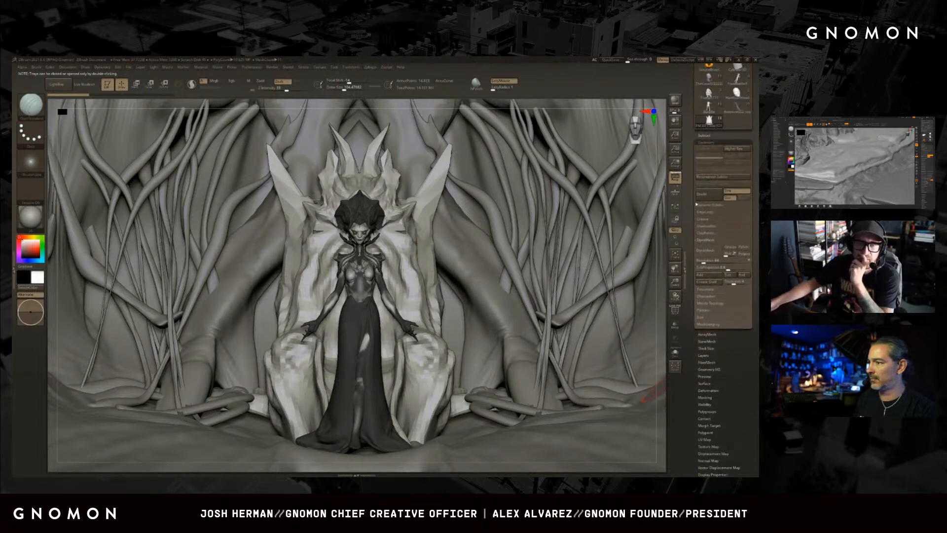
{"action": "scroll", "coordinate": [698, 237], "scroll_direction": "up", "scroll_amount": 5}
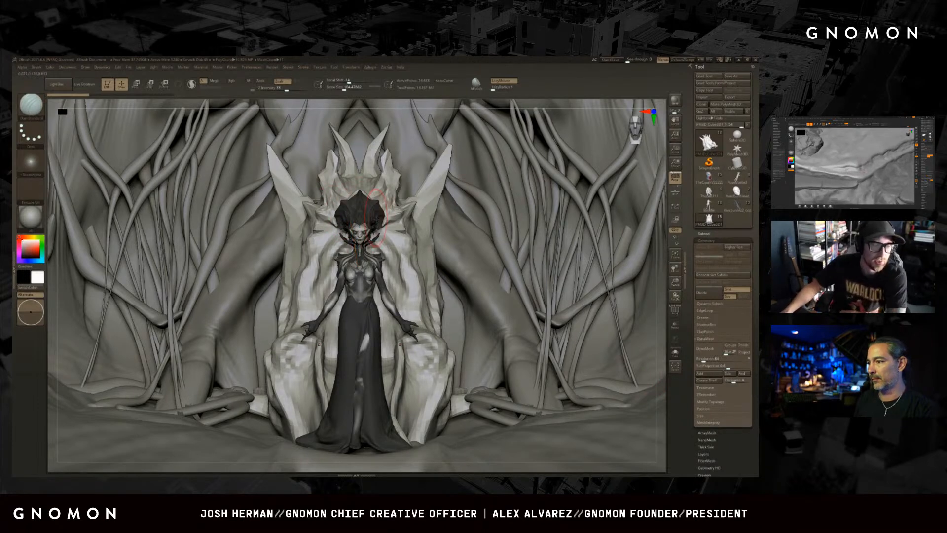
- Decline Dynamic Subdiv for the throne mesh and subdivide it twice to smooth its faceted surface
{"action": "left_click", "coordinate": [395, 317]}
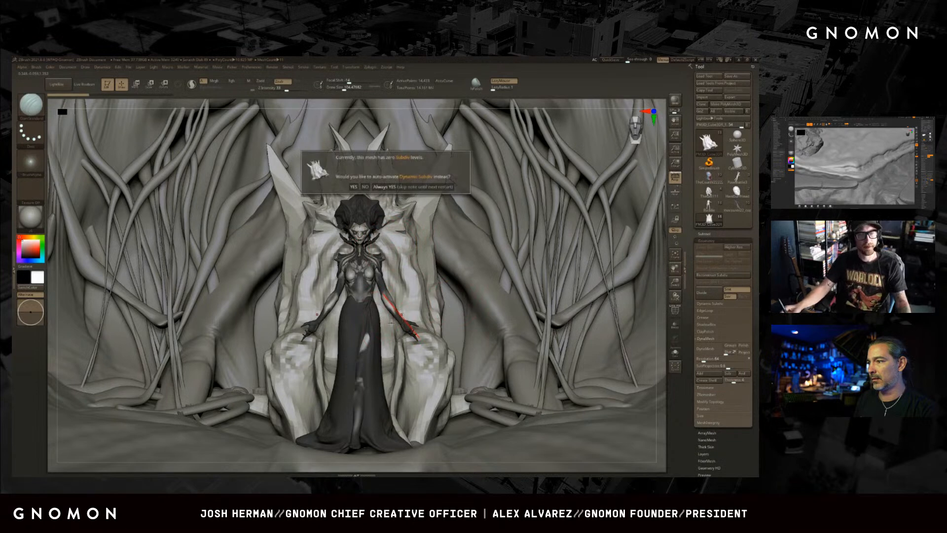
{"action": "key", "text": "ctrl+i"}
{"action": "key", "text": "ctrl+i"}
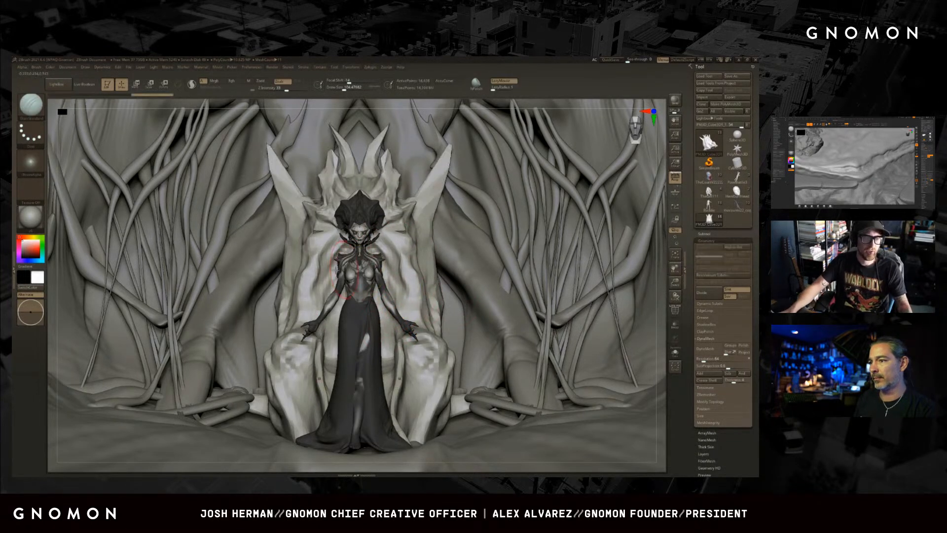
{"action": "key", "text": "ctrl+d"}
{"action": "key", "text": "ctrl+d"}
- Carve flowing vertical creases into the throne's backrest beside the queen's torso with the DamStandard brush
{"action": "left_click_drag", "start_coordinate": [340, 236], "coordinate": [315, 273]}
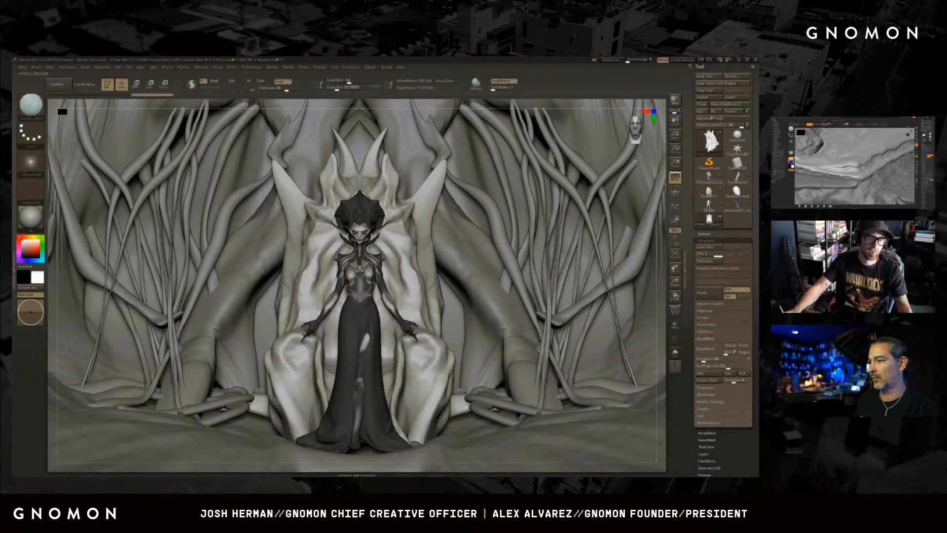
{"action": "left_click_drag", "start_coordinate": [337, 241], "coordinate": [330, 277]}
{"action": "key", "text": "shift+s"}
{"action": "left_click_drag", "start_coordinate": [344, 240], "coordinate": [317, 294]}
{"action": "key", "text": "ctrl+z"}
{"action": "left_click_drag", "start_coordinate": [344, 247], "coordinate": [331, 298]}
{"action": "key", "text": "shift+s"}
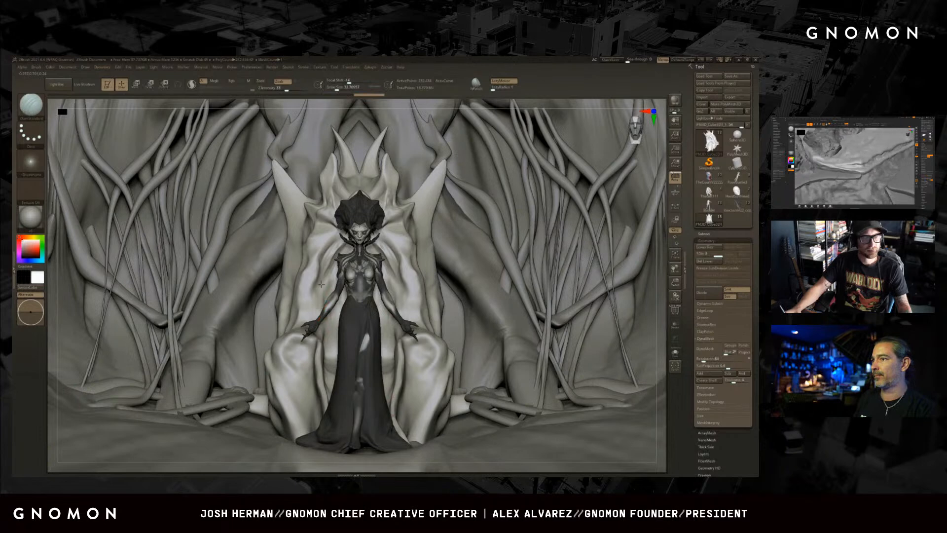
- Isolate the throne and refine the creases in the side folds of its backrest above the armrests
{"action": "key", "text": "shift+s"}
{"action": "key", "text": "ctrl+z"}
{"action": "mouse_move", "coordinate": [322, 299]}
{"action": "left_mouse_down"}
{"action": "mouse_move", "coordinate": [322, 307]}
{"action": "mouse_move", "coordinate": [321, 282]}
{"action": "mouse_move", "coordinate": [315, 296]}
{"action": "left_mouse_up"}
{"action": "key", "text": "]"}
{"action": "key", "text": "ctrl+z"}
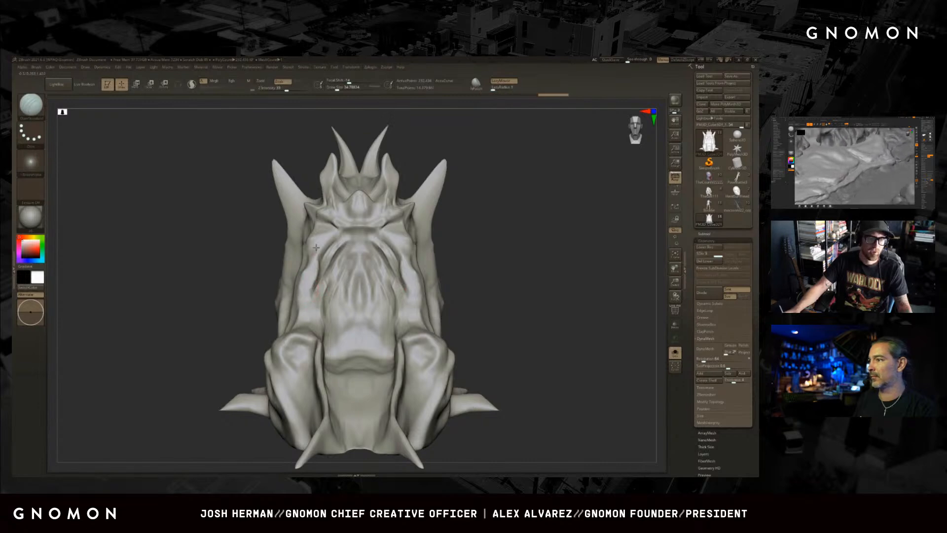
{"action": "key", "text": "shift+s"}
{"action": "key", "text": "shift+s"}
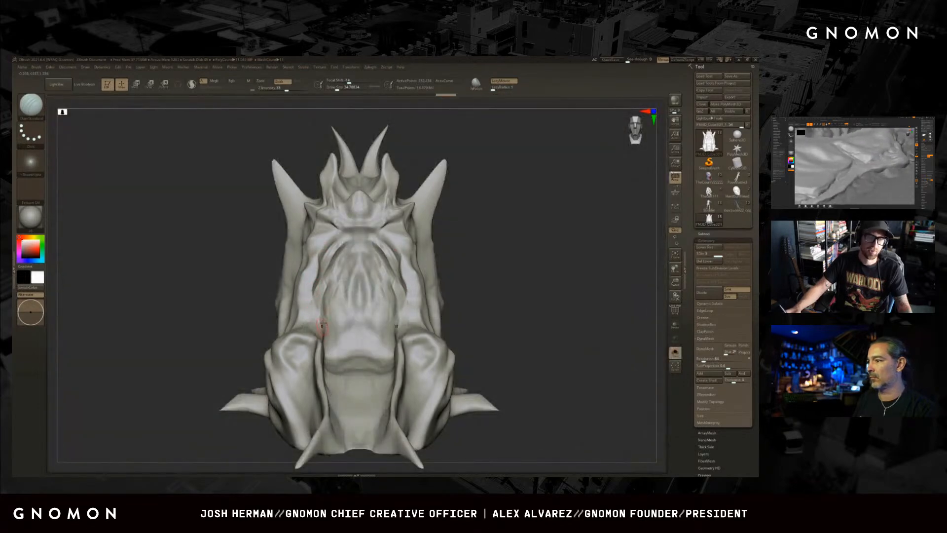
{"action": "left_click_drag", "start_coordinate": [307, 316], "coordinate": [300, 294]}
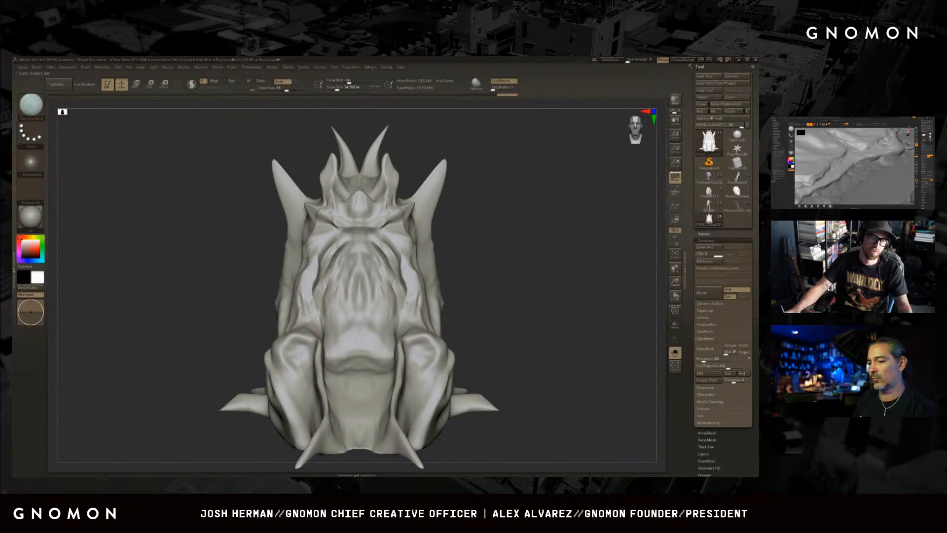
- Carve long creases down the lower backrest edges and the fronts of the throne's armrests with DamStandard
{"action": "mouse_move", "coordinate": [409, 309]}
{"action": "left_mouse_down"}
{"action": "mouse_move", "coordinate": [419, 284]}
{"action": "mouse_move", "coordinate": [404, 331]}
{"action": "mouse_move", "coordinate": [439, 355]}
{"action": "mouse_move", "coordinate": [403, 400]}
{"action": "left_mouse_up"}
{"action": "left_click_drag", "start_coordinate": [441, 360], "coordinate": [416, 428]}
{"action": "left_click_drag", "start_coordinate": [421, 374], "coordinate": [408, 389]}
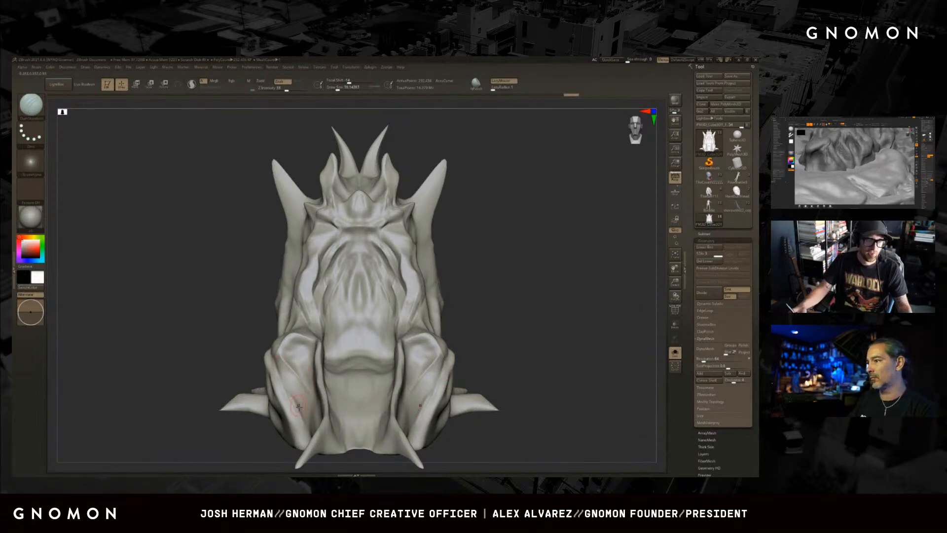
{"action": "left_click_drag", "start_coordinate": [290, 393], "coordinate": [301, 428]}
{"action": "left_click_drag", "start_coordinate": [311, 390], "coordinate": [312, 395]}
- Carve curved grooves around the armrests' rounded ends and wrinkles down their front faces, comparing against the full scene
{"action": "key", "text": "alt+s"}
{"action": "key", "text": "alt+s"}
{"action": "mouse_move", "coordinate": [302, 362]}
{"action": "left_mouse_down"}
{"action": "mouse_move", "coordinate": [288, 344]}
{"action": "mouse_move", "coordinate": [300, 351]}
{"action": "left_mouse_up"}
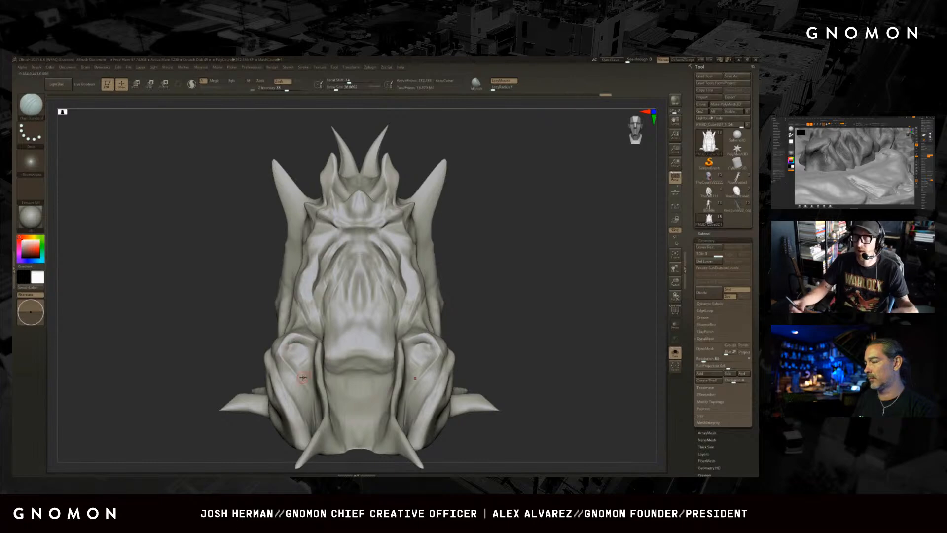
{"action": "key", "text": "alt+s"}
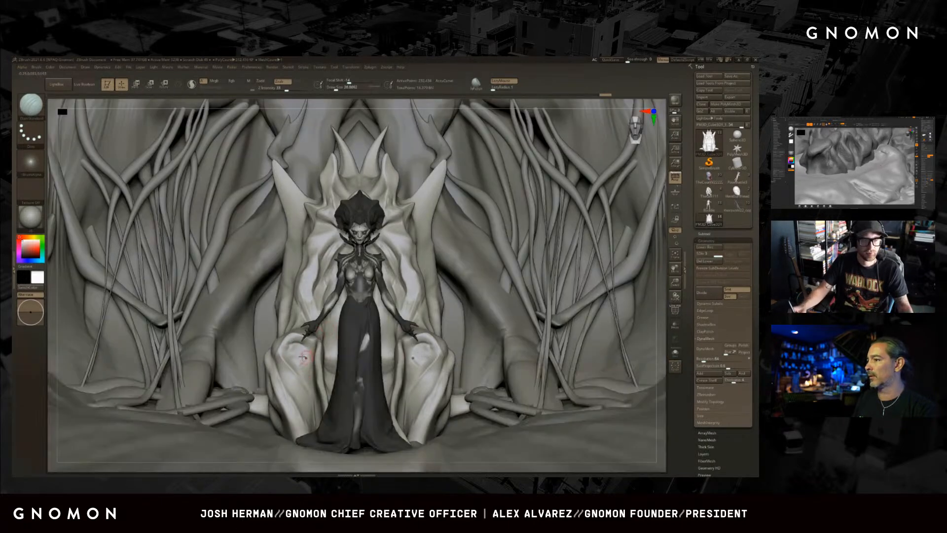
{"action": "key", "text": "alt+s"}
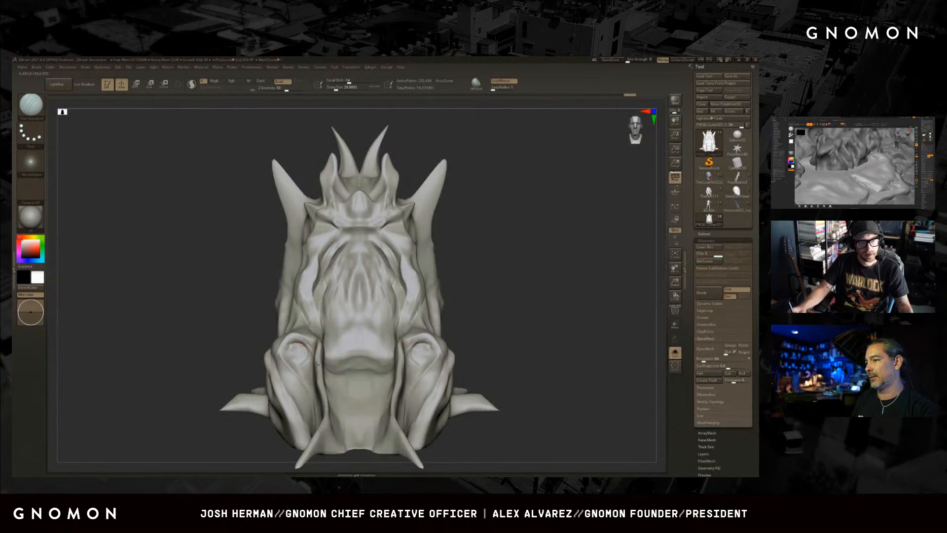
{"action": "left_click_drag", "start_coordinate": [299, 366], "coordinate": [300, 405]}
{"action": "left_click_drag", "start_coordinate": [280, 359], "coordinate": [290, 375]}
- Carve the side folds of the backrest, then pull and smooth their outer edges into irregular shapes with SnakeHook
{"action": "key", "text": "alt+s"}
{"action": "key", "text": "alt+s"}
{"action": "mouse_move", "coordinate": [304, 260]}
{"action": "left_mouse_down"}
{"action": "mouse_move", "coordinate": [301, 247]}
{"action": "mouse_move", "coordinate": [306, 264]}
{"action": "mouse_move", "coordinate": [316, 236]}
{"action": "mouse_move", "coordinate": [313, 269]}
{"action": "mouse_move", "coordinate": [304, 271]}
{"action": "left_mouse_up"}
{"action": "key", "text": "b"}
{"action": "key", "text": "s"}
{"action": "key", "text": "h"}
{"action": "key", "text": "s"}
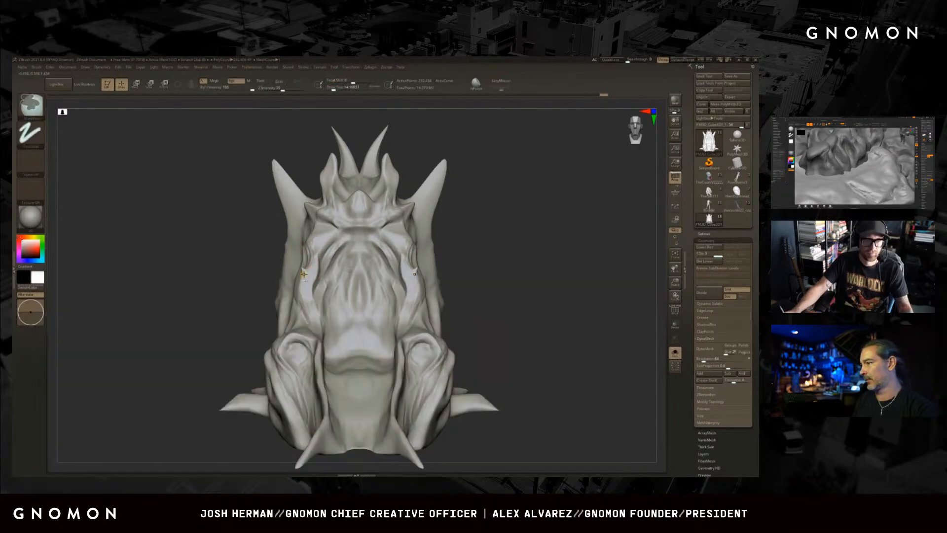
{"action": "left_click_drag", "start_coordinate": [300, 285], "coordinate": [301, 299]}
{"action": "key", "text": "s"}
{"action": "key", "text": "s"}
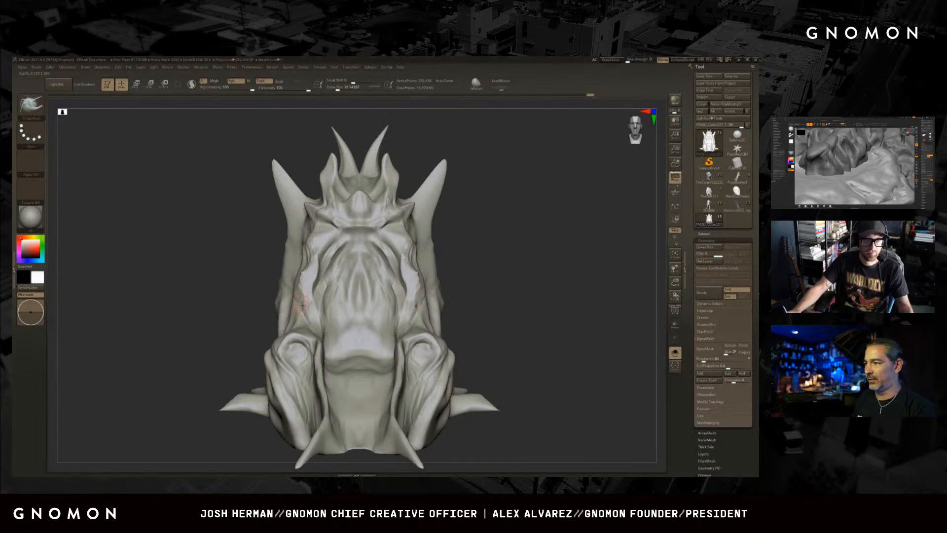
- Sharpen the backrest's side folds with DamStandard and extend the creases up the outer pillars with the full scene shown
{"action": "key", "text": "b"}
{"action": "key", "text": "d"}
{"action": "key", "text": "s"}
{"action": "mouse_move", "coordinate": [306, 297]}
{"action": "left_mouse_down"}
{"action": "mouse_move", "coordinate": [305, 305]}
{"action": "mouse_move", "coordinate": [301, 289]}
{"action": "left_mouse_up"}
{"action": "key", "text": "alt+s"}
{"action": "key", "text": "s"}
{"action": "key", "text": "s"}
{"action": "left_click_drag", "start_coordinate": [296, 250], "coordinate": [295, 231]}
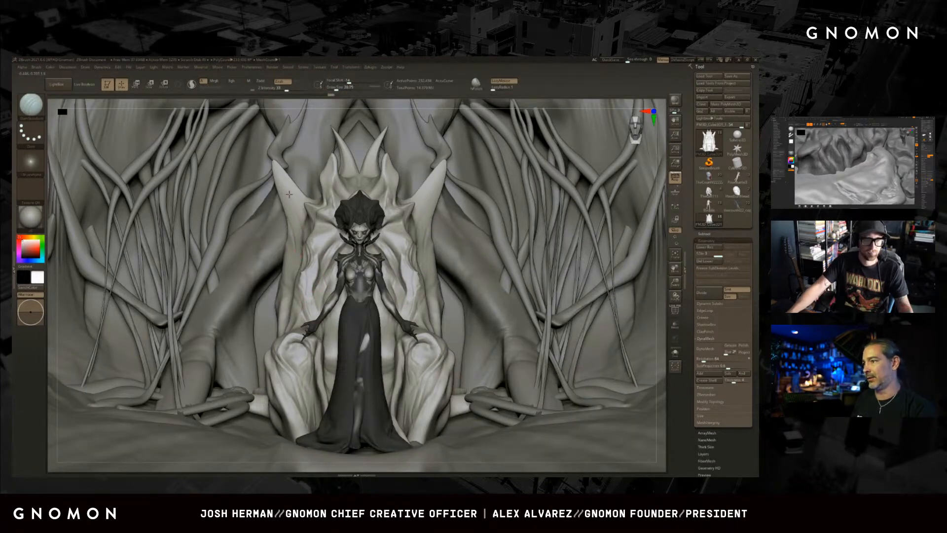
- Pull the throne's tall side horns and outer pillar edges into ragged, branching points with the SnakeHook brush
{"action": "key", "text": "b"}
{"action": "key", "text": "s"}
{"action": "key", "text": "h"}
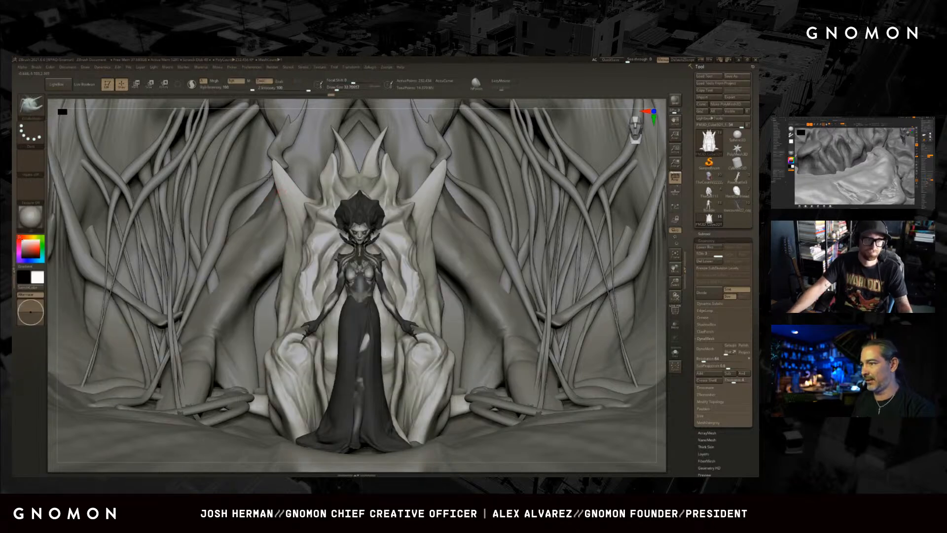
{"action": "mouse_move", "coordinate": [278, 181]}
{"action": "left_mouse_down"}
{"action": "mouse_move", "coordinate": [270, 151]}
{"action": "mouse_move", "coordinate": [294, 183]}
{"action": "mouse_move", "coordinate": [283, 320]}
{"action": "left_mouse_up"}
{"action": "key", "text": "s"}
- Carve bark-like creases into the throne's outer pillars below the side horns with DamStandard
{"action": "key", "text": "b"}
{"action": "key", "text": "d"}
{"action": "key", "text": "s"}
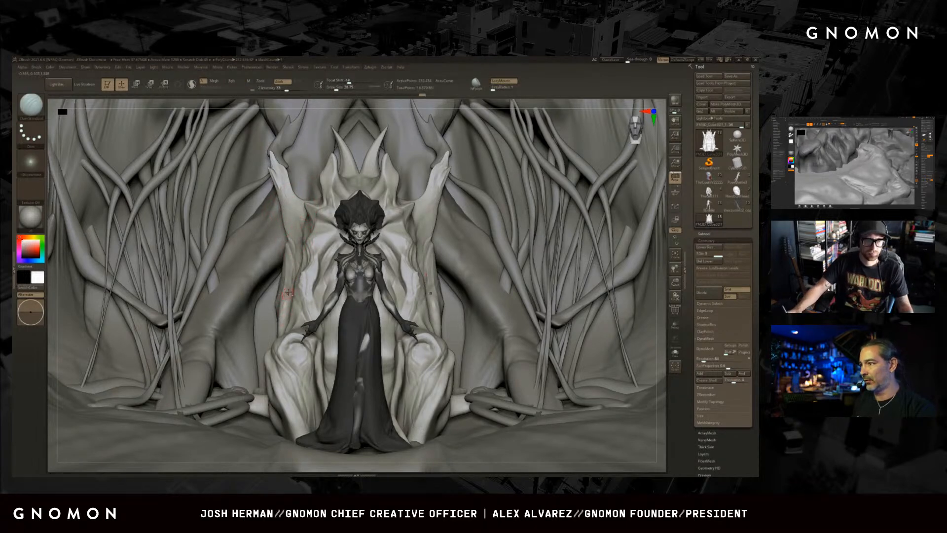
{"action": "left_click_drag", "start_coordinate": [287, 281], "coordinate": [286, 270]}
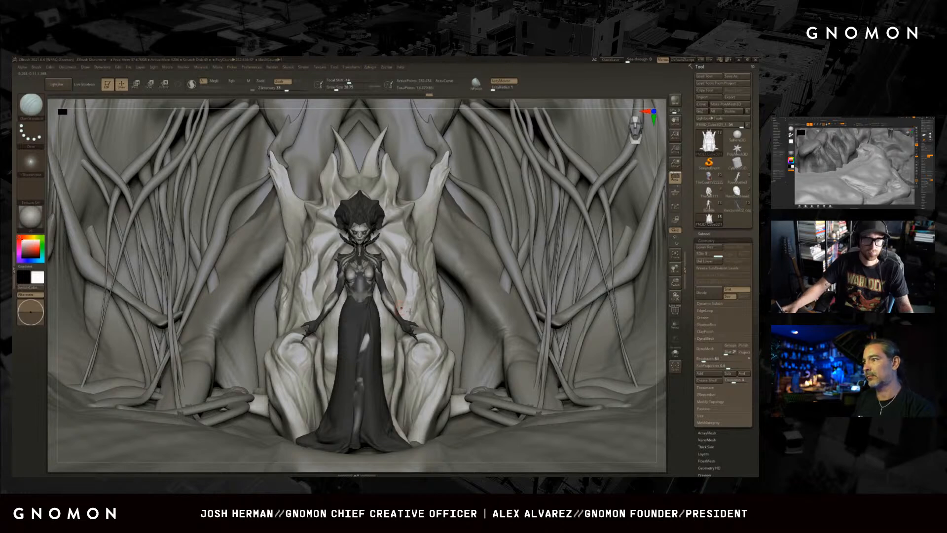
{"action": "mouse_move", "coordinate": [437, 325]}
{"action": "left_mouse_down"}
{"action": "mouse_move", "coordinate": [427, 307]}
{"action": "mouse_move", "coordinate": [427, 321]}
{"action": "left_mouse_up"}
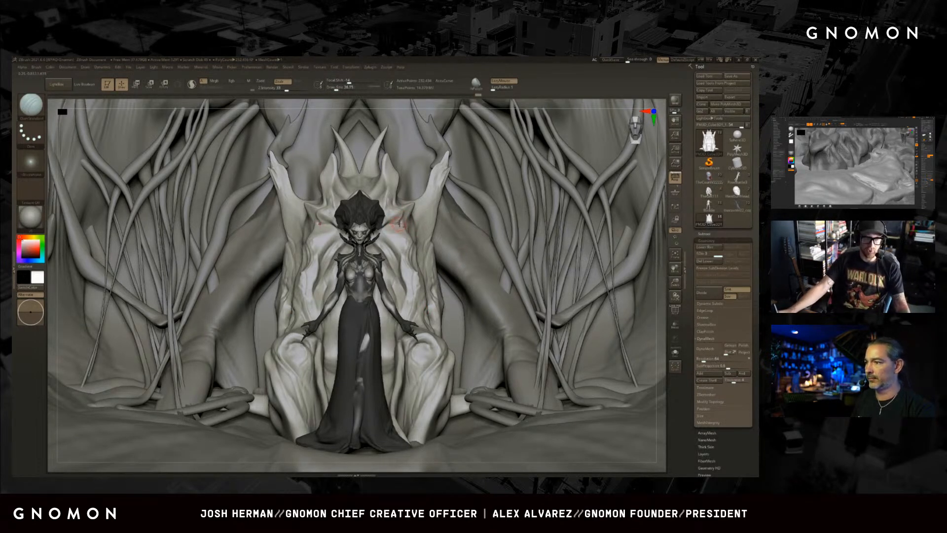
- Check the throne in isolation and pull small, sharp spikes out of its central crown horns with SnakeHook
{"action": "key", "text": "alt+s"}
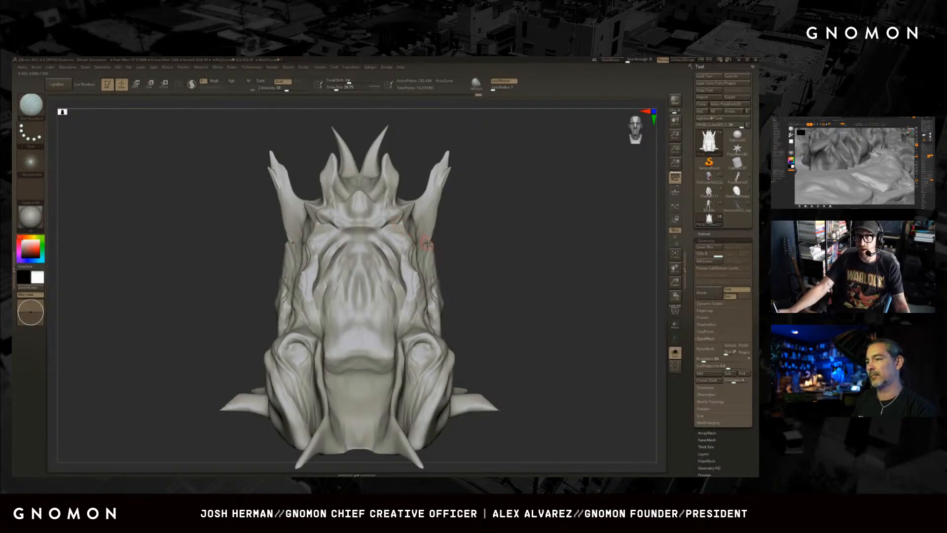
{"action": "key", "text": "alt+s"}
{"action": "key", "text": "alt+s"}
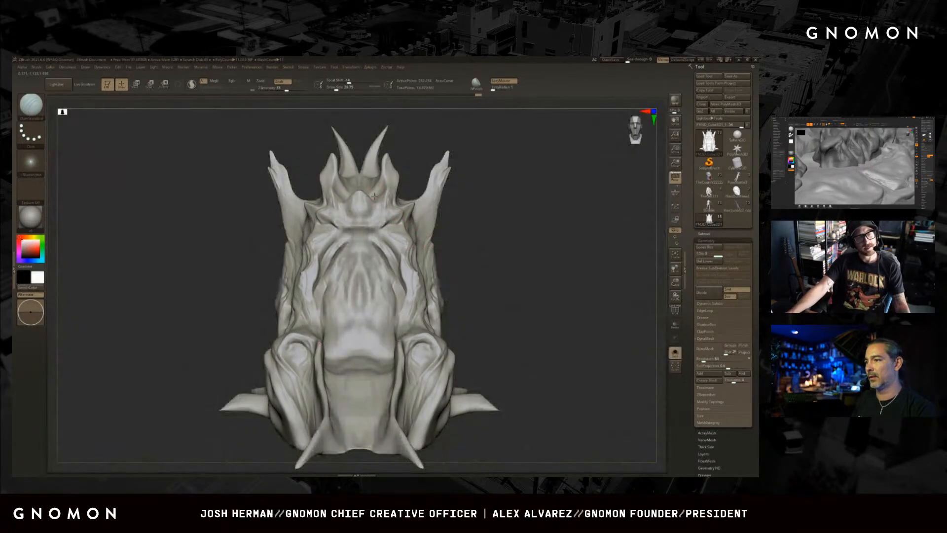
{"action": "key", "text": "alt+s"}
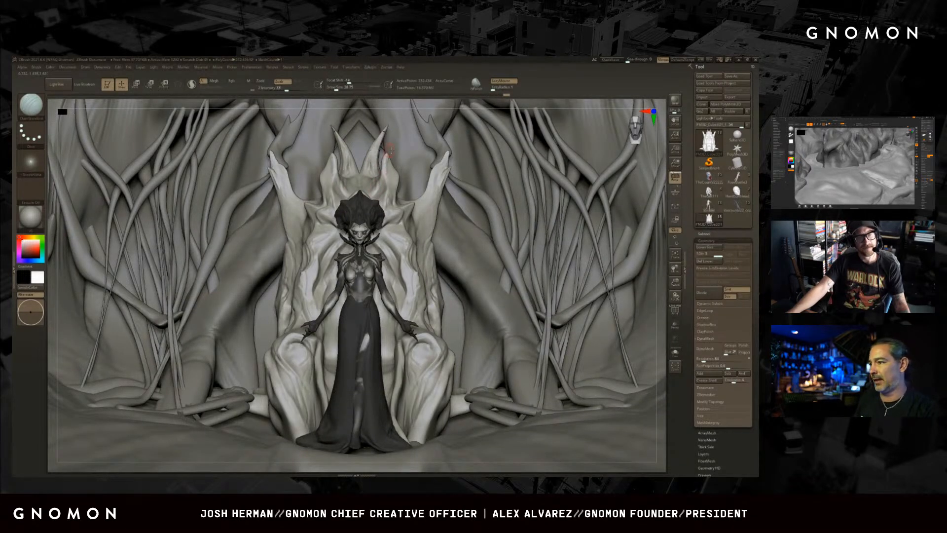
{"action": "key", "text": "b"}
{"action": "key", "text": "s"}
{"action": "key", "text": "h"}
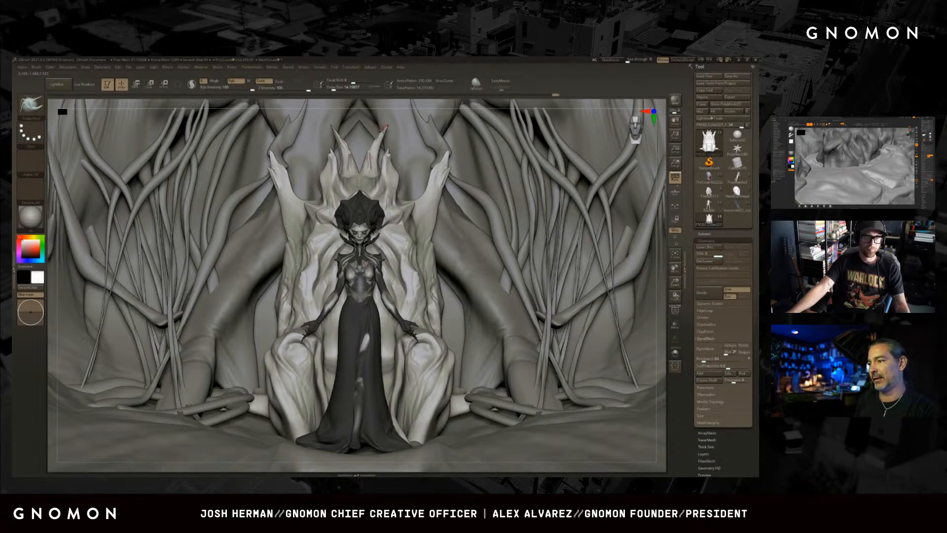
{"action": "key", "text": "s"}
{"action": "left_click_drag", "start_coordinate": [386, 149], "coordinate": [395, 174]}
- Refine the outer spikes of the throne's crown with the DamStandard and Move brushes
{"action": "key", "text": "b"}
{"action": "key", "text": "d"}
{"action": "key", "text": "s"}
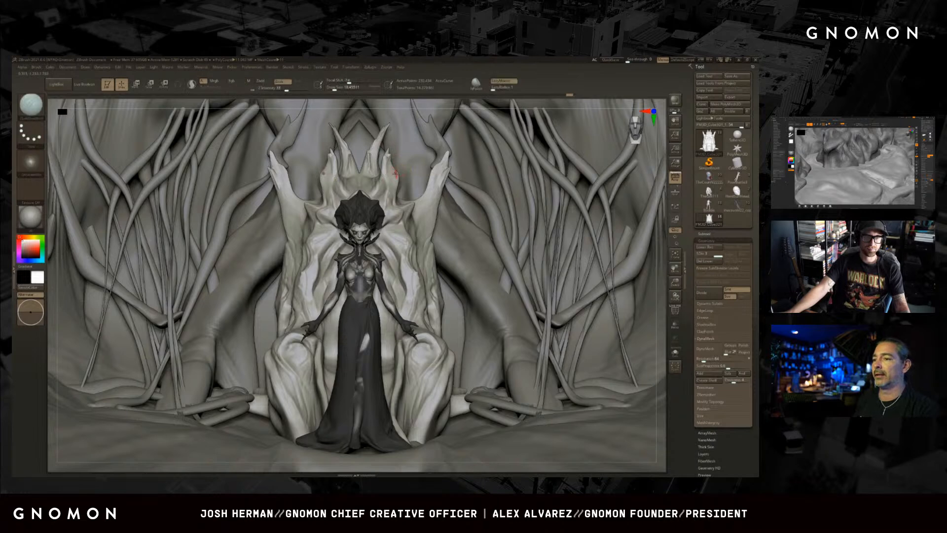
{"action": "key", "text": "b"}
{"action": "key", "text": "m"}
{"action": "key", "text": "v"}
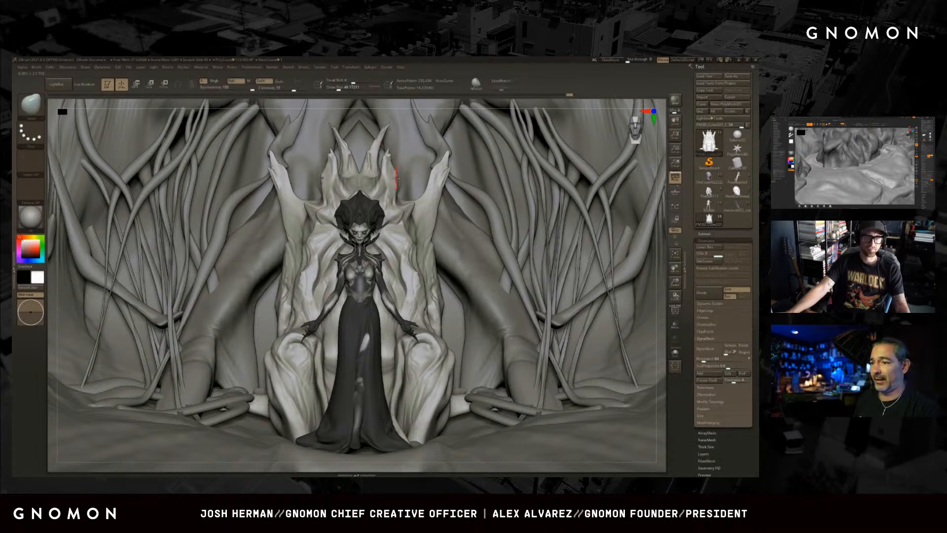
- Carve creases from the base of the throne's side horns up along their length with DamStandard
{"action": "key", "text": "b"}
{"action": "key", "text": "d"}
{"action": "key", "text": "s"}
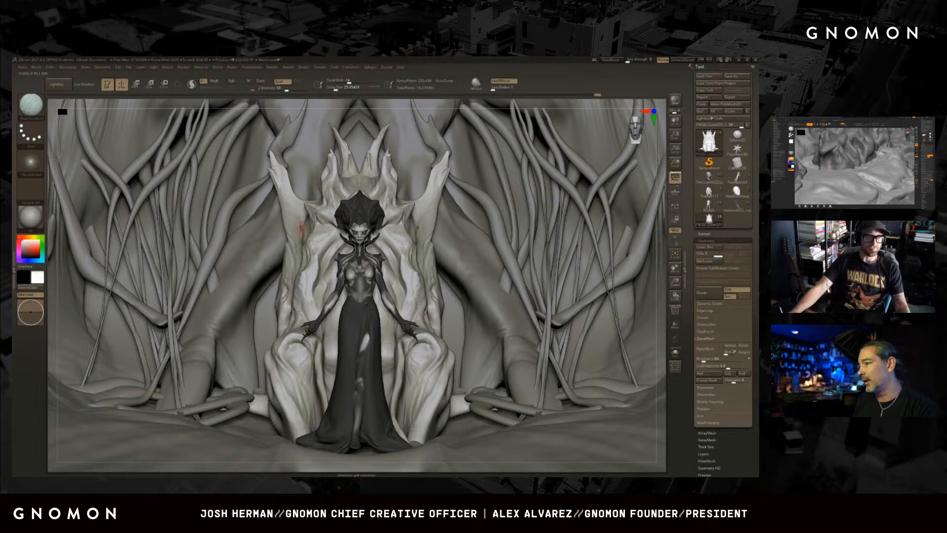
{"action": "key", "text": "s"}
{"action": "left_click_drag", "start_coordinate": [299, 221], "coordinate": [286, 196]}
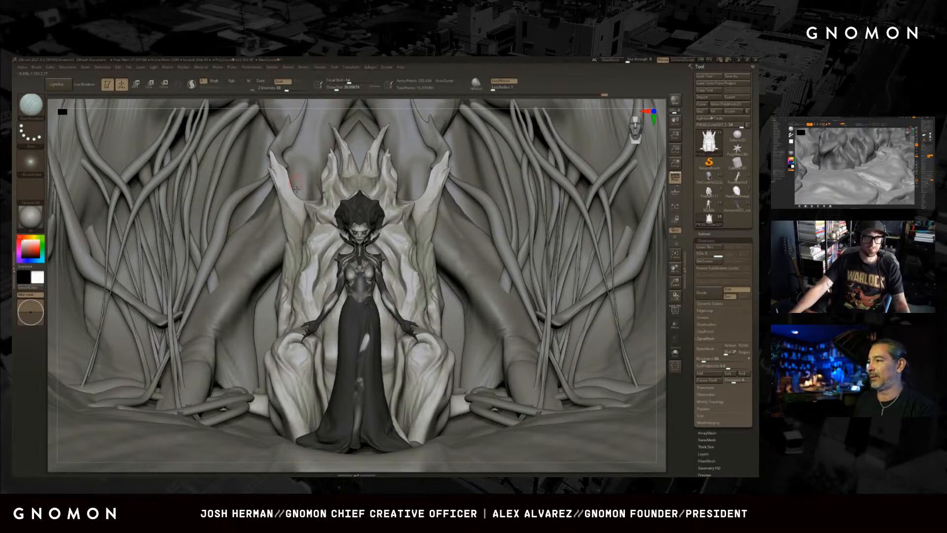
- Select the large arching limbs behind the throne and carve rows of wrinkles along their upper segments and joints
{"action": "left_click", "coordinate": [262, 261], "text": "alt"}
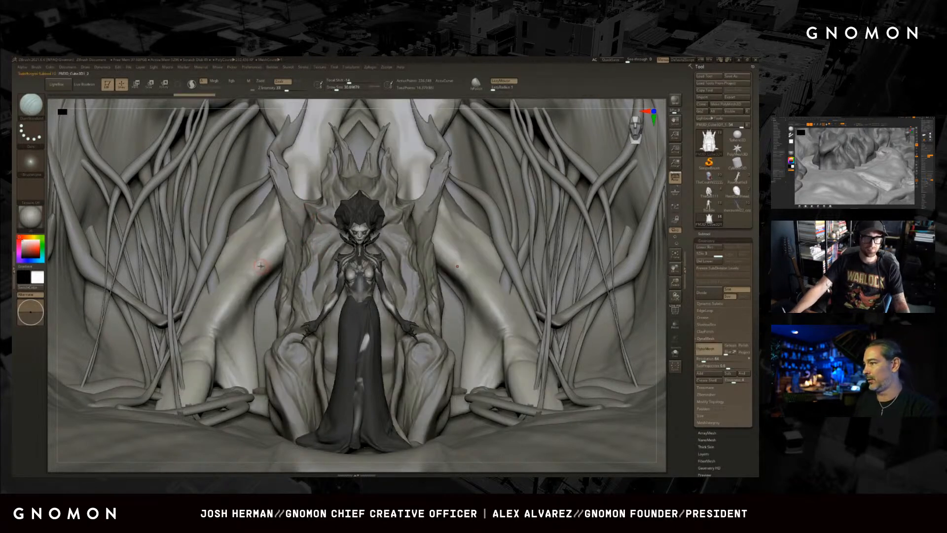
{"action": "key", "text": "s"}
{"action": "key", "text": "alt+shift+s"}
{"action": "key", "text": "s"}
{"action": "mouse_move", "coordinate": [269, 236]}
{"action": "left_mouse_down"}
{"action": "mouse_move", "coordinate": [292, 236]}
{"action": "mouse_move", "coordinate": [228, 314]}
{"action": "left_mouse_up"}
{"action": "left_click_drag", "start_coordinate": [197, 344], "coordinate": [210, 351]}
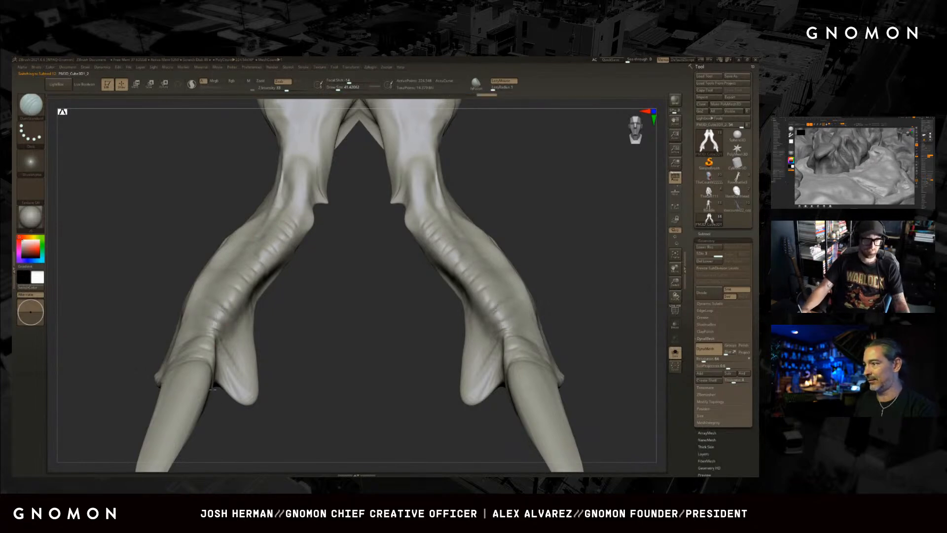
- Show the whole scene again and select the canyon wall mesh behind the throne
{"action": "key", "text": "alt+s"}
{"action": "key", "text": "f"}
{"action": "left_click_drag", "start_coordinate": [581, 270], "coordinate": [548, 296], "text": "alt"}
{"action": "left_click", "coordinate": [455, 204], "text": "alt"}
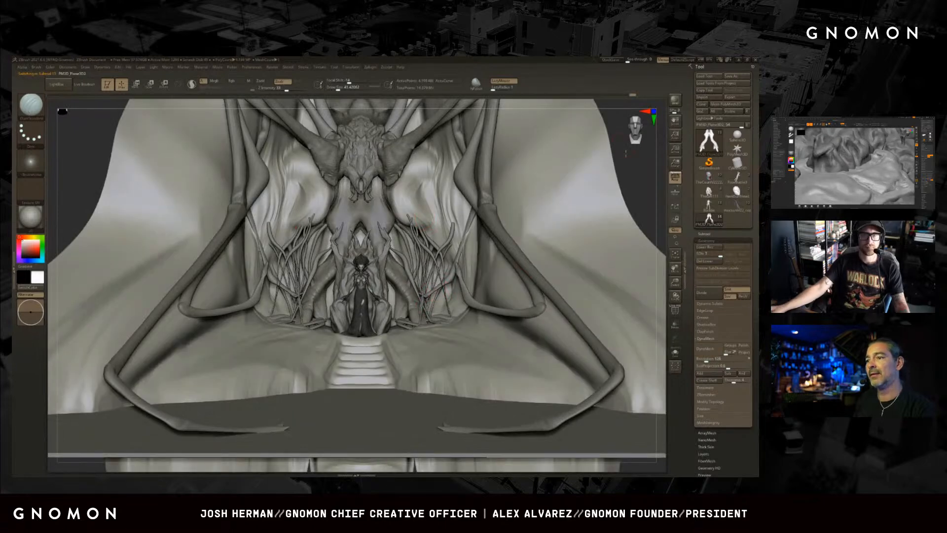
- Carve flowing creases into the canyon wall folds beside the spider's head with DamStandard and smooth them
{"action": "left_click_drag", "start_coordinate": [628, 150], "coordinate": [603, 169], "text": "alt"}
{"action": "mouse_move", "coordinate": [413, 203]}
{"action": "left_mouse_down"}
{"action": "mouse_move", "coordinate": [399, 218]}
{"action": "mouse_move", "coordinate": [414, 246]}
{"action": "mouse_move", "coordinate": [411, 217]}
{"action": "mouse_move", "coordinate": [411, 226]}
{"action": "left_mouse_up"}
{"action": "key", "text": "b"}
{"action": "key", "text": "c"}
{"action": "key", "text": "b"}
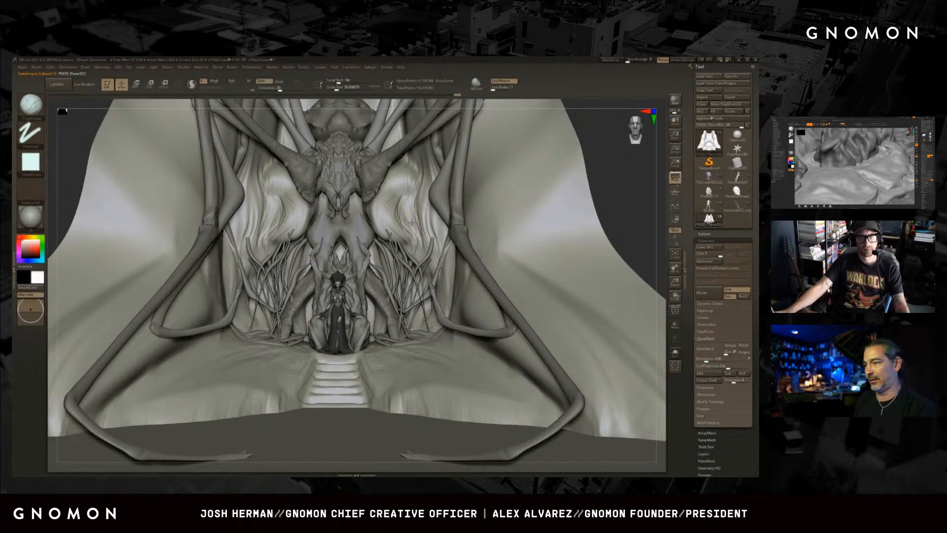
{"action": "key", "text": "b"}
{"action": "key", "text": "d"}
{"action": "key", "text": "s"}
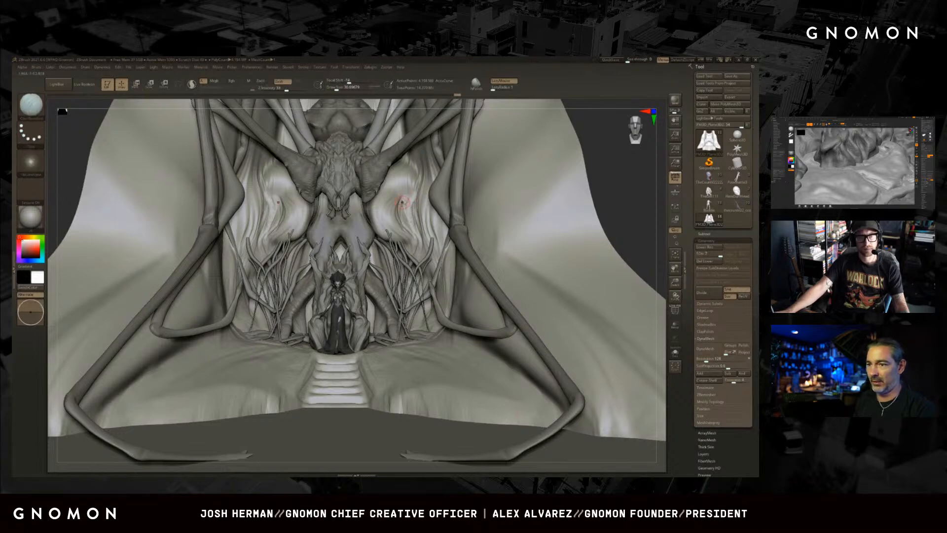
{"action": "left_click_drag", "start_coordinate": [413, 186], "coordinate": [414, 201], "text": "shift"}
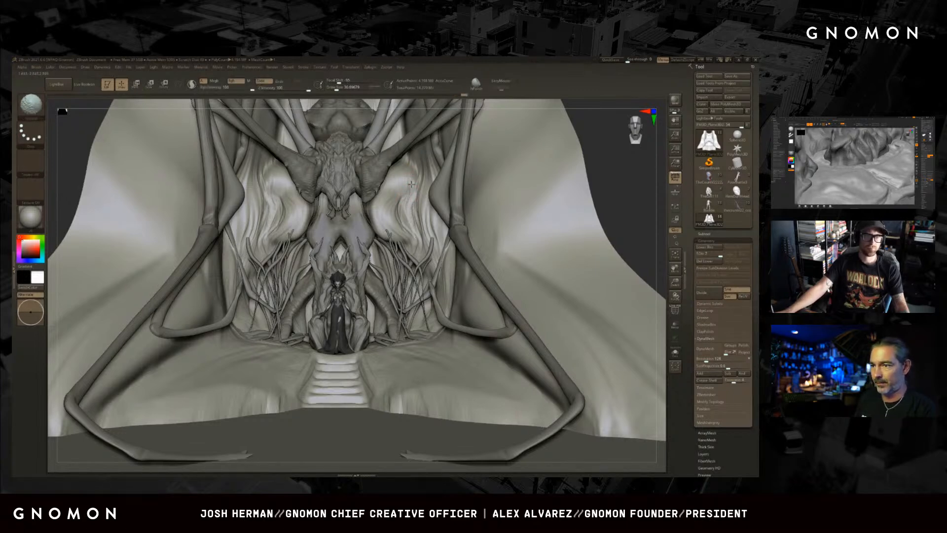
- Build up the raised folds on the canyon wall behind the limbs with the ClayBuildup brush
{"action": "key", "text": "s"}
{"action": "left_click_drag", "start_coordinate": [427, 239], "coordinate": [430, 160]}
{"action": "key", "text": "b"}
{"action": "key", "text": "c"}
{"action": "key", "text": "b"}
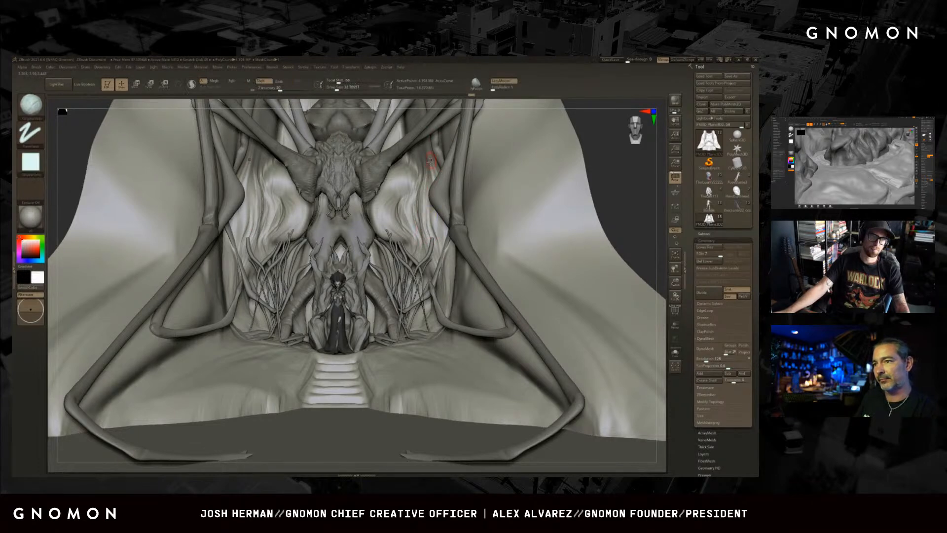
{"action": "left_click_drag", "start_coordinate": [596, 135], "coordinate": [593, 158]}
{"action": "key", "text": "alt+s"}
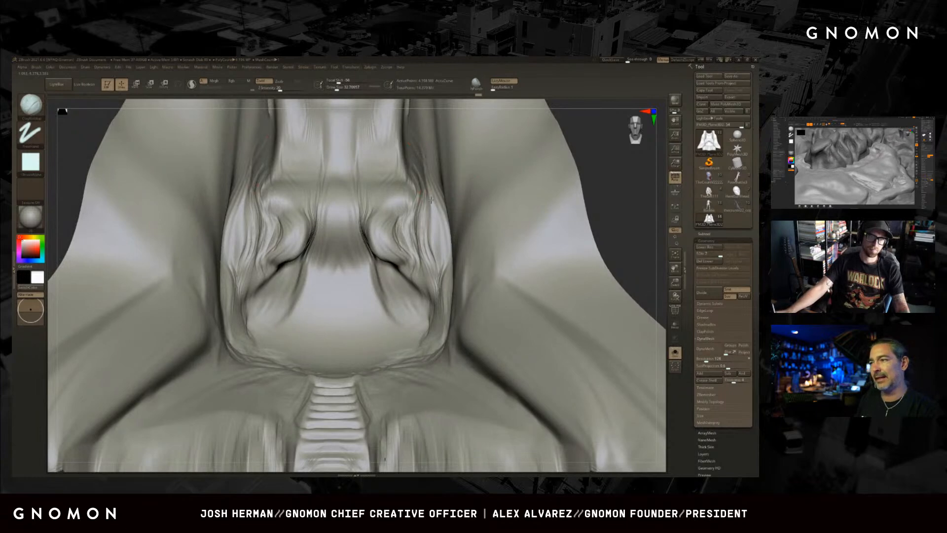
{"action": "key", "text": "alt+s"}
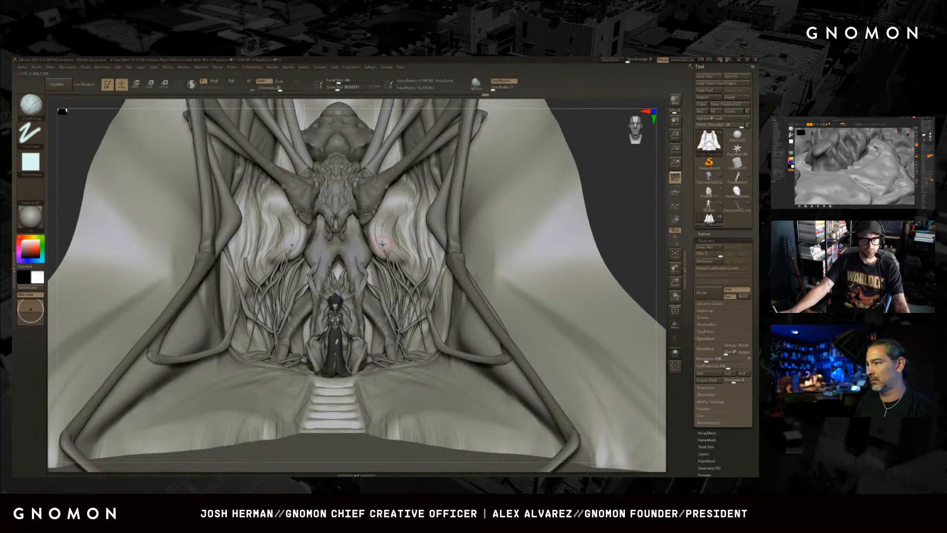
- Reshape the bulging wall folds beside the throne's top with the Move Topological brush
{"action": "key", "text": "b"}
{"action": "key", "text": "m"}
{"action": "key", "text": "t"}
{"action": "key", "text": "alt+s"}
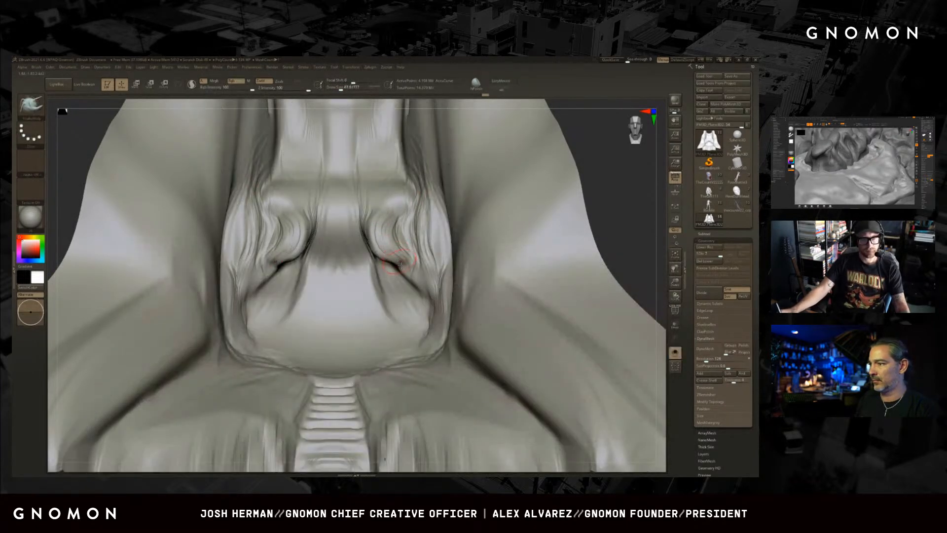
{"action": "key", "text": "alt+s"}
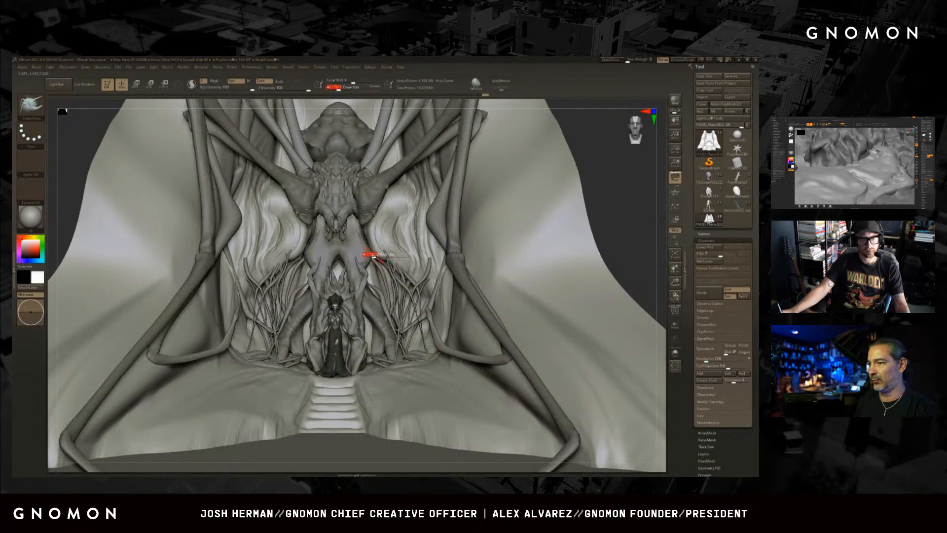
{"action": "key", "text": "bracketright"}
{"action": "left_click_drag", "start_coordinate": [294, 252], "coordinate": [302, 245]}
{"action": "key", "text": "bracketleft"}
{"action": "key", "text": "alt+s"}
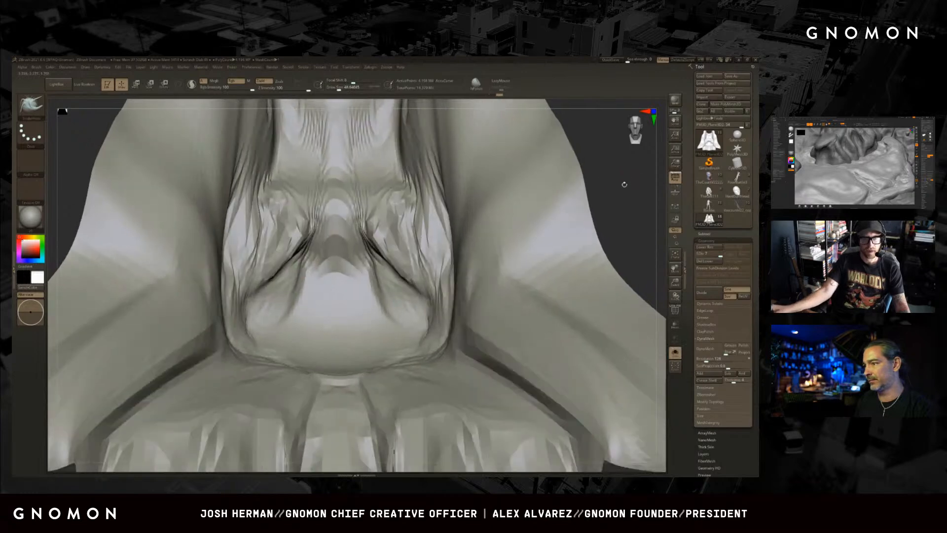
{"action": "key", "text": "alt+s"}
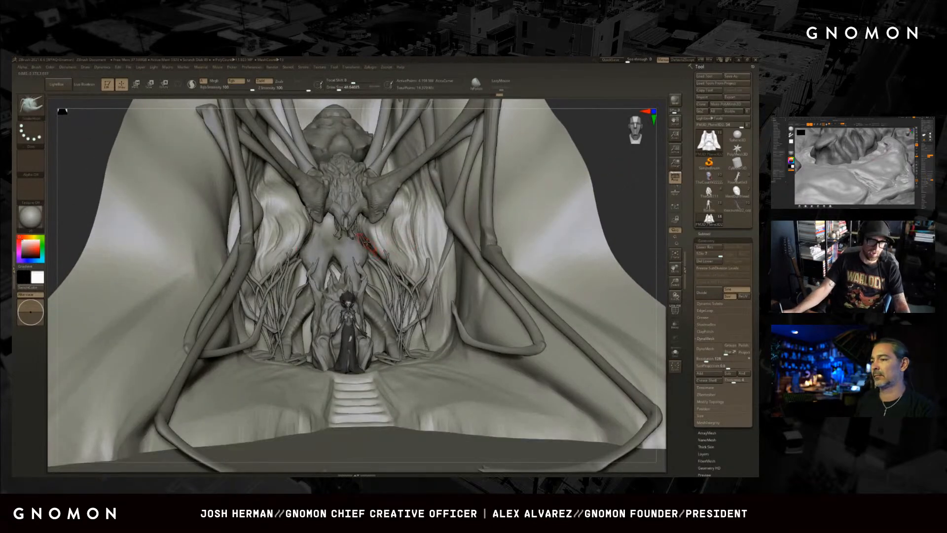
- Add clay volume to the wall bulges behind the spider's head with ClayBuildup and smooth them into the surrounding folds
{"action": "right_click_drag", "start_coordinate": [365, 246], "coordinate": [415, 232]}
{"action": "key", "text": "b"}
{"action": "key", "text": "c"}
{"action": "key", "text": "b"}
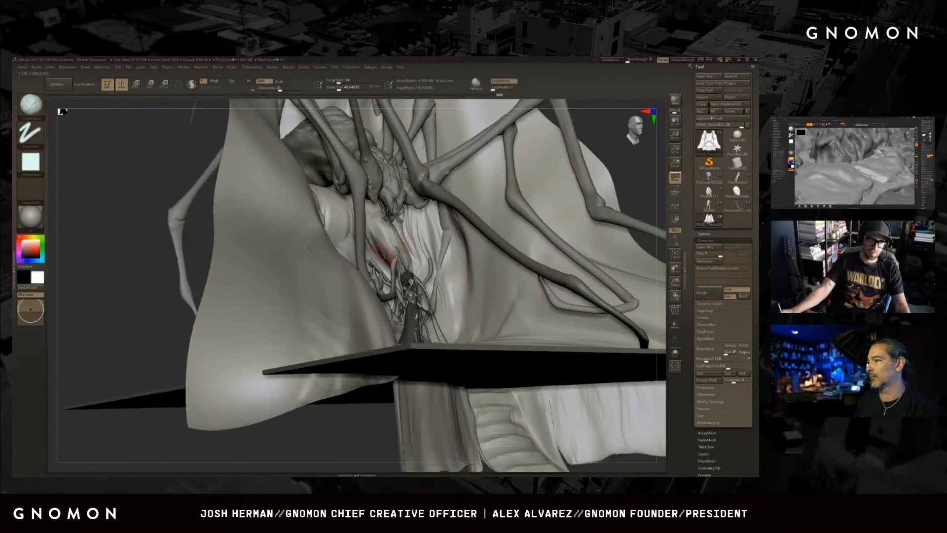
{"action": "key", "text": "bracketright"}
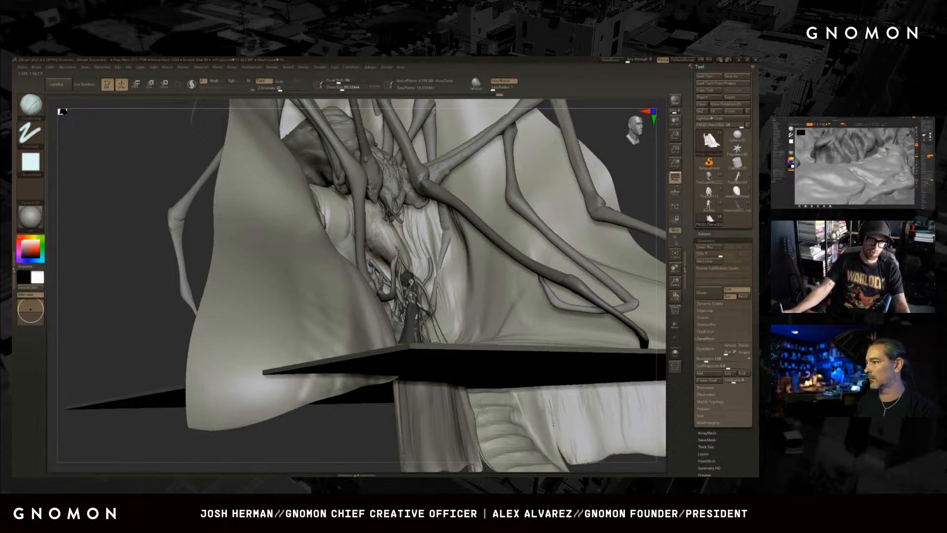
{"action": "left_click_drag", "start_coordinate": [611, 138], "coordinate": [538, 173], "text": "shift"}
{"action": "mouse_move", "coordinate": [639, 192]}
{"action": "left_mouse_down"}
{"action": "mouse_move", "coordinate": [636, 170]}
{"action": "mouse_move", "coordinate": [625, 178]}
{"action": "left_mouse_up"}
{"action": "left_click_drag", "start_coordinate": [315, 240], "coordinate": [302, 255]}
{"action": "key", "text": "alt+s"}
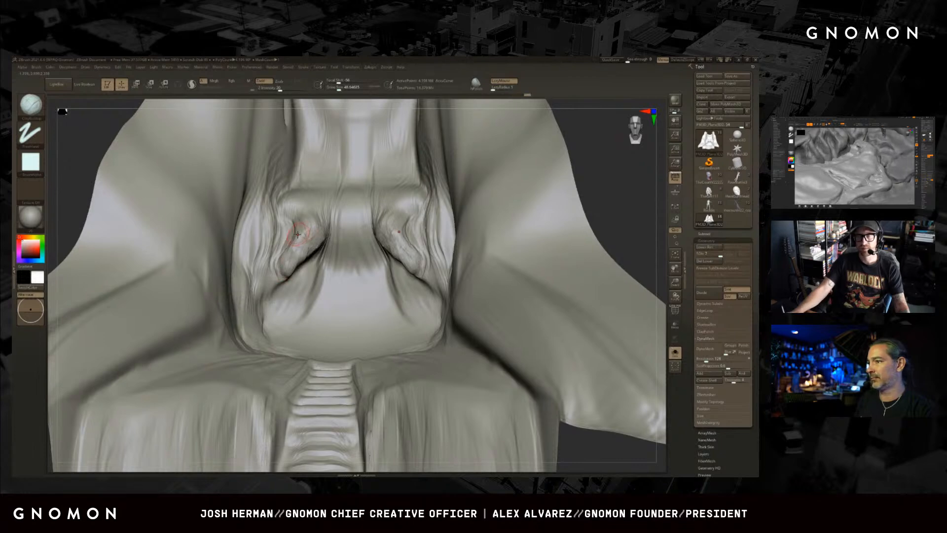
{"action": "key", "text": "alt+s"}
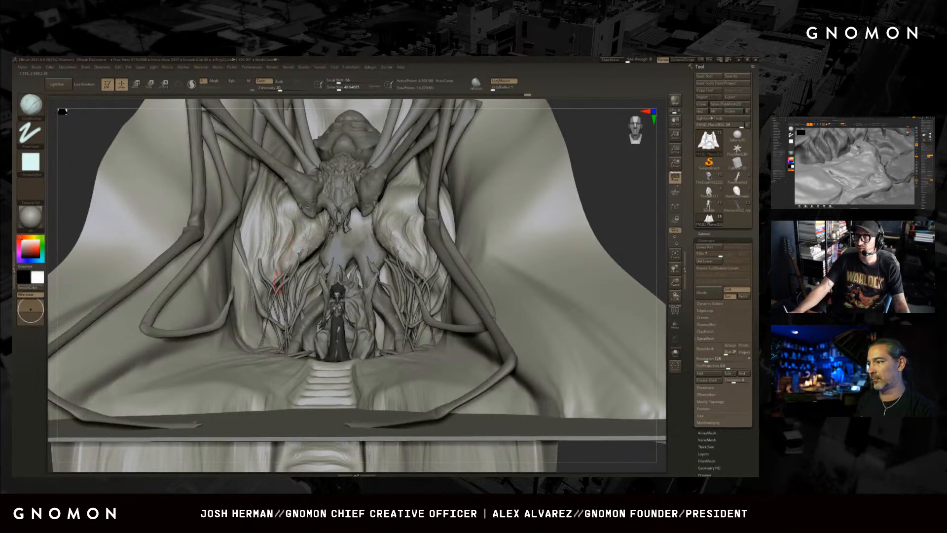
{"action": "key", "text": "alt+s"}
{"action": "left_click_drag", "start_coordinate": [558, 223], "coordinate": [560, 254]}
{"action": "key", "text": "alt+s"}
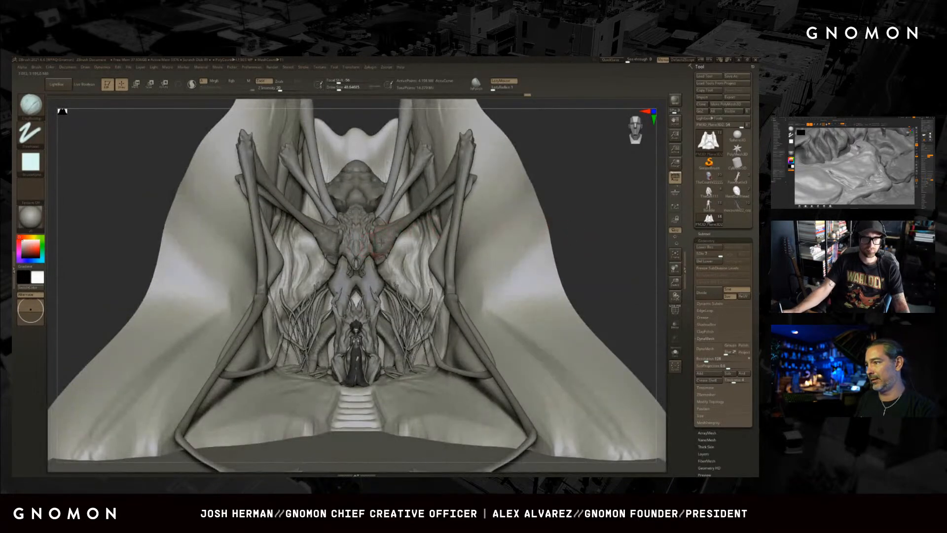
- Select the spider mesh, subdivide it once and start detailing the limb bases beside its head
{"action": "left_click", "coordinate": [420, 245], "text": "alt"}
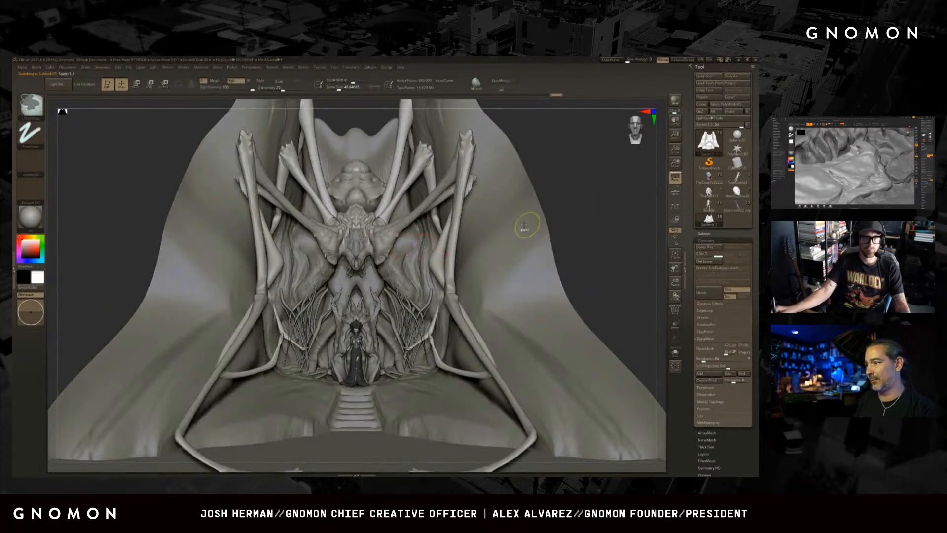
{"action": "key", "text": "alt+s"}
{"action": "key", "text": "alt+s"}
{"action": "key", "text": "ctrl+d"}
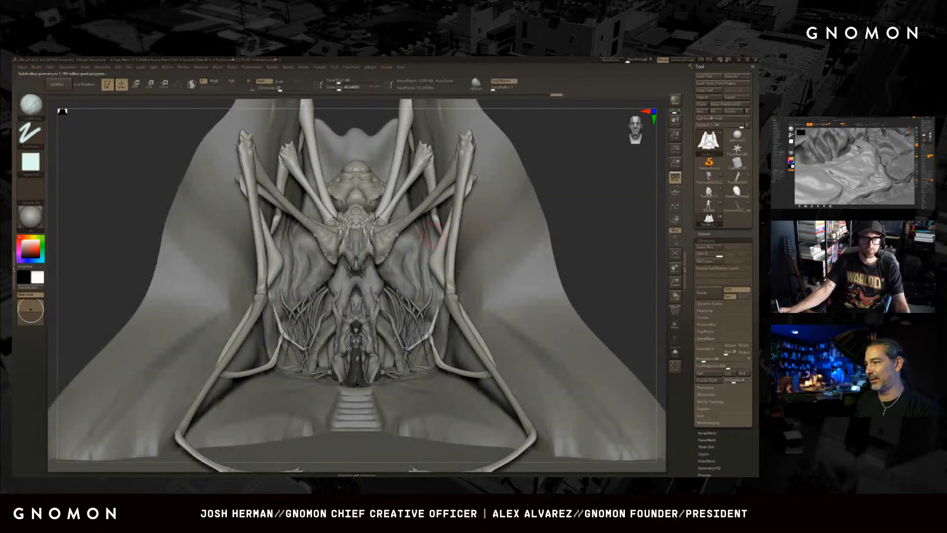
{"action": "key", "text": "s"}
{"action": "left_click_drag", "start_coordinate": [391, 241], "coordinate": [389, 241]}
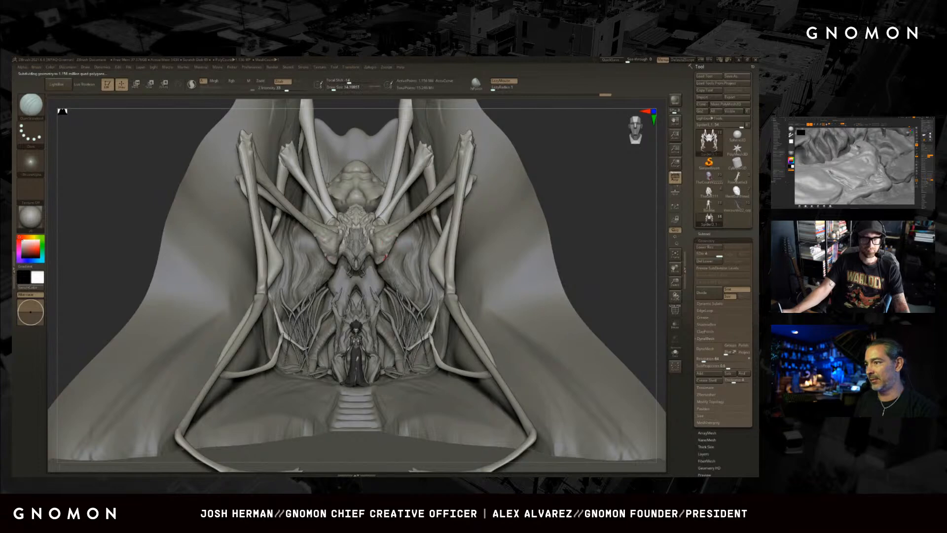
- Pull small pointed growths from the undersides of the spider's front limb bases with the SnakeHook brush
{"action": "key", "text": "b"}
{"action": "key", "text": "s"}
{"action": "key", "text": "h"}
{"action": "key", "text": "s"}
{"action": "left_click_drag", "start_coordinate": [384, 262], "coordinate": [379, 264]}
{"action": "key", "text": "bracketright"}
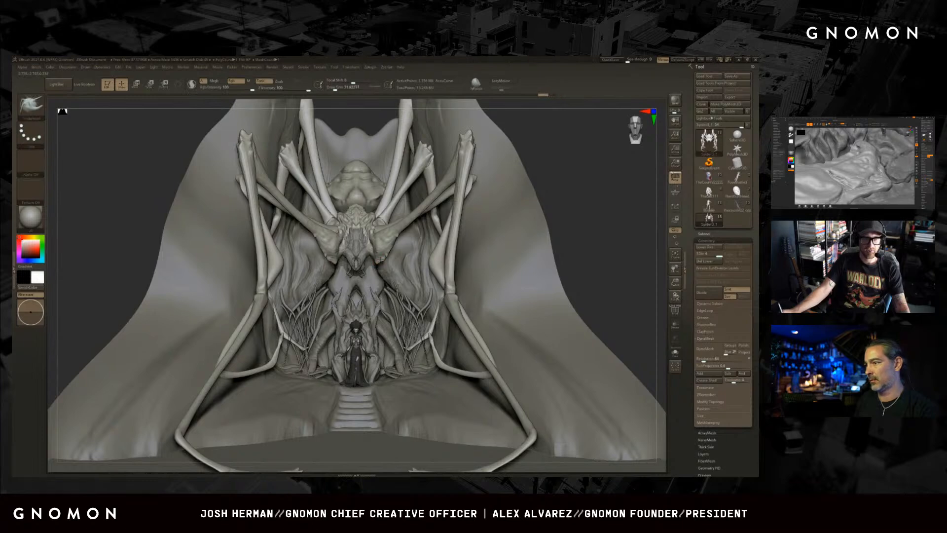
{"action": "key", "text": "bracketleft"}
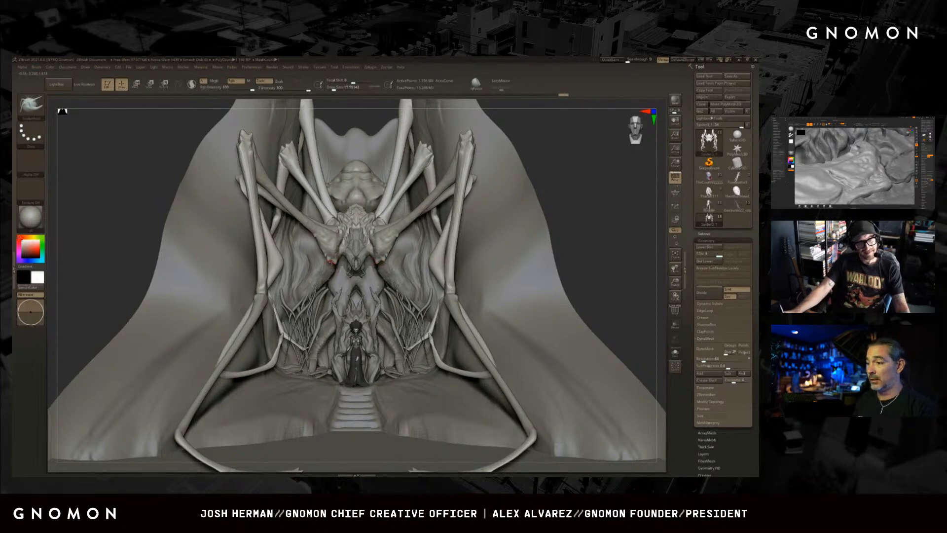
{"action": "key", "text": "bracketright"}
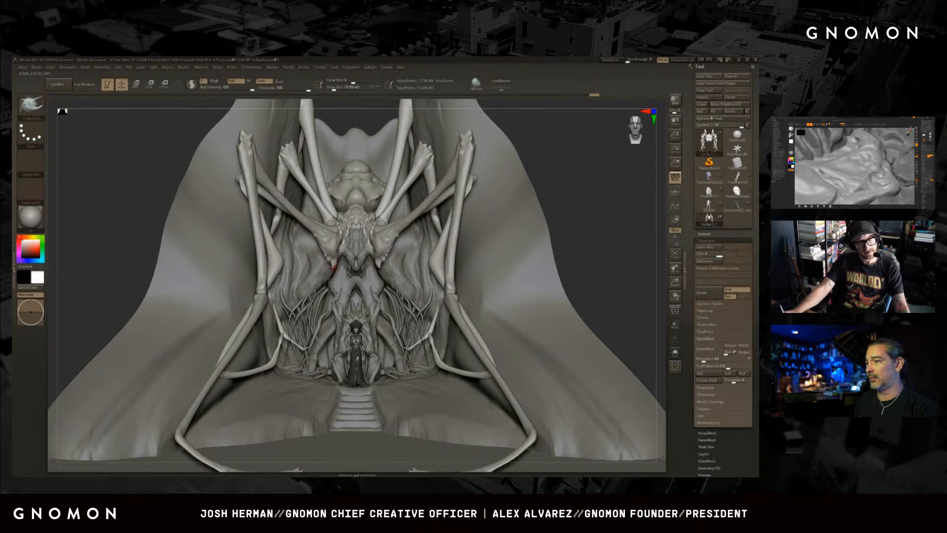
{"action": "key", "text": "s"}
{"action": "mouse_move", "coordinate": [336, 265]}
{"action": "left_mouse_down"}
{"action": "mouse_move", "coordinate": [341, 252]}
{"action": "mouse_move", "coordinate": [348, 257]}
{"action": "left_mouse_up"}
{"action": "key", "text": "s"}
- Smooth the spider's upper limbs and carve long creases down their segments and joints with DamStandard
{"action": "key", "text": "b"}
{"action": "key", "text": "d"}
{"action": "key", "text": "s"}
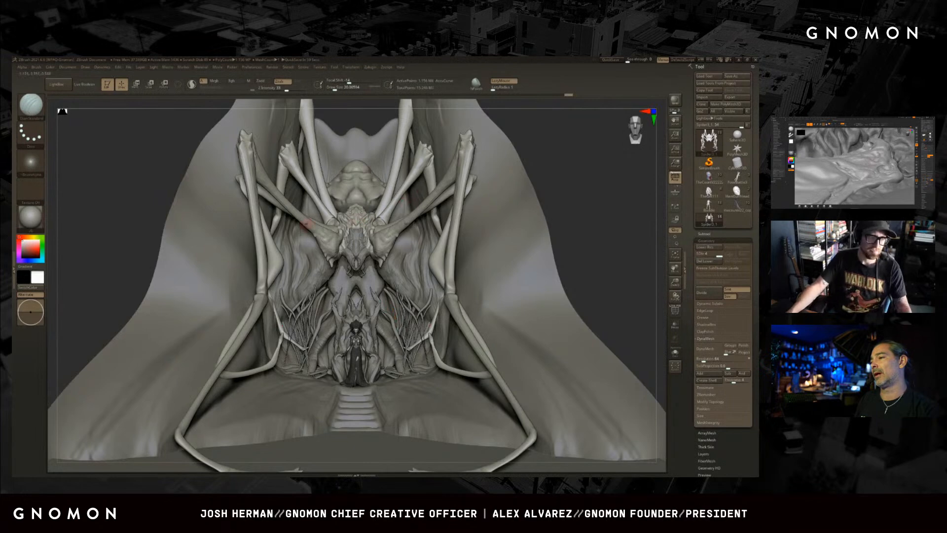
{"action": "left_click_drag", "start_coordinate": [247, 179], "coordinate": [247, 177], "text": "shift"}
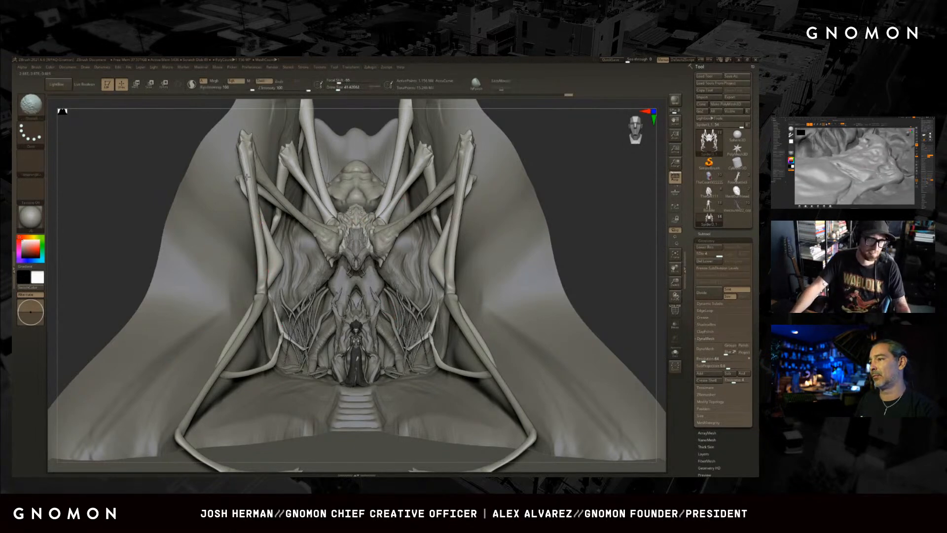
{"action": "left_click_drag", "start_coordinate": [258, 222], "coordinate": [259, 206], "text": "shift"}
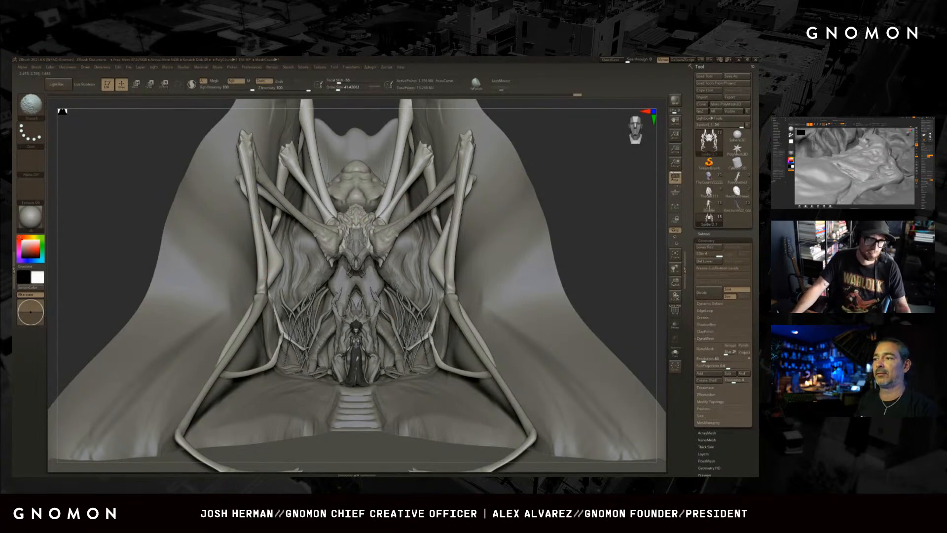
{"action": "left_click_drag", "start_coordinate": [315, 228], "coordinate": [322, 231], "text": "shift"}
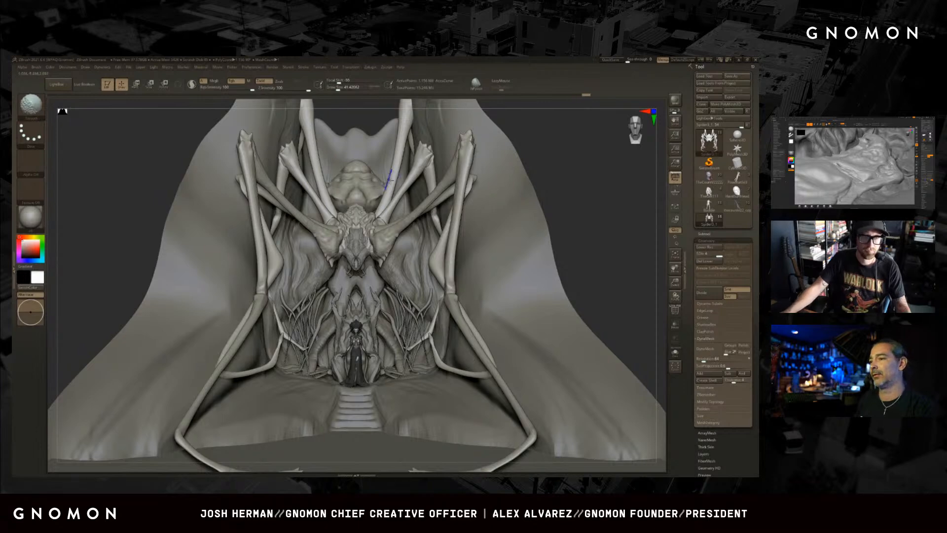
{"action": "left_click_drag", "start_coordinate": [410, 163], "coordinate": [394, 202]}
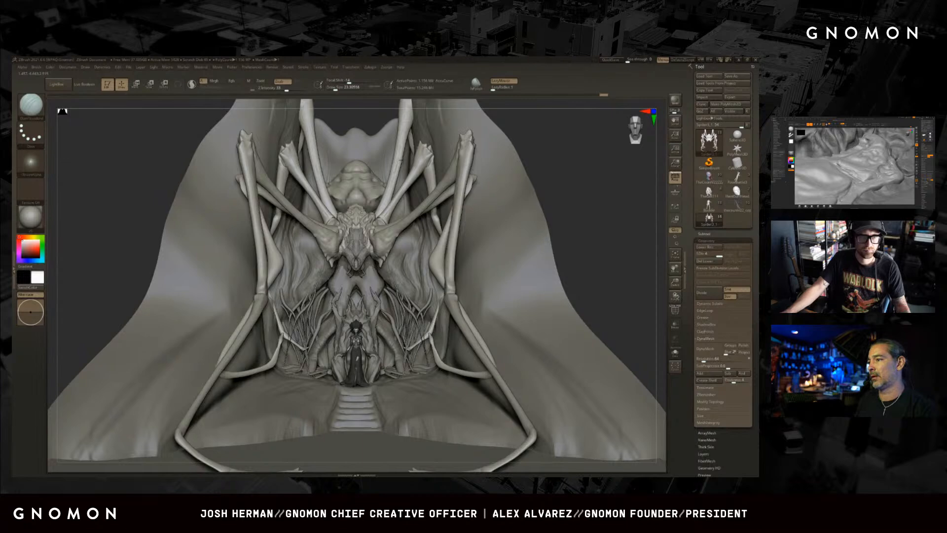
{"action": "left_click_drag", "start_coordinate": [384, 216], "coordinate": [409, 225]}
{"action": "left_click_drag", "start_coordinate": [467, 163], "coordinate": [454, 218]}
{"action": "mouse_move", "coordinate": [466, 150]}
{"action": "left_mouse_down"}
{"action": "mouse_move", "coordinate": [449, 254]}
{"action": "mouse_move", "coordinate": [438, 259]}
{"action": "left_mouse_up"}
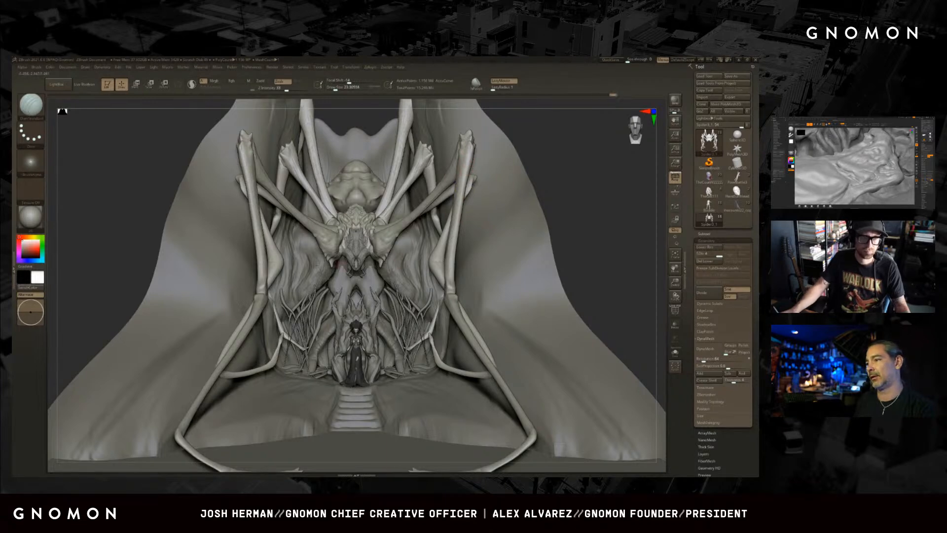
- Isolate the spider and carve creases around its leg joints and segments from a side angle
{"action": "left_click_drag", "start_coordinate": [605, 207], "coordinate": [571, 214]}
{"action": "key", "text": "alt+shift+s"}
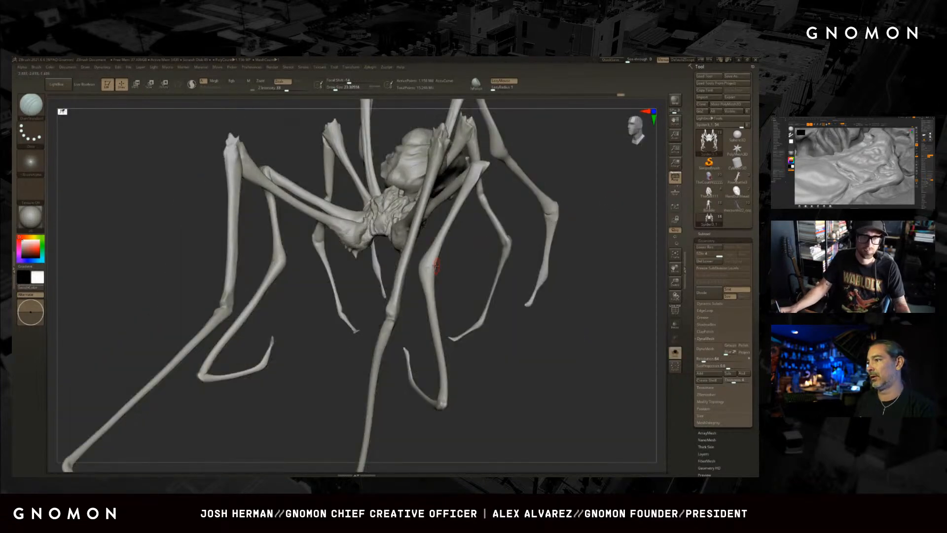
{"action": "left_click_drag", "start_coordinate": [393, 260], "coordinate": [420, 267]}
{"action": "mouse_move", "coordinate": [406, 279]}
{"action": "left_mouse_down"}
{"action": "mouse_move", "coordinate": [456, 276]}
{"action": "mouse_move", "coordinate": [412, 271]}
{"action": "mouse_move", "coordinate": [425, 267]}
{"action": "mouse_move", "coordinate": [481, 271]}
{"action": "left_mouse_up"}
{"action": "left_click_drag", "start_coordinate": [542, 222], "coordinate": [558, 237]}
{"action": "left_click_drag", "start_coordinate": [489, 307], "coordinate": [530, 311]}
{"action": "left_click_drag", "start_coordinate": [584, 281], "coordinate": [560, 267]}
{"action": "key", "text": "f"}
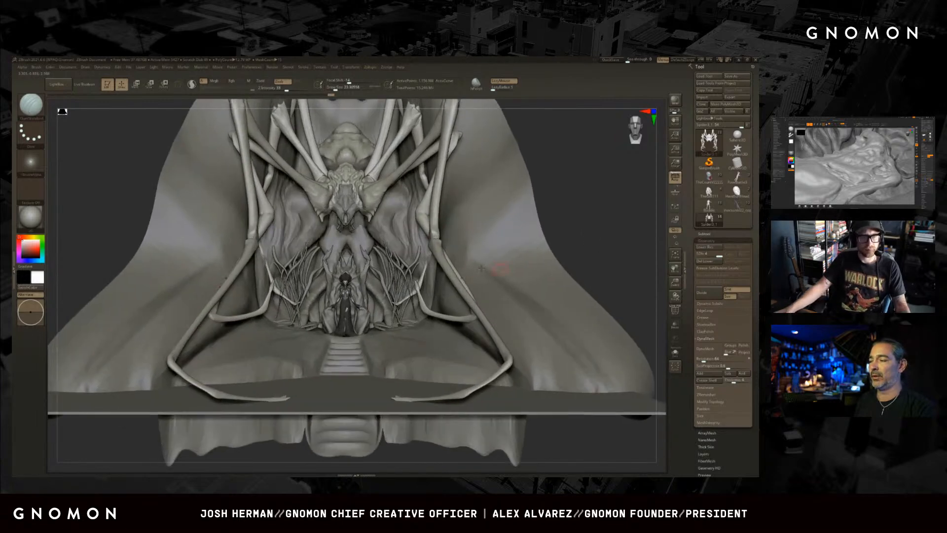
- Select the spider's head piece and save the tool as the next numbered SpiderQueen file
{"action": "left_click", "coordinate": [351, 210], "text": "alt"}
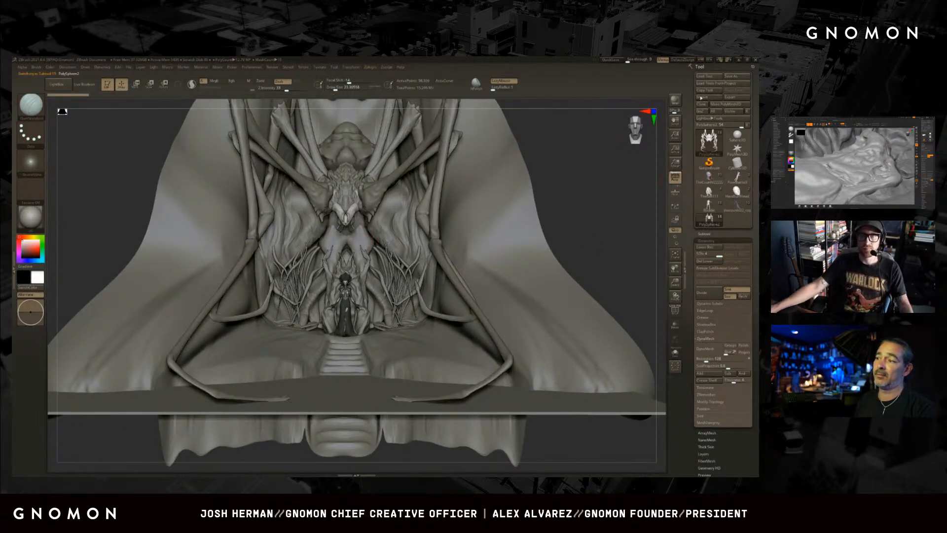
{"action": "left_click", "coordinate": [735, 76]}
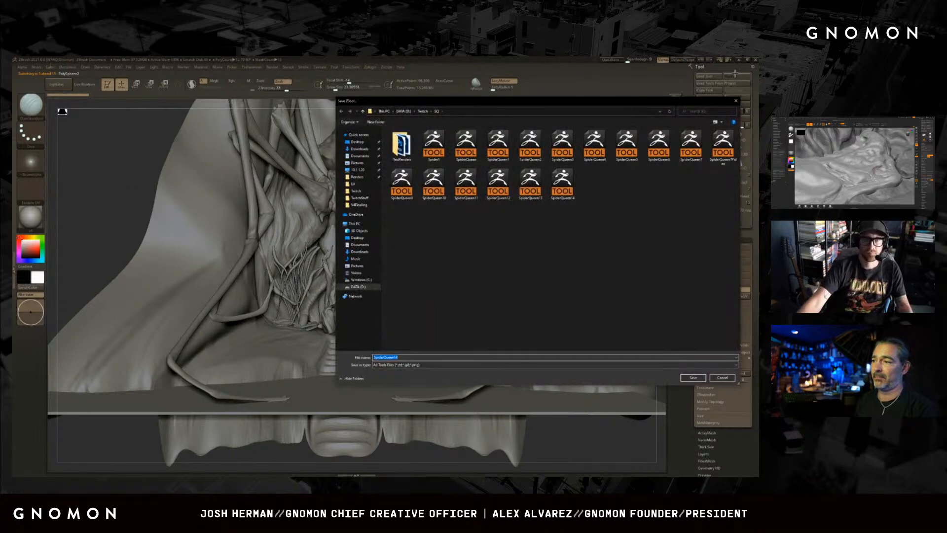
{"action": "key", "text": "Right"}
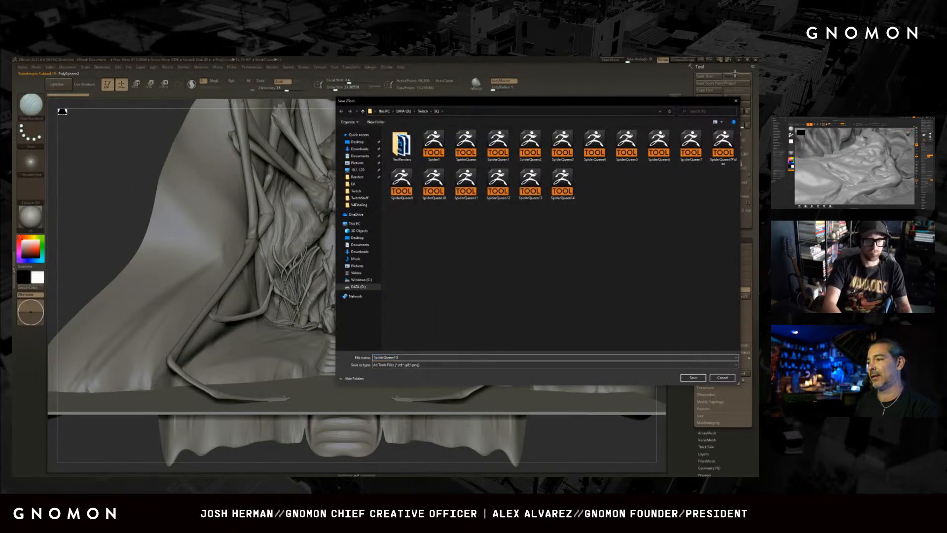
{"action": "key", "text": "Return"}
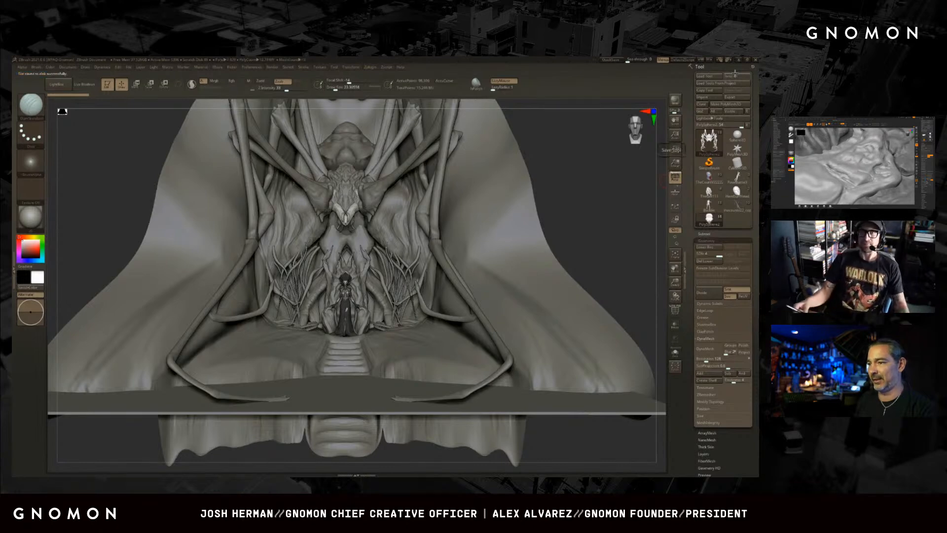
- Try to send the scene to KeyShot for rendering
{"action": "key", "text": "shift+r"}
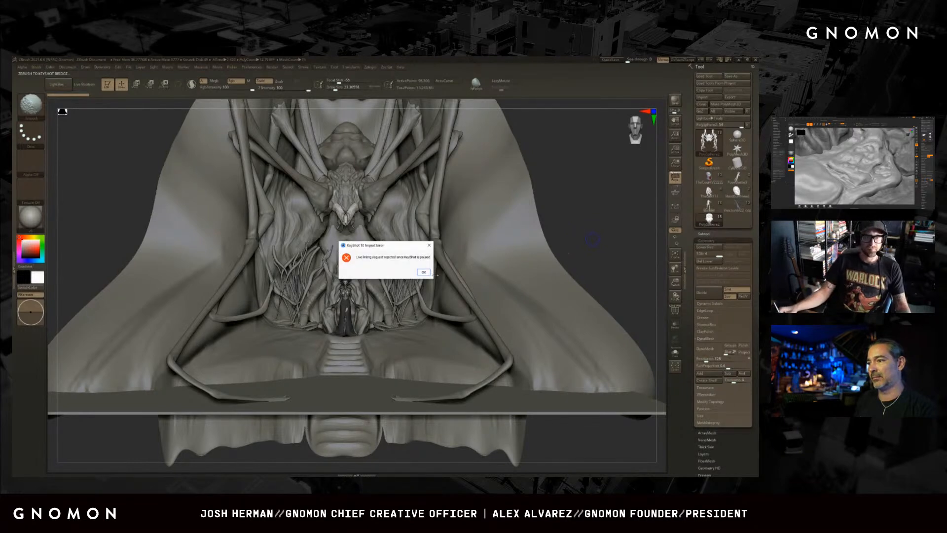
{"action": "left_click", "coordinate": [426, 272]}
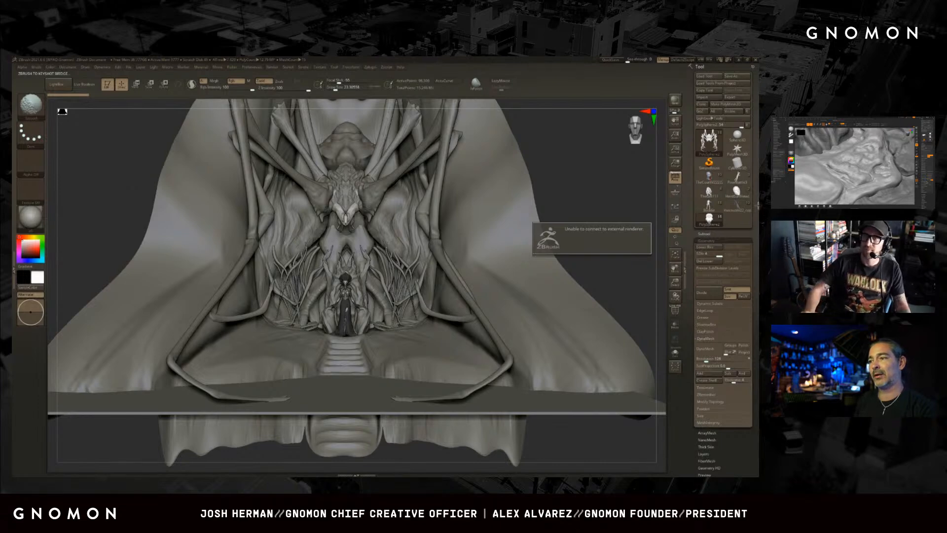
- Switch to KeyShot, resume its paused real-time render, and resend the sculpted scene from ZBrush
{"action": "key", "text": "alt+Tab"}
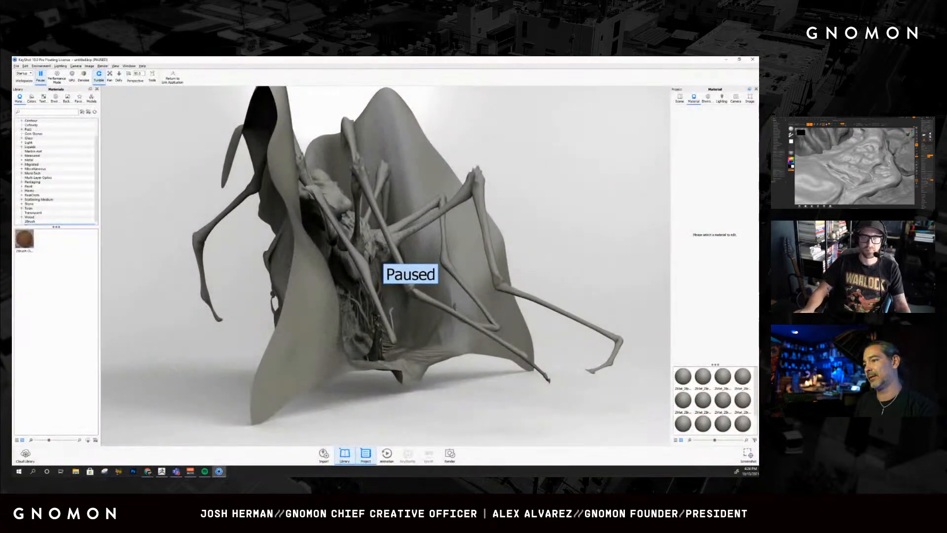
{"action": "left_click", "coordinate": [42, 75]}
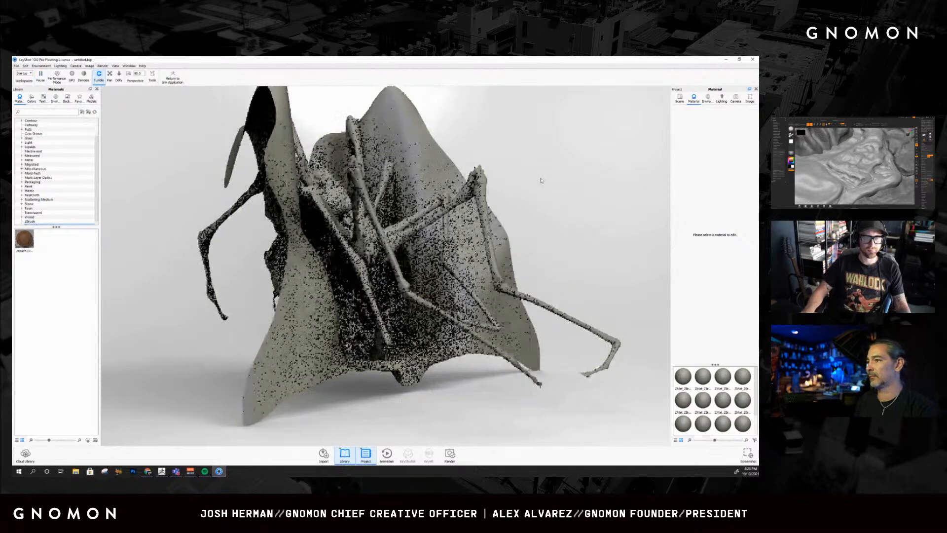
{"action": "key", "text": "alt+Tab"}
{"action": "left_click_drag", "start_coordinate": [584, 170], "coordinate": [582, 178]}
{"action": "key", "text": "shift+r"}
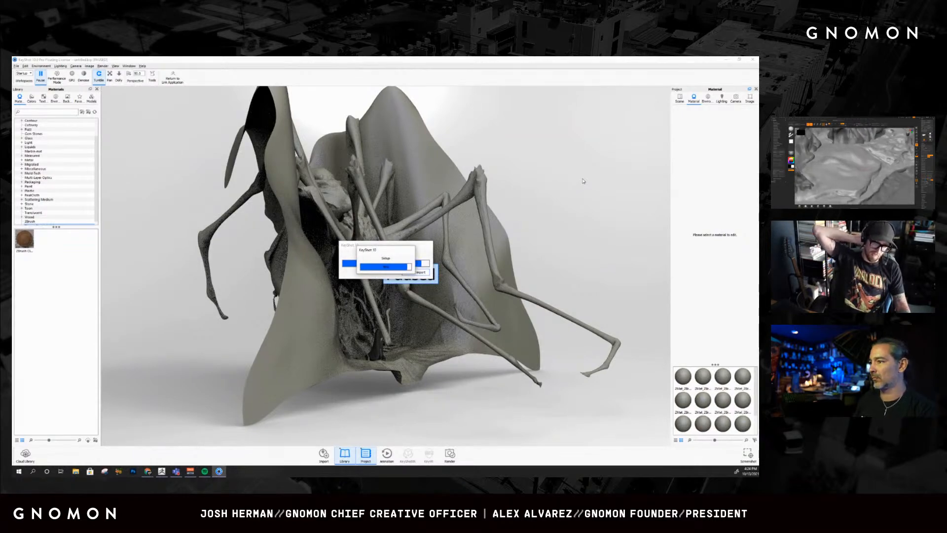
{"action": "left_click_drag", "start_coordinate": [583, 181], "coordinate": [595, 197]}
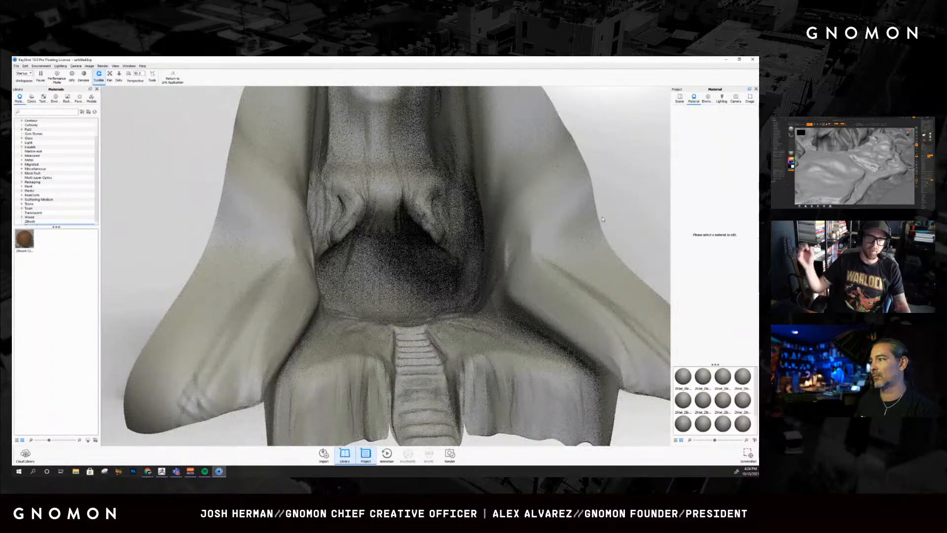
- Examine the imported scene in KeyShot and compare it with the full spider and canyon sculpt in ZBrush
{"action": "left_click", "coordinate": [680, 98]}
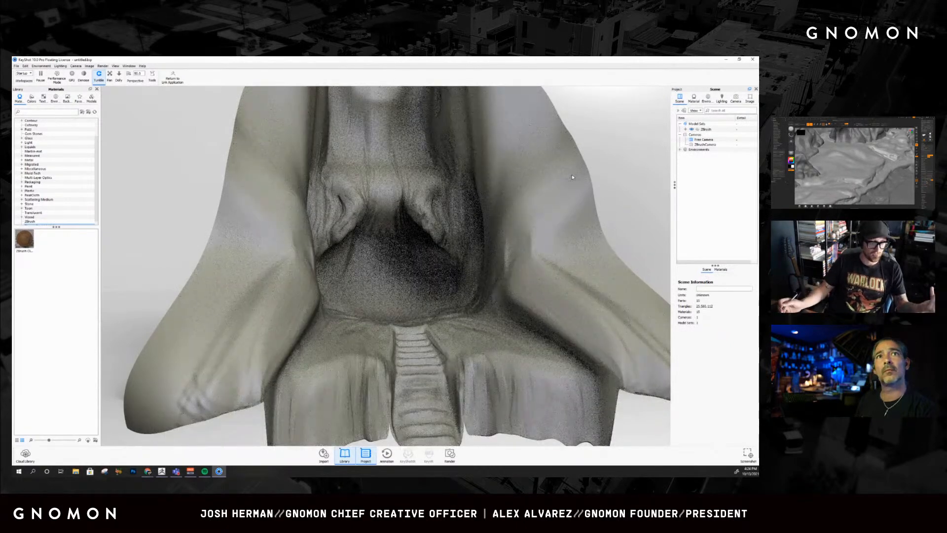
{"action": "left_click_drag", "start_coordinate": [572, 176], "coordinate": [641, 161]}
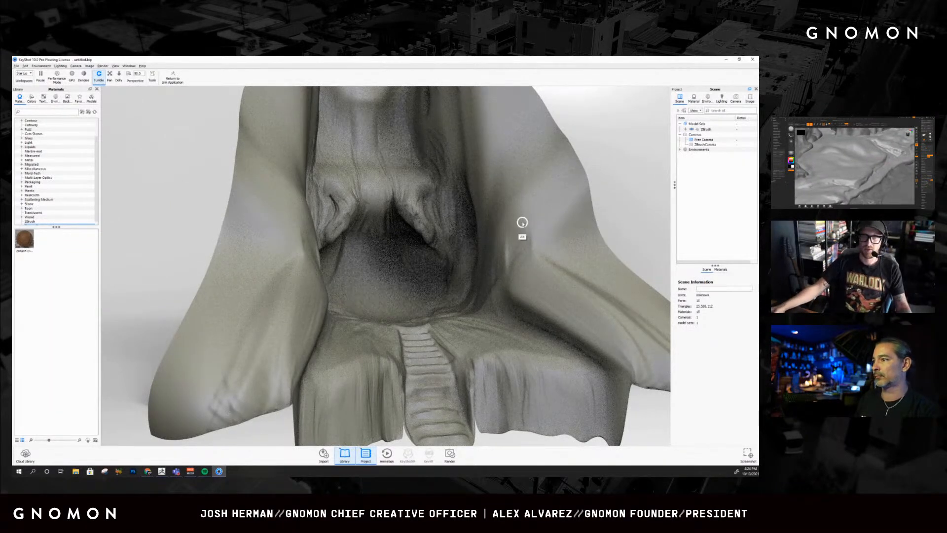
{"action": "key", "text": "alt+Tab"}
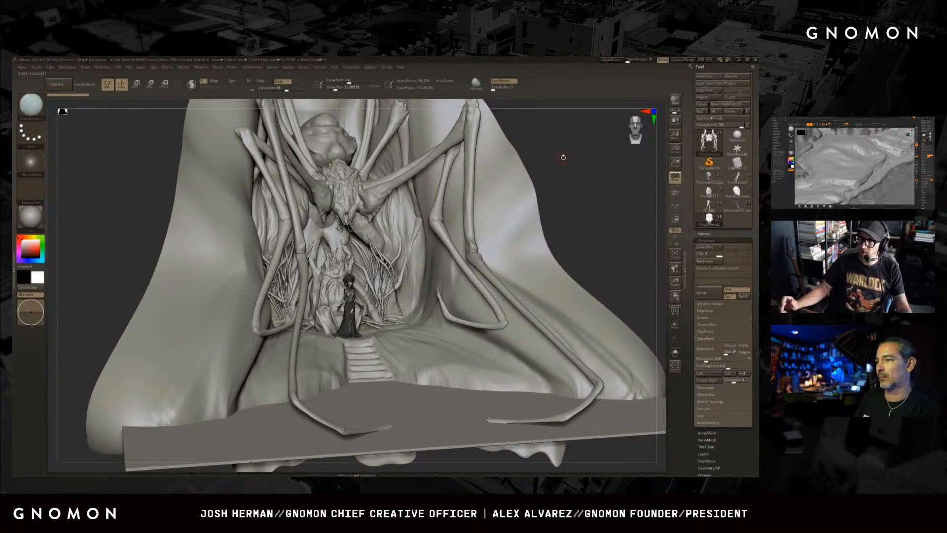
{"action": "mouse_move", "coordinate": [512, 124]}
{"action": "left_mouse_down"}
{"action": "mouse_move", "coordinate": [572, 202]}
{"action": "mouse_move", "coordinate": [616, 172]}
{"action": "left_mouse_up"}
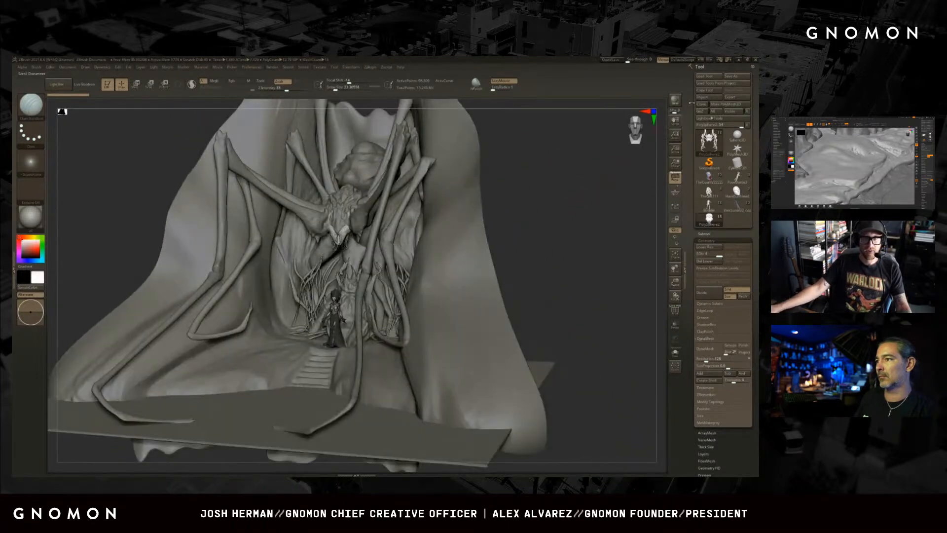
{"action": "left_click", "coordinate": [739, 61]}
- Back in KeyShot, make all hidden parts of the imported ZBrush model set visible
{"action": "left_click", "coordinate": [557, 182]}
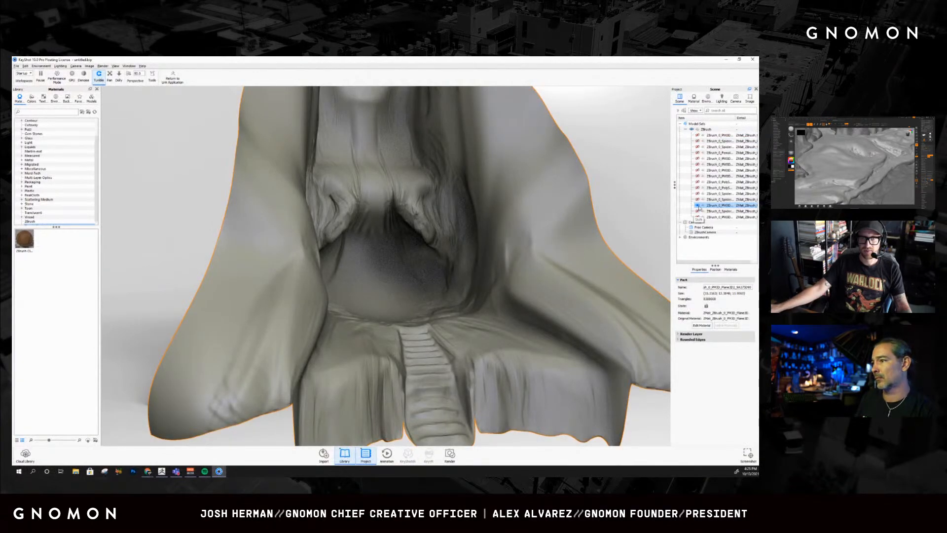
{"action": "left_click_drag", "start_coordinate": [697, 217], "coordinate": [697, 134]}
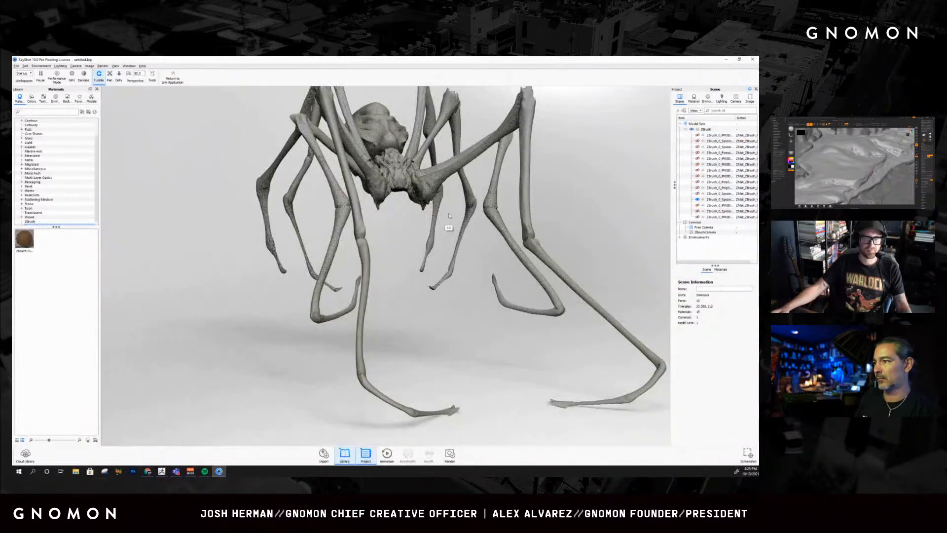
{"action": "key", "text": "ctrl+z"}
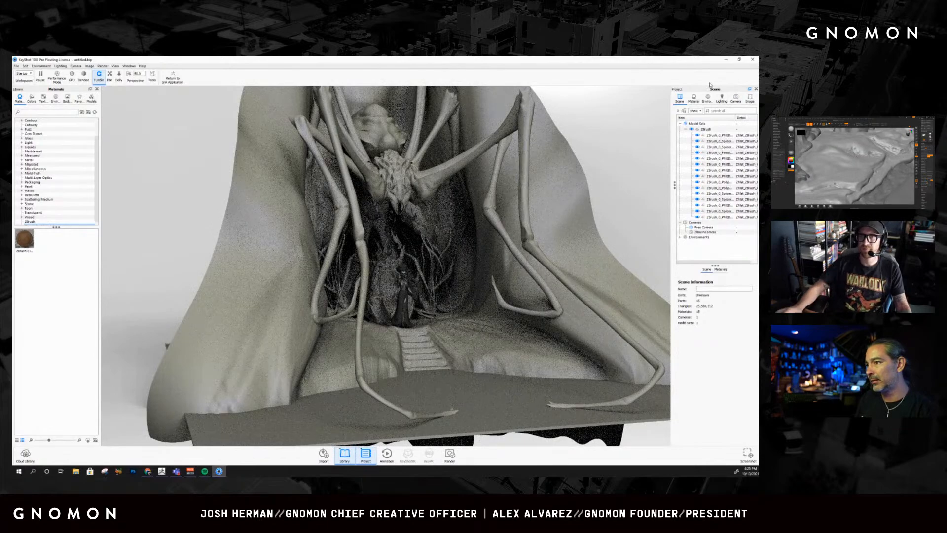
- Examine the rendered spider, throne and stairs from a centred frontal view at several distances
{"action": "left_click_drag", "start_coordinate": [625, 159], "coordinate": [562, 178]}
{"action": "scroll", "coordinate": [416, 243], "scroll_direction": "up", "scroll_amount": 2}
{"action": "scroll", "coordinate": [420, 247], "scroll_direction": "down", "scroll_amount": 4}
{"action": "left_click_drag", "start_coordinate": [424, 252], "coordinate": [435, 221]}
{"action": "scroll", "coordinate": [432, 232], "scroll_direction": "up", "scroll_amount": 3}
{"action": "scroll", "coordinate": [434, 221], "scroll_direction": "down", "scroll_amount": 2}
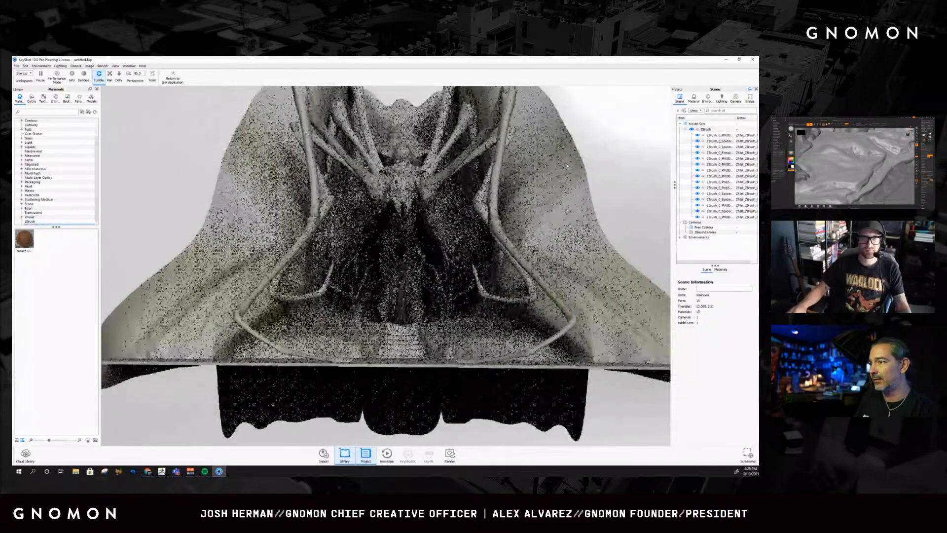
{"action": "left_click_drag", "start_coordinate": [587, 152], "coordinate": [477, 279]}
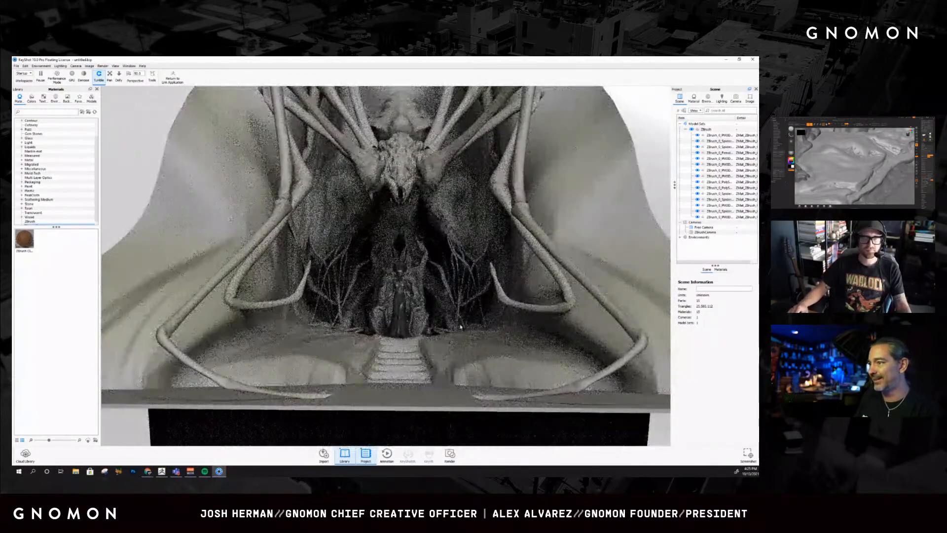
{"action": "scroll", "coordinate": [483, 259], "scroll_direction": "down", "scroll_amount": 5}
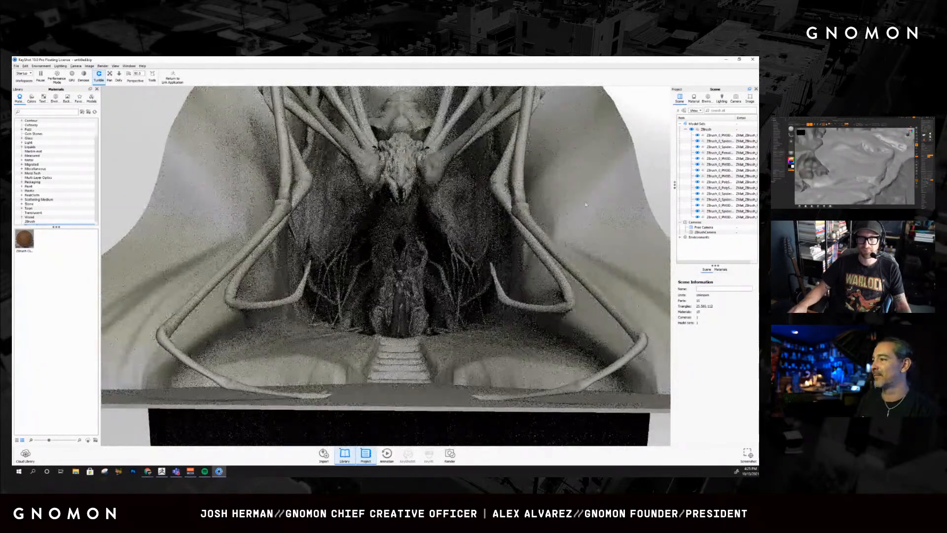
{"action": "scroll", "coordinate": [463, 283], "scroll_direction": "up", "scroll_amount": 4}
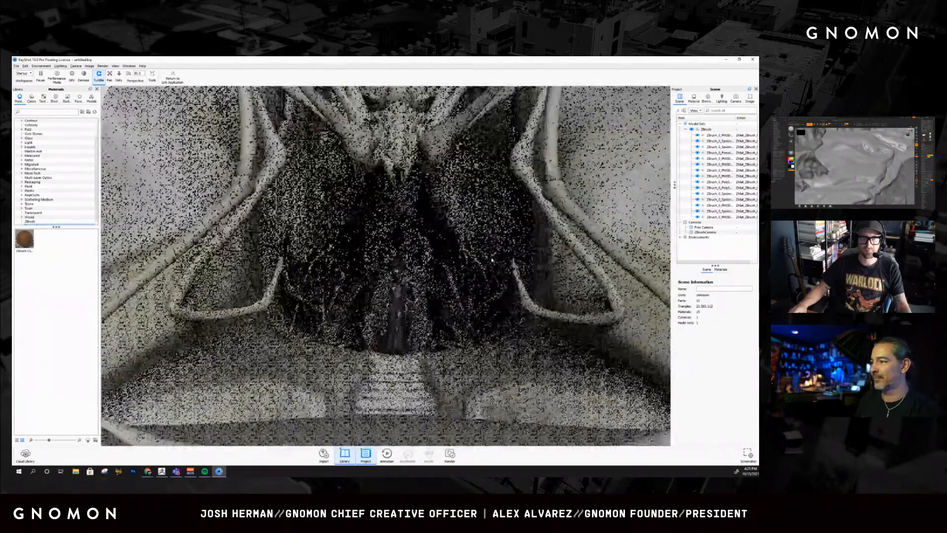
{"action": "right_click", "coordinate": [534, 216]}
{"action": "middle_click_drag", "start_coordinate": [455, 225], "coordinate": [406, 236]}
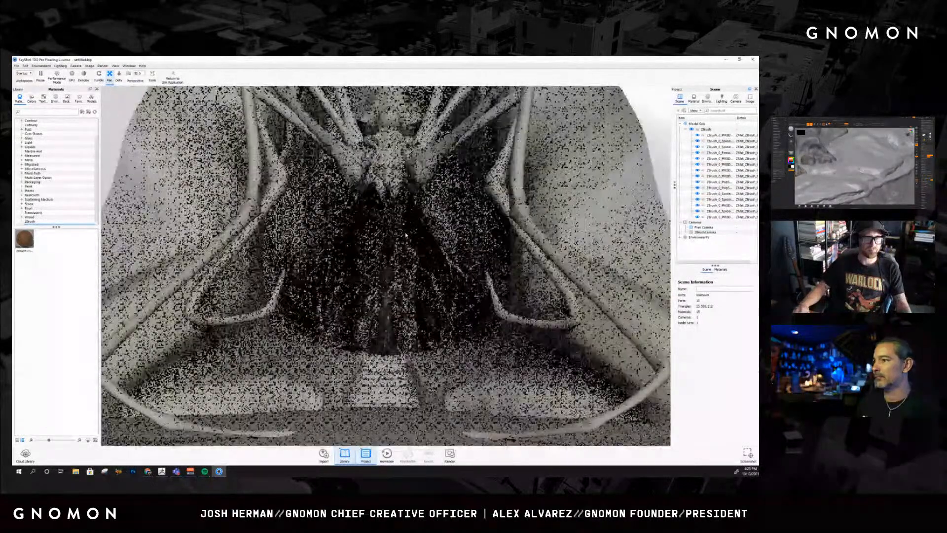
{"action": "left_click", "coordinate": [98, 75]}
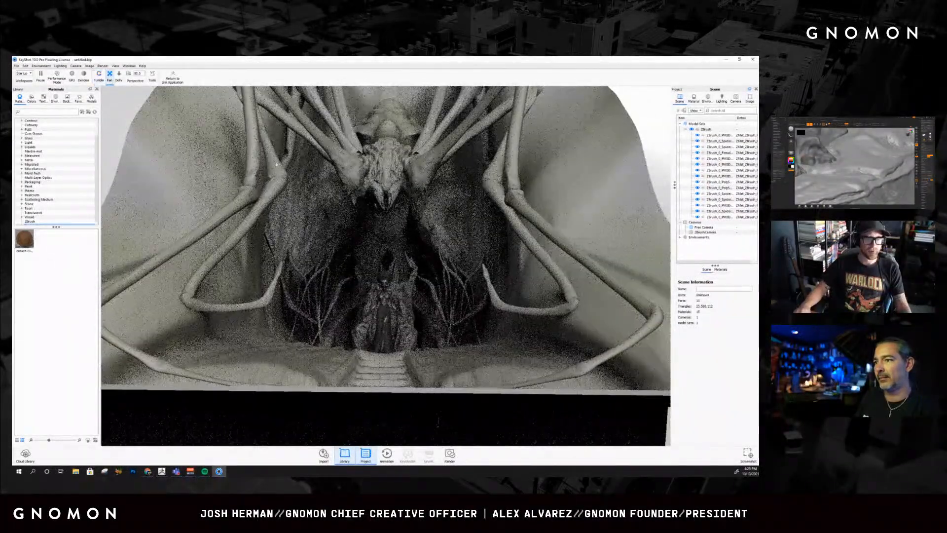
{"action": "left_click", "coordinate": [98, 76]}
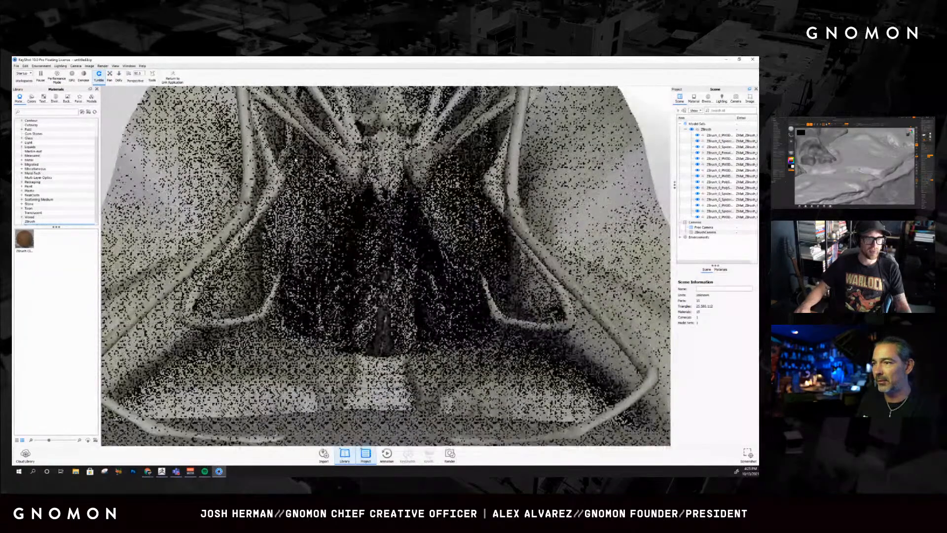
{"action": "left_click", "coordinate": [110, 76]}
{"action": "left_click_drag", "start_coordinate": [384, 207], "coordinate": [390, 224]}
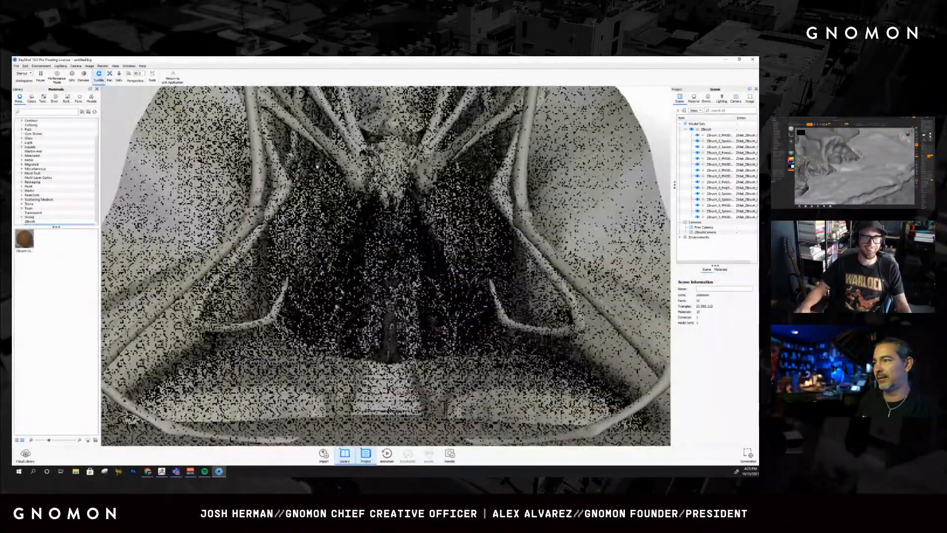
{"action": "left_click_drag", "start_coordinate": [318, 164], "coordinate": [342, 197]}
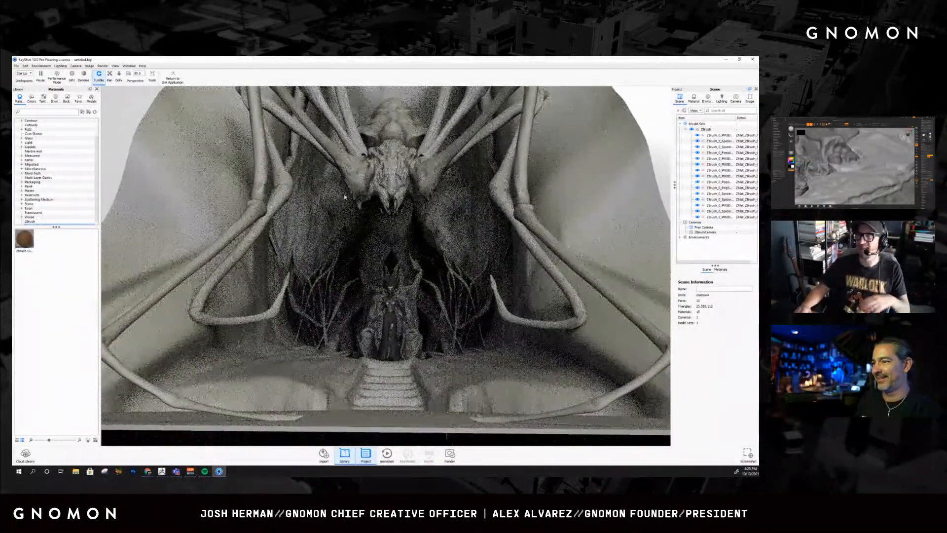
{"action": "scroll", "coordinate": [427, 148], "scroll_direction": "up", "scroll_amount": 3}
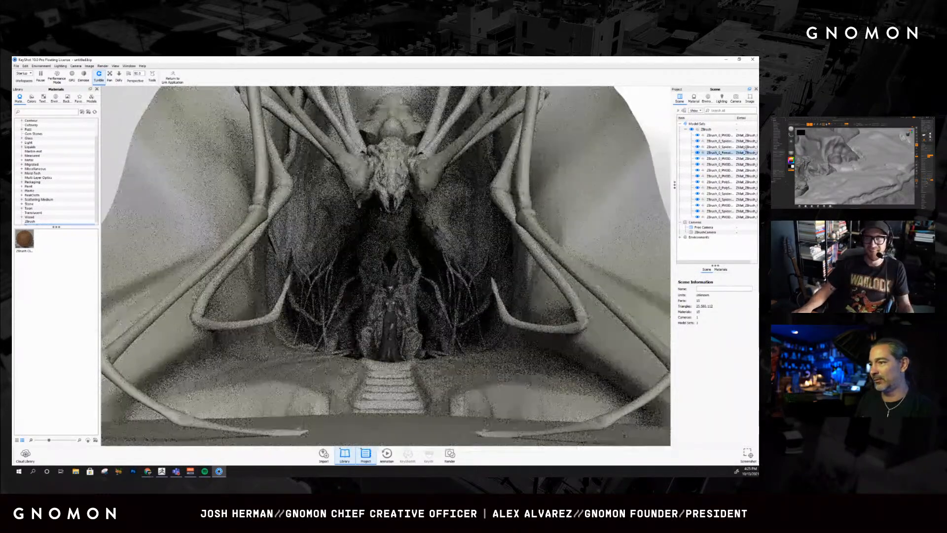
- Set the image resolution to a portrait format of 750 by 1080 px
{"action": "left_click", "coordinate": [750, 99]}
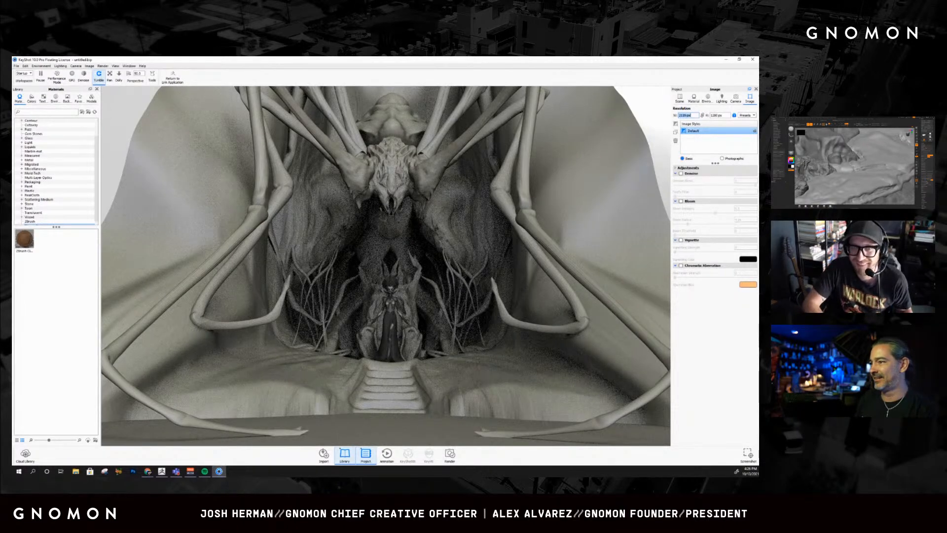
{"action": "type", "text": "1000"}
{"action": "key", "text": "Tab"}
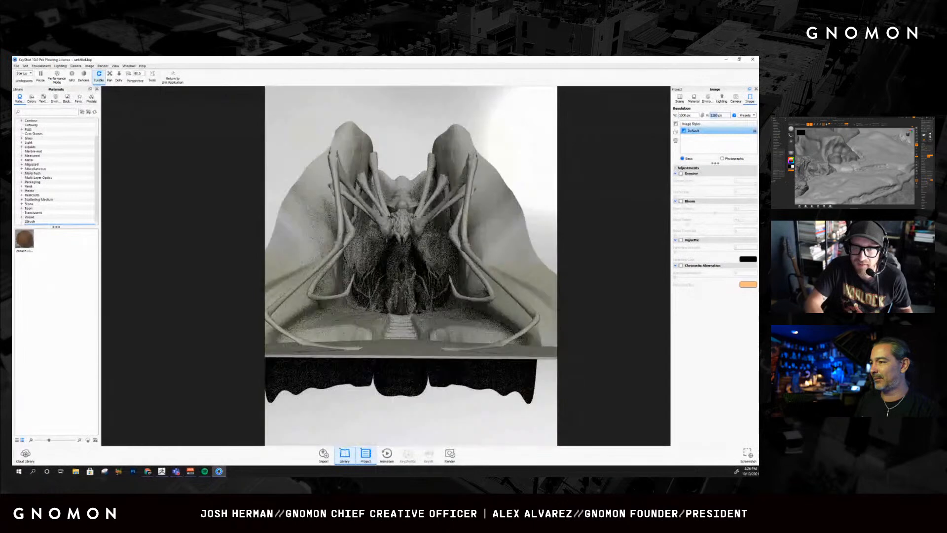
{"action": "type", "text": "1500"}
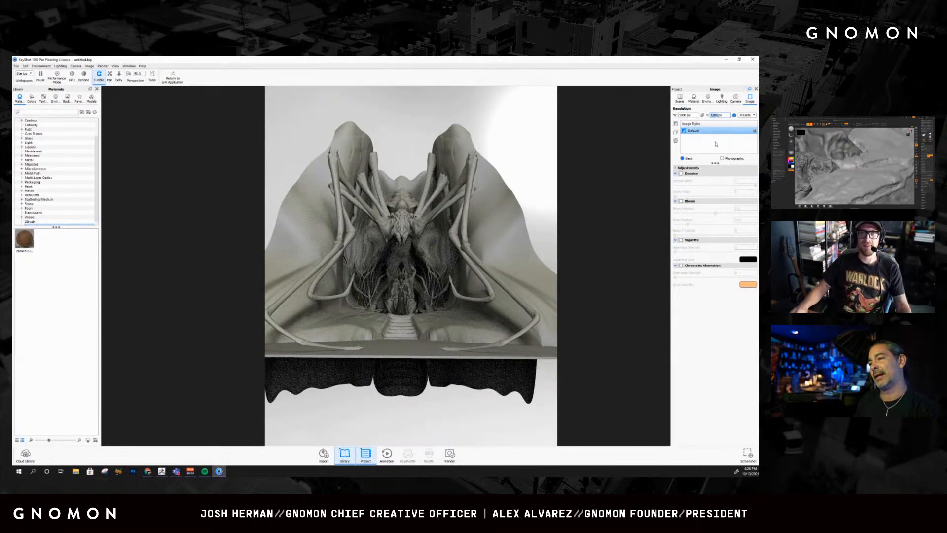
{"action": "type", "text": "750"}
{"action": "key", "text": "Return"}
{"action": "key", "text": "Tab"}
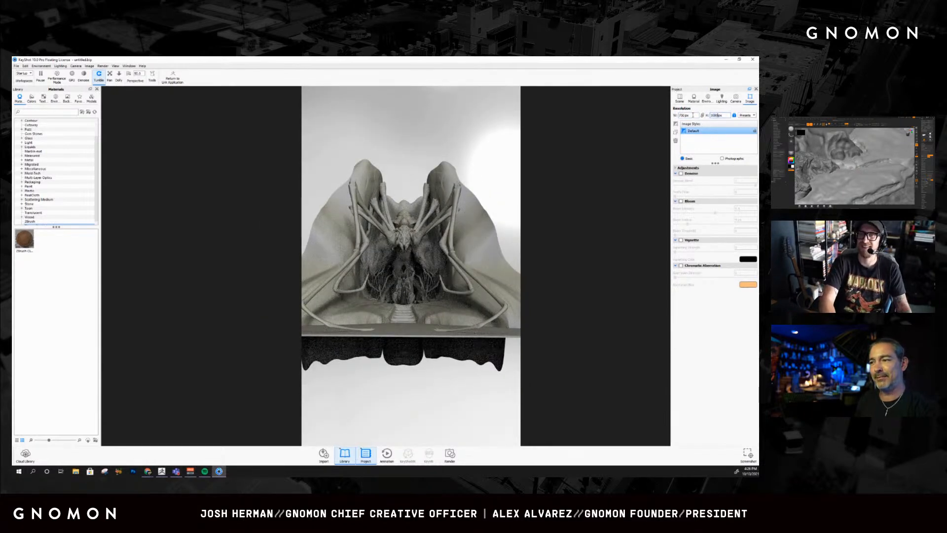
{"action": "type", "text": "1080"}
{"action": "key", "text": "Return"}
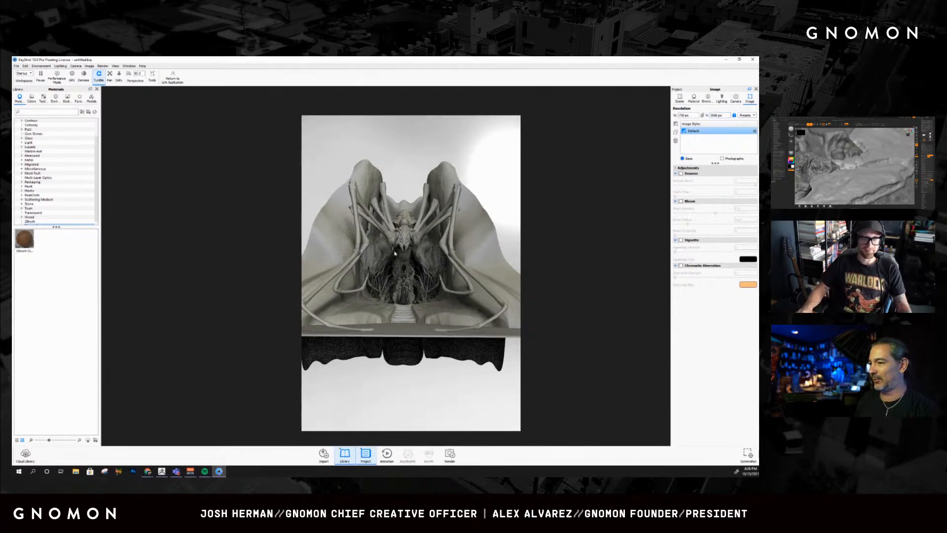
- Frame the spider and throne within the portrait image and adjust the free camera's perspective focal length
{"action": "scroll", "coordinate": [394, 253], "scroll_direction": "up", "scroll_amount": 5}
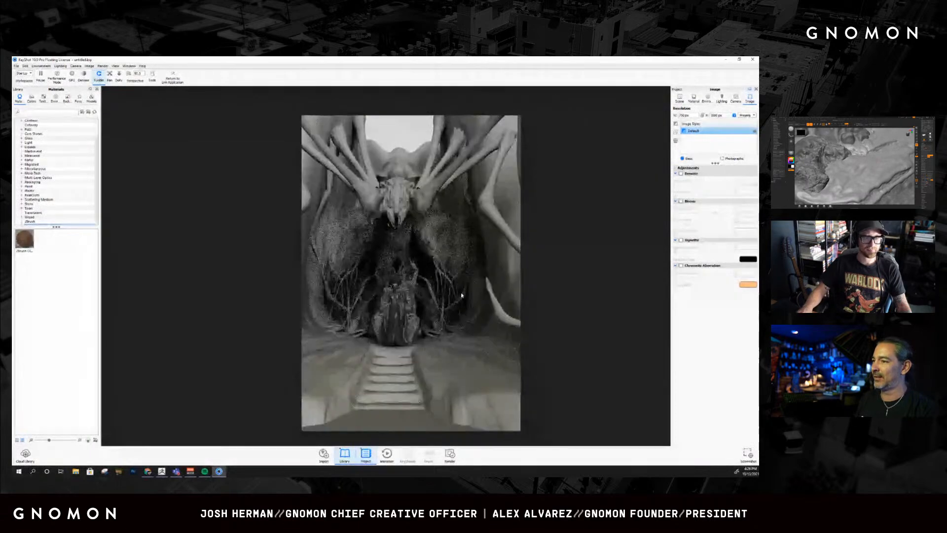
{"action": "middle_click_drag", "start_coordinate": [379, 199], "coordinate": [406, 199]}
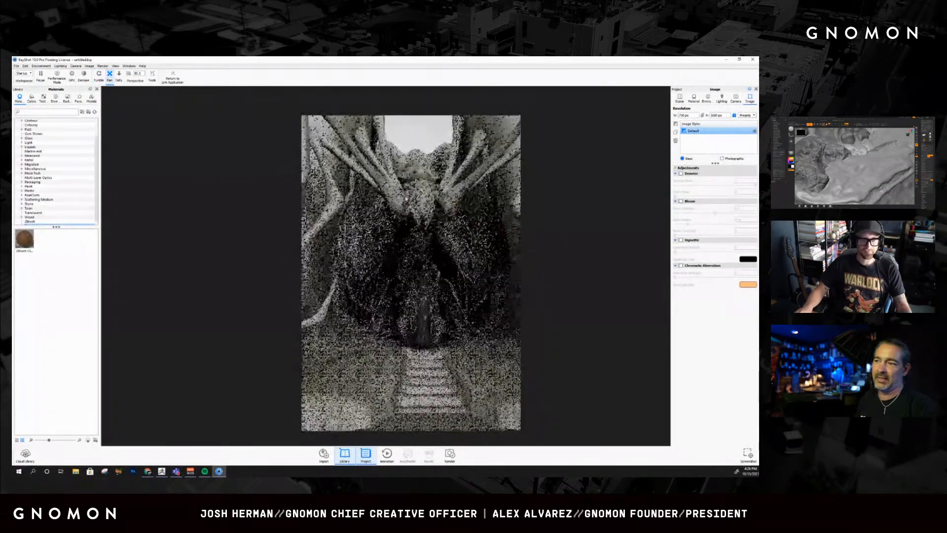
{"action": "scroll", "coordinate": [394, 198], "scroll_direction": "down", "scroll_amount": 3}
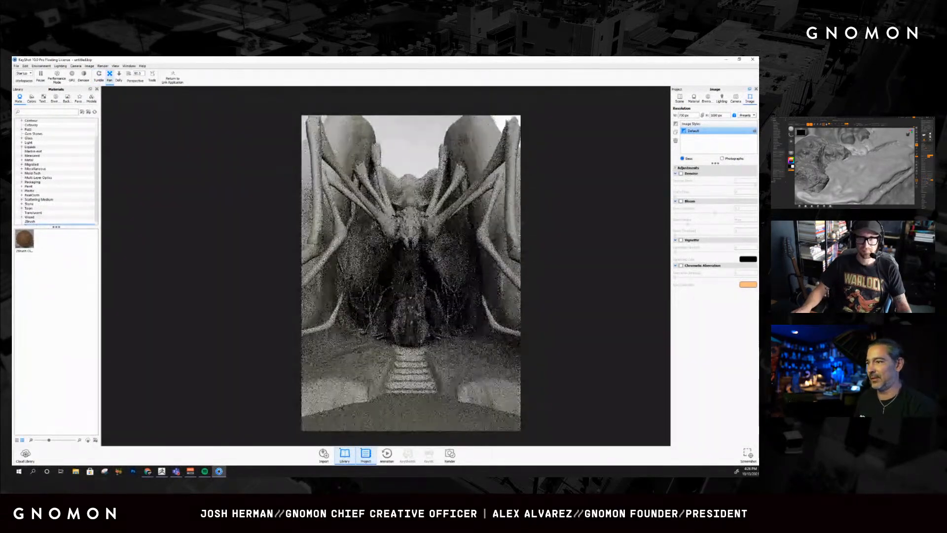
{"action": "left_click", "coordinate": [734, 98]}
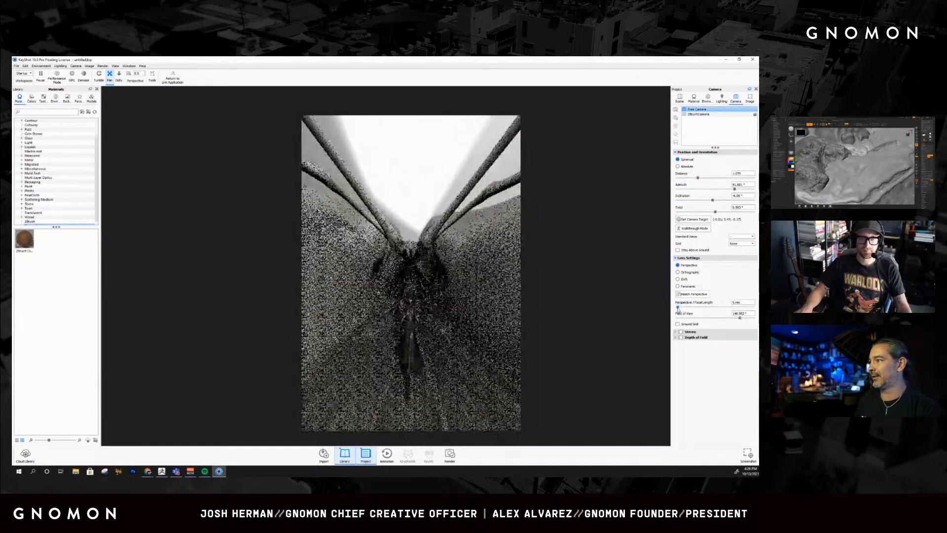
{"action": "mouse_move", "coordinate": [685, 311]}
{"action": "left_mouse_down"}
{"action": "mouse_move", "coordinate": [746, 305]}
{"action": "mouse_move", "coordinate": [701, 303]}
{"action": "left_mouse_up"}
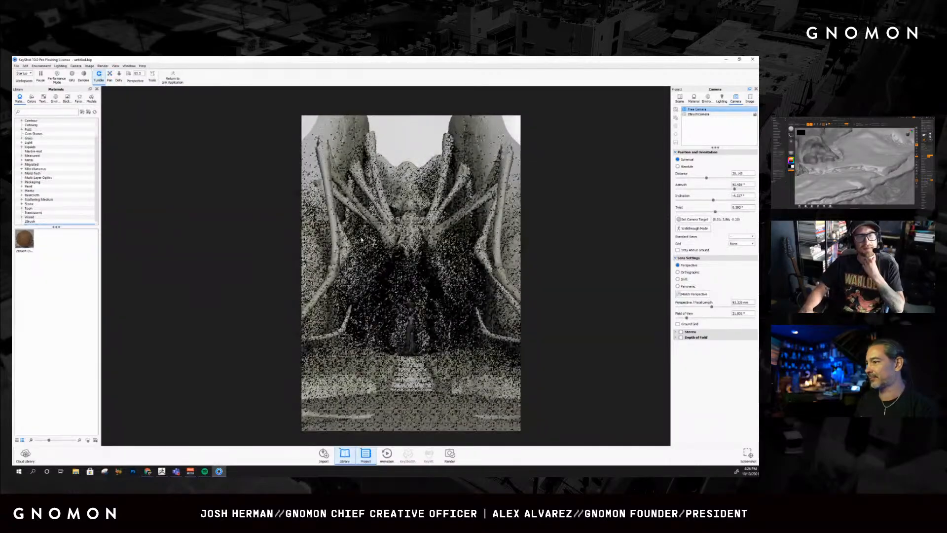
- From a high overhead view, select the flat ground plane part and translate it back along Z beneath the canyon with the Move Tool
{"action": "left_click_drag", "start_coordinate": [357, 224], "coordinate": [405, 342]}
{"action": "scroll", "coordinate": [404, 306], "scroll_direction": "down", "scroll_amount": 8}
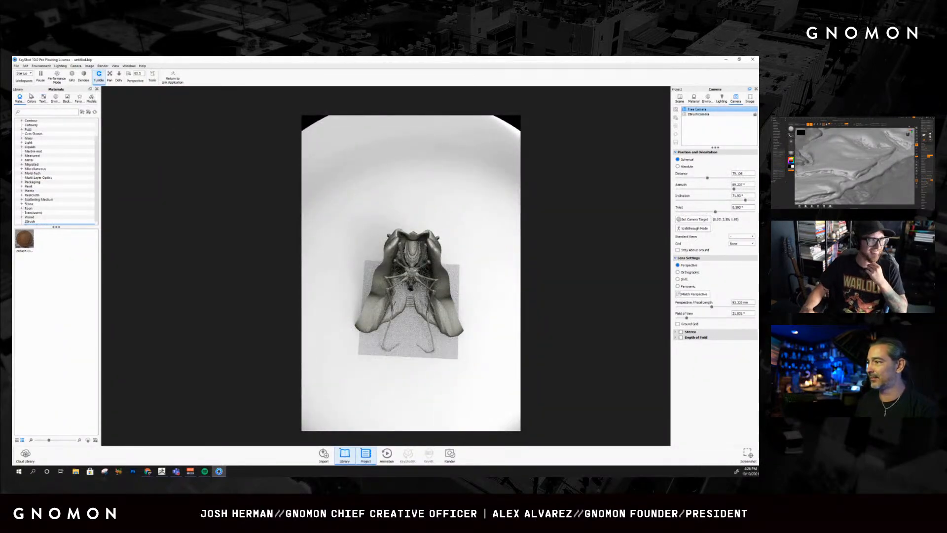
{"action": "left_click", "coordinate": [681, 99]}
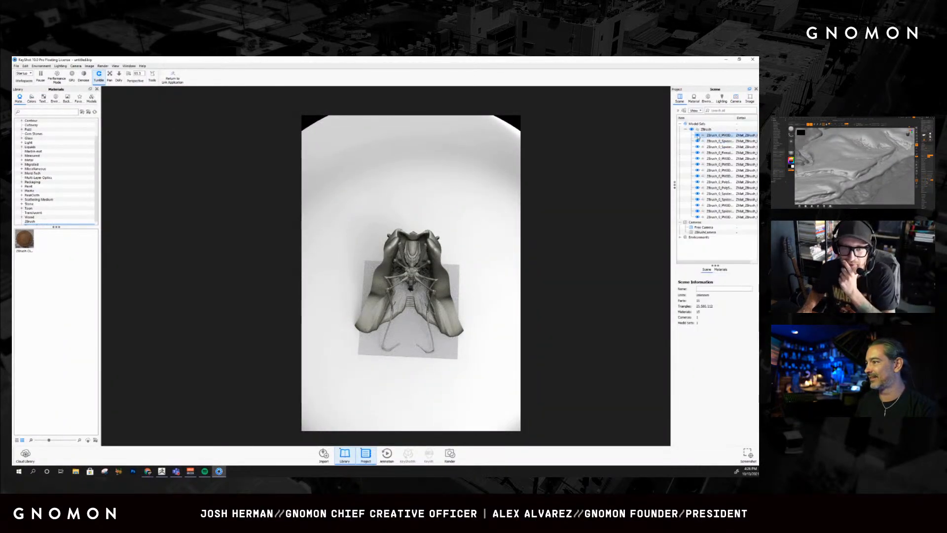
{"action": "left_click", "coordinate": [700, 217]}
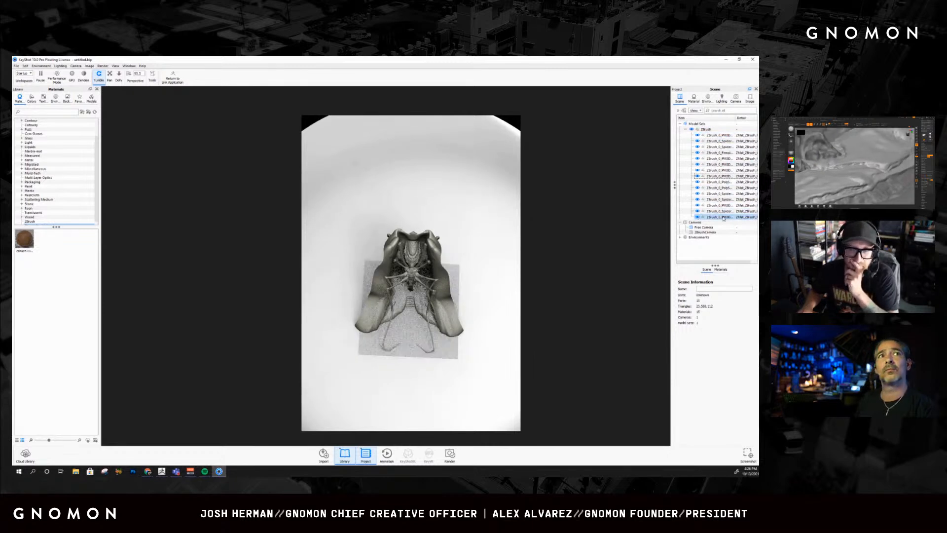
{"action": "left_click", "coordinate": [715, 269]}
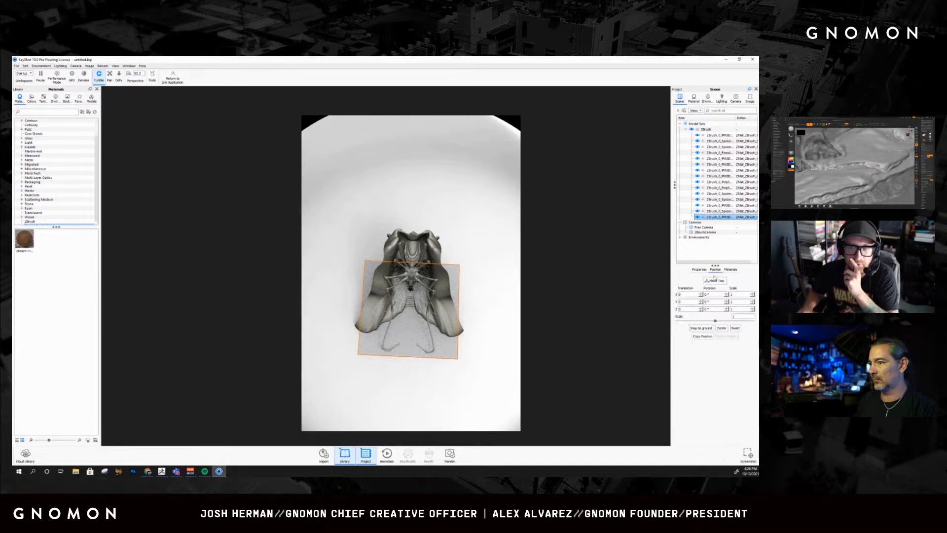
{"action": "left_click", "coordinate": [714, 281]}
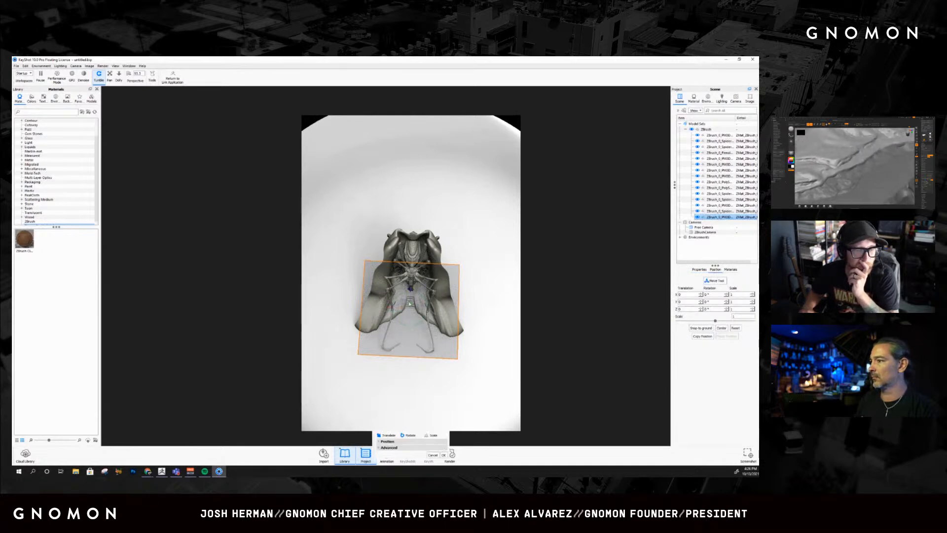
{"action": "left_click_drag", "start_coordinate": [412, 291], "coordinate": [413, 273]}
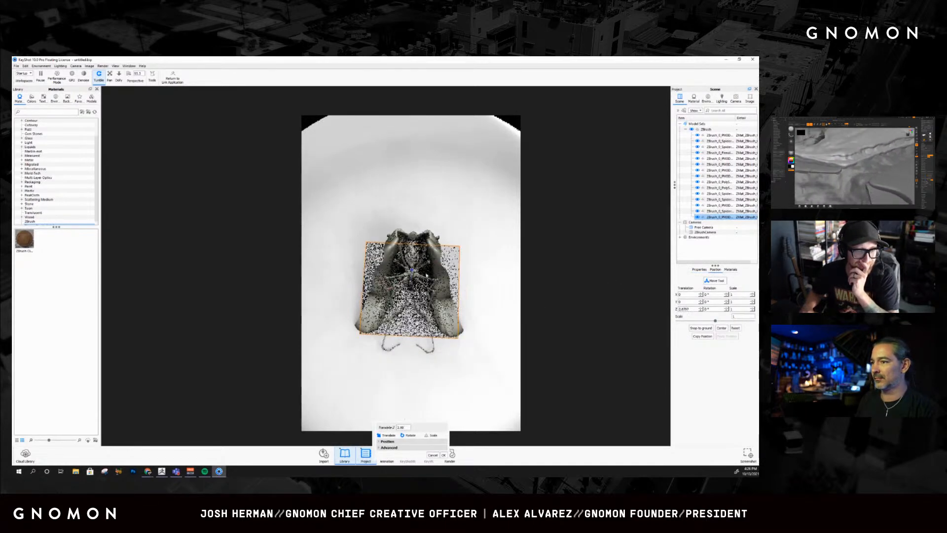
{"action": "left_click_drag", "start_coordinate": [412, 267], "coordinate": [413, 258]}
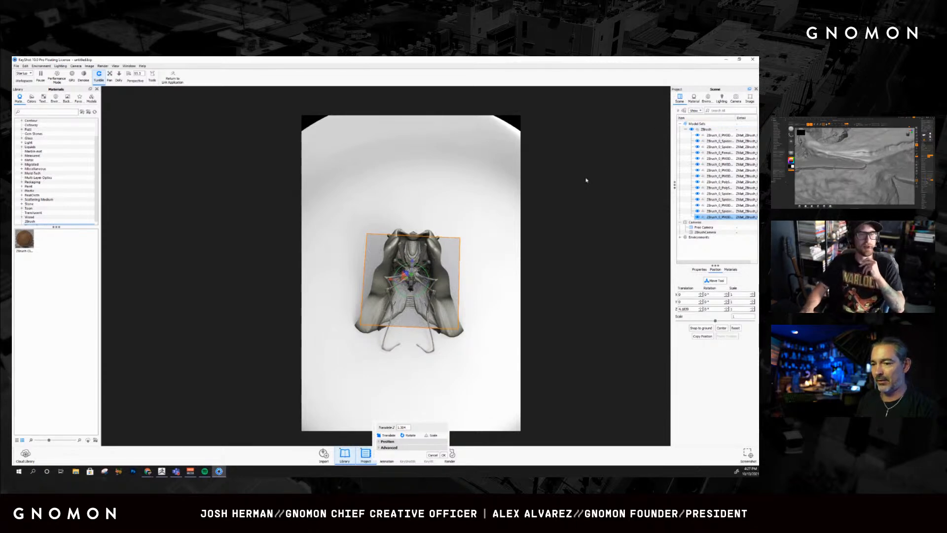
- Lower the ground plane along Y below the base of the stairs and adjust its Z position with the Move Tool
{"action": "left_click_drag", "start_coordinate": [413, 320], "coordinate": [419, 254]}
{"action": "scroll", "coordinate": [418, 254], "scroll_direction": "down", "scroll_amount": 5}
{"action": "scroll", "coordinate": [418, 254], "scroll_direction": "up", "scroll_amount": 8}
{"action": "scroll", "coordinate": [418, 254], "scroll_direction": "up", "scroll_amount": 6}
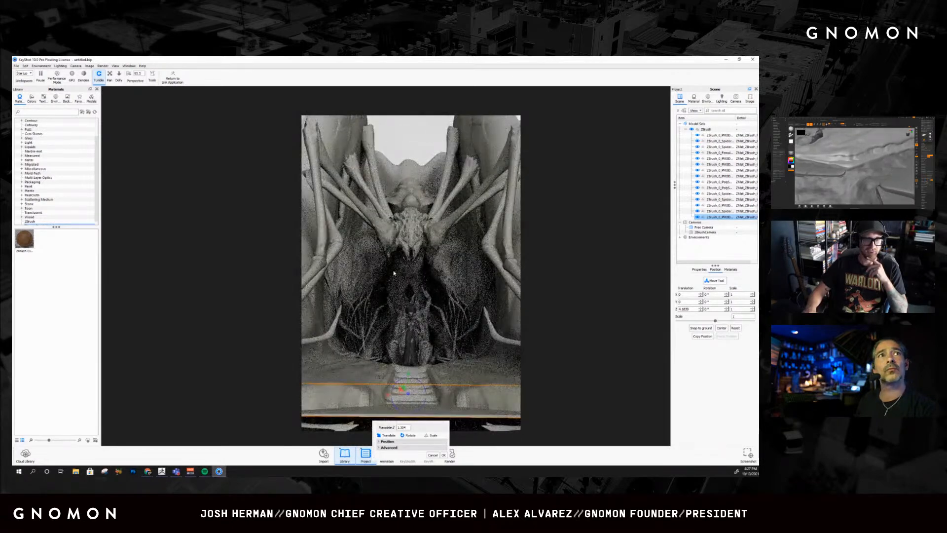
{"action": "mouse_move", "coordinate": [417, 256]}
{"action": "left_mouse_down"}
{"action": "mouse_move", "coordinate": [402, 250]}
{"action": "mouse_move", "coordinate": [448, 274]}
{"action": "mouse_move", "coordinate": [447, 297]}
{"action": "mouse_move", "coordinate": [412, 269]}
{"action": "mouse_move", "coordinate": [427, 227]}
{"action": "mouse_move", "coordinate": [420, 255]}
{"action": "left_mouse_up"}
{"action": "scroll", "coordinate": [448, 277], "scroll_direction": "up", "scroll_amount": 5}
{"action": "scroll", "coordinate": [449, 276], "scroll_direction": "down", "scroll_amount": 8}
{"action": "left_click_drag", "start_coordinate": [489, 368], "coordinate": [481, 318]}
{"action": "left_click_drag", "start_coordinate": [424, 324], "coordinate": [430, 361]}
{"action": "left_click_drag", "start_coordinate": [475, 315], "coordinate": [463, 363]}
{"action": "left_click_drag", "start_coordinate": [438, 315], "coordinate": [459, 310]}
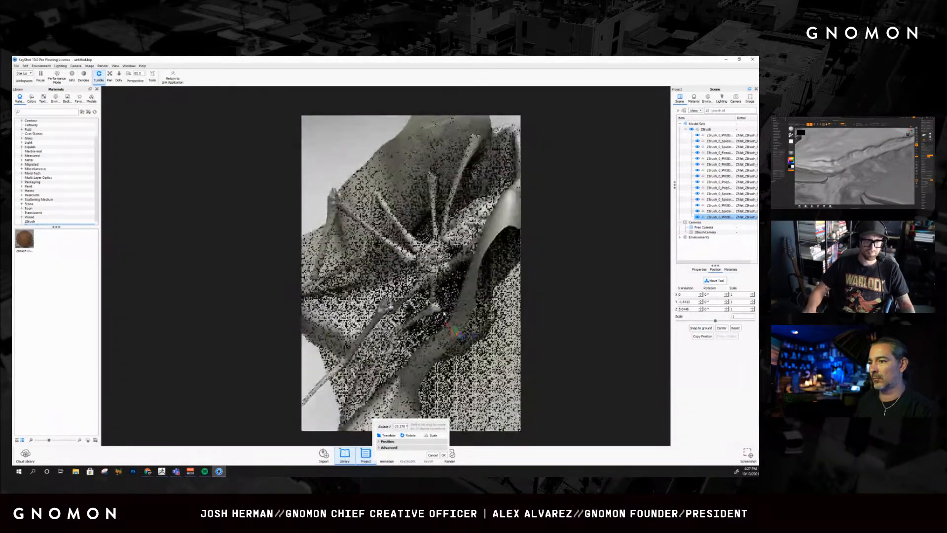
{"action": "left_click_drag", "start_coordinate": [475, 345], "coordinate": [501, 312]}
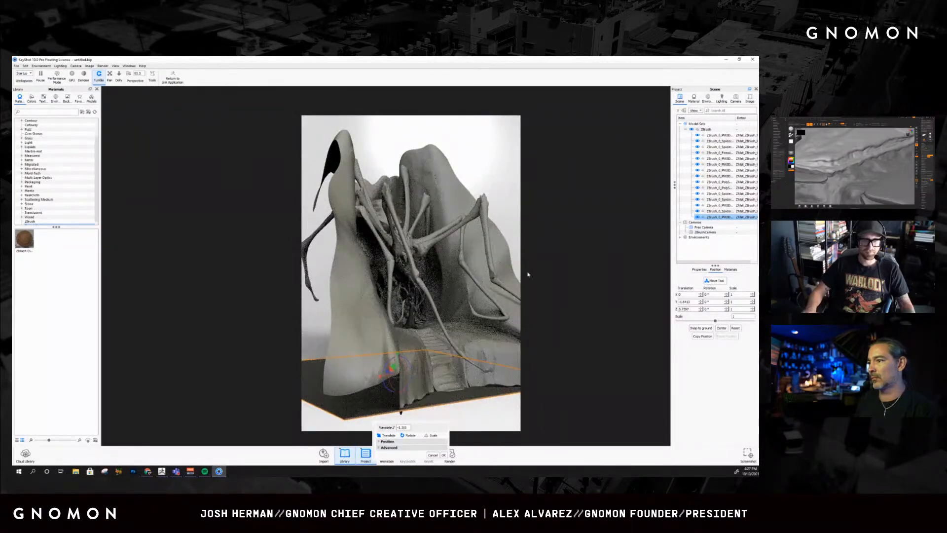
- Reframe the portrait image frontally so the staircase leads up to the throne and spider
{"action": "left_click_drag", "start_coordinate": [497, 214], "coordinate": [508, 292]}
{"action": "left_click_drag", "start_coordinate": [417, 134], "coordinate": [428, 193]}
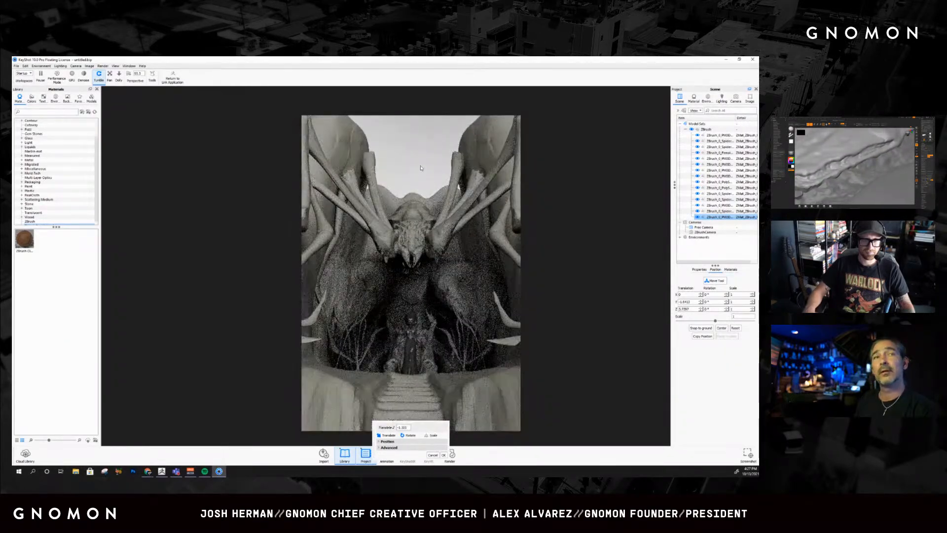
{"action": "middle_click_drag", "start_coordinate": [413, 212], "coordinate": [464, 236]}
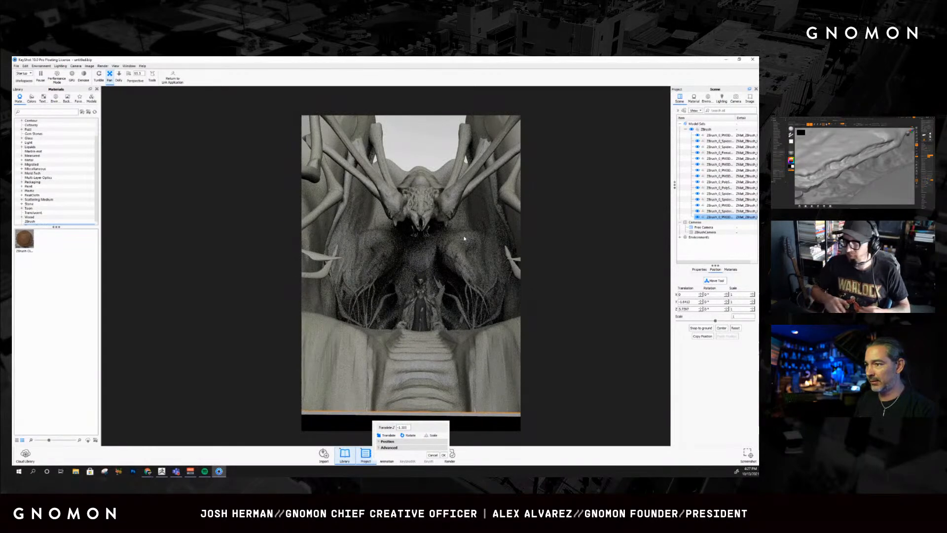
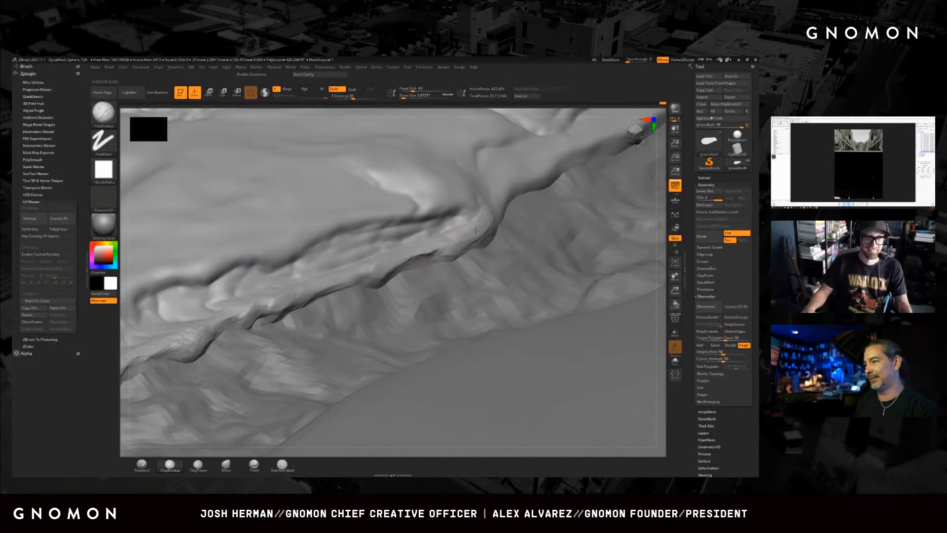
- In ZBrush, roughen the rim of the canyon's ground ledge with short ClayBuildup strokes
{"action": "left_click_drag", "start_coordinate": [488, 216], "coordinate": [440, 248]}
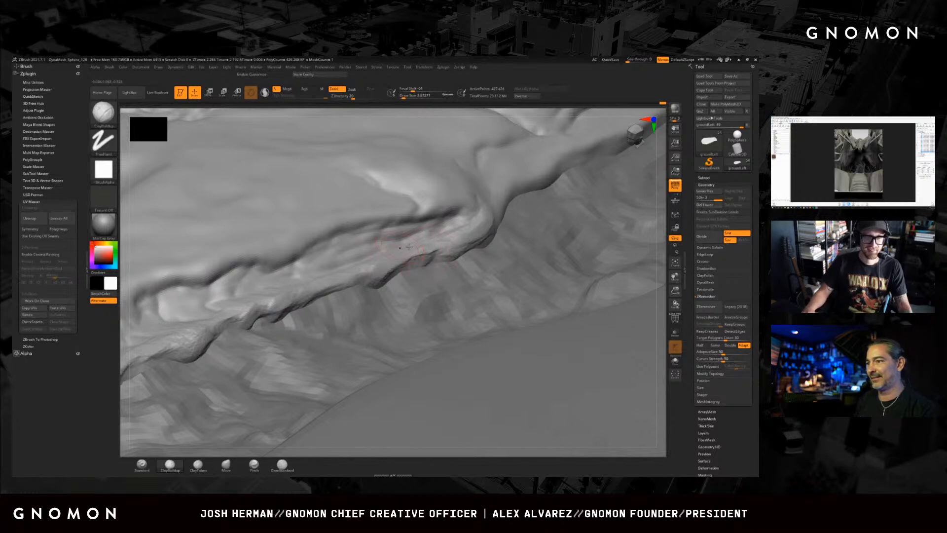
{"action": "left_click_drag", "start_coordinate": [403, 249], "coordinate": [423, 240]}
{"action": "mouse_move", "coordinate": [474, 224]}
{"action": "left_mouse_down"}
{"action": "mouse_move", "coordinate": [452, 234]}
{"action": "mouse_move", "coordinate": [469, 227]}
{"action": "left_mouse_up"}
{"action": "mouse_move", "coordinate": [476, 267]}
{"action": "right_mouse_down"}
{"action": "mouse_move", "coordinate": [417, 302]}
{"action": "mouse_move", "coordinate": [425, 282]}
{"action": "mouse_move", "coordinate": [412, 304]}
{"action": "mouse_move", "coordinate": [425, 284]}
{"action": "mouse_move", "coordinate": [437, 301]}
{"action": "mouse_move", "coordinate": [468, 276]}
{"action": "mouse_move", "coordinate": [429, 313]}
{"action": "mouse_move", "coordinate": [377, 311]}
{"action": "mouse_move", "coordinate": [406, 326]}
{"action": "mouse_move", "coordinate": [419, 316]}
{"action": "mouse_move", "coordinate": [401, 257]}
{"action": "right_mouse_up"}
- Reduce the ClayBuildup draw size and carve chipped rock into the smooth bend of the ledge's rim
{"action": "key", "text": "space"}
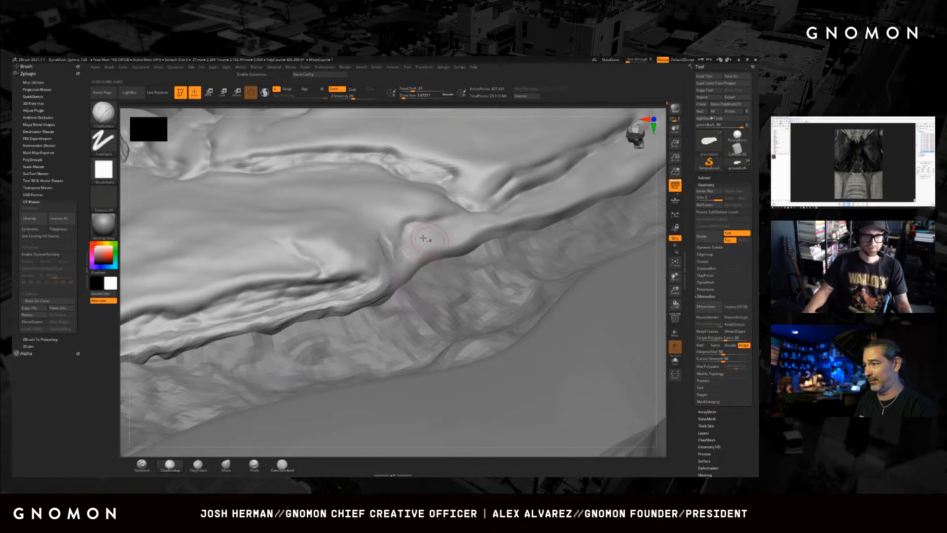
{"action": "right_click_drag", "start_coordinate": [448, 256], "coordinate": [410, 246]}
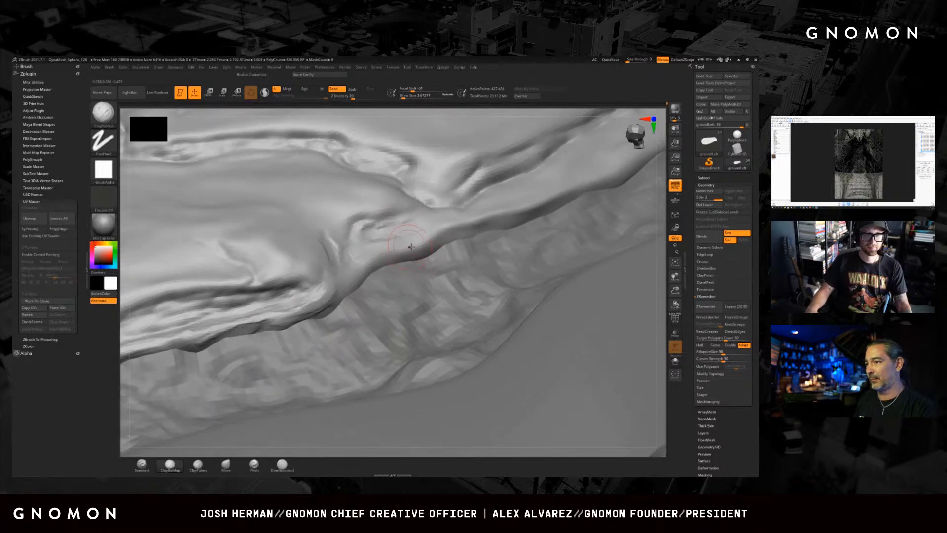
{"action": "key", "text": "s"}
{"action": "mouse_move", "coordinate": [412, 245]}
{"action": "left_mouse_down"}
{"action": "mouse_move", "coordinate": [430, 233]}
{"action": "mouse_move", "coordinate": [417, 241]}
{"action": "left_mouse_up"}
{"action": "key", "text": "s"}
{"action": "key", "text": "s"}
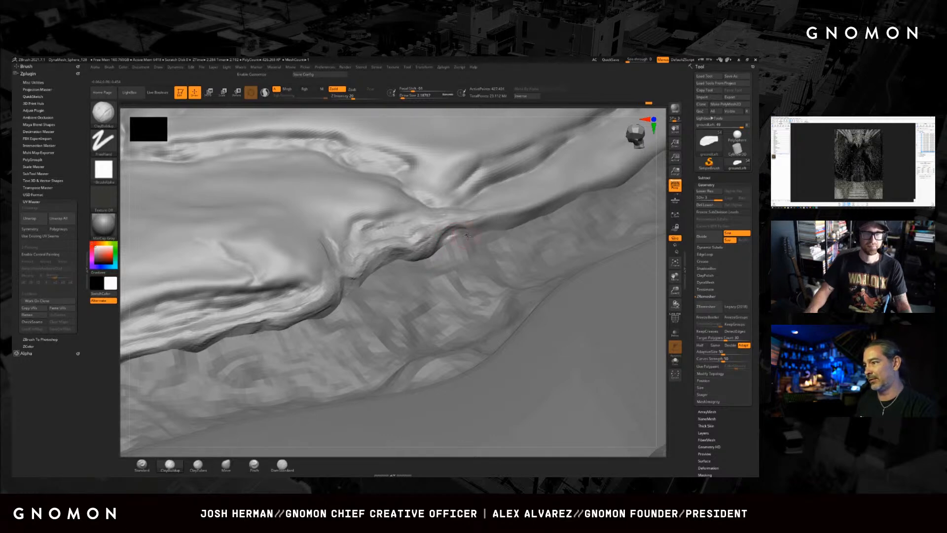
{"action": "right_click_drag", "start_coordinate": [523, 221], "coordinate": [424, 271], "text": "alt"}
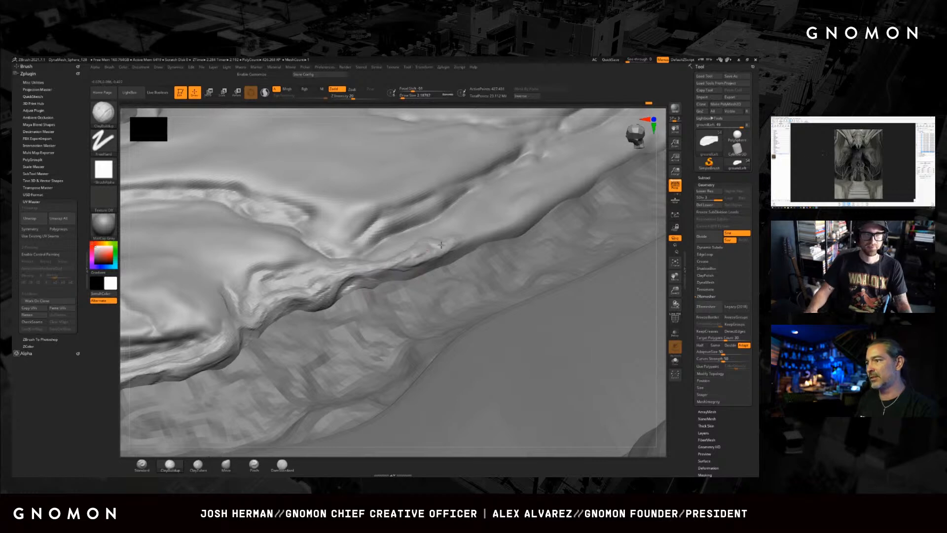
- Sculpt jagged notches and small overhangs along the next stretch of the ledge's lower edge with ClayBuildup
{"action": "mouse_move", "coordinate": [430, 264]}
{"action": "right_mouse_down"}
{"action": "mouse_move", "coordinate": [437, 252]}
{"action": "mouse_move", "coordinate": [418, 272]}
{"action": "mouse_move", "coordinate": [427, 257]}
{"action": "right_mouse_up"}
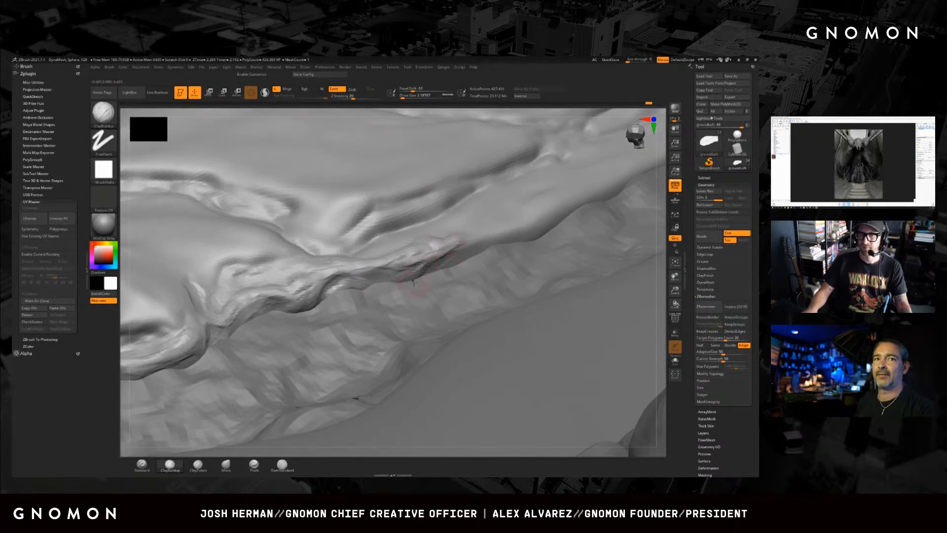
{"action": "mouse_move", "coordinate": [413, 287]}
{"action": "right_mouse_down"}
{"action": "mouse_move", "coordinate": [438, 229]}
{"action": "mouse_move", "coordinate": [414, 278]}
{"action": "mouse_move", "coordinate": [437, 271]}
{"action": "mouse_move", "coordinate": [390, 301]}
{"action": "mouse_move", "coordinate": [402, 280]}
{"action": "mouse_move", "coordinate": [395, 271]}
{"action": "mouse_move", "coordinate": [413, 279]}
{"action": "mouse_move", "coordinate": [410, 291]}
{"action": "mouse_move", "coordinate": [410, 262]}
{"action": "mouse_move", "coordinate": [431, 284]}
{"action": "mouse_move", "coordinate": [397, 314]}
{"action": "mouse_move", "coordinate": [410, 296]}
{"action": "mouse_move", "coordinate": [444, 301]}
{"action": "mouse_move", "coordinate": [354, 326]}
{"action": "mouse_move", "coordinate": [380, 302]}
{"action": "right_mouse_up"}
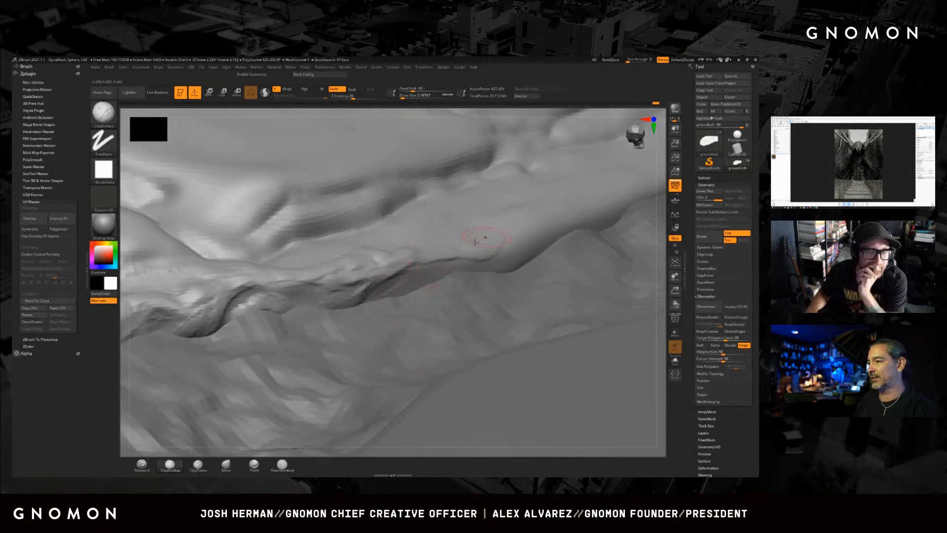
{"action": "right_click_drag", "start_coordinate": [444, 250], "coordinate": [467, 231]}
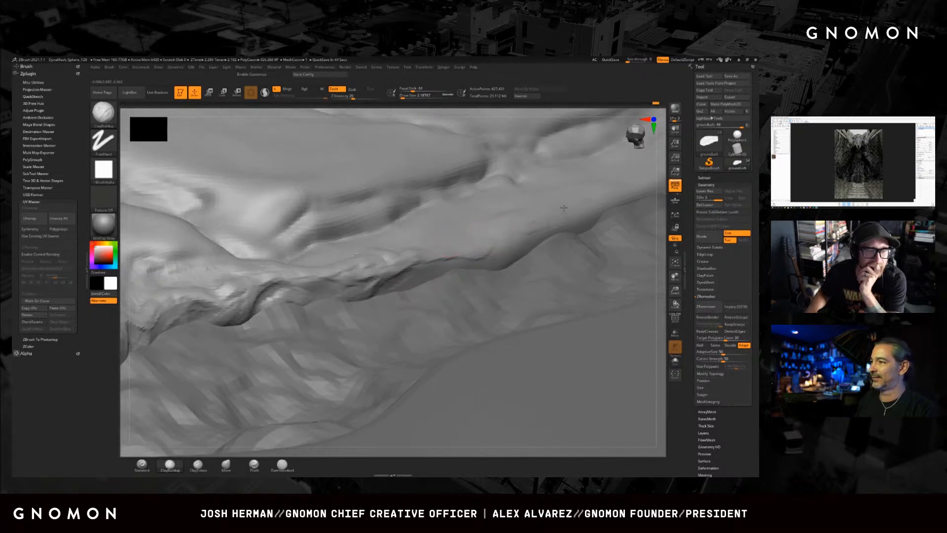
{"action": "right_click_drag", "start_coordinate": [492, 237], "coordinate": [444, 264]}
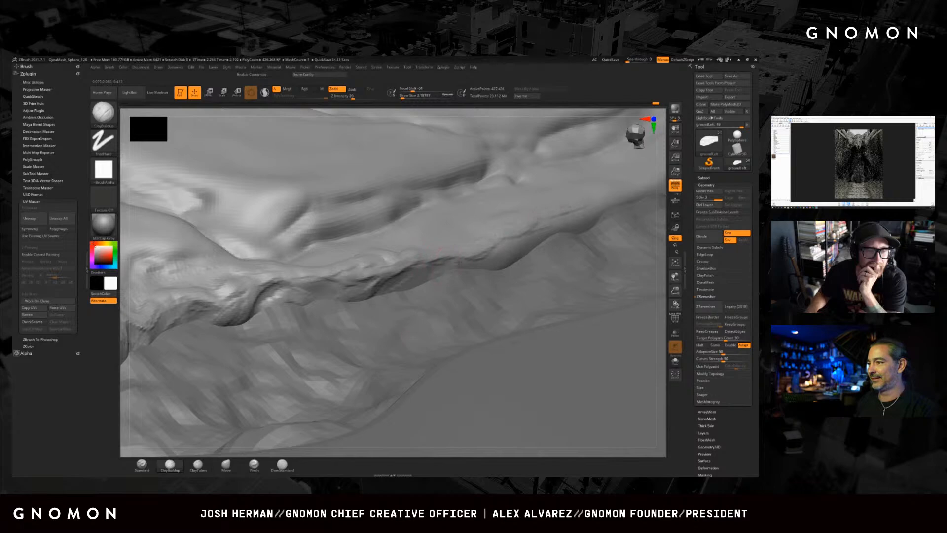
{"action": "left_click_drag", "start_coordinate": [397, 284], "coordinate": [494, 267]}
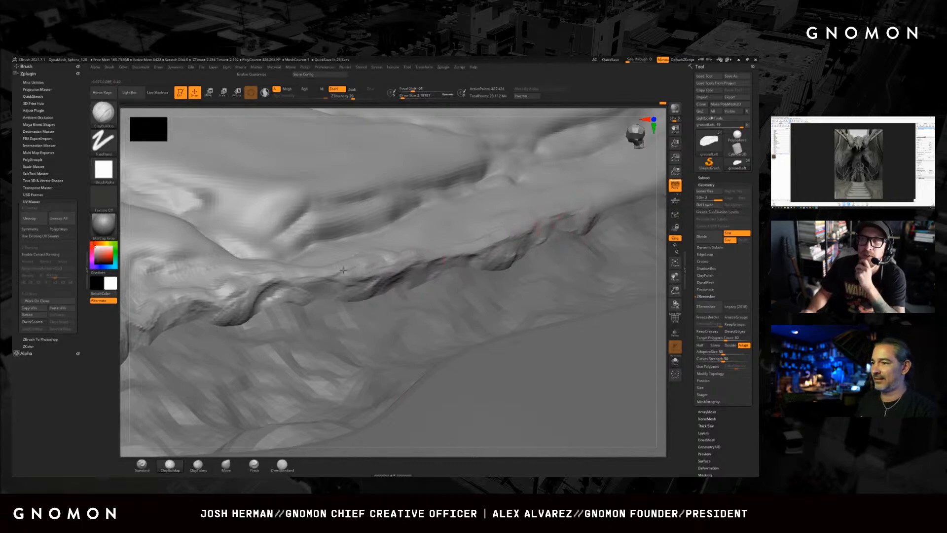
- Shrink the ClayBuildup brush further and add fine rock layering to the ledge's top surface just above the chipped rim
{"action": "mouse_move", "coordinate": [340, 308]}
{"action": "right_mouse_down"}
{"action": "mouse_move", "coordinate": [287, 291]}
{"action": "mouse_move", "coordinate": [296, 281]}
{"action": "mouse_move", "coordinate": [416, 292]}
{"action": "mouse_move", "coordinate": [405, 319]}
{"action": "right_mouse_up"}
{"action": "key", "text": "space"}
{"action": "left_click_drag", "start_coordinate": [482, 247], "coordinate": [473, 246]}
{"action": "key", "text": "s"}
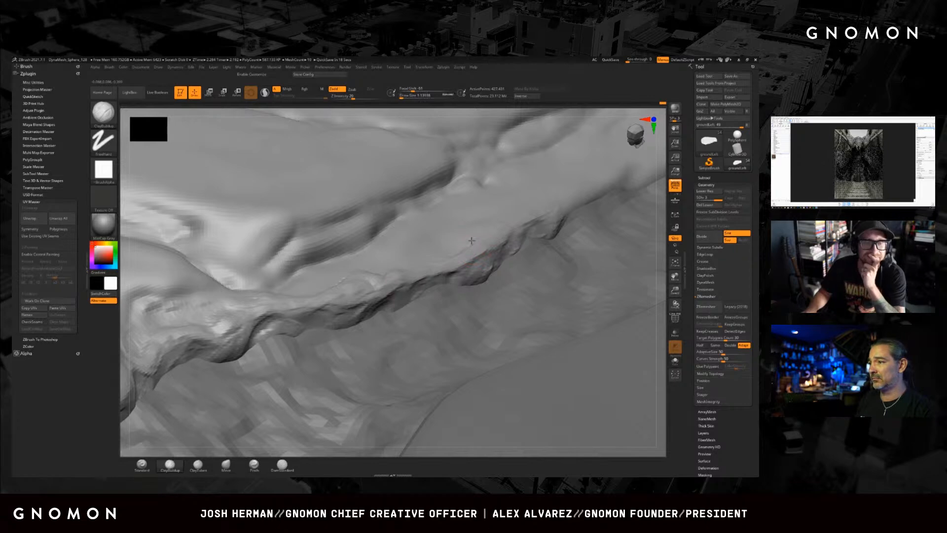
{"action": "right_click_drag", "start_coordinate": [467, 248], "coordinate": [471, 231], "text": "ctrl"}
{"action": "key", "text": "s"}
{"action": "left_click_drag", "start_coordinate": [480, 227], "coordinate": [467, 227]}
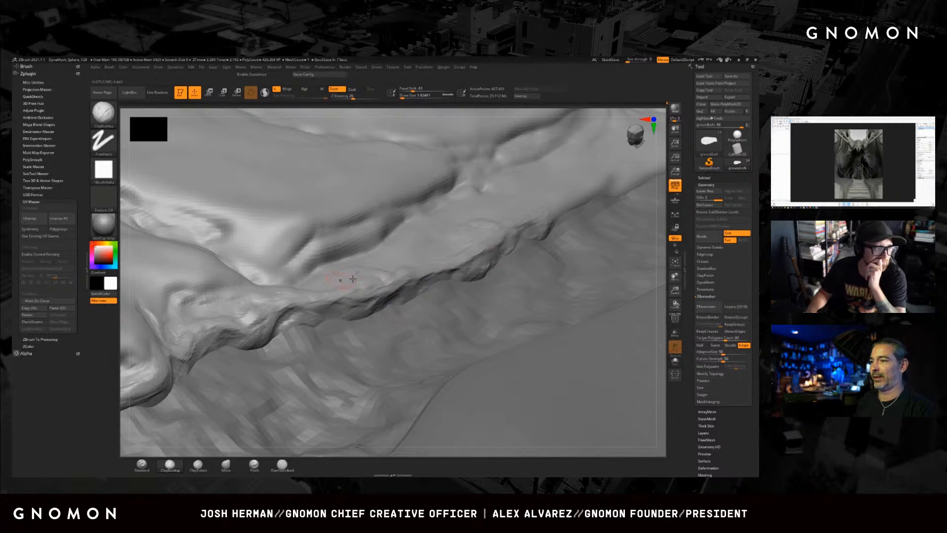
- Start roughening the next smooth section of the ledge's rim, where it bends outward, with small ClayBuildup strokes
{"action": "right_click_drag", "start_coordinate": [502, 228], "coordinate": [411, 276], "text": "alt"}
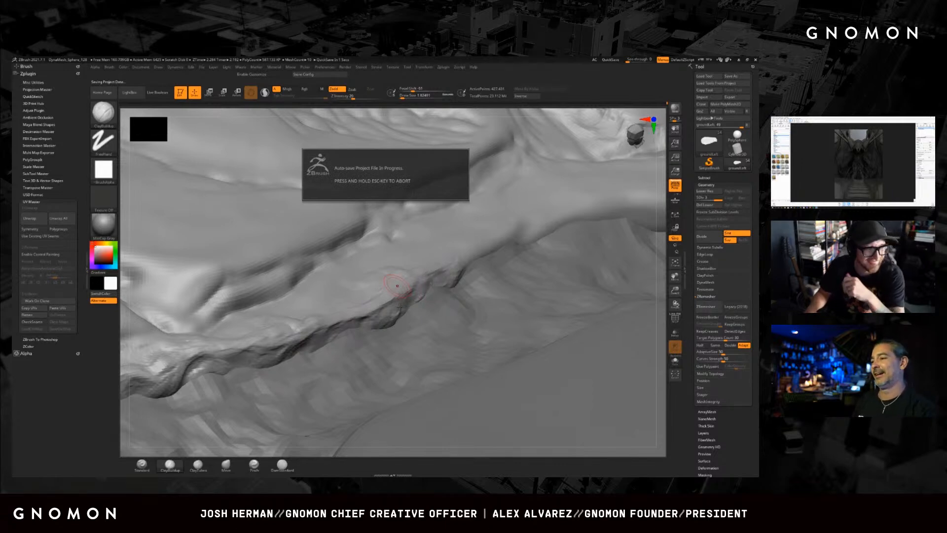
{"action": "right_click", "coordinate": [466, 269]}
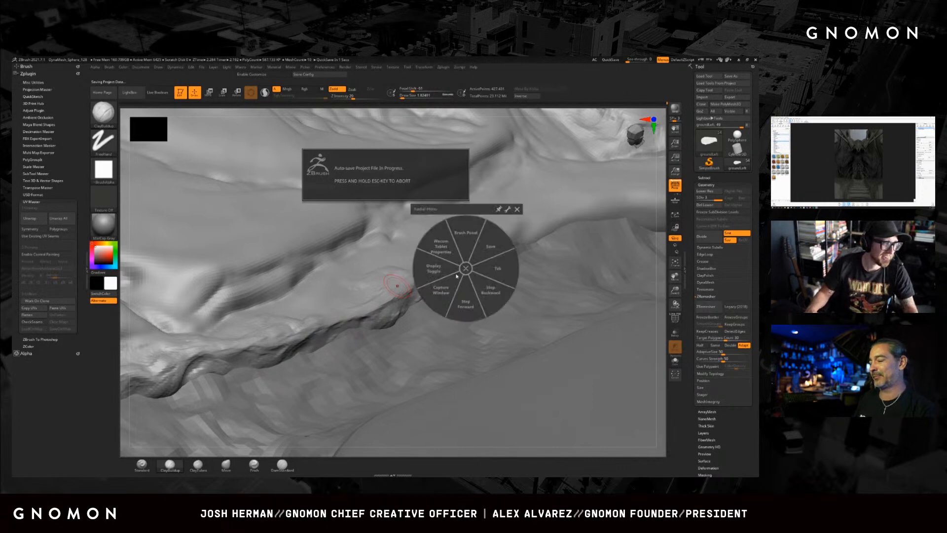
{"action": "left_click", "coordinate": [518, 210]}
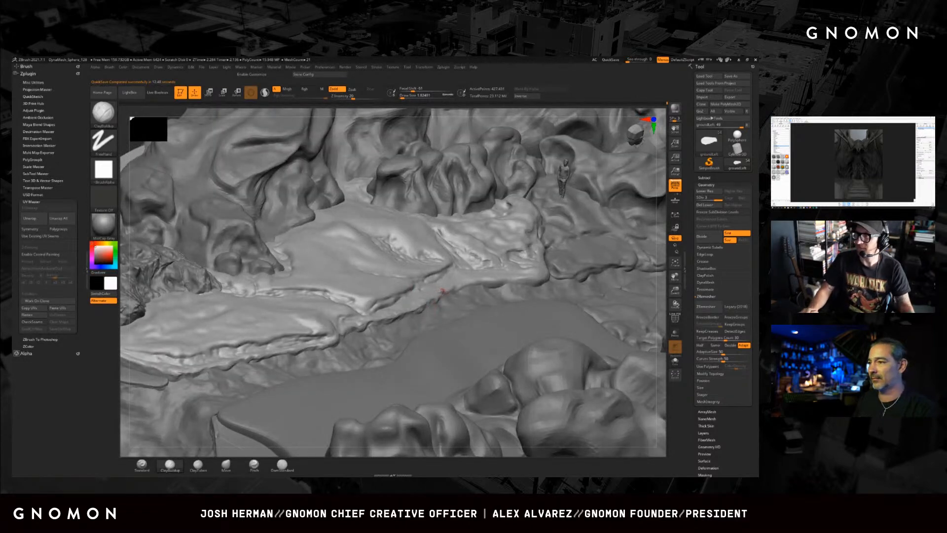
{"action": "mouse_move", "coordinate": [433, 291]}
{"action": "right_mouse_down"}
{"action": "mouse_move", "coordinate": [444, 269]}
{"action": "mouse_move", "coordinate": [429, 287]}
{"action": "mouse_move", "coordinate": [459, 321]}
{"action": "mouse_move", "coordinate": [469, 292]}
{"action": "mouse_move", "coordinate": [468, 328]}
{"action": "mouse_move", "coordinate": [426, 286]}
{"action": "mouse_move", "coordinate": [473, 312]}
{"action": "right_mouse_up"}
{"action": "mouse_move", "coordinate": [423, 266]}
{"action": "right_mouse_down", "text": "ctrl"}
{"action": "mouse_move", "coordinate": [425, 296]}
{"action": "mouse_move", "coordinate": [392, 270]}
{"action": "mouse_move", "coordinate": [365, 267]}
{"action": "right_mouse_up", "text": "ctrl"}
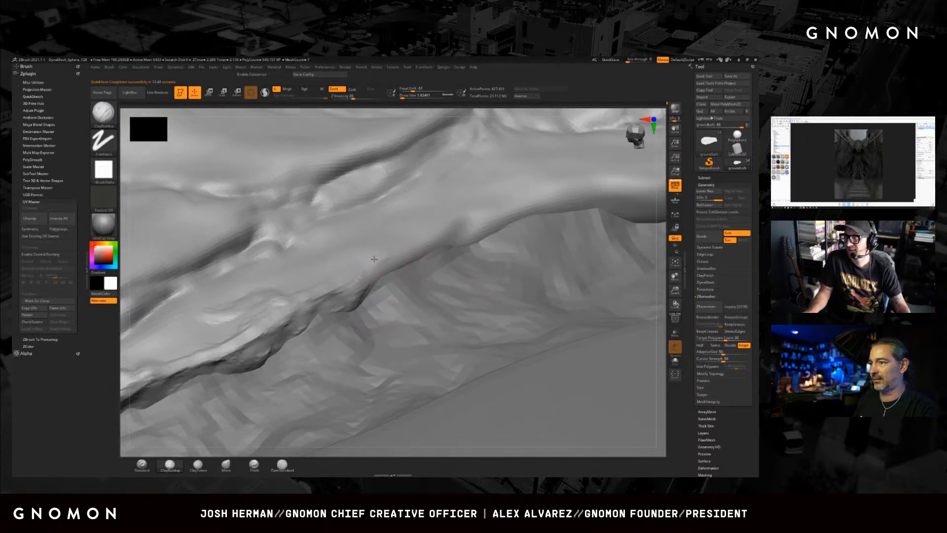
{"action": "left_click_drag", "start_coordinate": [471, 213], "coordinate": [484, 213]}
{"action": "left_click_drag", "start_coordinate": [411, 240], "coordinate": [403, 244]}
{"action": "right_click_drag", "start_coordinate": [391, 247], "coordinate": [393, 239]}
{"action": "left_click_drag", "start_coordinate": [400, 239], "coordinate": [433, 245]}
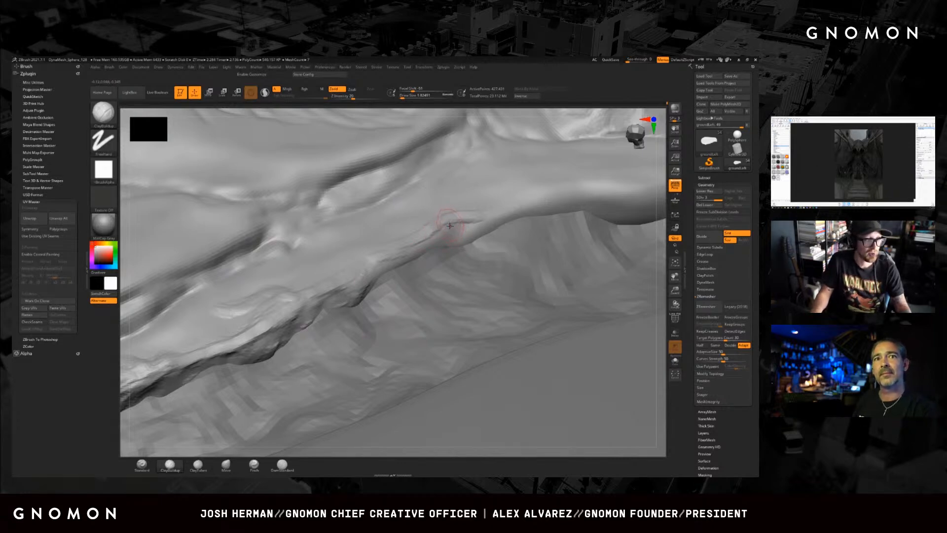
- Chip the outward-bending rim into broken rock and build up a rough ridge on the ledge surface beside it
{"action": "mouse_move", "coordinate": [453, 228]}
{"action": "right_mouse_down", "text": "alt"}
{"action": "mouse_move", "coordinate": [438, 232]}
{"action": "mouse_move", "coordinate": [472, 222]}
{"action": "right_mouse_up", "text": "alt"}
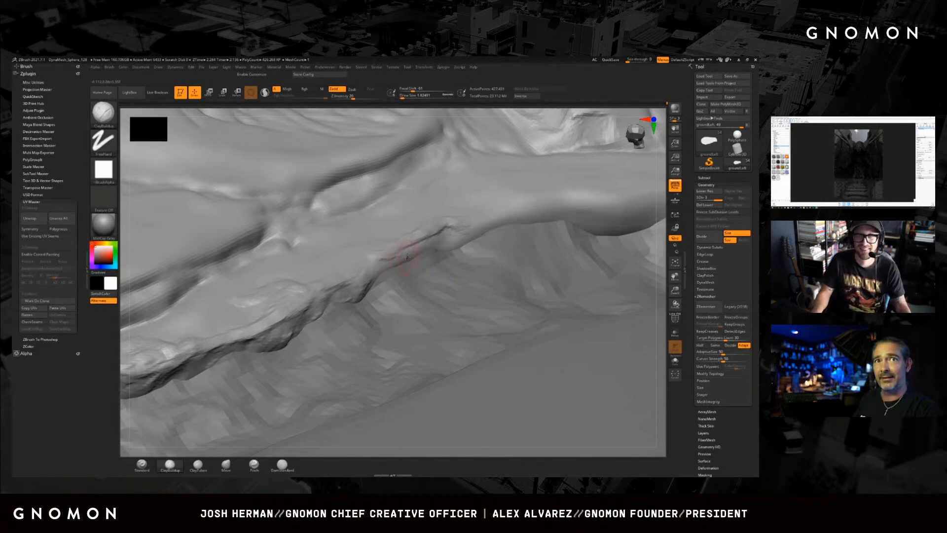
{"action": "mouse_move", "coordinate": [477, 223]}
{"action": "left_mouse_down"}
{"action": "mouse_move", "coordinate": [469, 226]}
{"action": "mouse_move", "coordinate": [497, 205]}
{"action": "mouse_move", "coordinate": [495, 215]}
{"action": "mouse_move", "coordinate": [385, 255]}
{"action": "left_mouse_up"}
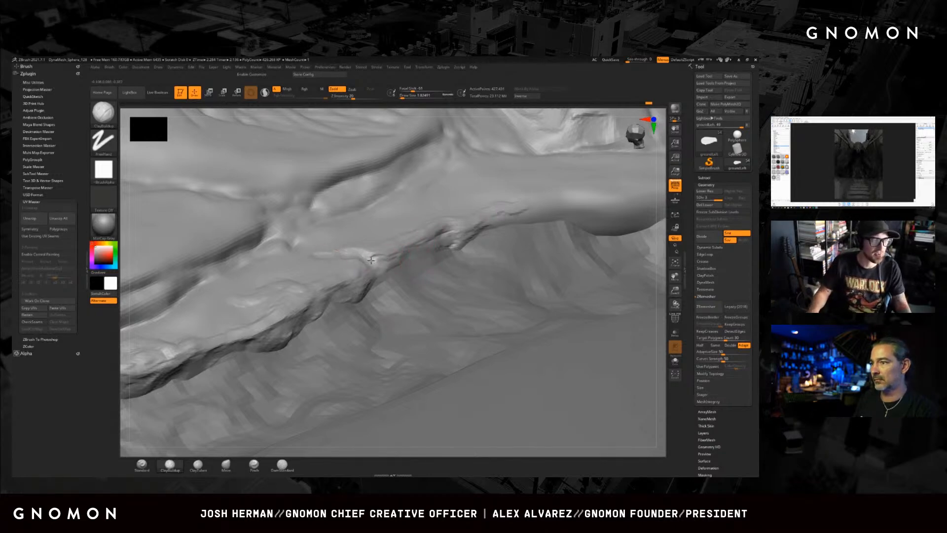
{"action": "left_click_drag", "start_coordinate": [321, 257], "coordinate": [371, 253]}
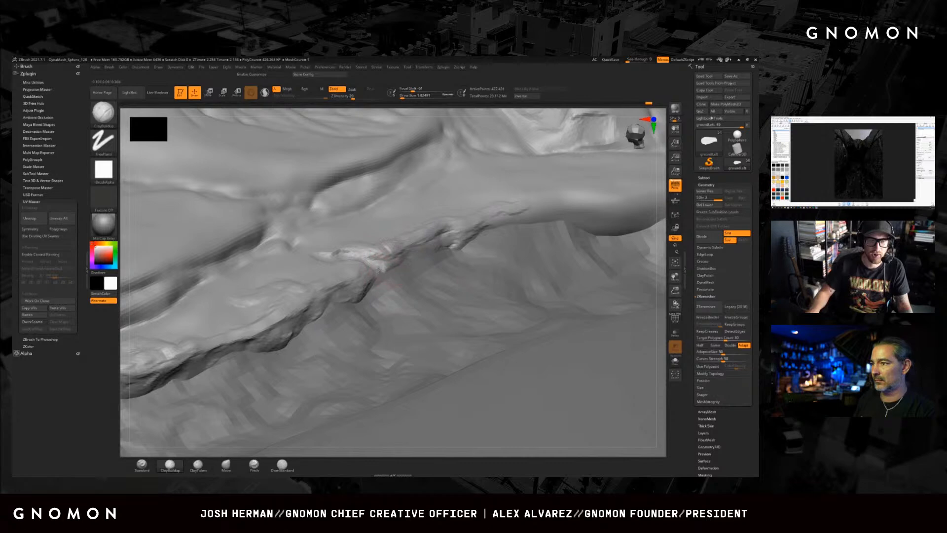
- Add small cracks and rocky breakup to the ledge's top surface above the earlier chipped rim
{"action": "right_click_drag", "start_coordinate": [348, 288], "coordinate": [439, 243], "text": "alt"}
{"action": "right_click_drag", "start_coordinate": [360, 259], "coordinate": [451, 223], "text": "alt"}
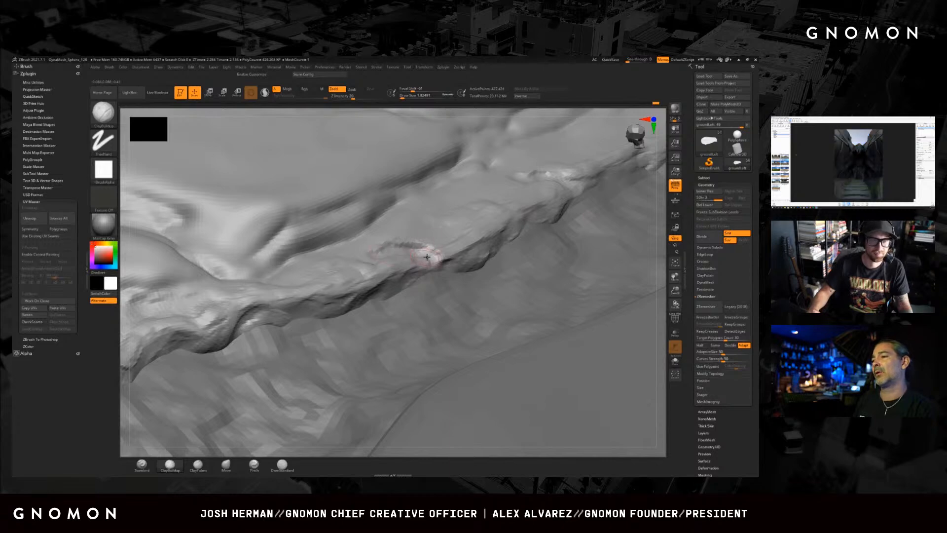
{"action": "right_click_drag", "start_coordinate": [409, 246], "coordinate": [389, 248], "text": "alt"}
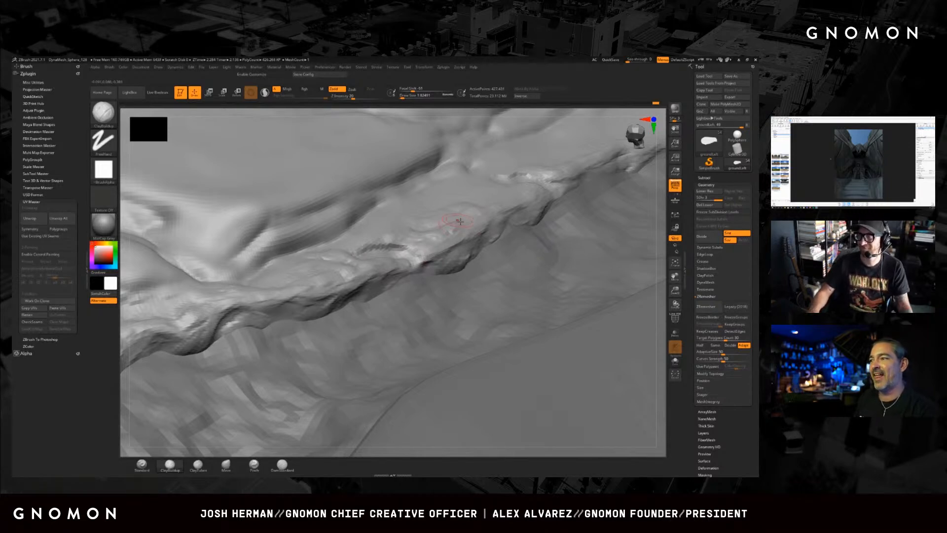
- Chip the ledge's rim into broken rock around the notch where it bends, using small ClayBuildup strokes
{"action": "right_click_drag", "start_coordinate": [414, 233], "coordinate": [391, 247]}
{"action": "right_click_drag", "start_coordinate": [403, 296], "coordinate": [440, 235]}
{"action": "left_click_drag", "start_coordinate": [440, 233], "coordinate": [439, 247]}
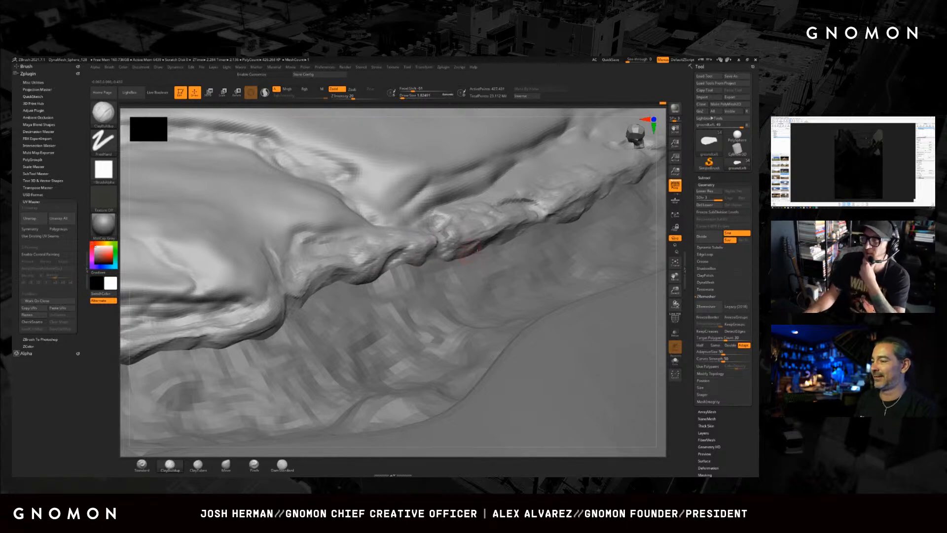
{"action": "right_click_drag", "start_coordinate": [358, 256], "coordinate": [471, 245], "text": "alt"}
{"action": "right_click", "coordinate": [459, 219]}
{"action": "left_click", "coordinate": [457, 222]}
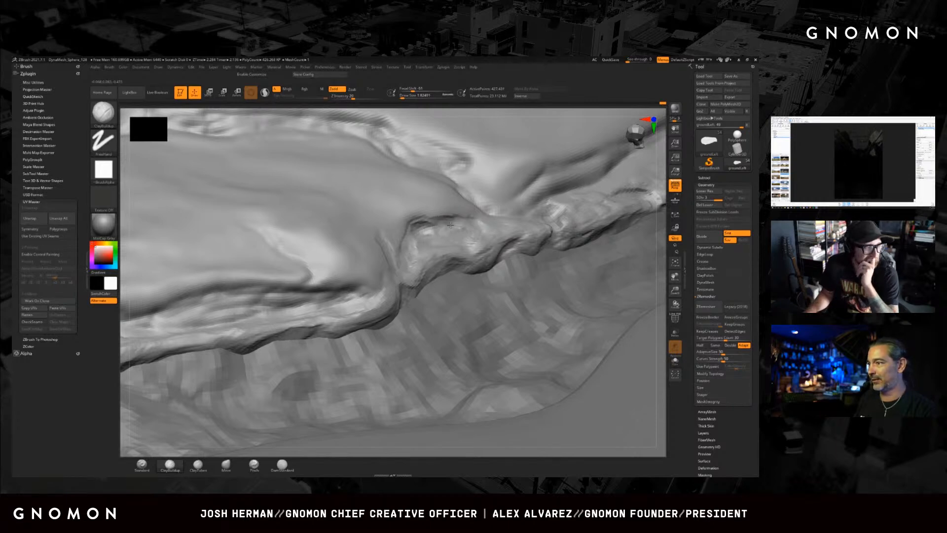
{"action": "left_click_drag", "start_coordinate": [420, 238], "coordinate": [390, 292]}
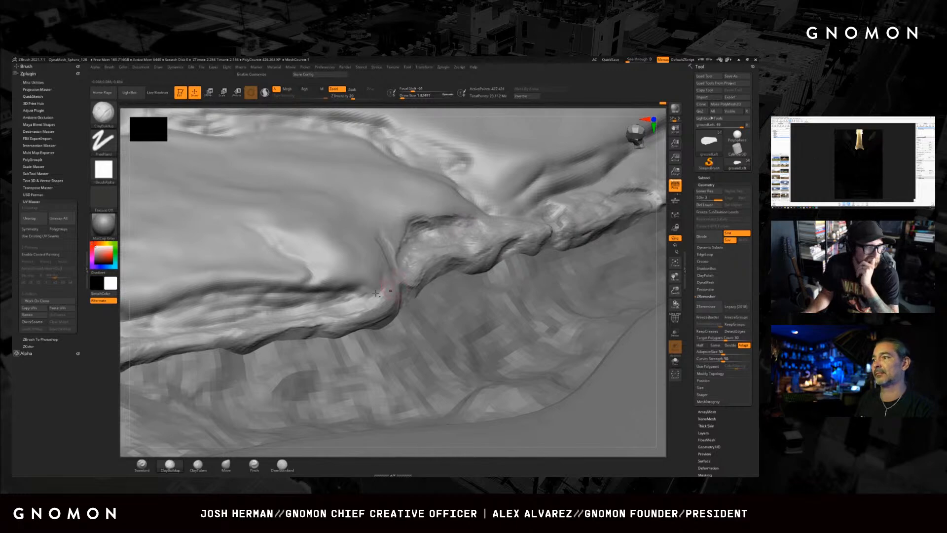
- Start breaking up the smooth far section of the ledge's rim, extending the chipped edge toward the rounded corner
{"action": "right_click_drag", "start_coordinate": [389, 306], "coordinate": [380, 266], "text": "ctrl"}
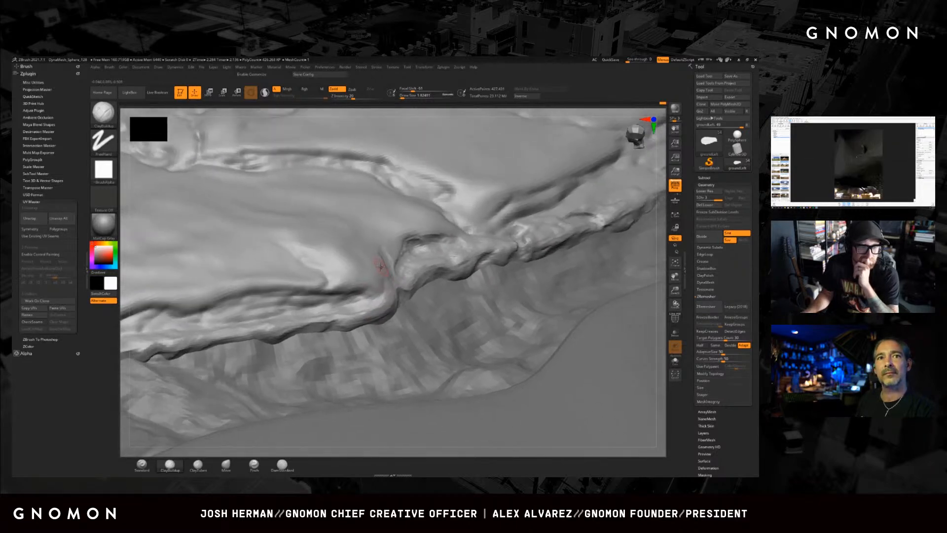
{"action": "right_click_drag", "start_coordinate": [376, 306], "coordinate": [455, 302], "text": "ctrl"}
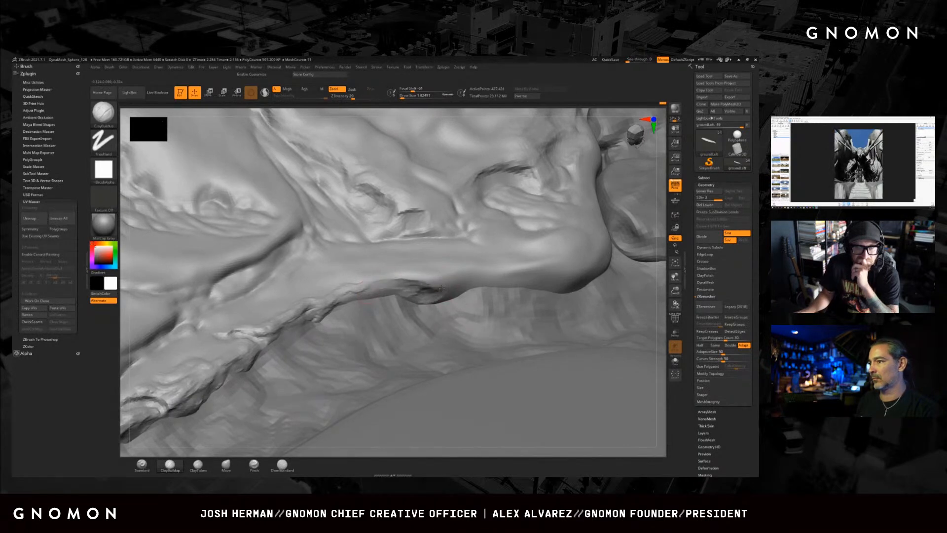
{"action": "right_click_drag", "start_coordinate": [423, 297], "coordinate": [416, 295]}
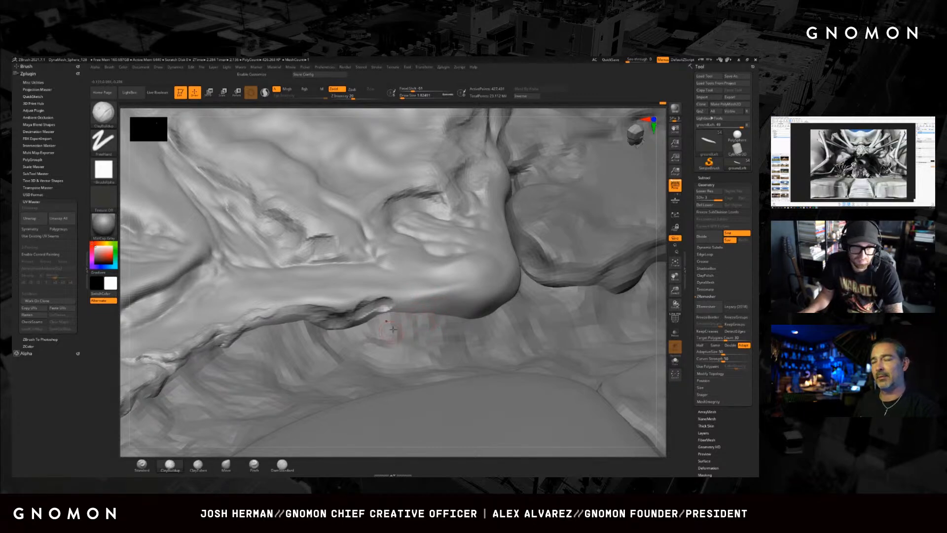
{"action": "mouse_move", "coordinate": [409, 316]}
{"action": "right_mouse_down"}
{"action": "mouse_move", "coordinate": [417, 330]}
{"action": "mouse_move", "coordinate": [420, 308]}
{"action": "mouse_move", "coordinate": [406, 303]}
{"action": "mouse_move", "coordinate": [410, 319]}
{"action": "right_mouse_up"}
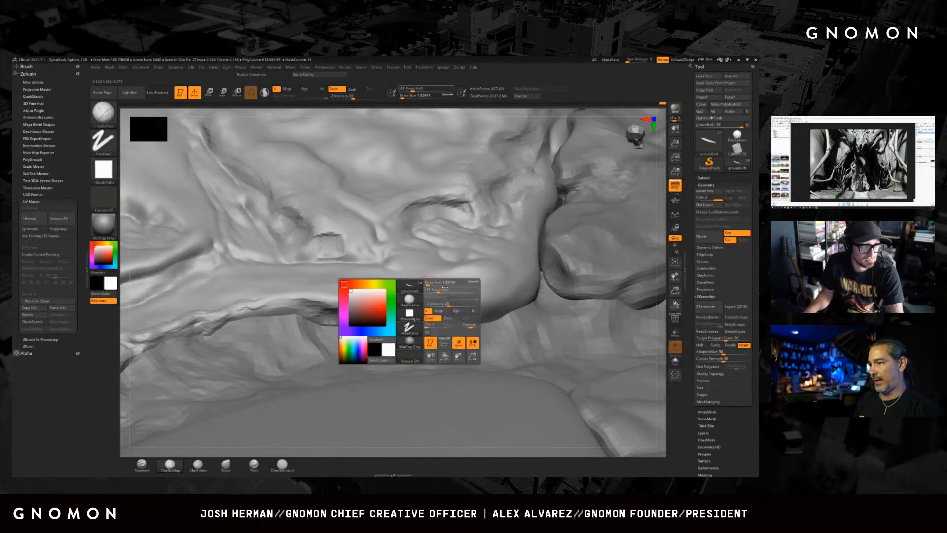
{"action": "right_click_drag", "start_coordinate": [453, 260], "coordinate": [431, 301]}
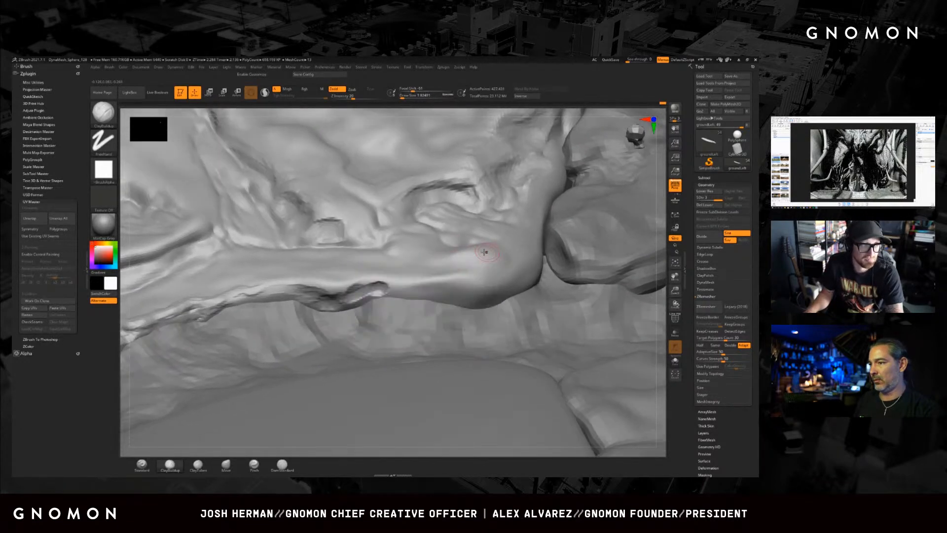
{"action": "left_click_drag", "start_coordinate": [383, 286], "coordinate": [433, 294]}
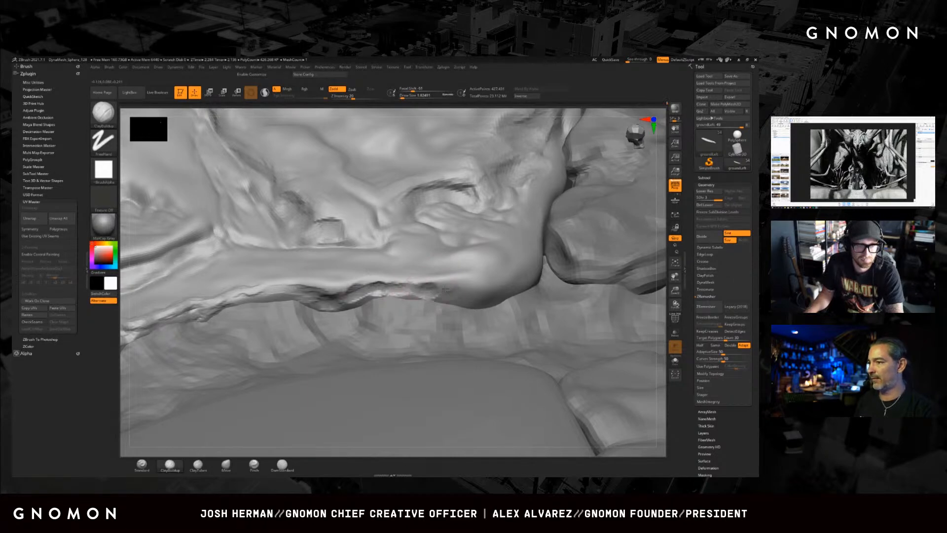
- Carve the chipped rock edge around the underside of the rounded corner and deepen the breaks along that rim
{"action": "right_click_drag", "start_coordinate": [484, 277], "coordinate": [481, 274]}
{"action": "right_click", "coordinate": [483, 274]}
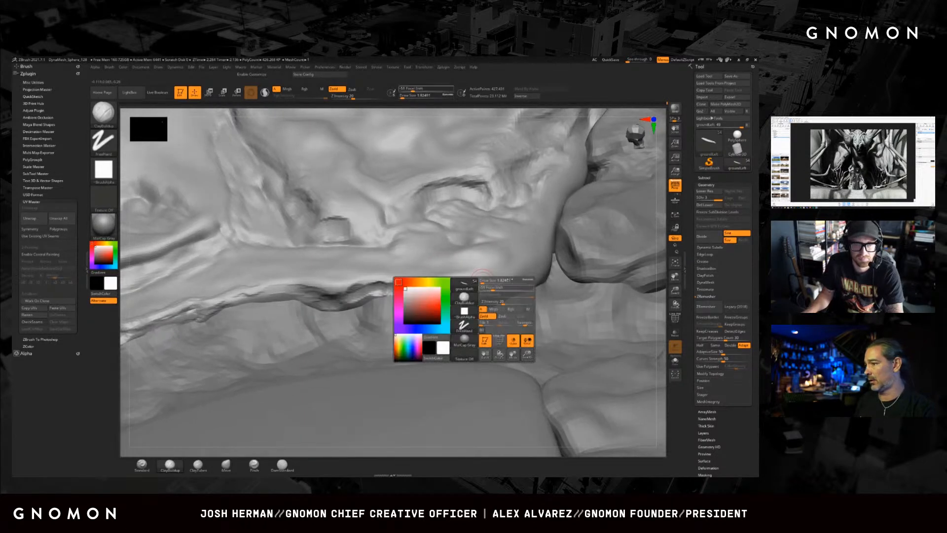
{"action": "left_click_drag", "start_coordinate": [461, 296], "coordinate": [523, 281]}
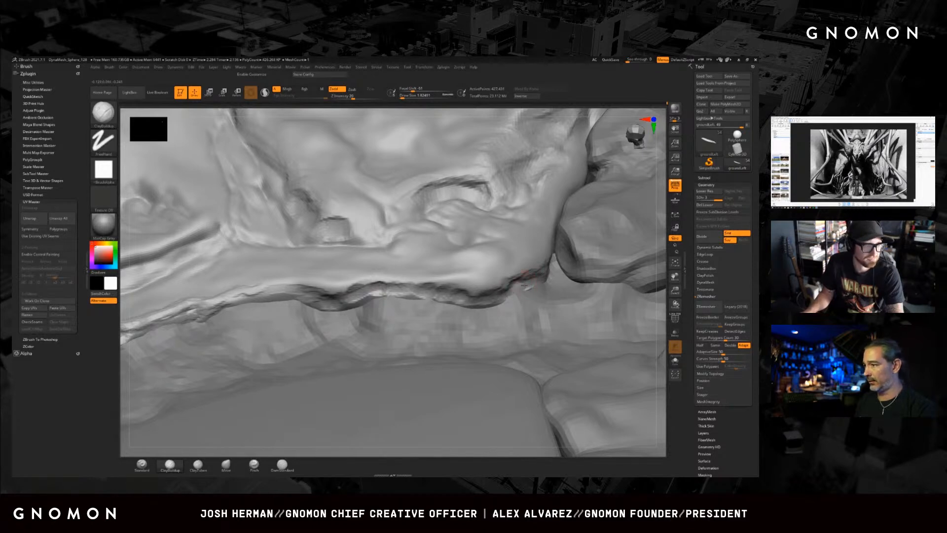
{"action": "mouse_move", "coordinate": [522, 288]}
{"action": "right_mouse_down"}
{"action": "mouse_move", "coordinate": [382, 296]}
{"action": "mouse_move", "coordinate": [422, 320]}
{"action": "mouse_move", "coordinate": [463, 248]}
{"action": "right_mouse_up"}
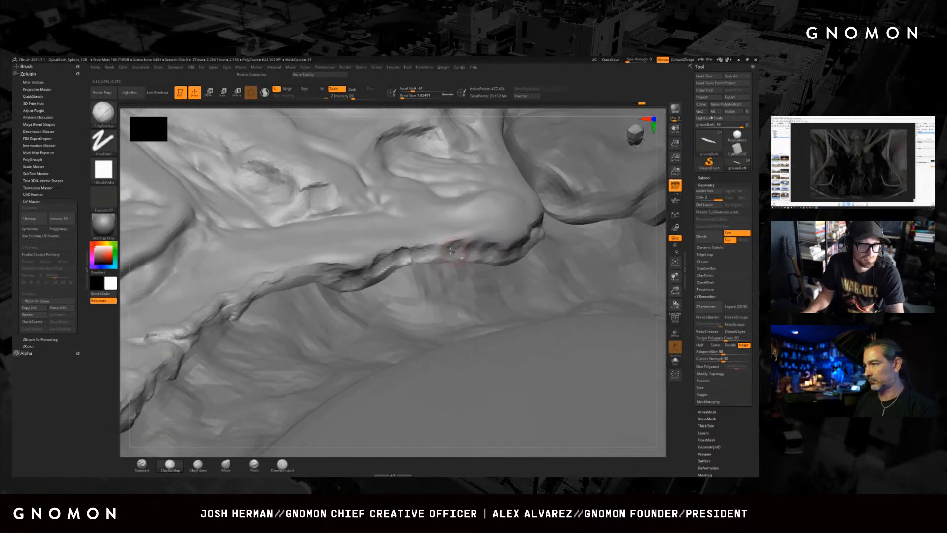
{"action": "mouse_move", "coordinate": [430, 271]}
{"action": "left_mouse_down"}
{"action": "mouse_move", "coordinate": [512, 249]}
{"action": "mouse_move", "coordinate": [498, 252]}
{"action": "left_mouse_up"}
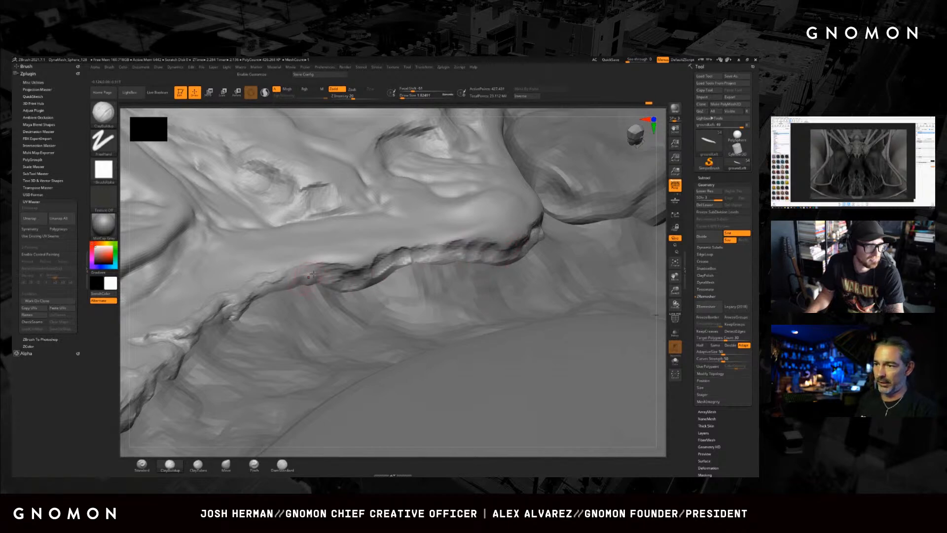
- Enlarge the ClayBuildup brush and rework the middle of the far rim, cutting a rough crack into the ledge surface above it
{"action": "mouse_move", "coordinate": [423, 292]}
{"action": "right_mouse_down", "text": "ctrl"}
{"action": "mouse_move", "coordinate": [419, 268]}
{"action": "mouse_move", "coordinate": [443, 286]}
{"action": "mouse_move", "coordinate": [428, 311]}
{"action": "right_mouse_up", "text": "ctrl"}
{"action": "right_click", "coordinate": [419, 340]}
{"action": "key", "text": "s"}
{"action": "left_click_drag", "start_coordinate": [420, 275], "coordinate": [425, 270]}
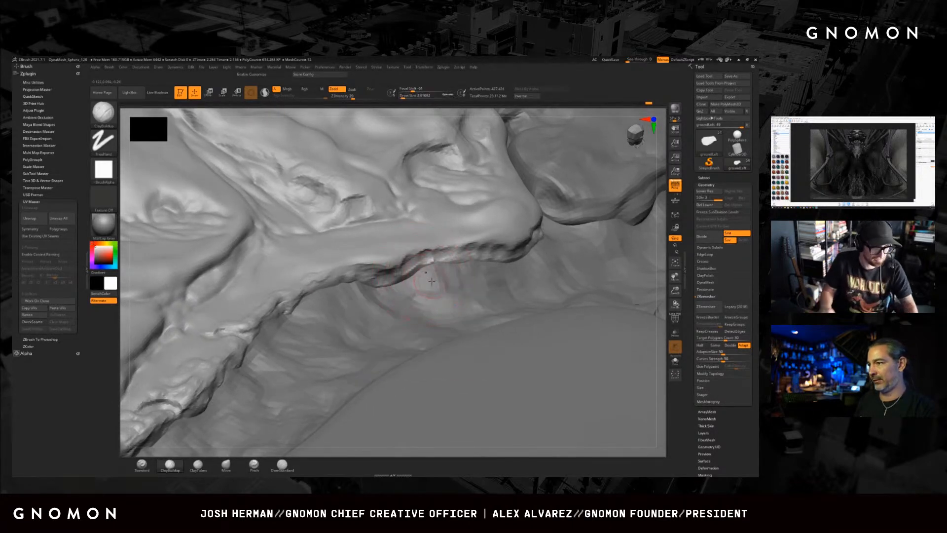
{"action": "right_click_drag", "start_coordinate": [432, 287], "coordinate": [420, 320]}
{"action": "right_click", "coordinate": [414, 343]}
{"action": "mouse_move", "coordinate": [440, 289]}
{"action": "right_mouse_down", "text": "ctrl"}
{"action": "mouse_move", "coordinate": [439, 299]}
{"action": "mouse_move", "coordinate": [351, 294]}
{"action": "right_mouse_up", "text": "ctrl"}
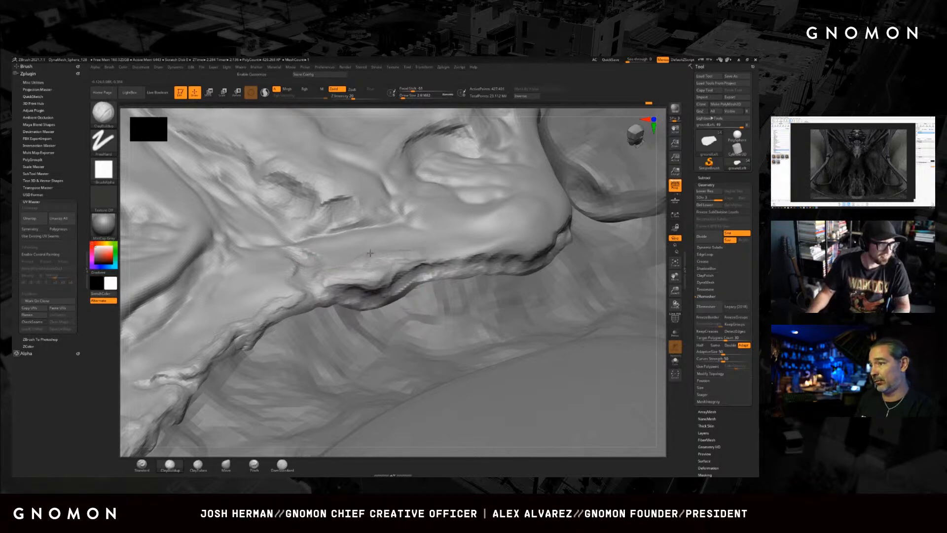
- Sculpt small pits and rocky lumps on top of the rounded corner and roughen its outer edge
{"action": "right_click_drag", "start_coordinate": [514, 235], "coordinate": [453, 269], "text": "alt"}
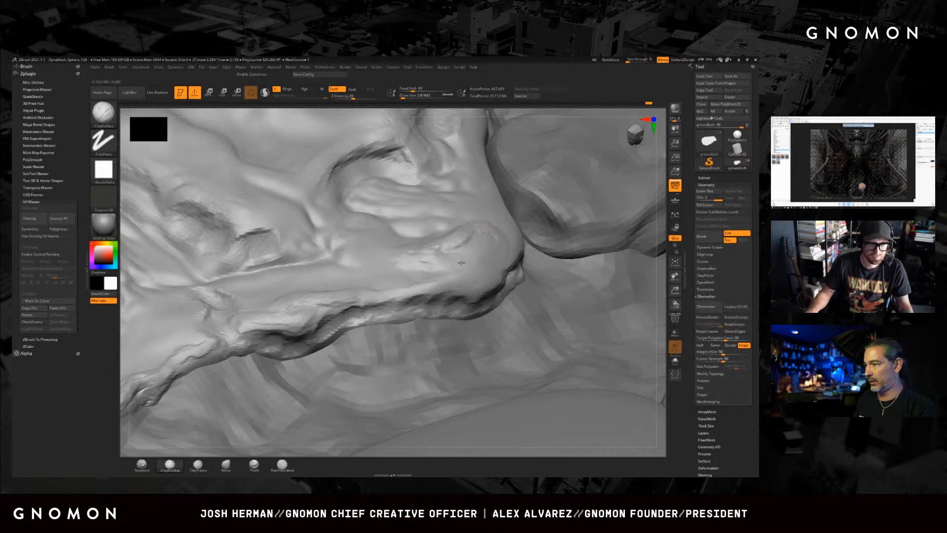
{"action": "mouse_move", "coordinate": [455, 240]}
{"action": "left_mouse_down"}
{"action": "mouse_move", "coordinate": [476, 244]}
{"action": "mouse_move", "coordinate": [478, 259]}
{"action": "left_mouse_up"}
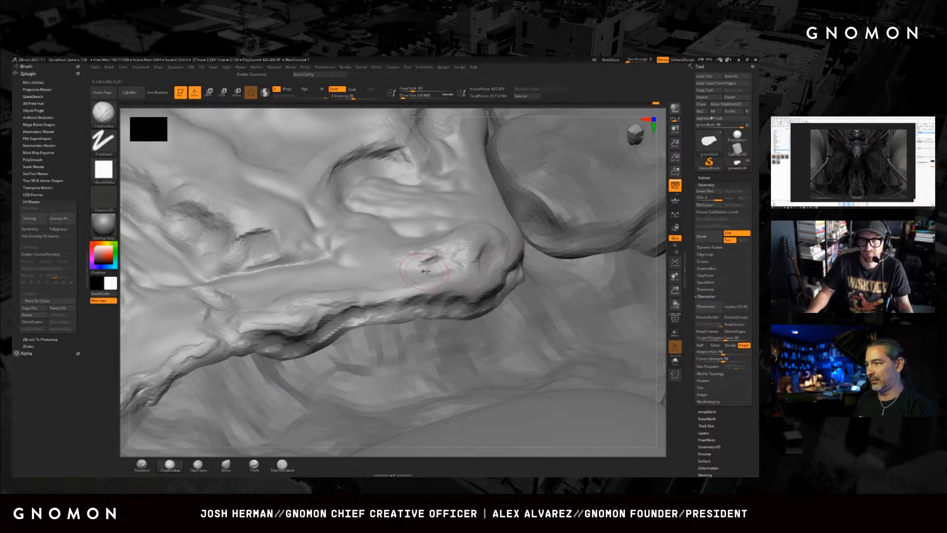
{"action": "mouse_move", "coordinate": [469, 262]}
{"action": "right_mouse_down"}
{"action": "mouse_move", "coordinate": [463, 277]}
{"action": "mouse_move", "coordinate": [486, 273]}
{"action": "mouse_move", "coordinate": [498, 236]}
{"action": "mouse_move", "coordinate": [502, 245]}
{"action": "mouse_move", "coordinate": [439, 304]}
{"action": "right_mouse_up"}
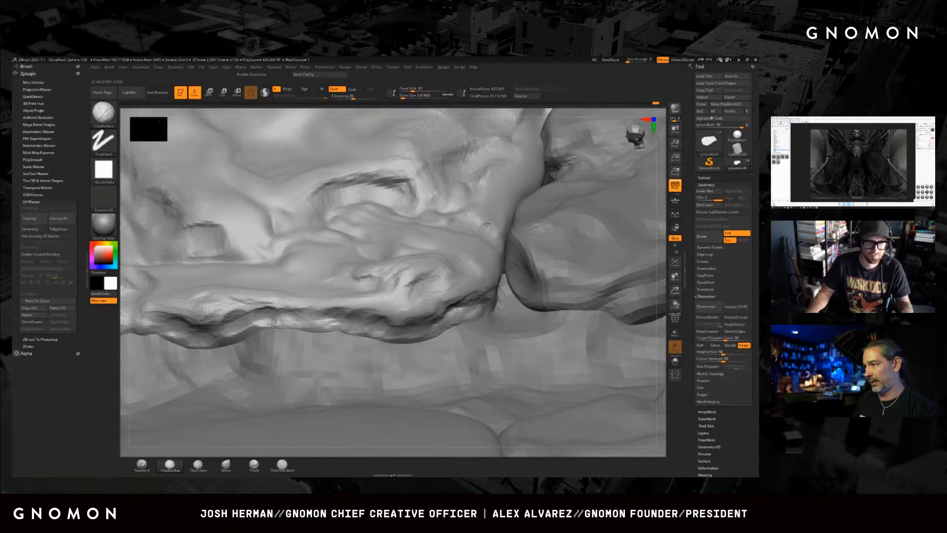
{"action": "mouse_move", "coordinate": [492, 240]}
{"action": "right_mouse_down"}
{"action": "mouse_move", "coordinate": [500, 252]}
{"action": "mouse_move", "coordinate": [473, 253]}
{"action": "mouse_move", "coordinate": [490, 285]}
{"action": "mouse_move", "coordinate": [474, 250]}
{"action": "right_mouse_up"}
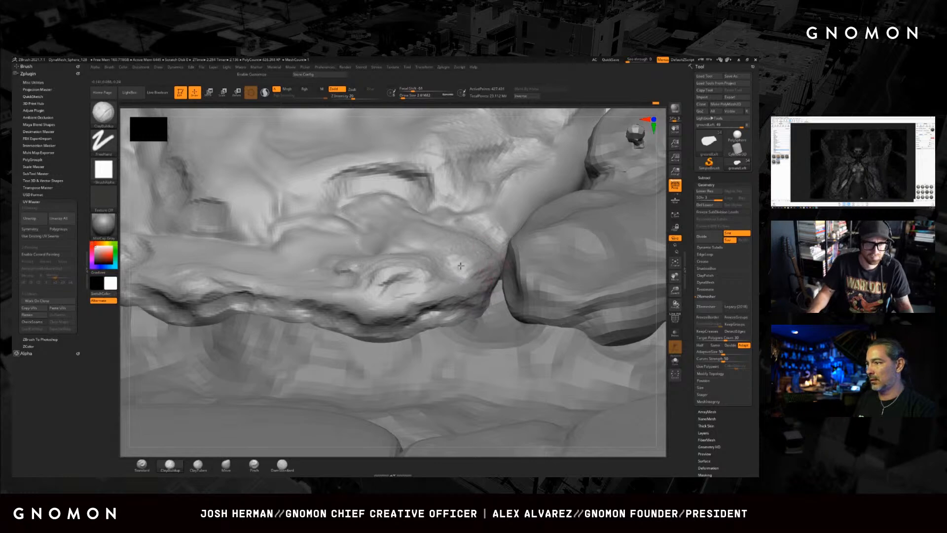
{"action": "left_click_drag", "start_coordinate": [472, 274], "coordinate": [465, 296]}
{"action": "mouse_move", "coordinate": [465, 296]}
{"action": "right_mouse_down"}
{"action": "mouse_move", "coordinate": [382, 302]}
{"action": "mouse_move", "coordinate": [389, 310]}
{"action": "mouse_move", "coordinate": [471, 281]}
{"action": "right_mouse_up"}
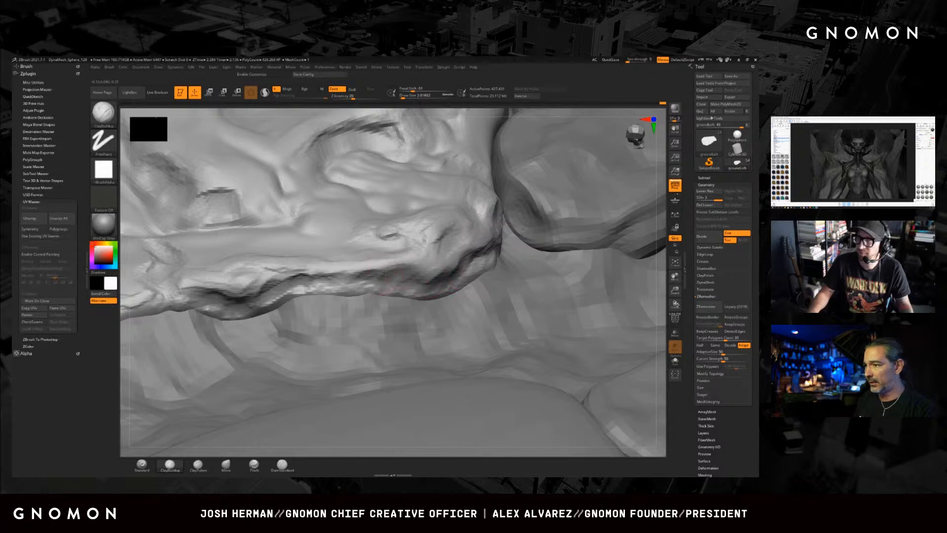
- Layer rocky ridges across the ledge top between the corner and the crack, and reshape the broken rim below
{"action": "mouse_move", "coordinate": [380, 277]}
{"action": "right_mouse_down"}
{"action": "mouse_move", "coordinate": [384, 328]}
{"action": "mouse_move", "coordinate": [359, 307]}
{"action": "mouse_move", "coordinate": [425, 254]}
{"action": "right_mouse_up"}
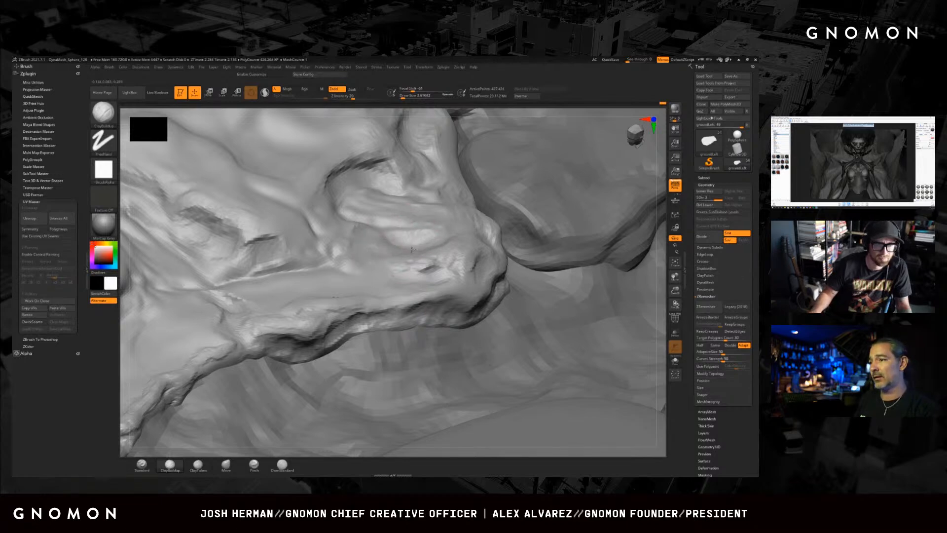
{"action": "mouse_move", "coordinate": [401, 299]}
{"action": "right_mouse_down", "text": "alt"}
{"action": "mouse_move", "coordinate": [491, 283]}
{"action": "mouse_move", "coordinate": [503, 271]}
{"action": "mouse_move", "coordinate": [479, 273]}
{"action": "mouse_move", "coordinate": [466, 255]}
{"action": "right_mouse_up", "text": "alt"}
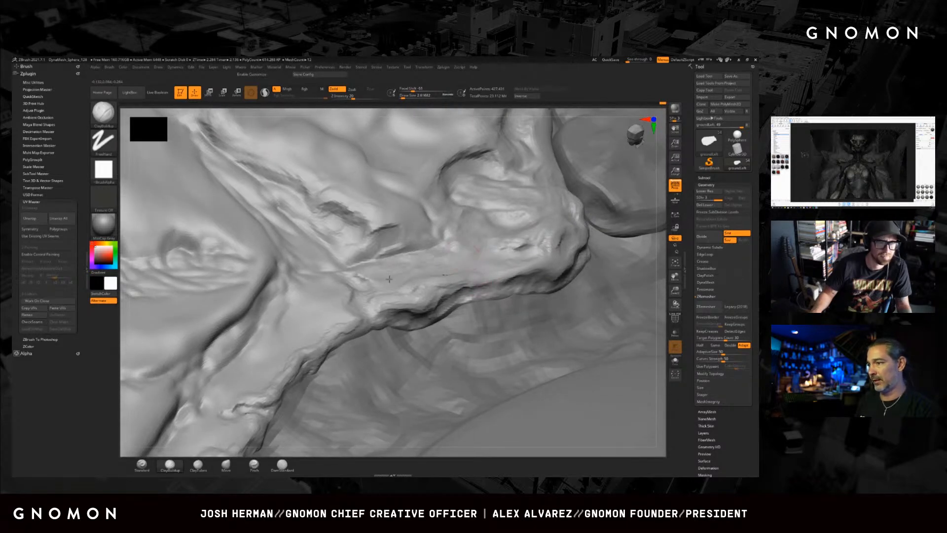
{"action": "right_click_drag", "start_coordinate": [512, 263], "coordinate": [493, 271]}
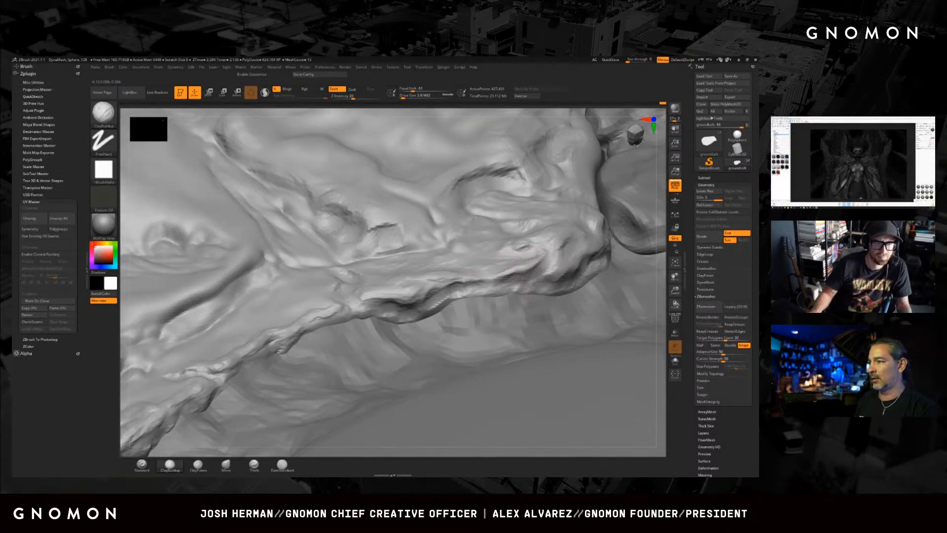
{"action": "mouse_move", "coordinate": [467, 278]}
{"action": "right_mouse_down"}
{"action": "mouse_move", "coordinate": [505, 245]}
{"action": "mouse_move", "coordinate": [489, 271]}
{"action": "mouse_move", "coordinate": [523, 276]}
{"action": "mouse_move", "coordinate": [456, 271]}
{"action": "right_mouse_up"}
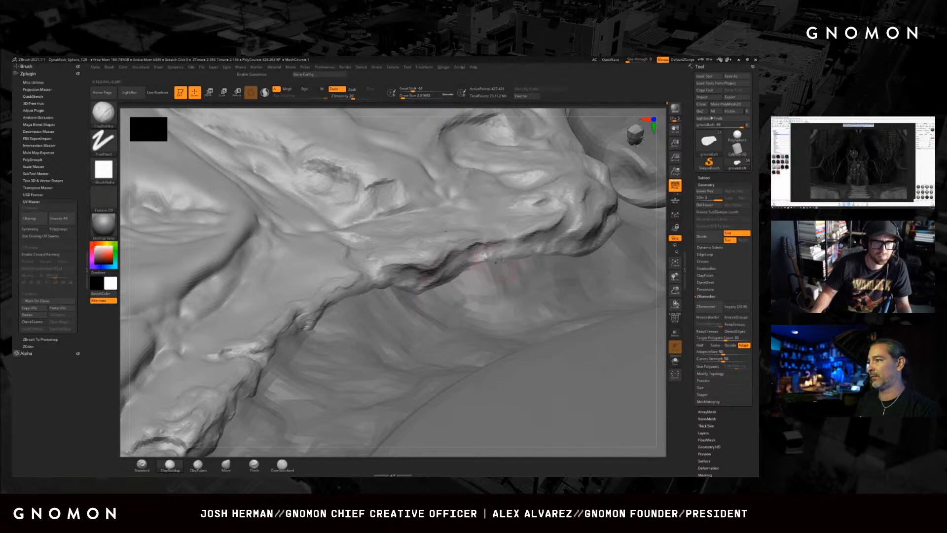
{"action": "right_click_drag", "start_coordinate": [508, 252], "coordinate": [430, 276]}
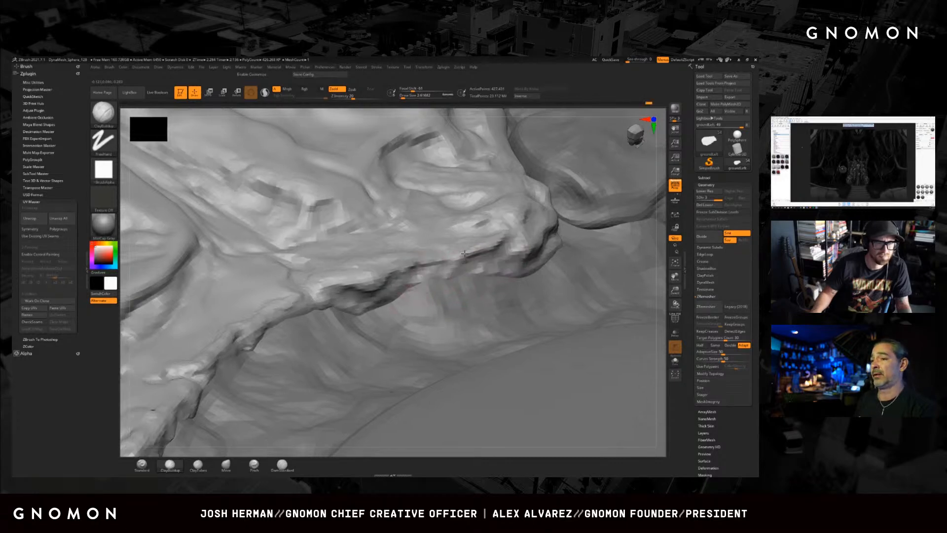
- Add rocky breakup to the ledge's top surface and rim at the inner bend, keeping the ground ledge as the active subtool
{"action": "right_click_drag", "start_coordinate": [450, 261], "coordinate": [430, 261]}
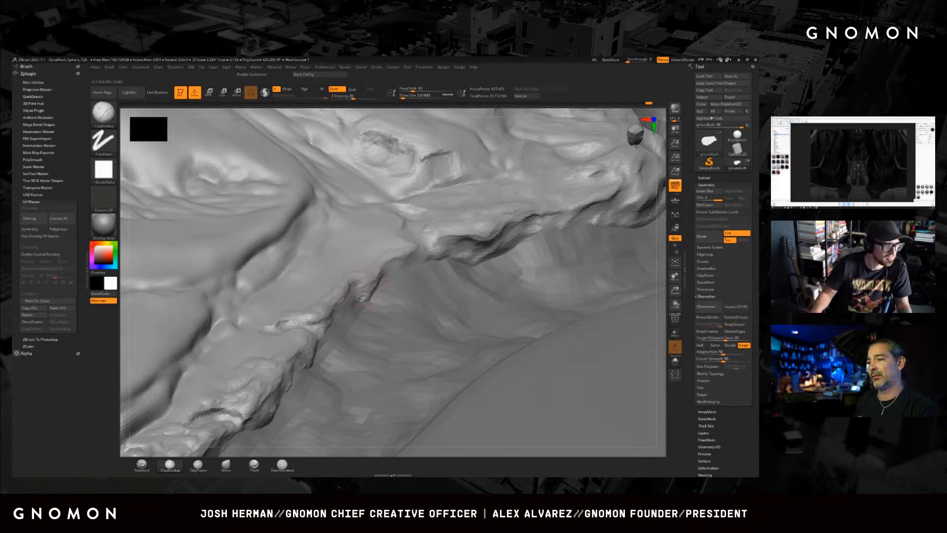
{"action": "mouse_move", "coordinate": [409, 248]}
{"action": "right_mouse_down"}
{"action": "mouse_move", "coordinate": [429, 245]}
{"action": "mouse_move", "coordinate": [421, 281]}
{"action": "mouse_move", "coordinate": [407, 236]}
{"action": "right_mouse_up"}
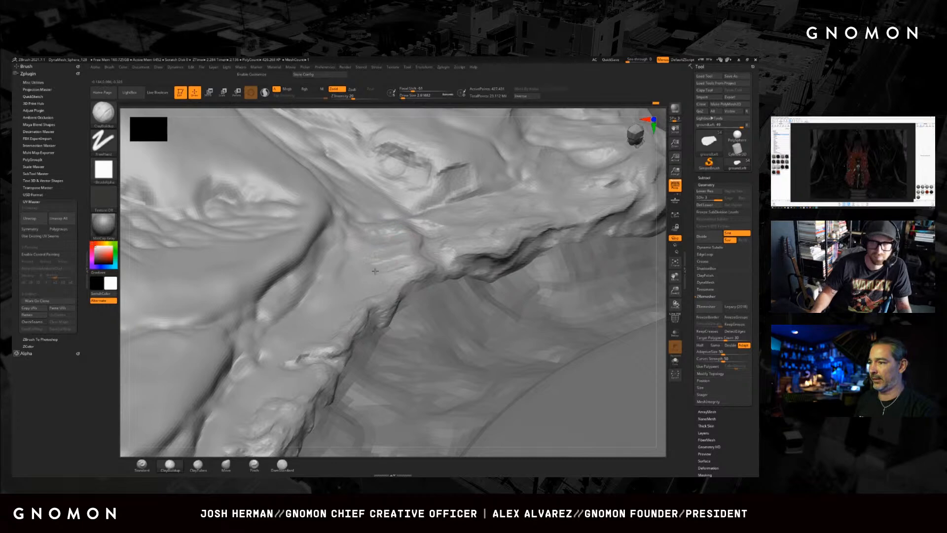
{"action": "mouse_move", "coordinate": [402, 270]}
{"action": "right_mouse_down", "text": "alt"}
{"action": "mouse_move", "coordinate": [428, 235]}
{"action": "mouse_move", "coordinate": [447, 232]}
{"action": "right_mouse_up", "text": "alt"}
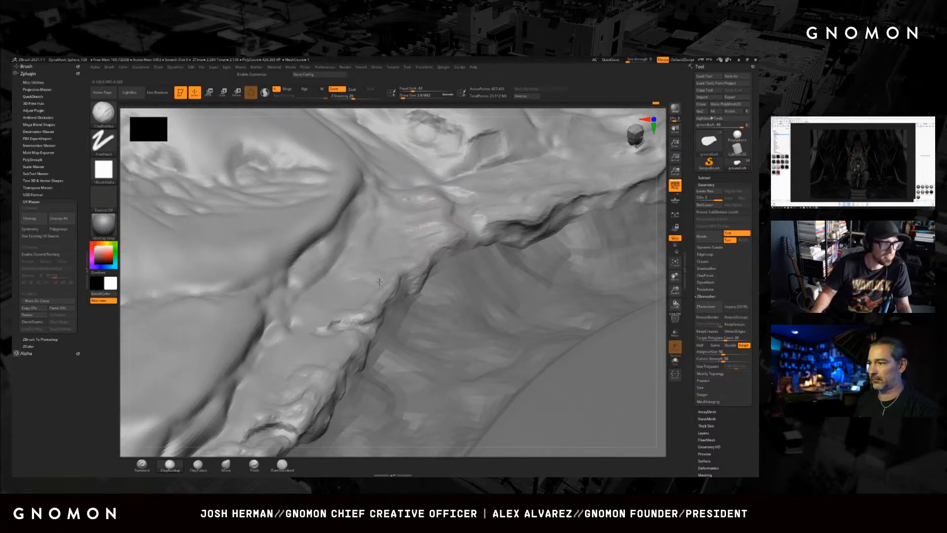
{"action": "right_click_drag", "start_coordinate": [340, 277], "coordinate": [448, 252]}
{"action": "mouse_move", "coordinate": [455, 309]}
{"action": "right_mouse_down"}
{"action": "mouse_move", "coordinate": [405, 309]}
{"action": "mouse_move", "coordinate": [582, 213]}
{"action": "right_mouse_up"}
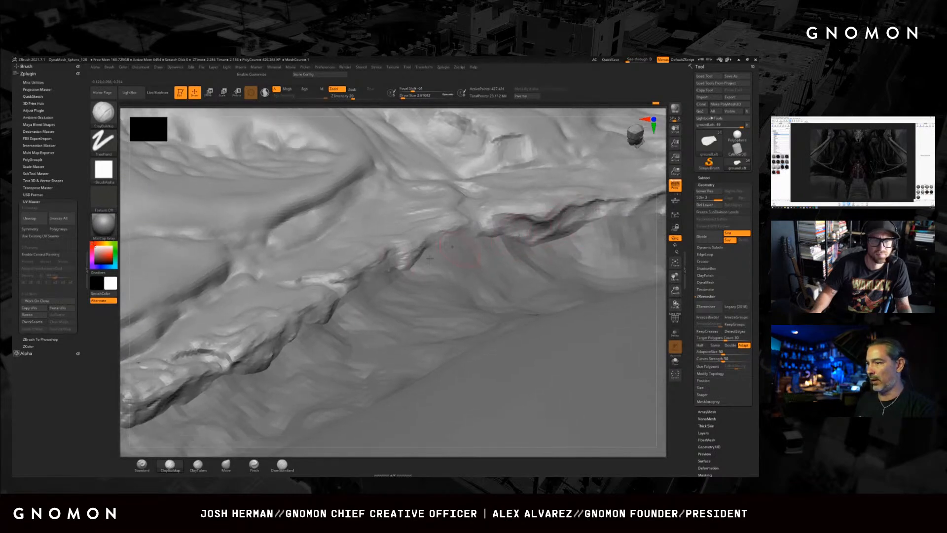
{"action": "left_click", "coordinate": [443, 238], "text": "alt"}
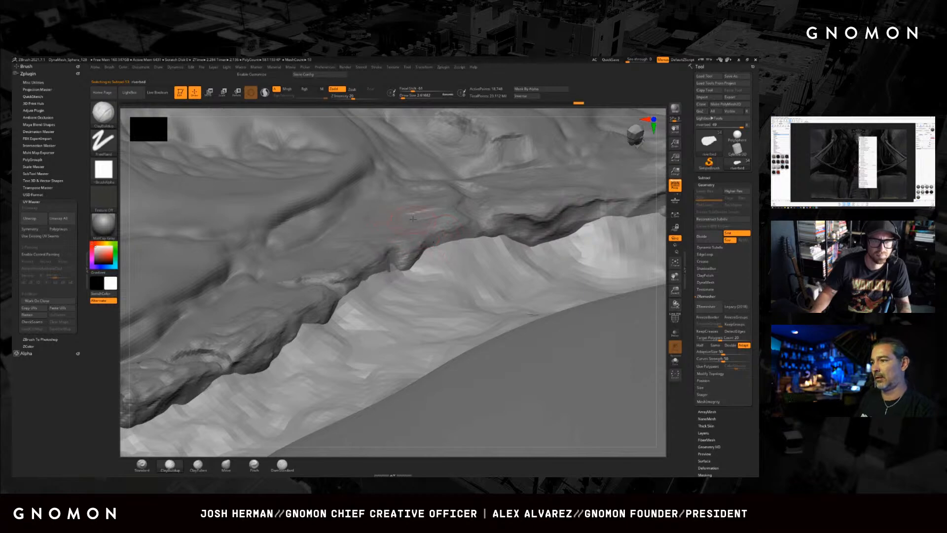
{"action": "left_click", "coordinate": [402, 241], "text": "alt"}
- Touch up the chipped rim along the ledge's middle stretch with a few small ClayBuildup strokes
{"action": "right_click_drag", "start_coordinate": [356, 312], "coordinate": [441, 208], "text": "alt"}
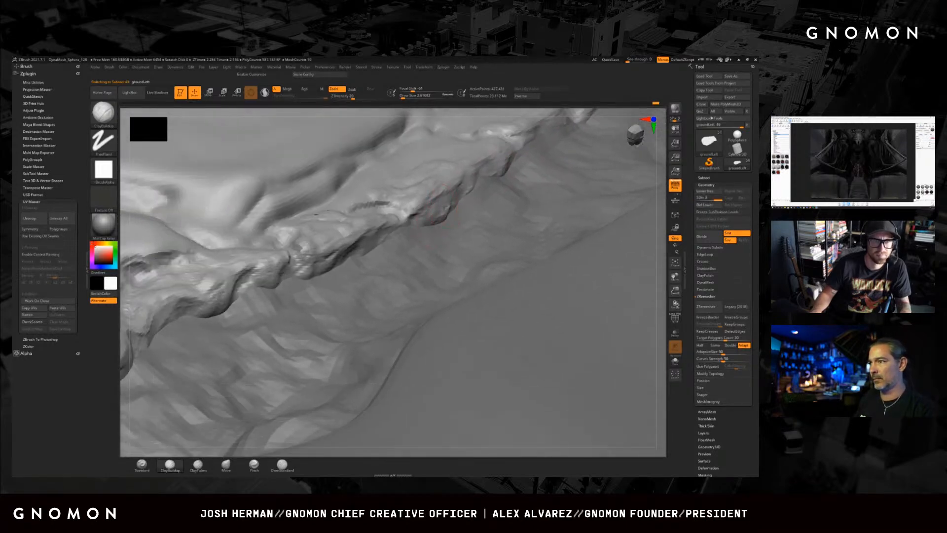
{"action": "left_click_drag", "start_coordinate": [443, 207], "coordinate": [449, 210]}
{"action": "mouse_move", "coordinate": [358, 295]}
{"action": "right_mouse_down", "text": "alt"}
{"action": "mouse_move", "coordinate": [406, 258]}
{"action": "mouse_move", "coordinate": [388, 314]}
{"action": "right_mouse_up", "text": "alt"}
{"action": "right_click", "coordinate": [388, 314]}
{"action": "left_click", "coordinate": [388, 279]}
{"action": "mouse_move", "coordinate": [400, 261]}
{"action": "right_mouse_down"}
{"action": "mouse_move", "coordinate": [419, 242]}
{"action": "mouse_move", "coordinate": [416, 212]}
{"action": "right_mouse_up"}
{"action": "right_click_drag", "start_coordinate": [363, 269], "coordinate": [430, 265], "text": "alt"}
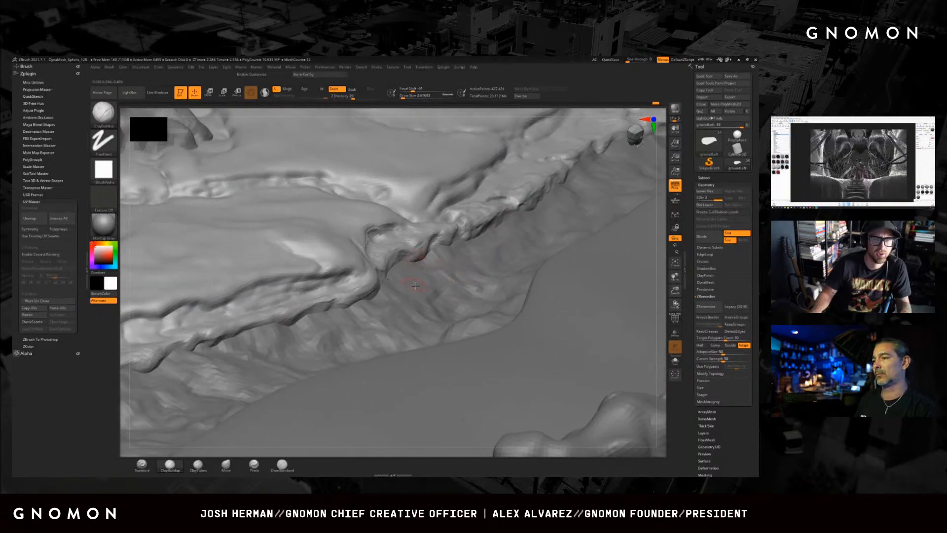
- Break up the front ledge's rim and the groove beneath its upper edge with ClayBuildup strokes
{"action": "right_click_drag", "start_coordinate": [356, 278], "coordinate": [431, 260], "text": "alt"}
{"action": "right_click_drag", "start_coordinate": [381, 313], "coordinate": [445, 316]}
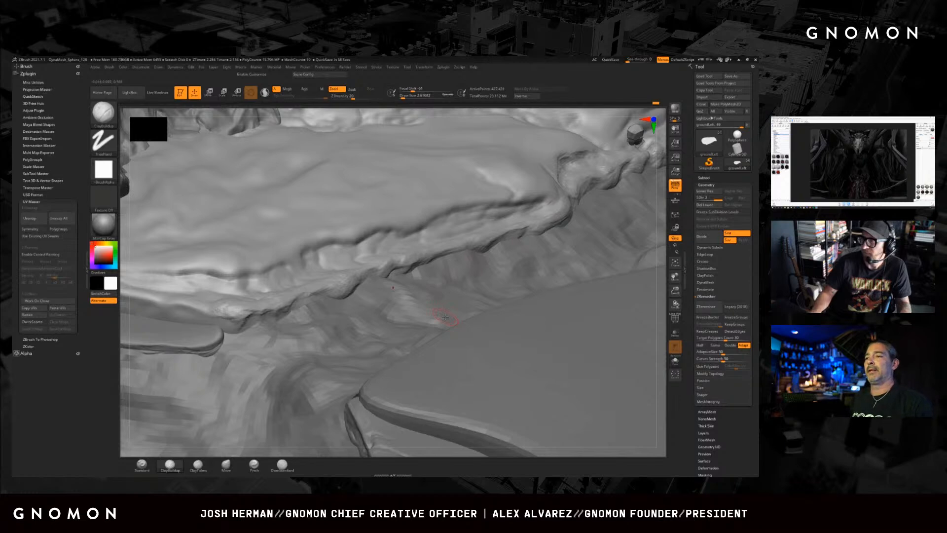
{"action": "mouse_move", "coordinate": [378, 256]}
{"action": "right_mouse_down"}
{"action": "mouse_move", "coordinate": [486, 234]}
{"action": "mouse_move", "coordinate": [434, 261]}
{"action": "mouse_move", "coordinate": [360, 258]}
{"action": "mouse_move", "coordinate": [354, 279]}
{"action": "mouse_move", "coordinate": [486, 319]}
{"action": "mouse_move", "coordinate": [412, 359]}
{"action": "mouse_move", "coordinate": [503, 242]}
{"action": "mouse_move", "coordinate": [409, 276]}
{"action": "mouse_move", "coordinate": [440, 267]}
{"action": "mouse_move", "coordinate": [437, 277]}
{"action": "right_mouse_up"}
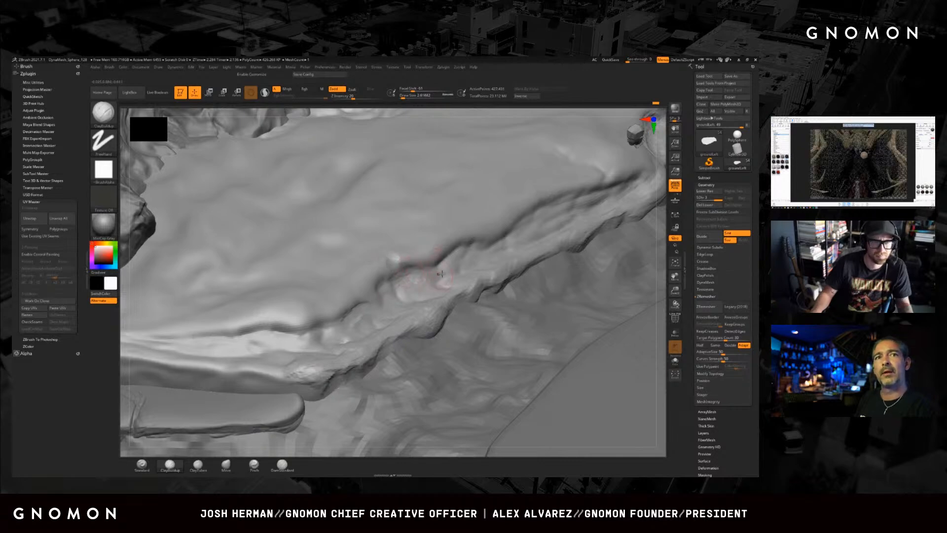
{"action": "right_click_drag", "start_coordinate": [486, 252], "coordinate": [454, 260]}
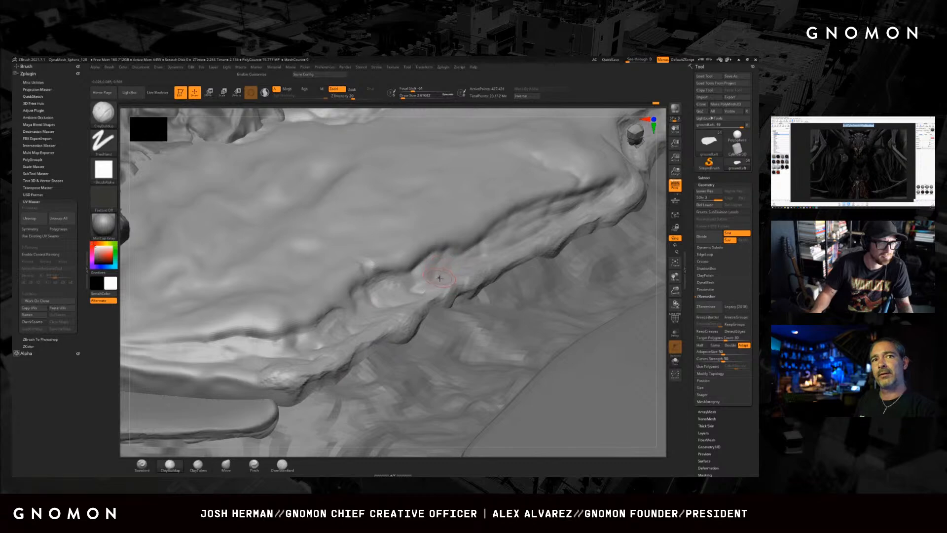
{"action": "right_click_drag", "start_coordinate": [457, 259], "coordinate": [435, 260], "text": "ctrl"}
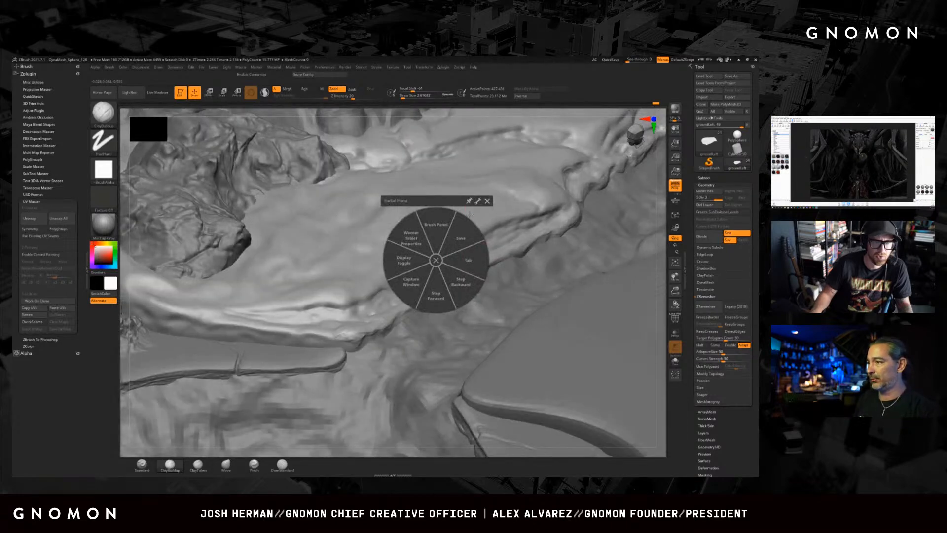
{"action": "left_click", "coordinate": [488, 201]}
{"action": "right_click_drag", "start_coordinate": [486, 211], "coordinate": [439, 265]}
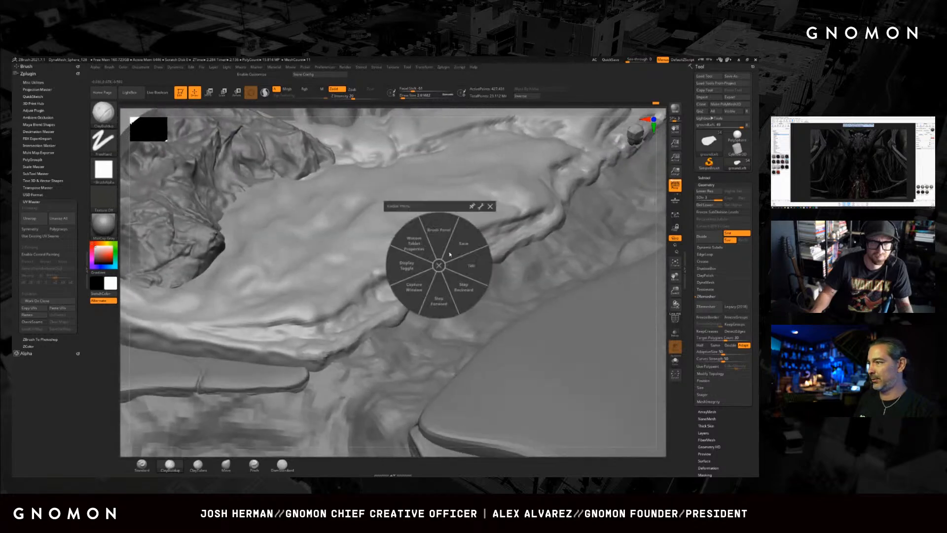
{"action": "left_click", "coordinate": [490, 206]}
{"action": "key", "text": "space"}
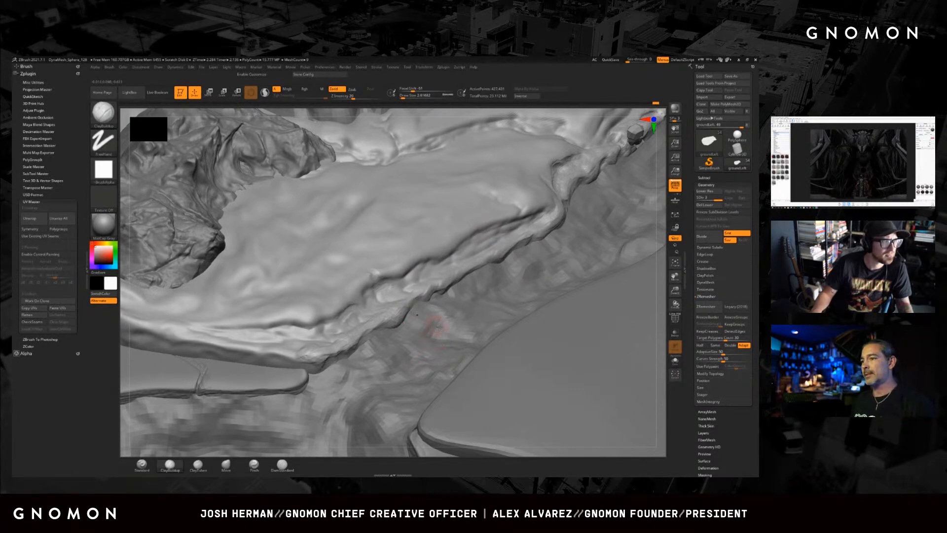
{"action": "mouse_move", "coordinate": [481, 261]}
{"action": "right_mouse_down"}
{"action": "mouse_move", "coordinate": [504, 238]}
{"action": "mouse_move", "coordinate": [469, 256]}
{"action": "mouse_move", "coordinate": [416, 322]}
{"action": "mouse_move", "coordinate": [560, 231]}
{"action": "right_mouse_up"}
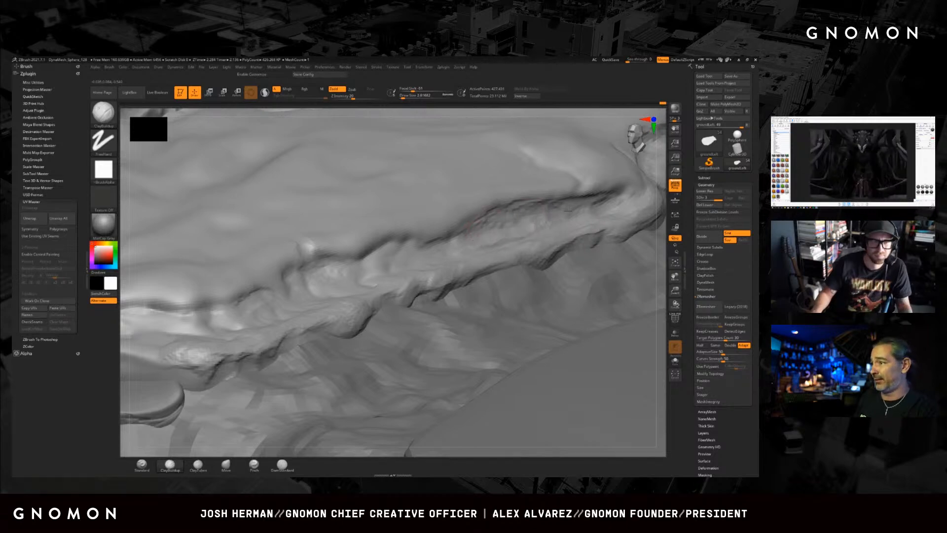
- Reduce the brush Draw Size to about 1.3 and refine the rocky face along the front ledge's rim
{"action": "key", "text": "s"}
{"action": "mouse_move", "coordinate": [593, 213]}
{"action": "left_mouse_down"}
{"action": "mouse_move", "coordinate": [575, 198]}
{"action": "mouse_move", "coordinate": [535, 207]}
{"action": "left_mouse_up"}
{"action": "key", "text": "s"}
{"action": "left_click_drag", "start_coordinate": [493, 230], "coordinate": [490, 230]}
{"action": "right_click_drag", "start_coordinate": [413, 281], "coordinate": [379, 253]}
{"action": "right_click_drag", "start_coordinate": [326, 297], "coordinate": [340, 345]}
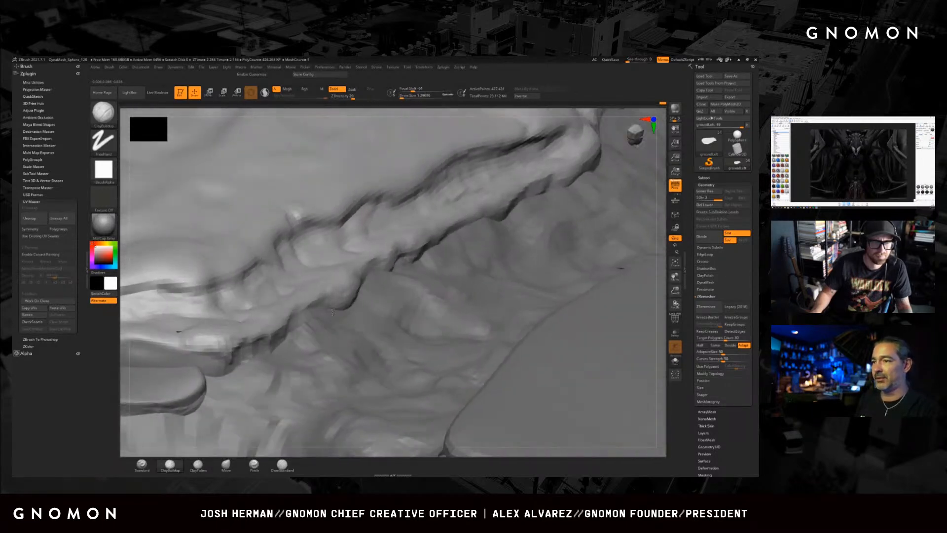
- Examine the sculpted ledge and its rim against the surrounding canyon ground from a wider view
{"action": "right_click_drag", "start_coordinate": [316, 268], "coordinate": [482, 143], "text": "alt"}
{"action": "right_click_drag", "start_coordinate": [447, 274], "coordinate": [486, 255], "text": "ctrl"}
{"action": "right_click_drag", "start_coordinate": [442, 285], "coordinate": [446, 297]}
{"action": "right_click_drag", "start_coordinate": [511, 239], "coordinate": [406, 332]}
{"action": "right_click", "coordinate": [466, 287]}
{"action": "right_click_drag", "start_coordinate": [465, 287], "coordinate": [525, 221], "text": "ctrl"}
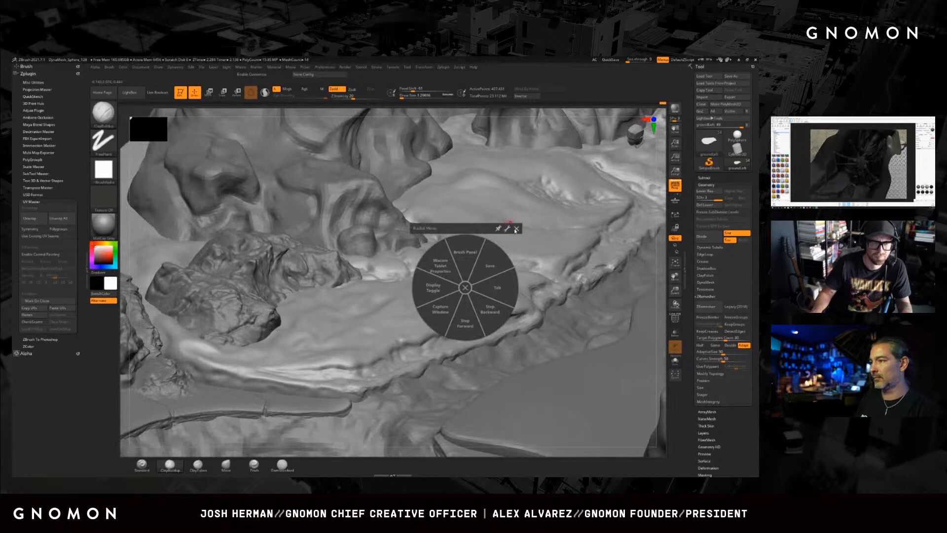
{"action": "left_click", "coordinate": [515, 229]}
{"action": "mouse_move", "coordinate": [565, 212]}
{"action": "right_mouse_down", "text": "alt"}
{"action": "mouse_move", "coordinate": [425, 271]}
{"action": "mouse_move", "coordinate": [481, 263]}
{"action": "mouse_move", "coordinate": [461, 257]}
{"action": "mouse_move", "coordinate": [397, 400]}
{"action": "right_mouse_up", "text": "alt"}
{"action": "right_click_drag", "start_coordinate": [449, 282], "coordinate": [462, 292]}
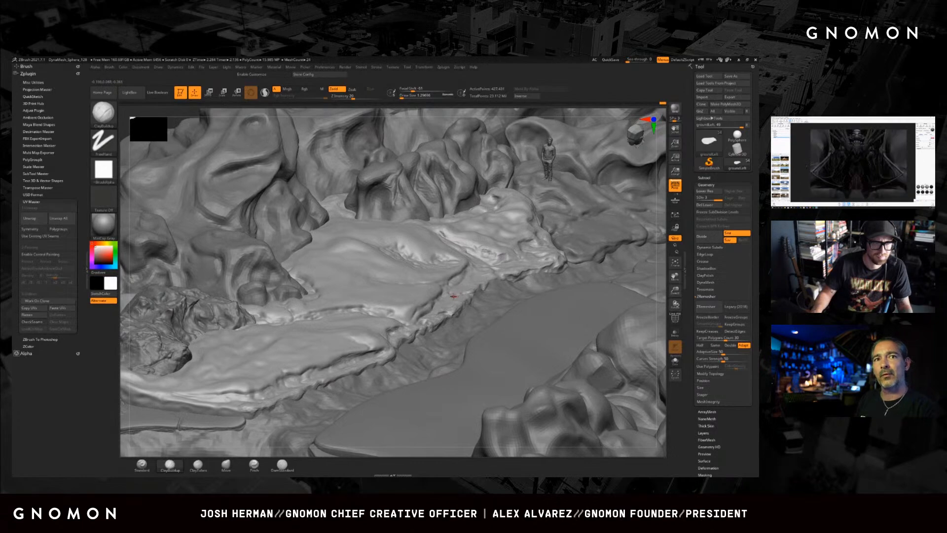
- Set Draw Size to about 2.2 and sculpt pits and lumps where the back mound and ledge top meet the canyon wall
{"action": "mouse_move", "coordinate": [455, 297]}
{"action": "right_mouse_down"}
{"action": "mouse_move", "coordinate": [445, 293]}
{"action": "mouse_move", "coordinate": [446, 313]}
{"action": "mouse_move", "coordinate": [467, 257]}
{"action": "right_mouse_up"}
{"action": "right_click_drag", "start_coordinate": [440, 308], "coordinate": [441, 307]}
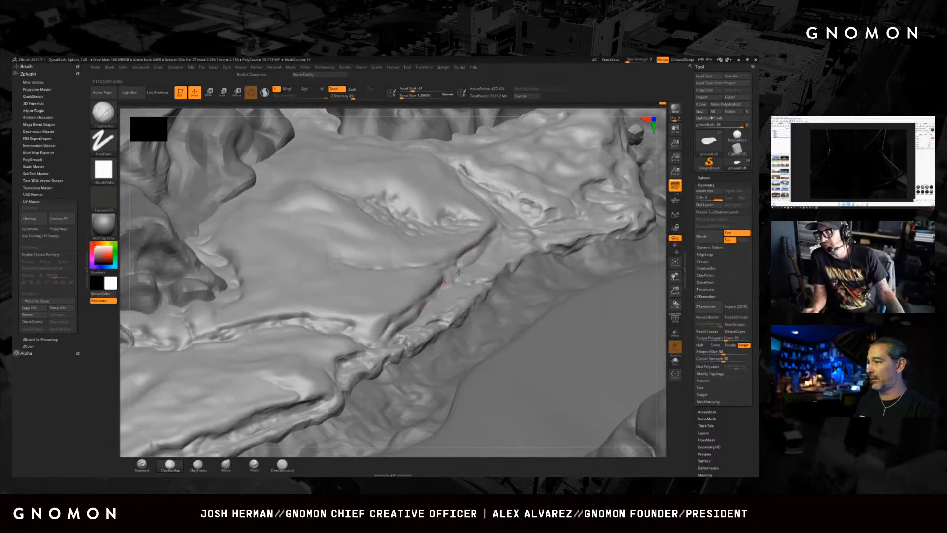
{"action": "right_click_drag", "start_coordinate": [516, 274], "coordinate": [533, 254]}
{"action": "mouse_move", "coordinate": [411, 256]}
{"action": "right_mouse_down", "text": "alt"}
{"action": "mouse_move", "coordinate": [428, 252]}
{"action": "mouse_move", "coordinate": [417, 259]}
{"action": "mouse_move", "coordinate": [494, 280]}
{"action": "mouse_move", "coordinate": [466, 276]}
{"action": "mouse_move", "coordinate": [409, 305]}
{"action": "mouse_move", "coordinate": [474, 258]}
{"action": "mouse_move", "coordinate": [459, 309]}
{"action": "mouse_move", "coordinate": [484, 323]}
{"action": "mouse_move", "coordinate": [481, 347]}
{"action": "mouse_move", "coordinate": [510, 282]}
{"action": "right_mouse_up", "text": "alt"}
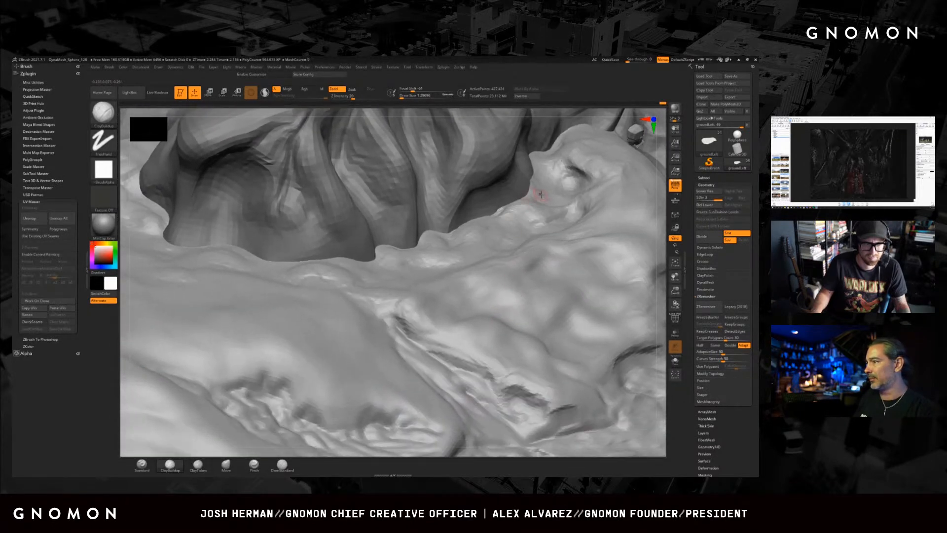
{"action": "key", "text": "s"}
{"action": "left_click_drag", "start_coordinate": [541, 197], "coordinate": [543, 196]}
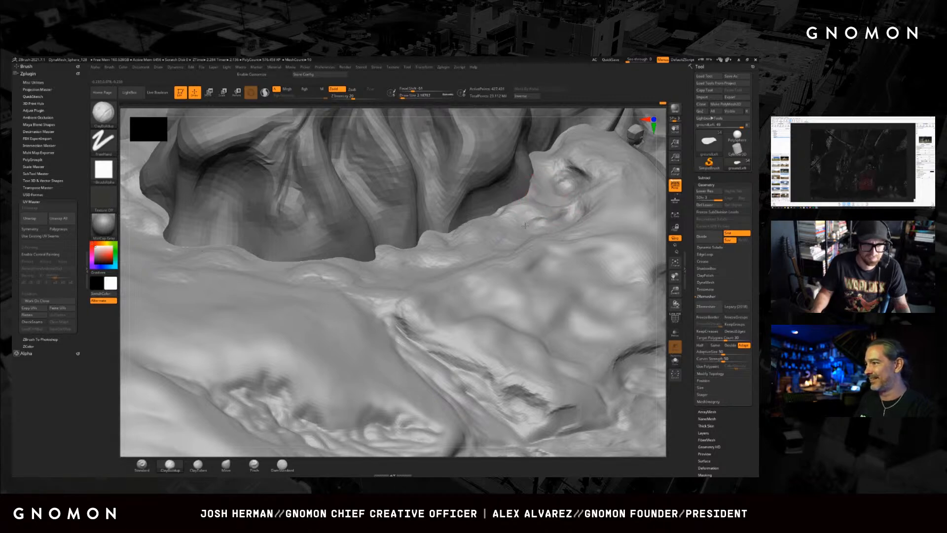
{"action": "mouse_move", "coordinate": [466, 281]}
{"action": "right_mouse_down"}
{"action": "mouse_move", "coordinate": [424, 276]}
{"action": "mouse_move", "coordinate": [417, 306]}
{"action": "mouse_move", "coordinate": [421, 285]}
{"action": "mouse_move", "coordinate": [546, 204]}
{"action": "right_mouse_up"}
{"action": "mouse_move", "coordinate": [546, 204]}
{"action": "left_mouse_down"}
{"action": "mouse_move", "coordinate": [563, 206]}
{"action": "mouse_move", "coordinate": [594, 177]}
{"action": "left_mouse_up"}
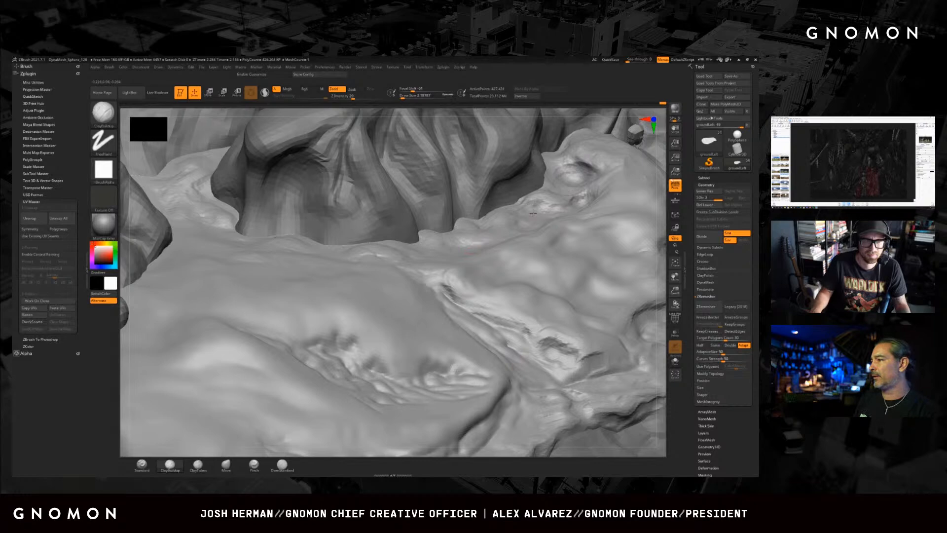
{"action": "right_click_drag", "start_coordinate": [531, 223], "coordinate": [521, 233]}
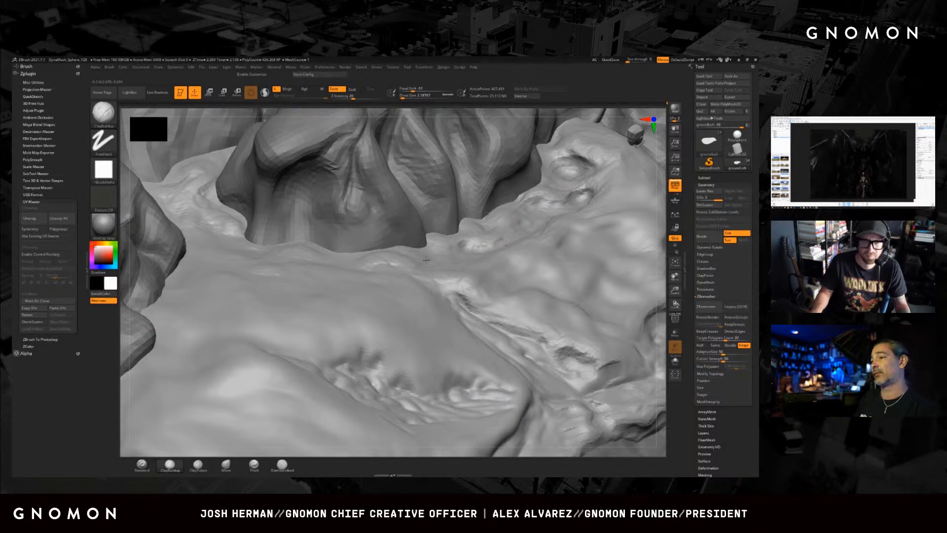
{"action": "mouse_move", "coordinate": [431, 263]}
{"action": "right_mouse_down"}
{"action": "mouse_move", "coordinate": [429, 272]}
{"action": "mouse_move", "coordinate": [432, 264]}
{"action": "right_mouse_up"}
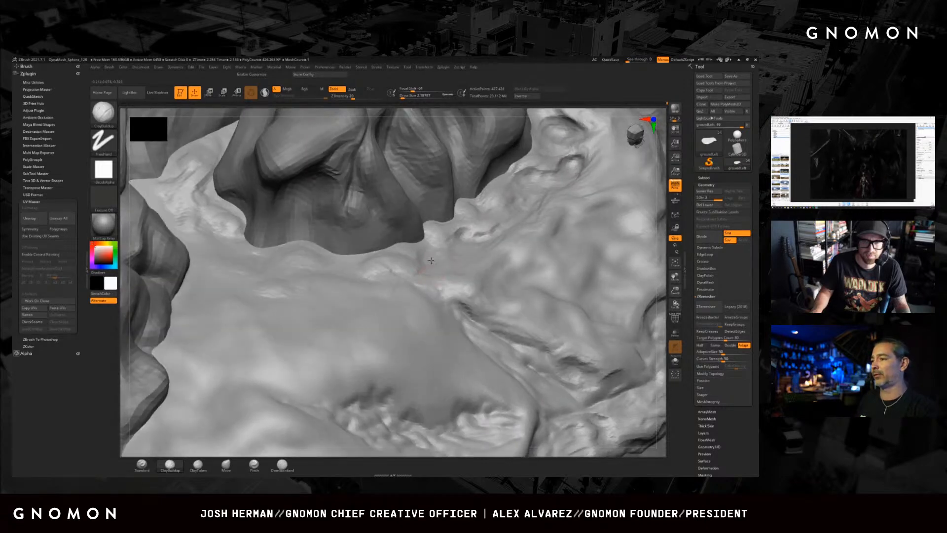
- Set Draw Size to about 2.8 and roughen the back mound's crest and its side facing the small standing figure
{"action": "mouse_move", "coordinate": [556, 203]}
{"action": "right_mouse_down", "text": "alt"}
{"action": "mouse_move", "coordinate": [446, 279]}
{"action": "mouse_move", "coordinate": [449, 269]}
{"action": "mouse_move", "coordinate": [470, 282]}
{"action": "mouse_move", "coordinate": [484, 225]}
{"action": "right_mouse_up", "text": "alt"}
{"action": "key", "text": "s"}
{"action": "key", "text": "s"}
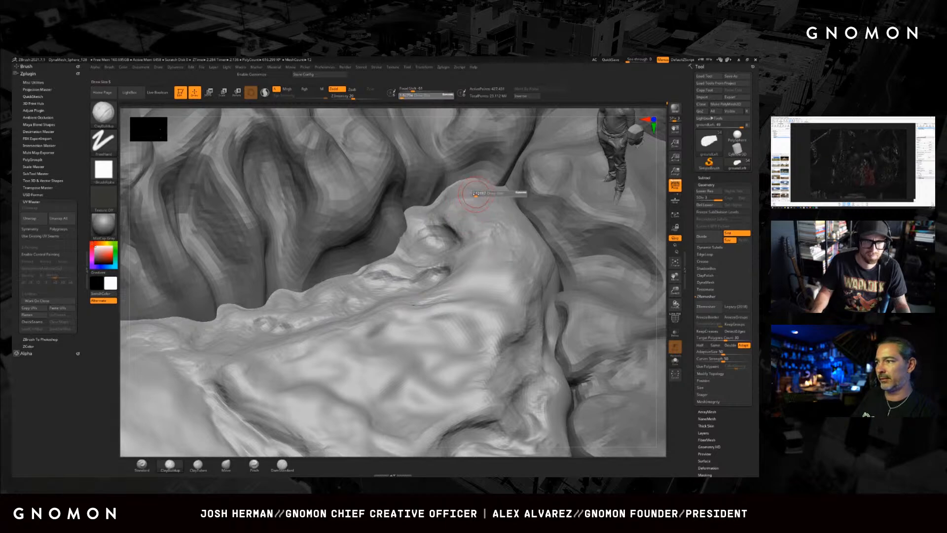
{"action": "left_click", "coordinate": [475, 194]}
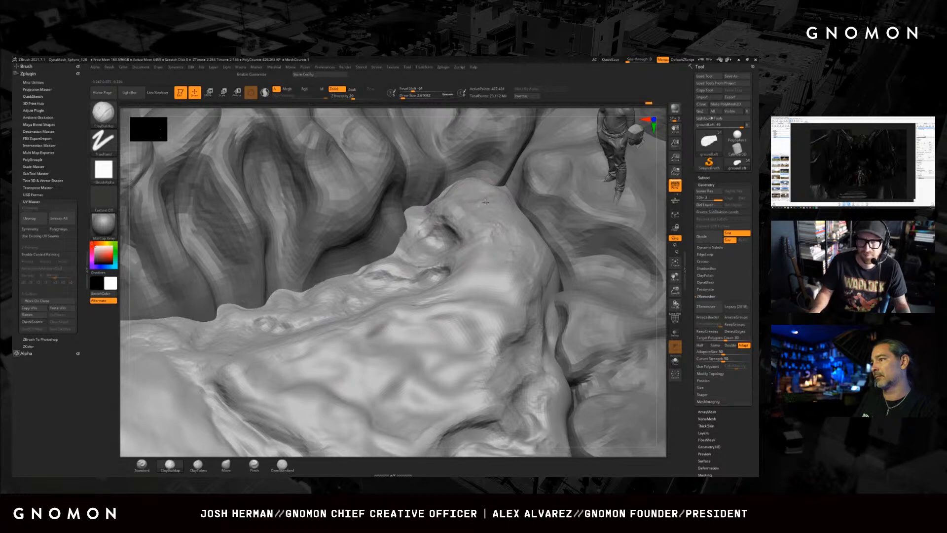
{"action": "mouse_move", "coordinate": [423, 282]}
{"action": "right_mouse_down"}
{"action": "mouse_move", "coordinate": [425, 241]}
{"action": "mouse_move", "coordinate": [485, 280]}
{"action": "mouse_move", "coordinate": [391, 274]}
{"action": "mouse_move", "coordinate": [413, 296]}
{"action": "mouse_move", "coordinate": [398, 286]}
{"action": "right_mouse_up"}
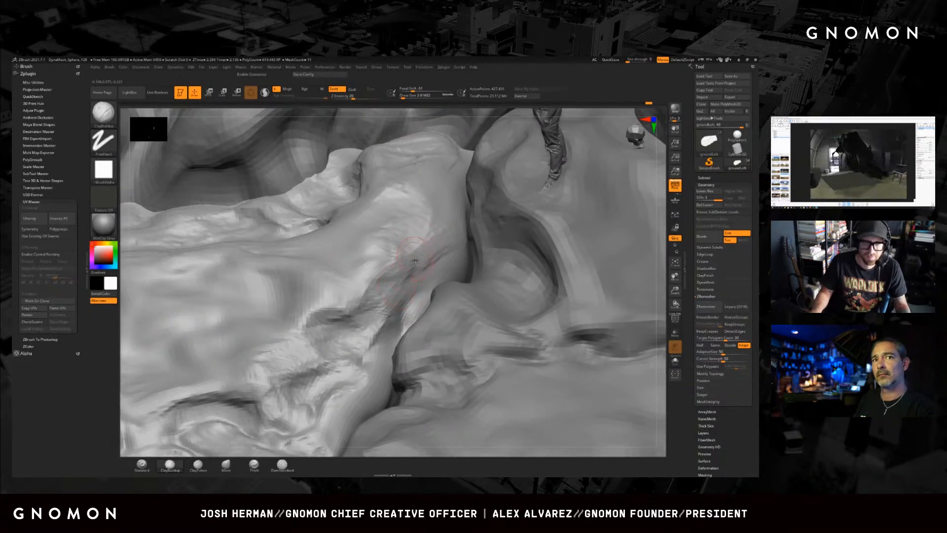
{"action": "right_click_drag", "start_coordinate": [427, 230], "coordinate": [426, 224]}
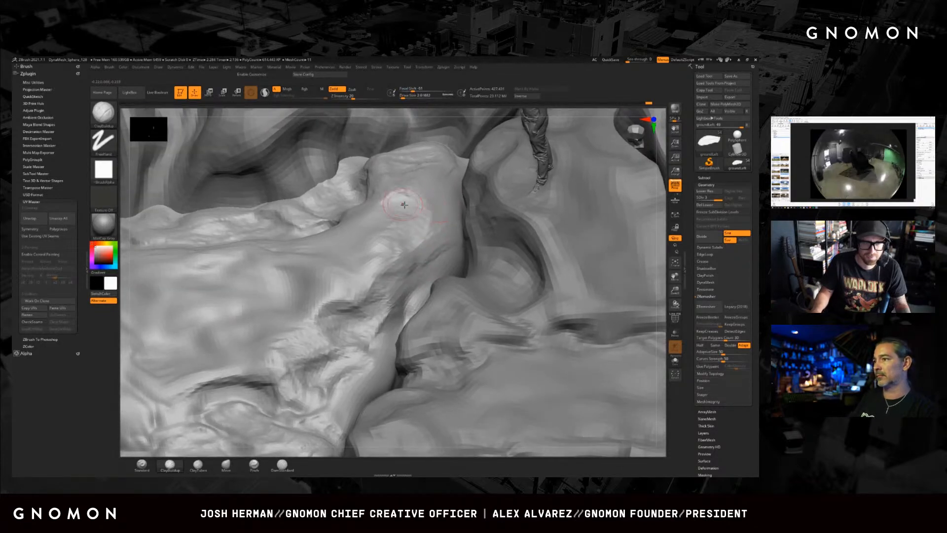
{"action": "key", "text": "s"}
{"action": "left_click_drag", "start_coordinate": [406, 207], "coordinate": [408, 207]}
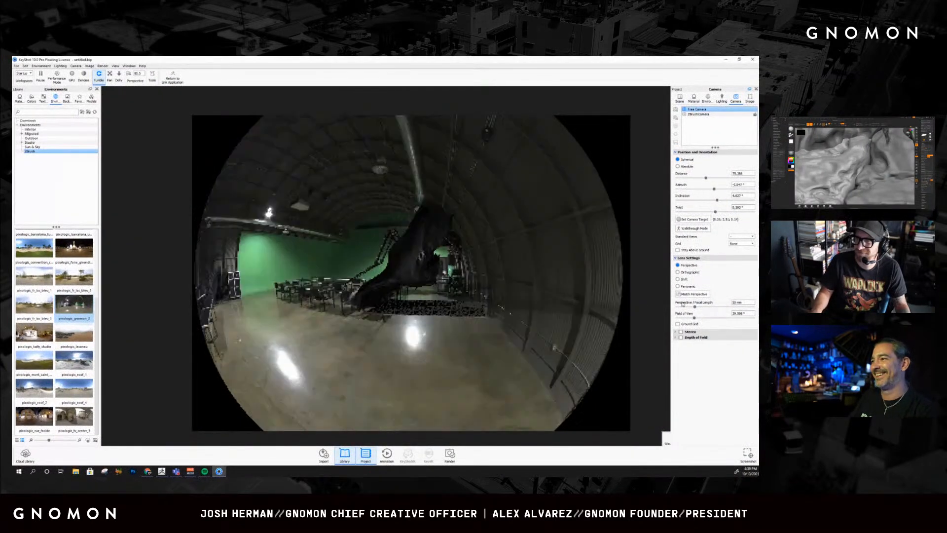
- Switch to KeyShot and frame the throne scene front-on, with the queen centred above the stairs
{"action": "left_click_drag", "start_coordinate": [502, 310], "coordinate": [161, 308]}
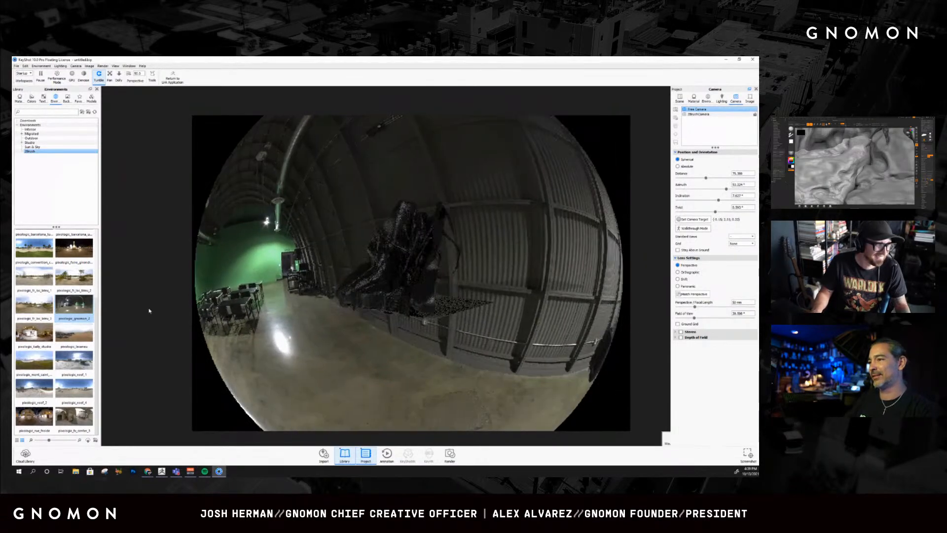
{"action": "scroll", "coordinate": [69, 354], "scroll_direction": "up", "scroll_amount": 4}
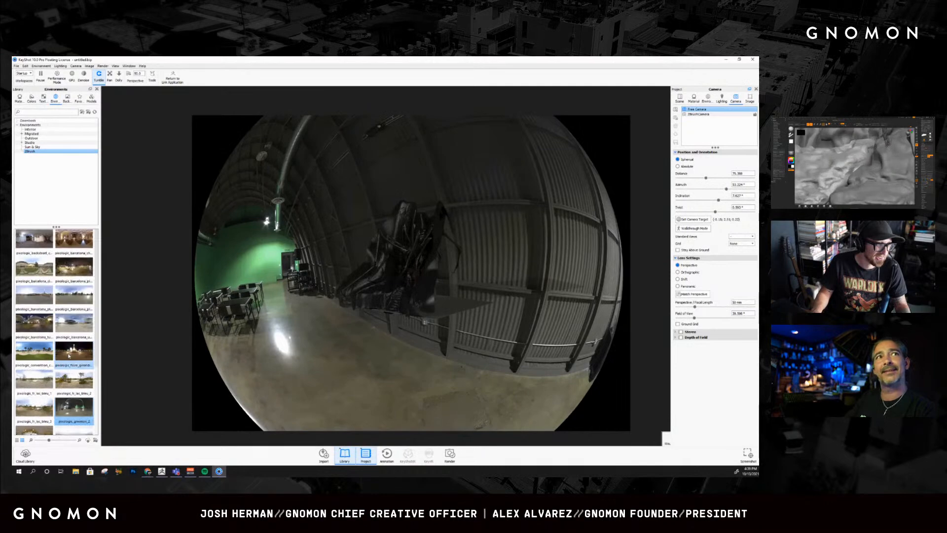
{"action": "scroll", "coordinate": [69, 355], "scroll_direction": "down", "scroll_amount": 4}
{"action": "left_click_drag", "start_coordinate": [277, 312], "coordinate": [193, 313]}
{"action": "left_click_drag", "start_coordinate": [582, 310], "coordinate": [112, 317]}
{"action": "left_click_drag", "start_coordinate": [279, 321], "coordinate": [431, 289]}
{"action": "scroll", "coordinate": [346, 330], "scroll_direction": "up", "scroll_amount": 8}
{"action": "scroll", "coordinate": [421, 324], "scroll_direction": "up", "scroll_amount": 4}
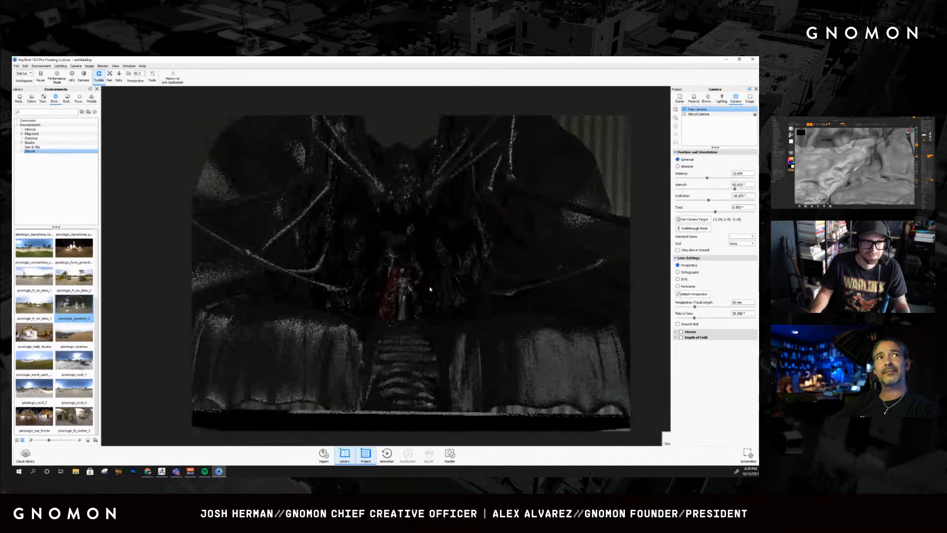
{"action": "middle_click_drag", "start_coordinate": [431, 290], "coordinate": [439, 304]}
{"action": "left_click_drag", "start_coordinate": [464, 369], "coordinate": [438, 329]}
{"action": "scroll", "coordinate": [433, 335], "scroll_direction": "up", "scroll_amount": 1}
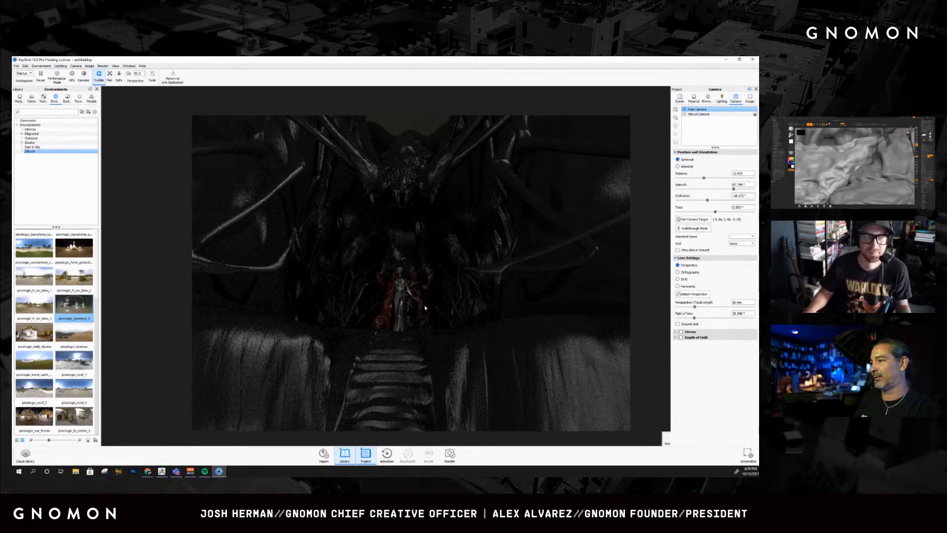
- Try rotating the creature model behind the queen with Move Model, accept it, and undo the change
{"action": "right_click", "coordinate": [492, 270]}
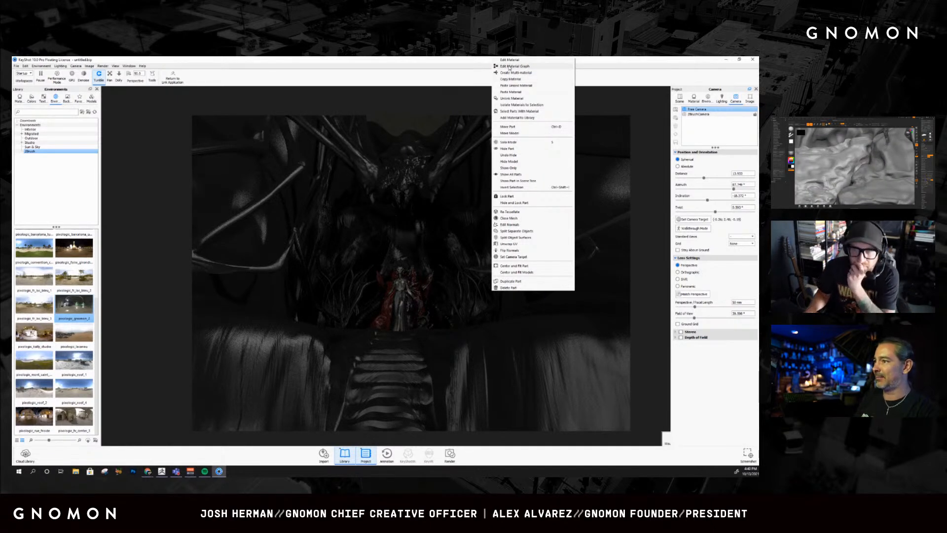
{"action": "left_click", "coordinate": [512, 133]}
{"action": "left_click_drag", "start_coordinate": [399, 136], "coordinate": [398, 147]}
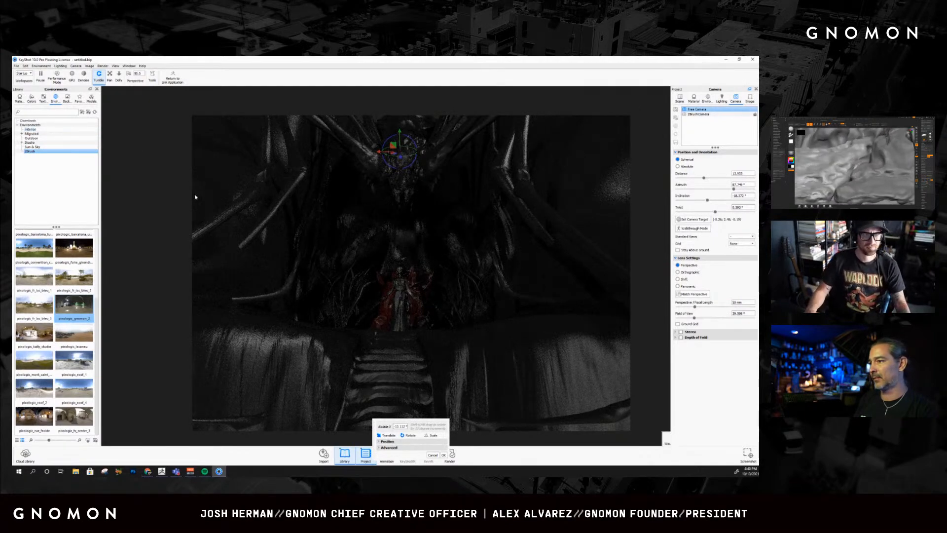
{"action": "left_click_drag", "start_coordinate": [199, 187], "coordinate": [208, 190]}
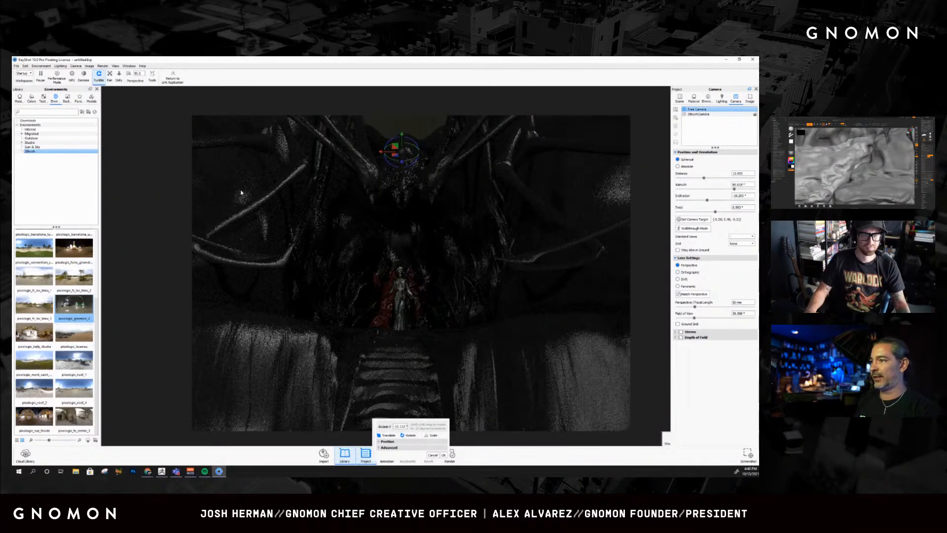
{"action": "left_click", "coordinate": [442, 455]}
{"action": "key", "text": "ctrl+z"}
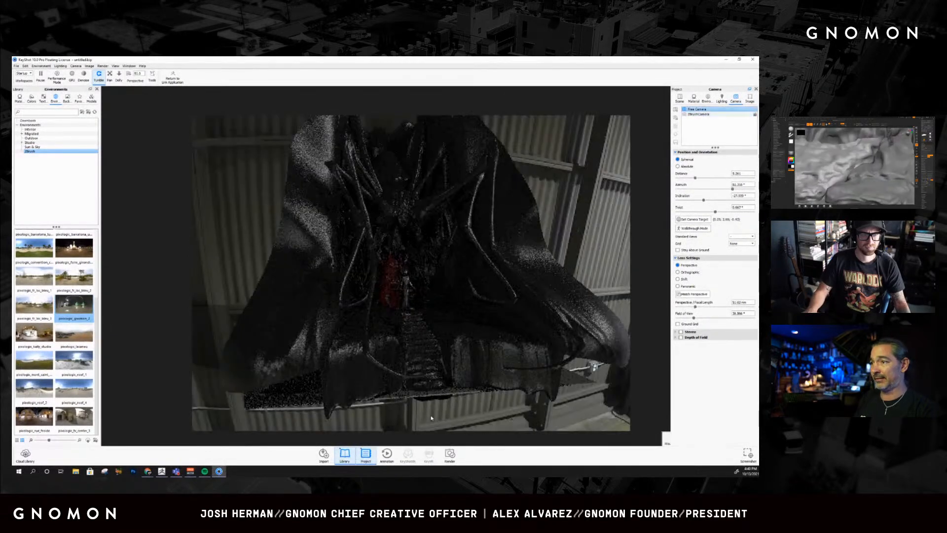
{"action": "left_click_drag", "start_coordinate": [435, 396], "coordinate": [444, 377]}
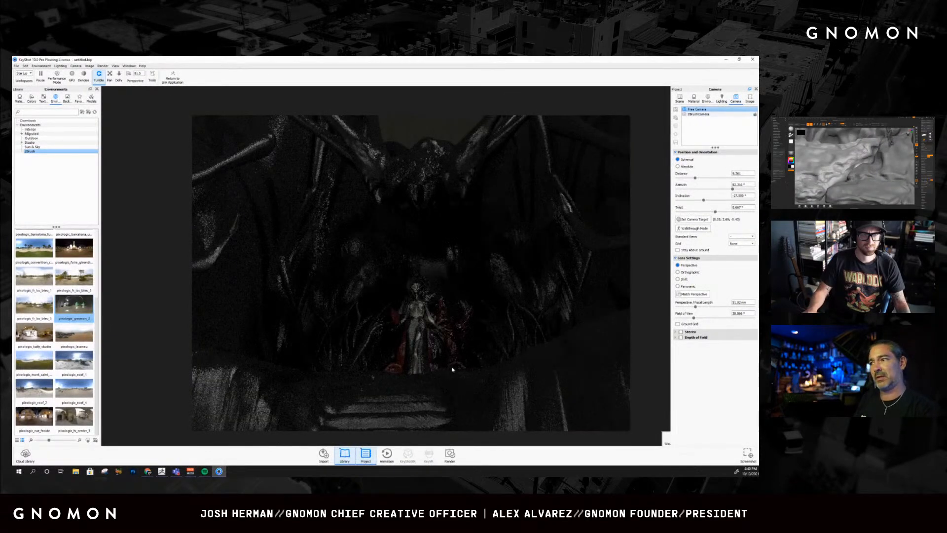
{"action": "scroll", "coordinate": [454, 371], "scroll_direction": "down", "scroll_amount": 5}
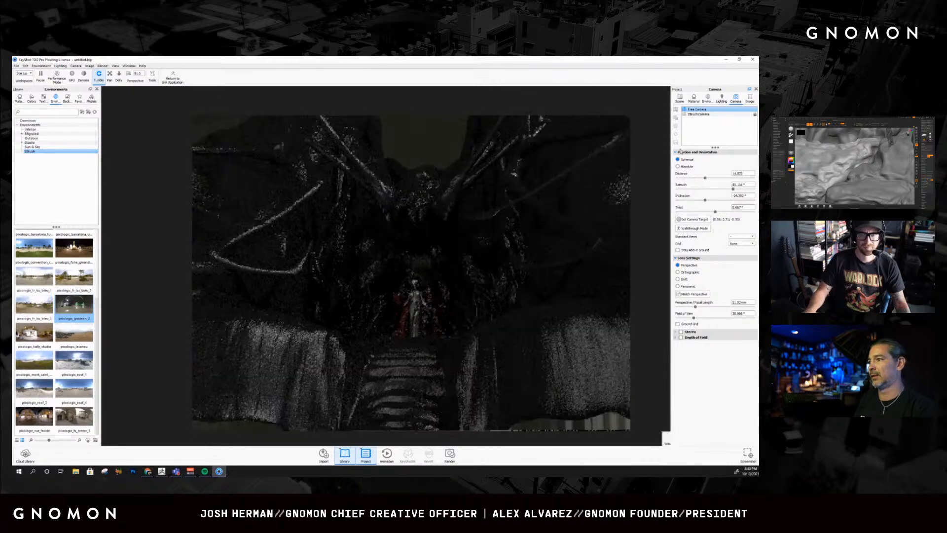
- Activate the ZBrush camera, frame the queen and stairs closely, and set its focal length to about 41 mm
{"action": "left_click", "coordinate": [728, 115]}
{"action": "left_click_drag", "start_coordinate": [468, 237], "coordinate": [446, 291]}
{"action": "scroll", "coordinate": [446, 276], "scroll_direction": "up", "scroll_amount": 3}
{"action": "scroll", "coordinate": [447, 268], "scroll_direction": "up", "scroll_amount": 4}
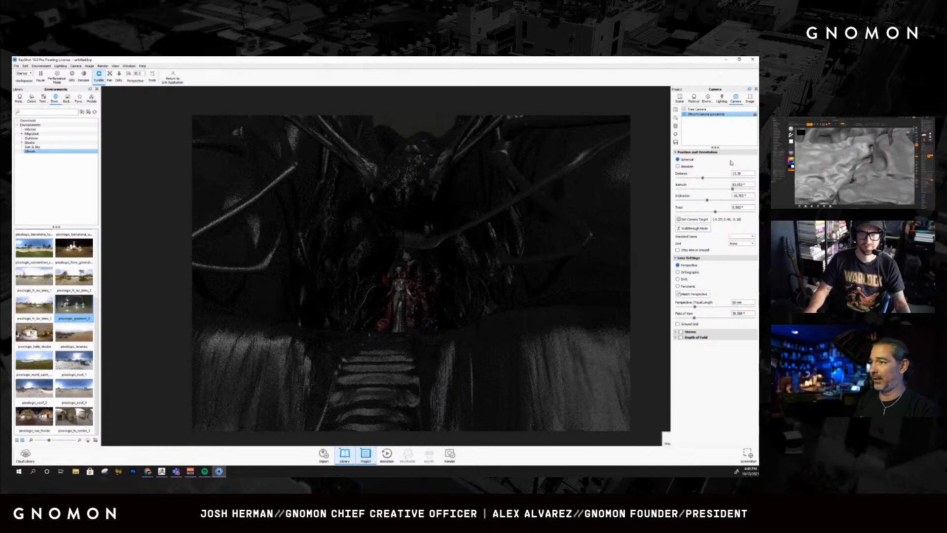
{"action": "left_click_drag", "start_coordinate": [695, 307], "coordinate": [691, 307]}
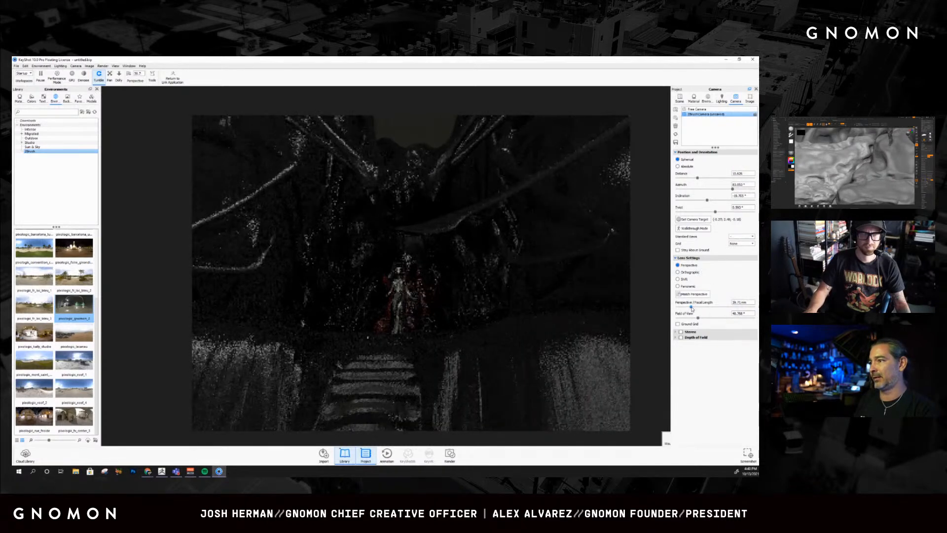
- Start Move Part on the creature part just above the queen
{"action": "right_click", "coordinate": [413, 183]}
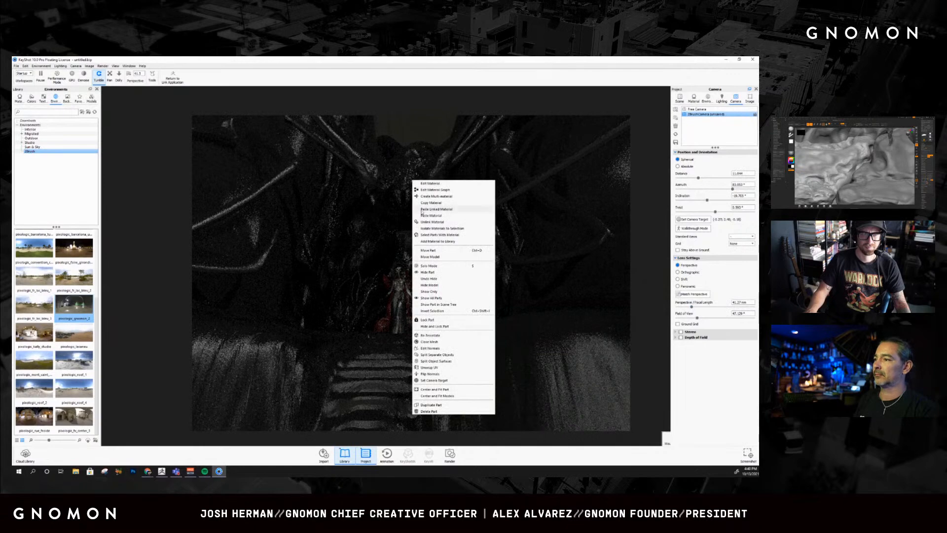
{"action": "left_click", "coordinate": [247, 199]}
{"action": "right_click", "coordinate": [440, 226]}
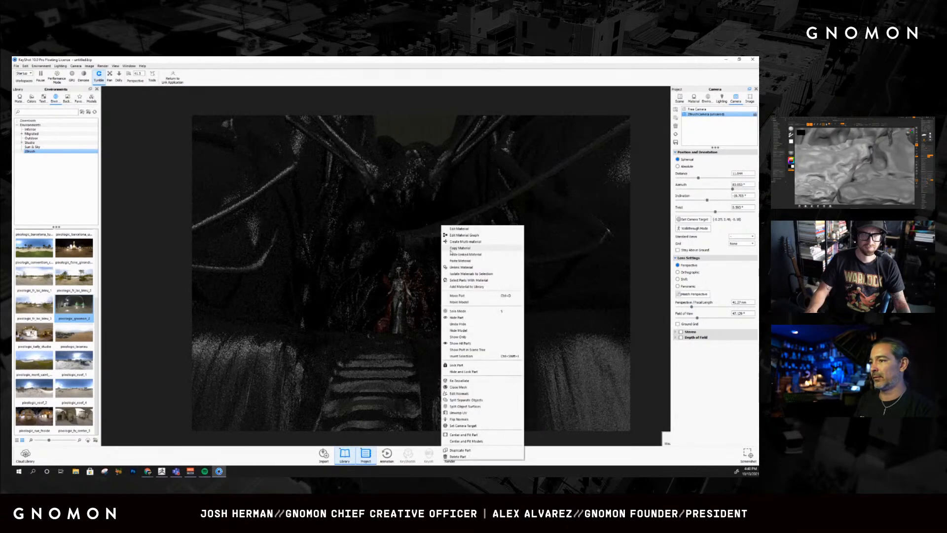
{"action": "left_click", "coordinate": [458, 295]}
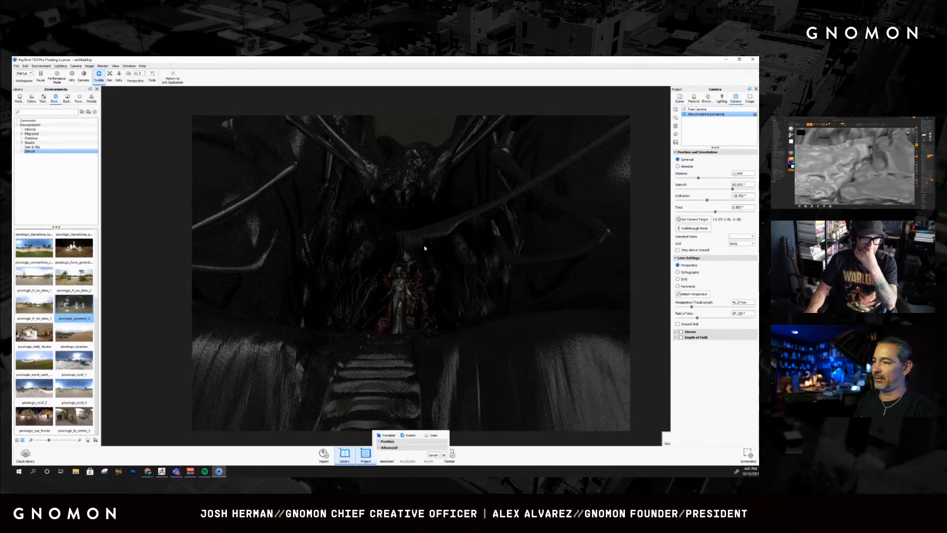
- Rotate the creature model slightly with the Move tool and accept the transformation
{"action": "left_click_drag", "start_coordinate": [393, 138], "coordinate": [394, 160]}
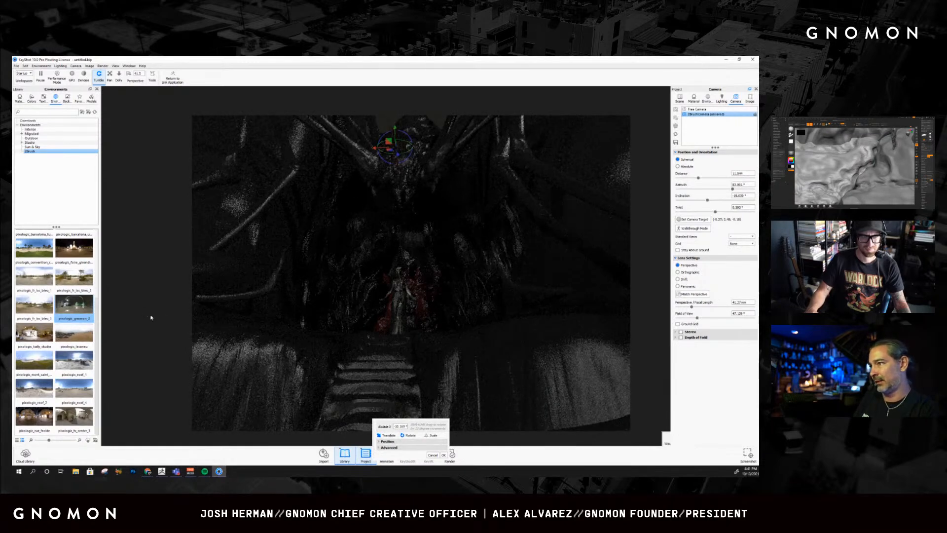
{"action": "left_click", "coordinate": [444, 455]}
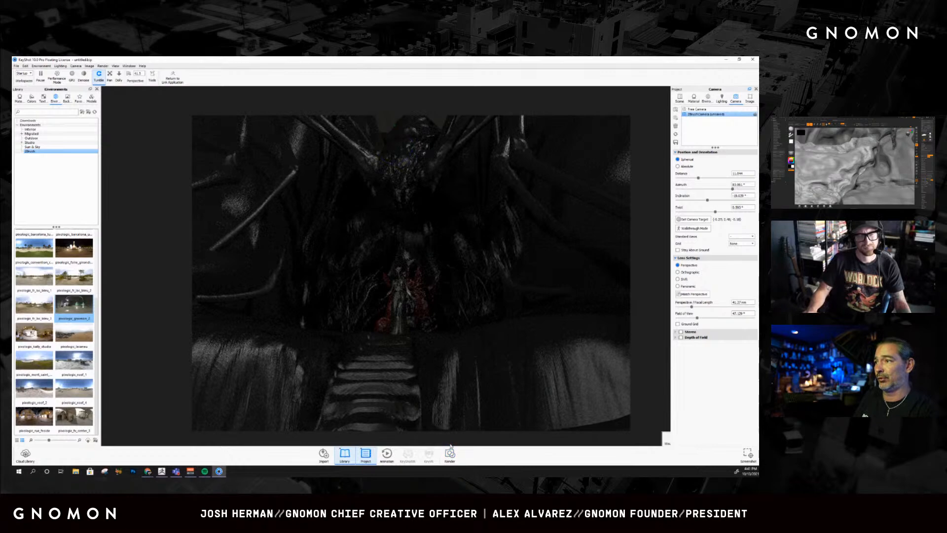
- Save the ZBrush camera, then activate the Free Camera and frame the whole creature and staircase from the front
{"action": "left_click", "coordinate": [675, 142]}
{"action": "left_click", "coordinate": [696, 109]}
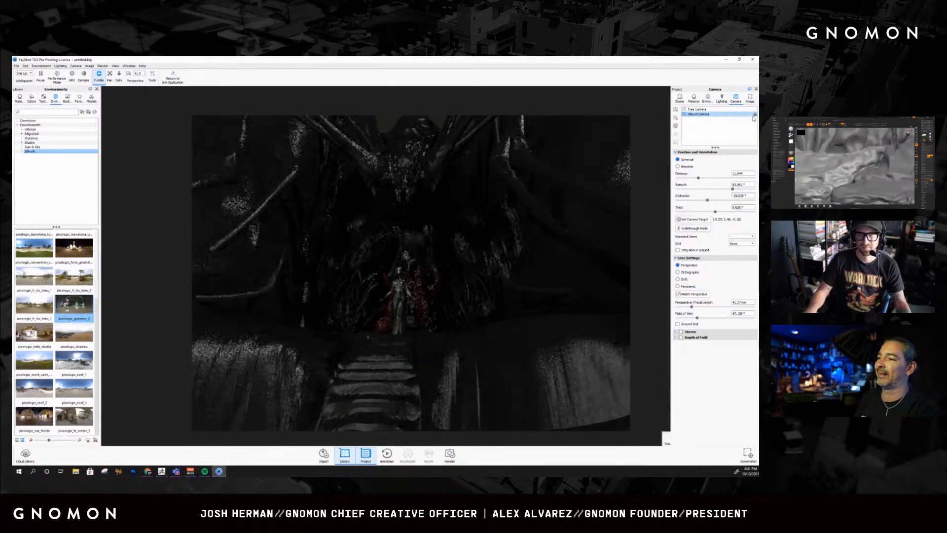
{"action": "left_click", "coordinate": [698, 114]}
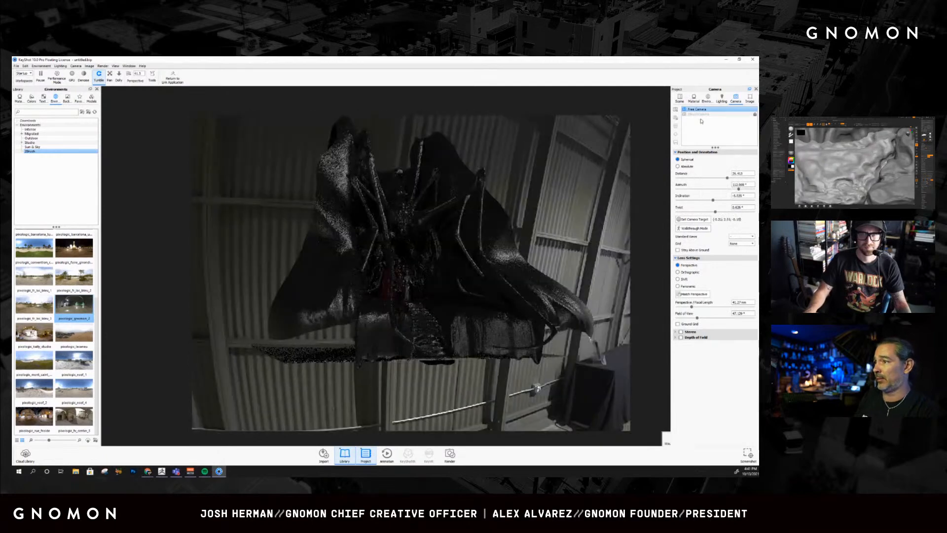
{"action": "left_click", "coordinate": [698, 110]}
{"action": "left_click_drag", "start_coordinate": [429, 263], "coordinate": [285, 300]}
{"action": "scroll", "coordinate": [501, 315], "scroll_direction": "down", "scroll_amount": 8}
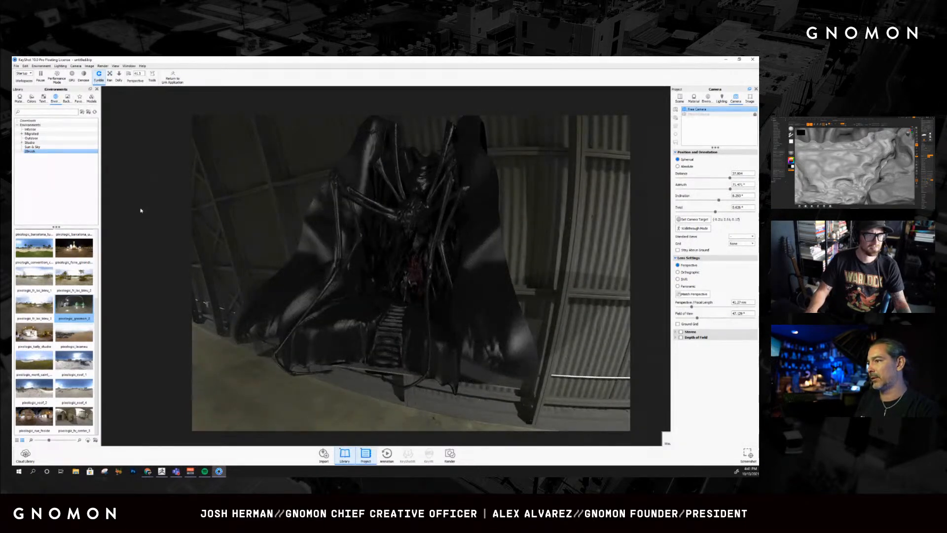
- Search the environment library for "light" and open the materials library
{"action": "left_click", "coordinate": [60, 66]}
{"action": "mouse_move", "coordinate": [75, 105]}
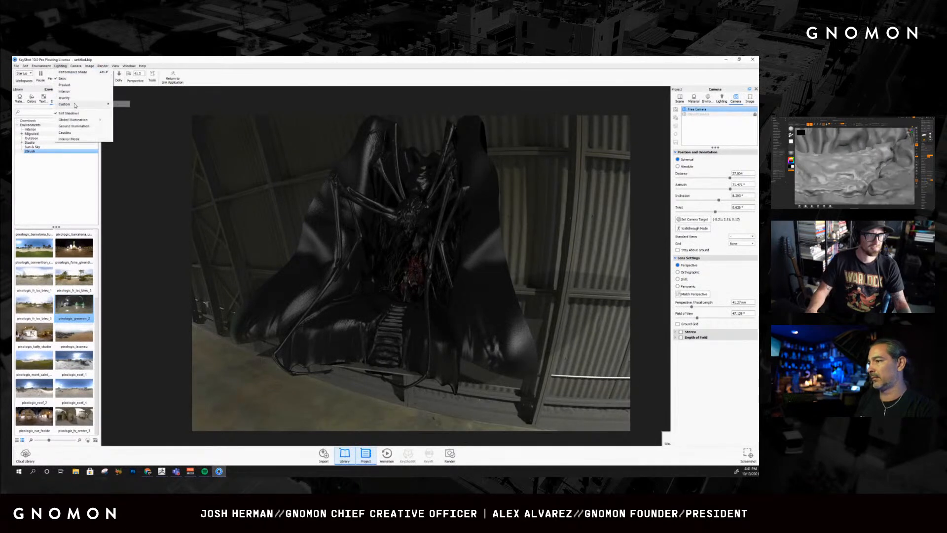
{"action": "left_click", "coordinate": [40, 202]}
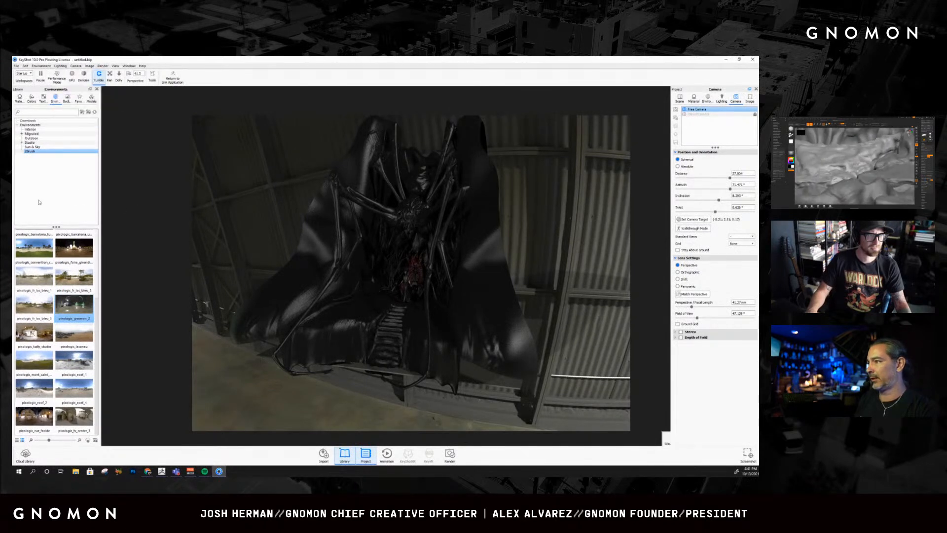
{"action": "left_click", "coordinate": [36, 112]}
{"action": "type", "text": "light"}
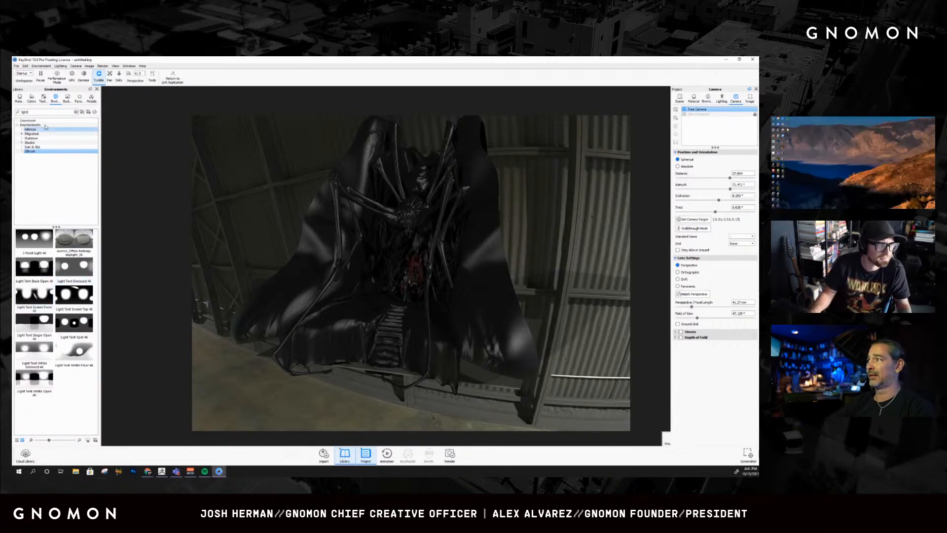
{"action": "left_click", "coordinate": [32, 100]}
{"action": "left_click", "coordinate": [20, 98]}
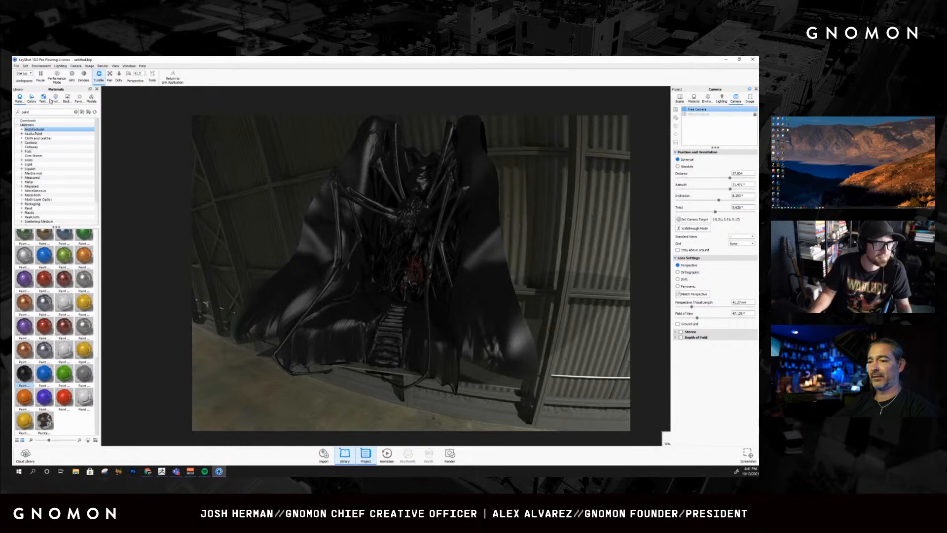
- Check the project's lighting presets and its environment and camera settings
{"action": "left_click", "coordinate": [723, 100]}
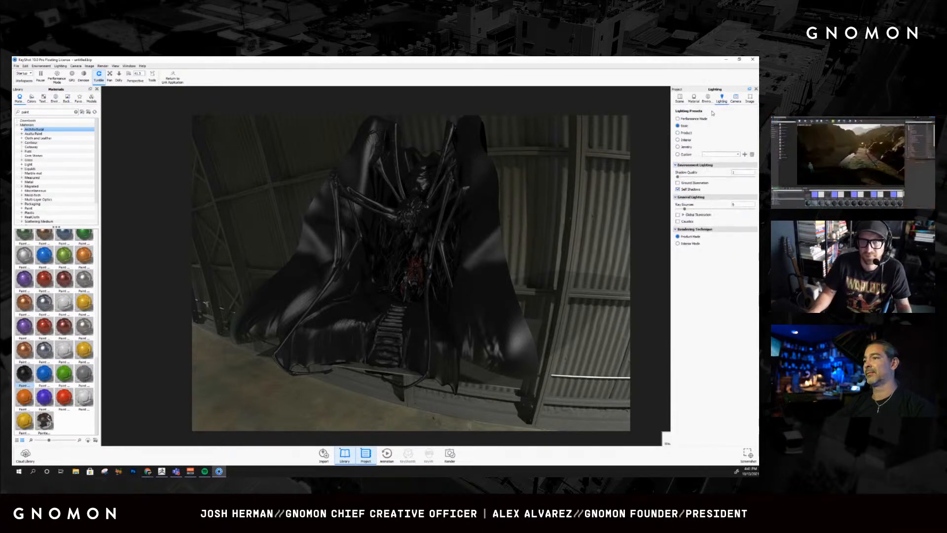
{"action": "left_click", "coordinate": [708, 100]}
{"action": "left_click", "coordinate": [723, 100]}
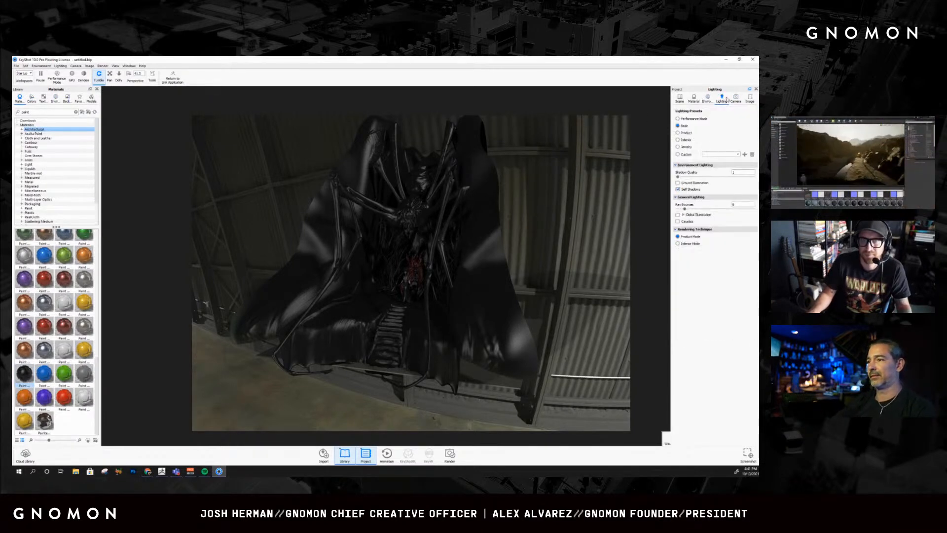
{"action": "left_click", "coordinate": [735, 99]}
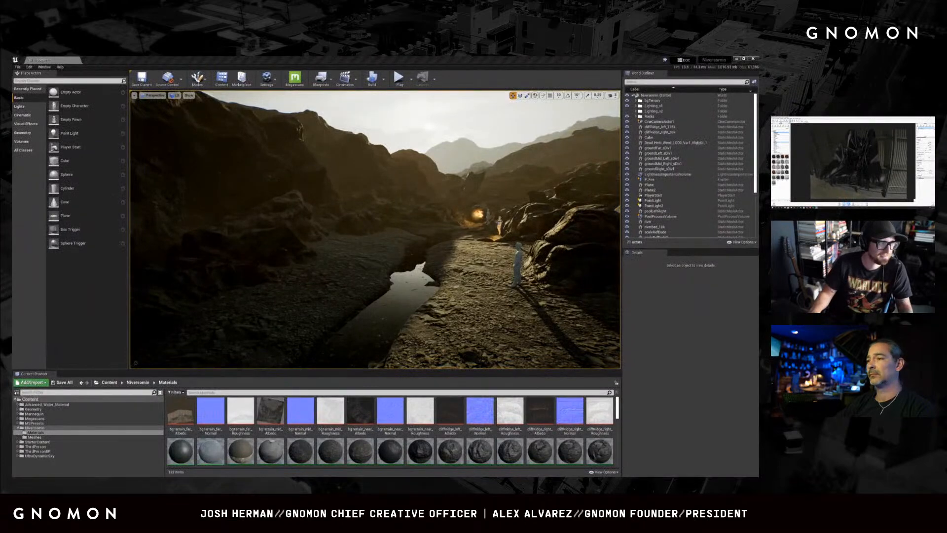
- In Unreal Editor, fly through the canyon scene to inspect the cave shelter, pool and rocky path
{"action": "mouse_move", "coordinate": [449, 247]}
{"action": "right_mouse_down"}
{"action": "mouse_move", "coordinate": [461, 249]}
{"action": "mouse_move", "coordinate": [447, 246]}
{"action": "right_mouse_up"}
{"action": "key", "text": "1"}
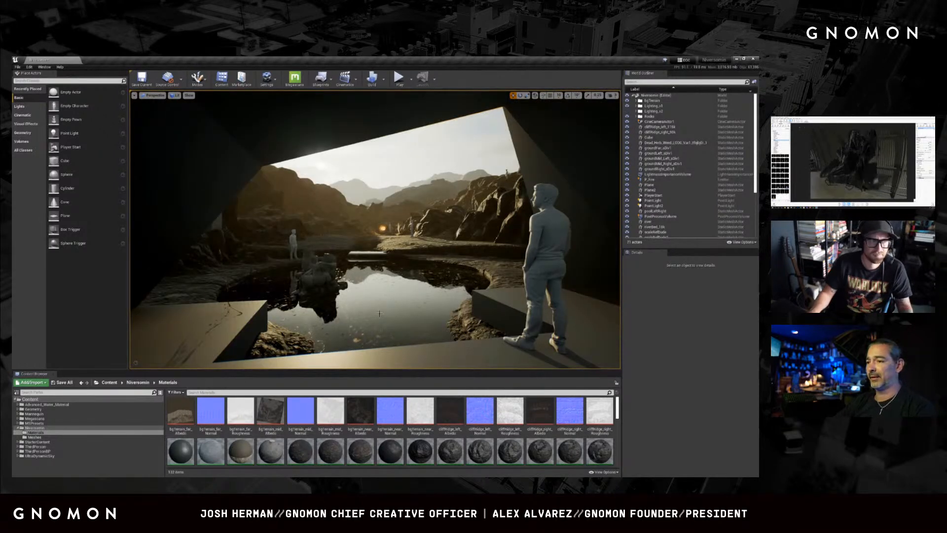
{"action": "right_click_drag", "start_coordinate": [379, 317], "coordinate": [377, 315]}
{"action": "key", "text": "w"}
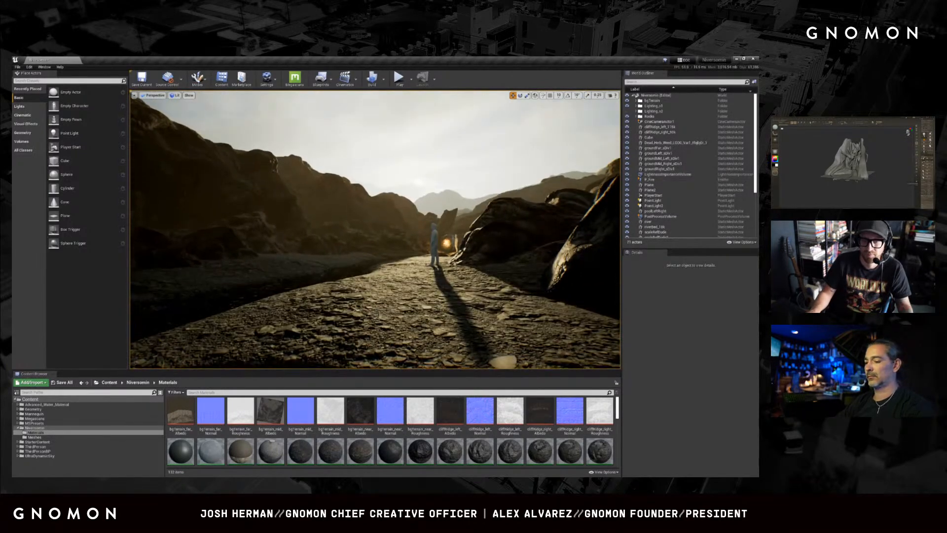
- Examine the canyon full screen, travelling along the rocky path to the fire beside the stream
{"action": "key", "text": "F11"}
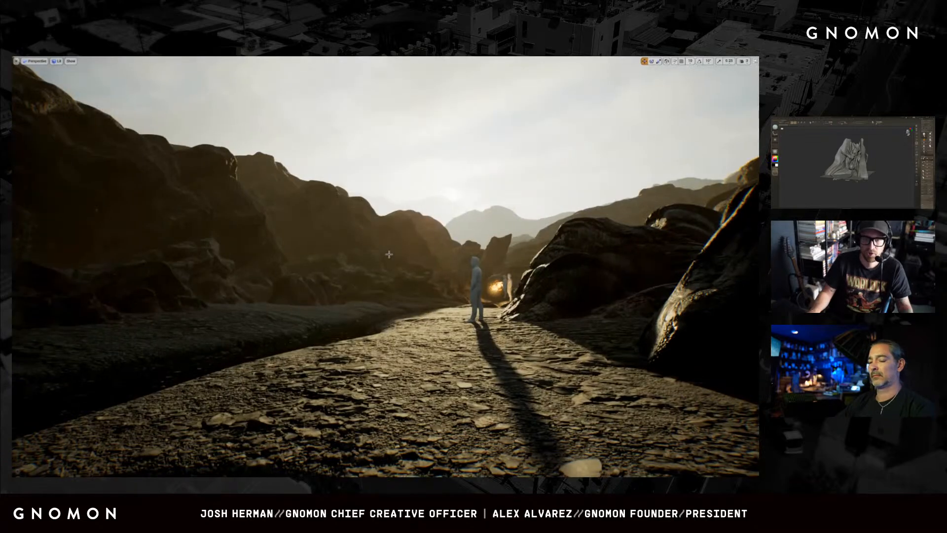
{"action": "right_click_drag", "start_coordinate": [397, 250], "coordinate": [403, 258]}
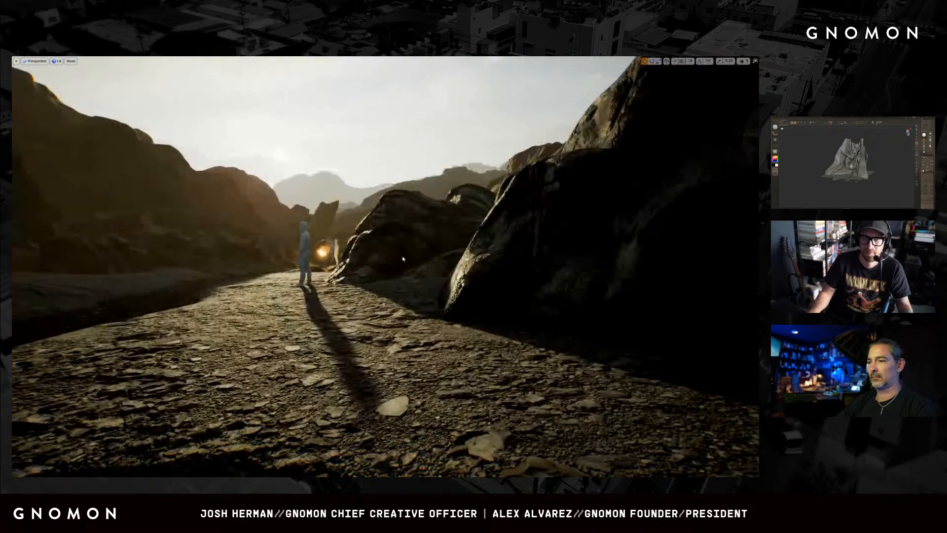
{"action": "key", "text": "s"}
{"action": "key", "text": "a"}
{"action": "key", "text": "w"}
{"action": "key", "text": "e"}
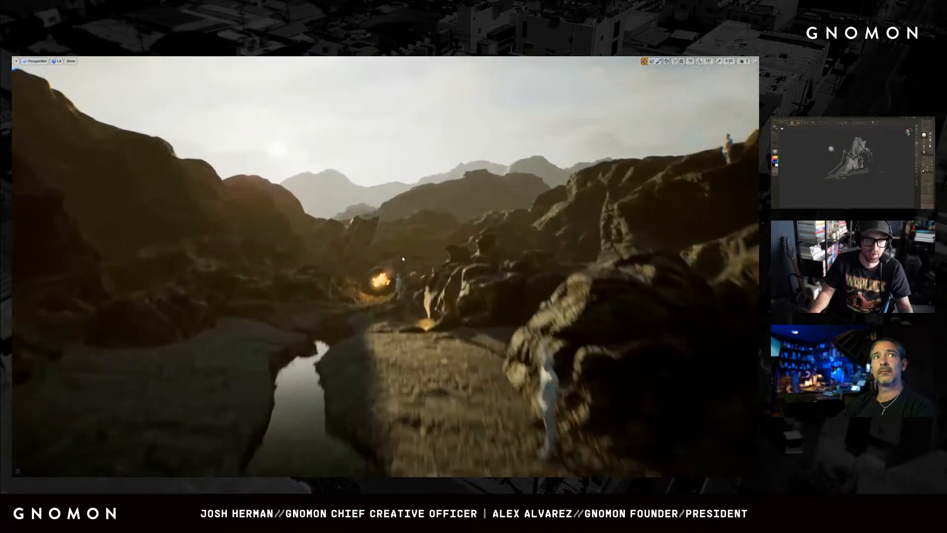
{"action": "key", "text": "w"}
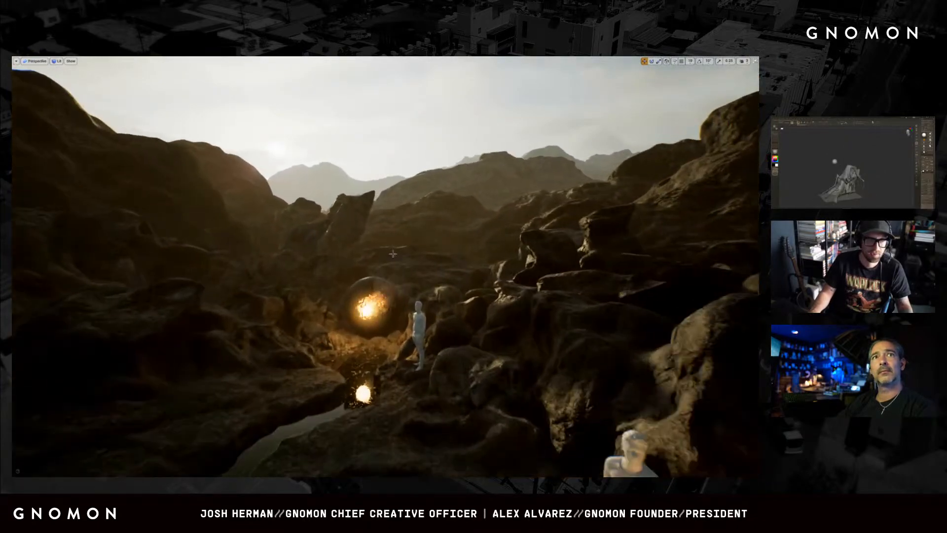
{"action": "key", "text": "a"}
{"action": "right_click_drag", "start_coordinate": [387, 258], "coordinate": [384, 254]}
{"action": "key", "text": "d"}
{"action": "key", "text": "d"}
{"action": "key", "text": "a"}
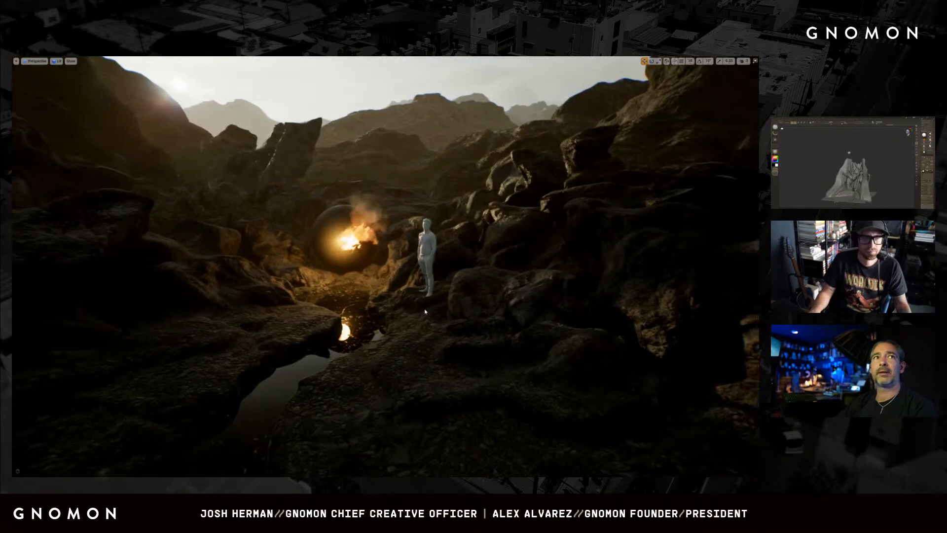
- Inspect the fire, the nearby figures and the surrounding rocks from closer and higher viewpoints
{"action": "mouse_move", "coordinate": [423, 310]}
{"action": "right_mouse_down"}
{"action": "mouse_move", "coordinate": [343, 306]}
{"action": "mouse_move", "coordinate": [406, 305]}
{"action": "right_mouse_up"}
{"action": "key", "text": "w"}
{"action": "key", "text": "d"}
{"action": "key", "text": "w"}
{"action": "key", "text": "e"}
{"action": "key", "text": "e"}
{"action": "key", "text": "w"}
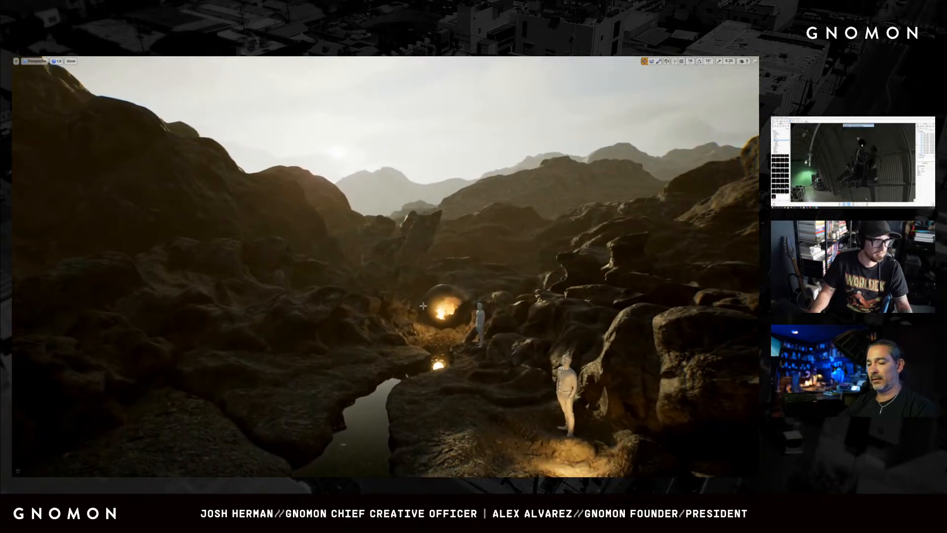
- Leave the full-screen view, hide the first lighting folder and show the second one for night lighting
{"action": "key", "text": "F11"}
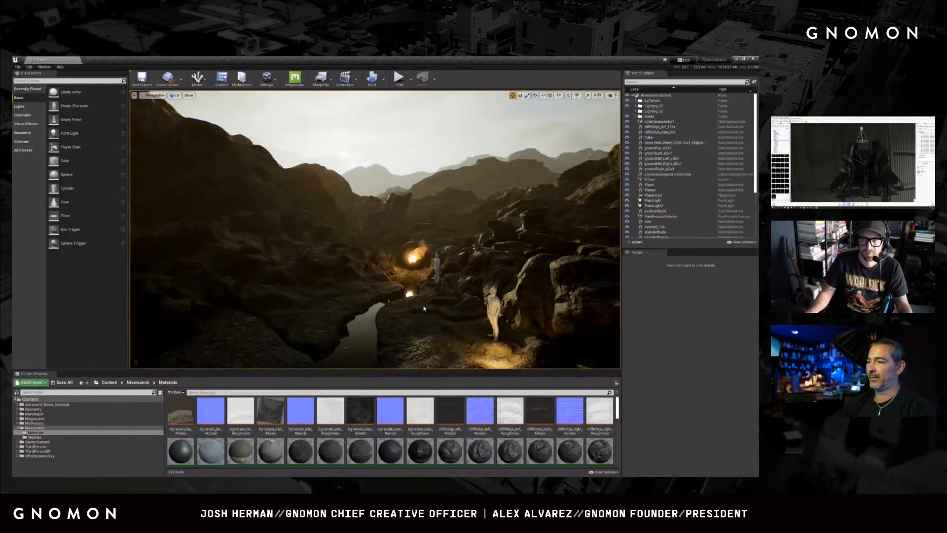
{"action": "left_click", "coordinate": [628, 106]}
{"action": "left_click", "coordinate": [628, 111]}
- Examine the night-lit canyon full screen, selecting the ground mesh along the stream
{"action": "key", "text": "s"}
{"action": "right_click_drag", "start_coordinate": [404, 228], "coordinate": [439, 225]}
{"action": "key", "text": "F11"}
{"action": "key", "text": "s"}
{"action": "key", "text": "q"}
{"action": "key", "text": "a"}
{"action": "key", "text": "w"}
{"action": "left_click", "coordinate": [444, 243]}
{"action": "right_click_drag", "start_coordinate": [425, 287], "coordinate": [420, 282]}
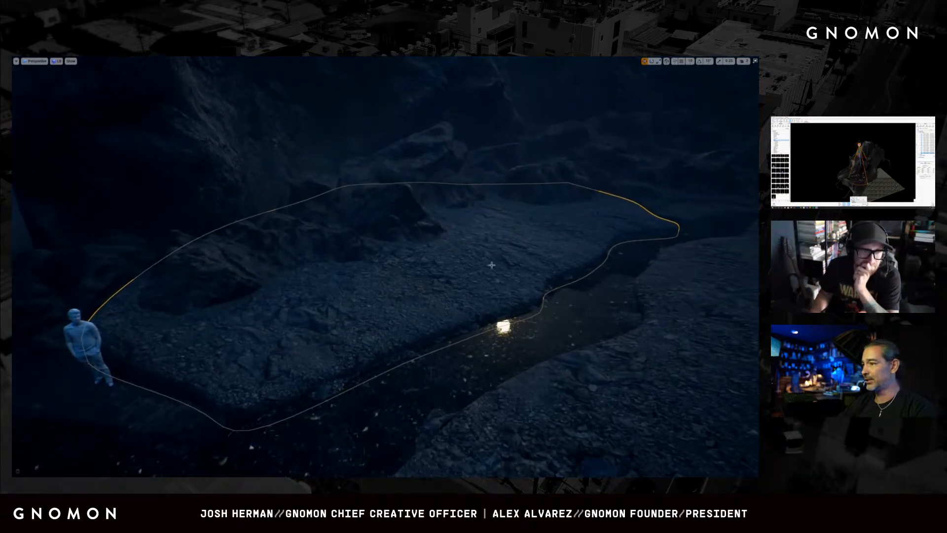
- Leave the full-screen view, minimize Unreal Editor and switch to the rock sculpt in ZBrush
{"action": "key", "text": "F11"}
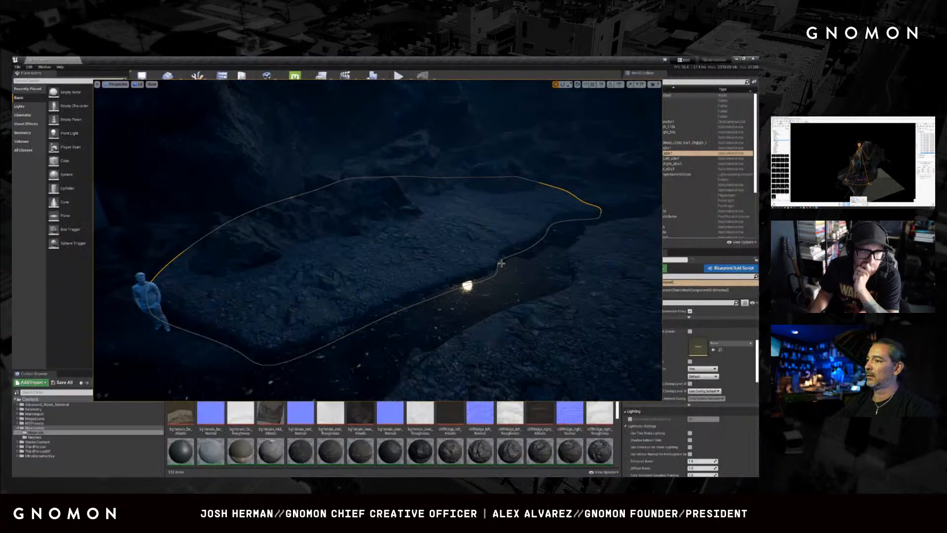
{"action": "left_click", "coordinate": [736, 60]}
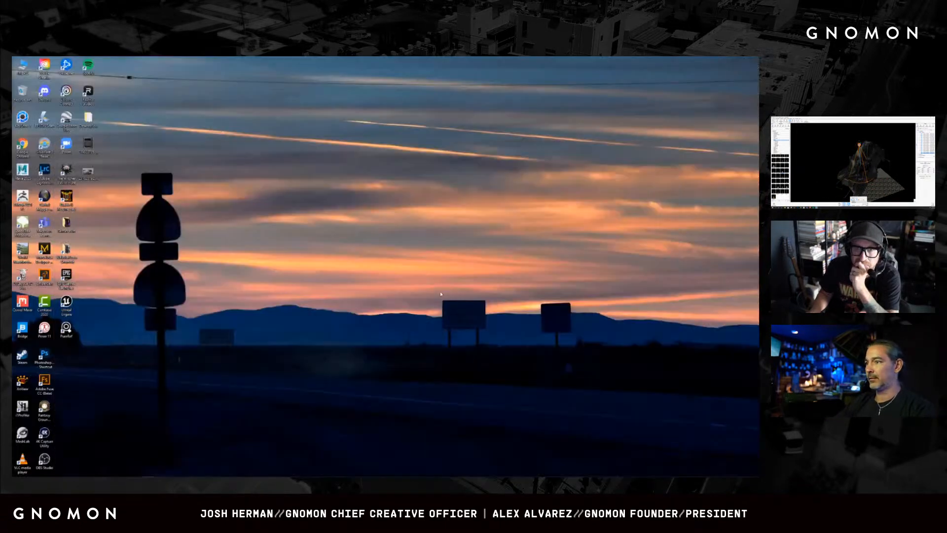
{"action": "left_click", "coordinate": [148, 471]}
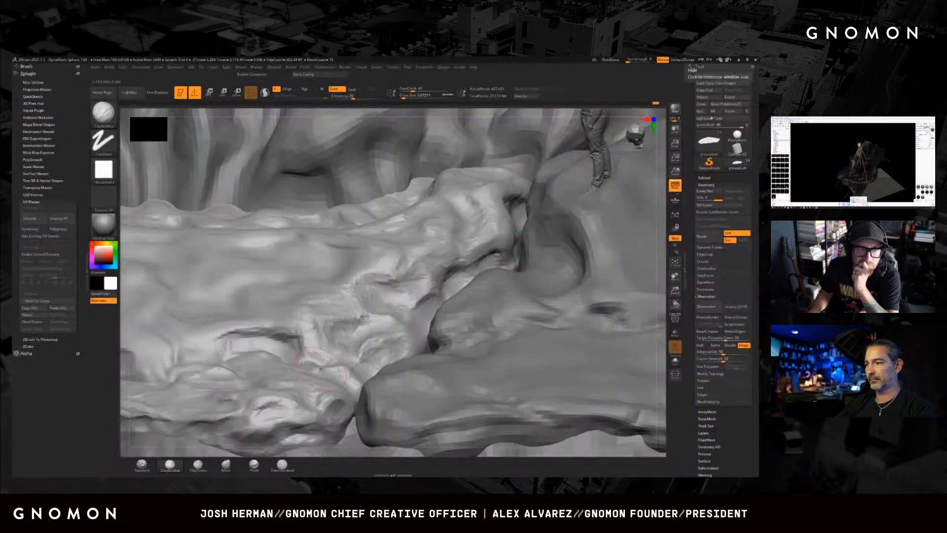
- Sculpt rough rock detail along the edge of the ground ledge with the ClayBuildup brush
{"action": "mouse_move", "coordinate": [420, 280]}
{"action": "right_mouse_down"}
{"action": "mouse_move", "coordinate": [417, 270]}
{"action": "mouse_move", "coordinate": [410, 290]}
{"action": "mouse_move", "coordinate": [413, 275]}
{"action": "right_mouse_up"}
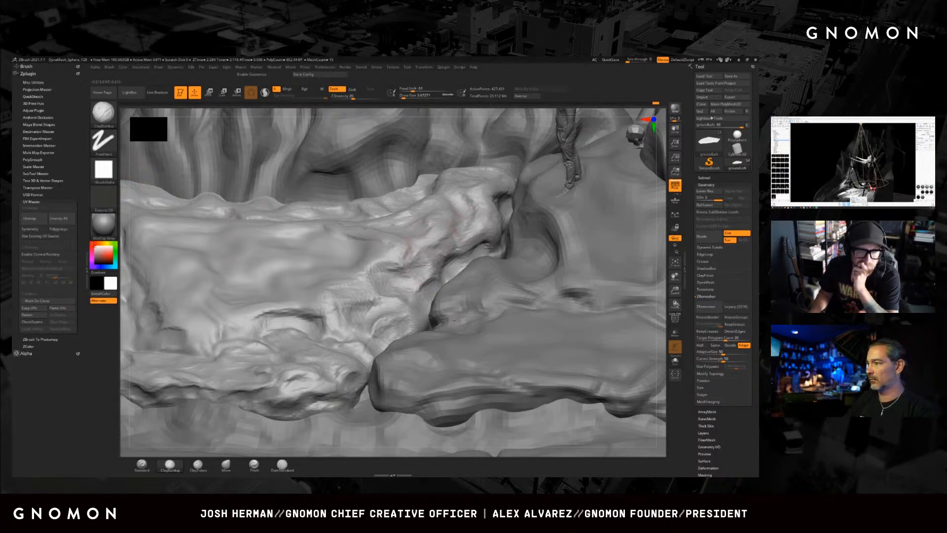
{"action": "mouse_move", "coordinate": [429, 290]}
{"action": "right_mouse_down"}
{"action": "mouse_move", "coordinate": [447, 301]}
{"action": "mouse_move", "coordinate": [443, 264]}
{"action": "mouse_move", "coordinate": [432, 288]}
{"action": "right_mouse_up"}
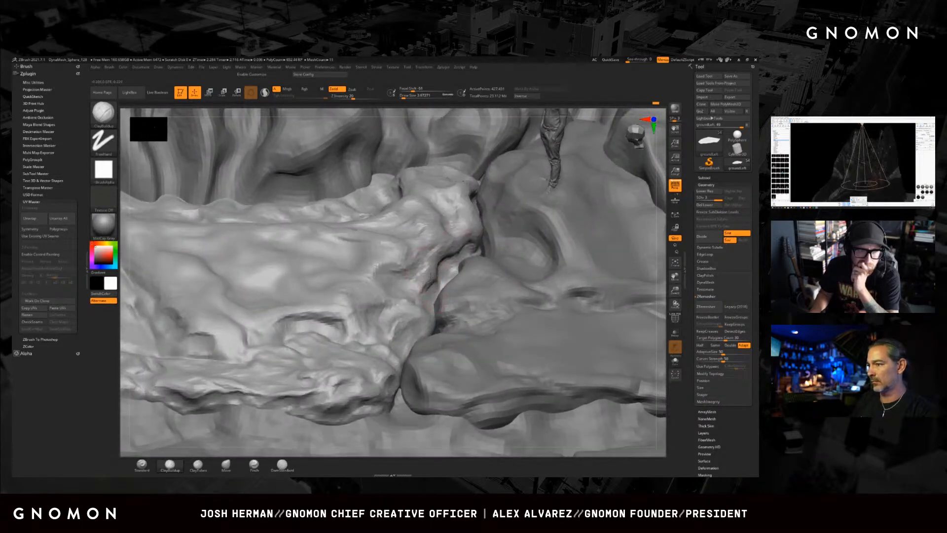
{"action": "mouse_move", "coordinate": [423, 313]}
{"action": "right_mouse_down"}
{"action": "mouse_move", "coordinate": [440, 311]}
{"action": "mouse_move", "coordinate": [418, 318]}
{"action": "right_mouse_up"}
{"action": "right_click", "coordinate": [418, 319]}
{"action": "left_click", "coordinate": [418, 321]}
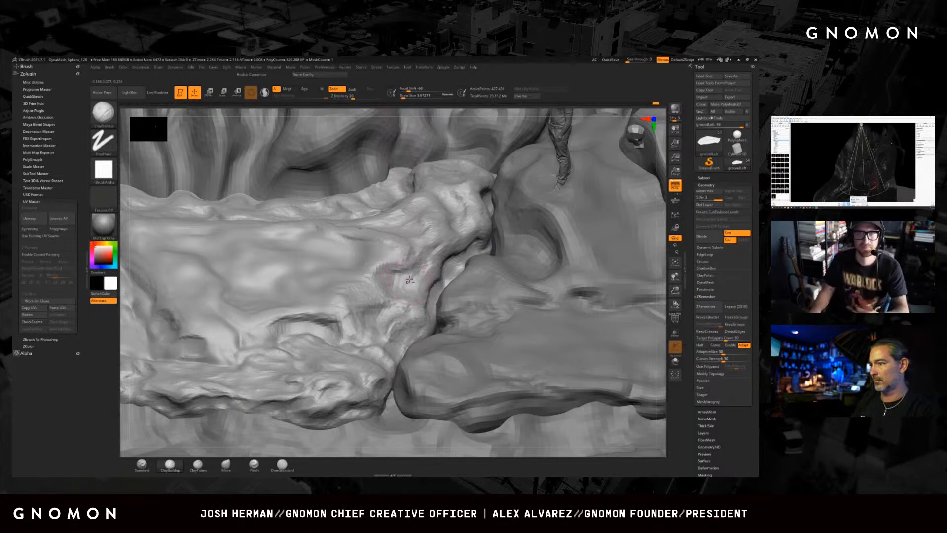
{"action": "mouse_move", "coordinate": [412, 340]}
{"action": "right_mouse_down"}
{"action": "mouse_move", "coordinate": [398, 356]}
{"action": "mouse_move", "coordinate": [415, 357]}
{"action": "mouse_move", "coordinate": [432, 337]}
{"action": "mouse_move", "coordinate": [417, 296]}
{"action": "right_mouse_up"}
{"action": "right_click_drag", "start_coordinate": [446, 245], "coordinate": [405, 291]}
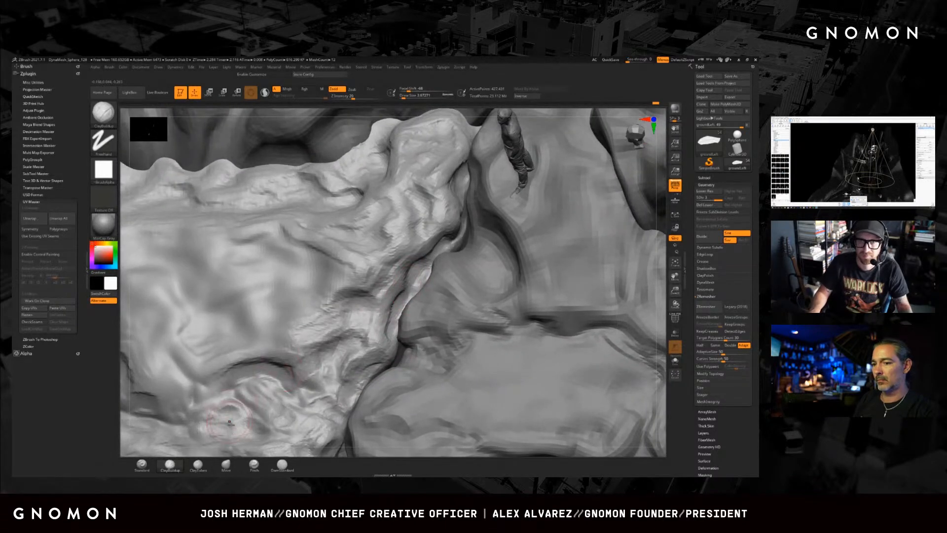
- Reshape the outline of the ledge beside the smooth boulder with the Move brush, using a larger brush size
{"action": "left_click", "coordinate": [226, 466]}
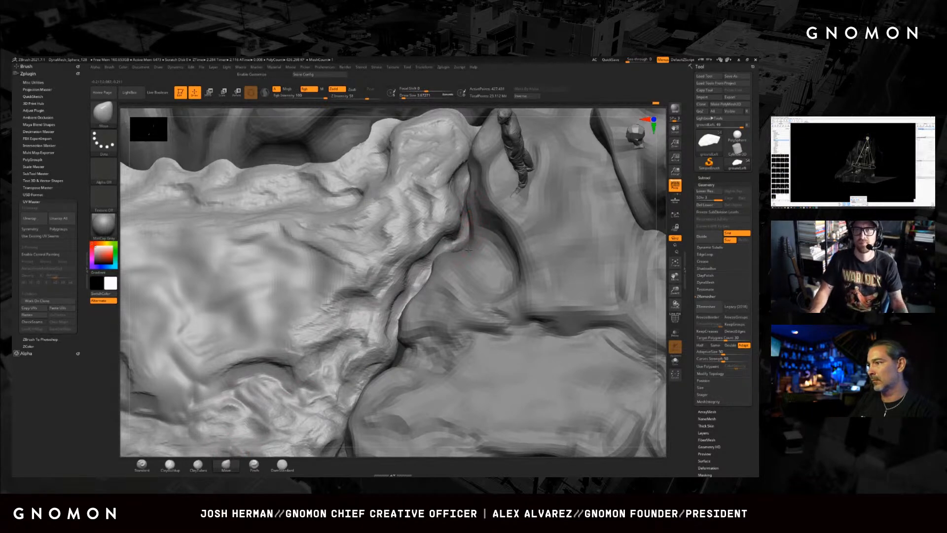
{"action": "mouse_move", "coordinate": [344, 290]}
{"action": "right_mouse_down", "text": "alt"}
{"action": "mouse_move", "coordinate": [388, 236]}
{"action": "mouse_move", "coordinate": [450, 248]}
{"action": "right_mouse_up", "text": "alt"}
{"action": "left_click_drag", "start_coordinate": [444, 216], "coordinate": [459, 218]}
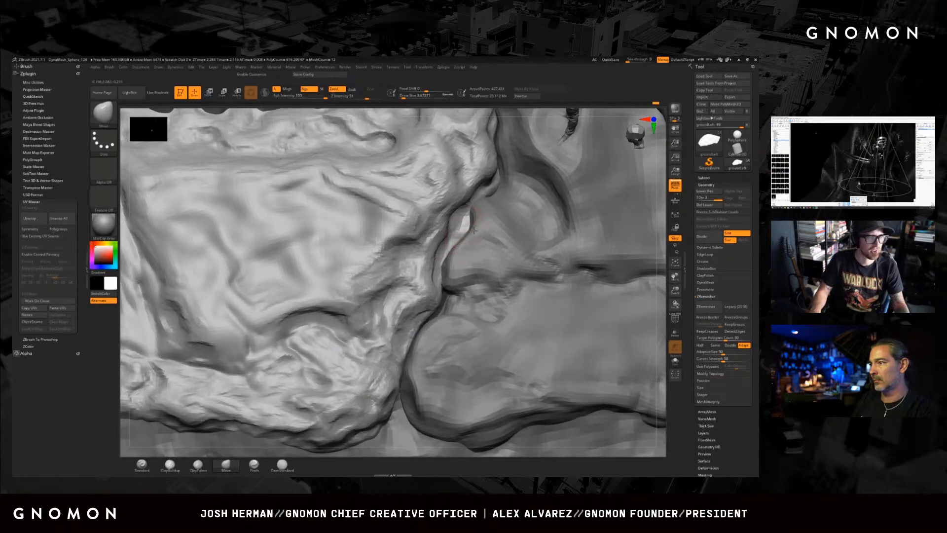
{"action": "right_click_drag", "start_coordinate": [424, 254], "coordinate": [425, 204], "text": "alt"}
{"action": "key", "text": "s"}
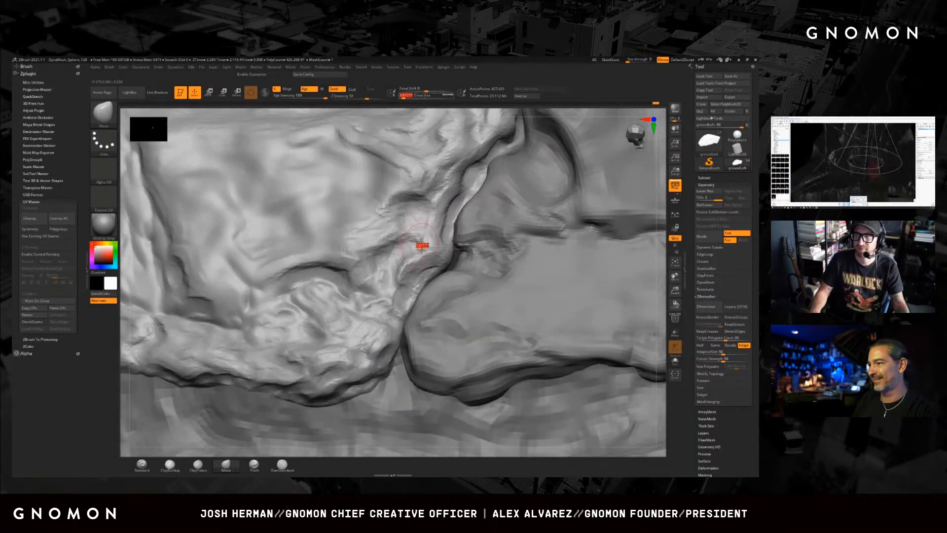
{"action": "key", "text": "]"}
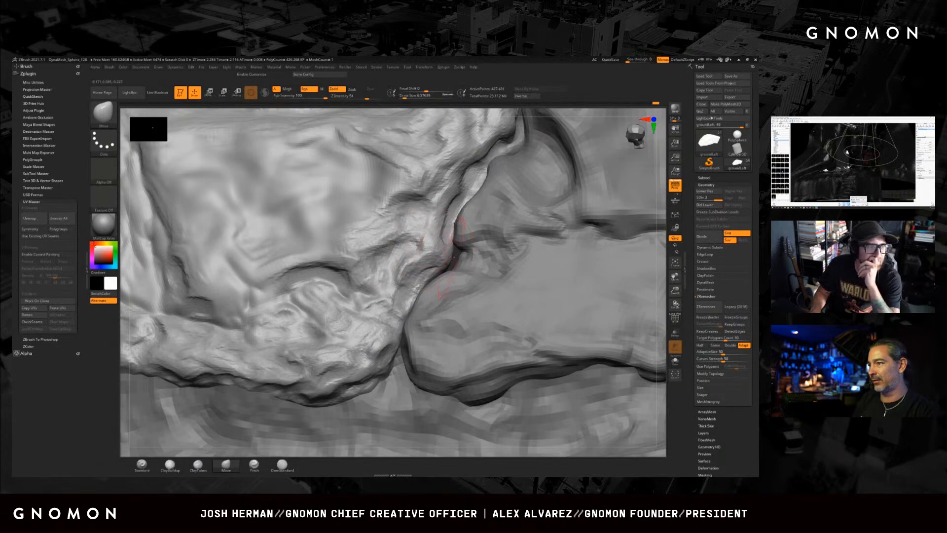
{"action": "right_click_drag", "start_coordinate": [455, 253], "coordinate": [448, 262]}
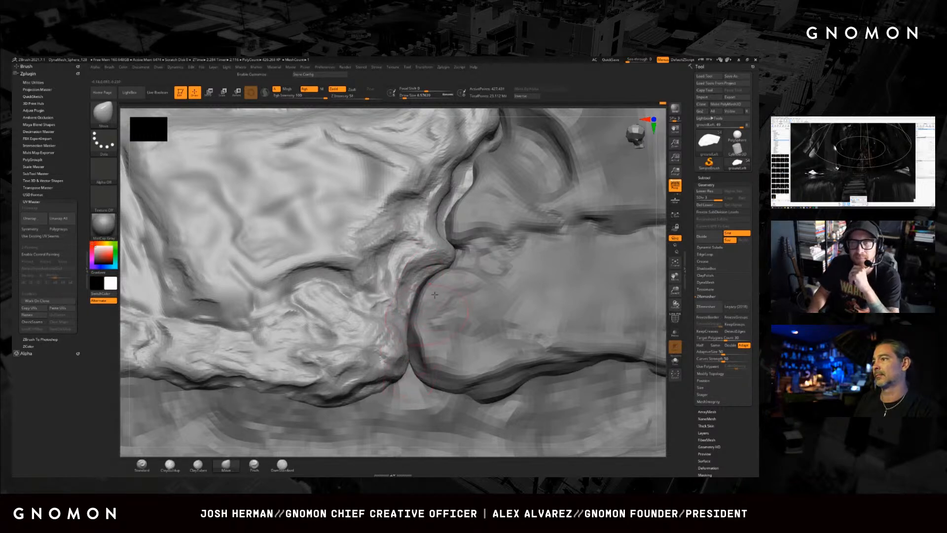
{"action": "right_click_drag", "start_coordinate": [503, 221], "coordinate": [445, 292], "text": "alt"}
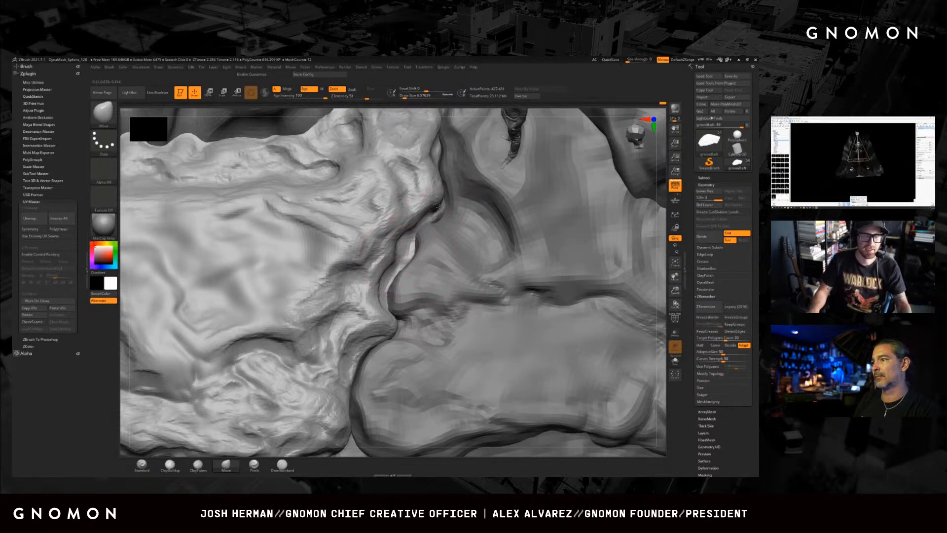
- Refine the ledge's edge facing the smooth boulder with the Move brush, reducing the brush size for the small protrusions
{"action": "mouse_move", "coordinate": [427, 224]}
{"action": "right_mouse_down", "text": "alt"}
{"action": "mouse_move", "coordinate": [432, 259]}
{"action": "mouse_move", "coordinate": [425, 245]}
{"action": "right_mouse_up", "text": "alt"}
{"action": "mouse_move", "coordinate": [414, 277]}
{"action": "right_mouse_down"}
{"action": "mouse_move", "coordinate": [450, 254]}
{"action": "mouse_move", "coordinate": [477, 213]}
{"action": "mouse_move", "coordinate": [414, 330]}
{"action": "mouse_move", "coordinate": [436, 270]}
{"action": "mouse_move", "coordinate": [404, 328]}
{"action": "mouse_move", "coordinate": [440, 322]}
{"action": "mouse_move", "coordinate": [423, 276]}
{"action": "right_mouse_up"}
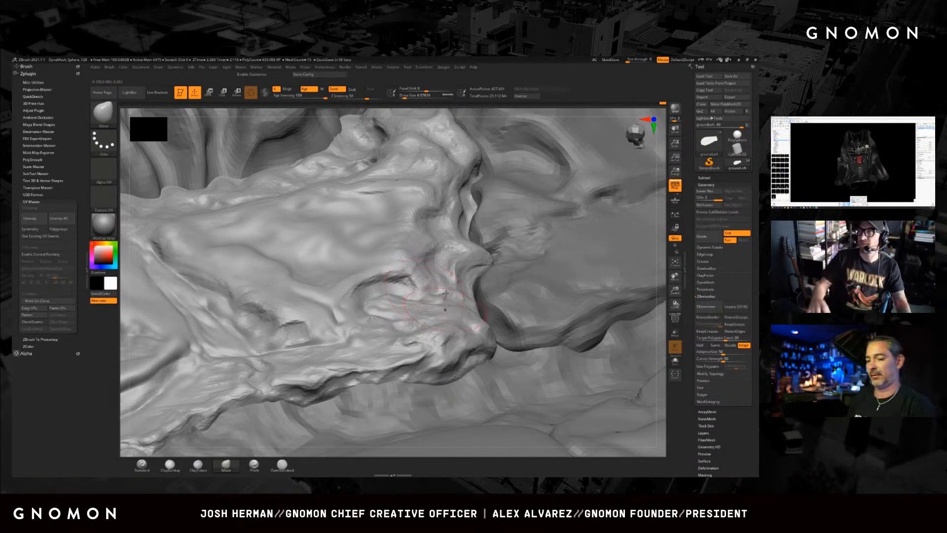
{"action": "mouse_move", "coordinate": [439, 284]}
{"action": "right_mouse_down"}
{"action": "mouse_move", "coordinate": [420, 272]}
{"action": "mouse_move", "coordinate": [394, 285]}
{"action": "right_mouse_up"}
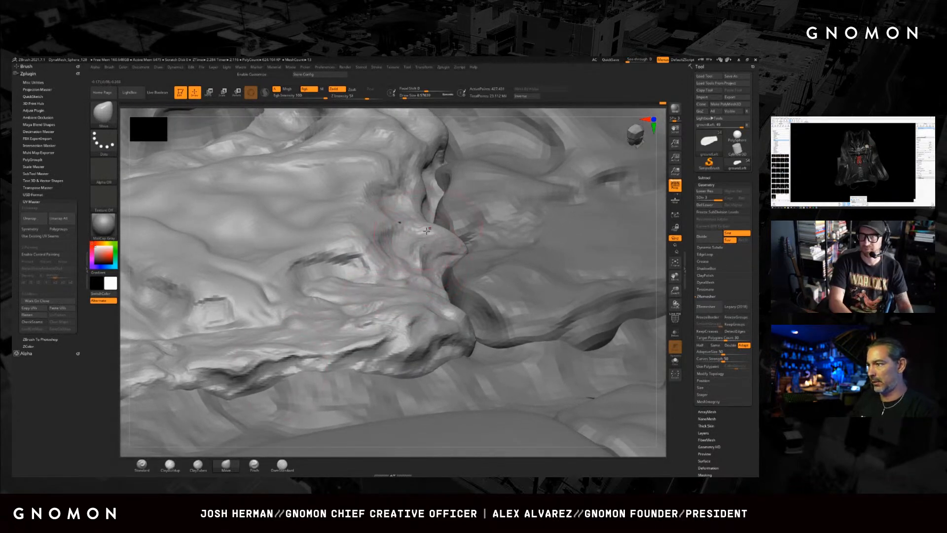
{"action": "right_click_drag", "start_coordinate": [424, 227], "coordinate": [410, 247]}
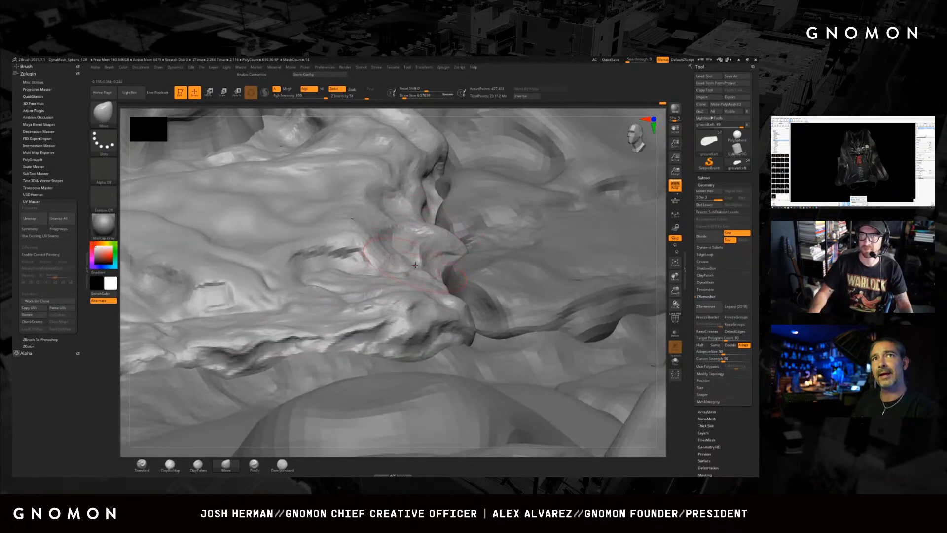
{"action": "key", "text": "space"}
{"action": "right_click_drag", "start_coordinate": [424, 255], "coordinate": [437, 229], "text": "ctrl"}
{"action": "left_click_drag", "start_coordinate": [439, 231], "coordinate": [443, 224]}
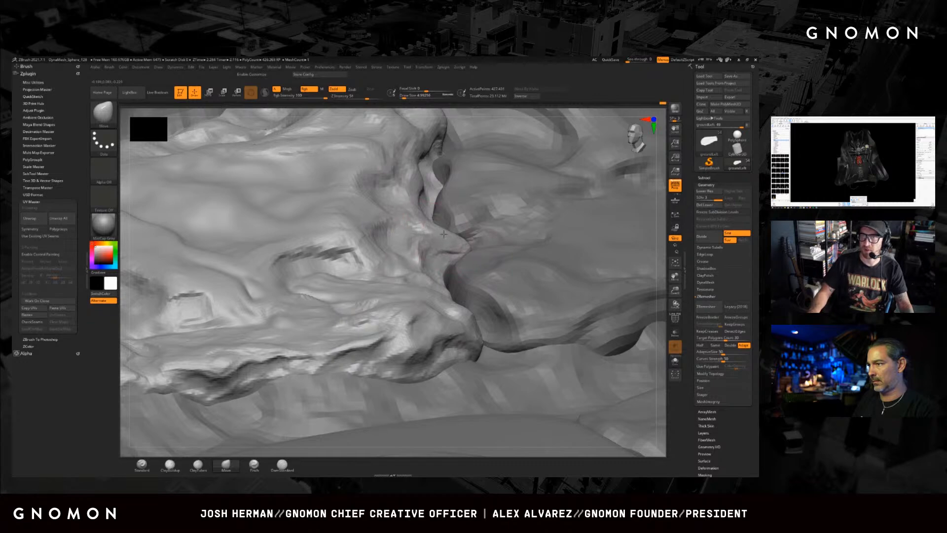
{"action": "mouse_move", "coordinate": [436, 236]}
{"action": "right_mouse_down"}
{"action": "mouse_move", "coordinate": [446, 226]}
{"action": "mouse_move", "coordinate": [427, 248]}
{"action": "mouse_move", "coordinate": [443, 222]}
{"action": "right_mouse_up"}
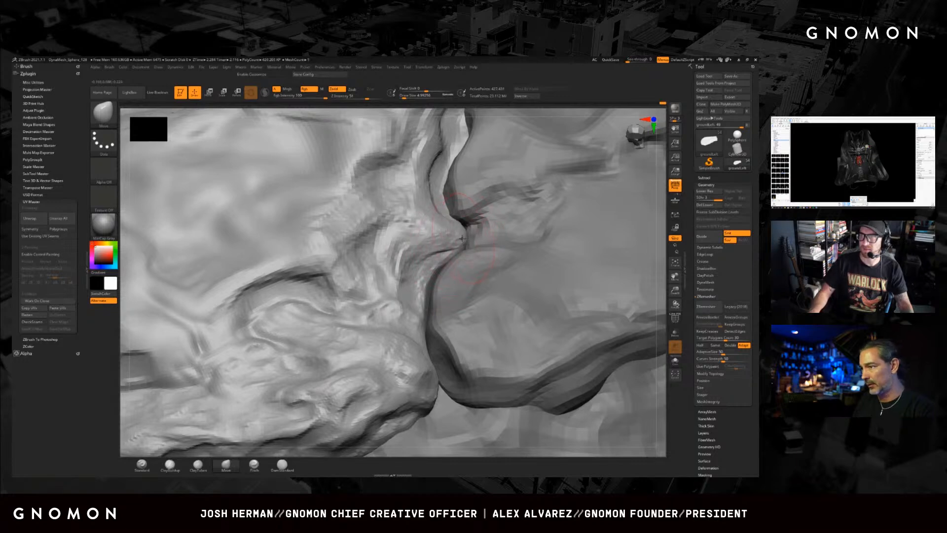
{"action": "mouse_move", "coordinate": [399, 228]}
{"action": "right_mouse_down"}
{"action": "mouse_move", "coordinate": [385, 253]}
{"action": "mouse_move", "coordinate": [443, 250]}
{"action": "mouse_move", "coordinate": [444, 242]}
{"action": "mouse_move", "coordinate": [429, 276]}
{"action": "mouse_move", "coordinate": [450, 258]}
{"action": "right_mouse_up"}
{"action": "mouse_move", "coordinate": [407, 303]}
{"action": "right_mouse_down"}
{"action": "mouse_move", "coordinate": [477, 281]}
{"action": "mouse_move", "coordinate": [476, 244]}
{"action": "mouse_move", "coordinate": [361, 334]}
{"action": "mouse_move", "coordinate": [410, 335]}
{"action": "mouse_move", "coordinate": [425, 312]}
{"action": "mouse_move", "coordinate": [431, 328]}
{"action": "right_mouse_up"}
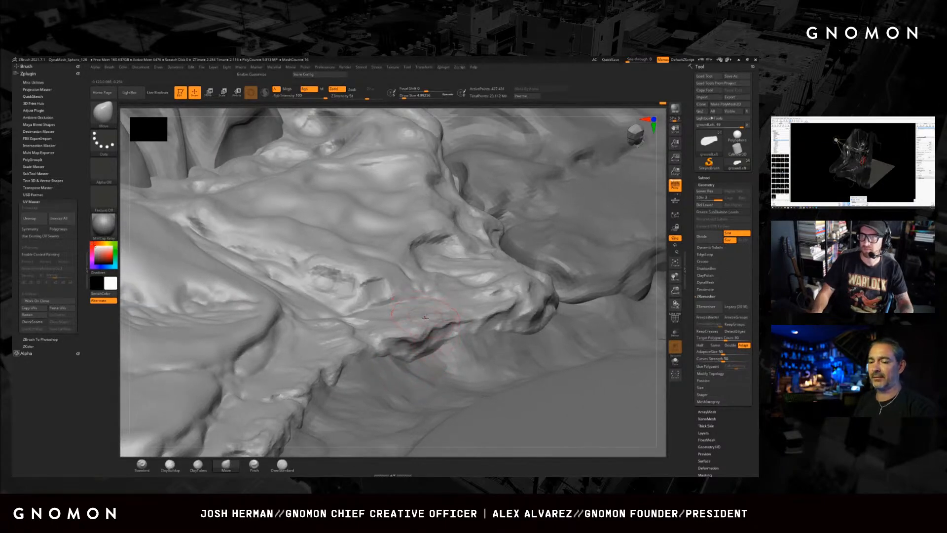
- Adjust the rock form around the recess near the ledge tip with the Move brush at a larger size
{"action": "right_click_drag", "start_coordinate": [439, 301], "coordinate": [426, 324]}
{"action": "right_click", "coordinate": [426, 324]}
{"action": "mouse_move", "coordinate": [476, 279]}
{"action": "right_mouse_down"}
{"action": "mouse_move", "coordinate": [479, 272]}
{"action": "mouse_move", "coordinate": [473, 285]}
{"action": "mouse_move", "coordinate": [426, 304]}
{"action": "mouse_move", "coordinate": [443, 302]}
{"action": "right_mouse_up"}
{"action": "right_click", "coordinate": [444, 302]}
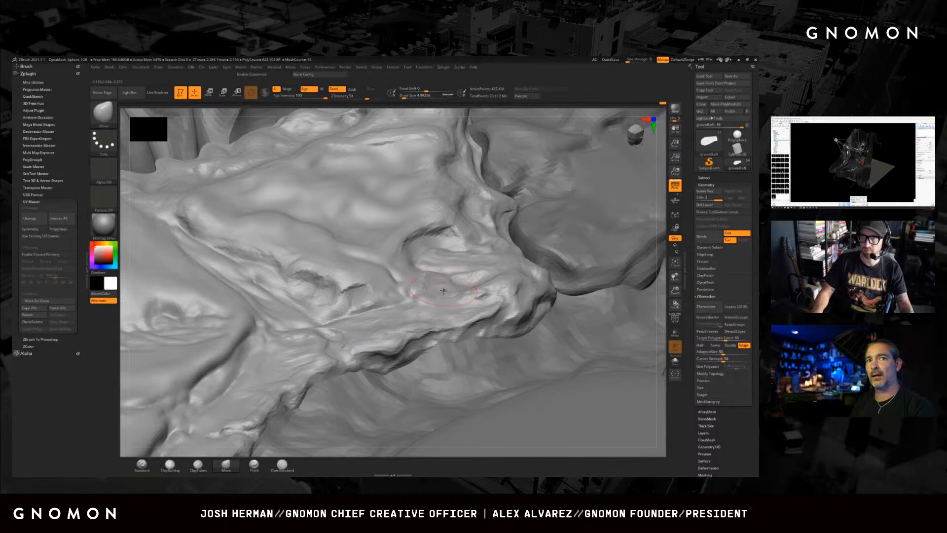
{"action": "right_click_drag", "start_coordinate": [444, 293], "coordinate": [439, 244]}
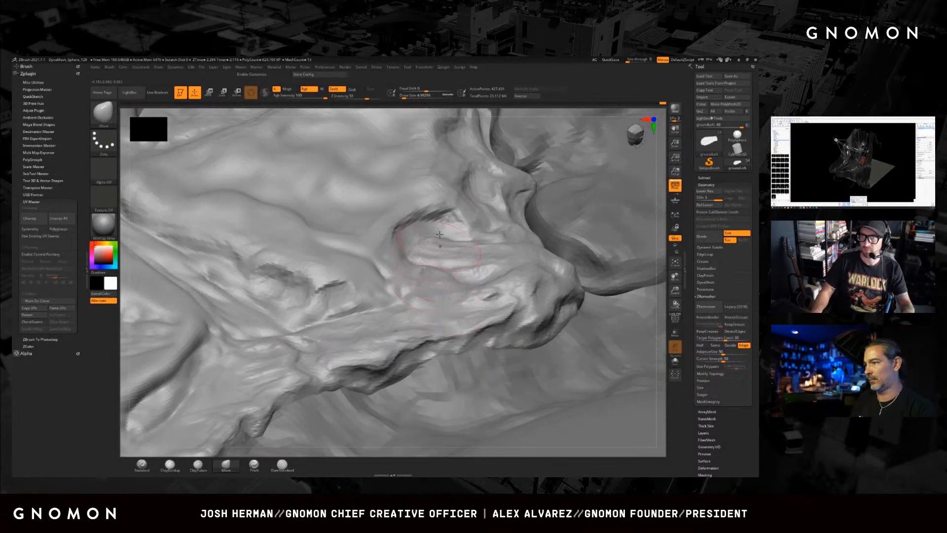
{"action": "key", "text": "s"}
{"action": "left_click", "coordinate": [455, 250]}
{"action": "key", "text": "s"}
{"action": "left_click", "coordinate": [454, 252]}
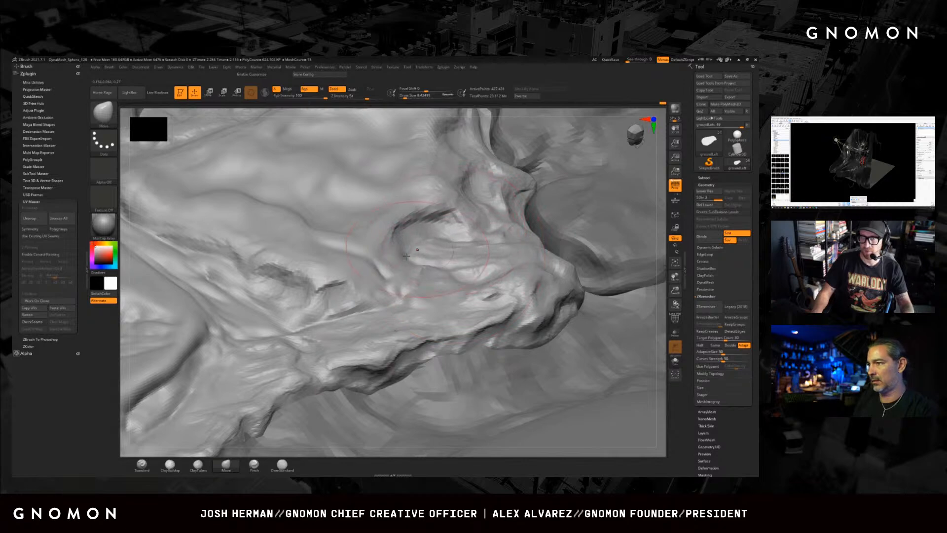
- Build up rocky ridges and hollows on the sloping face behind the ledge tip with the ClayBuildup brush
{"action": "left_click", "coordinate": [170, 465]}
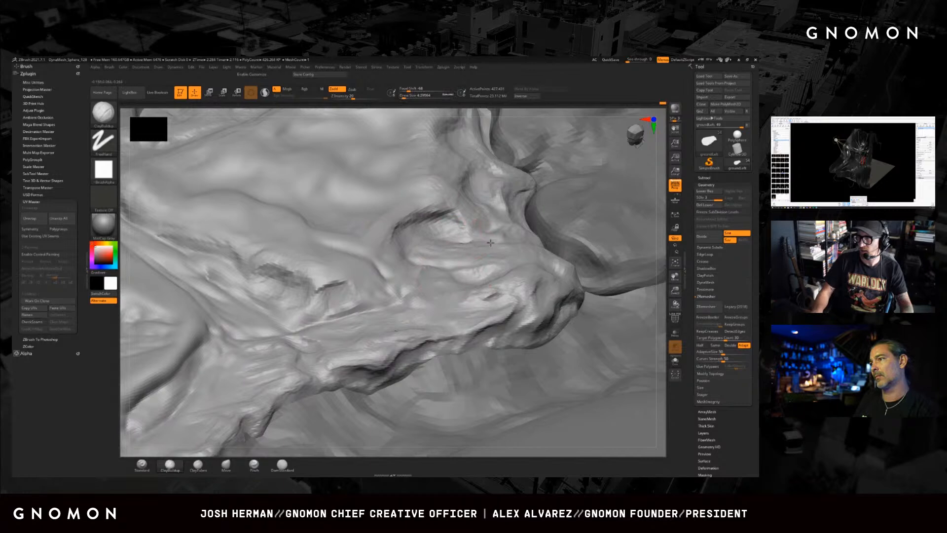
{"action": "mouse_move", "coordinate": [427, 241]}
{"action": "right_mouse_down"}
{"action": "mouse_move", "coordinate": [426, 219]}
{"action": "mouse_move", "coordinate": [444, 197]}
{"action": "right_mouse_up"}
{"action": "mouse_move", "coordinate": [438, 282]}
{"action": "right_mouse_down"}
{"action": "mouse_move", "coordinate": [420, 301]}
{"action": "mouse_move", "coordinate": [351, 296]}
{"action": "mouse_move", "coordinate": [333, 310]}
{"action": "mouse_move", "coordinate": [417, 298]}
{"action": "mouse_move", "coordinate": [402, 320]}
{"action": "mouse_move", "coordinate": [378, 296]}
{"action": "mouse_move", "coordinate": [376, 274]}
{"action": "mouse_move", "coordinate": [423, 281]}
{"action": "mouse_move", "coordinate": [440, 271]}
{"action": "right_mouse_up"}
{"action": "key", "text": "s"}
{"action": "left_click_drag", "start_coordinate": [442, 271], "coordinate": [433, 273]}
{"action": "mouse_move", "coordinate": [432, 275]}
{"action": "right_mouse_down"}
{"action": "mouse_move", "coordinate": [422, 271]}
{"action": "mouse_move", "coordinate": [444, 293]}
{"action": "right_mouse_up"}
{"action": "key", "text": "s"}
{"action": "left_click_drag", "start_coordinate": [445, 291], "coordinate": [448, 293]}
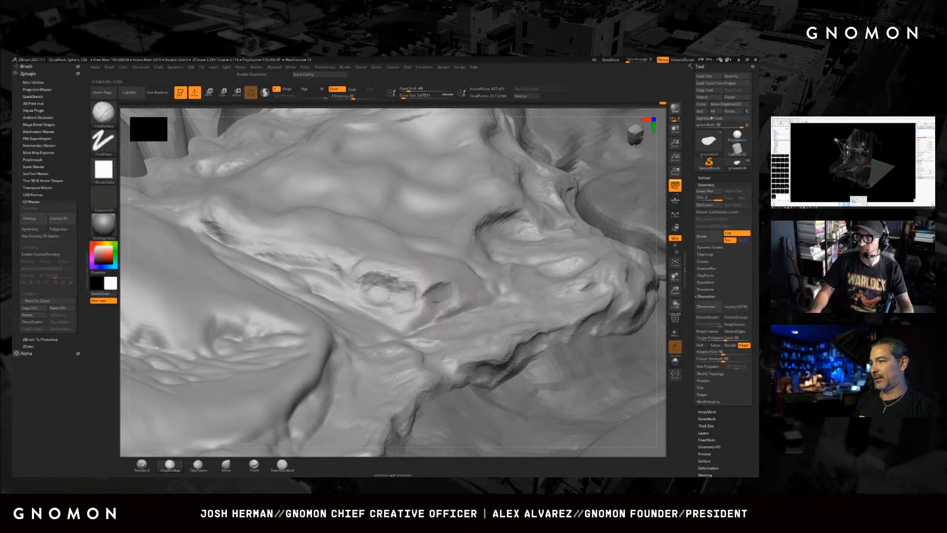
{"action": "mouse_move", "coordinate": [427, 306]}
{"action": "left_mouse_down"}
{"action": "mouse_move", "coordinate": [391, 286]}
{"action": "mouse_move", "coordinate": [419, 313]}
{"action": "mouse_move", "coordinate": [297, 270]}
{"action": "mouse_move", "coordinate": [322, 277]}
{"action": "left_mouse_up"}
{"action": "left_click_drag", "start_coordinate": [437, 298], "coordinate": [459, 293]}
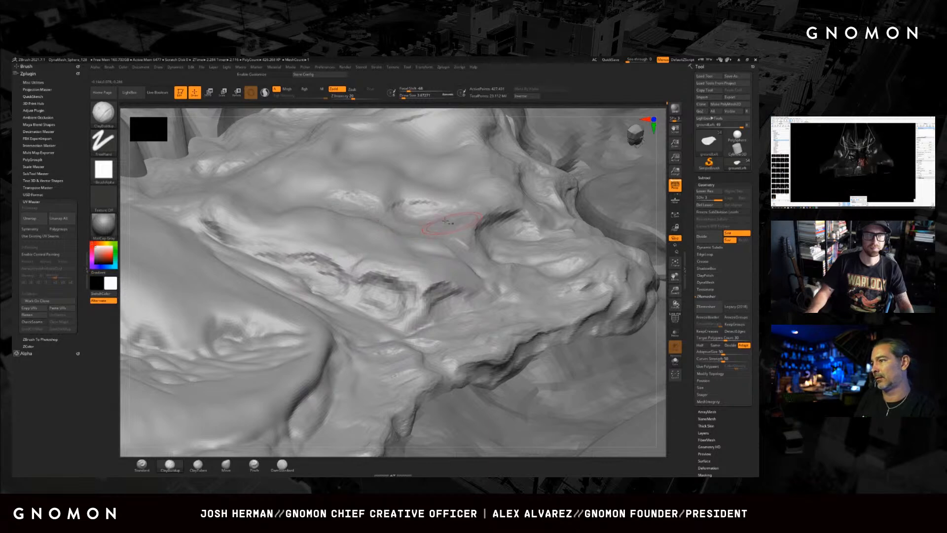
- Smooth the raised strokes on the upper slope of the ledge, checking the shape against the surrounding terrain
{"action": "right_click_drag", "start_coordinate": [443, 307], "coordinate": [509, 266], "text": "alt"}
{"action": "left_click_drag", "start_coordinate": [417, 222], "coordinate": [372, 222], "text": "shift"}
{"action": "mouse_move", "coordinate": [573, 219]}
{"action": "right_mouse_down", "text": "alt"}
{"action": "mouse_move", "coordinate": [410, 260]}
{"action": "mouse_move", "coordinate": [415, 275]}
{"action": "right_mouse_up", "text": "alt"}
{"action": "right_click_drag", "start_coordinate": [393, 316], "coordinate": [371, 334]}
{"action": "mouse_move", "coordinate": [311, 352]}
{"action": "right_mouse_down", "text": "alt"}
{"action": "mouse_move", "coordinate": [463, 299]}
{"action": "mouse_move", "coordinate": [397, 415]}
{"action": "right_mouse_up", "text": "alt"}
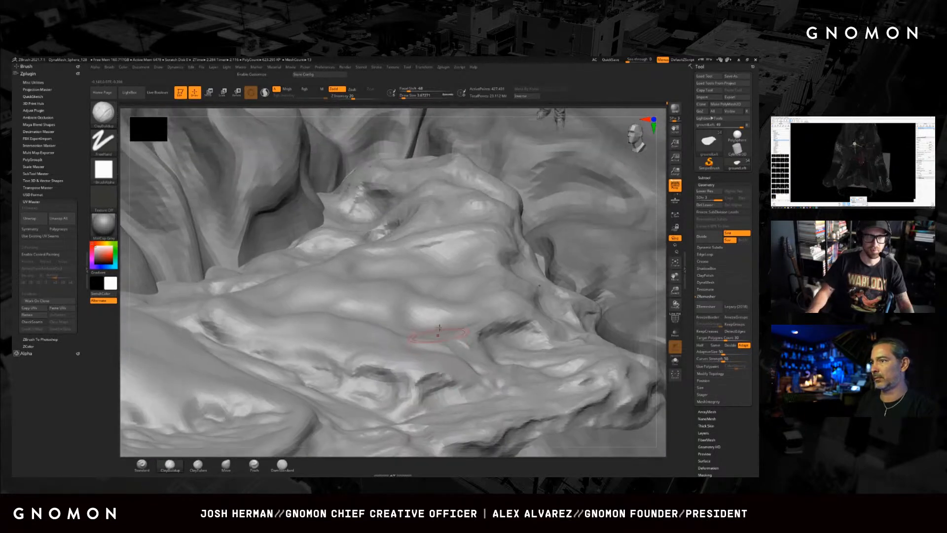
{"action": "mouse_move", "coordinate": [431, 300]}
{"action": "right_mouse_down", "text": "alt"}
{"action": "mouse_move", "coordinate": [486, 285]}
{"action": "mouse_move", "coordinate": [444, 212]}
{"action": "right_mouse_up", "text": "alt"}
{"action": "mouse_move", "coordinate": [448, 276]}
{"action": "right_mouse_down", "text": "ctrl"}
{"action": "mouse_move", "coordinate": [430, 246]}
{"action": "mouse_move", "coordinate": [439, 280]}
{"action": "right_mouse_up", "text": "ctrl"}
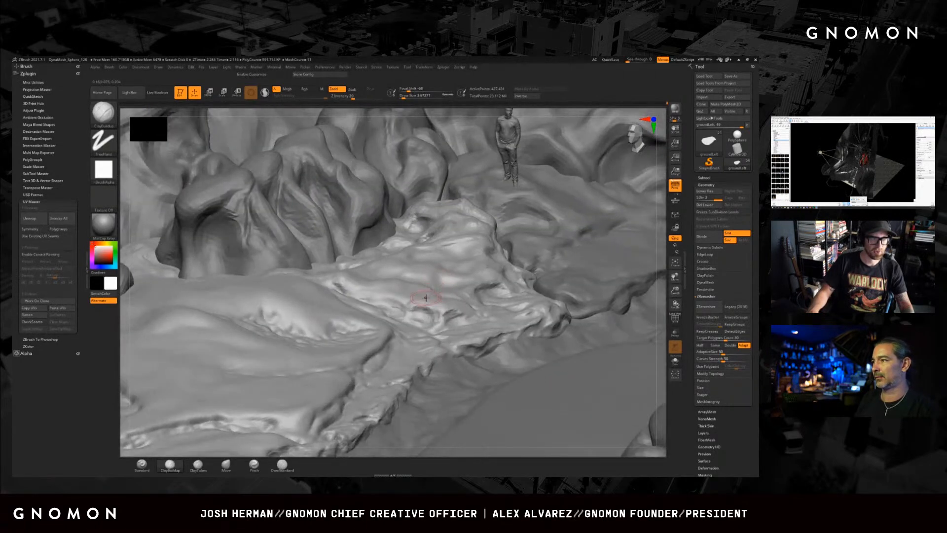
- Carve a deep crease along the seam between the two flat ground slabs with the DamStandard brush
{"action": "mouse_move", "coordinate": [405, 343]}
{"action": "right_mouse_down"}
{"action": "mouse_move", "coordinate": [412, 301]}
{"action": "mouse_move", "coordinate": [396, 354]}
{"action": "mouse_move", "coordinate": [487, 240]}
{"action": "right_mouse_up"}
{"action": "mouse_move", "coordinate": [444, 291]}
{"action": "right_mouse_down"}
{"action": "mouse_move", "coordinate": [434, 277]}
{"action": "mouse_move", "coordinate": [441, 229]}
{"action": "right_mouse_up"}
{"action": "right_click_drag", "start_coordinate": [428, 266], "coordinate": [425, 293]}
{"action": "left_click", "coordinate": [282, 465]}
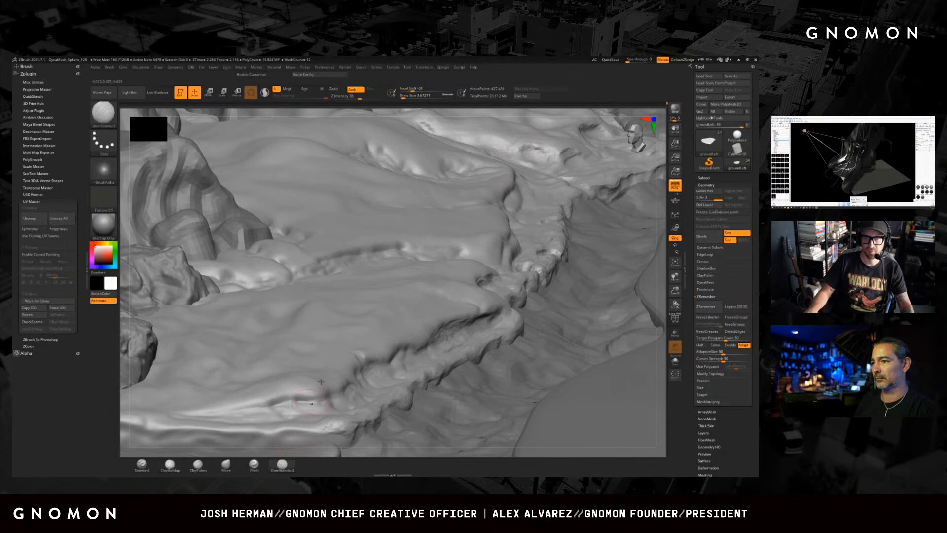
{"action": "right_click_drag", "start_coordinate": [380, 273], "coordinate": [377, 253]}
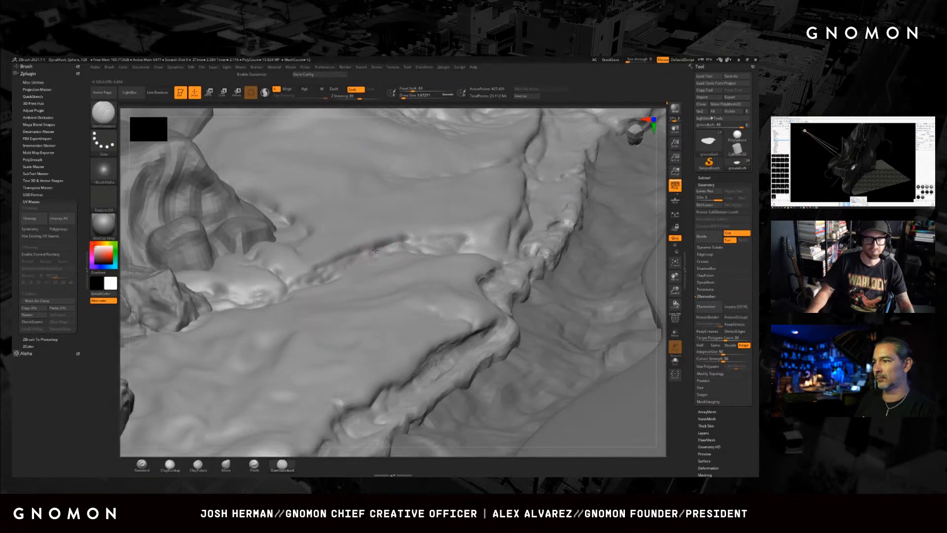
{"action": "left_click_drag", "start_coordinate": [311, 281], "coordinate": [316, 276]}
{"action": "right_click_drag", "start_coordinate": [316, 269], "coordinate": [323, 298]}
{"action": "left_click_drag", "start_coordinate": [324, 282], "coordinate": [327, 269]}
{"action": "right_click_drag", "start_coordinate": [331, 277], "coordinate": [335, 251]}
{"action": "left_click_drag", "start_coordinate": [316, 273], "coordinate": [404, 238]}
{"action": "mouse_move", "coordinate": [393, 225]}
{"action": "right_mouse_down"}
{"action": "mouse_move", "coordinate": [390, 204]}
{"action": "mouse_move", "coordinate": [373, 248]}
{"action": "right_mouse_up"}
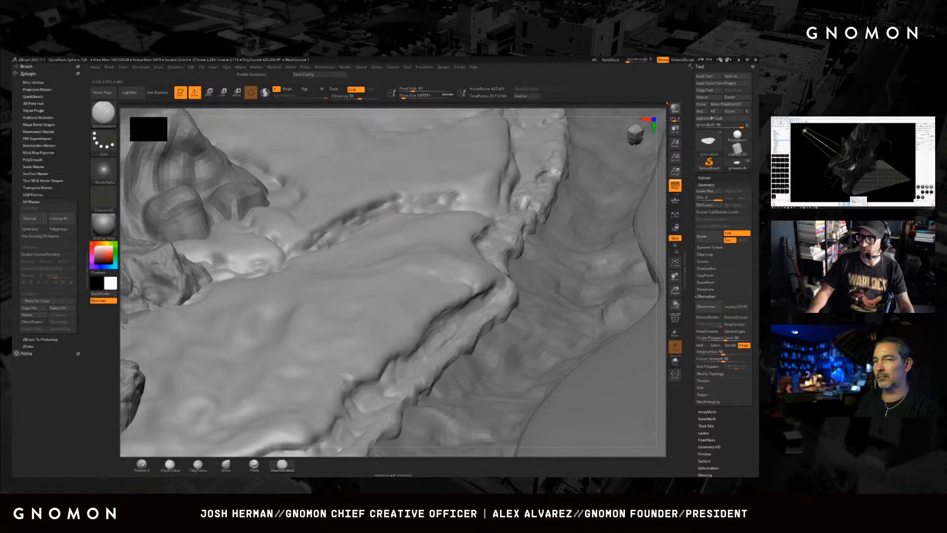
- Extend the seam crease to the rocky rim and carve short cracks where they meet
{"action": "mouse_move", "coordinate": [315, 252]}
{"action": "right_mouse_down", "text": "alt"}
{"action": "mouse_move", "coordinate": [355, 250]}
{"action": "mouse_move", "coordinate": [410, 221]}
{"action": "mouse_move", "coordinate": [339, 214]}
{"action": "right_mouse_up", "text": "alt"}
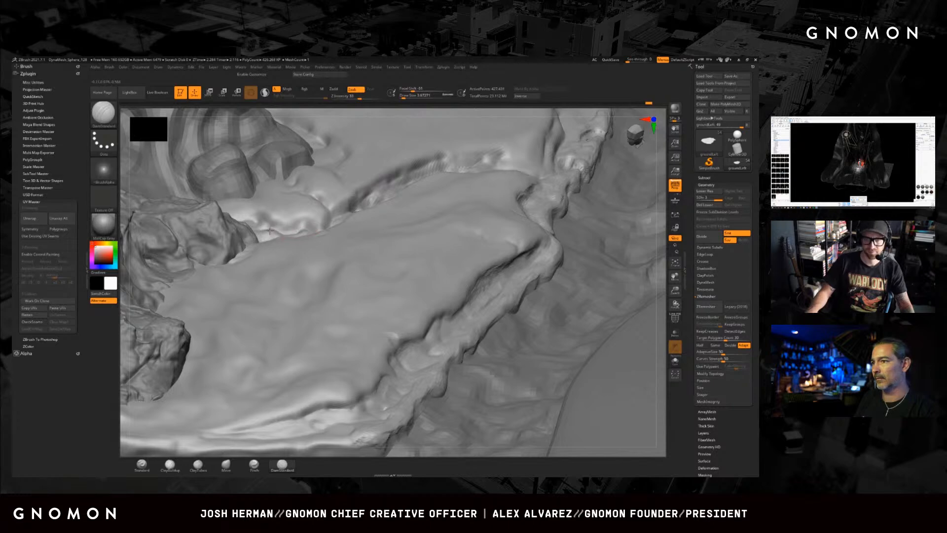
{"action": "mouse_move", "coordinate": [439, 203]}
{"action": "right_mouse_down", "text": "alt"}
{"action": "mouse_move", "coordinate": [354, 255]}
{"action": "mouse_move", "coordinate": [399, 260]}
{"action": "mouse_move", "coordinate": [391, 264]}
{"action": "right_mouse_up", "text": "alt"}
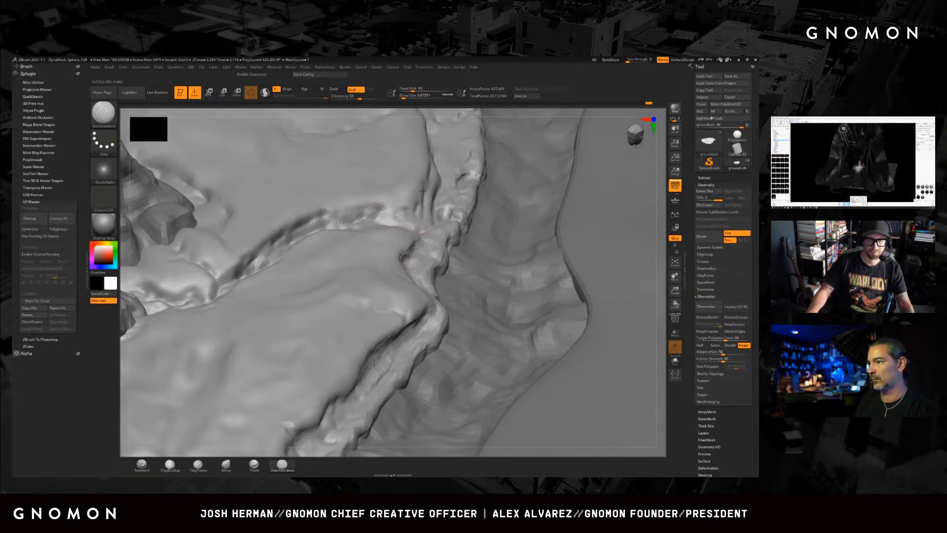
{"action": "right_click_drag", "start_coordinate": [405, 220], "coordinate": [390, 262]}
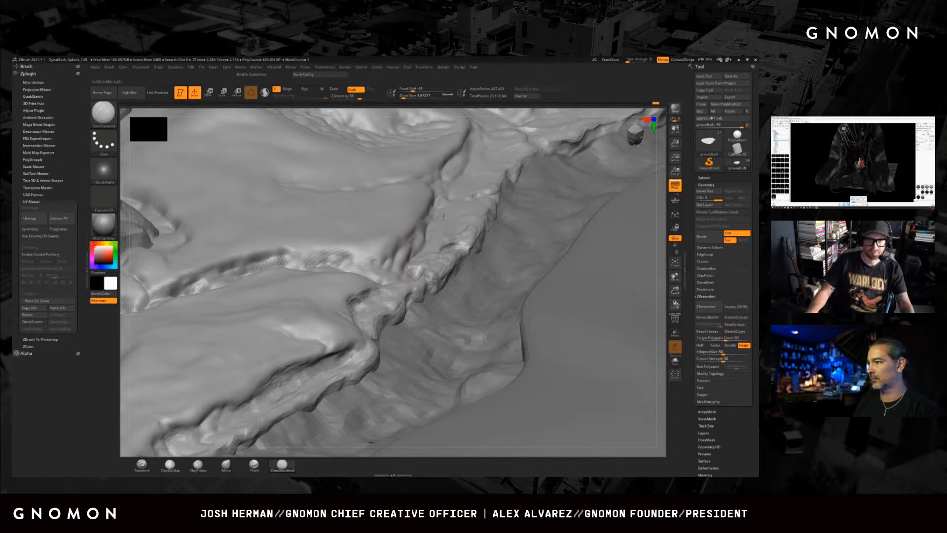
- Carve finer cracks along the ledge rim and a crease across the adjoining slab with a smaller DamStandard brush
{"action": "mouse_move", "coordinate": [416, 243]}
{"action": "right_mouse_down"}
{"action": "mouse_move", "coordinate": [432, 263]}
{"action": "mouse_move", "coordinate": [461, 256]}
{"action": "right_mouse_up"}
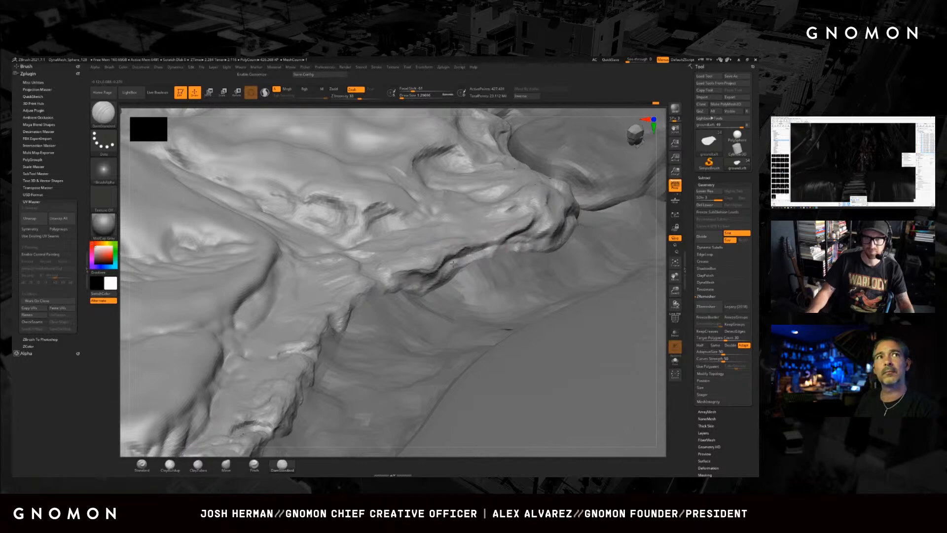
{"action": "right_click_drag", "start_coordinate": [449, 252], "coordinate": [492, 202], "text": "alt"}
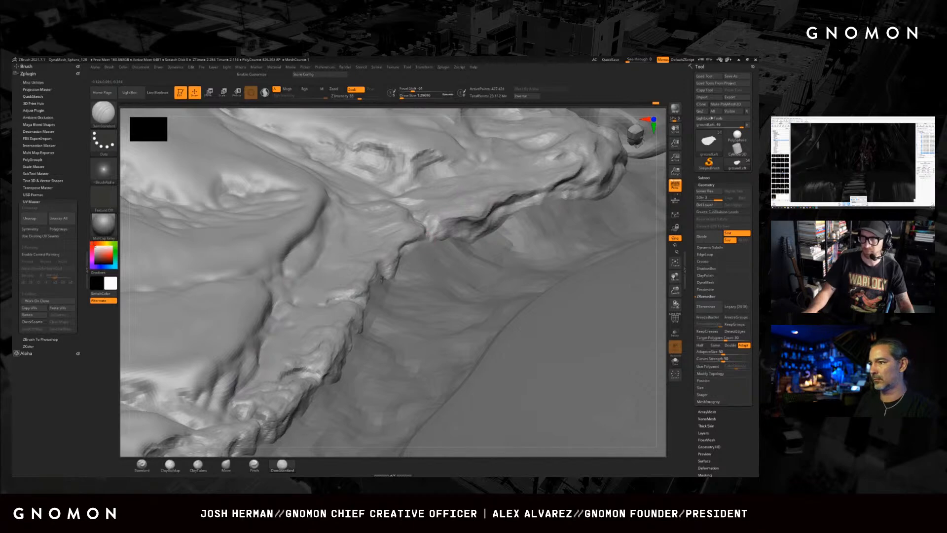
{"action": "mouse_move", "coordinate": [378, 270]}
{"action": "right_mouse_down"}
{"action": "mouse_move", "coordinate": [362, 247]}
{"action": "mouse_move", "coordinate": [339, 283]}
{"action": "mouse_move", "coordinate": [428, 240]}
{"action": "mouse_move", "coordinate": [401, 245]}
{"action": "right_mouse_up"}
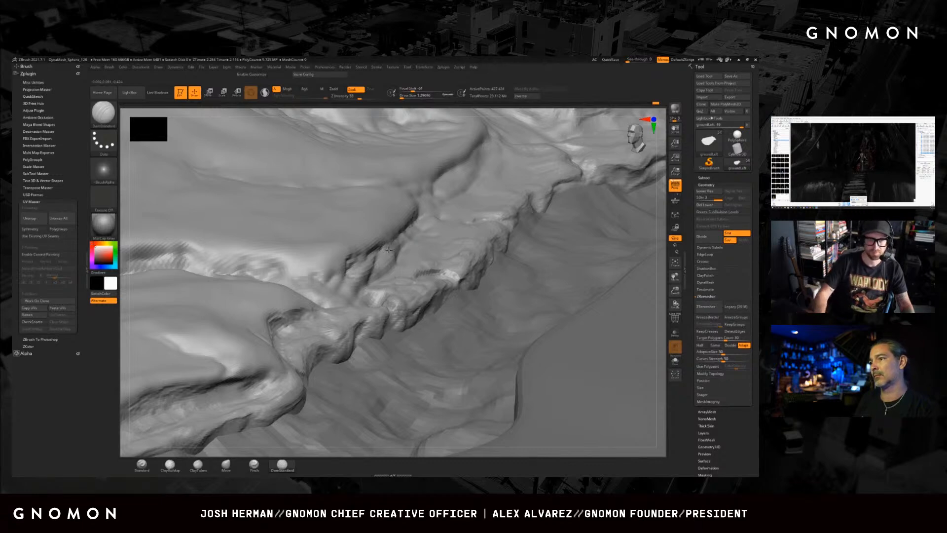
{"action": "mouse_move", "coordinate": [416, 238]}
{"action": "right_mouse_down"}
{"action": "mouse_move", "coordinate": [450, 257]}
{"action": "mouse_move", "coordinate": [441, 268]}
{"action": "mouse_move", "coordinate": [429, 271]}
{"action": "mouse_move", "coordinate": [398, 234]}
{"action": "right_mouse_up"}
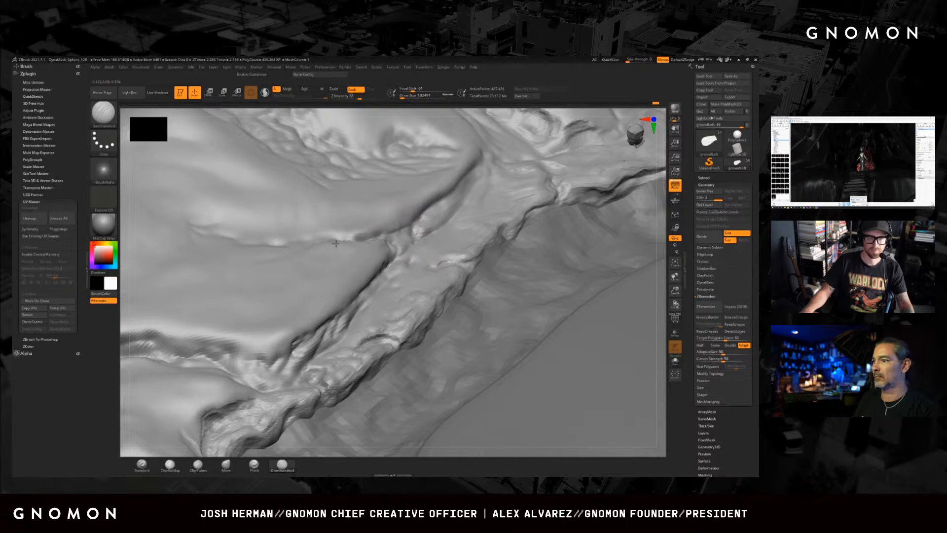
{"action": "right_click_drag", "start_coordinate": [463, 185], "coordinate": [376, 267], "text": "alt"}
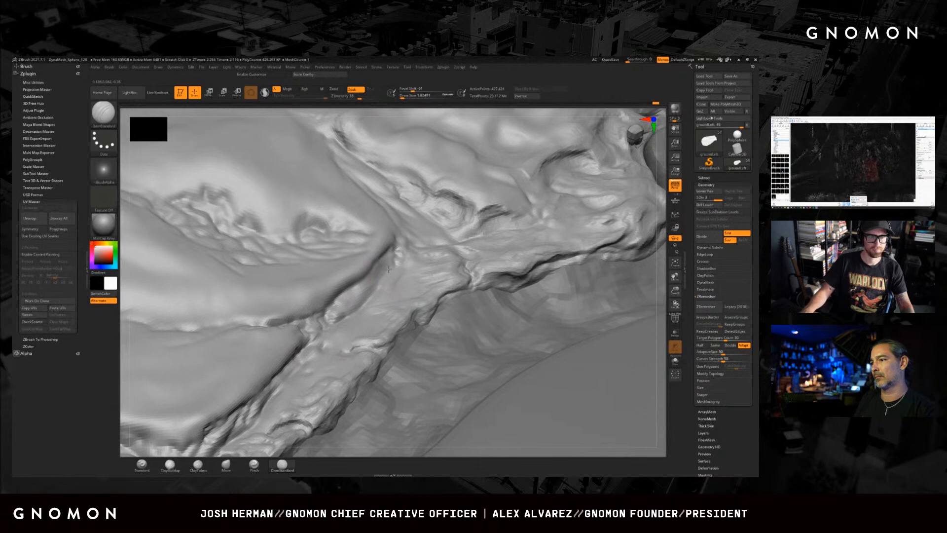
{"action": "mouse_move", "coordinate": [520, 233]}
{"action": "right_mouse_down"}
{"action": "mouse_move", "coordinate": [451, 270]}
{"action": "mouse_move", "coordinate": [389, 266]}
{"action": "mouse_move", "coordinate": [412, 262]}
{"action": "mouse_move", "coordinate": [306, 323]}
{"action": "mouse_move", "coordinate": [437, 284]}
{"action": "mouse_move", "coordinate": [381, 293]}
{"action": "mouse_move", "coordinate": [428, 285]}
{"action": "mouse_move", "coordinate": [375, 315]}
{"action": "mouse_move", "coordinate": [377, 278]}
{"action": "mouse_move", "coordinate": [417, 301]}
{"action": "mouse_move", "coordinate": [430, 290]}
{"action": "mouse_move", "coordinate": [389, 248]}
{"action": "right_mouse_up"}
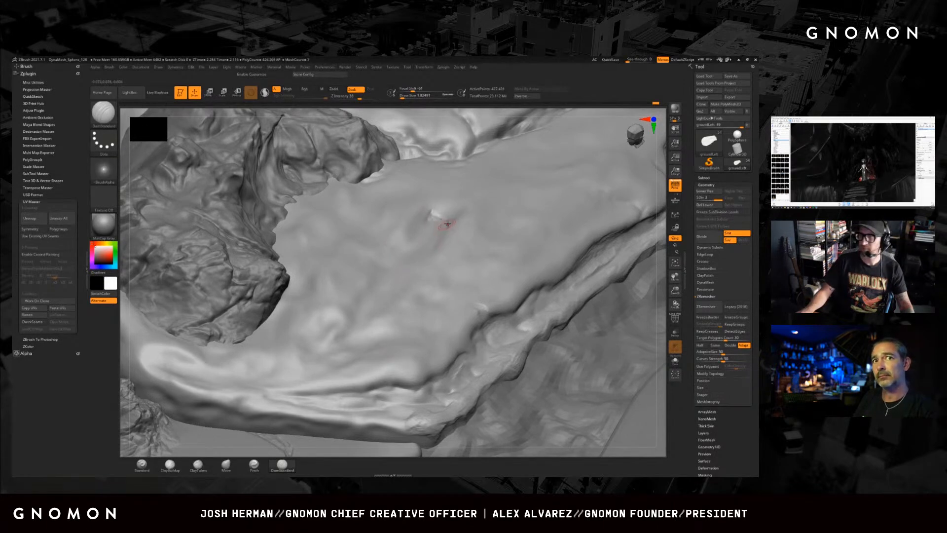
- Carve a small curved crack into the flat top of the slab beside the rough boulder
{"action": "right_click_drag", "start_coordinate": [446, 222], "coordinate": [448, 214]}
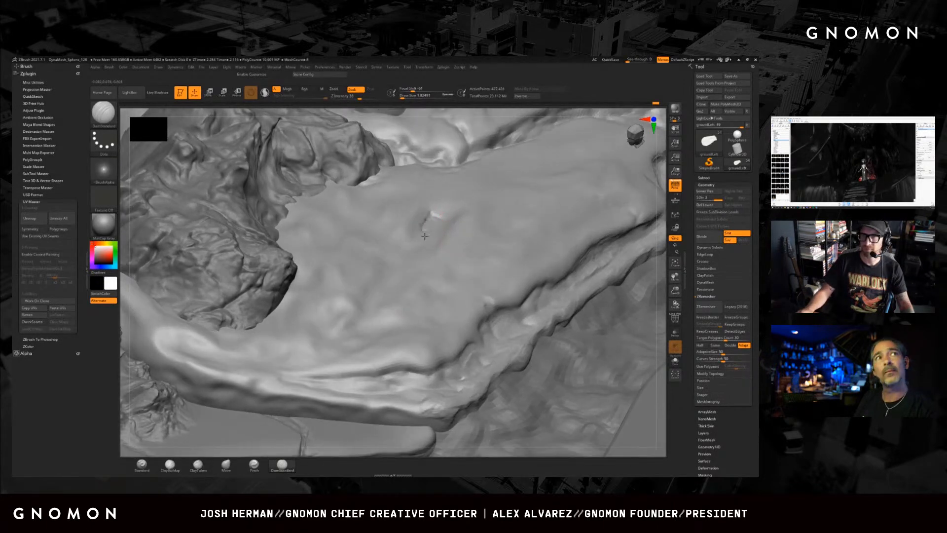
{"action": "left_click_drag", "start_coordinate": [426, 241], "coordinate": [450, 218]}
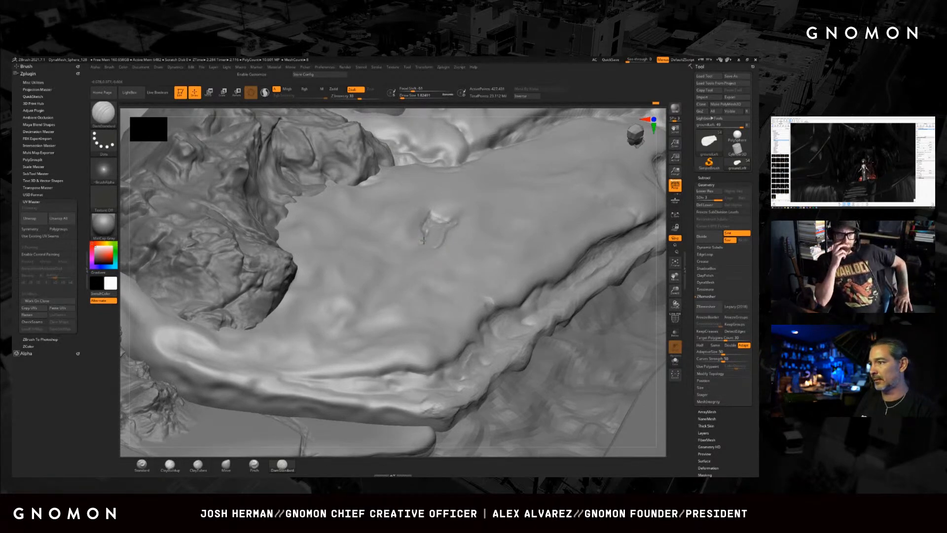
{"action": "mouse_move", "coordinate": [425, 238]}
{"action": "right_mouse_down"}
{"action": "mouse_move", "coordinate": [414, 247]}
{"action": "mouse_move", "coordinate": [478, 245]}
{"action": "mouse_move", "coordinate": [391, 275]}
{"action": "mouse_move", "coordinate": [429, 275]}
{"action": "mouse_move", "coordinate": [420, 282]}
{"action": "mouse_move", "coordinate": [396, 270]}
{"action": "mouse_move", "coordinate": [398, 289]}
{"action": "right_mouse_up"}
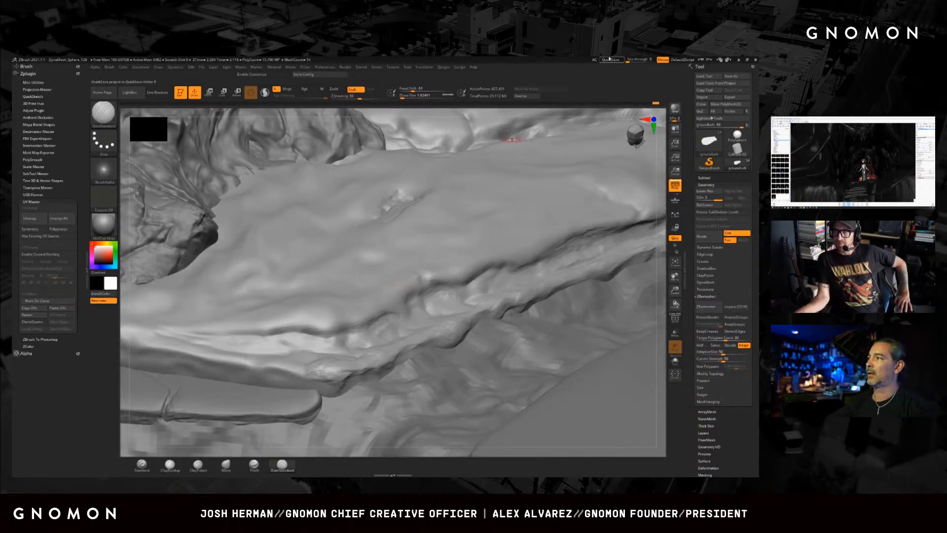
- Minimize ZBrush, switch to Unreal Editor, deselect the ground mesh and show the canyon viewport full screen
{"action": "left_click", "coordinate": [739, 60]}
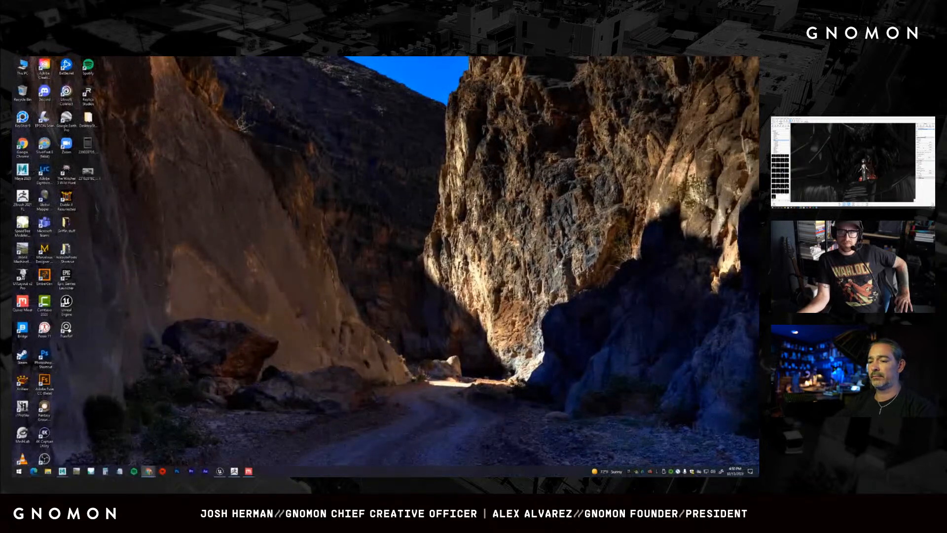
{"action": "left_click", "coordinate": [220, 471]}
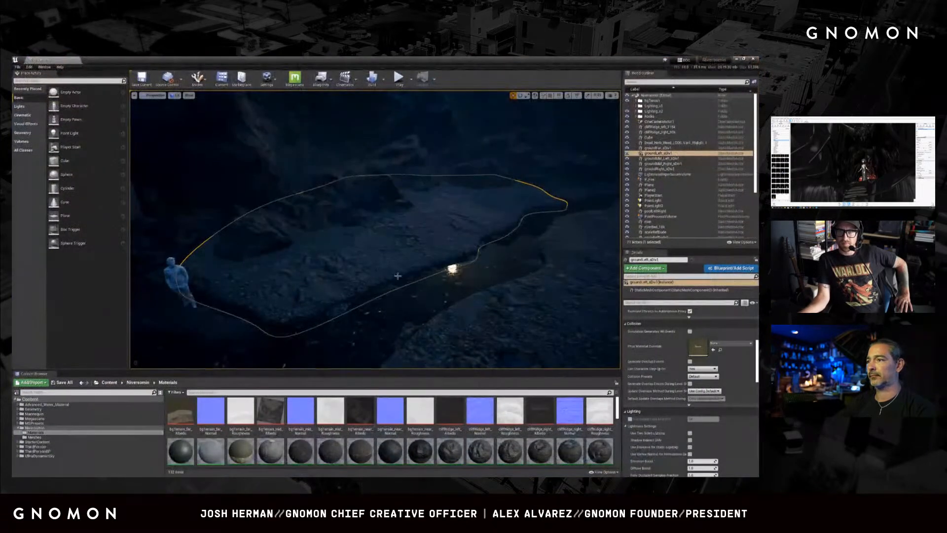
{"action": "right_click_drag", "start_coordinate": [406, 276], "coordinate": [463, 316]}
{"action": "key", "text": "Escape"}
{"action": "key", "text": "F11"}
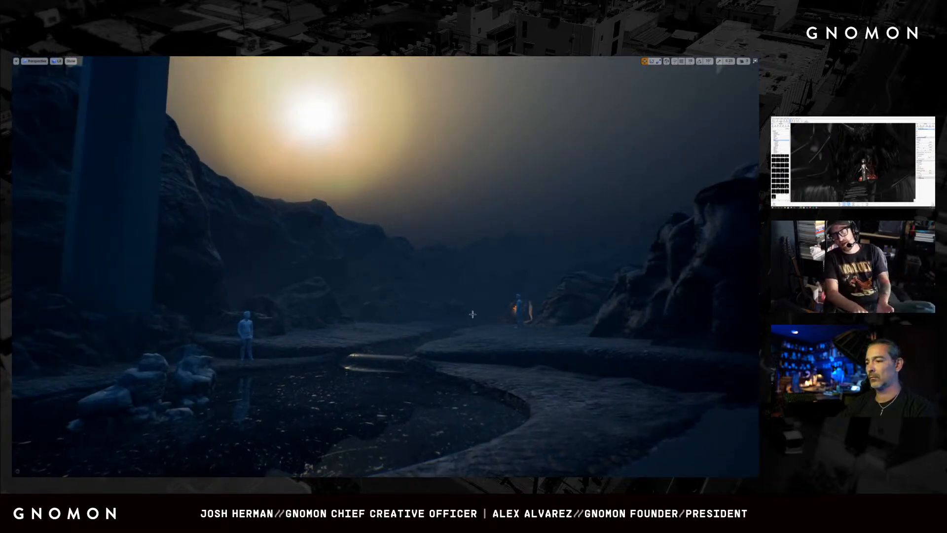
- Examine the canyon lighting across the water and around the burning sphere and standing figure by the stream
{"action": "right_click_drag", "start_coordinate": [480, 322], "coordinate": [479, 316]}
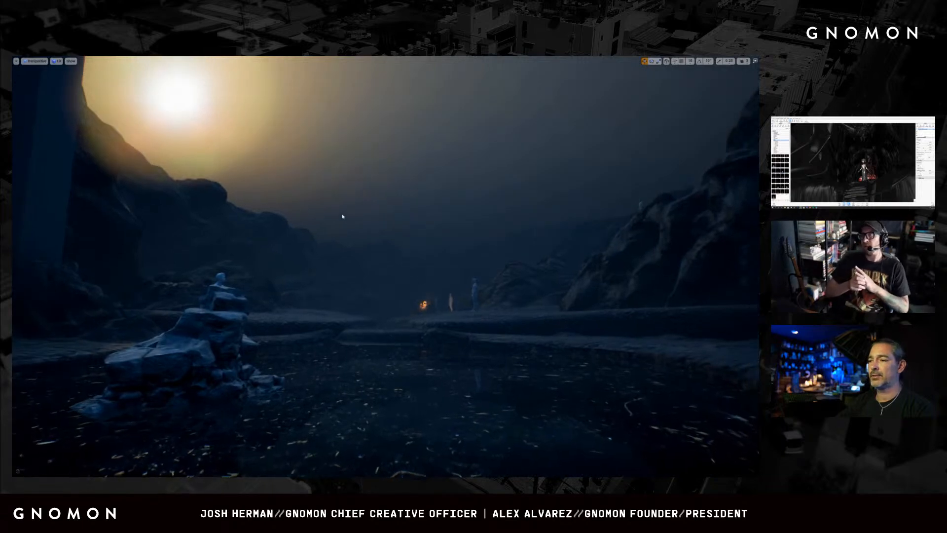
{"action": "right_click_drag", "start_coordinate": [345, 218], "coordinate": [341, 249]}
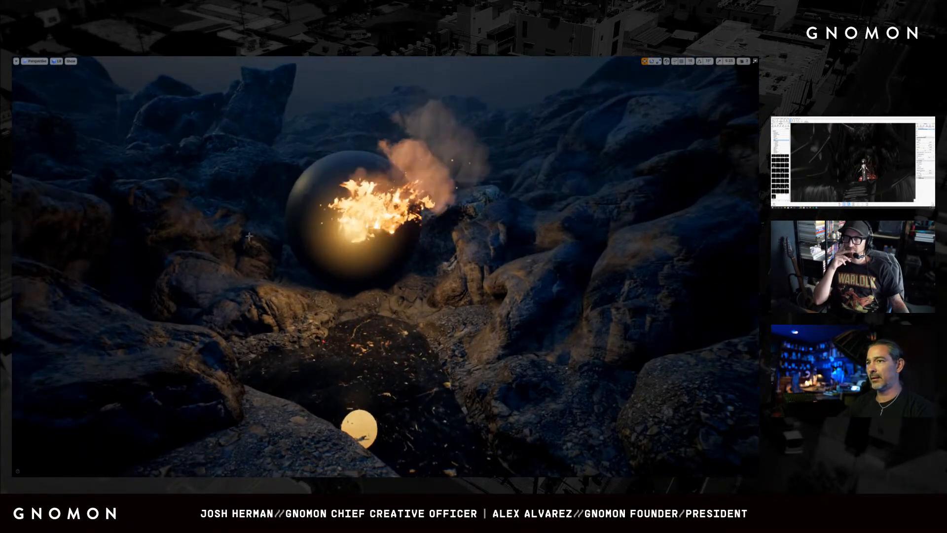
{"action": "right_click_drag", "start_coordinate": [249, 236], "coordinate": [338, 265]}
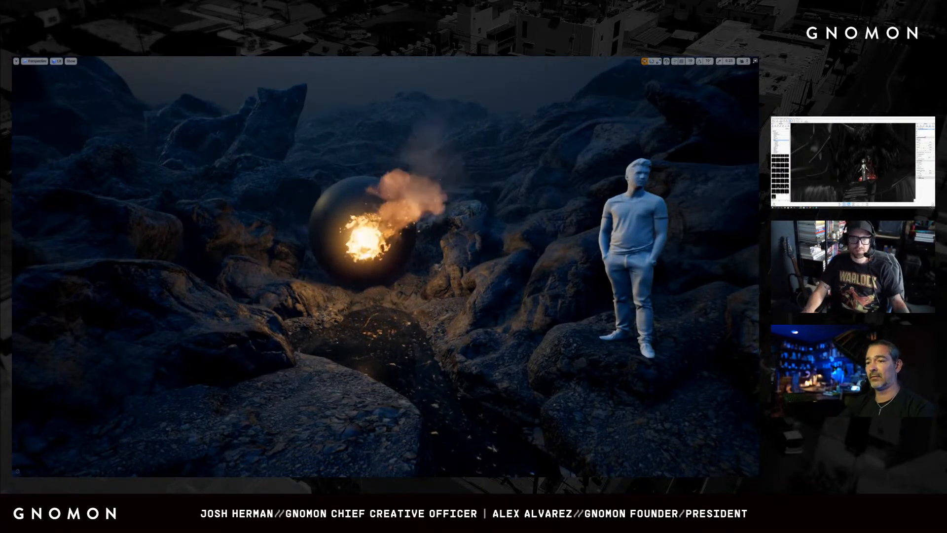
- Examine the canyon lighting around the burning sphere and standing figure, along the stream and from the shelter overlooking the pond
{"action": "right_click_drag", "start_coordinate": [376, 315], "coordinate": [282, 379]}
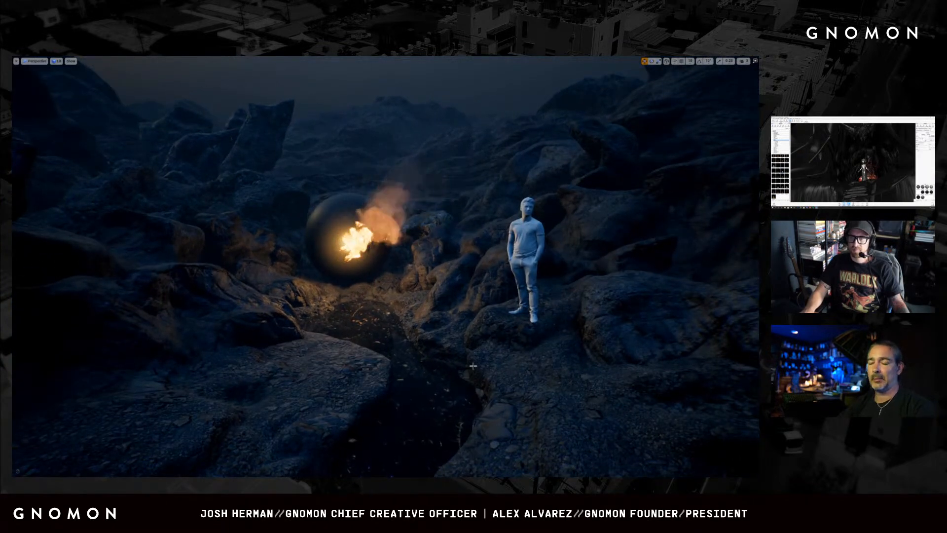
{"action": "right_click_drag", "start_coordinate": [477, 354], "coordinate": [479, 356]}
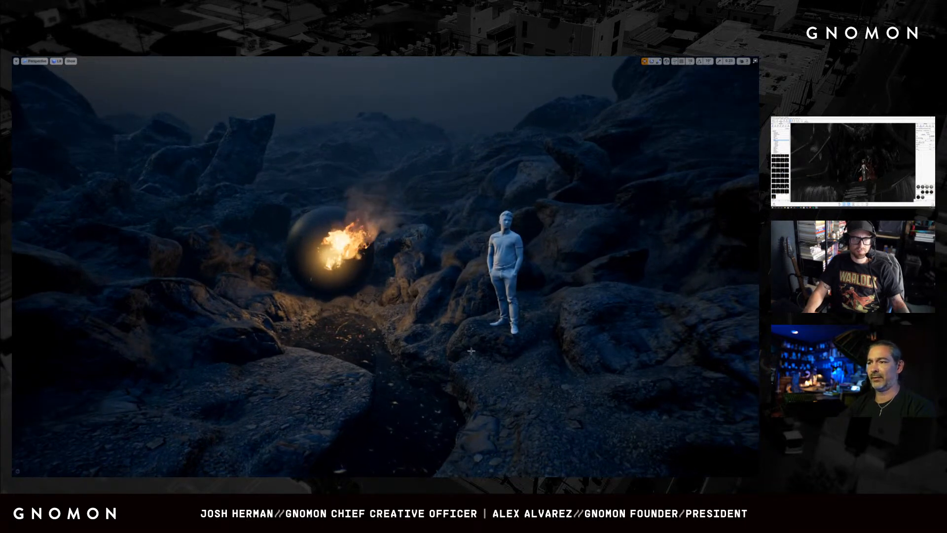
{"action": "mouse_move", "coordinate": [487, 356]}
{"action": "right_mouse_down"}
{"action": "mouse_move", "coordinate": [480, 351]}
{"action": "mouse_move", "coordinate": [533, 351]}
{"action": "mouse_move", "coordinate": [473, 360]}
{"action": "mouse_move", "coordinate": [486, 351]}
{"action": "right_mouse_up"}
{"action": "key", "text": "w"}
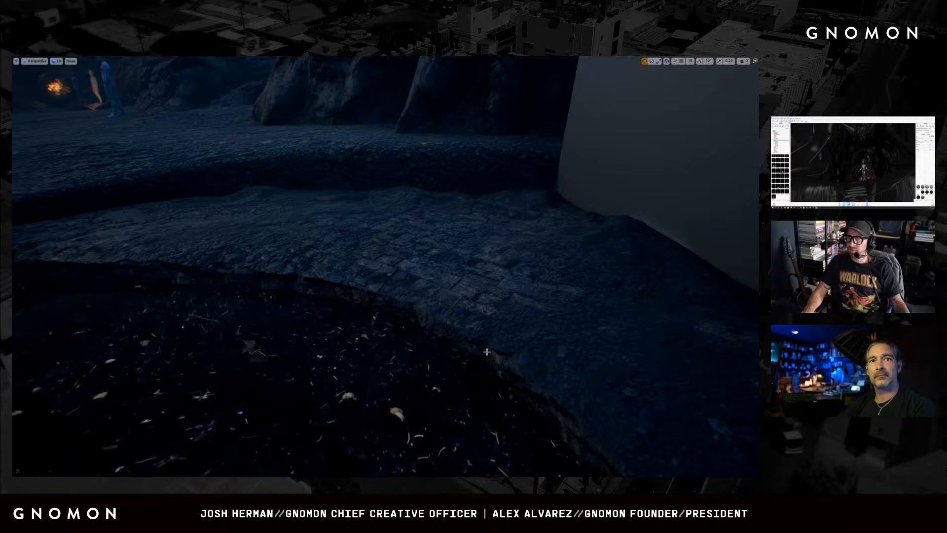
{"action": "mouse_move", "coordinate": [494, 345]}
{"action": "right_mouse_down"}
{"action": "mouse_move", "coordinate": [484, 345]}
{"action": "mouse_move", "coordinate": [493, 345]}
{"action": "mouse_move", "coordinate": [490, 327]}
{"action": "right_mouse_up"}
{"action": "key", "text": "1"}
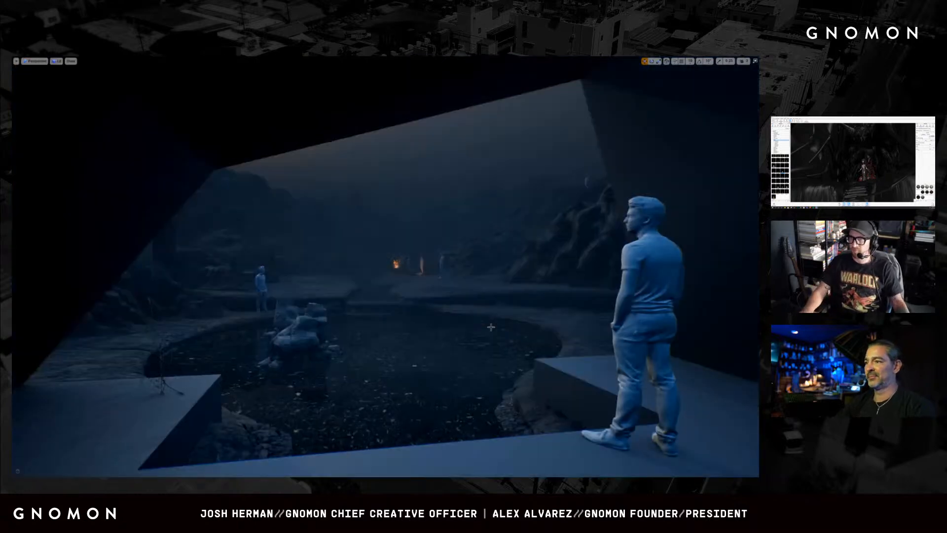
{"action": "right_click_drag", "start_coordinate": [428, 294], "coordinate": [500, 296]}
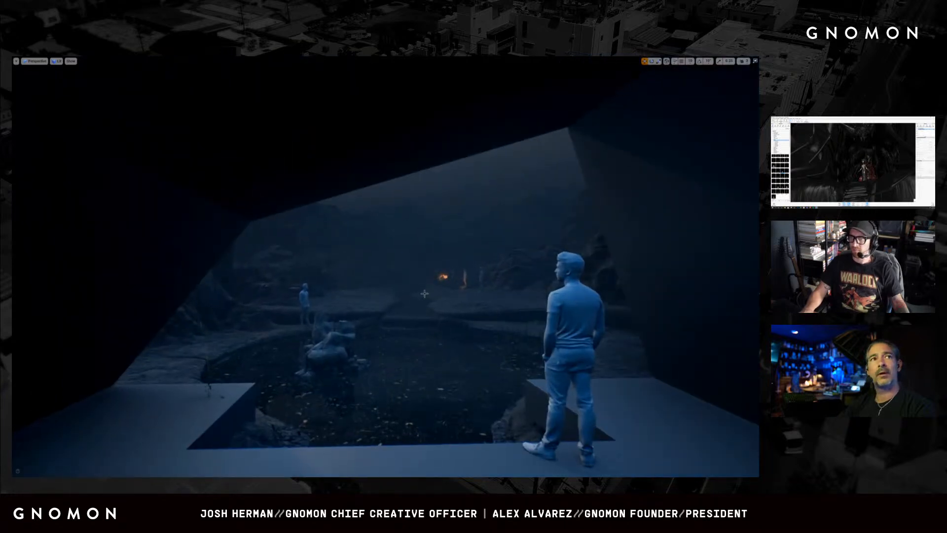
{"action": "right_click_drag", "start_coordinate": [426, 297], "coordinate": [427, 320]}
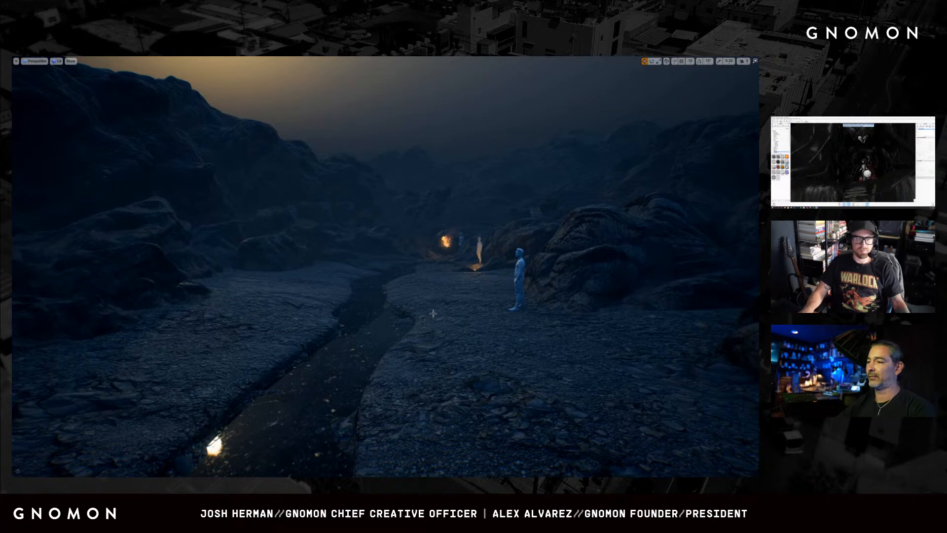
- Examine the stream corridor and the low sun glowing over the canyon ridge beside the distant fire
{"action": "right_click_drag", "start_coordinate": [445, 337], "coordinate": [450, 338]}
{"action": "key", "text": "a"}
{"action": "key", "text": "d"}
{"action": "key", "text": "s"}
{"action": "key", "text": "s"}
{"action": "right_click_drag", "start_coordinate": [449, 336], "coordinate": [448, 336]}
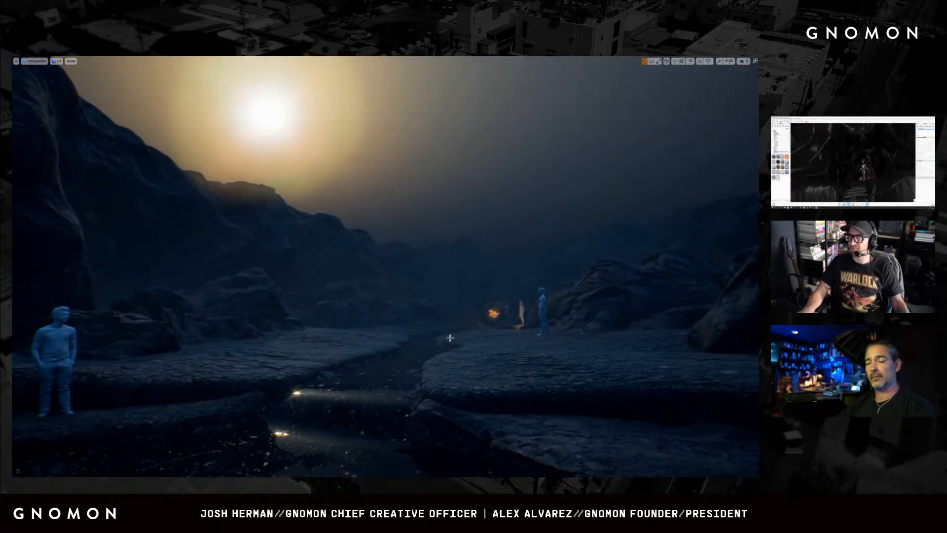
- Leave the full-screen viewport, minimize Unreal Editor, and switch back to ZBrush with its window maximized
{"action": "key", "text": "F11"}
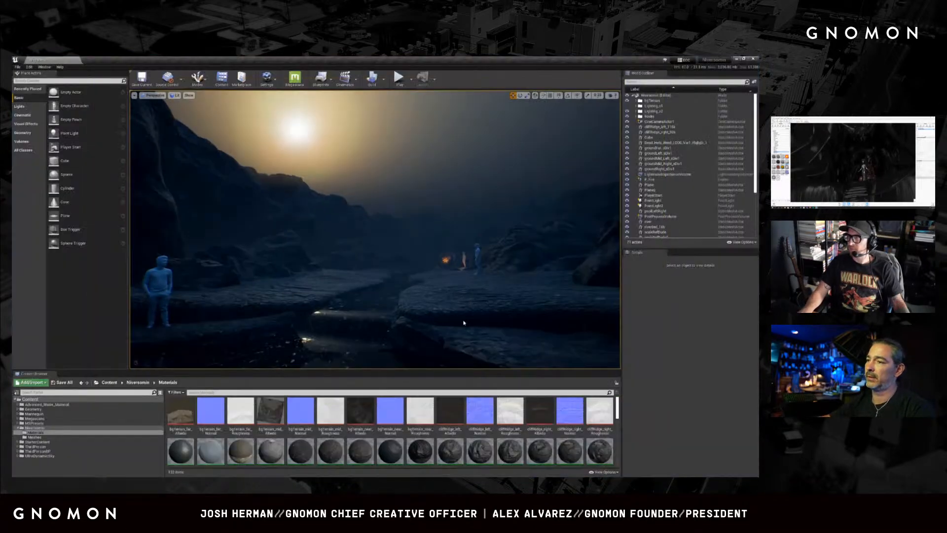
{"action": "left_click", "coordinate": [743, 59]}
{"action": "left_click", "coordinate": [557, 189]}
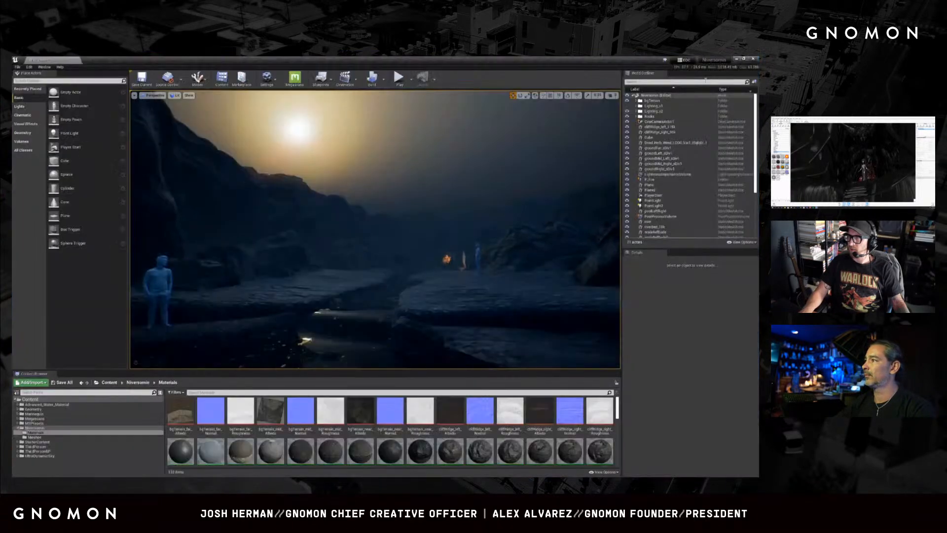
{"action": "left_click", "coordinate": [737, 60]}
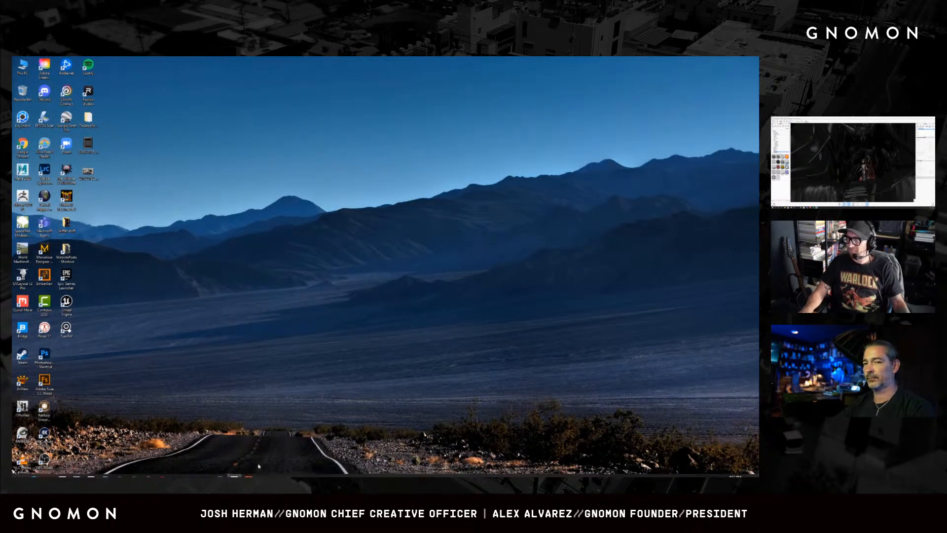
{"action": "left_click", "coordinate": [235, 471]}
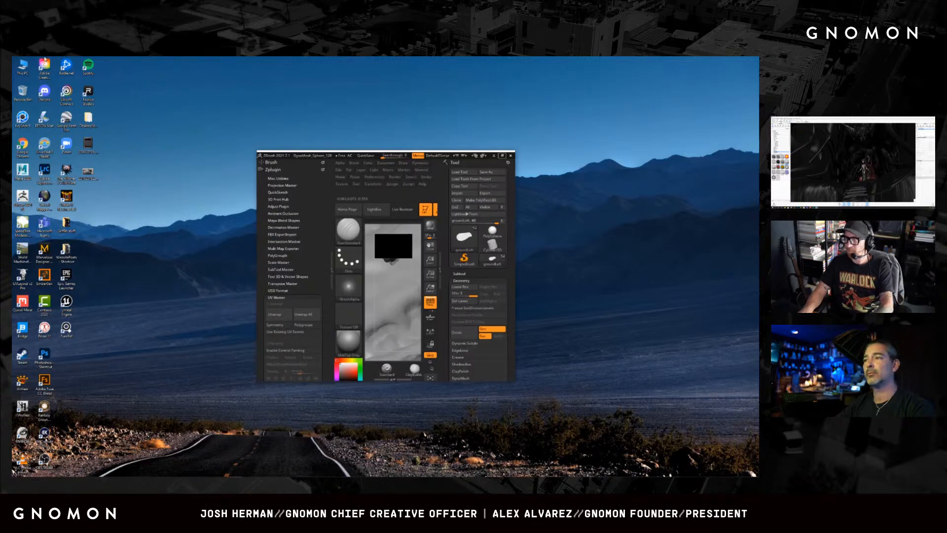
{"action": "left_click", "coordinate": [502, 156]}
- Inspect the rock slab's flat top, its small curved crack and the ledge rim from several angles
{"action": "right_click_drag", "start_coordinate": [455, 271], "coordinate": [414, 272]}
{"action": "mouse_move", "coordinate": [413, 240]}
{"action": "right_mouse_down"}
{"action": "mouse_move", "coordinate": [401, 227]}
{"action": "mouse_move", "coordinate": [430, 247]}
{"action": "right_mouse_up"}
{"action": "right_click", "coordinate": [430, 248]}
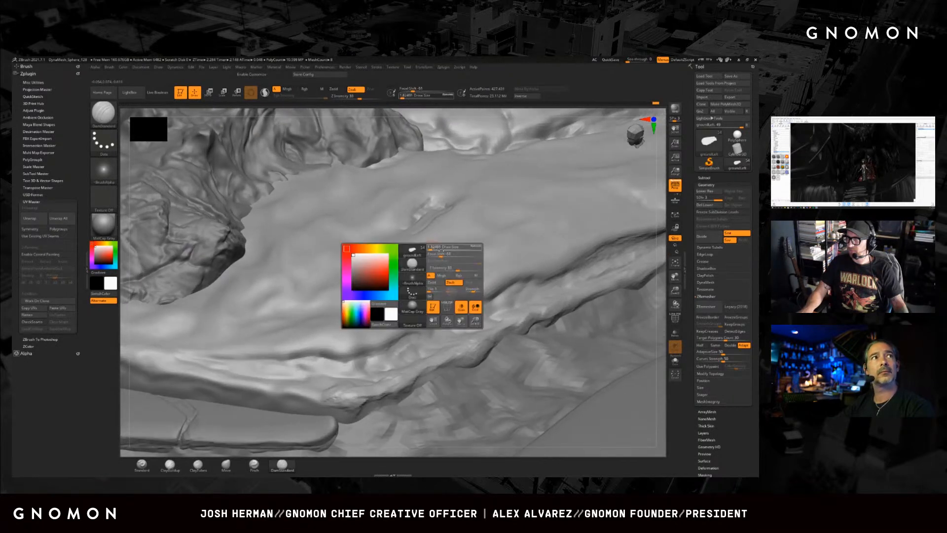
{"action": "mouse_move", "coordinate": [547, 288]}
{"action": "right_mouse_down"}
{"action": "mouse_move", "coordinate": [551, 265]}
{"action": "mouse_move", "coordinate": [480, 271]}
{"action": "mouse_move", "coordinate": [488, 286]}
{"action": "mouse_move", "coordinate": [361, 313]}
{"action": "mouse_move", "coordinate": [161, 290]}
{"action": "right_mouse_up"}
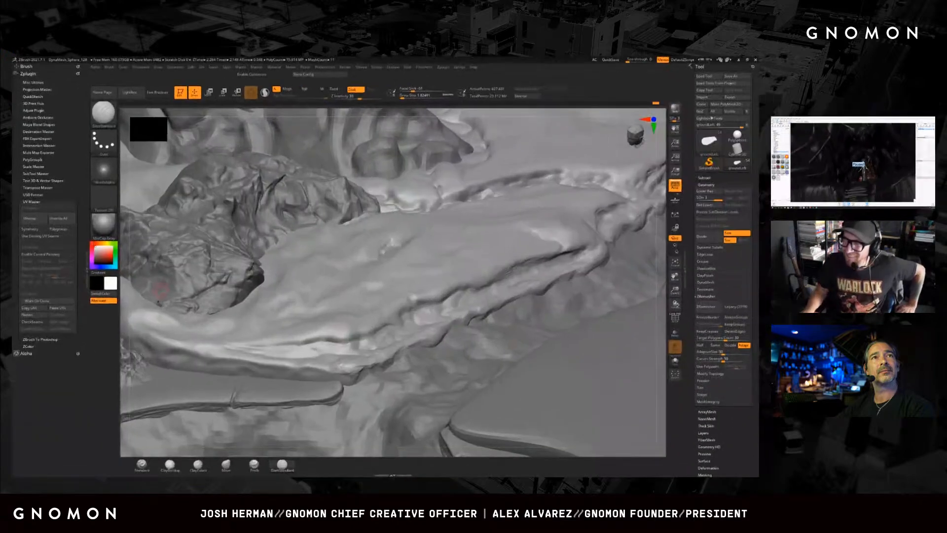
{"action": "mouse_move", "coordinate": [463, 277]}
{"action": "right_mouse_down"}
{"action": "mouse_move", "coordinate": [372, 275]}
{"action": "mouse_move", "coordinate": [452, 245]}
{"action": "mouse_move", "coordinate": [473, 262]}
{"action": "mouse_move", "coordinate": [443, 253]}
{"action": "right_mouse_up"}
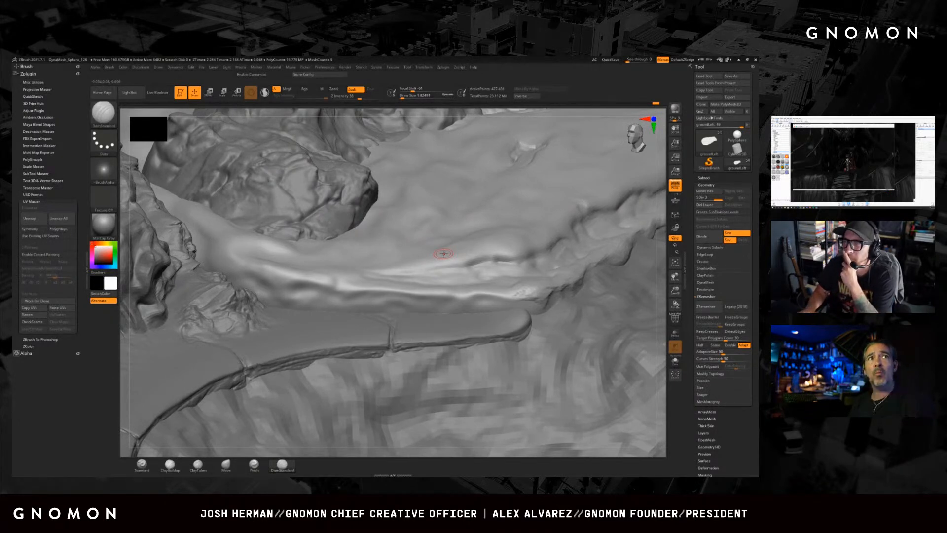
{"action": "right_click_drag", "start_coordinate": [545, 264], "coordinate": [430, 342], "text": "alt"}
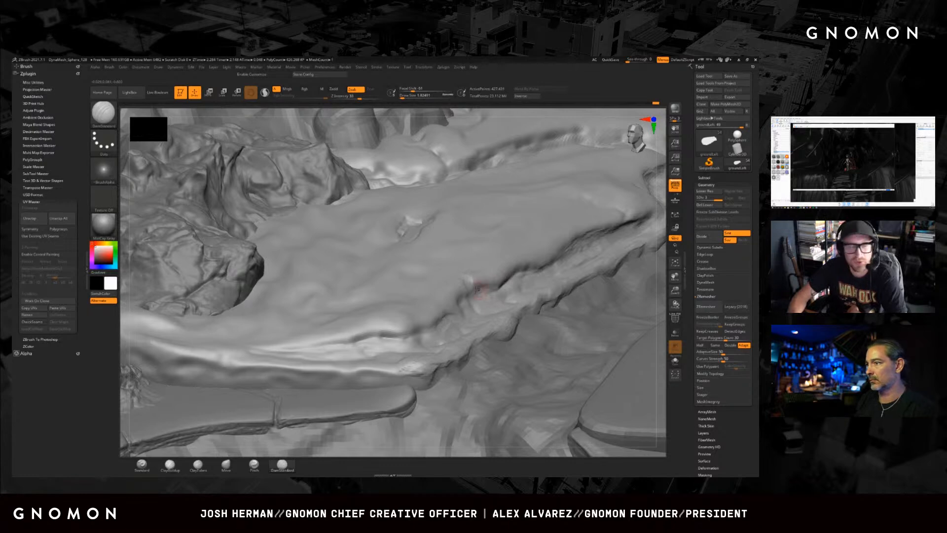
{"action": "right_click_drag", "start_coordinate": [410, 277], "coordinate": [383, 304]}
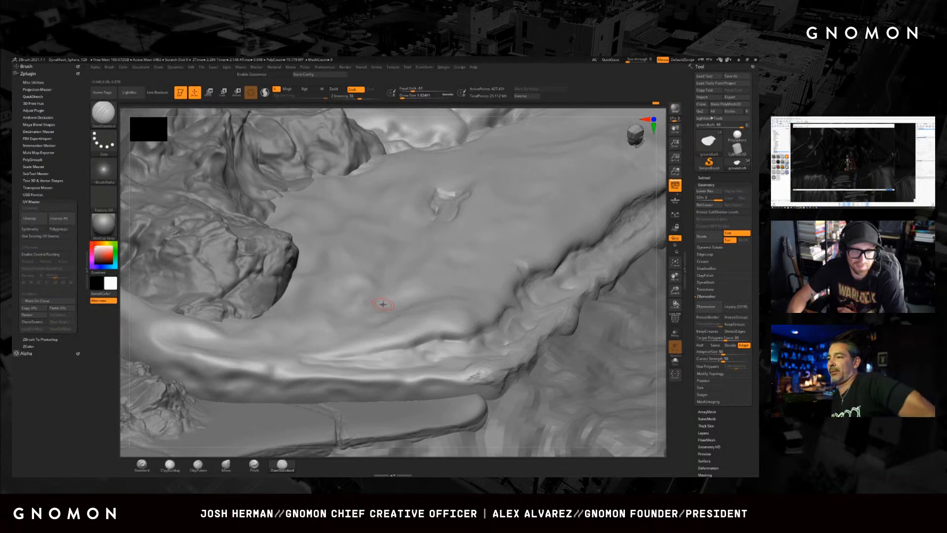
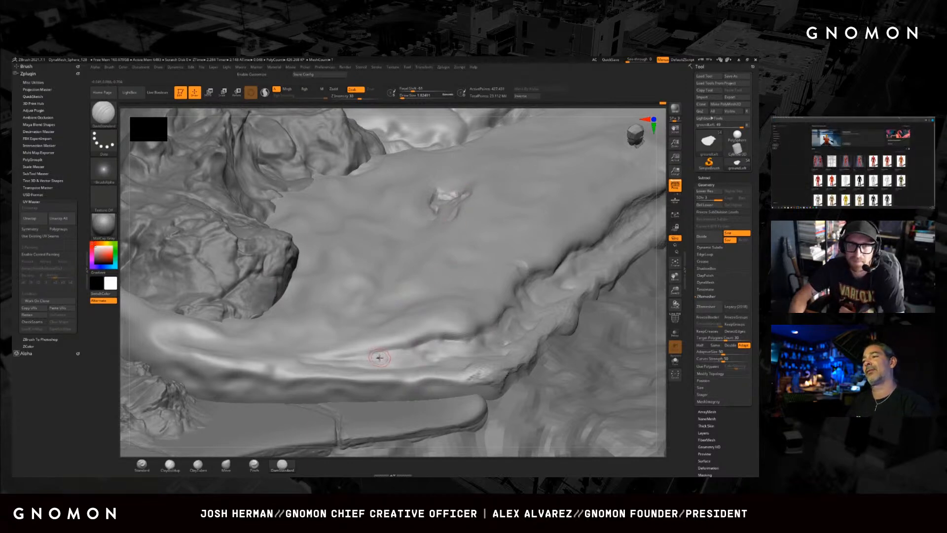
- Reduce the DamStandard brush size and carve branching cracks outward from the small pit on the slab's flat top
{"action": "mouse_move", "coordinate": [434, 276]}
{"action": "right_mouse_down", "text": "alt"}
{"action": "mouse_move", "coordinate": [460, 279]}
{"action": "mouse_move", "coordinate": [462, 214]}
{"action": "right_mouse_up", "text": "alt"}
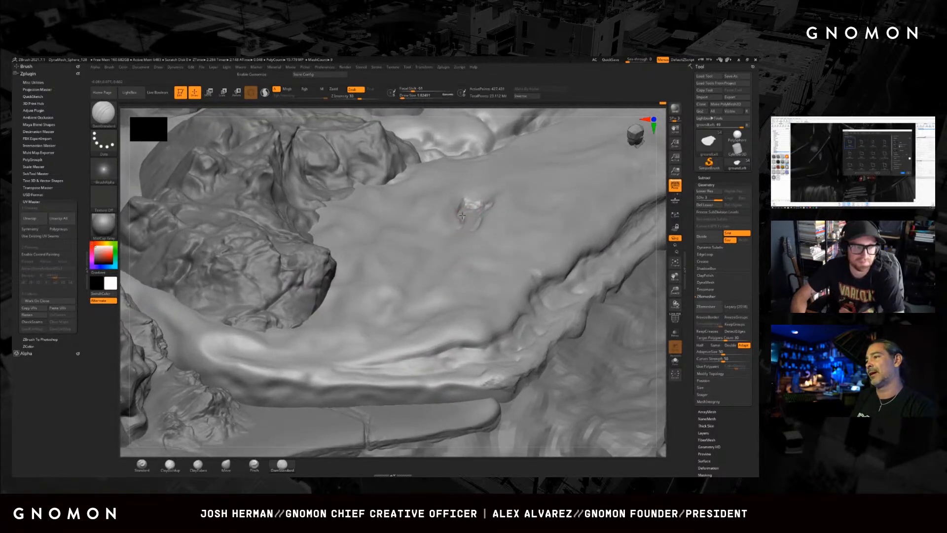
{"action": "key", "text": "s"}
{"action": "left_click_drag", "start_coordinate": [468, 220], "coordinate": [470, 220]}
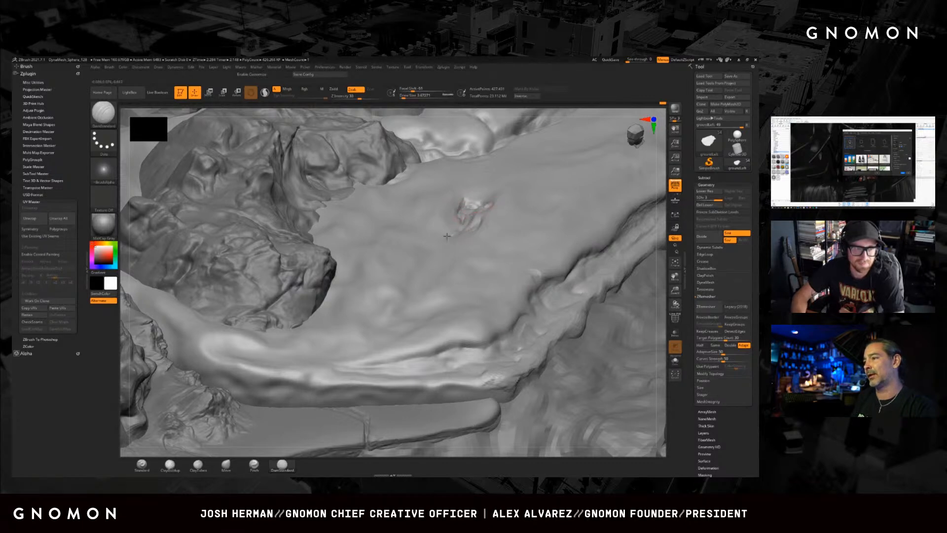
{"action": "mouse_move", "coordinate": [446, 238]}
{"action": "right_mouse_down"}
{"action": "mouse_move", "coordinate": [444, 230]}
{"action": "mouse_move", "coordinate": [416, 250]}
{"action": "mouse_move", "coordinate": [461, 205]}
{"action": "right_mouse_up"}
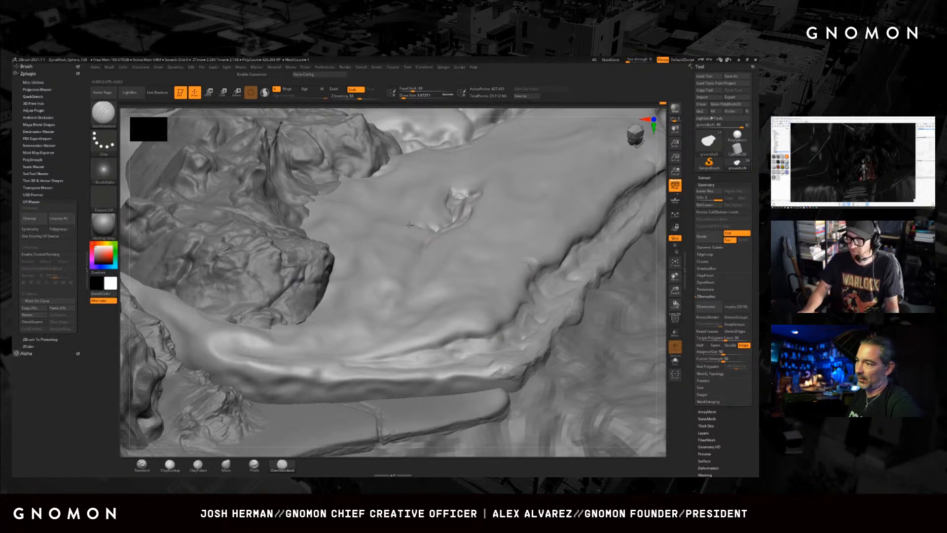
{"action": "mouse_move", "coordinate": [422, 230]}
{"action": "right_mouse_down"}
{"action": "mouse_move", "coordinate": [422, 217]}
{"action": "mouse_move", "coordinate": [451, 211]}
{"action": "mouse_move", "coordinate": [445, 205]}
{"action": "right_mouse_up"}
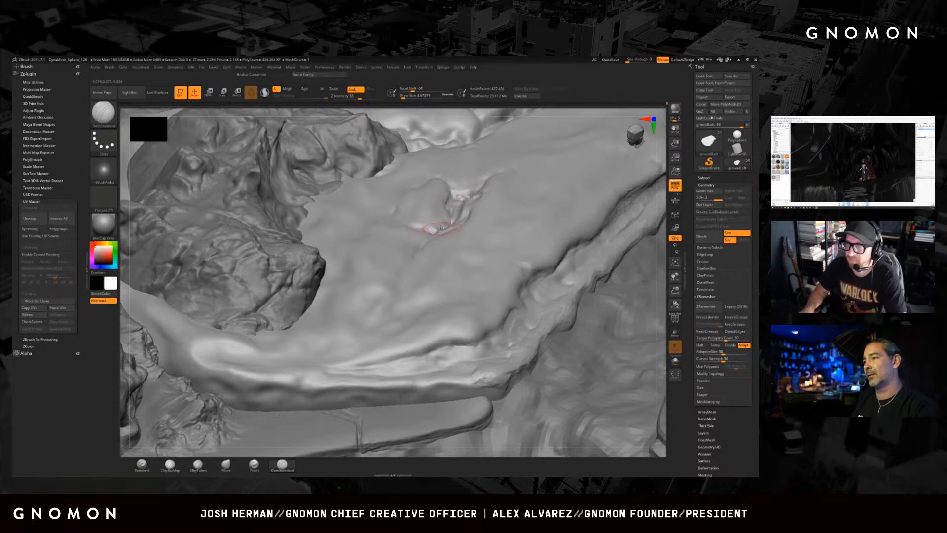
{"action": "mouse_move", "coordinate": [393, 257]}
{"action": "right_mouse_down"}
{"action": "mouse_move", "coordinate": [387, 244]}
{"action": "mouse_move", "coordinate": [393, 272]}
{"action": "mouse_move", "coordinate": [357, 262]}
{"action": "mouse_move", "coordinate": [325, 275]}
{"action": "mouse_move", "coordinate": [349, 278]}
{"action": "mouse_move", "coordinate": [377, 257]}
{"action": "right_mouse_up"}
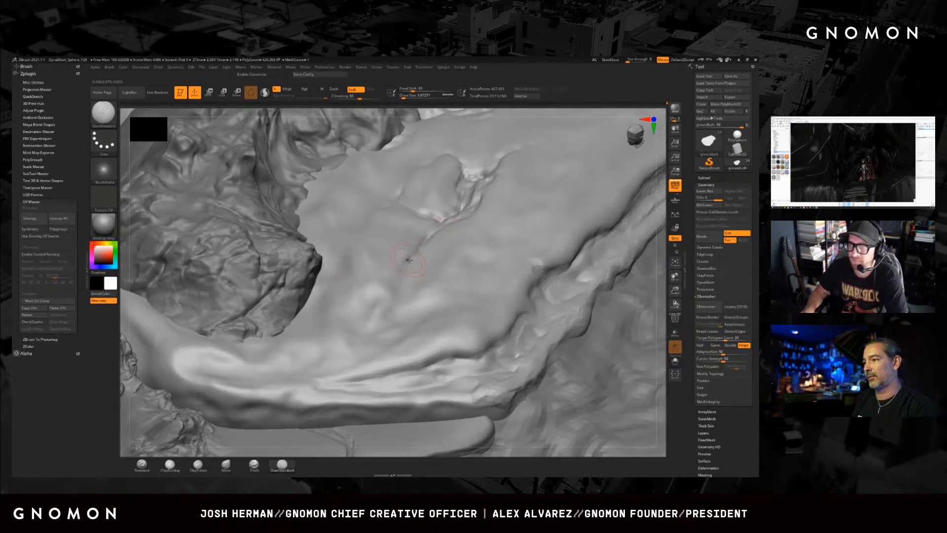
{"action": "left_click_drag", "start_coordinate": [421, 214], "coordinate": [441, 219]}
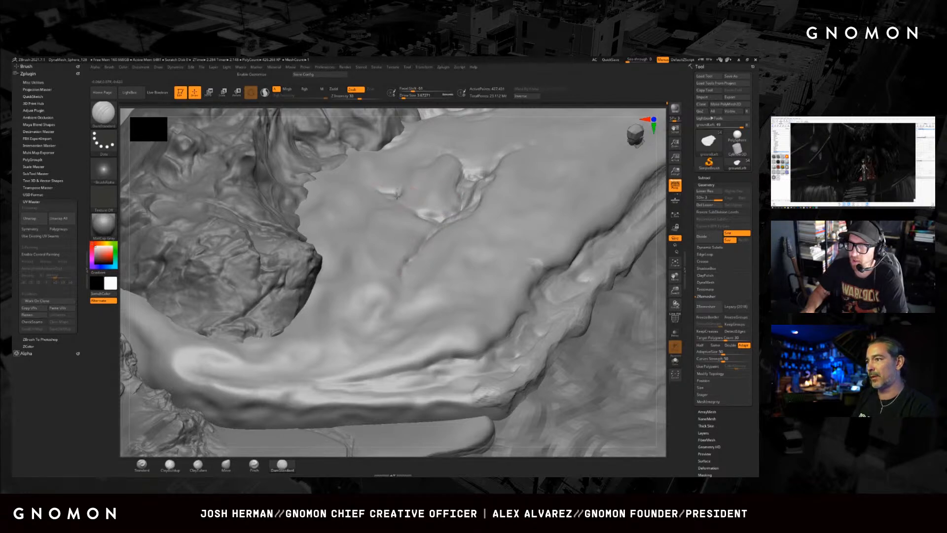
- Extend the crack network across the slab's flat top toward the rough boulder, outlining irregular broken plates
{"action": "right_click_drag", "start_coordinate": [438, 261], "coordinate": [412, 241]}
{"action": "mouse_move", "coordinate": [406, 277]}
{"action": "right_mouse_down"}
{"action": "mouse_move", "coordinate": [422, 288]}
{"action": "mouse_move", "coordinate": [450, 256]}
{"action": "mouse_move", "coordinate": [437, 279]}
{"action": "mouse_move", "coordinate": [476, 207]}
{"action": "right_mouse_up"}
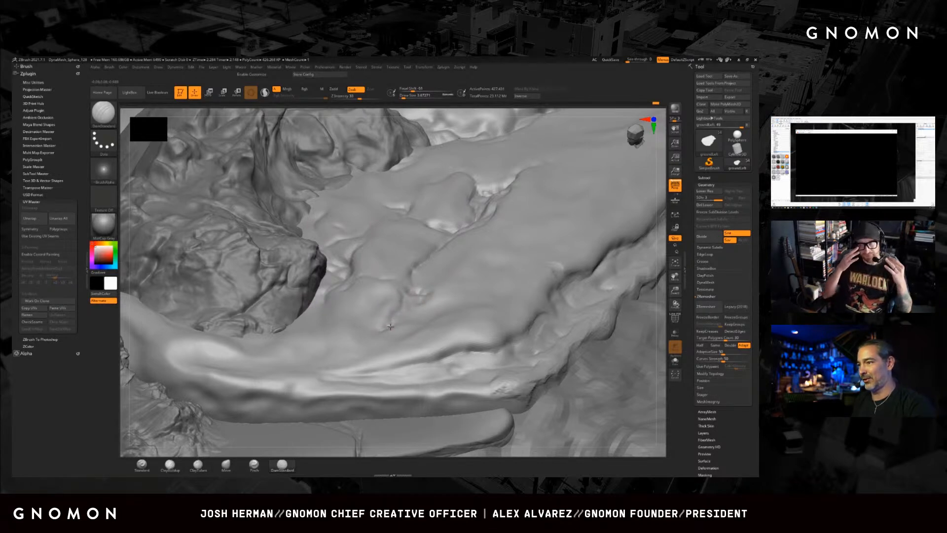
{"action": "right_click_drag", "start_coordinate": [473, 307], "coordinate": [473, 301]}
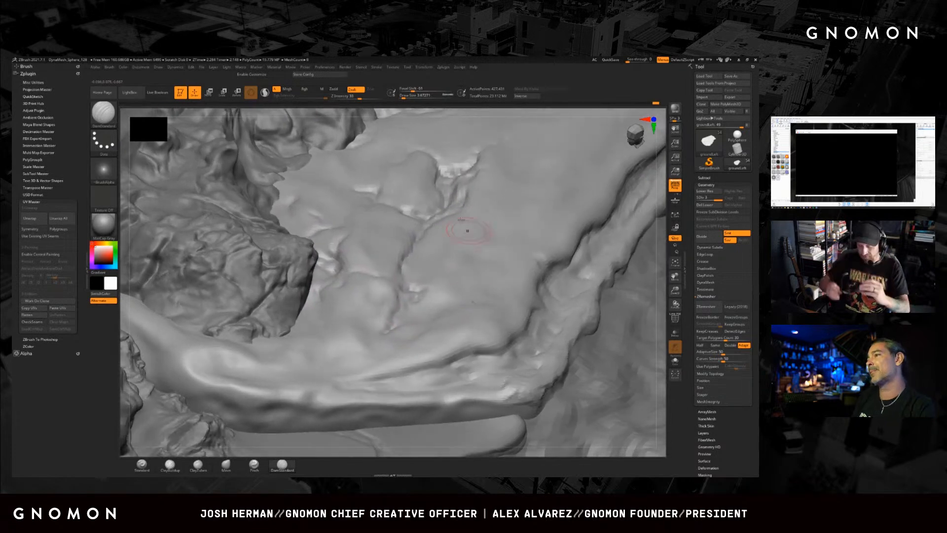
{"action": "right_click_drag", "start_coordinate": [464, 173], "coordinate": [454, 191]}
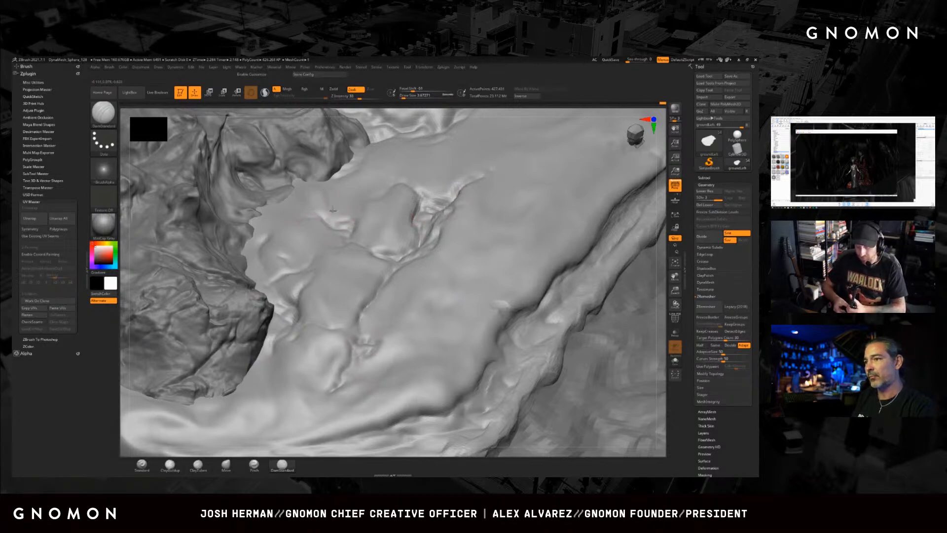
{"action": "right_click_drag", "start_coordinate": [338, 222], "coordinate": [398, 223]}
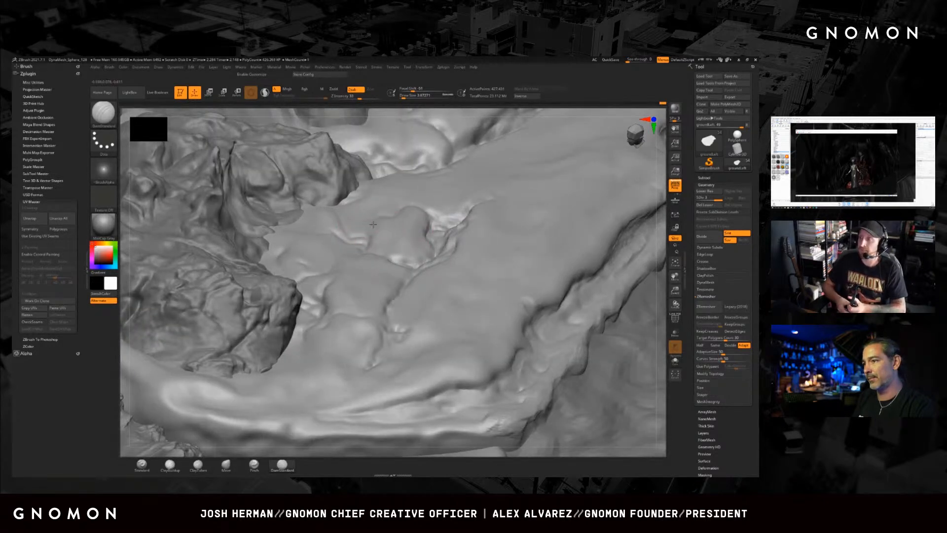
{"action": "right_click_drag", "start_coordinate": [369, 264], "coordinate": [345, 300]}
{"action": "right_click", "coordinate": [344, 299]}
{"action": "right_click_drag", "start_coordinate": [424, 264], "coordinate": [435, 229]}
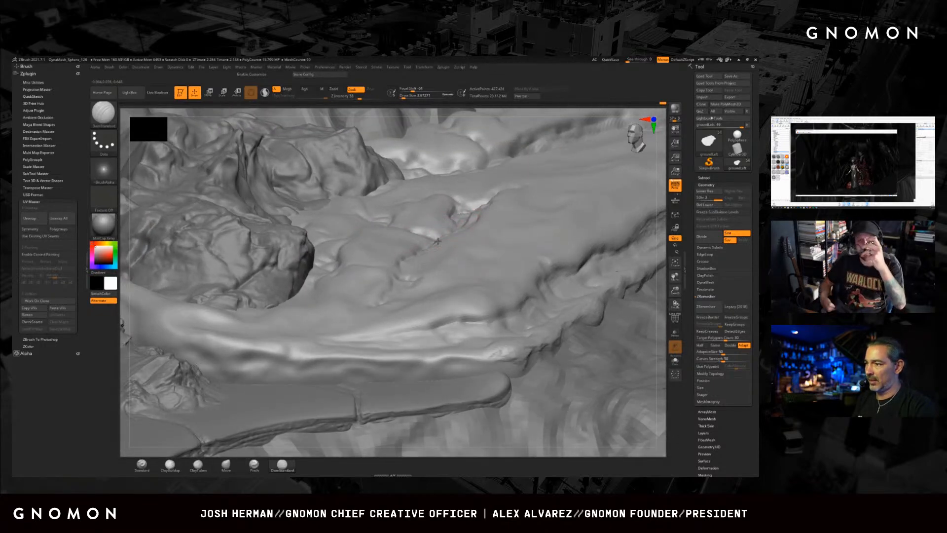
- Deepen and lengthen the fissure along the front rim of the ledge below the cracked plates
{"action": "right_click_drag", "start_coordinate": [374, 298], "coordinate": [438, 272]}
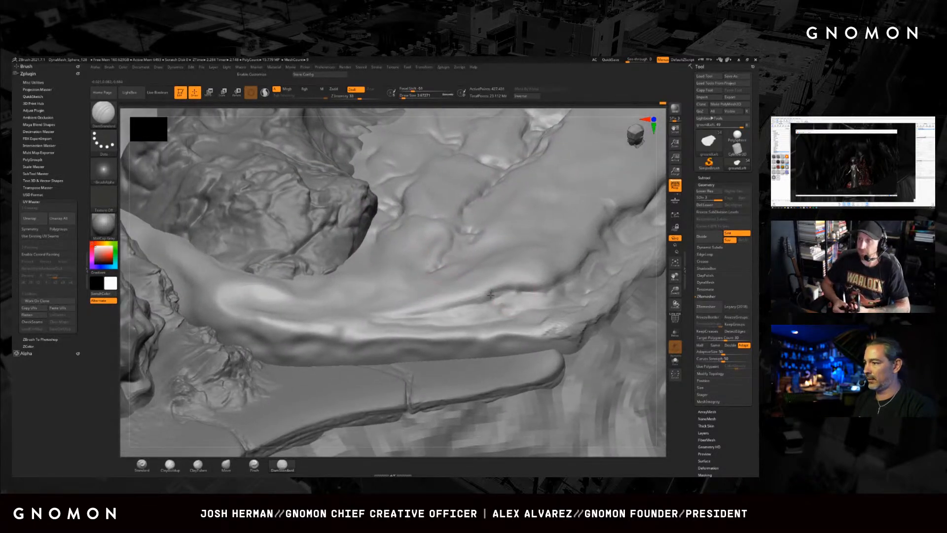
{"action": "right_click_drag", "start_coordinate": [587, 276], "coordinate": [445, 269], "text": "alt"}
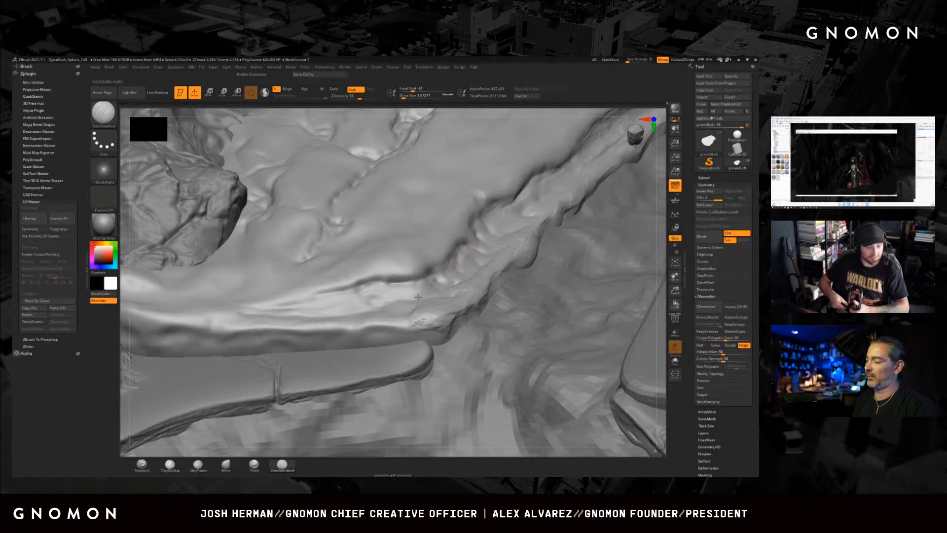
{"action": "mouse_move", "coordinate": [446, 267]}
{"action": "right_mouse_down"}
{"action": "mouse_move", "coordinate": [473, 270]}
{"action": "mouse_move", "coordinate": [463, 288]}
{"action": "mouse_move", "coordinate": [398, 291]}
{"action": "mouse_move", "coordinate": [430, 299]}
{"action": "right_mouse_up"}
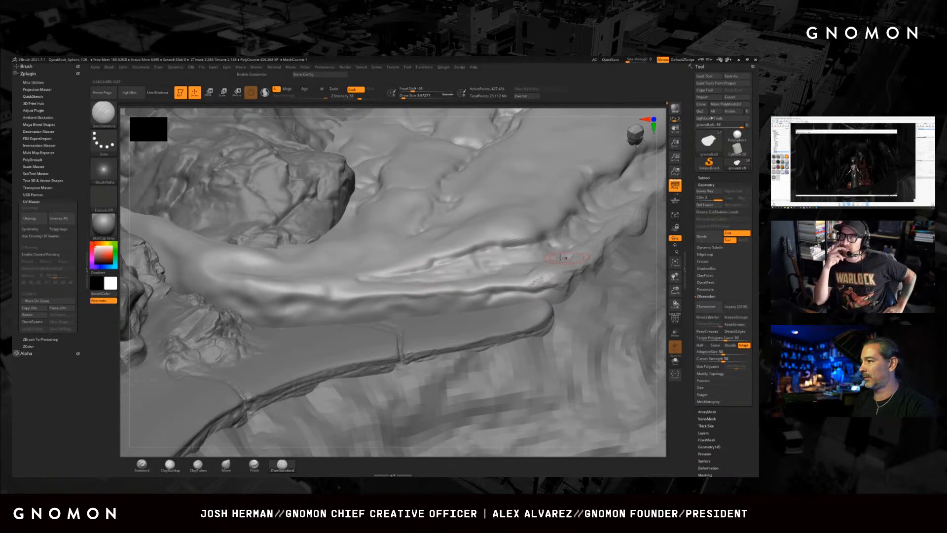
{"action": "mouse_move", "coordinate": [418, 273]}
{"action": "right_mouse_down"}
{"action": "mouse_move", "coordinate": [364, 279]}
{"action": "mouse_move", "coordinate": [364, 289]}
{"action": "mouse_move", "coordinate": [370, 264]}
{"action": "mouse_move", "coordinate": [407, 265]}
{"action": "mouse_move", "coordinate": [416, 293]}
{"action": "right_mouse_up"}
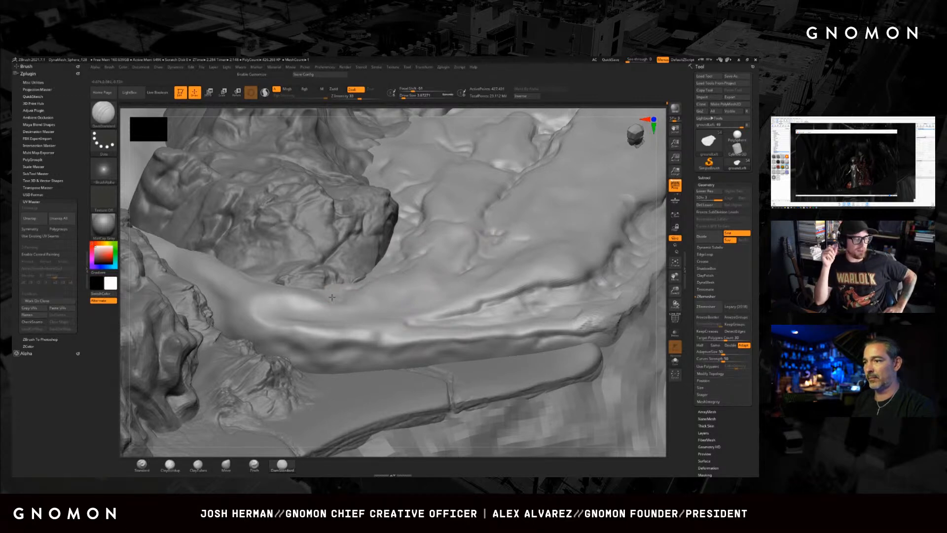
- Carve creases beneath the rough boulder and around the rounded end of the ledge where it meets the neighbouring rock
{"action": "mouse_move", "coordinate": [405, 285]}
{"action": "right_mouse_down", "text": "alt"}
{"action": "mouse_move", "coordinate": [448, 277]}
{"action": "mouse_move", "coordinate": [429, 269]}
{"action": "mouse_move", "coordinate": [395, 283]}
{"action": "right_mouse_up", "text": "alt"}
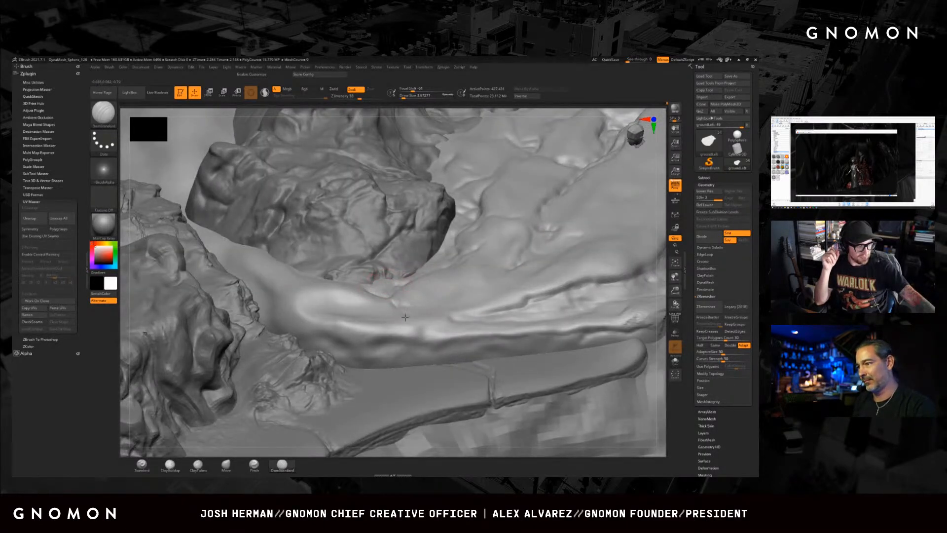
{"action": "mouse_move", "coordinate": [417, 312]}
{"action": "right_mouse_down"}
{"action": "mouse_move", "coordinate": [402, 281]}
{"action": "mouse_move", "coordinate": [406, 341]}
{"action": "mouse_move", "coordinate": [399, 302]}
{"action": "right_mouse_up"}
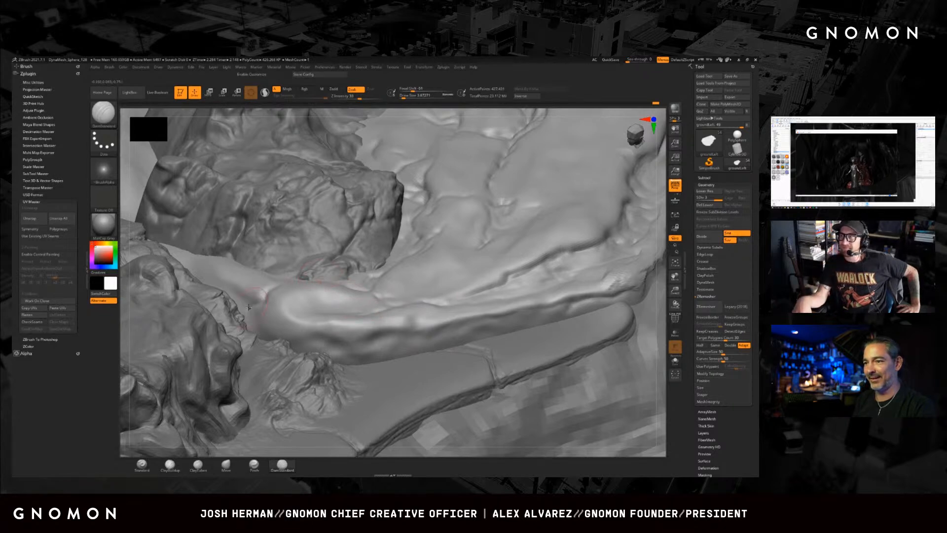
{"action": "mouse_move", "coordinate": [248, 321]}
{"action": "left_mouse_down"}
{"action": "mouse_move", "coordinate": [257, 300]}
{"action": "mouse_move", "coordinate": [251, 315]}
{"action": "left_mouse_up"}
{"action": "mouse_move", "coordinate": [384, 311]}
{"action": "right_mouse_down", "text": "alt"}
{"action": "mouse_move", "coordinate": [389, 322]}
{"action": "mouse_move", "coordinate": [410, 293]}
{"action": "mouse_move", "coordinate": [380, 307]}
{"action": "right_mouse_up", "text": "alt"}
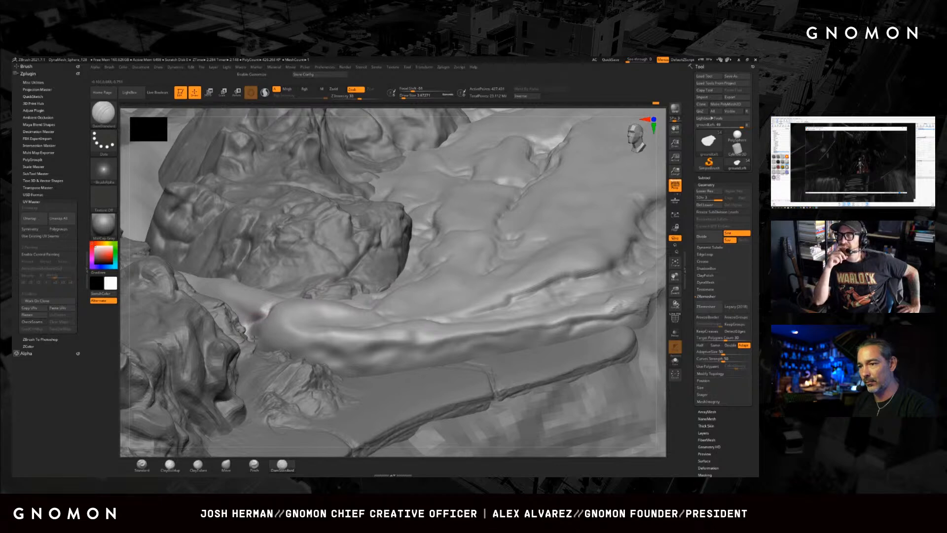
- Save the ZBrush tool to the project folder, overwriting the newest env_024 file
{"action": "mouse_move", "coordinate": [294, 333]}
{"action": "right_mouse_down"}
{"action": "mouse_move", "coordinate": [316, 326]}
{"action": "mouse_move", "coordinate": [339, 338]}
{"action": "mouse_move", "coordinate": [394, 300]}
{"action": "mouse_move", "coordinate": [218, 282]}
{"action": "right_mouse_up"}
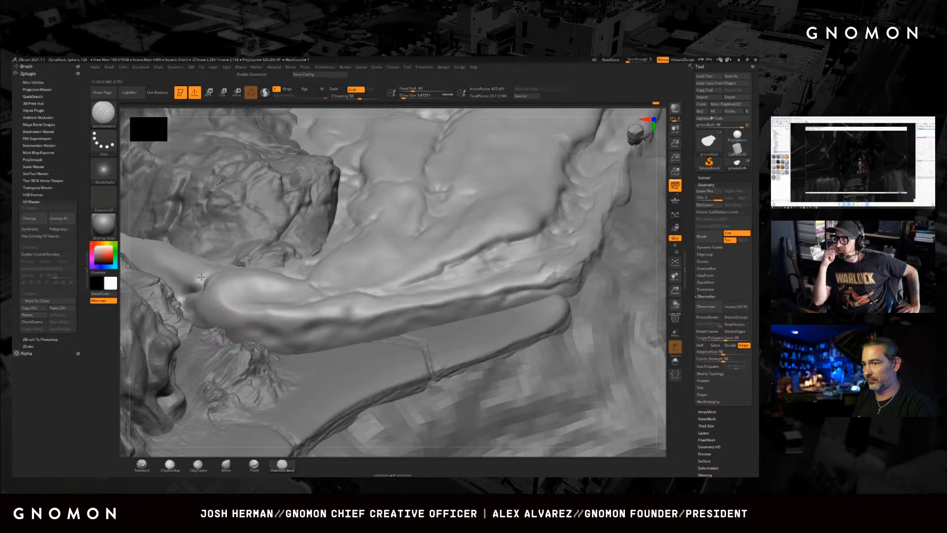
{"action": "mouse_move", "coordinate": [476, 264]}
{"action": "right_mouse_down"}
{"action": "mouse_move", "coordinate": [491, 253]}
{"action": "mouse_move", "coordinate": [442, 341]}
{"action": "mouse_move", "coordinate": [448, 313]}
{"action": "mouse_move", "coordinate": [433, 316]}
{"action": "mouse_move", "coordinate": [456, 318]}
{"action": "mouse_move", "coordinate": [450, 294]}
{"action": "mouse_move", "coordinate": [496, 249]}
{"action": "right_mouse_up"}
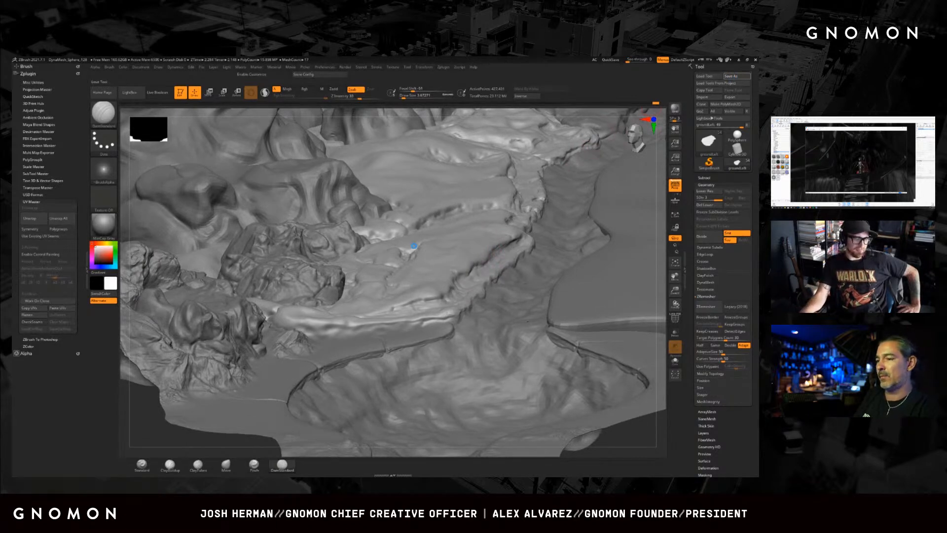
{"action": "left_click", "coordinate": [737, 76]}
{"action": "left_click", "coordinate": [314, 337]}
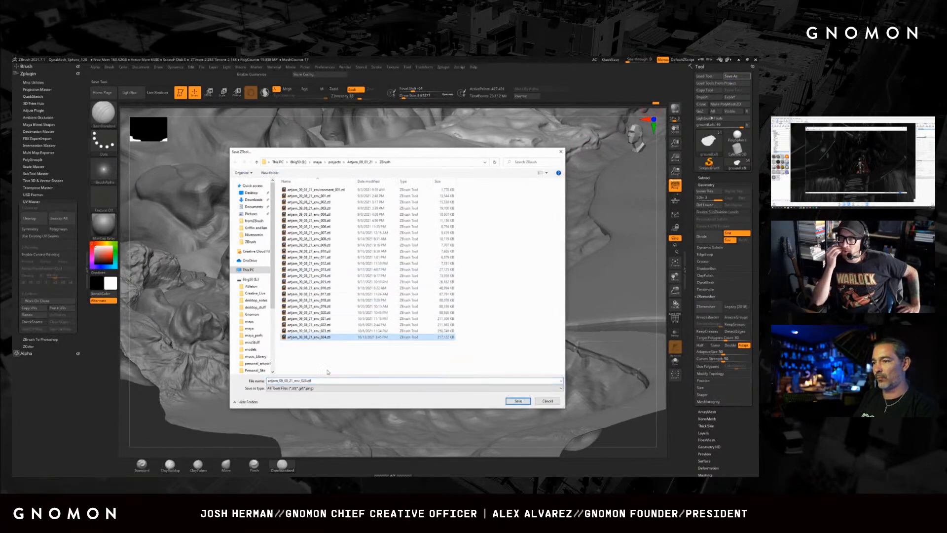
{"action": "left_click", "coordinate": [510, 401]}
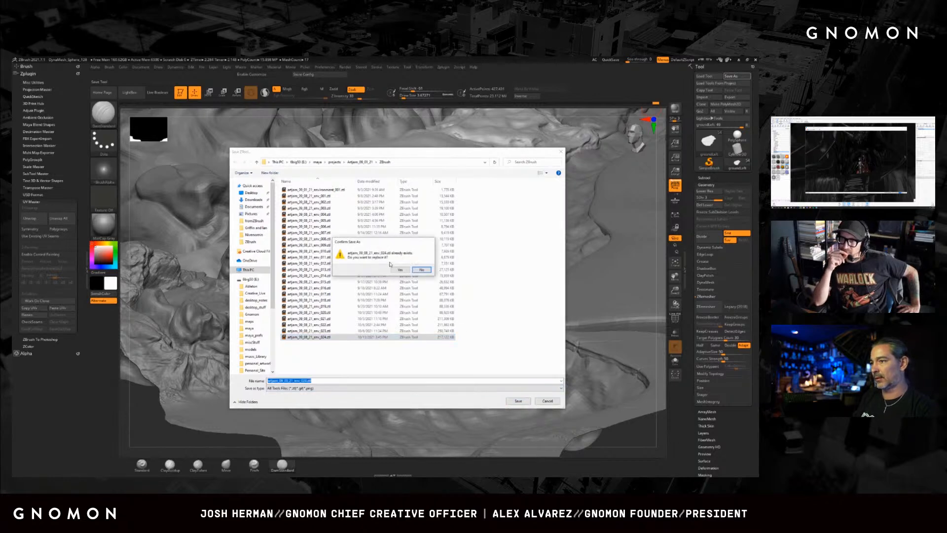
{"action": "left_click", "coordinate": [400, 271]}
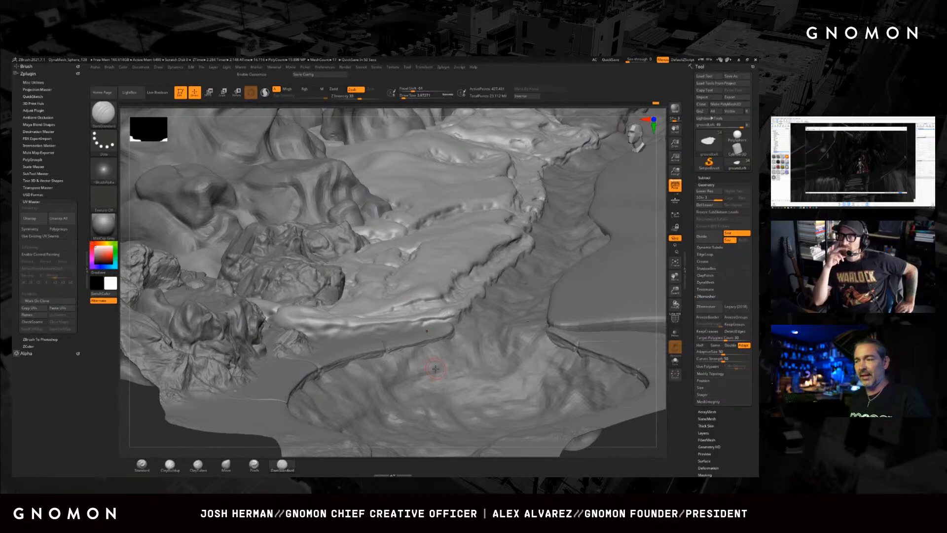
- Examine the stepped rock ledges and boulders beside the channel from closer and wider views
{"action": "right_click", "coordinate": [422, 303]}
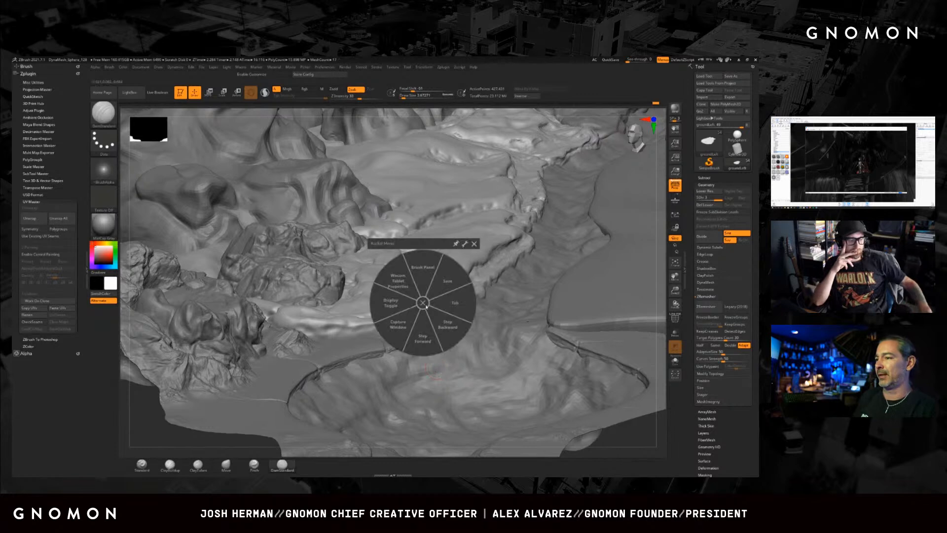
{"action": "left_click", "coordinate": [474, 244]}
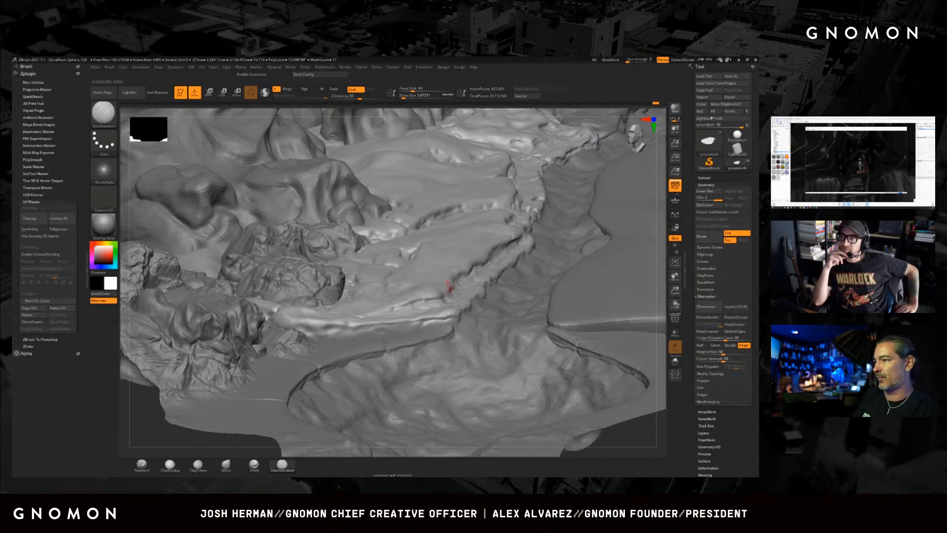
{"action": "mouse_move", "coordinate": [418, 292]}
{"action": "right_mouse_down", "text": "ctrl"}
{"action": "mouse_move", "coordinate": [410, 274]}
{"action": "mouse_move", "coordinate": [402, 291]}
{"action": "right_mouse_up", "text": "ctrl"}
{"action": "right_click_drag", "start_coordinate": [434, 239], "coordinate": [397, 299], "text": "alt"}
{"action": "right_click", "coordinate": [393, 282]}
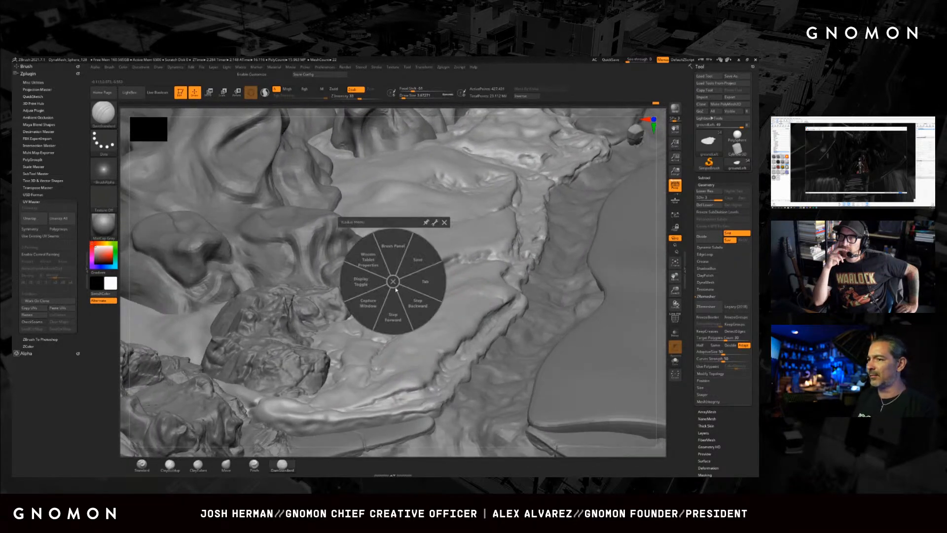
{"action": "left_click", "coordinate": [445, 223]}
{"action": "mouse_move", "coordinate": [433, 266]}
{"action": "right_mouse_down"}
{"action": "mouse_move", "coordinate": [434, 240]}
{"action": "mouse_move", "coordinate": [405, 297]}
{"action": "mouse_move", "coordinate": [467, 239]}
{"action": "right_mouse_up"}
{"action": "right_click", "coordinate": [406, 278]}
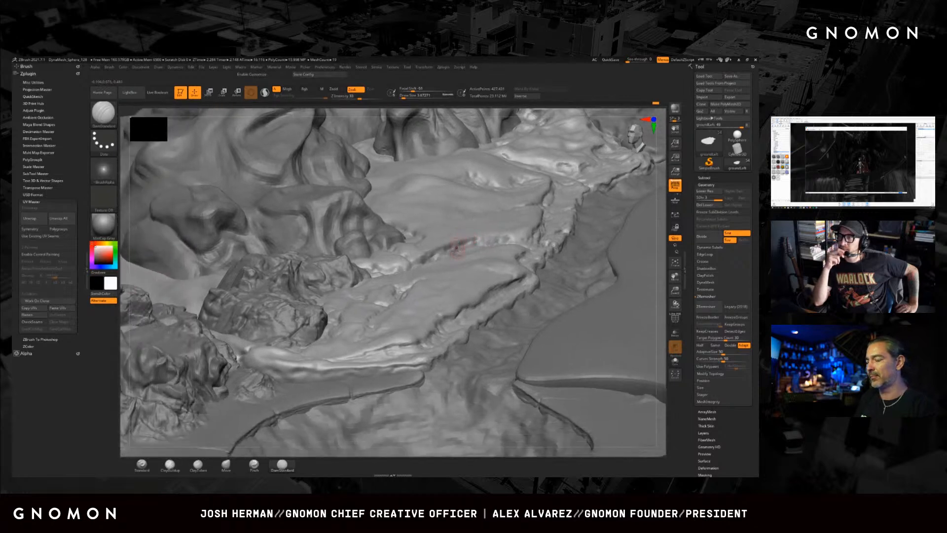
{"action": "left_click", "coordinate": [323, 329], "text": "alt"}
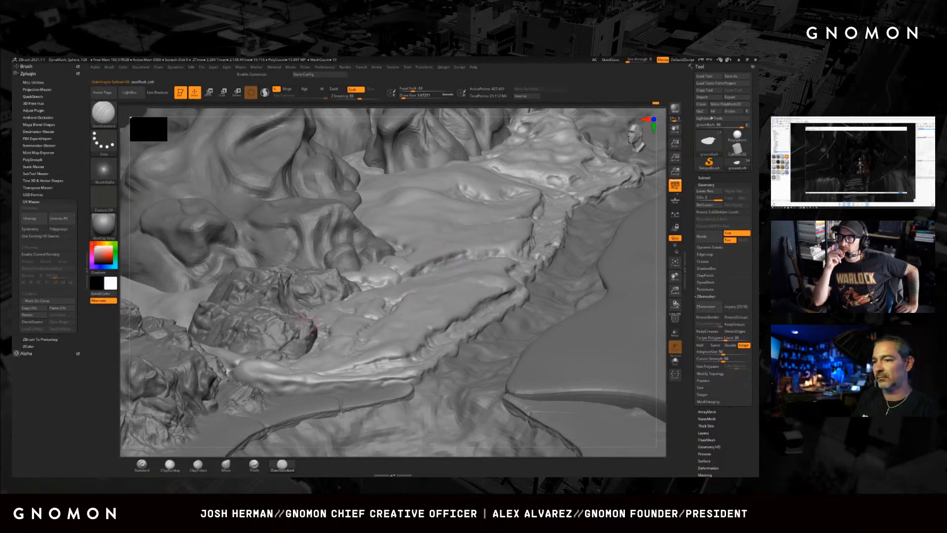
{"action": "right_click", "coordinate": [325, 330]}
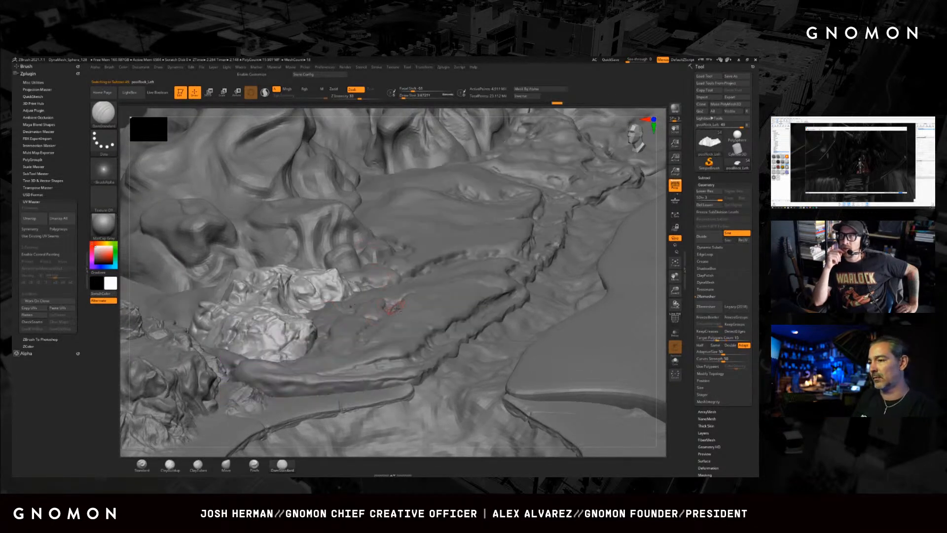
{"action": "left_click", "coordinate": [388, 312], "text": "alt"}
{"action": "right_click_drag", "start_coordinate": [377, 345], "coordinate": [427, 272], "text": "alt"}
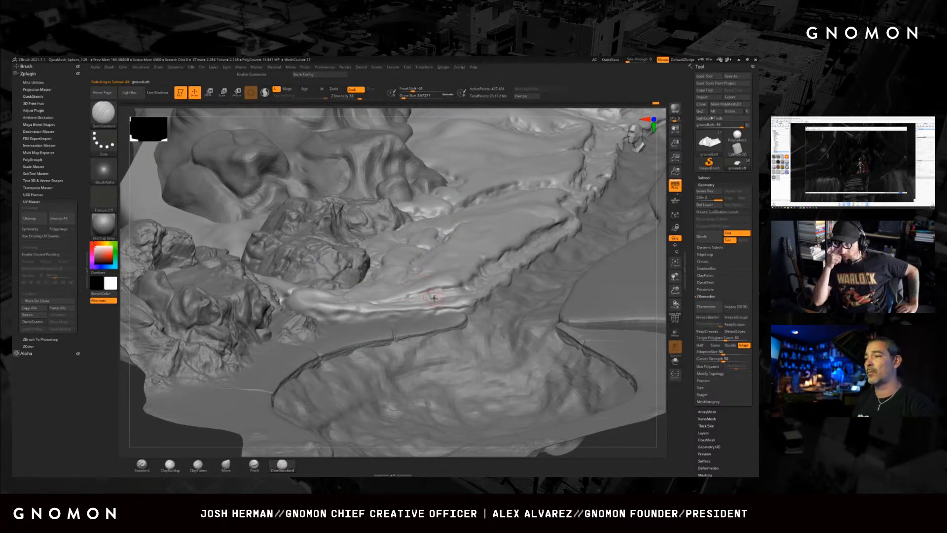
{"action": "right_click_drag", "start_coordinate": [514, 227], "coordinate": [431, 297], "text": "alt"}
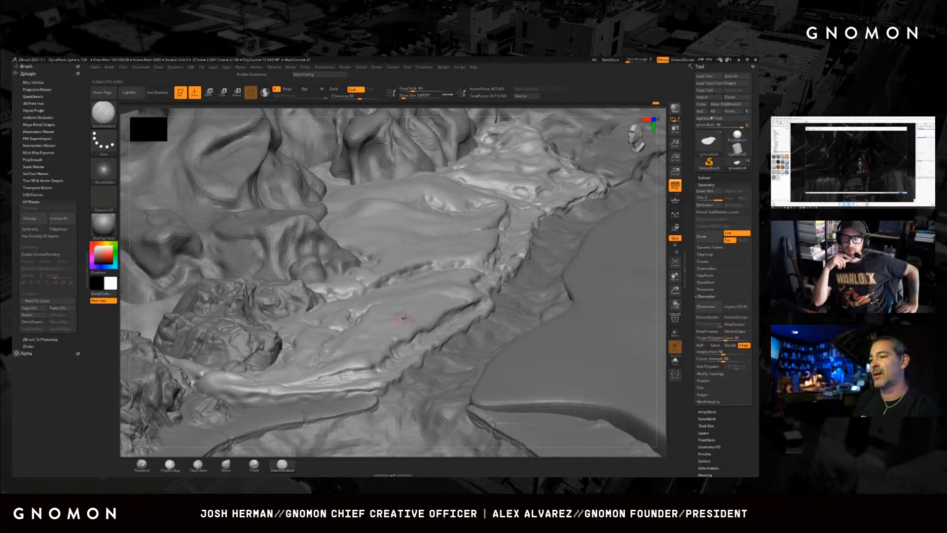
{"action": "right_click_drag", "start_coordinate": [495, 241], "coordinate": [543, 207], "text": "alt"}
{"action": "right_click", "coordinate": [490, 242]}
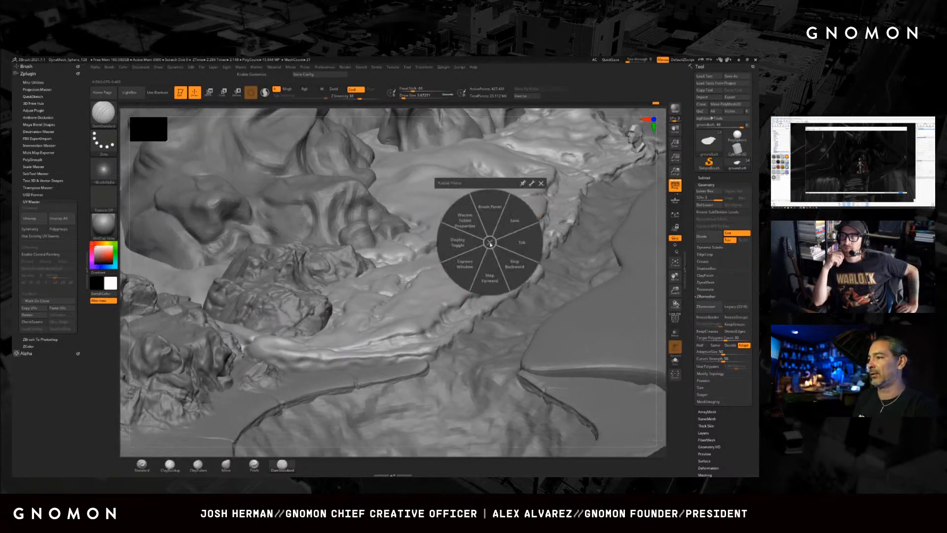
{"action": "left_click", "coordinate": [541, 184]}
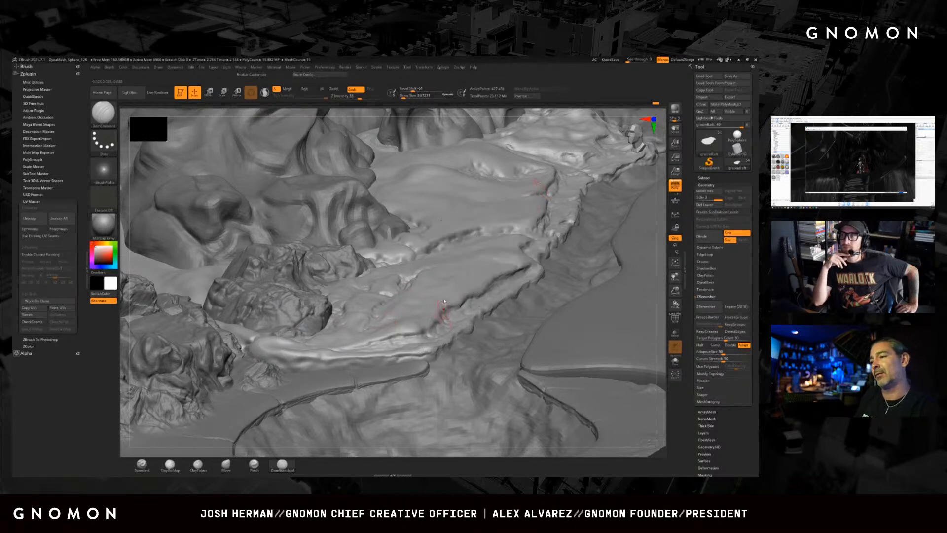
{"action": "right_click_drag", "start_coordinate": [435, 289], "coordinate": [469, 243], "text": "alt"}
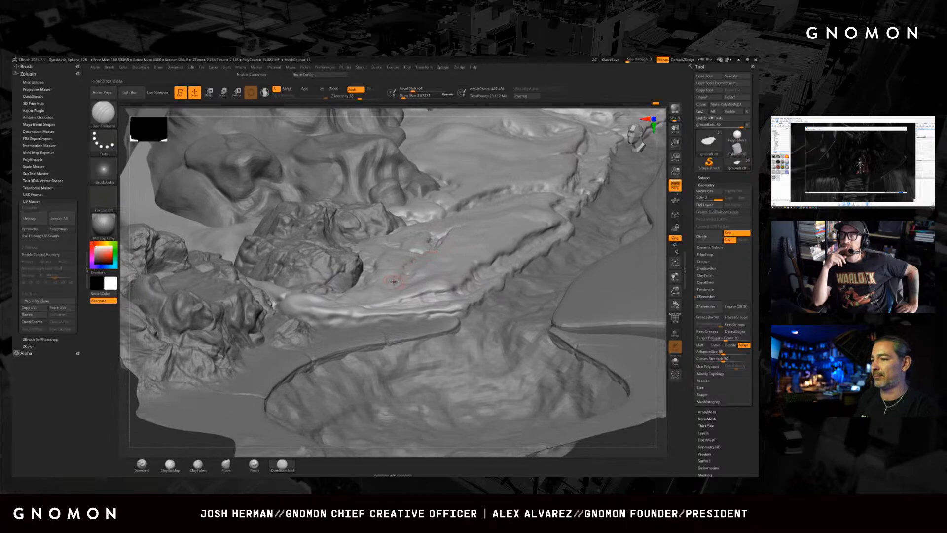
- Adjust the DamStandard brush size and deepen the crease along the slab's front rim where it bends toward the channel
{"action": "mouse_move", "coordinate": [396, 289]}
{"action": "right_mouse_down"}
{"action": "mouse_move", "coordinate": [398, 298]}
{"action": "mouse_move", "coordinate": [431, 291]}
{"action": "mouse_move", "coordinate": [433, 279]}
{"action": "mouse_move", "coordinate": [424, 277]}
{"action": "mouse_move", "coordinate": [436, 285]}
{"action": "mouse_move", "coordinate": [407, 316]}
{"action": "mouse_move", "coordinate": [474, 267]}
{"action": "mouse_move", "coordinate": [458, 287]}
{"action": "right_mouse_up"}
{"action": "right_click", "coordinate": [457, 287]}
{"action": "key", "text": "s"}
{"action": "left_click_drag", "start_coordinate": [458, 287], "coordinate": [455, 284]}
{"action": "key", "text": "s"}
{"action": "right_click_drag", "start_coordinate": [455, 282], "coordinate": [460, 290]}
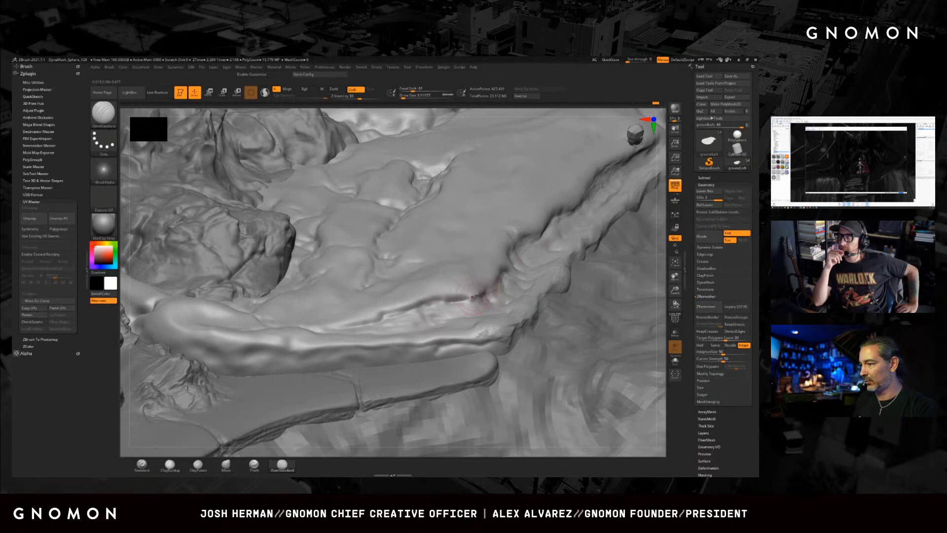
{"action": "right_click_drag", "start_coordinate": [499, 279], "coordinate": [501, 275]}
{"action": "mouse_move", "coordinate": [507, 250]}
{"action": "left_mouse_down"}
{"action": "mouse_move", "coordinate": [476, 295]}
{"action": "mouse_move", "coordinate": [313, 341]}
{"action": "left_mouse_up"}
- Carve a sharper, jagged undercut beneath the slab's upper rim along the channel with a smaller DamStandard brush
{"action": "right_click_drag", "start_coordinate": [581, 232], "coordinate": [419, 291], "text": "alt"}
{"action": "key", "text": "space"}
{"action": "key", "text": "s"}
{"action": "left_click_drag", "start_coordinate": [446, 274], "coordinate": [451, 273]}
{"action": "right_click_drag", "start_coordinate": [451, 269], "coordinate": [475, 206]}
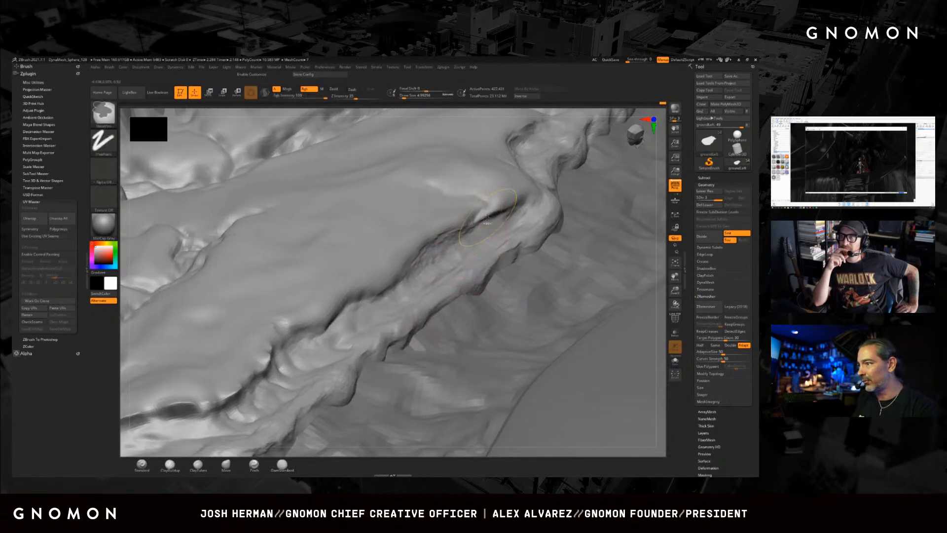
{"action": "key", "text": "s"}
{"action": "left_click_drag", "start_coordinate": [487, 207], "coordinate": [312, 324]}
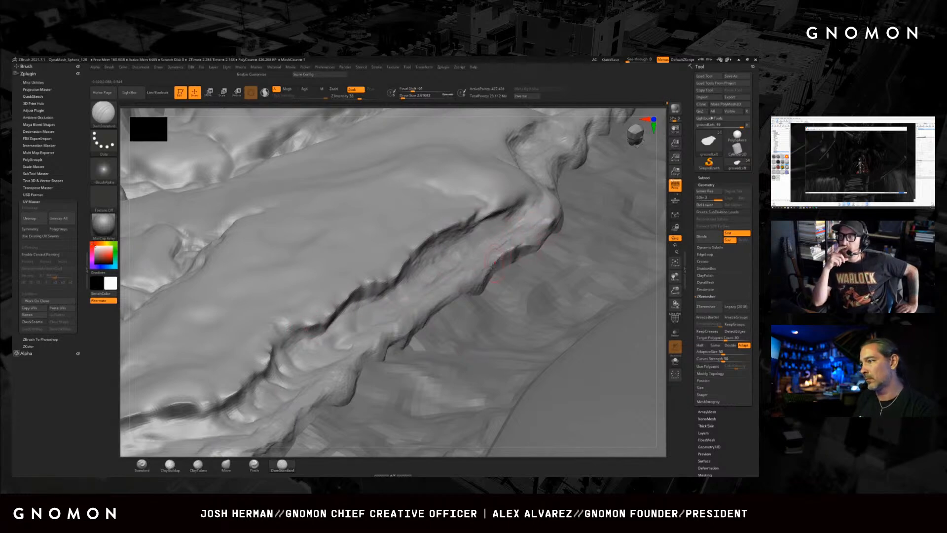
- Cut irregular notches and creases into the ledge's lower edge above the channel floor
{"action": "right_click_drag", "start_coordinate": [435, 268], "coordinate": [438, 268]}
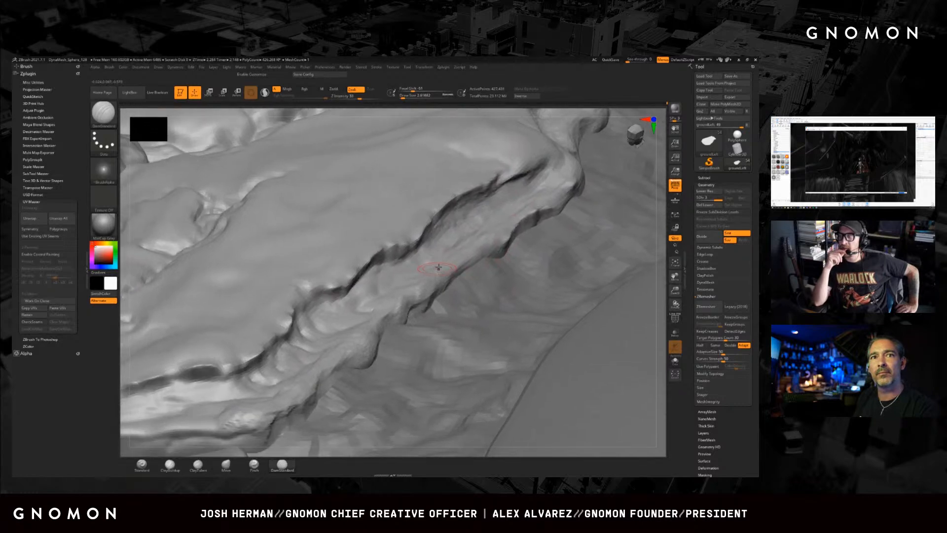
{"action": "right_click_drag", "start_coordinate": [485, 240], "coordinate": [478, 255]}
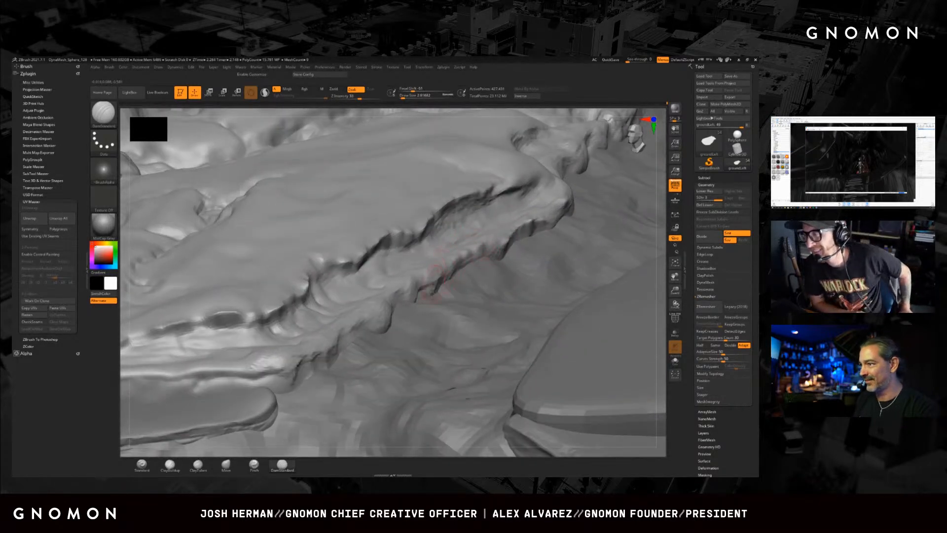
{"action": "right_click_drag", "start_coordinate": [391, 274], "coordinate": [409, 250]}
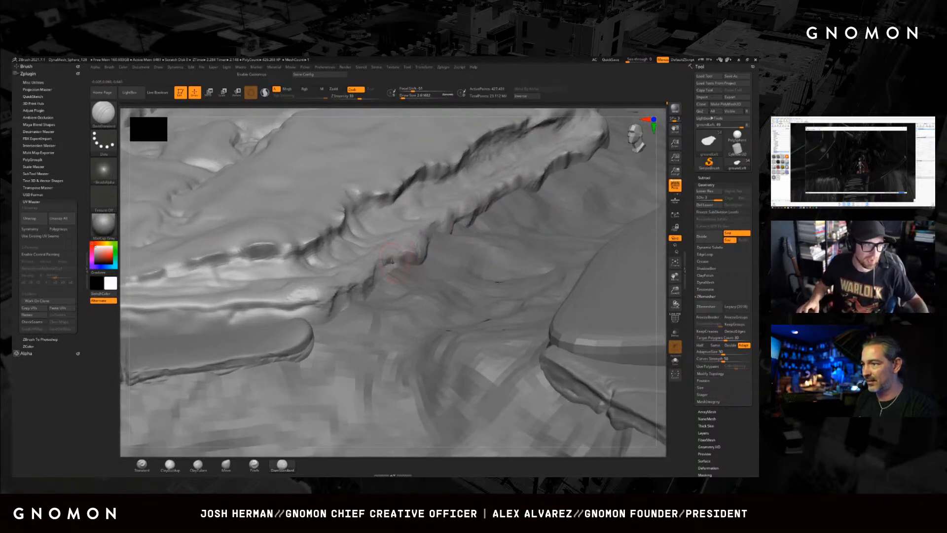
{"action": "right_click_drag", "start_coordinate": [384, 281], "coordinate": [381, 309]}
- Resize the Move brush and pull the lower edge outward beside the overhanging bulge to break up its outline
{"action": "left_click", "coordinate": [227, 466]}
{"action": "mouse_move", "coordinate": [387, 277]}
{"action": "right_mouse_down"}
{"action": "mouse_move", "coordinate": [393, 258]}
{"action": "mouse_move", "coordinate": [376, 294]}
{"action": "right_mouse_up"}
{"action": "key", "text": "s"}
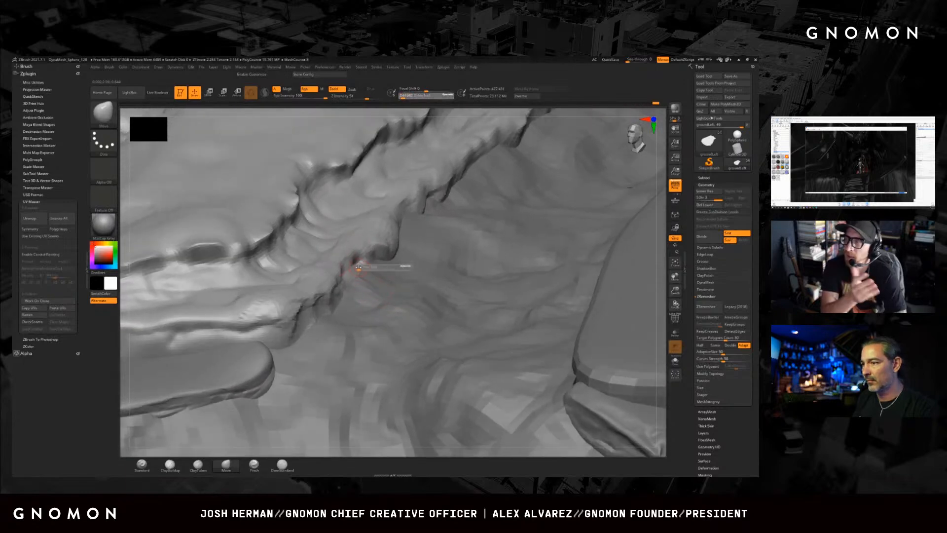
{"action": "left_click_drag", "start_coordinate": [359, 267], "coordinate": [357, 269]}
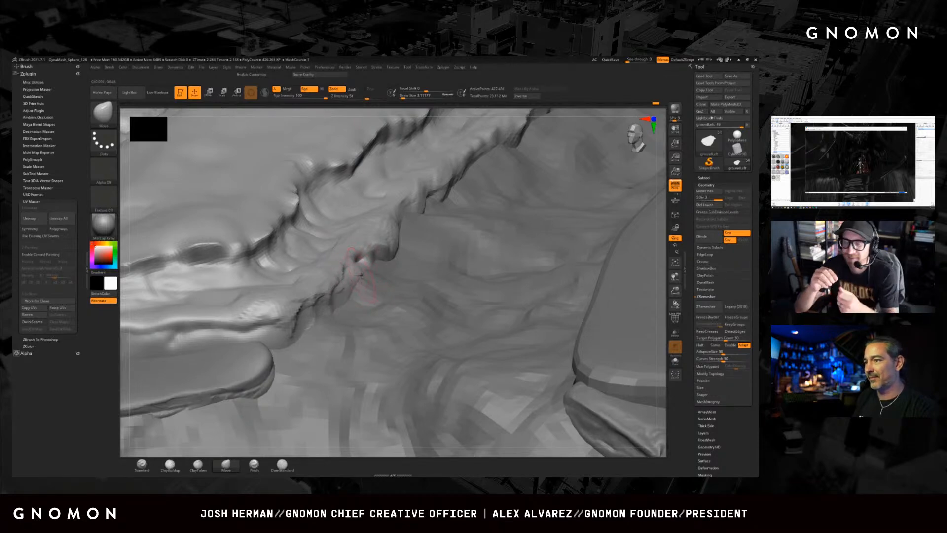
{"action": "right_click_drag", "start_coordinate": [370, 280], "coordinate": [369, 283]}
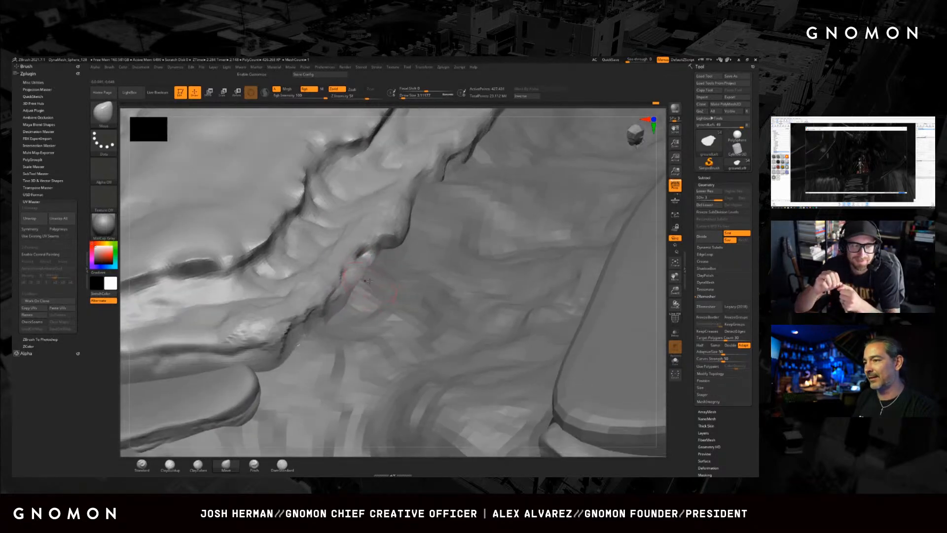
{"action": "left_click_drag", "start_coordinate": [368, 266], "coordinate": [377, 260]}
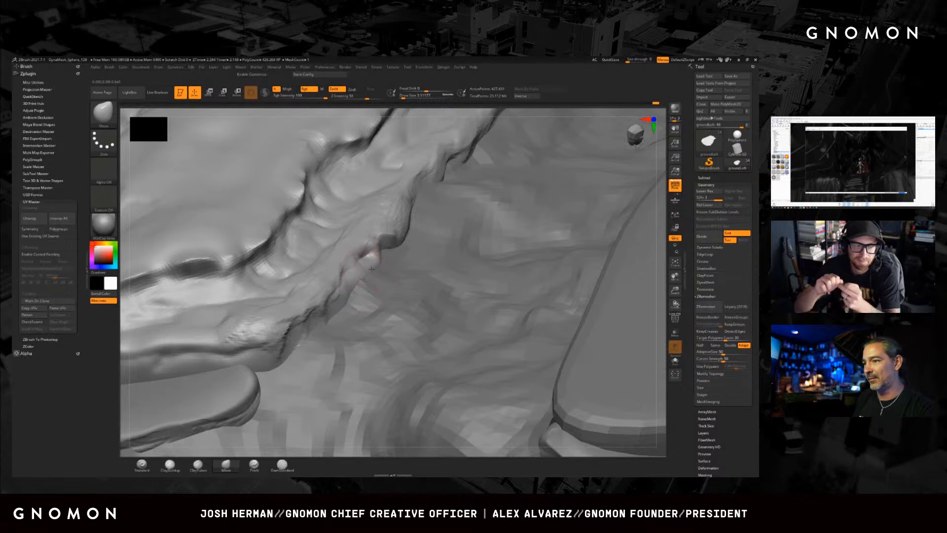
{"action": "right_click_drag", "start_coordinate": [359, 281], "coordinate": [369, 277]}
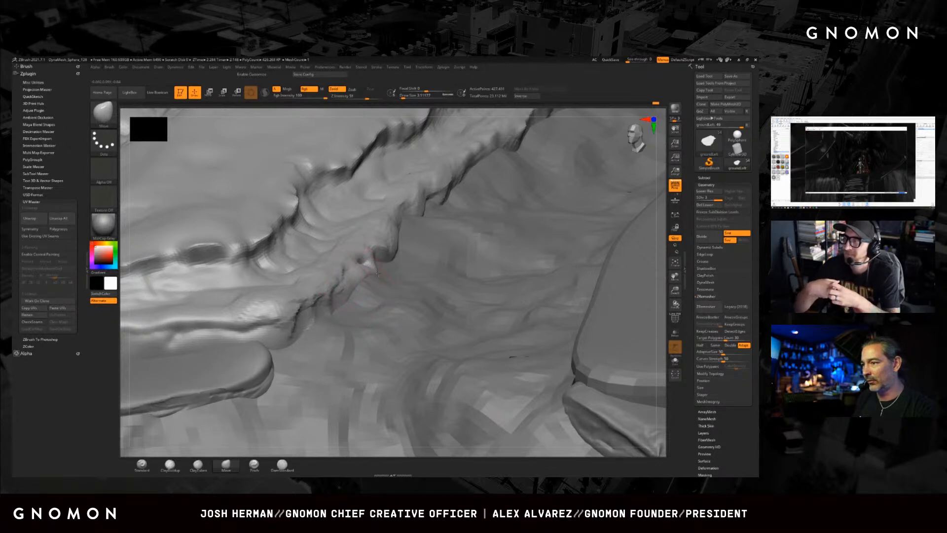
{"action": "right_click_drag", "start_coordinate": [379, 274], "coordinate": [358, 287]}
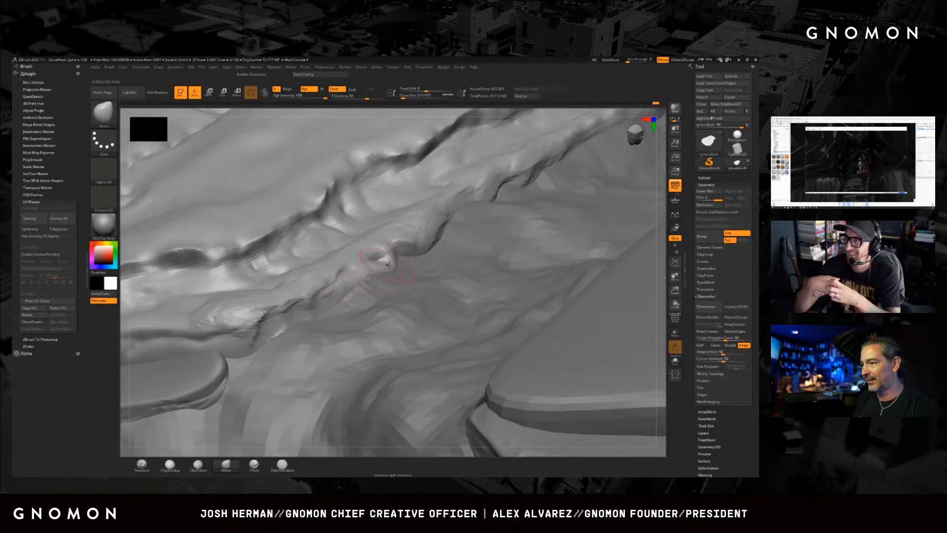
- Readjust the Move brush size and refine the small protruding nub on the ledge's lower edge
{"action": "key", "text": "s"}
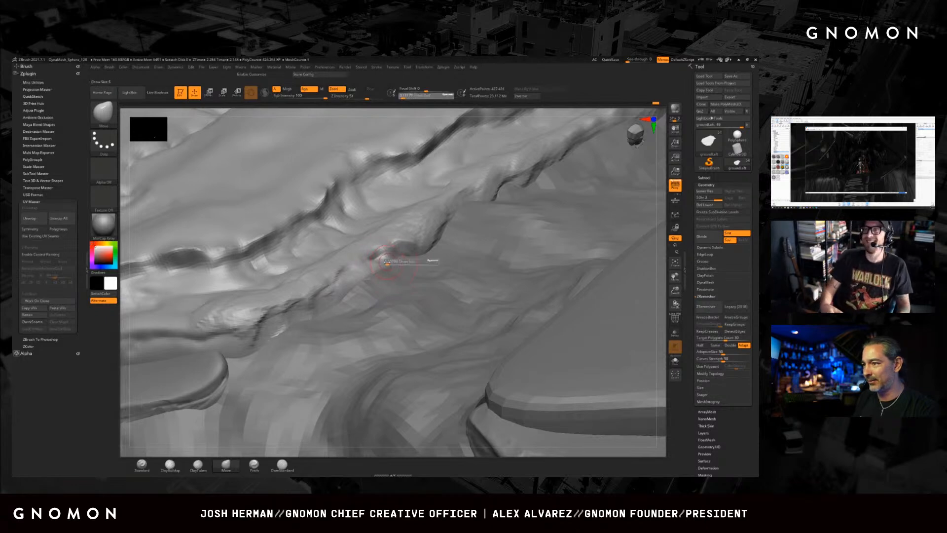
{"action": "left_click_drag", "start_coordinate": [386, 261], "coordinate": [385, 262]}
{"action": "right_click_drag", "start_coordinate": [383, 256], "coordinate": [396, 257]}
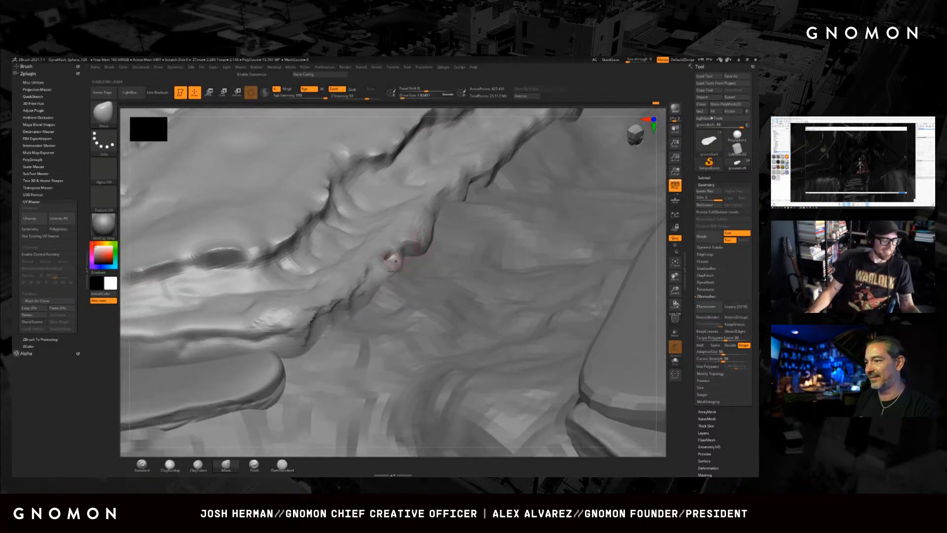
{"action": "right_click_drag", "start_coordinate": [400, 303], "coordinate": [400, 282]}
{"action": "key", "text": "s"}
{"action": "left_click_drag", "start_coordinate": [403, 249], "coordinate": [405, 248]}
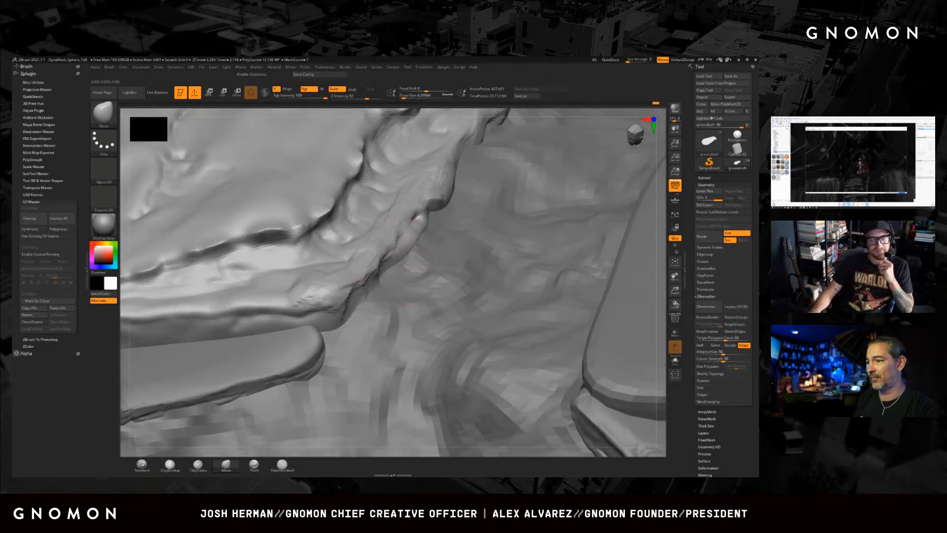
- Pull a pointed notch into the rim of the next ledge up with the Move brush
{"action": "right_click_drag", "start_coordinate": [374, 271], "coordinate": [379, 255]}
{"action": "right_click_drag", "start_coordinate": [489, 215], "coordinate": [450, 344]}
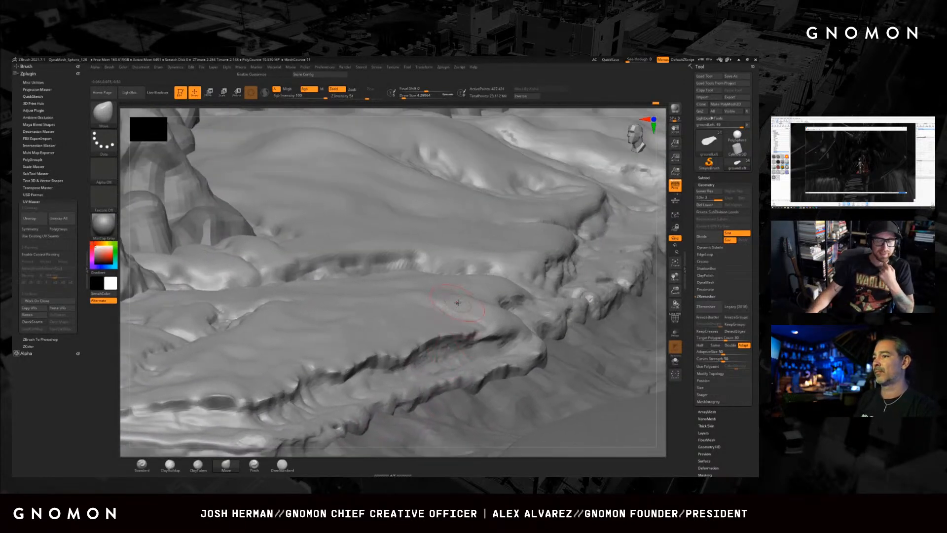
{"action": "right_click_drag", "start_coordinate": [458, 303], "coordinate": [403, 317]}
{"action": "right_click_drag", "start_coordinate": [425, 268], "coordinate": [408, 321], "text": "alt"}
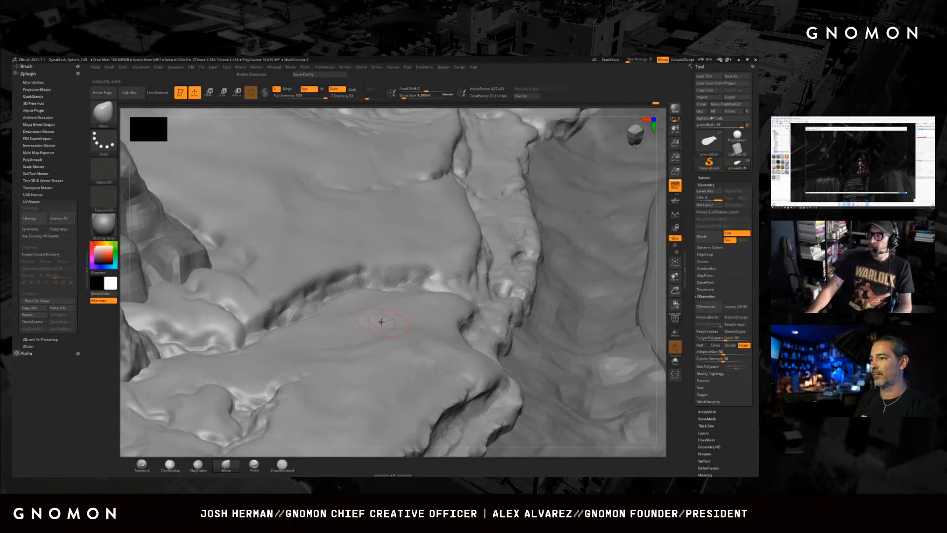
{"action": "mouse_move", "coordinate": [349, 266]}
{"action": "left_mouse_down"}
{"action": "mouse_move", "coordinate": [337, 258]}
{"action": "mouse_move", "coordinate": [340, 268]}
{"action": "left_mouse_up"}
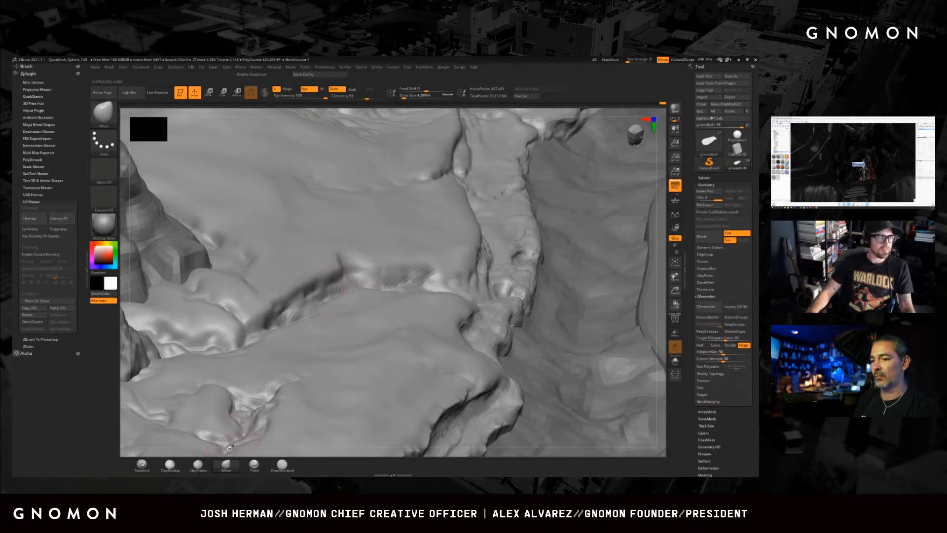
- Carve creases with the DamStandard brush along the notch in the ledge's rim and extend one up onto the surface above
{"action": "left_click", "coordinate": [282, 465]}
{"action": "mouse_move", "coordinate": [318, 404]}
{"action": "right_mouse_down"}
{"action": "mouse_move", "coordinate": [334, 324]}
{"action": "mouse_move", "coordinate": [327, 330]}
{"action": "right_mouse_up"}
{"action": "right_click_drag", "start_coordinate": [371, 300], "coordinate": [377, 333]}
{"action": "mouse_move", "coordinate": [407, 275]}
{"action": "left_mouse_down"}
{"action": "mouse_move", "coordinate": [409, 265]}
{"action": "mouse_move", "coordinate": [446, 291]}
{"action": "left_mouse_up"}
{"action": "key", "text": "s"}
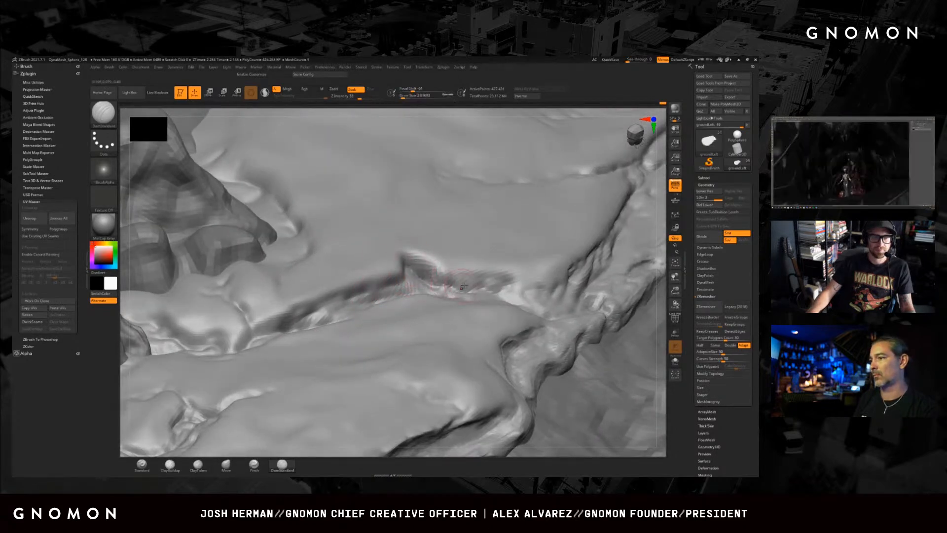
{"action": "left_click_drag", "start_coordinate": [402, 266], "coordinate": [373, 246]}
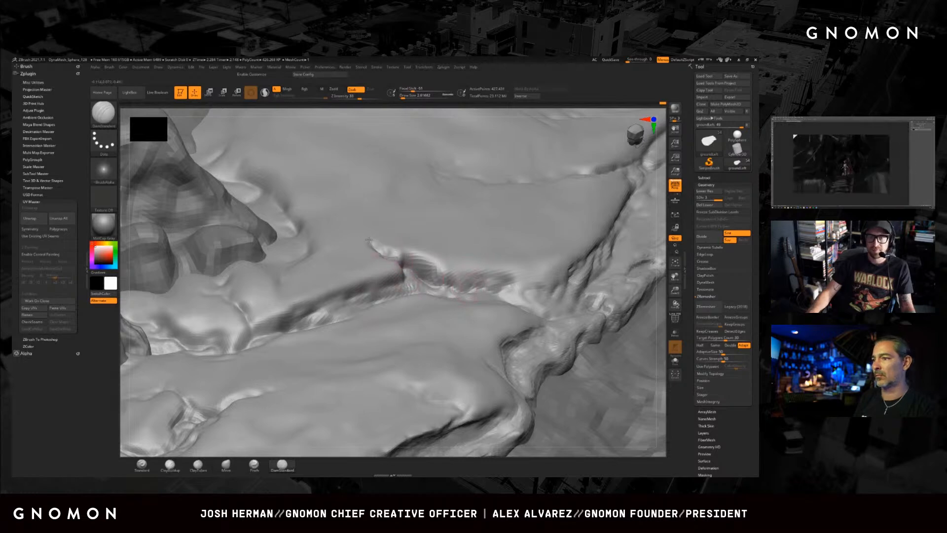
{"action": "right_click_drag", "start_coordinate": [415, 224], "coordinate": [424, 172], "text": "ctrl"}
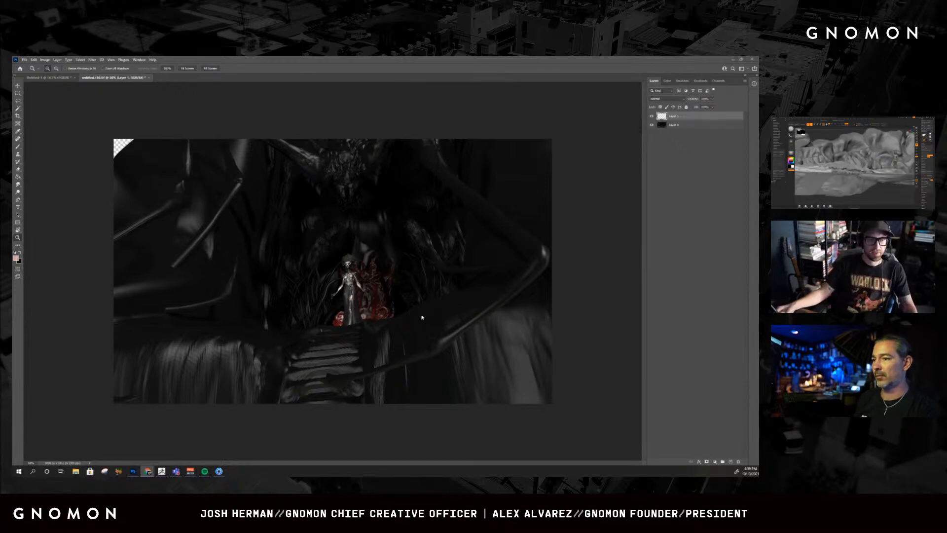
- Switch to Photoshop, add a new layer above the creature scene render and activate the Brush tool
{"action": "left_click", "coordinate": [698, 391]}
{"action": "left_click", "coordinate": [731, 461]}
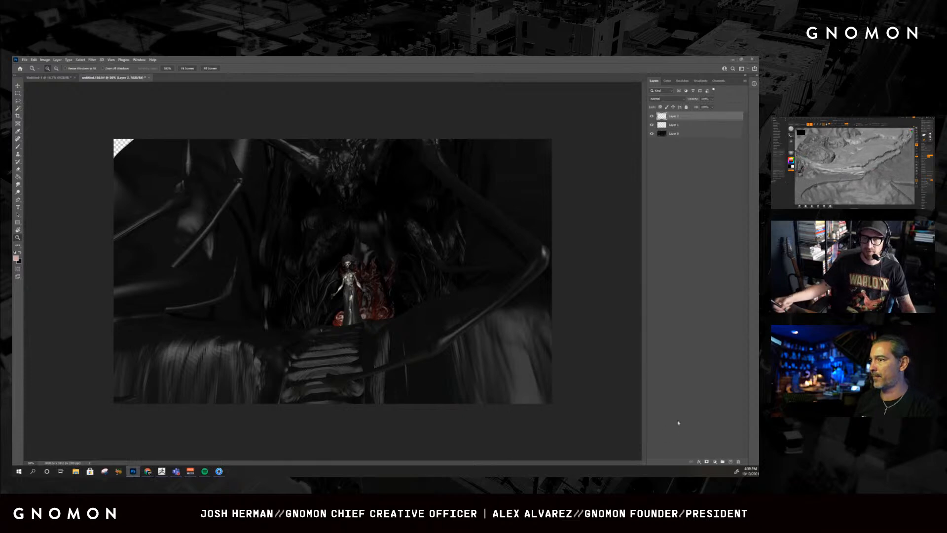
{"action": "key", "text": "b"}
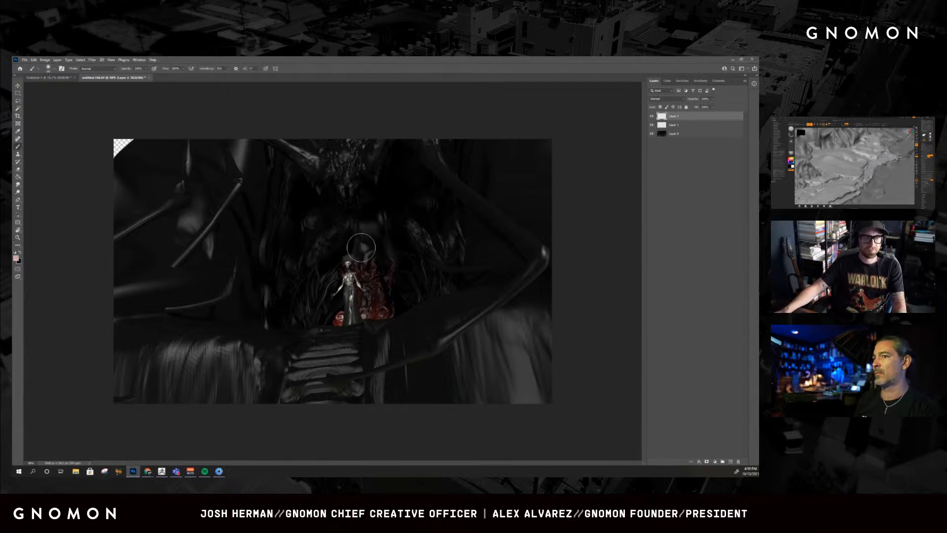
- Reset the foreground colour to white and undo the zigzag test strokes painted across the scene
{"action": "mouse_move", "coordinate": [339, 150]}
{"action": "left_mouse_down"}
{"action": "mouse_move", "coordinate": [317, 171]}
{"action": "mouse_move", "coordinate": [253, 318]}
{"action": "left_mouse_up"}
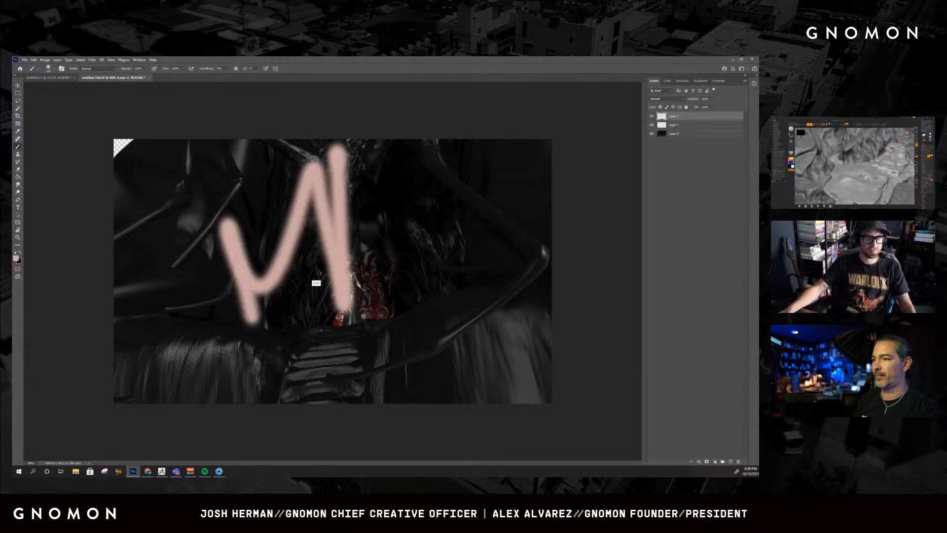
{"action": "key", "text": "ctrl+z"}
{"action": "key", "text": "d"}
{"action": "key", "text": "x"}
{"action": "mouse_move", "coordinate": [181, 193]}
{"action": "left_mouse_down"}
{"action": "mouse_move", "coordinate": [219, 287]}
{"action": "mouse_move", "coordinate": [391, 323]}
{"action": "left_mouse_up"}
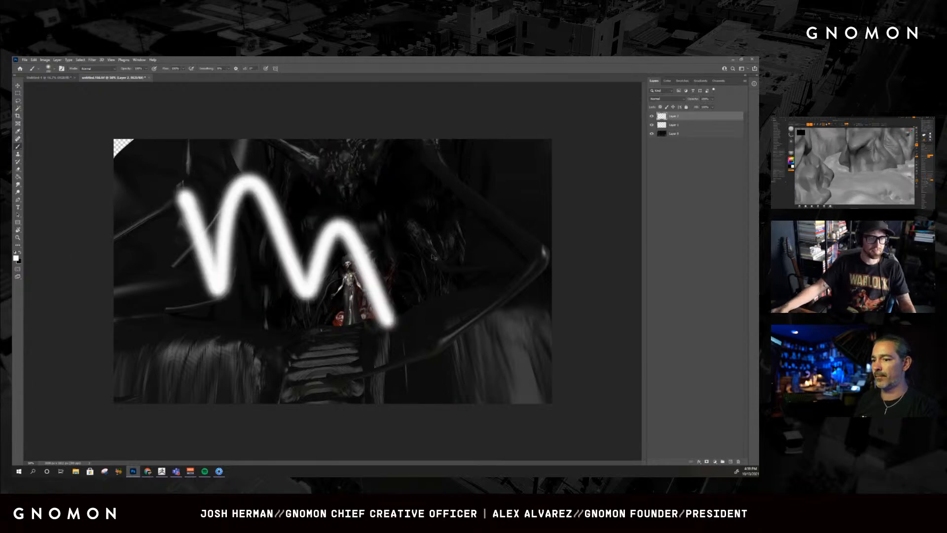
{"action": "key", "text": "ctrl+z"}
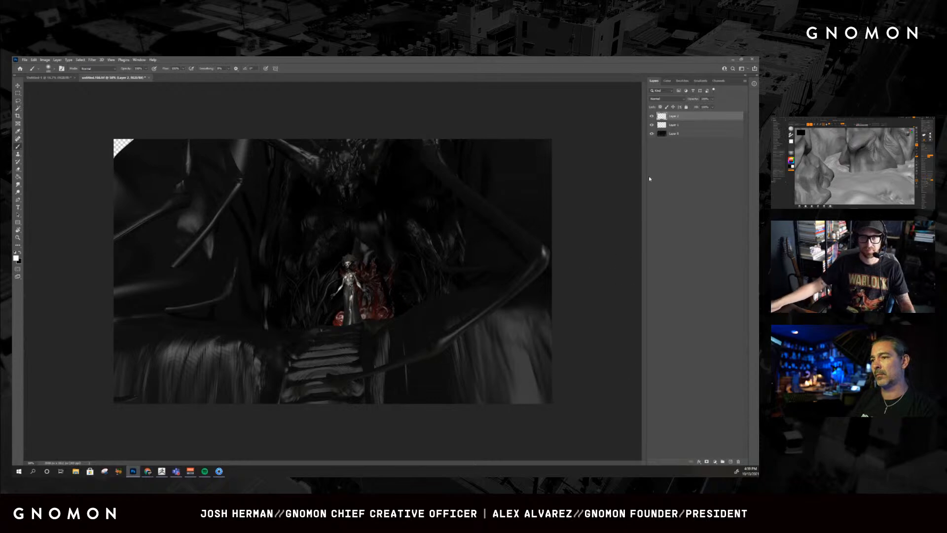
- Outline a white light beam with straight strokes from the image's upper edge to the platform around the figure, and fill its interior
{"action": "left_click", "coordinate": [652, 118]}
{"action": "left_click", "coordinate": [378, 314]}
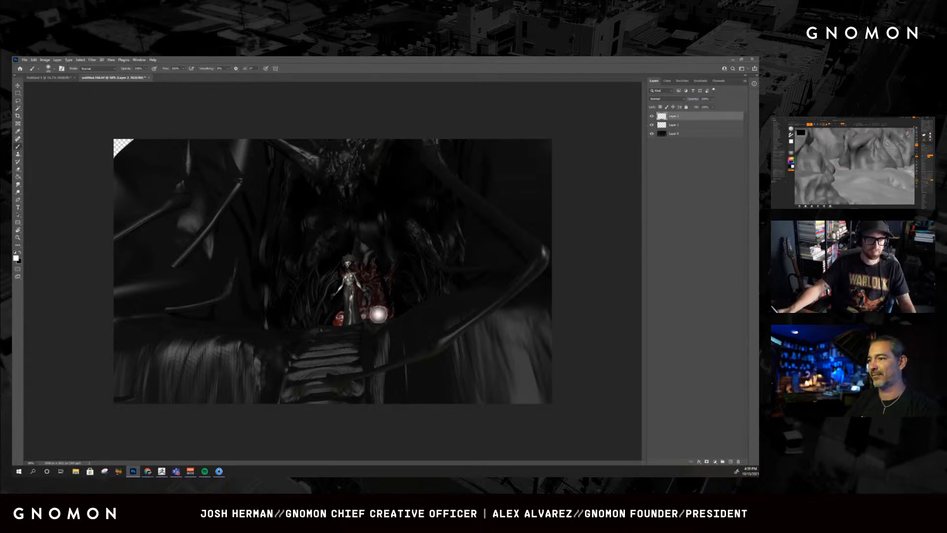
{"action": "left_click", "coordinate": [286, 139], "text": "shift"}
{"action": "left_click", "coordinate": [322, 318], "text": "shift"}
{"action": "left_click", "coordinate": [367, 323], "text": "shift"}
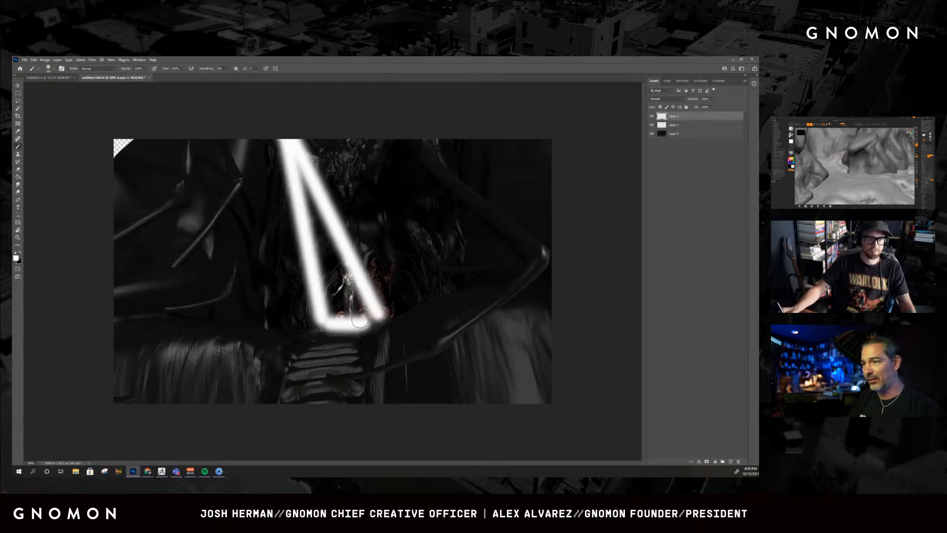
{"action": "mouse_move", "coordinate": [348, 323]}
{"action": "left_mouse_down"}
{"action": "mouse_move", "coordinate": [335, 316]}
{"action": "mouse_move", "coordinate": [357, 309]}
{"action": "mouse_move", "coordinate": [357, 294]}
{"action": "mouse_move", "coordinate": [349, 302]}
{"action": "mouse_move", "coordinate": [316, 232]}
{"action": "mouse_move", "coordinate": [326, 266]}
{"action": "mouse_move", "coordinate": [304, 200]}
{"action": "left_mouse_up"}
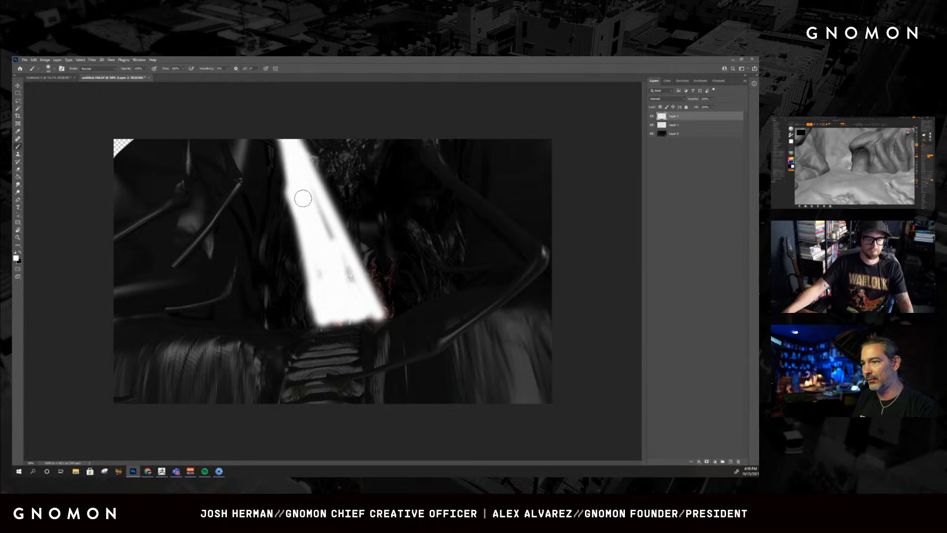
- Enlarge the brush and paint a soft white glow around the light beam, widening it toward its upper end
{"action": "key", "text": "bracketright"}
{"action": "key", "text": "bracketright"}
{"action": "key", "text": "bracketright"}
{"action": "key", "text": "bracketright"}
{"action": "key", "text": "bracketright"}
{"action": "key", "text": "bracketright"}
{"action": "key", "text": "bracketright"}
{"action": "key", "text": "bracketright"}
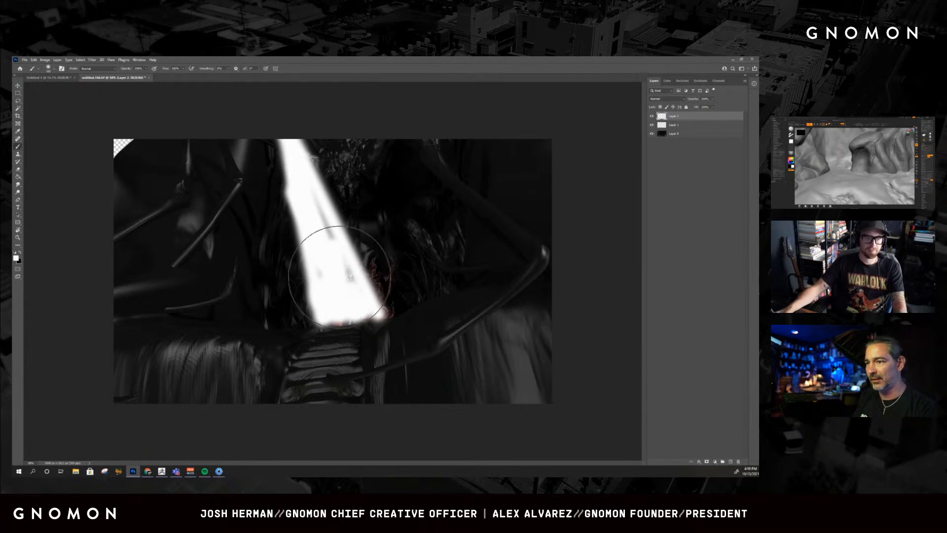
{"action": "mouse_move", "coordinate": [339, 279]}
{"action": "left_mouse_down"}
{"action": "mouse_move", "coordinate": [303, 222]}
{"action": "mouse_move", "coordinate": [310, 211]}
{"action": "mouse_move", "coordinate": [303, 153]}
{"action": "mouse_move", "coordinate": [317, 233]}
{"action": "mouse_move", "coordinate": [296, 159]}
{"action": "mouse_move", "coordinate": [326, 239]}
{"action": "left_mouse_up"}
{"action": "key", "text": "ctrl+z"}
{"action": "mouse_move", "coordinate": [309, 169]}
{"action": "left_mouse_down"}
{"action": "mouse_move", "coordinate": [293, 161]}
{"action": "mouse_move", "coordinate": [296, 167]}
{"action": "left_mouse_up"}
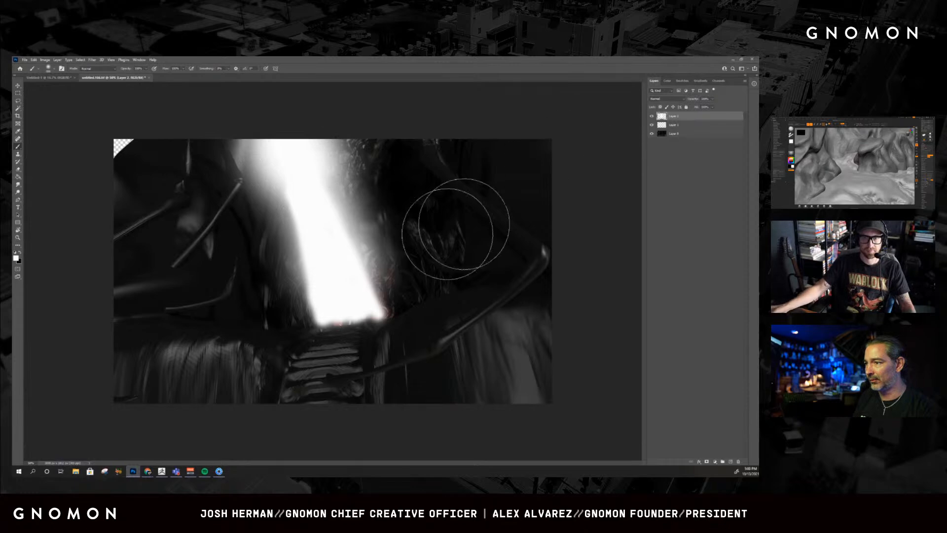
- Shrink the brush and paint the beam's base into a crisp edge along the platform above the stairs
{"action": "key", "text": "["}
{"action": "key", "text": "["}
{"action": "key", "text": "["}
{"action": "key", "text": "["}
{"action": "key", "text": "["}
{"action": "key", "text": "["}
{"action": "key", "text": "["}
{"action": "key", "text": "["}
{"action": "key", "text": "["}
{"action": "key", "text": "["}
{"action": "key", "text": "["}
{"action": "key", "text": "["}
{"action": "key", "text": "["}
{"action": "key", "text": "["}
{"action": "key", "text": "["}
{"action": "key", "text": "["}
{"action": "key", "text": "["}
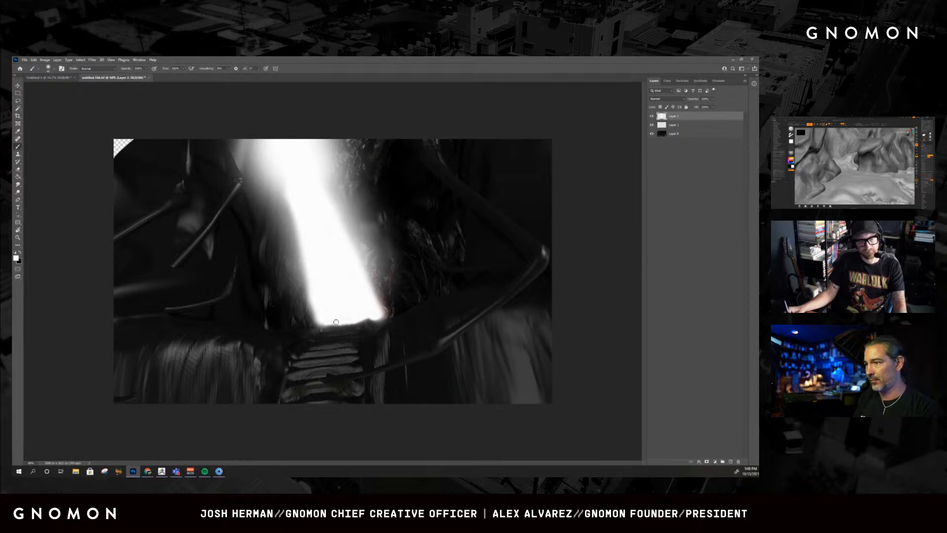
{"action": "left_click_drag", "start_coordinate": [377, 317], "coordinate": [318, 325]}
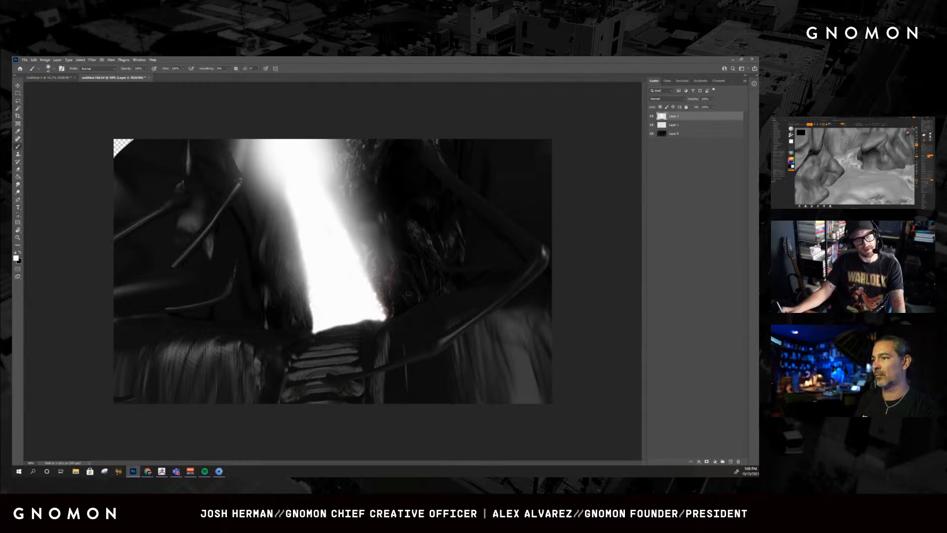
- Lower the beam layer's opacity so the figure shows through, and rename the layer Light
{"action": "left_click", "coordinate": [712, 101]}
{"action": "left_click_drag", "start_coordinate": [712, 107], "coordinate": [693, 107]}
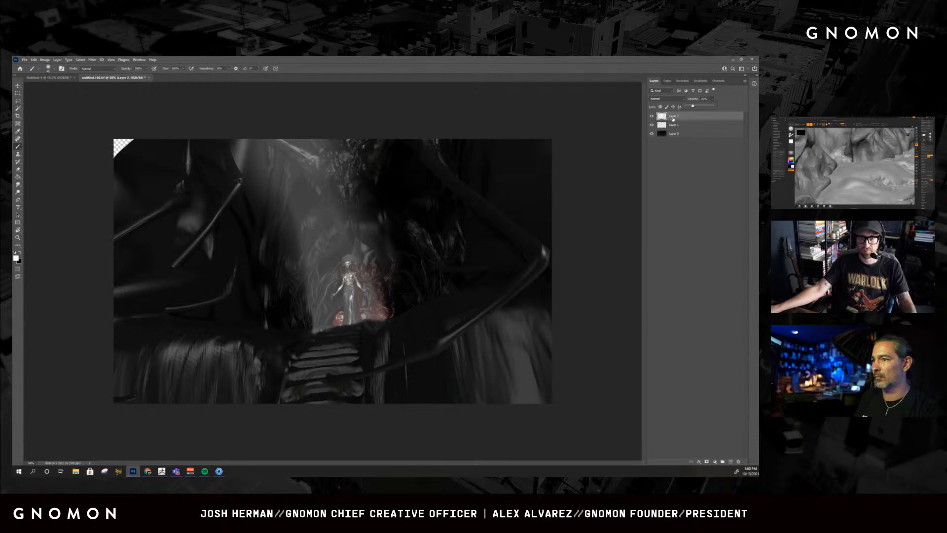
{"action": "left_click", "coordinate": [669, 118]}
{"action": "type", "text": "Light"}
{"action": "key", "text": "Return"}
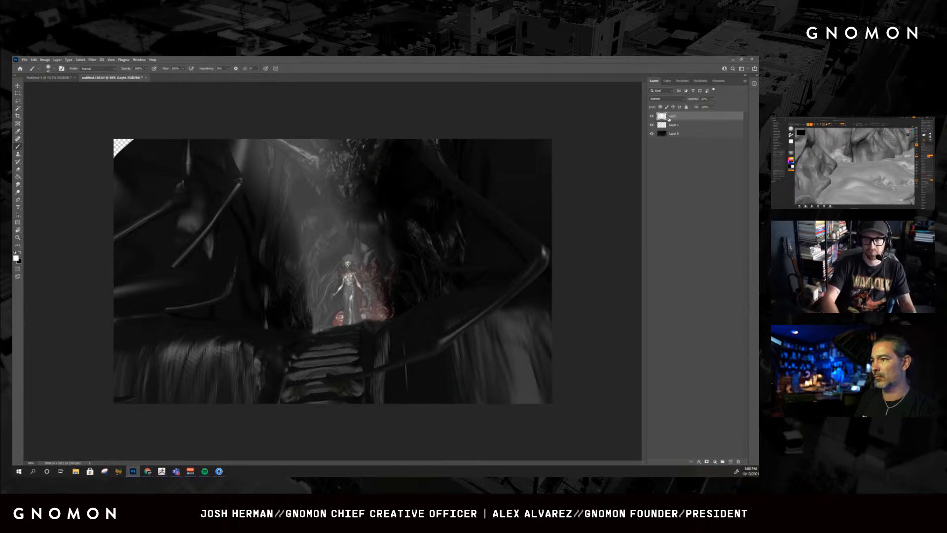
- Toggle the Light layer's visibility to compare the scene with and without the beam
{"action": "left_click", "coordinate": [651, 117]}
{"action": "left_click", "coordinate": [652, 117]}
{"action": "left_click", "coordinate": [660, 125]}
{"action": "left_click", "coordinate": [651, 116]}
{"action": "left_click", "coordinate": [652, 116]}
{"action": "left_click", "coordinate": [656, 117]}
- Colorize the Light layer with Hue/Saturation, giving the beam a yellowish tint and slightly reduced lightness
{"action": "key", "text": "ctrl+u"}
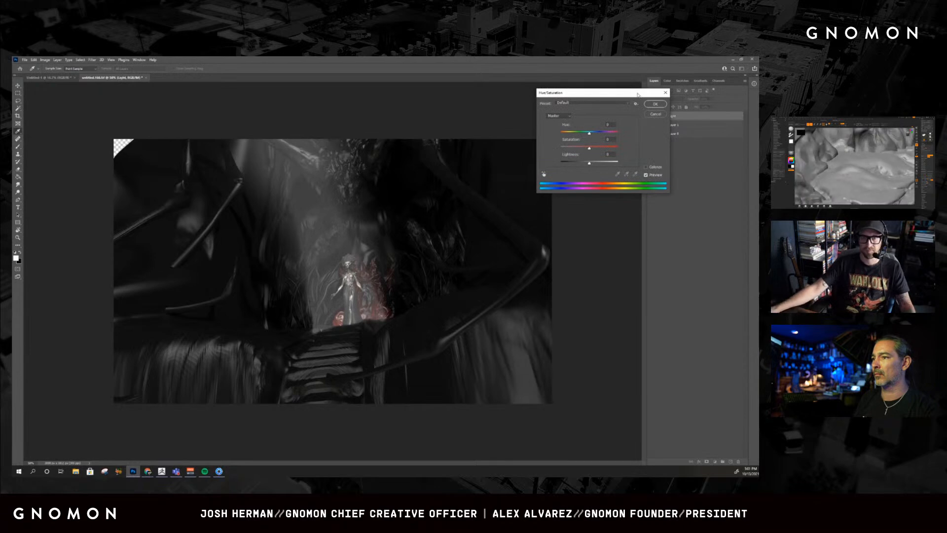
{"action": "left_click_drag", "start_coordinate": [607, 93], "coordinate": [581, 93]}
{"action": "left_click", "coordinate": [621, 167]}
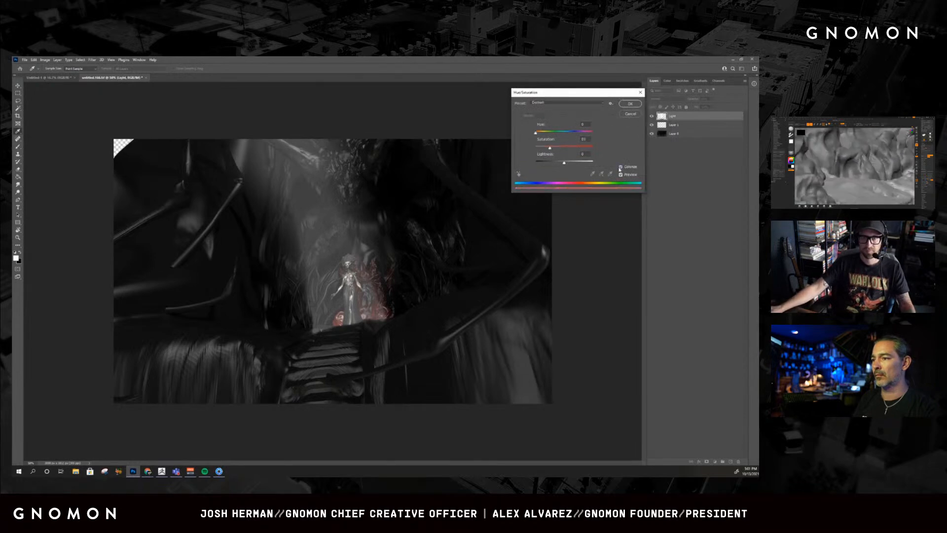
{"action": "left_click", "coordinate": [550, 149]}
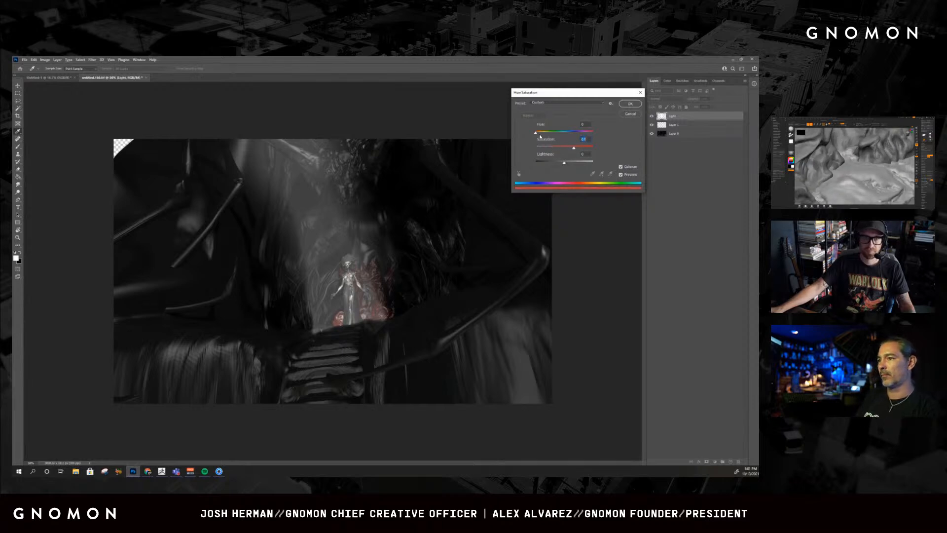
{"action": "left_click_drag", "start_coordinate": [538, 134], "coordinate": [544, 135]}
{"action": "left_click_drag", "start_coordinate": [565, 165], "coordinate": [561, 165]}
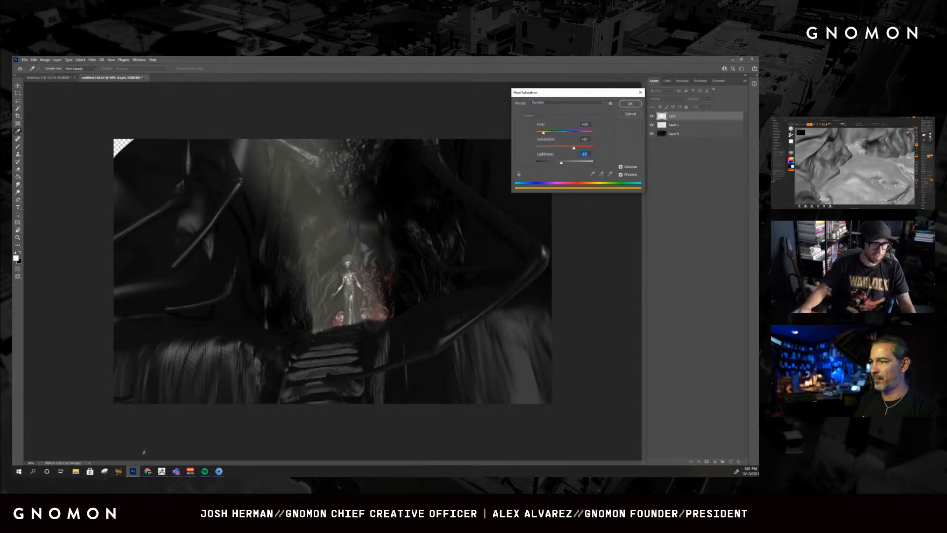
- Switch to KeyShot, save the scene as a regular BIP file instead of a package, and close the program
{"action": "left_click", "coordinate": [219, 471]}
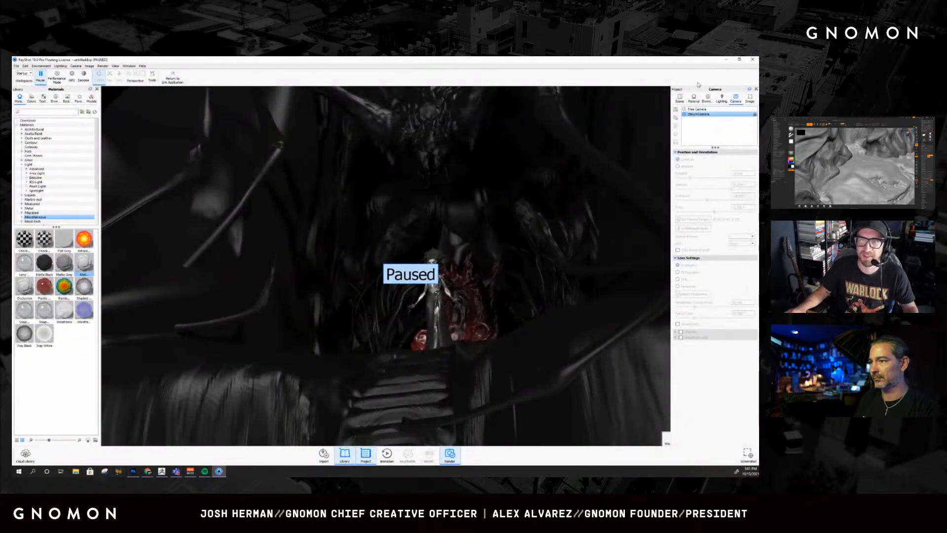
{"action": "left_click", "coordinate": [17, 66]}
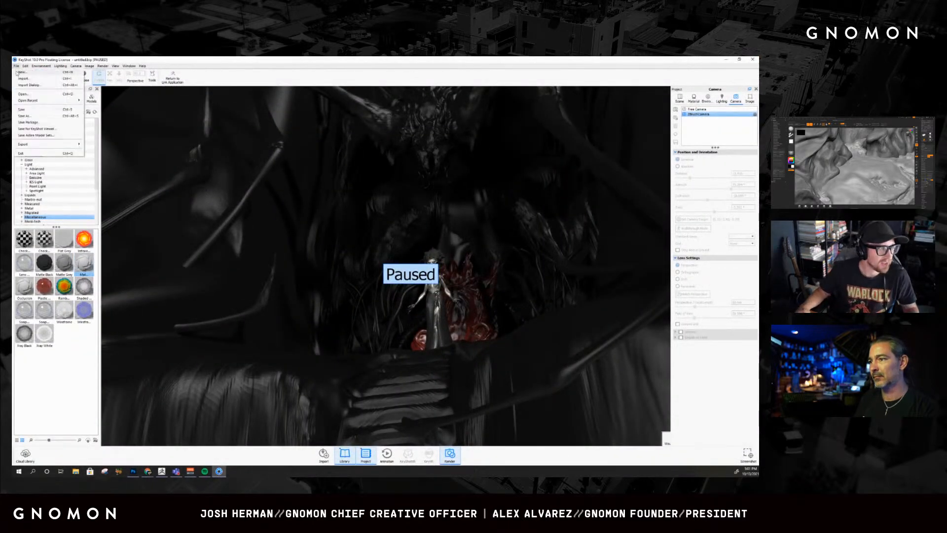
{"action": "left_click", "coordinate": [35, 113]}
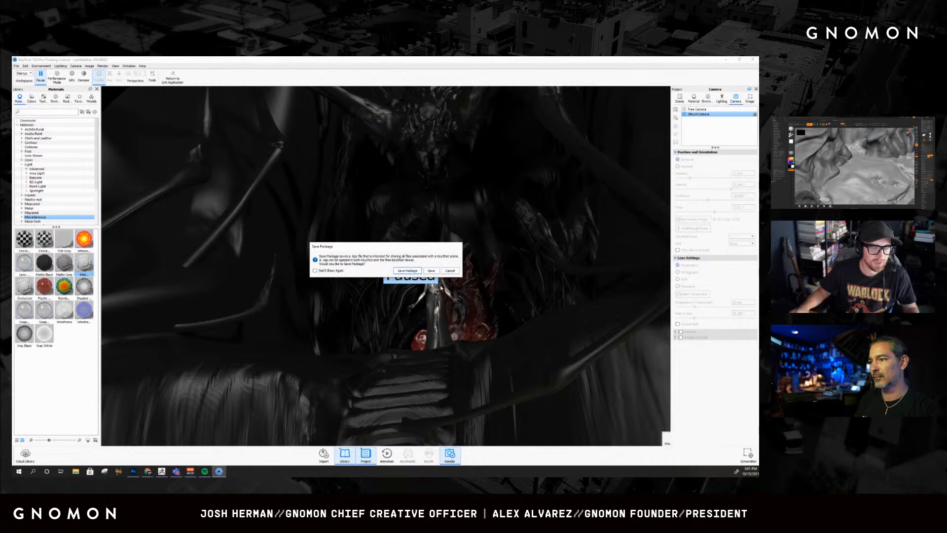
{"action": "left_click", "coordinate": [427, 271]}
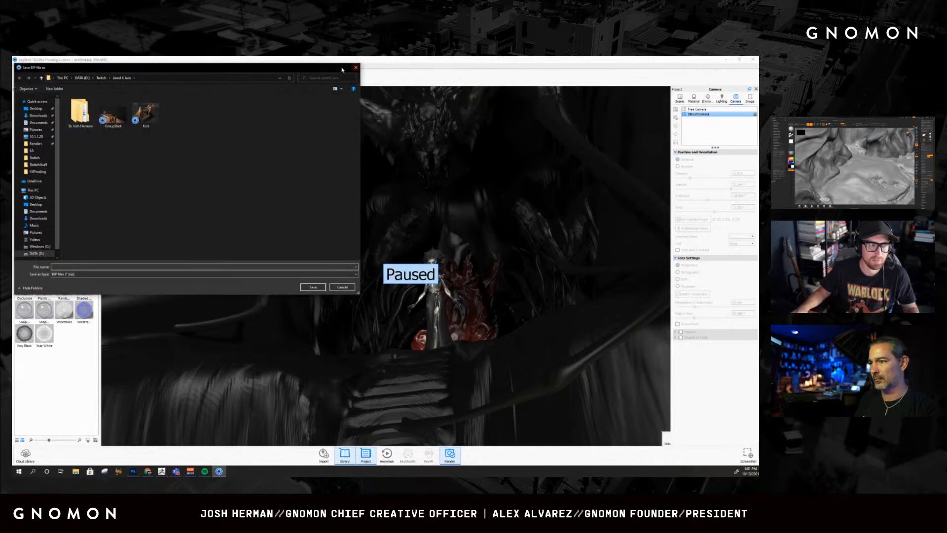
{"action": "left_click_drag", "start_coordinate": [305, 70], "coordinate": [758, 79]}
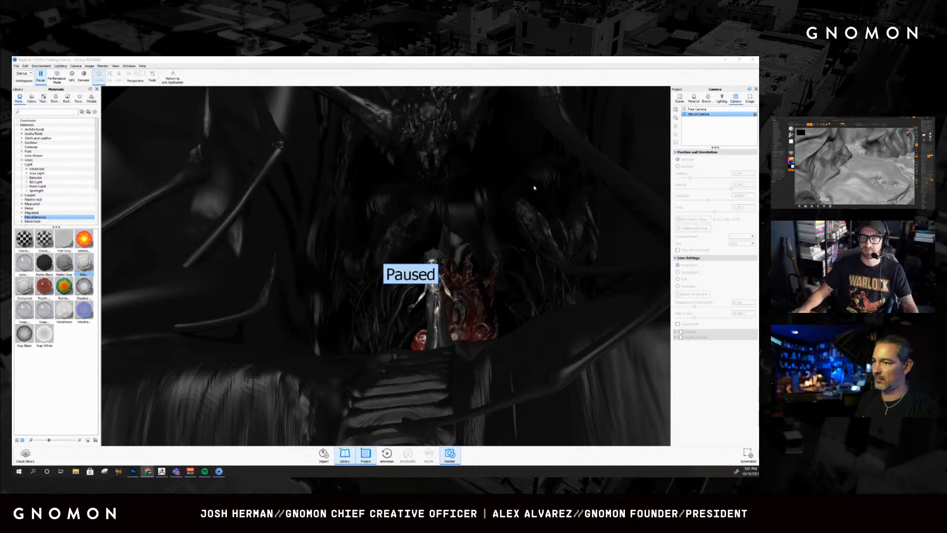
{"action": "left_click", "coordinate": [609, 62]}
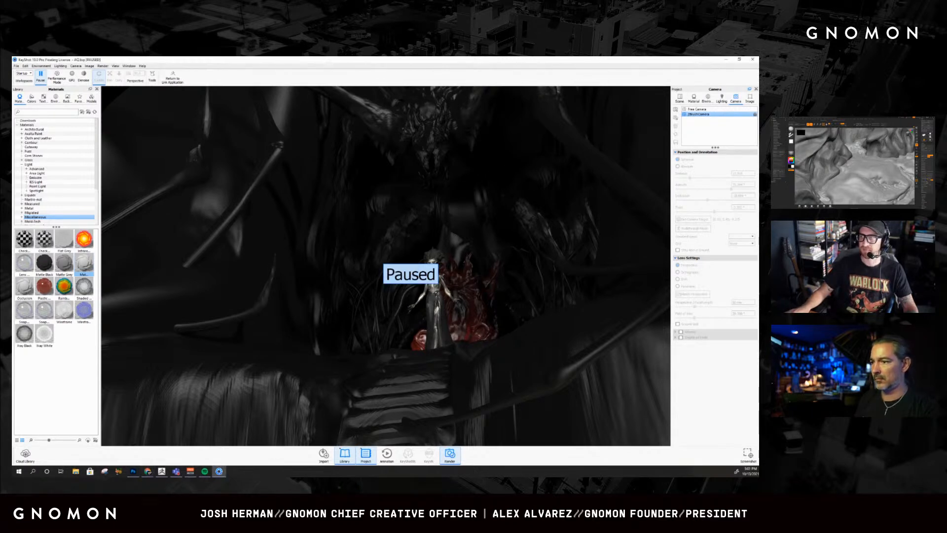
{"action": "left_click", "coordinate": [753, 59]}
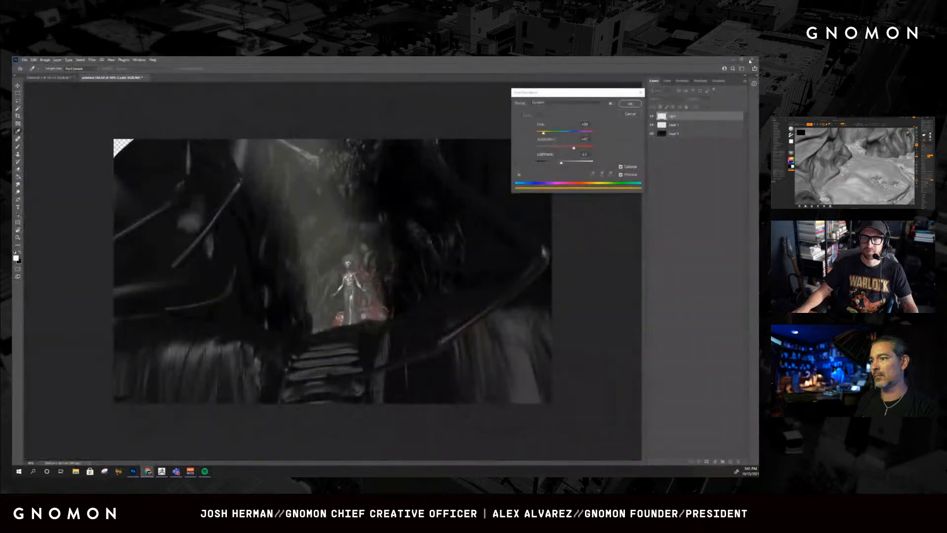
- Shift the beam's hue to pink at 100 saturation with slightly reduced lightness, and apply the Hue/Saturation adjustment
{"action": "left_click", "coordinate": [555, 132]}
{"action": "left_click_drag", "start_coordinate": [555, 133], "coordinate": [551, 134]}
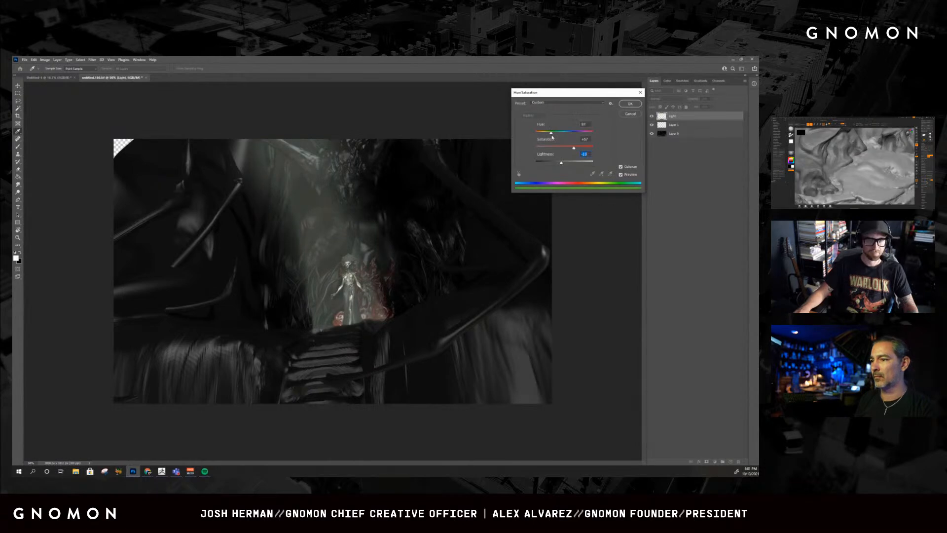
{"action": "left_click_drag", "start_coordinate": [551, 134], "coordinate": [560, 162]}
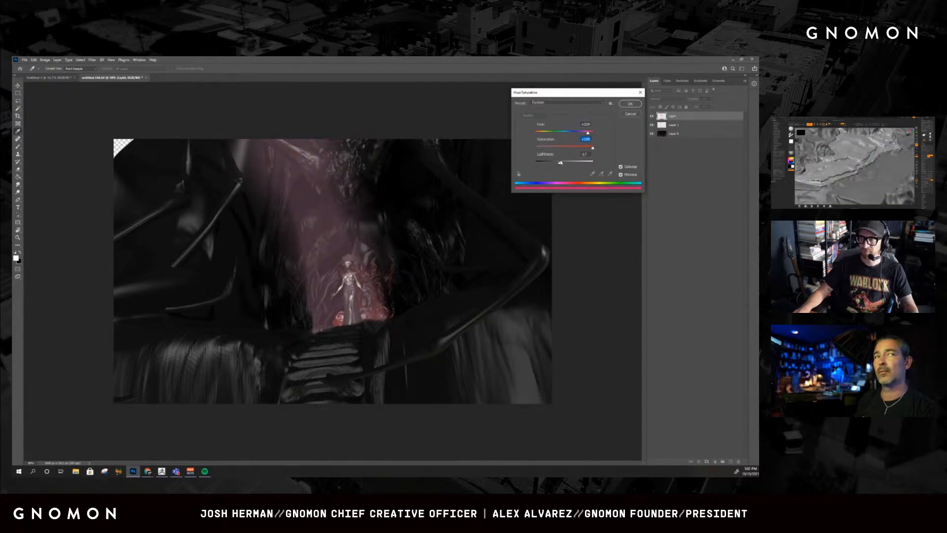
{"action": "left_click", "coordinate": [630, 104]}
- Compare the scene with and without the pink beam, and hide Layer 1 beneath the Light layer
{"action": "left_click", "coordinate": [652, 116]}
{"action": "left_click", "coordinate": [651, 116]}
{"action": "left_click", "coordinate": [652, 117]}
{"action": "left_click", "coordinate": [651, 117]}
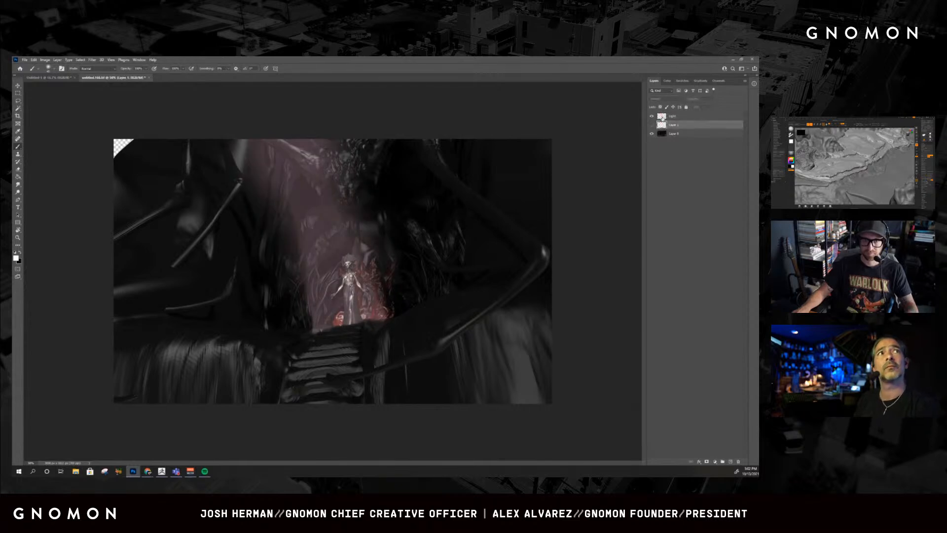
- Duplicate the Light layer, set the copy's blend mode to Color Dodge and adjust its advanced blending options
{"action": "key", "text": "ctrl+j"}
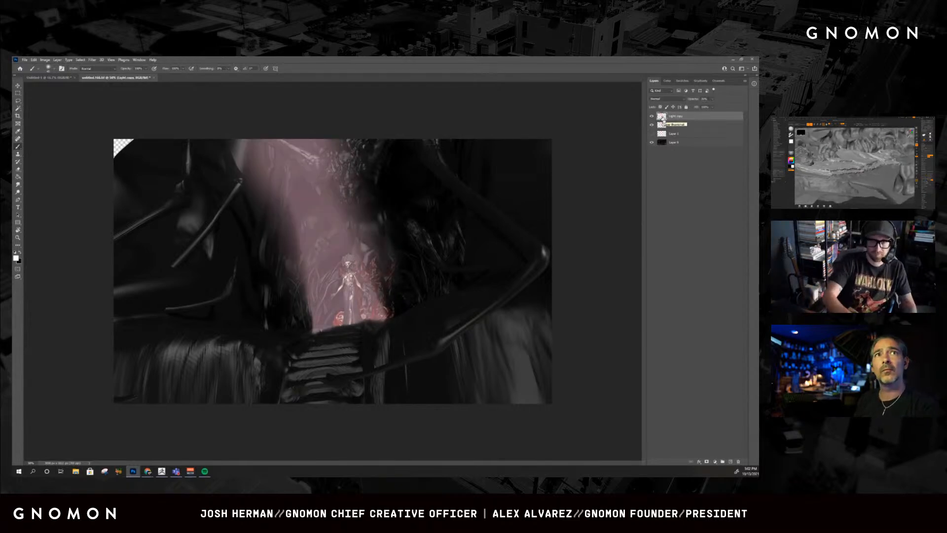
{"action": "left_click", "coordinate": [666, 98]}
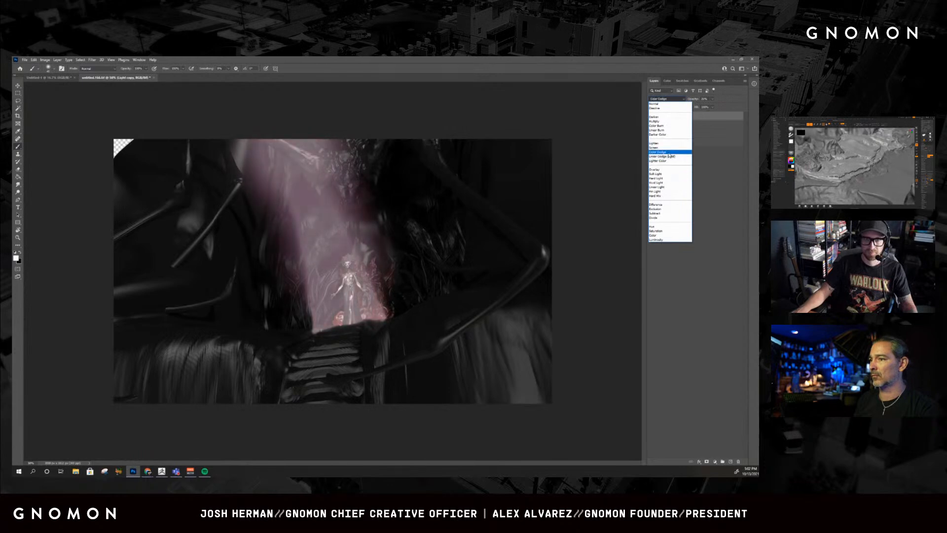
{"action": "left_click", "coordinate": [668, 152]}
{"action": "double_click", "coordinate": [702, 117]}
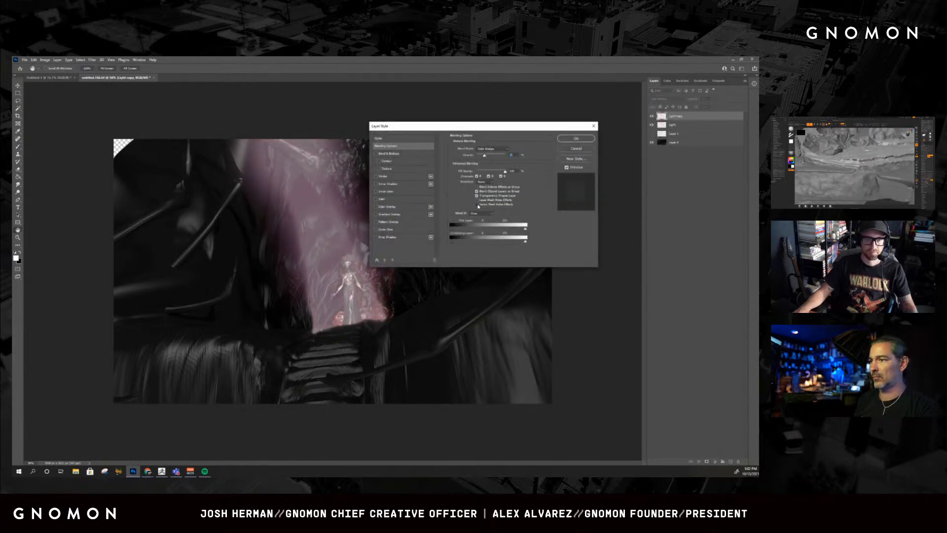
{"action": "left_click", "coordinate": [576, 138]}
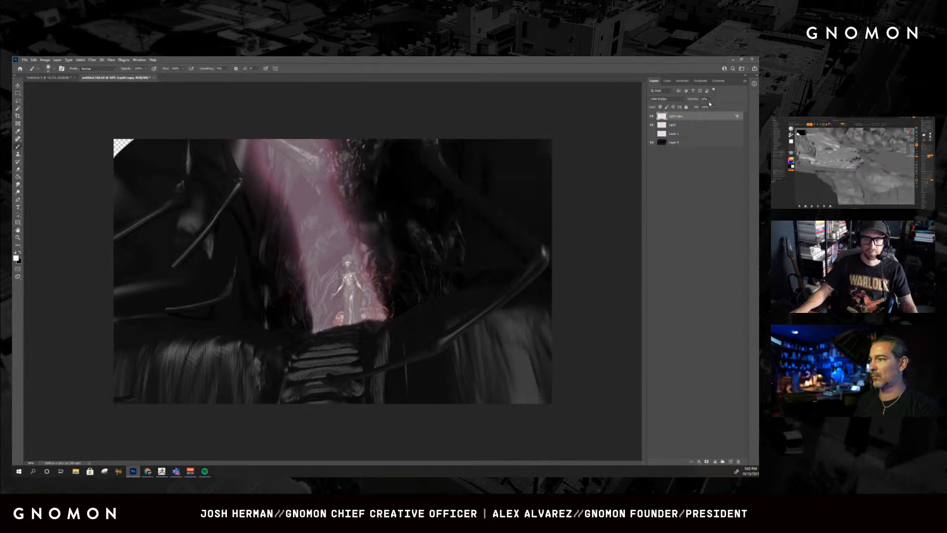
- Delete the Color Dodge copy of the Light layer and compare the scene with and without the beam
{"action": "left_click", "coordinate": [712, 107]}
{"action": "left_click_drag", "start_coordinate": [708, 108], "coordinate": [708, 107]}
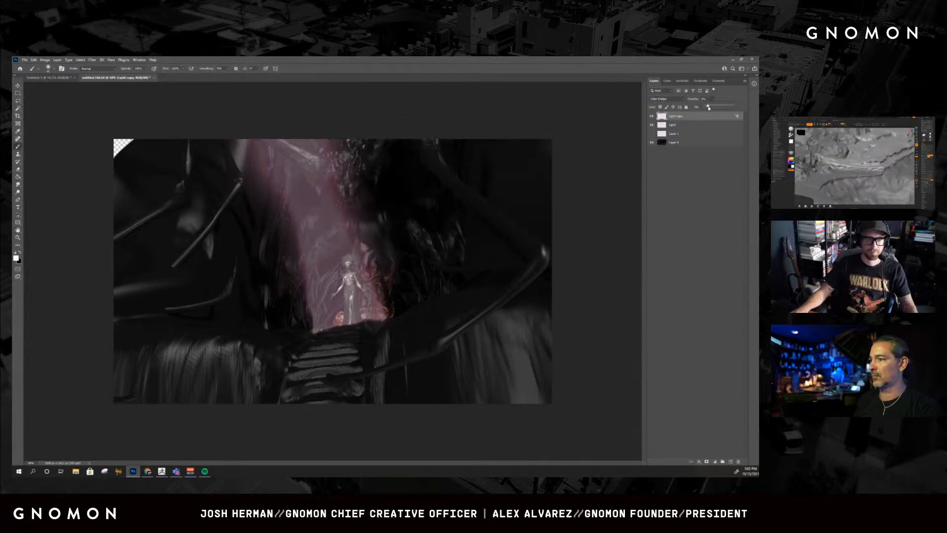
{"action": "left_click", "coordinate": [698, 126]}
{"action": "left_click", "coordinate": [693, 118]}
{"action": "key", "text": "Delete"}
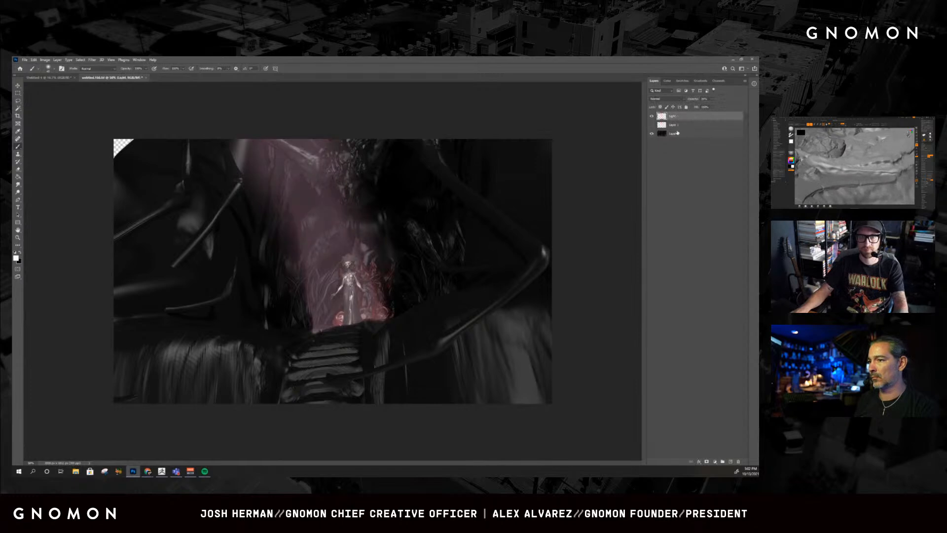
{"action": "left_click", "coordinate": [651, 117]}
{"action": "left_click", "coordinate": [651, 117]}
- Make Layer 1 visible and active, and set black as the painting colour
{"action": "left_click", "coordinate": [717, 125]}
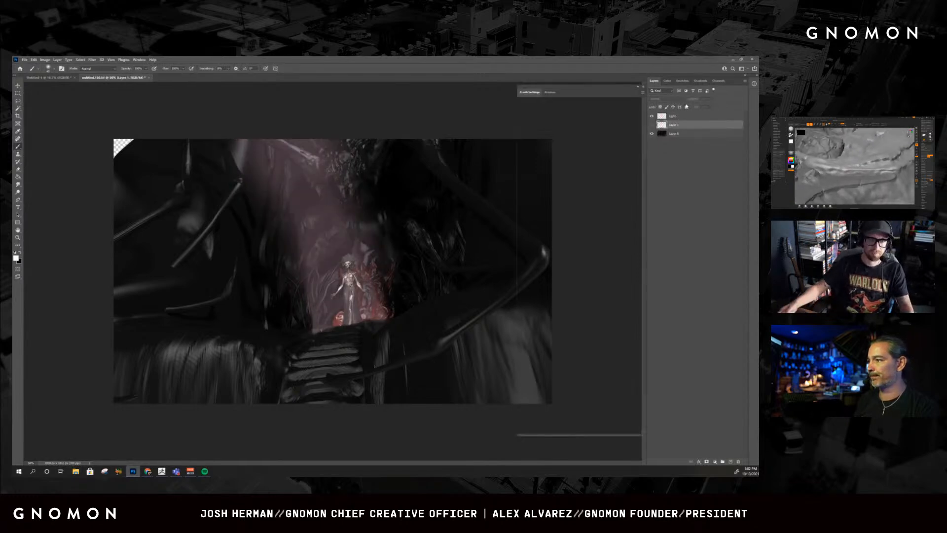
{"action": "key", "text": "F5"}
{"action": "key", "text": "F5"}
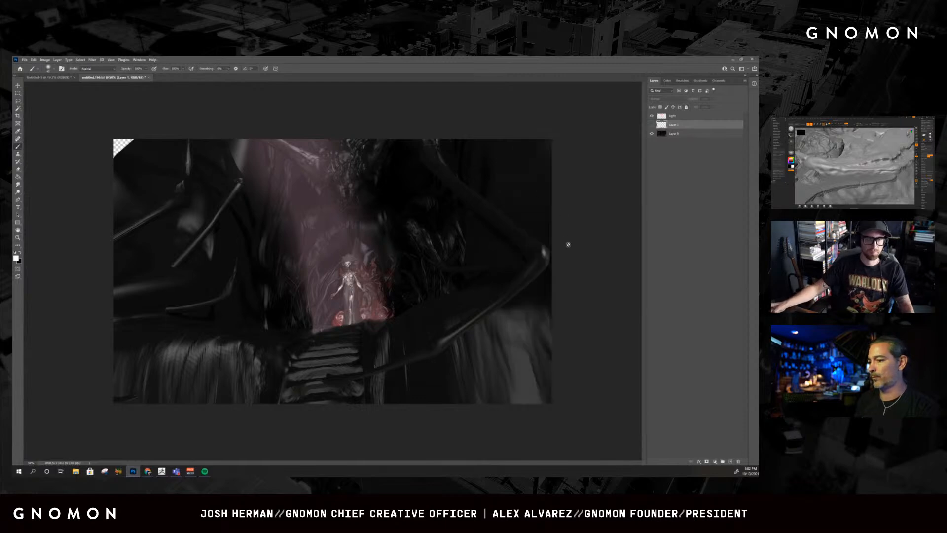
{"action": "left_click", "coordinate": [651, 125]}
{"action": "key", "text": "x"}
{"action": "key", "text": "j"}
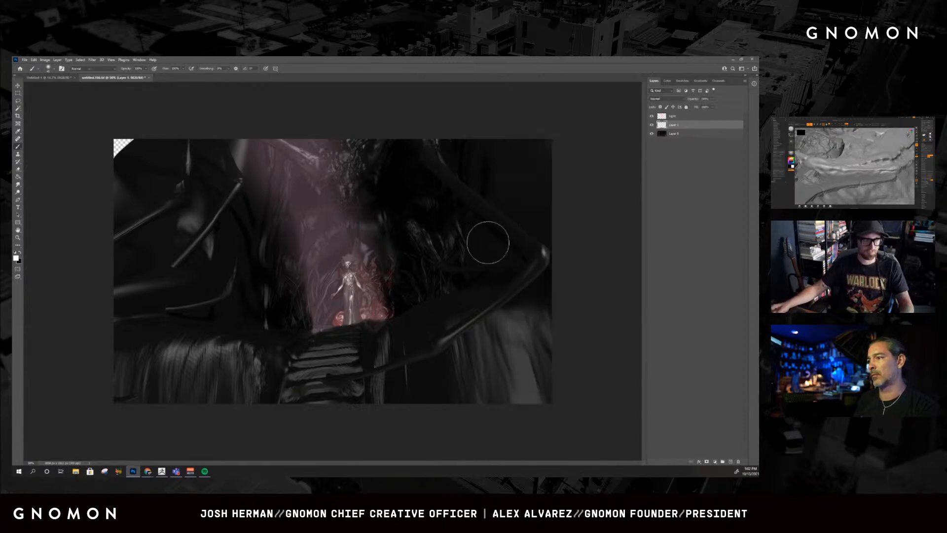
{"action": "mouse_move", "coordinate": [465, 267]}
{"action": "left_mouse_down"}
{"action": "mouse_move", "coordinate": [483, 277]}
{"action": "mouse_move", "coordinate": [514, 340]}
{"action": "left_mouse_up"}
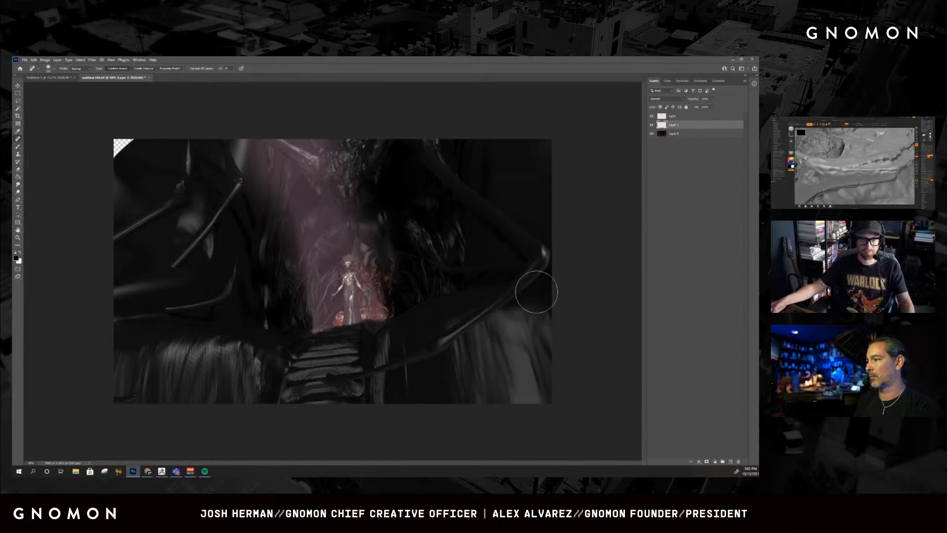
{"action": "key", "text": "bracketright"}
{"action": "key", "text": "bracketright"}
{"action": "key", "text": "bracketright"}
{"action": "key", "text": "bracketright"}
{"action": "key", "text": "bracketright"}
{"action": "key", "text": "bracketright"}
{"action": "key", "text": "bracketright"}
{"action": "key", "text": "bracketright"}
{"action": "key", "text": "bracketright"}
{"action": "key", "text": "bracketright"}
{"action": "key", "text": "bracketright"}
{"action": "key", "text": "bracketright"}
{"action": "key", "text": "bracketright"}
{"action": "key", "text": "bracketright"}
{"action": "key", "text": "bracketright"}
{"action": "key", "text": "bracketright"}
{"action": "key", "text": "bracketright"}
{"action": "key", "text": "bracketright"}
{"action": "key", "text": "bracketright"}
{"action": "key", "text": "bracketright"}
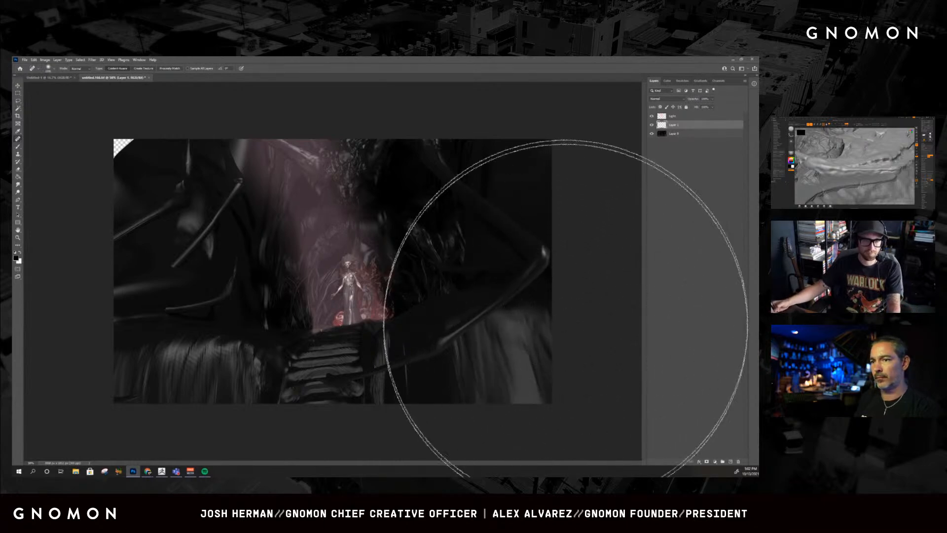
{"action": "key", "text": "bracketleft"}
{"action": "key", "text": "bracketleft"}
{"action": "key", "text": "bracketleft"}
{"action": "key", "text": "bracketleft"}
{"action": "key", "text": "bracketleft"}
{"action": "key", "text": "bracketleft"}
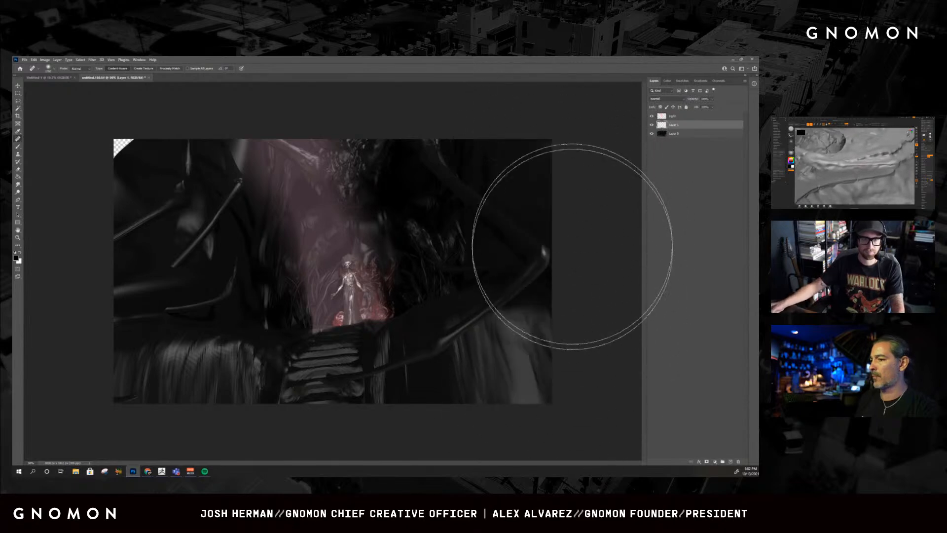
- Paint soft black over the scene's right side and lower-left corner on Layer 1 with a very large brush
{"action": "key", "text": "b"}
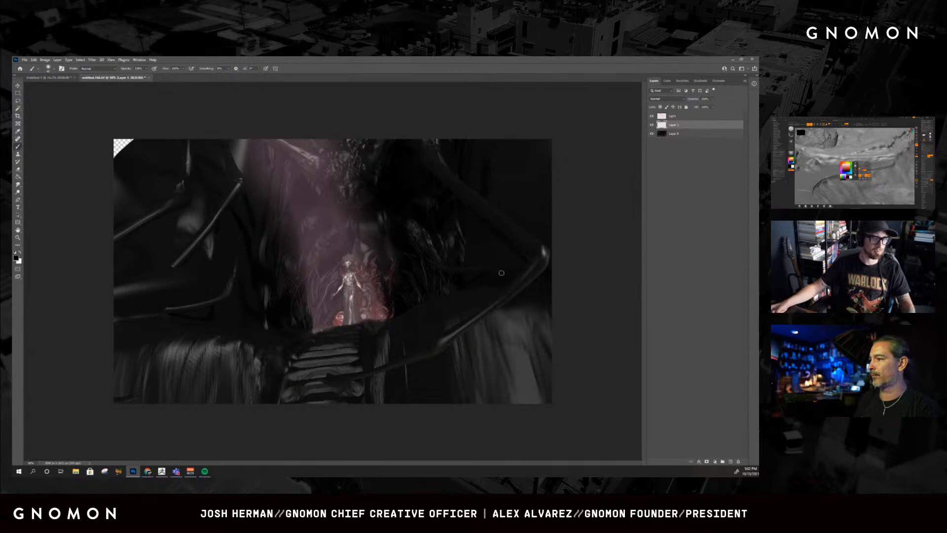
{"action": "key", "text": "F5"}
{"action": "key", "text": "F5"}
{"action": "key", "text": "F5"}
{"action": "key", "text": "F5"}
{"action": "key", "text": "bracketright"}
{"action": "key", "text": "bracketright"}
{"action": "key", "text": "bracketright"}
{"action": "key", "text": "bracketright"}
{"action": "key", "text": "bracketright"}
{"action": "key", "text": "bracketright"}
{"action": "key", "text": "bracketright"}
{"action": "key", "text": "bracketright"}
{"action": "key", "text": "bracketright"}
{"action": "key", "text": "bracketright"}
{"action": "key", "text": "bracketright"}
{"action": "key", "text": "bracketright"}
{"action": "key", "text": "bracketright"}
{"action": "key", "text": "bracketright"}
{"action": "key", "text": "bracketright"}
{"action": "key", "text": "bracketright"}
{"action": "key", "text": "bracketright"}
{"action": "key", "text": "bracketright"}
{"action": "key", "text": "bracketright"}
{"action": "key", "text": "bracketright"}
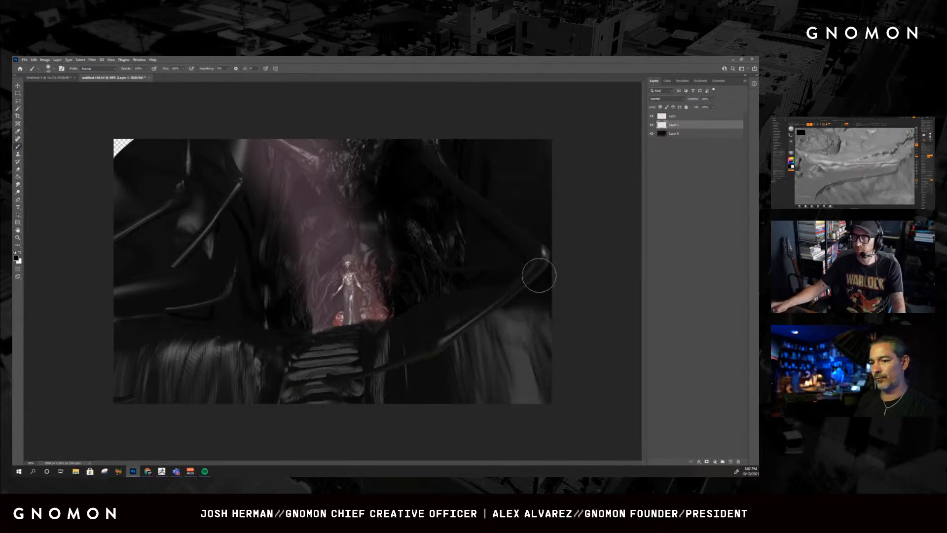
{"action": "key", "text": "bracketleft"}
{"action": "key", "text": "bracketleft"}
{"action": "key", "text": "bracketleft"}
{"action": "mouse_move", "coordinate": [613, 142]}
{"action": "left_mouse_down"}
{"action": "mouse_move", "coordinate": [592, 296]}
{"action": "mouse_move", "coordinate": [519, 390]}
{"action": "mouse_move", "coordinate": [465, 414]}
{"action": "mouse_move", "coordinate": [551, 129]}
{"action": "mouse_move", "coordinate": [93, 391]}
{"action": "left_mouse_up"}
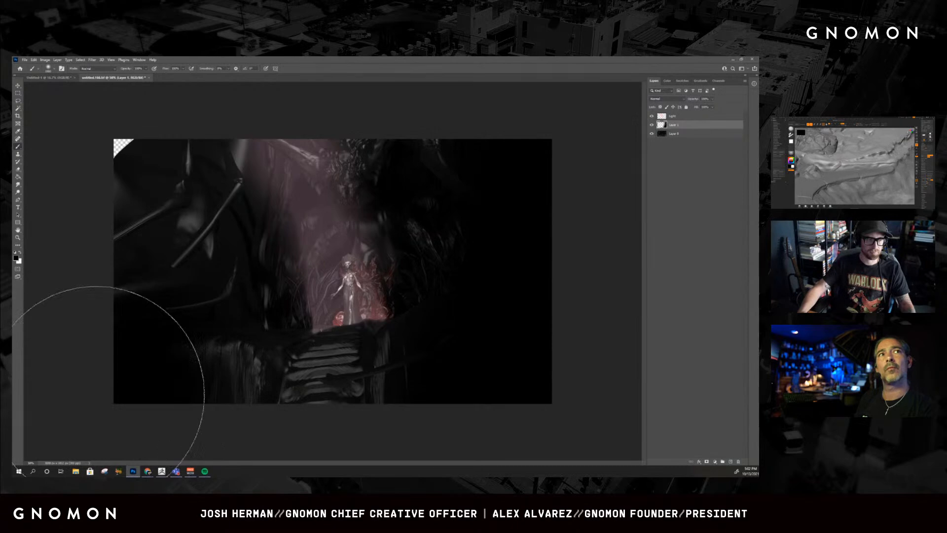
- Darken the scene's left side and cover its transparent upper-left corner with smaller soft black strokes
{"action": "key", "text": "bracketleft"}
{"action": "key", "text": "bracketleft"}
{"action": "left_click_drag", "start_coordinate": [77, 232], "coordinate": [60, 98]}
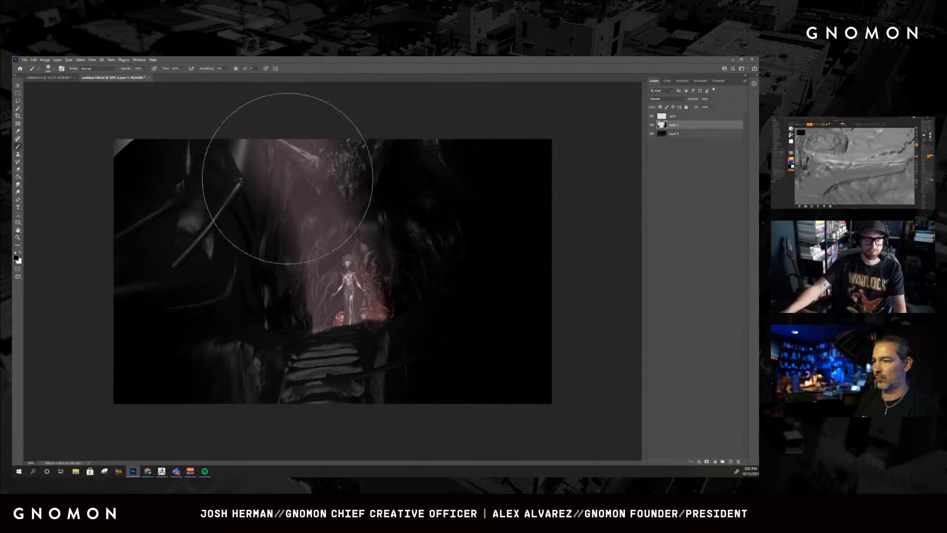
{"action": "left_click_drag", "start_coordinate": [129, 135], "coordinate": [117, 146]}
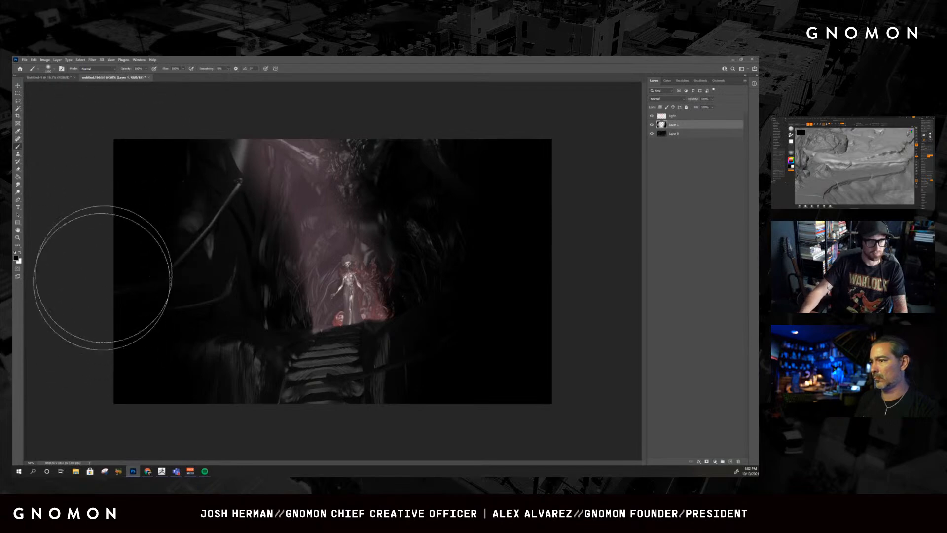
{"action": "key", "text": "bracketleft"}
{"action": "key", "text": "bracketleft"}
{"action": "key", "text": "bracketleft"}
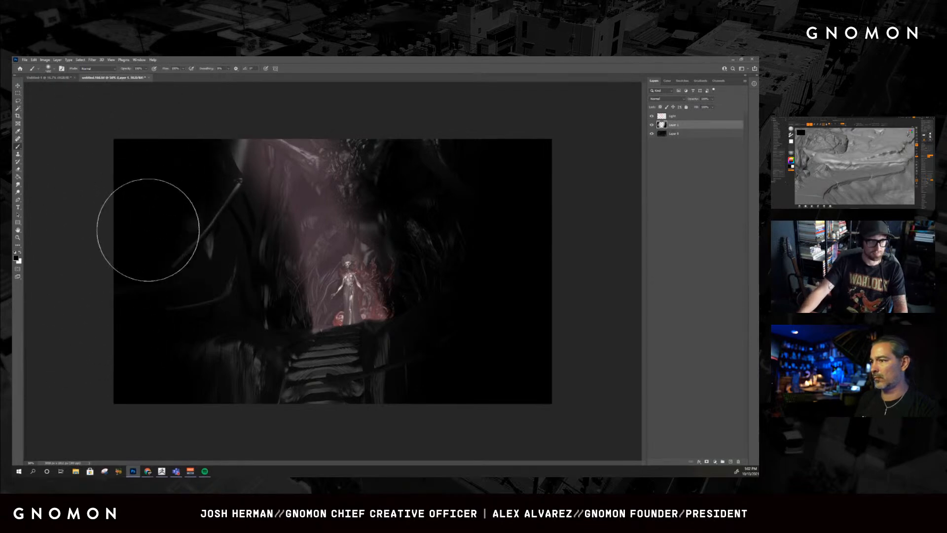
{"action": "left_click_drag", "start_coordinate": [149, 230], "coordinate": [118, 262]}
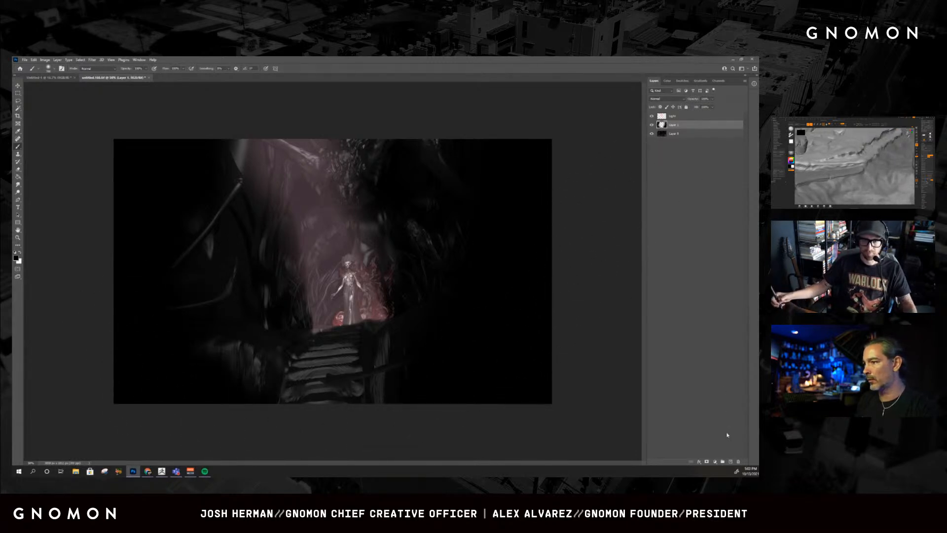
- Add a new layer above Layer 1 and try soft white strokes across the stairs, then undo them
{"action": "left_click", "coordinate": [731, 463]}
{"action": "key", "text": "x"}
{"action": "left_click_drag", "start_coordinate": [296, 393], "coordinate": [341, 301]}
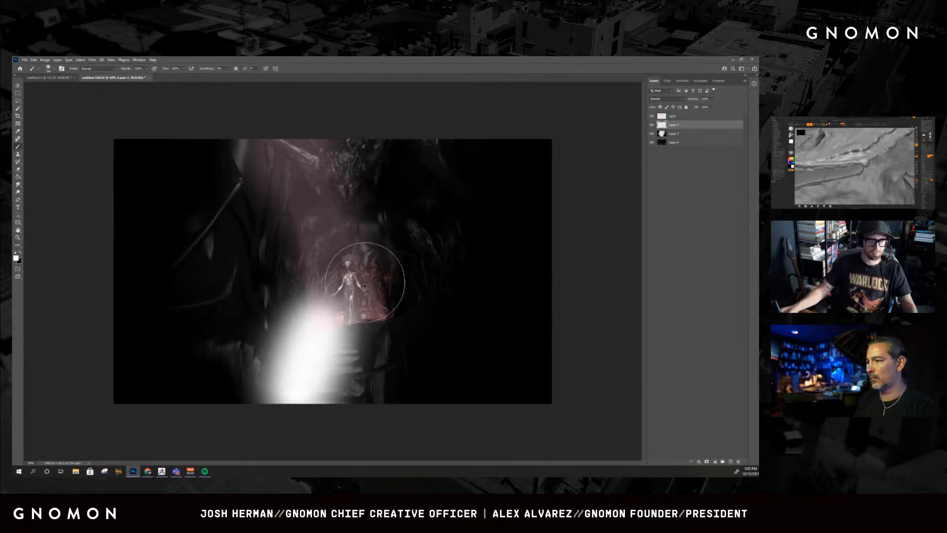
{"action": "key", "text": "ctrl+z"}
{"action": "key", "text": "F5"}
{"action": "key", "text": "F5"}
{"action": "left_click_drag", "start_coordinate": [315, 390], "coordinate": [348, 298]}
{"action": "key", "text": "ctrl+z"}
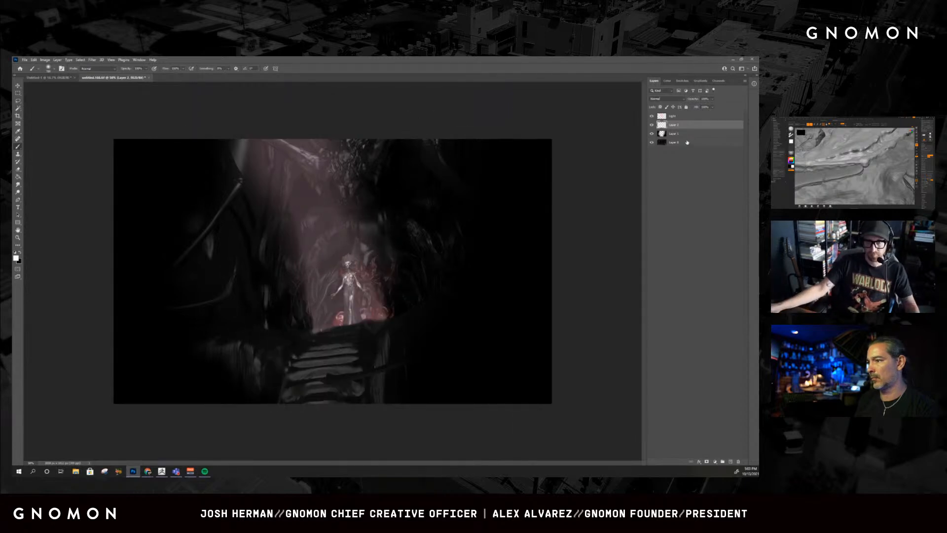
- Set the new layer's blend mode to Overlay and give it a violet label
{"action": "left_click", "coordinate": [677, 99]}
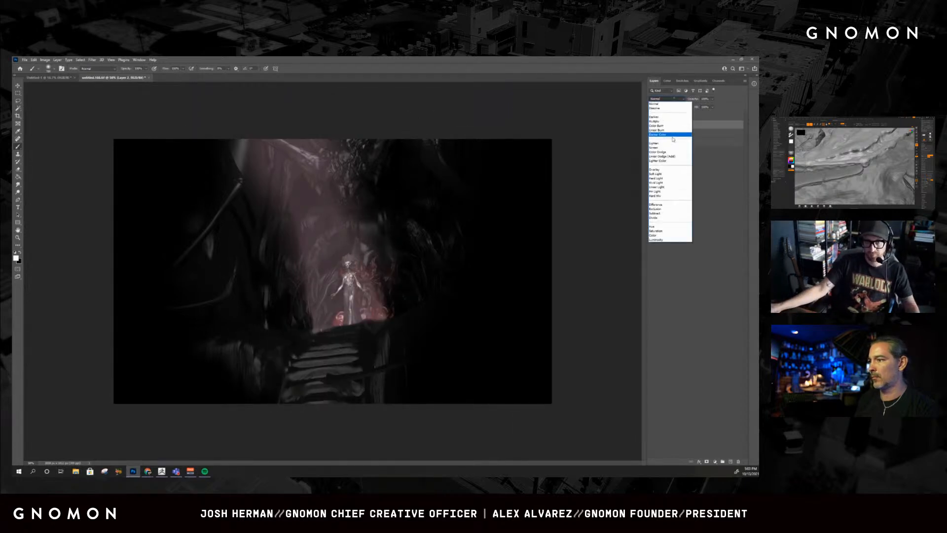
{"action": "left_click", "coordinate": [662, 172]}
{"action": "left_click", "coordinate": [677, 99]}
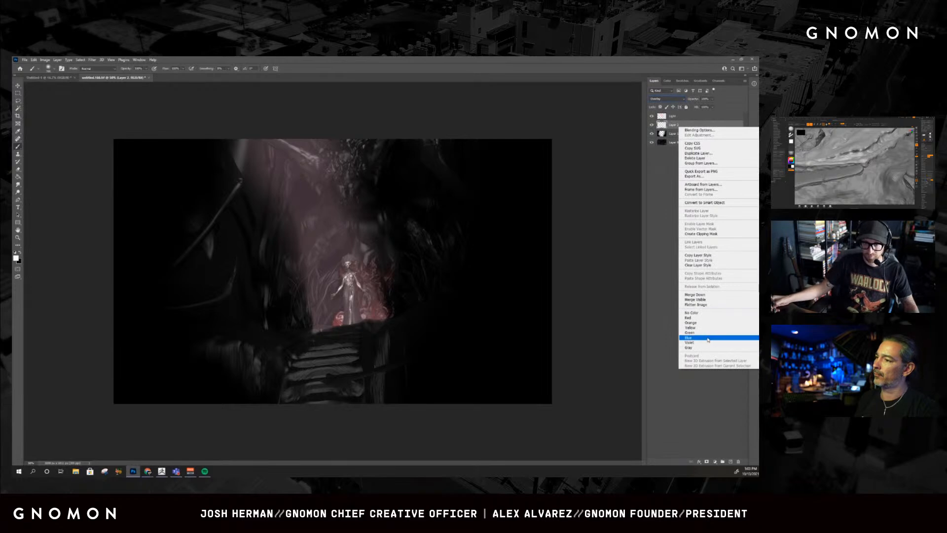
{"action": "left_click", "coordinate": [690, 342]}
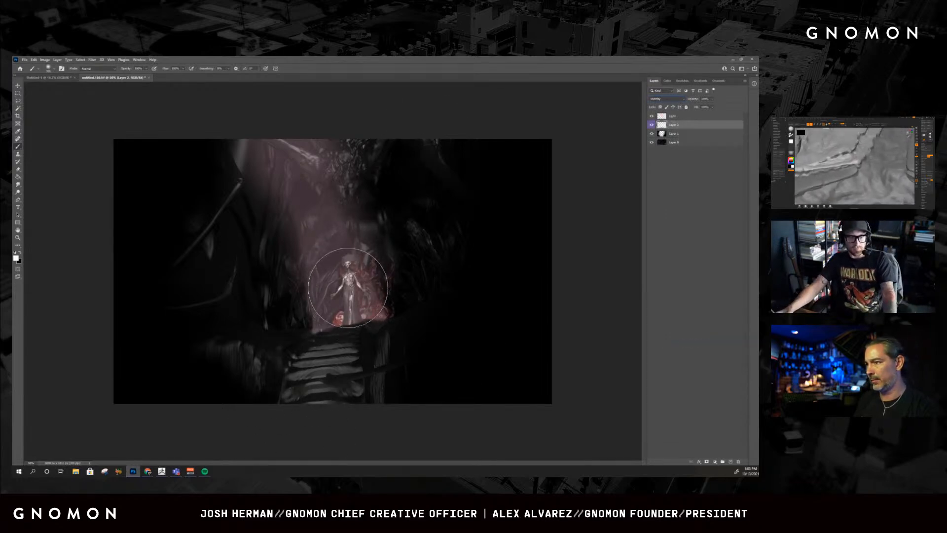
- Brush soft white highlights over the standing figure on the Overlay layer, undoing unwanted strokes
{"action": "key", "text": "bracketleft"}
{"action": "key", "text": "bracketleft"}
{"action": "key", "text": "bracketleft"}
{"action": "key", "text": "bracketleft"}
{"action": "key", "text": "bracketleft"}
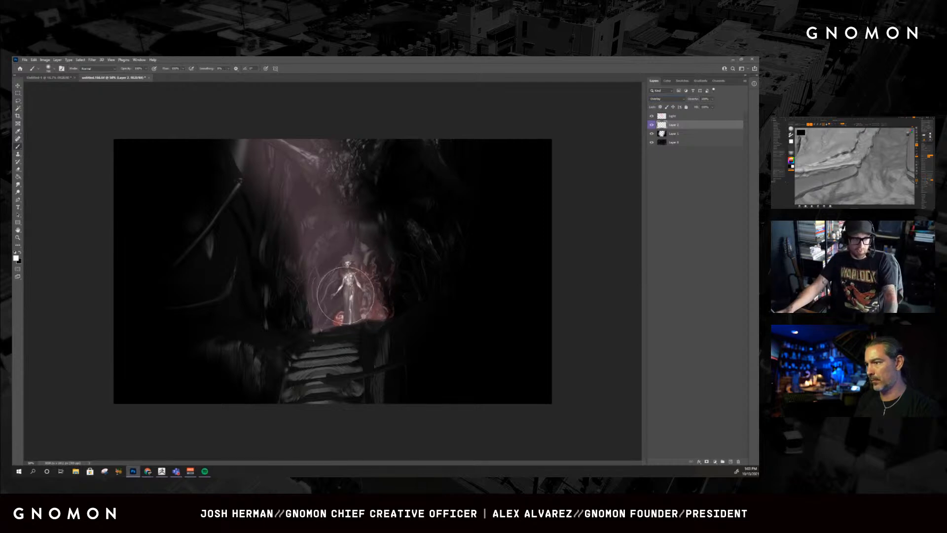
{"action": "left_click_drag", "start_coordinate": [350, 309], "coordinate": [349, 274]}
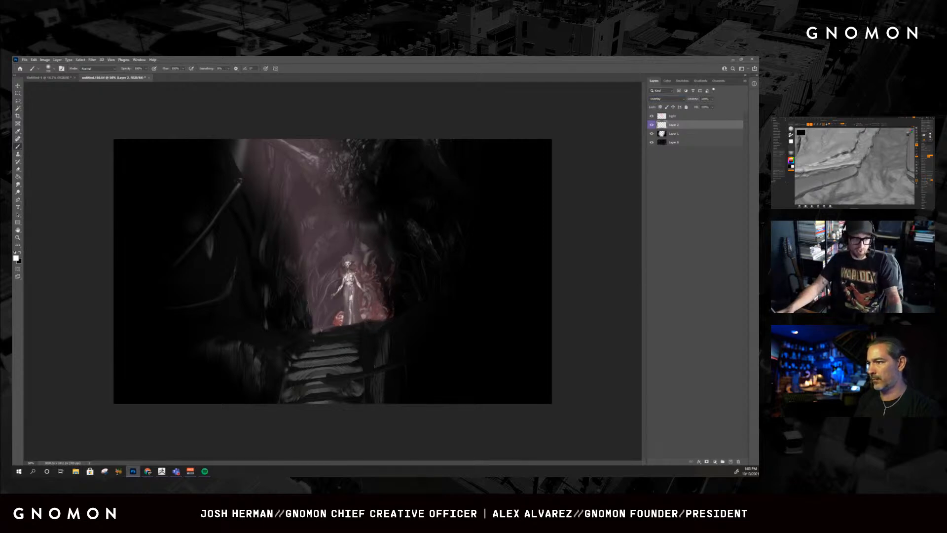
{"action": "key", "text": "ctrl+z"}
{"action": "key", "text": "ctrl+z"}
{"action": "key", "text": "bracketright"}
{"action": "key", "text": "bracketright"}
{"action": "key", "text": "bracketright"}
{"action": "key", "text": "bracketright"}
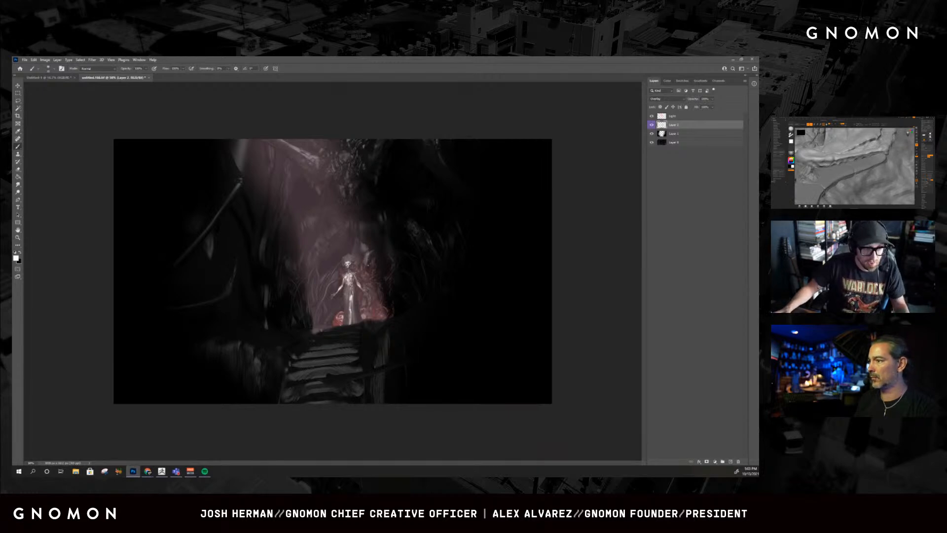
- Compare the figure with and without the Overlay highlights
{"action": "left_click", "coordinate": [651, 126]}
{"action": "left_click", "coordinate": [651, 125]}
{"action": "left_click", "coordinate": [651, 125]}
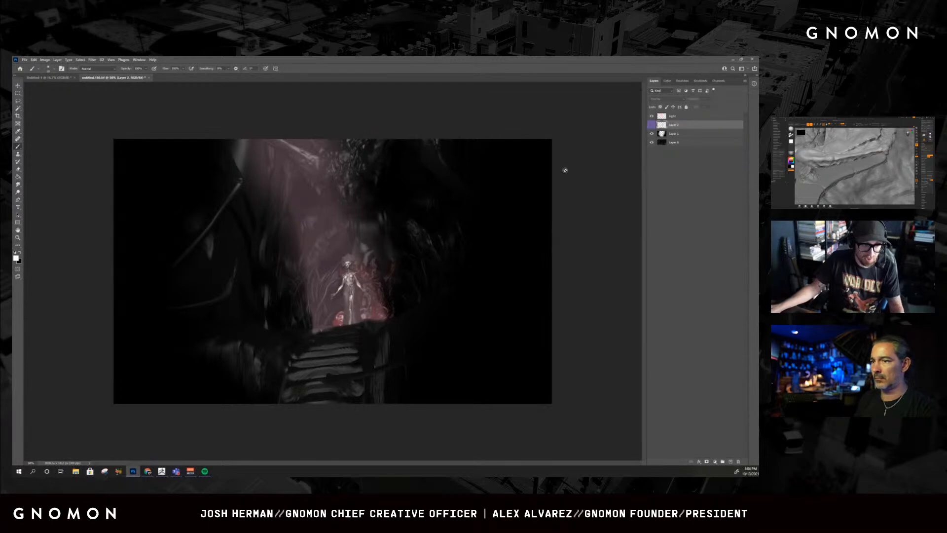
{"action": "left_click", "coordinate": [651, 125]}
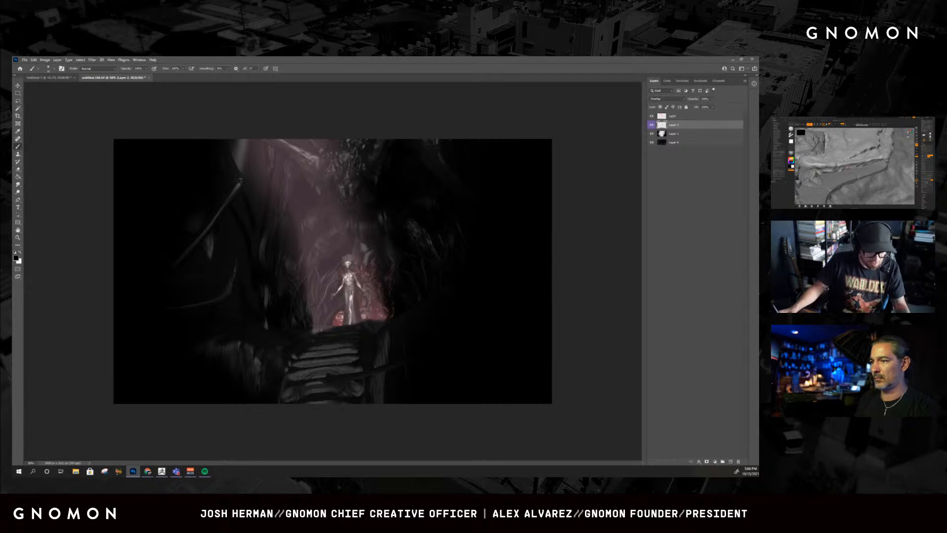
- Refine the figure's highlights on the Overlay layer, alternating between the Eraser and the black brush
{"action": "key", "text": "e"}
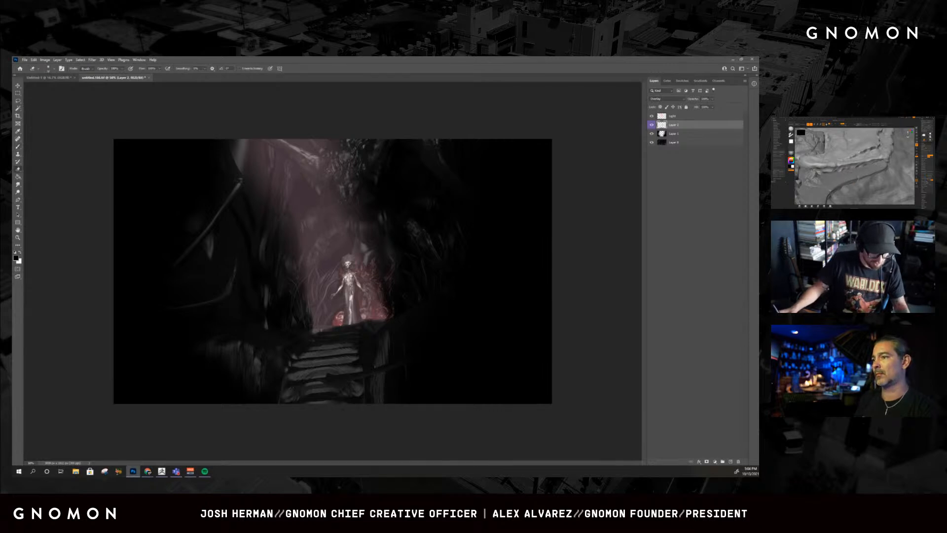
{"action": "key", "text": "b"}
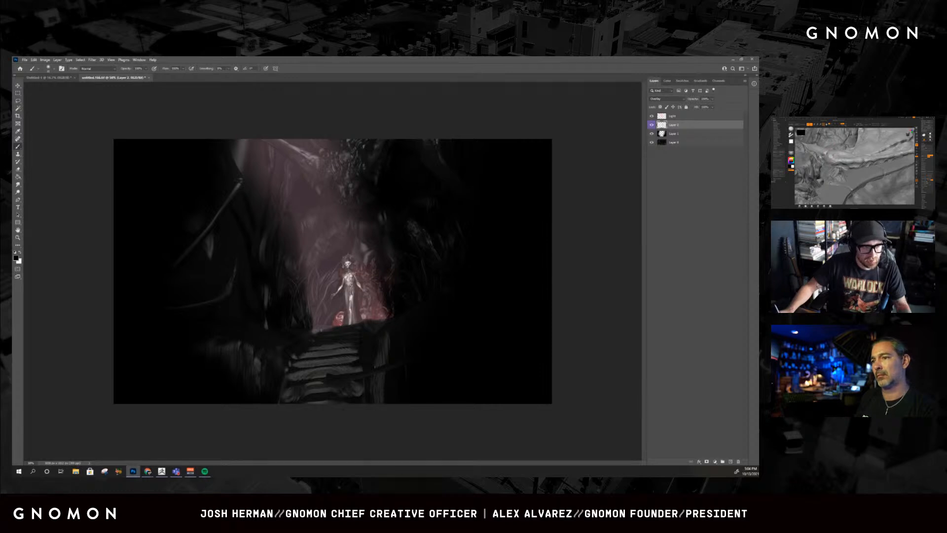
{"action": "key", "text": "e"}
{"action": "key", "text": "b"}
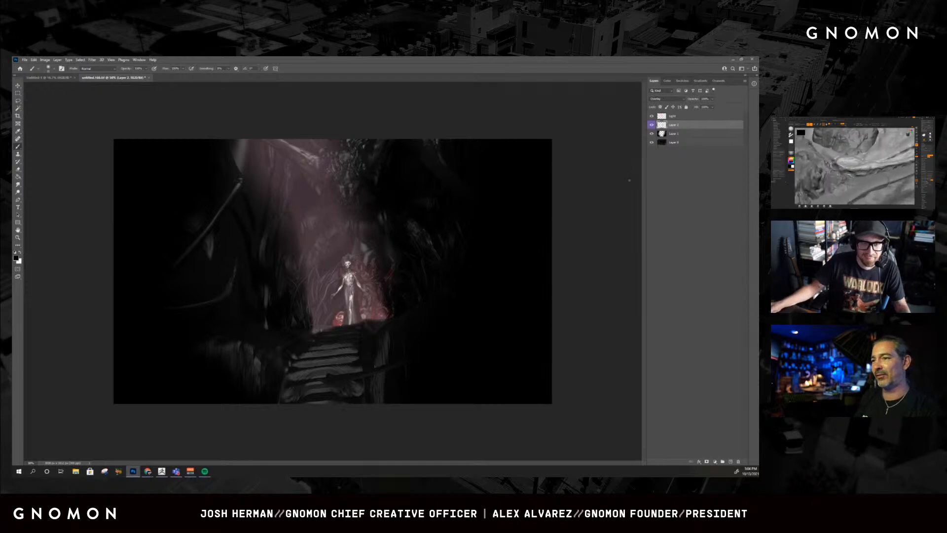
- Compare the scene with the Overlay highlights and the Light beam turned on and off
{"action": "left_click", "coordinate": [652, 126]}
{"action": "left_click", "coordinate": [652, 116]}
{"action": "left_click", "coordinate": [652, 117]}
{"action": "left_click", "coordinate": [653, 117]}
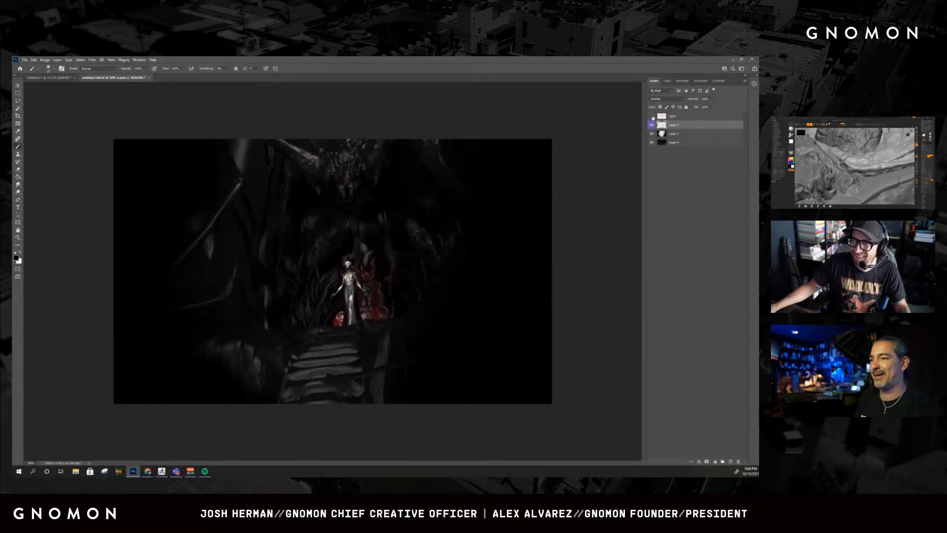
{"action": "left_click", "coordinate": [652, 117]}
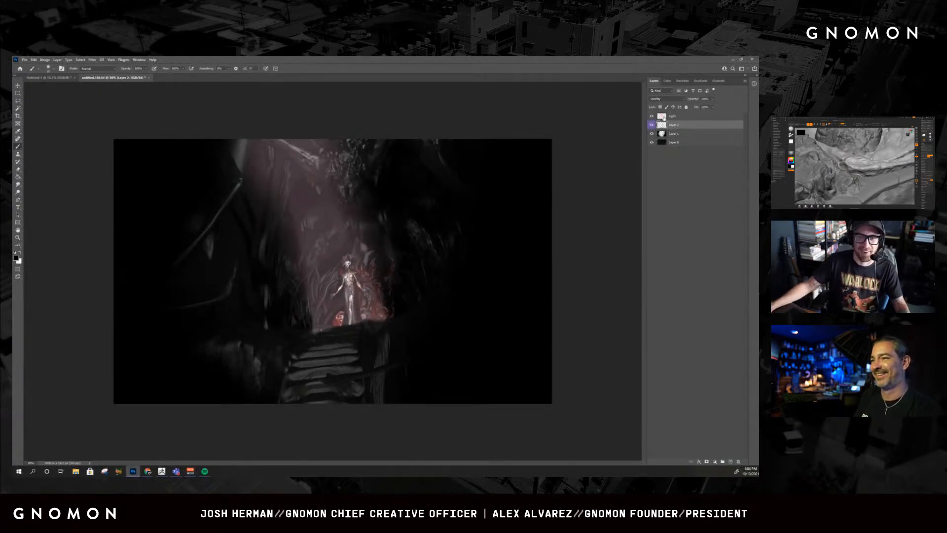
- Try erasing the upper right edge of the beam on the Light layer with a large eraser
{"action": "left_click", "coordinate": [665, 117]}
{"action": "key", "text": "e"}
{"action": "key", "text": "bracketright"}
{"action": "key", "text": "bracketright"}
{"action": "key", "text": "bracketright"}
{"action": "key", "text": "bracketright"}
{"action": "key", "text": "bracketright"}
{"action": "key", "text": "bracketright"}
{"action": "key", "text": "bracketright"}
{"action": "key", "text": "bracketright"}
{"action": "key", "text": "bracketright"}
{"action": "key", "text": "bracketright"}
{"action": "key", "text": "bracketright"}
{"action": "key", "text": "bracketright"}
{"action": "key", "text": "bracketright"}
{"action": "key", "text": "bracketright"}
{"action": "key", "text": "bracketright"}
{"action": "key", "text": "bracketright"}
{"action": "mouse_move", "coordinate": [371, 162]}
{"action": "left_mouse_down"}
{"action": "mouse_move", "coordinate": [399, 197]}
{"action": "mouse_move", "coordinate": [411, 175]}
{"action": "left_mouse_up"}
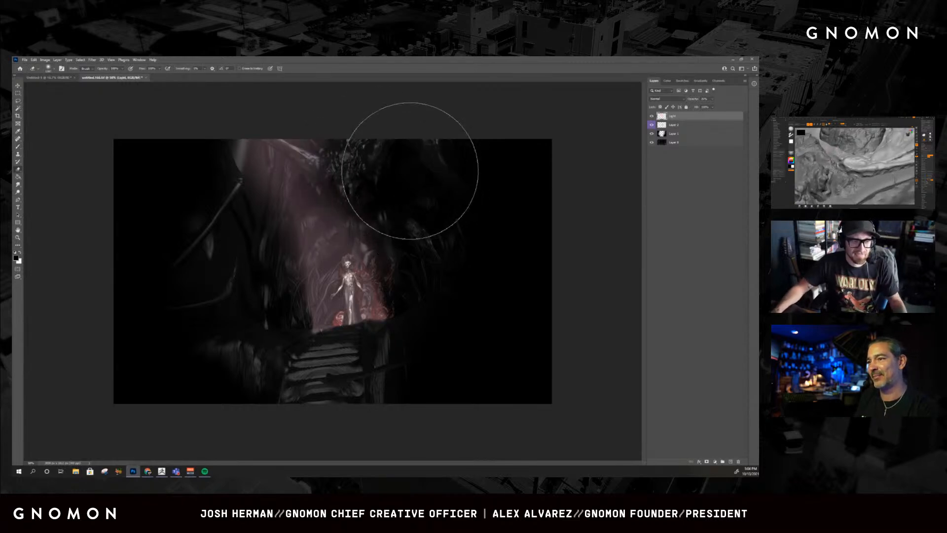
{"action": "key", "text": "ctrl+z"}
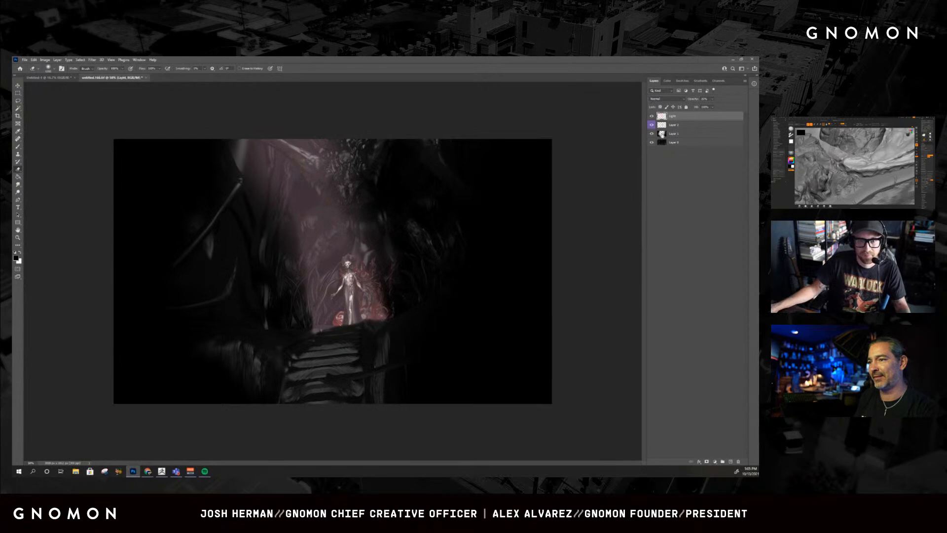
- Hide the Light layer, check the Overlay highlights on their own and make Layer 2 active for brushing
{"action": "left_click", "coordinate": [652, 116]}
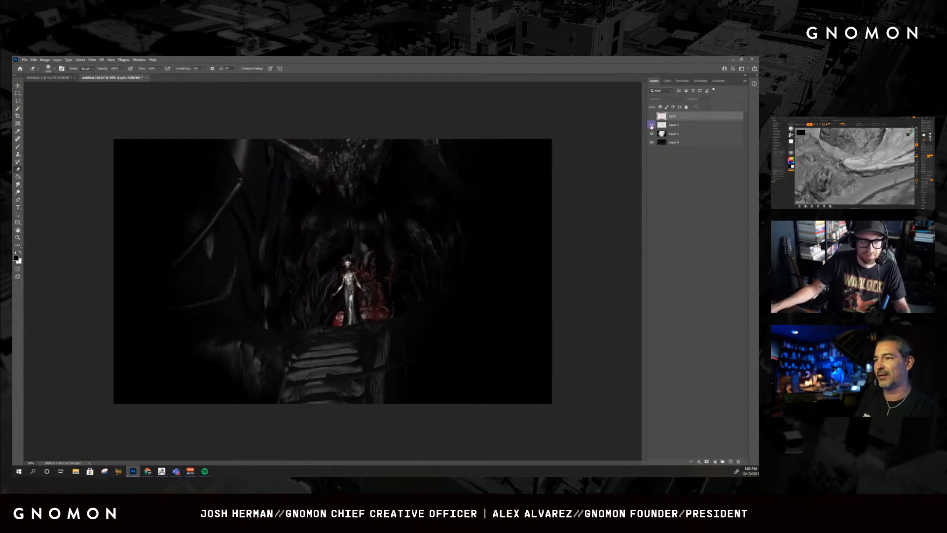
{"action": "left_click", "coordinate": [651, 125]}
{"action": "key", "text": "b"}
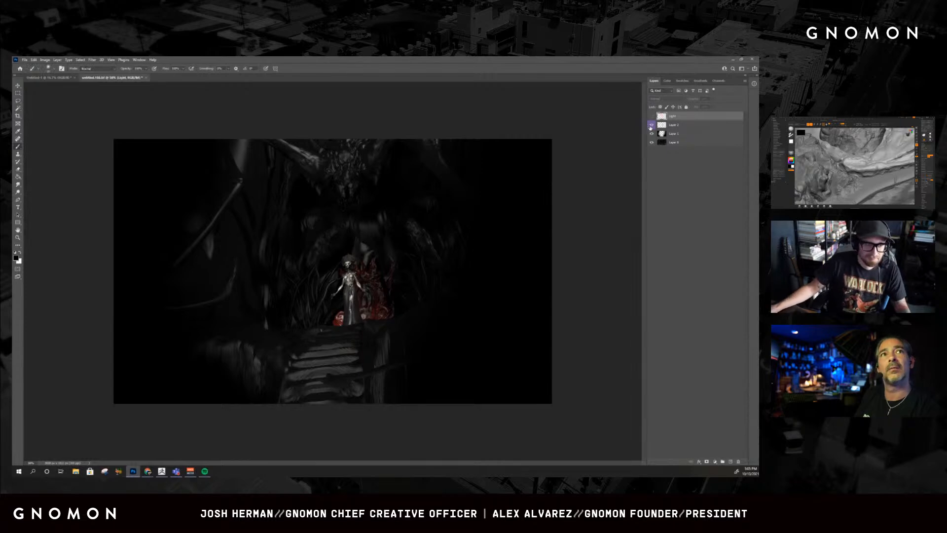
{"action": "left_click", "coordinate": [669, 125]}
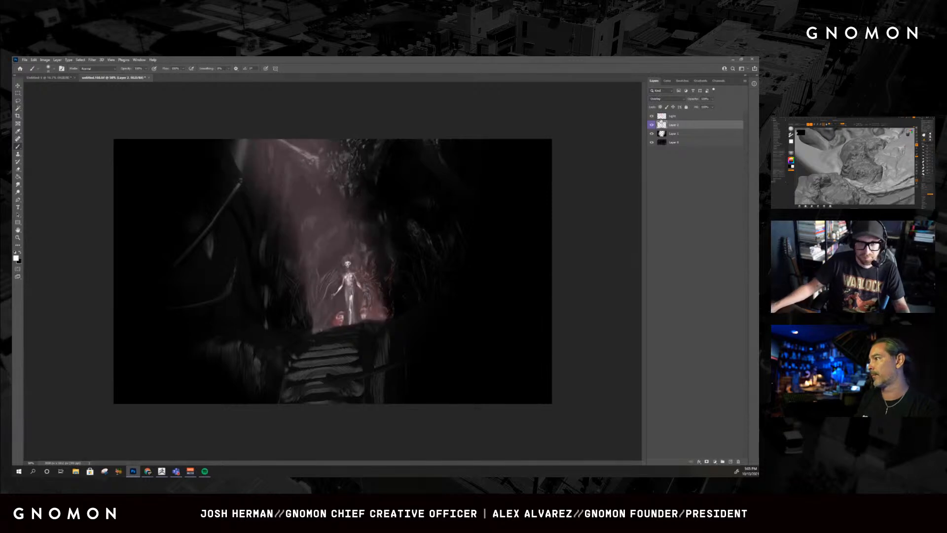
- Duplicate the Light layer, fully desaturate the copy with Hue/Saturation and raise its lightness
{"action": "left_click", "coordinate": [662, 119]}
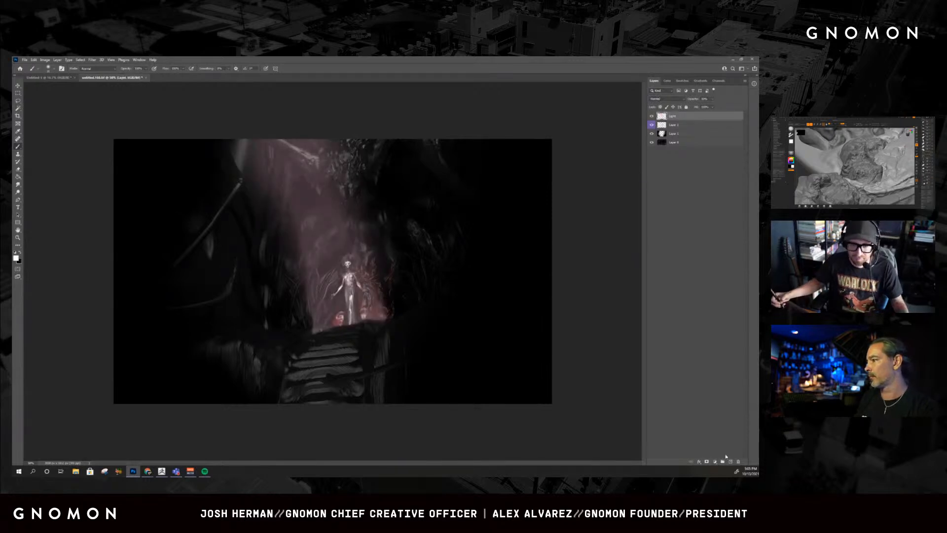
{"action": "left_click", "coordinate": [730, 461]}
{"action": "key", "text": "ctrl+z"}
{"action": "key", "text": "ctrl+j"}
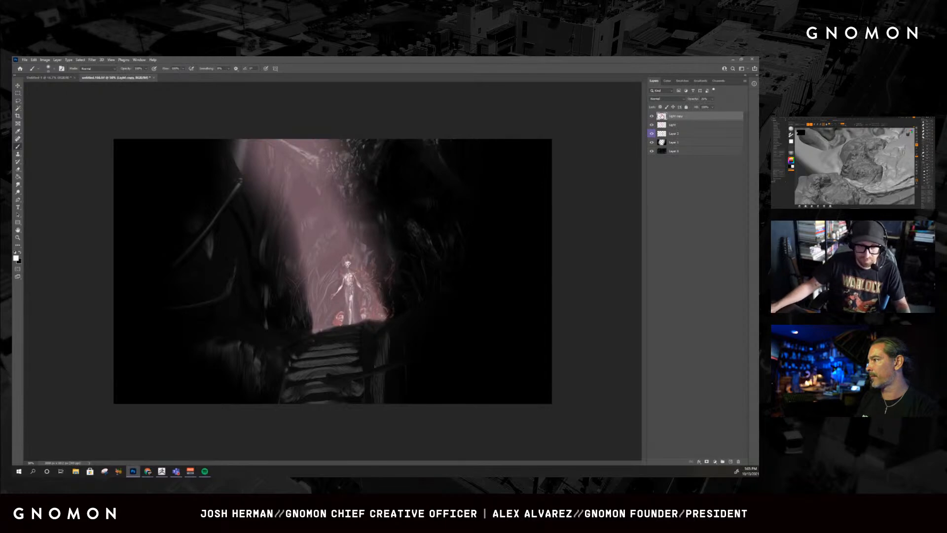
{"action": "key", "text": "ctrl+u"}
{"action": "left_click_drag", "start_coordinate": [563, 148], "coordinate": [535, 148]}
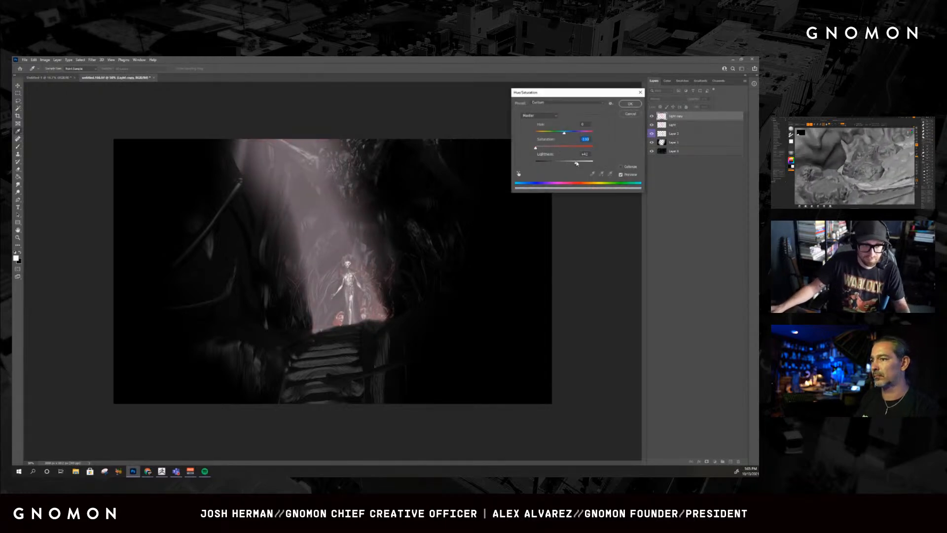
{"action": "left_click", "coordinate": [630, 105]}
- Try trimming both sides of the Light copy beam with long strokes of a large eraser
{"action": "key", "text": "e"}
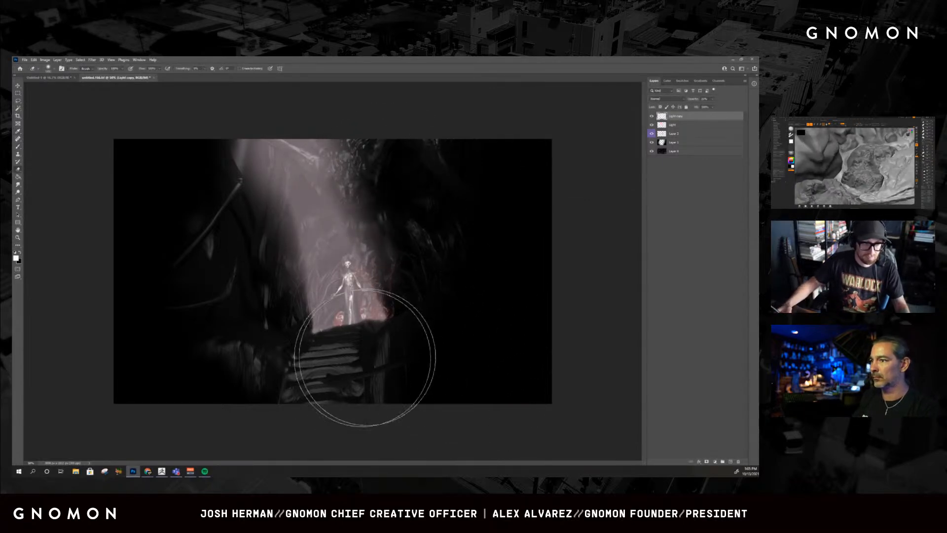
{"action": "left_click_drag", "start_coordinate": [422, 207], "coordinate": [334, 378]}
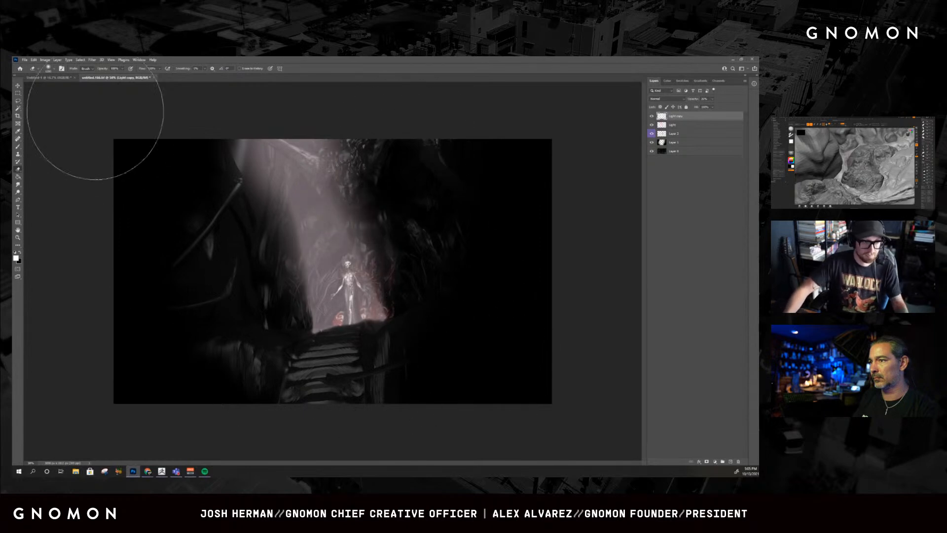
{"action": "left_click_drag", "start_coordinate": [188, 157], "coordinate": [302, 407]}
{"action": "left_click_drag", "start_coordinate": [372, 164], "coordinate": [493, 414]}
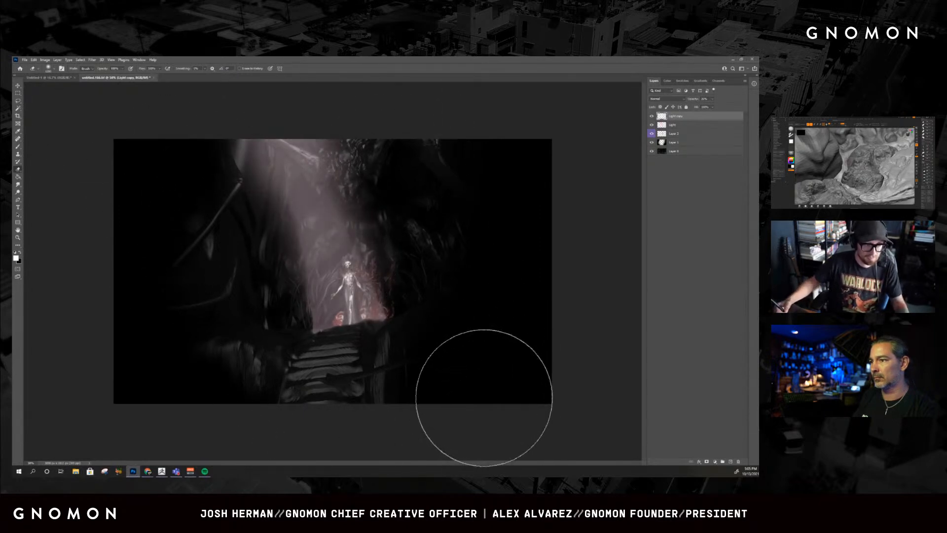
{"action": "key", "text": "ctrl+z"}
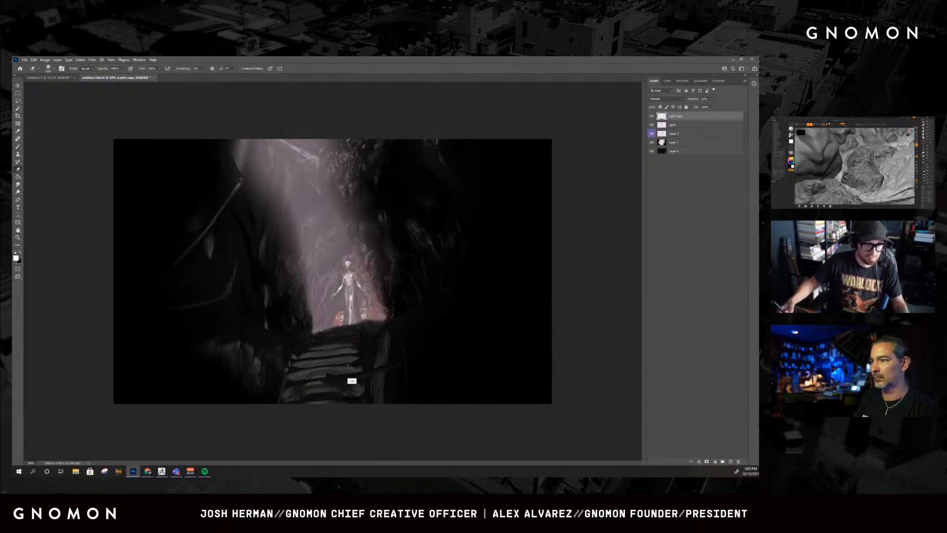
- Try erasing a narrow diagonal streak down the middle of the Light copy beam with a small eraser
{"action": "key", "text": "p"}
{"action": "key", "text": "e"}
{"action": "key", "text": "bracketleft"}
{"action": "key", "text": "bracketleft"}
{"action": "key", "text": "bracketleft"}
{"action": "key", "text": "bracketleft"}
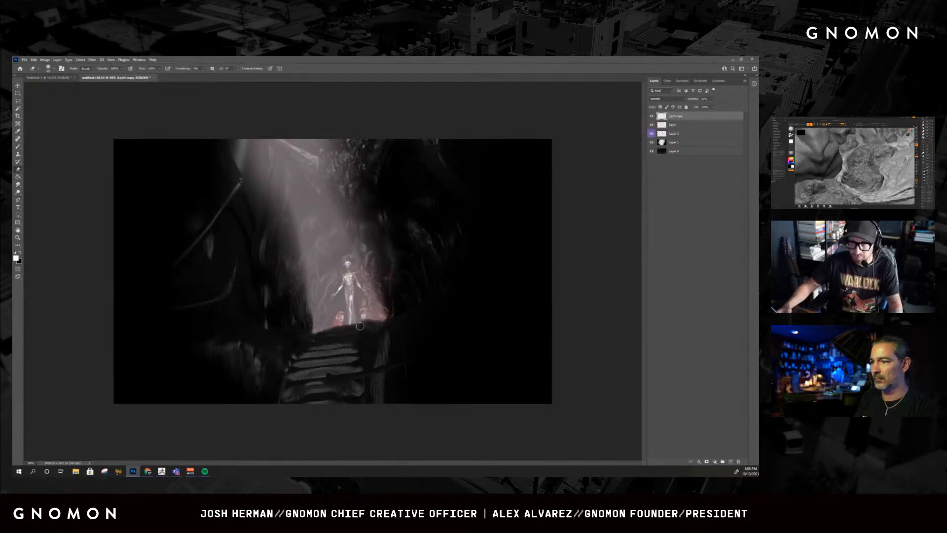
{"action": "left_click_drag", "start_coordinate": [310, 210], "coordinate": [344, 311]}
- Try broader erasing down the centre of the Light copy beam with large and medium eraser sizes, and undo it
{"action": "key", "text": "bracketright"}
{"action": "key", "text": "bracketright"}
{"action": "key", "text": "bracketright"}
{"action": "key", "text": "bracketright"}
{"action": "key", "text": "bracketright"}
{"action": "key", "text": "bracketright"}
{"action": "key", "text": "bracketright"}
{"action": "key", "text": "bracketright"}
{"action": "key", "text": "bracketright"}
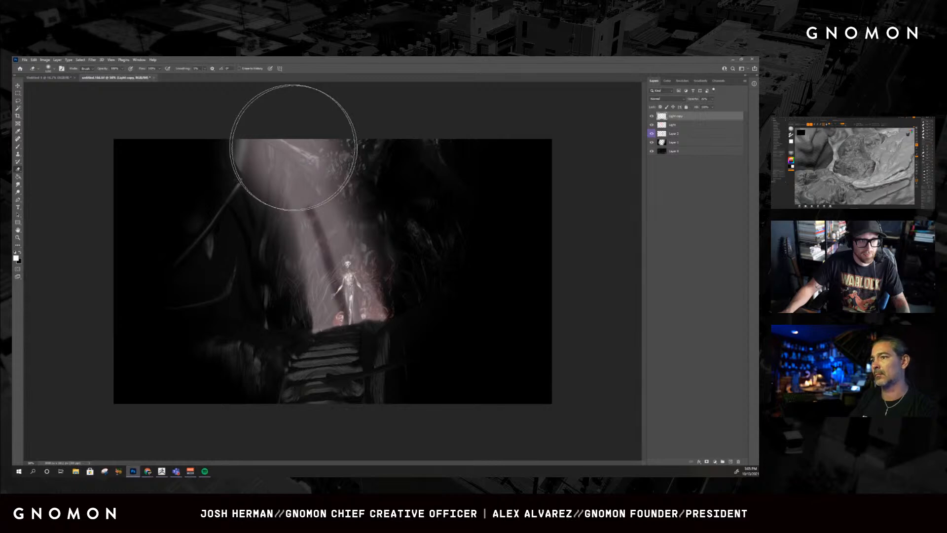
{"action": "left_click_drag", "start_coordinate": [293, 147], "coordinate": [340, 276]}
{"action": "key", "text": "bracketleft"}
{"action": "key", "text": "bracketleft"}
{"action": "key", "text": "bracketleft"}
{"action": "key", "text": "bracketleft"}
{"action": "key", "text": "bracketleft"}
{"action": "key", "text": "bracketleft"}
{"action": "key", "text": "bracketleft"}
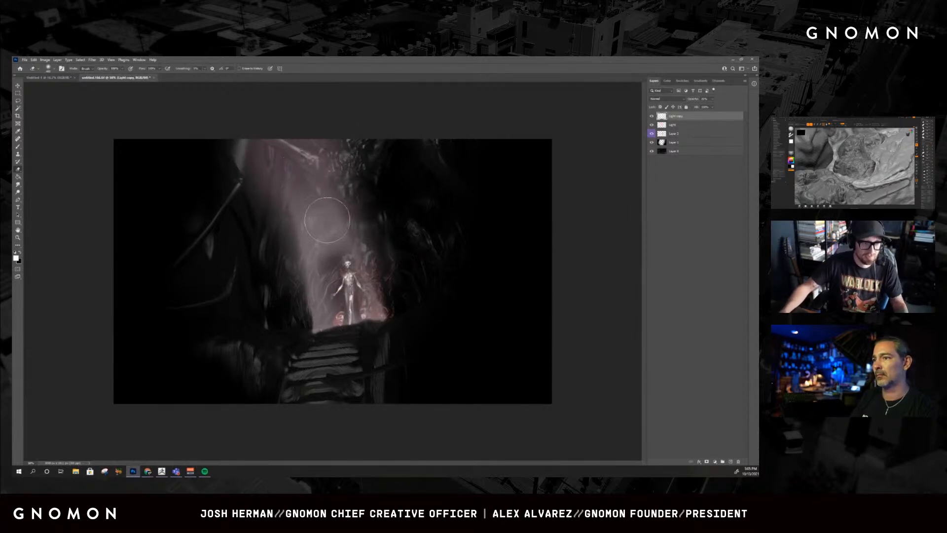
{"action": "left_click_drag", "start_coordinate": [321, 198], "coordinate": [359, 321]}
{"action": "key", "text": "ctrl+z"}
{"action": "key", "text": "ctrl+z"}
- Try erasing the Light copy beam in several long parallel strokes past the figure, and undo them
{"action": "left_click_drag", "start_coordinate": [298, 162], "coordinate": [396, 452]}
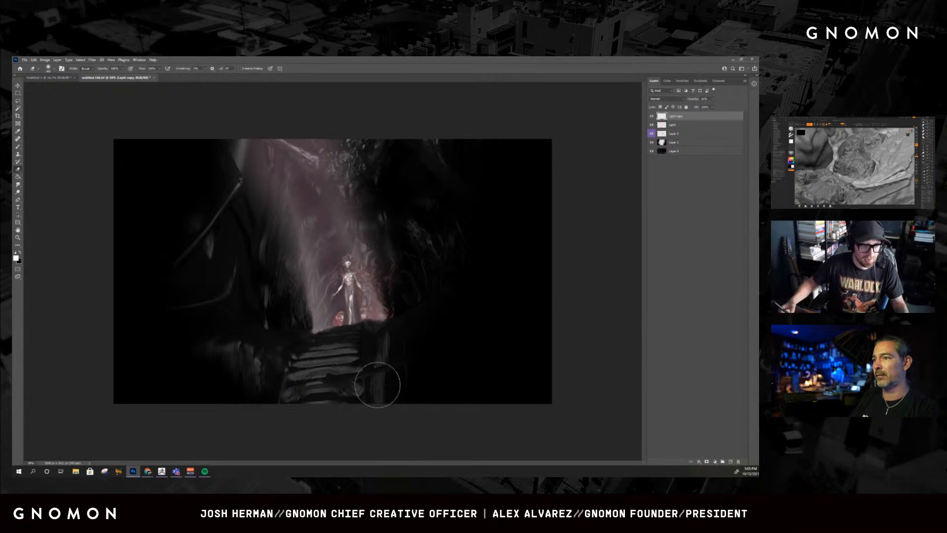
{"action": "left_click_drag", "start_coordinate": [316, 242], "coordinate": [371, 438]}
{"action": "left_click_drag", "start_coordinate": [342, 279], "coordinate": [428, 455]}
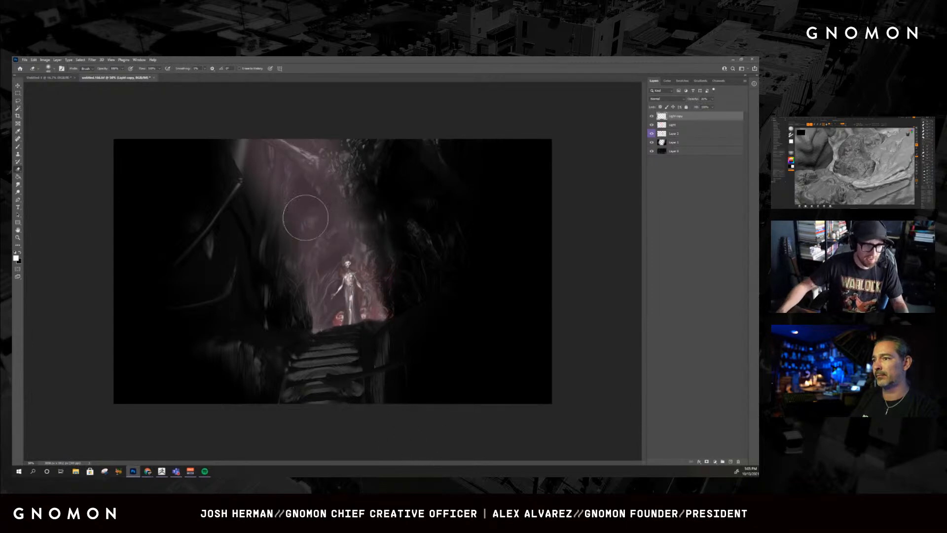
{"action": "key", "text": "ctrl+z"}
{"action": "key", "text": "ctrl+z"}
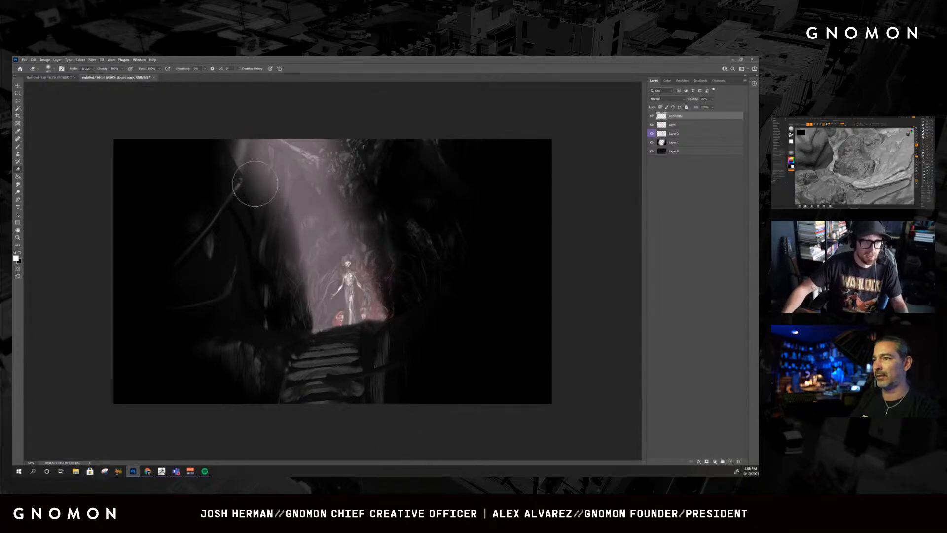
- Erase a soft streak along the core of the Light copy beam toward the figure, undoing and redoing unsatisfactory strokes
{"action": "left_click_drag", "start_coordinate": [296, 178], "coordinate": [367, 397]}
{"action": "key", "text": "ctrl+z"}
{"action": "left_click_drag", "start_coordinate": [365, 352], "coordinate": [296, 163]}
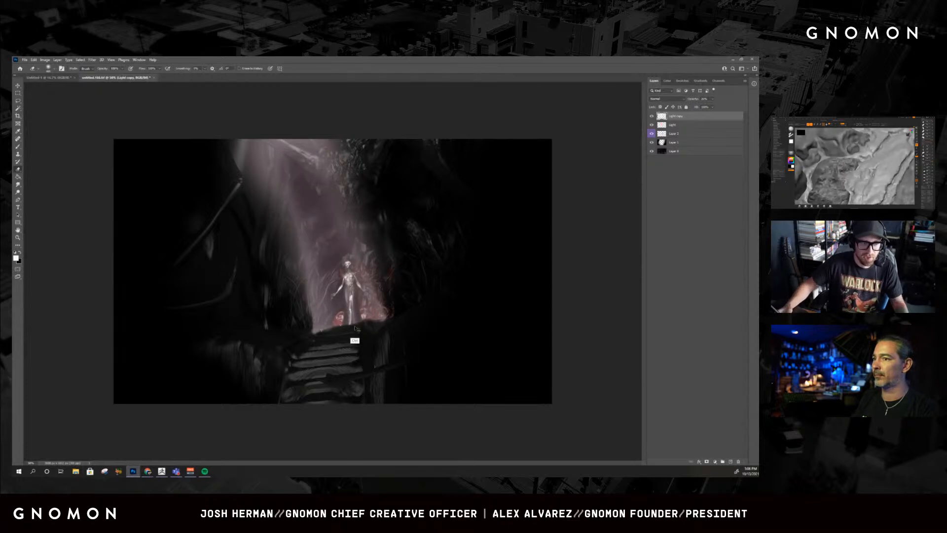
{"action": "key", "text": "ctrl+z"}
{"action": "left_click_drag", "start_coordinate": [353, 338], "coordinate": [290, 141]}
{"action": "key", "text": "ctrl+z"}
{"action": "mouse_move", "coordinate": [357, 342]}
{"action": "left_mouse_down"}
{"action": "mouse_move", "coordinate": [309, 165]}
{"action": "mouse_move", "coordinate": [336, 286]}
{"action": "mouse_move", "coordinate": [351, 294]}
{"action": "mouse_move", "coordinate": [311, 197]}
{"action": "left_mouse_up"}
{"action": "key", "text": "ctrl+z"}
{"action": "left_click_drag", "start_coordinate": [329, 252], "coordinate": [295, 153]}
{"action": "key", "text": "ctrl+z"}
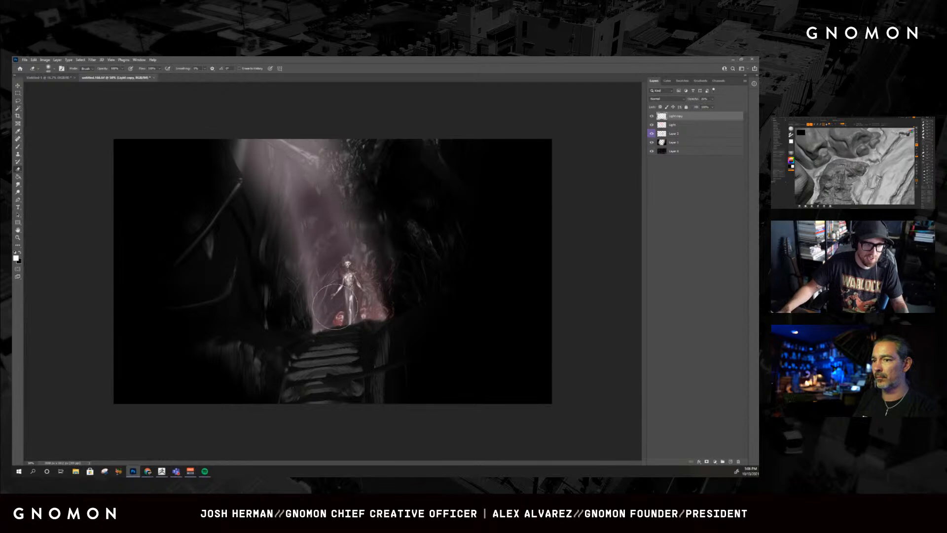
{"action": "left_click_drag", "start_coordinate": [344, 251], "coordinate": [310, 129]}
{"action": "key", "text": "ctrl+z"}
{"action": "mouse_move", "coordinate": [323, 232]}
{"action": "left_mouse_down"}
{"action": "mouse_move", "coordinate": [294, 153]}
{"action": "mouse_move", "coordinate": [299, 139]}
{"action": "left_mouse_up"}
{"action": "key", "text": "ctrl+z"}
{"action": "key", "text": "ctrl+z"}
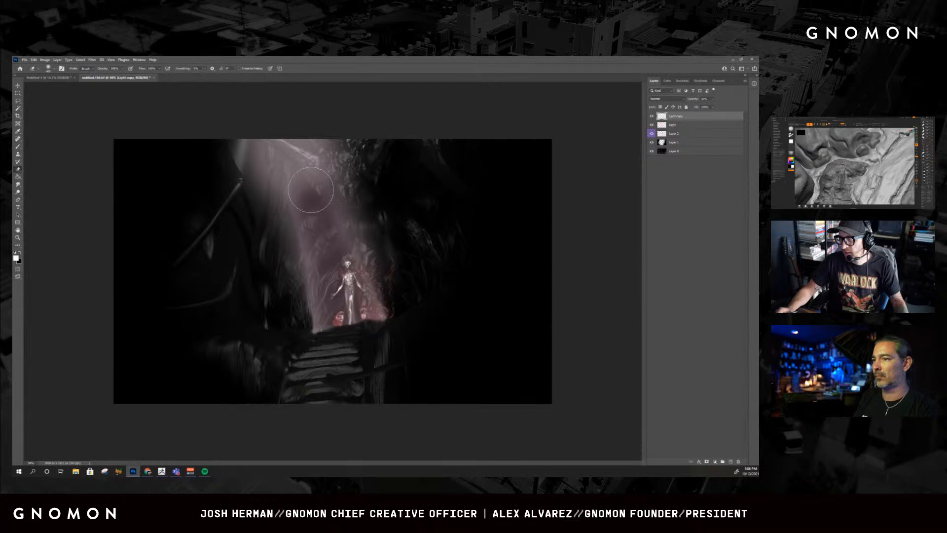
- Erase the upper centre, upper right and outer left parts of the Light copy beam
{"action": "left_click_drag", "start_coordinate": [313, 197], "coordinate": [282, 120]}
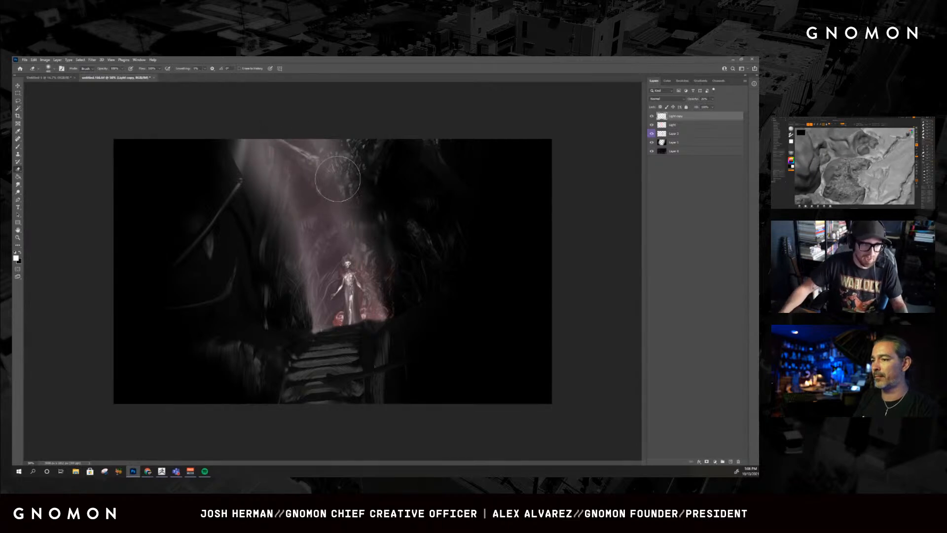
{"action": "left_click_drag", "start_coordinate": [336, 178], "coordinate": [315, 117]}
{"action": "left_click_drag", "start_coordinate": [259, 218], "coordinate": [236, 101]}
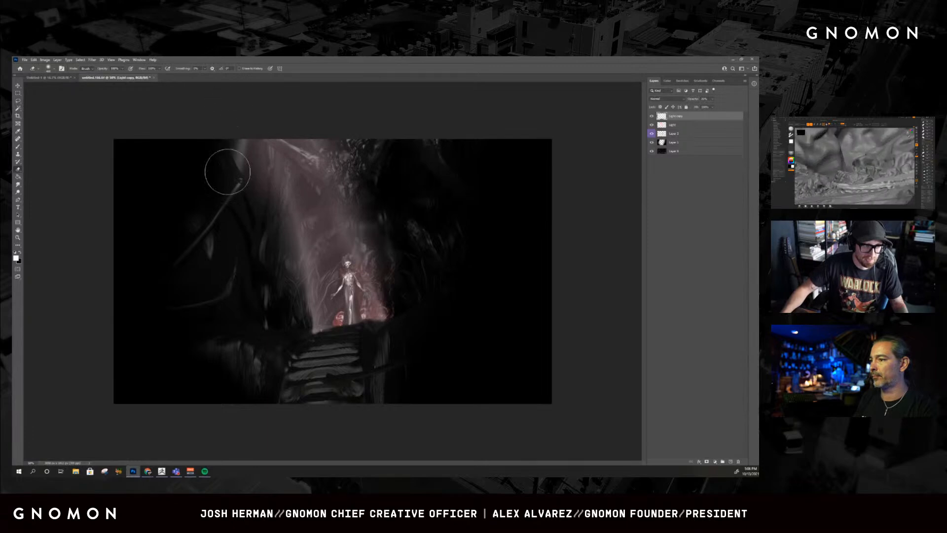
- Compare the scene with the Light and Light copy layers turned off and on
{"action": "left_click", "coordinate": [651, 115]}
{"action": "left_click", "coordinate": [652, 125]}
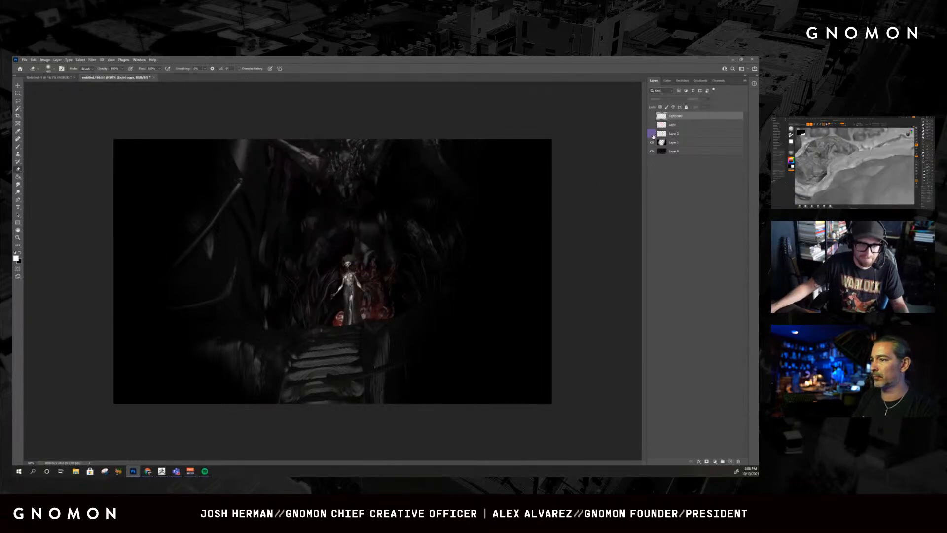
{"action": "left_click", "coordinate": [652, 125]}
{"action": "left_click", "coordinate": [651, 115]}
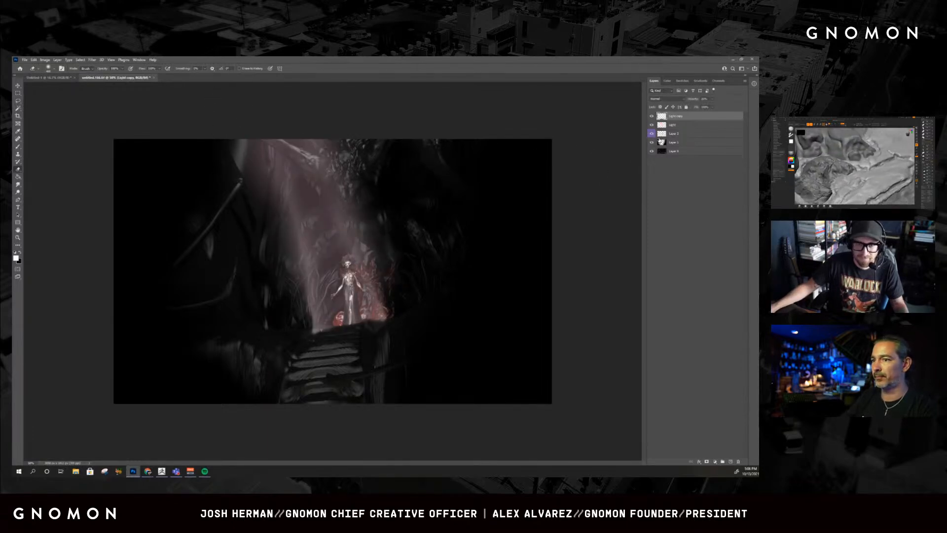
- Paint black on Layer 1 over the rock details at the beam's upper left edge, undoing the last stroke
{"action": "left_click", "coordinate": [701, 142]}
{"action": "key", "text": "b"}
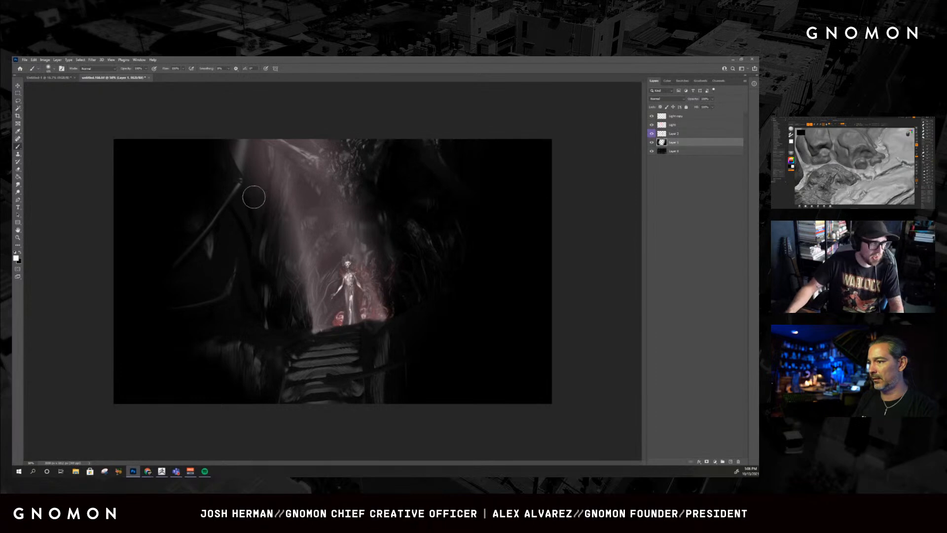
{"action": "key", "text": "x"}
{"action": "left_click_drag", "start_coordinate": [224, 175], "coordinate": [241, 146]}
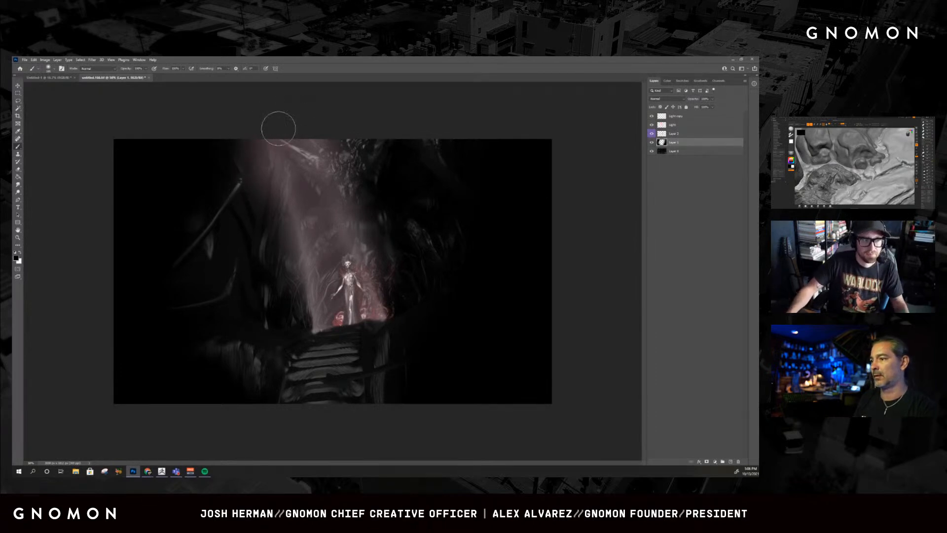
{"action": "left_click_drag", "start_coordinate": [287, 139], "coordinate": [290, 173]}
{"action": "left_click_drag", "start_coordinate": [260, 243], "coordinate": [260, 224]}
{"action": "key", "text": "ctrl+z"}
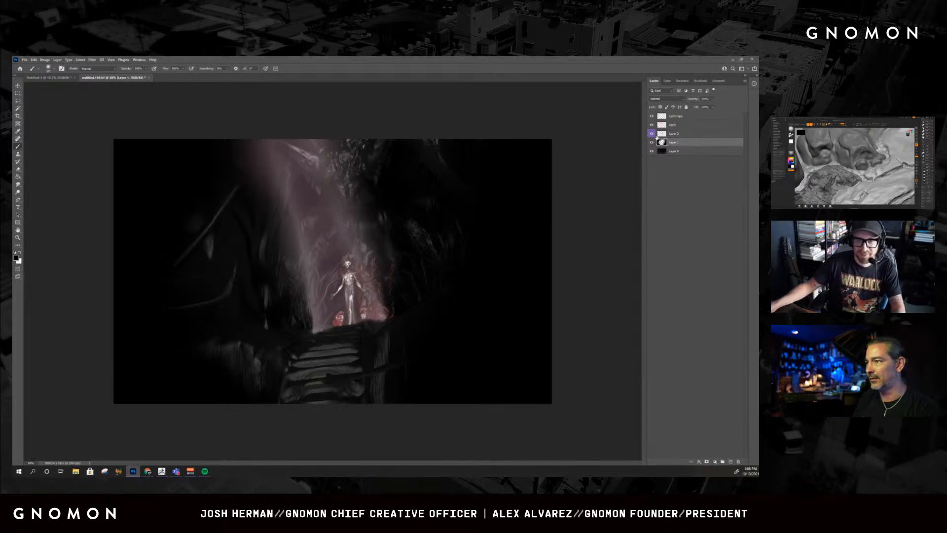
- Check the Light copy layer's contribution by switching its visibility off and on
{"action": "mouse_move", "coordinate": [651, 117]}
{"action": "left_mouse_down"}
{"action": "mouse_move", "coordinate": [652, 143]}
{"action": "mouse_move", "coordinate": [654, 117]}
{"action": "left_mouse_up"}
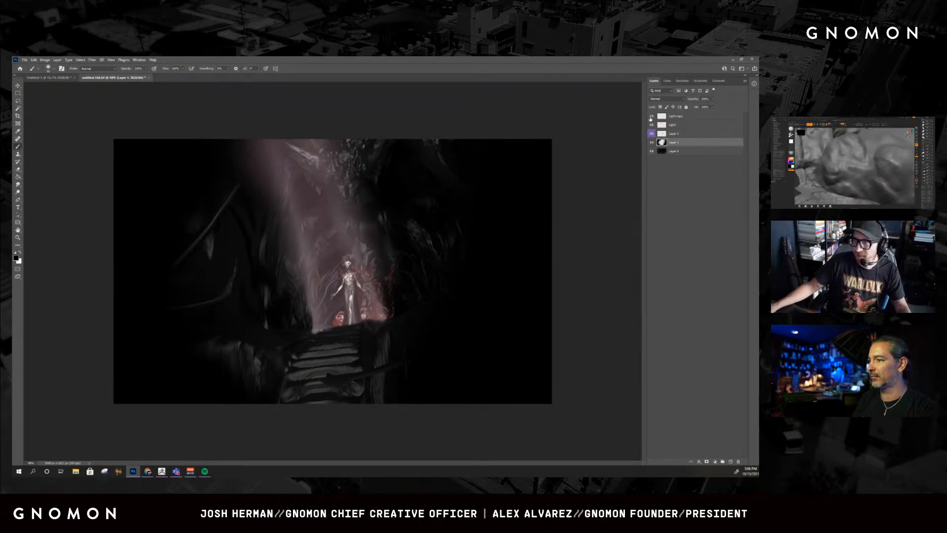
{"action": "left_click", "coordinate": [665, 117]}
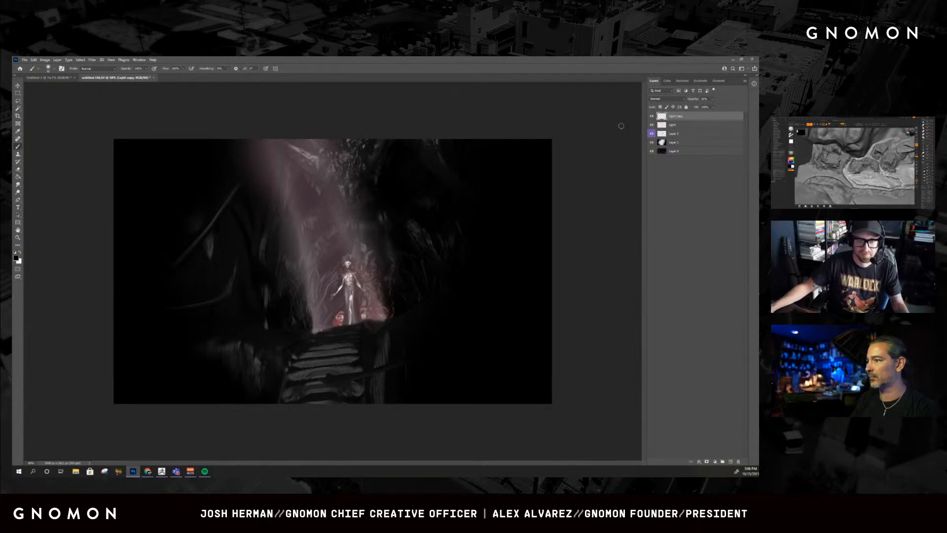
{"action": "left_click", "coordinate": [650, 117]}
{"action": "left_click", "coordinate": [651, 118]}
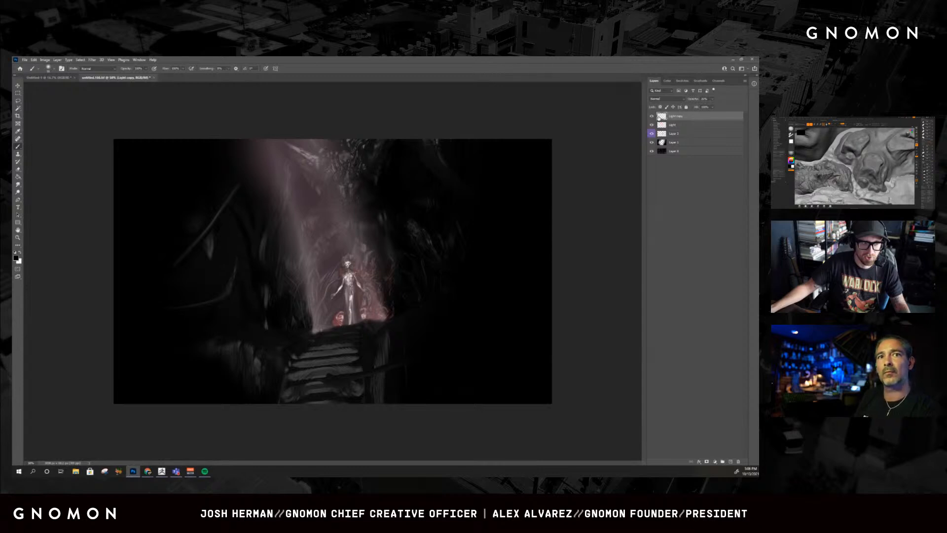
- Try narrowing the top of the beam on the Light layer with the Eraser, and undo the strokes
{"action": "left_click", "coordinate": [662, 125]}
{"action": "key", "text": "e"}
{"action": "left_click_drag", "start_coordinate": [250, 148], "coordinate": [275, 222]}
{"action": "left_click_drag", "start_coordinate": [348, 191], "coordinate": [344, 169]}
{"action": "left_click_drag", "start_coordinate": [321, 124], "coordinate": [326, 152]}
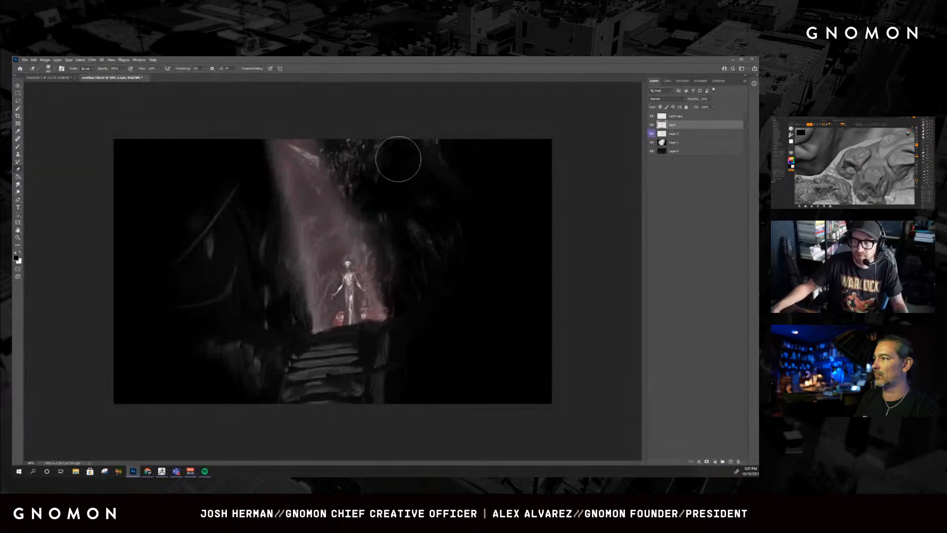
{"action": "key", "text": "ctrl+z"}
{"action": "key", "text": "ctrl+z"}
{"action": "key", "text": "ctrl+z"}
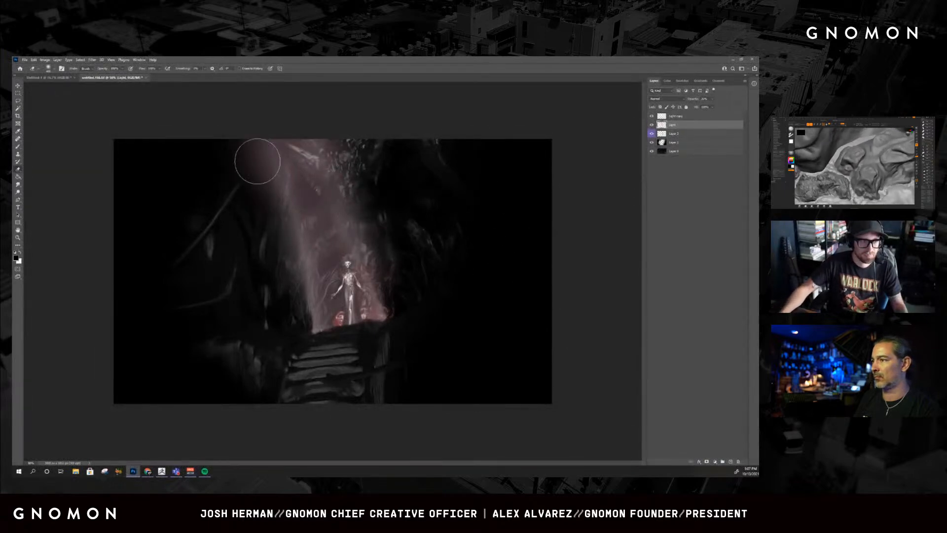
- Hide the Light and Light copy layers and make the Light layer active, dismissing its layer style settings
{"action": "key", "text": "b"}
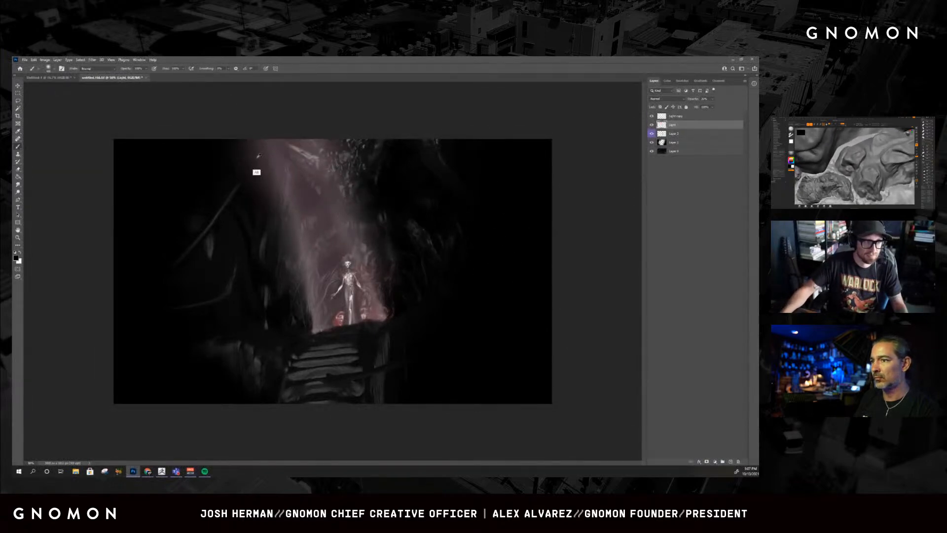
{"action": "left_click", "coordinate": [662, 134]}
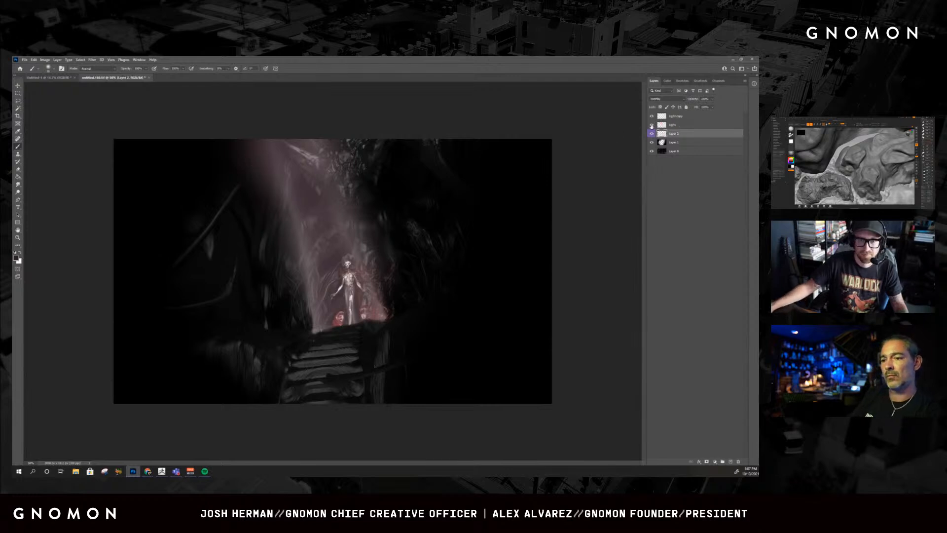
{"action": "left_click_drag", "start_coordinate": [651, 126], "coordinate": [652, 117]}
{"action": "double_click", "coordinate": [662, 125]}
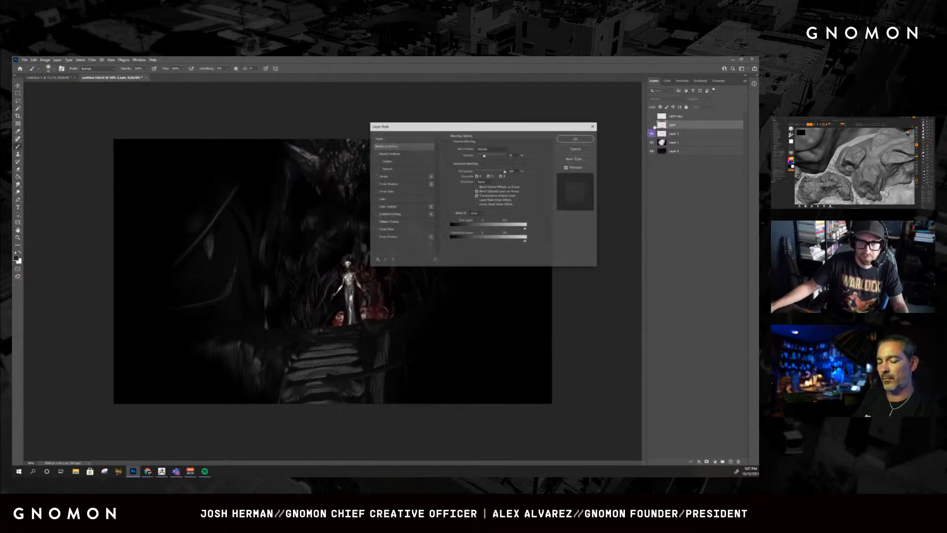
{"action": "left_click", "coordinate": [588, 149]}
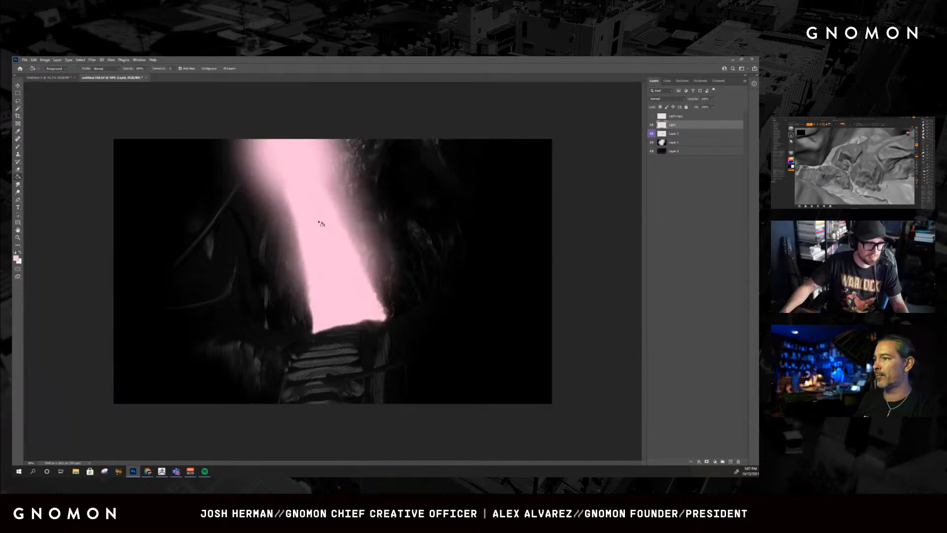
- Raise the Light layer's opacity to 100% with the Light copy hidden, and toggle the pink beam's visibility
{"action": "key", "text": "ctrl+z"}
{"action": "key", "text": "b"}
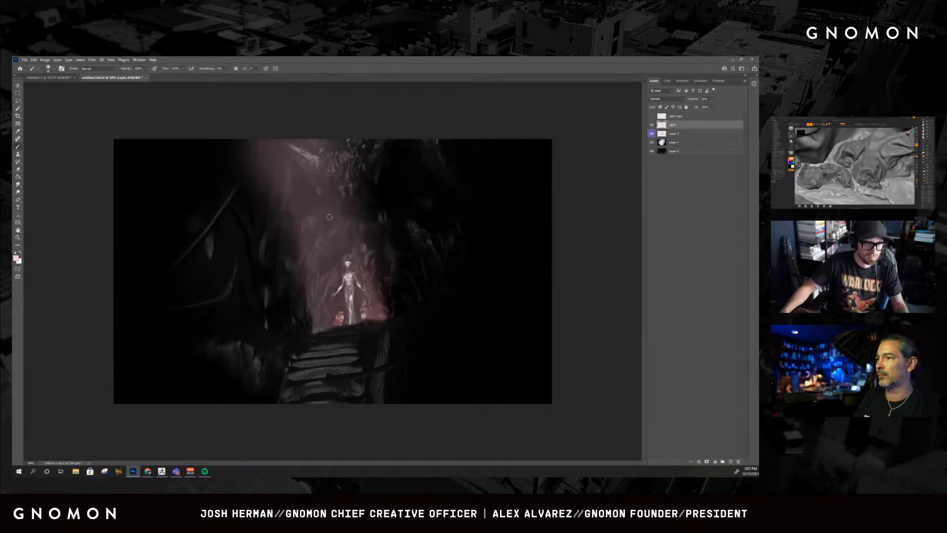
{"action": "left_click_drag", "start_coordinate": [713, 107], "coordinate": [732, 106]}
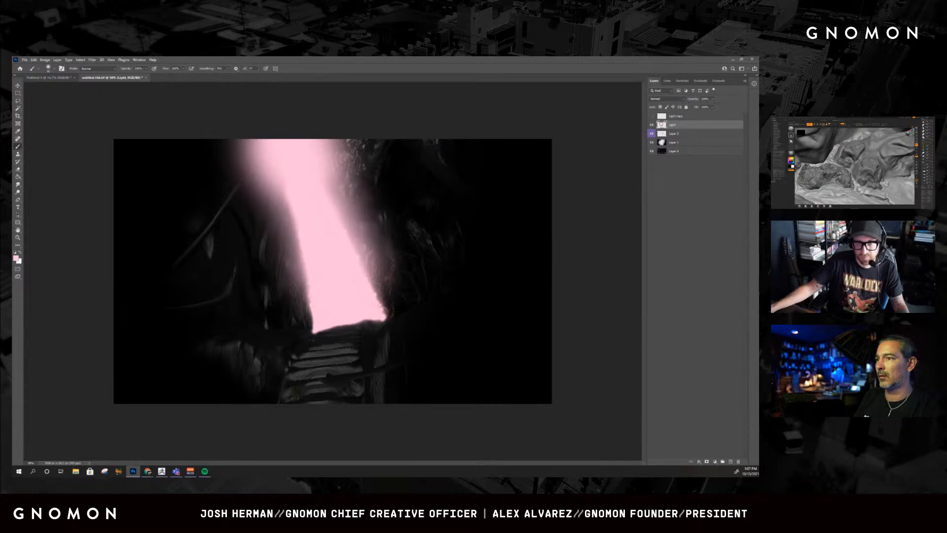
{"action": "left_click", "coordinate": [651, 125]}
{"action": "left_click", "coordinate": [652, 125]}
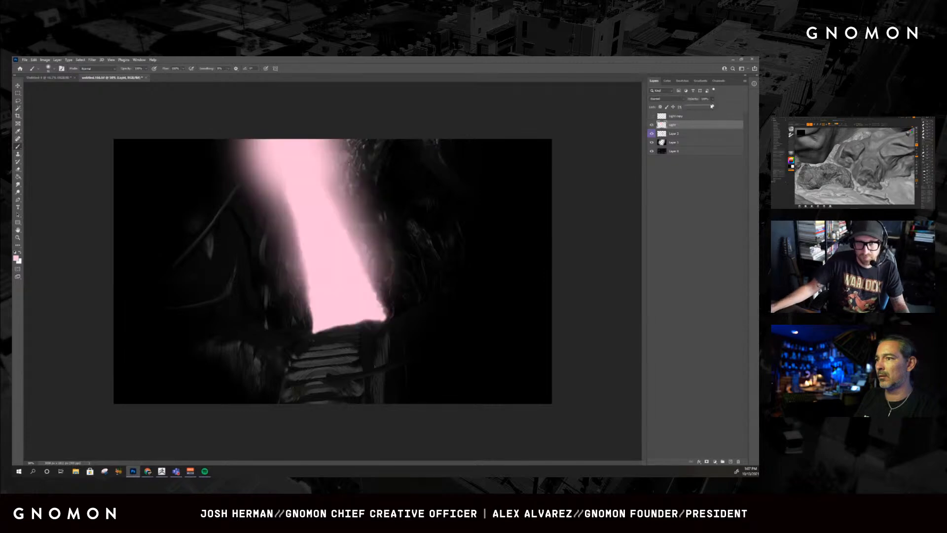
- Lower the Light layer's opacity to a faint translucent beam with the Light copy visible again, and display the brush presets
{"action": "left_click_drag", "start_coordinate": [694, 108], "coordinate": [689, 111]}
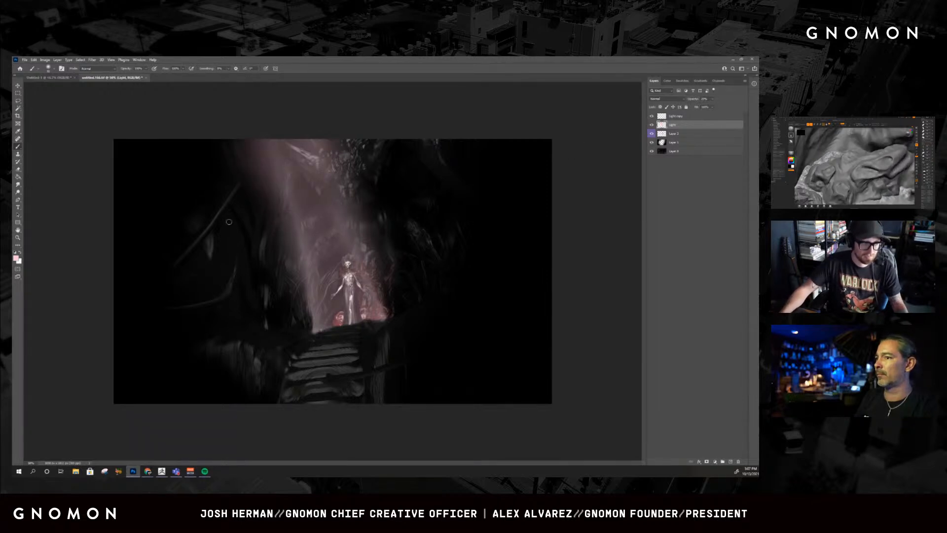
{"action": "key", "text": "F5"}
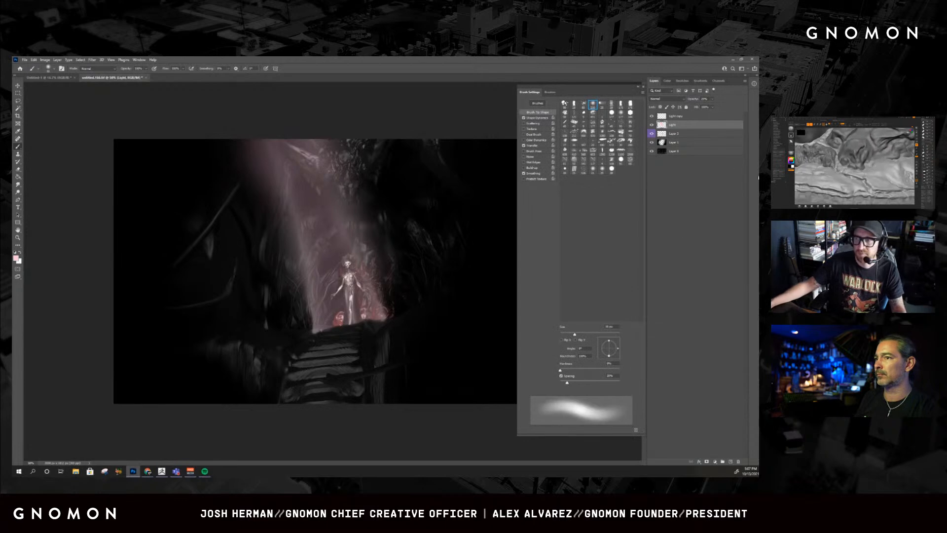
{"action": "left_click", "coordinate": [550, 91]}
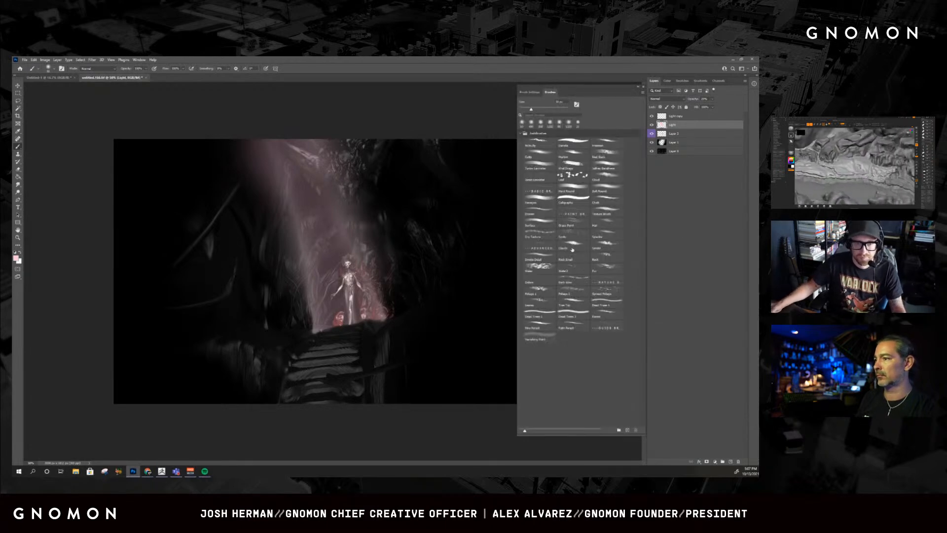
- Try several textured brush presets over the dark rock beside the beam, ending with the Surface brush
{"action": "left_click", "coordinate": [537, 267]}
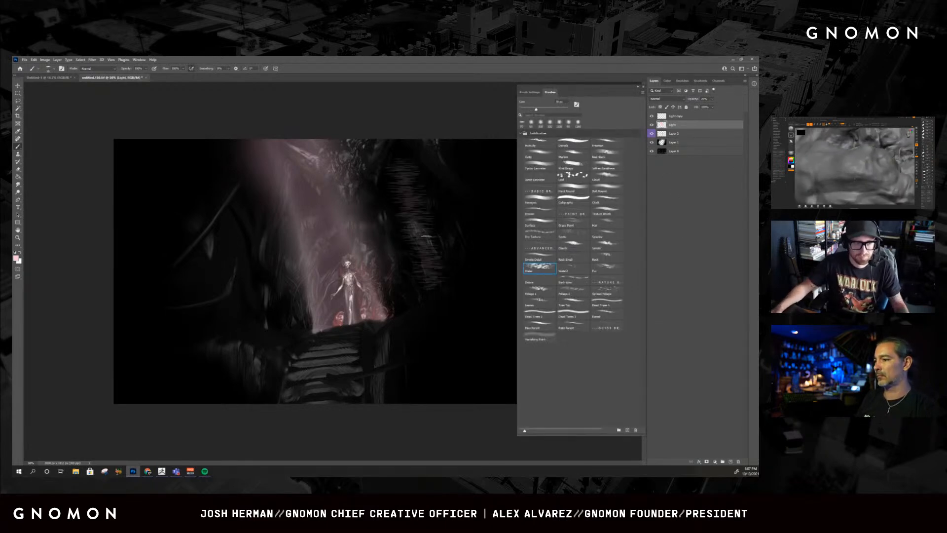
{"action": "left_click", "coordinate": [572, 267]}
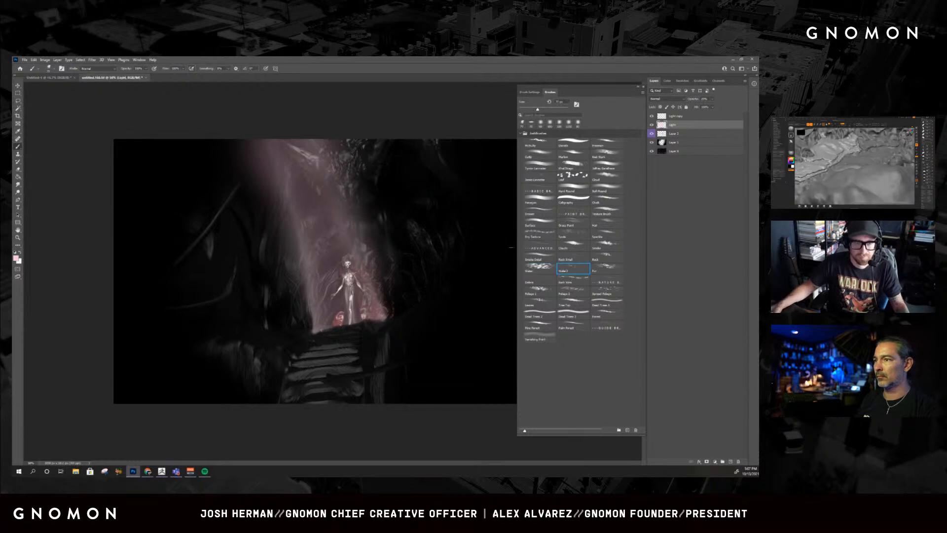
{"action": "left_click", "coordinate": [602, 237]}
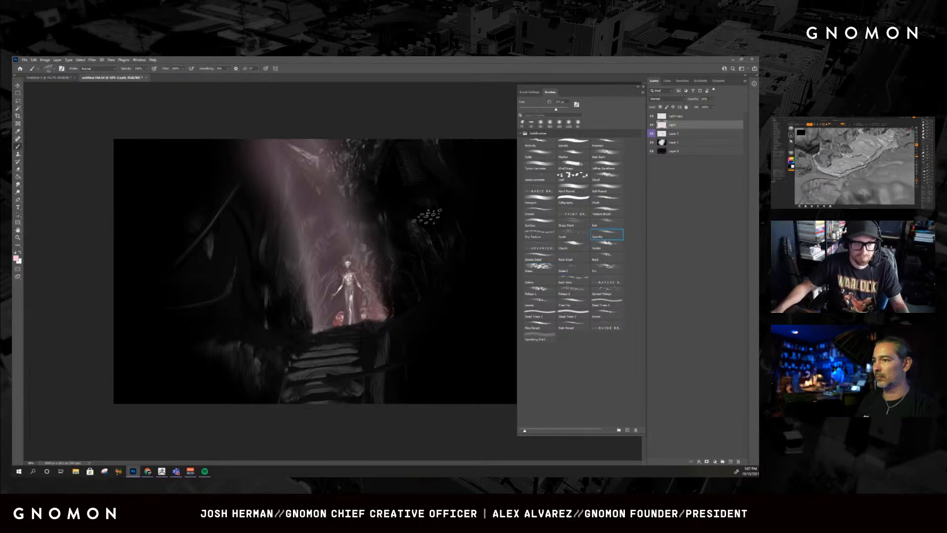
{"action": "left_click", "coordinate": [572, 223]}
{"action": "left_click", "coordinate": [531, 220]}
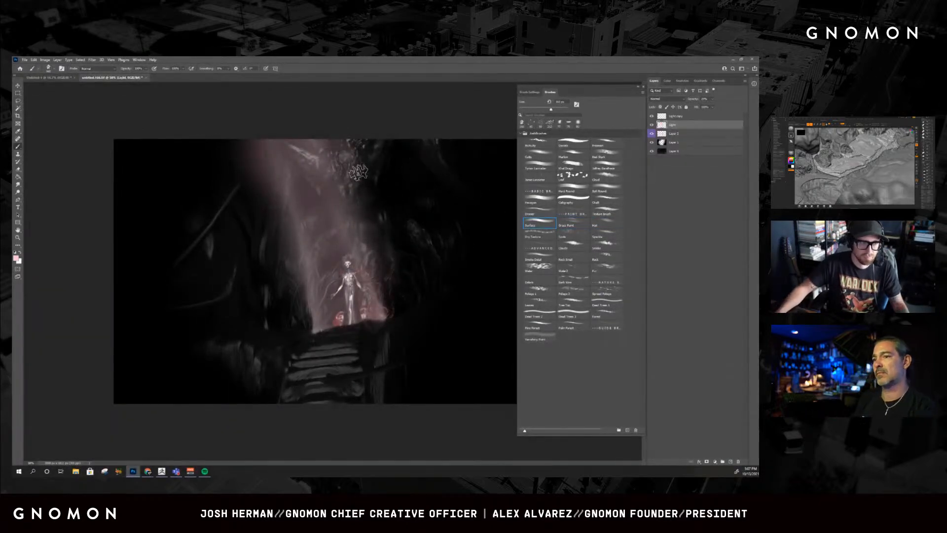
- Try painting texture strokes with the Surface brush on the rock wall right of the beam, and undo the strokes
{"action": "key", "text": "ctrl"}
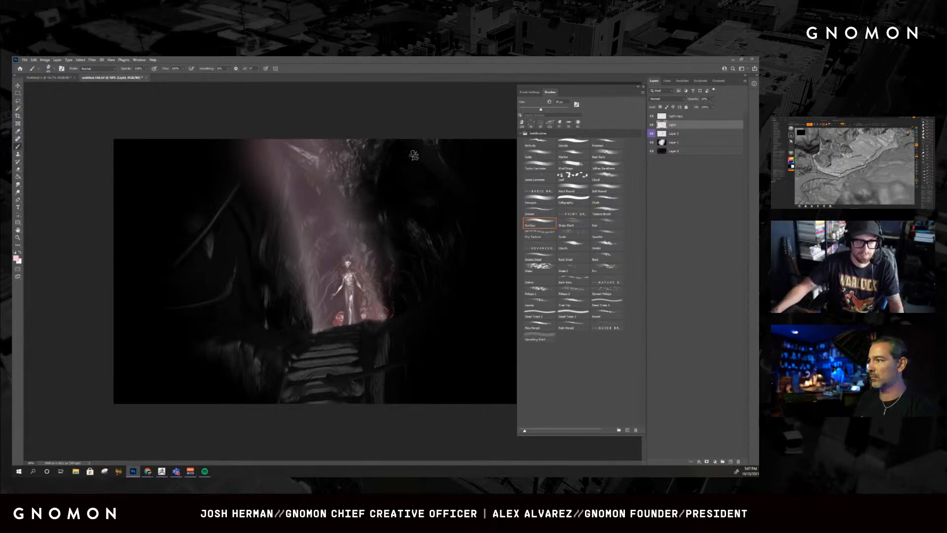
{"action": "left_click_drag", "start_coordinate": [432, 193], "coordinate": [454, 283]}
{"action": "key", "text": "ctrl+z"}
{"action": "mouse_move", "coordinate": [418, 159]}
{"action": "left_mouse_down"}
{"action": "mouse_move", "coordinate": [452, 289]}
{"action": "mouse_move", "coordinate": [434, 178]}
{"action": "mouse_move", "coordinate": [448, 163]}
{"action": "mouse_move", "coordinate": [445, 149]}
{"action": "left_mouse_up"}
{"action": "key", "text": "e"}
{"action": "key", "text": "b"}
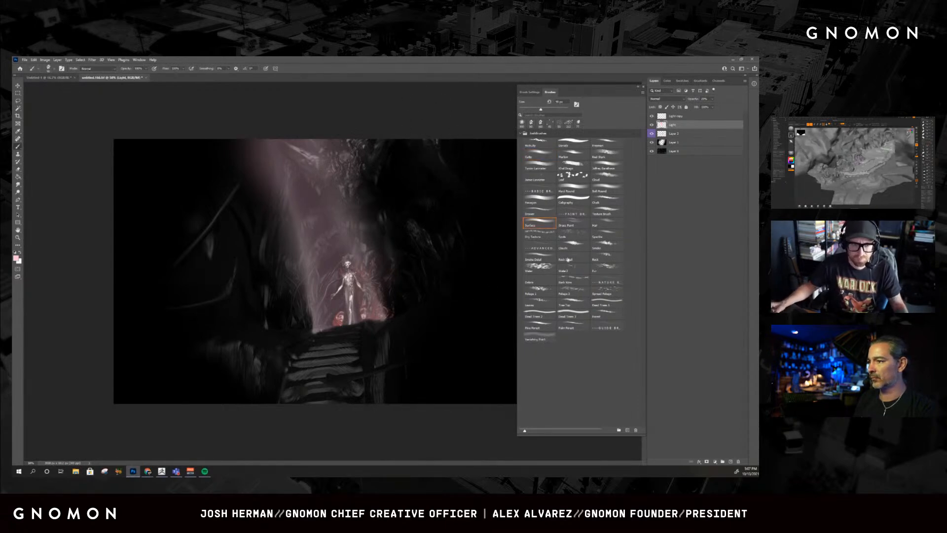
- Choose the Cloud brush, swap back to the pink colour and paint a soft haze left of the beam's top
{"action": "left_click", "coordinate": [607, 203]}
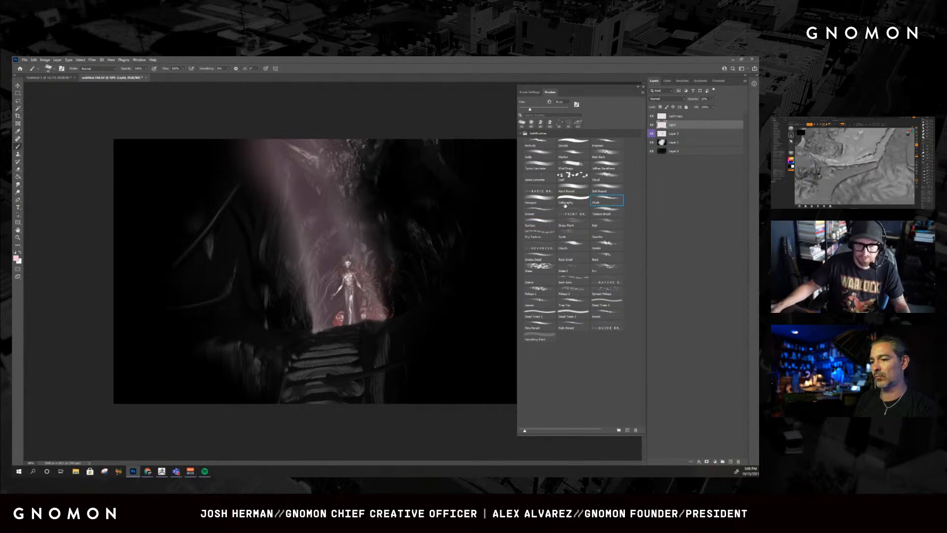
{"action": "left_click", "coordinate": [610, 175]}
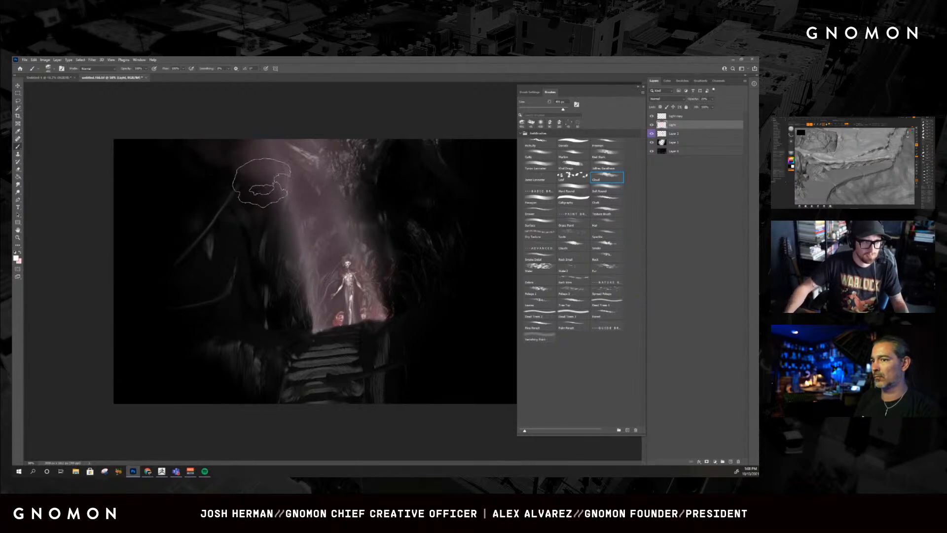
{"action": "left_click_drag", "start_coordinate": [274, 194], "coordinate": [276, 318]}
{"action": "key", "text": "ctrl+z"}
{"action": "key", "text": "x"}
{"action": "left_click_drag", "start_coordinate": [239, 150], "coordinate": [186, 148]}
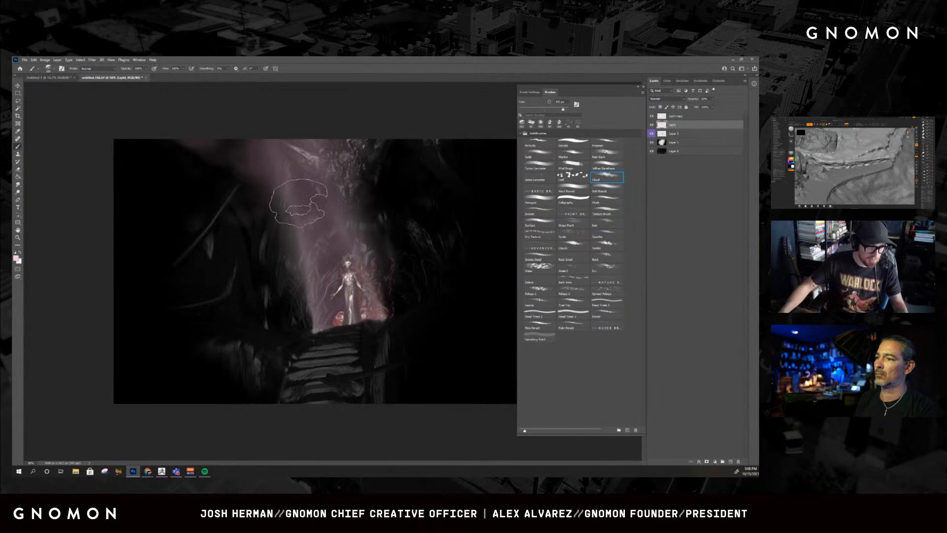
- Try an Eraser stroke along the upper-left edge of the beam, and undo it
{"action": "key", "text": "bracketleft"}
{"action": "key", "text": "bracketleft"}
{"action": "key", "text": "bracketleft"}
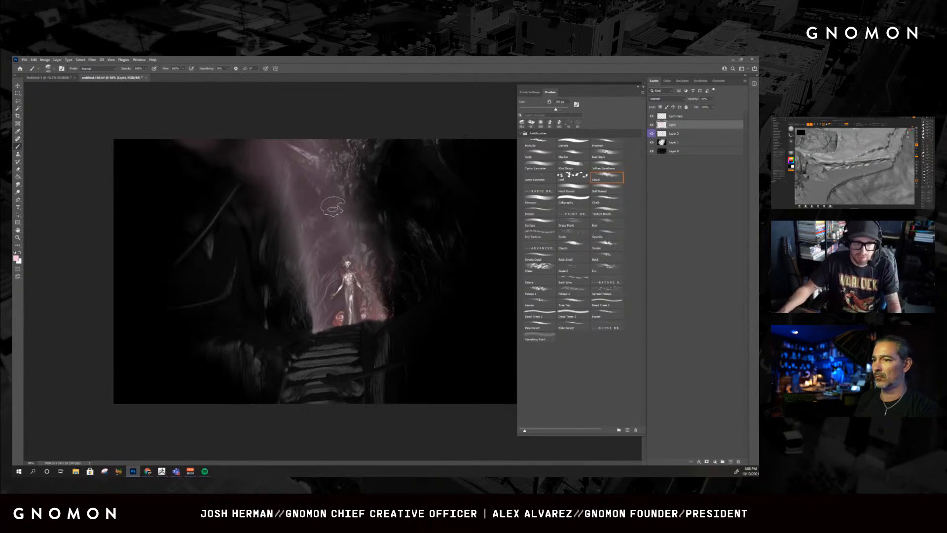
{"action": "key", "text": "e"}
{"action": "key", "text": "b"}
{"action": "key", "text": "e"}
{"action": "left_click_drag", "start_coordinate": [268, 184], "coordinate": [256, 192]}
{"action": "key", "text": "ctrl+z"}
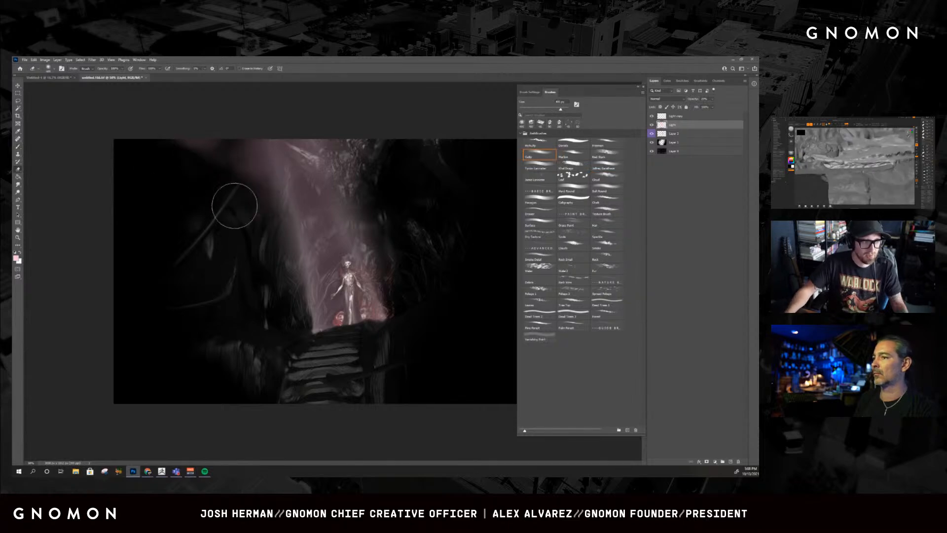
- Try fading the haze left of the beam's top with a much larger Eraser, undoing each dab
{"action": "key", "text": "bracketright"}
{"action": "key", "text": "bracketright"}
{"action": "key", "text": "bracketright"}
{"action": "key", "text": "bracketright"}
{"action": "key", "text": "bracketright"}
{"action": "key", "text": "bracketright"}
{"action": "key", "text": "bracketright"}
{"action": "key", "text": "bracketright"}
{"action": "key", "text": "bracketright"}
{"action": "key", "text": "bracketright"}
{"action": "key", "text": "bracketright"}
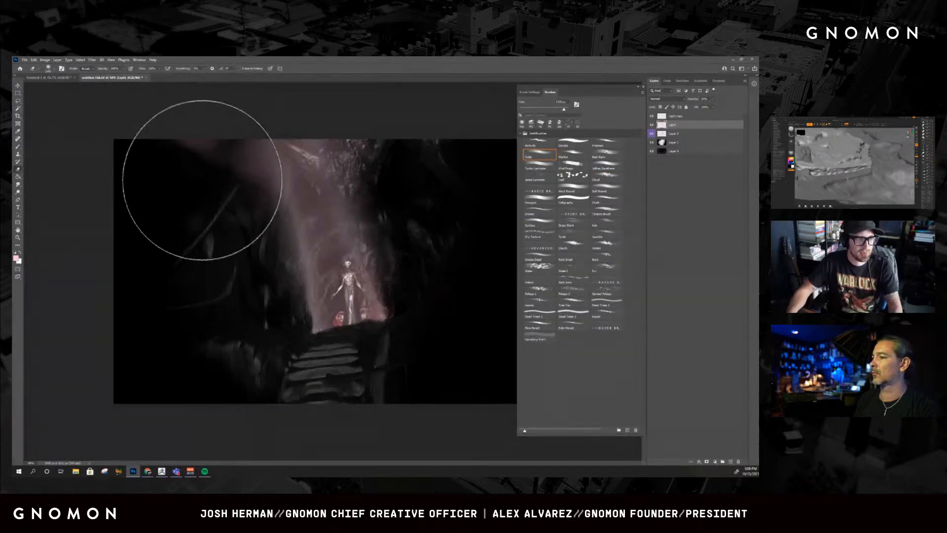
{"action": "key", "text": "ctrl+z"}
{"action": "left_click", "coordinate": [200, 187]}
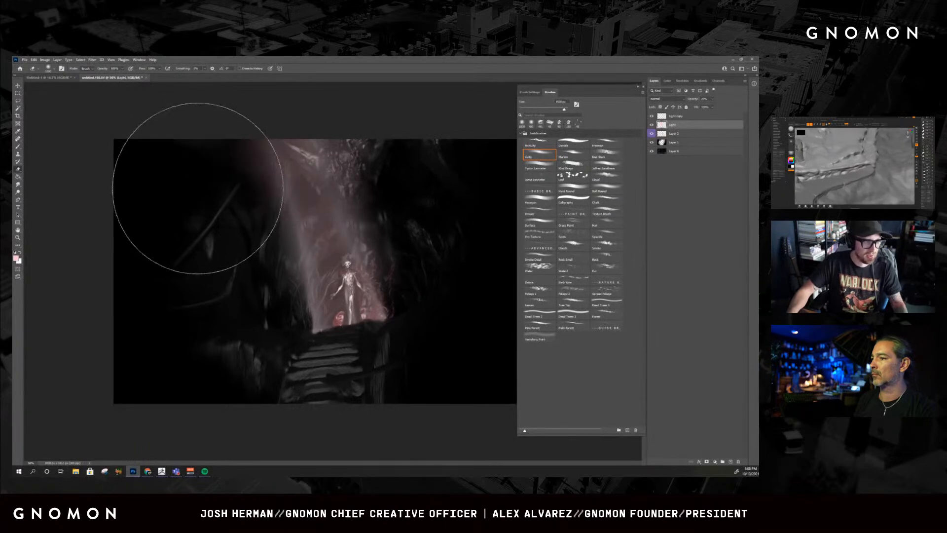
{"action": "key", "text": "ctrl+z"}
{"action": "left_click", "coordinate": [191, 200]}
{"action": "key", "text": "ctrl+z"}
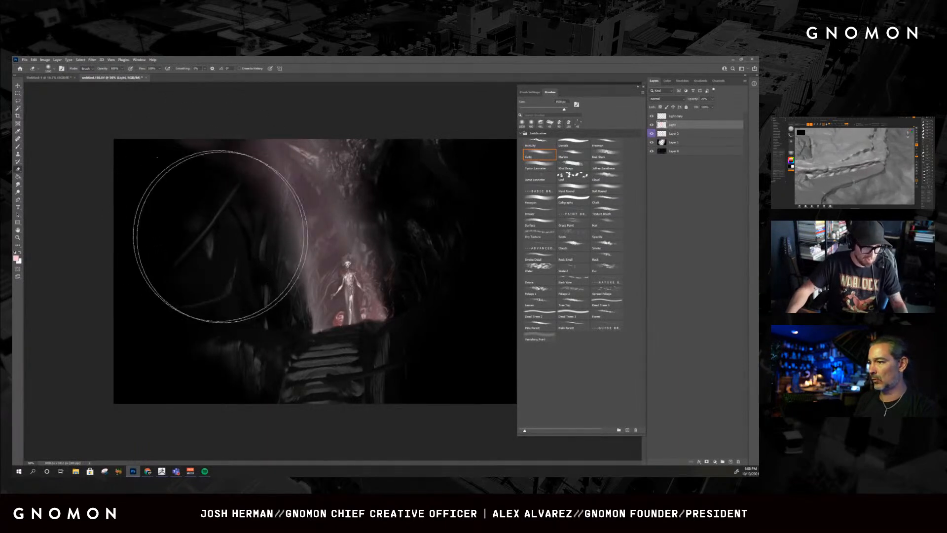
- Try painting haze up the right side of the beam with an enlarged Cloud brush, and undo the last change
{"action": "key", "text": "b"}
{"action": "key", "text": "bracketright"}
{"action": "key", "text": "bracketright"}
{"action": "key", "text": "bracketright"}
{"action": "key", "text": "bracketright"}
{"action": "key", "text": "bracketright"}
{"action": "key", "text": "bracketright"}
{"action": "key", "text": "bracketright"}
{"action": "key", "text": "bracketright"}
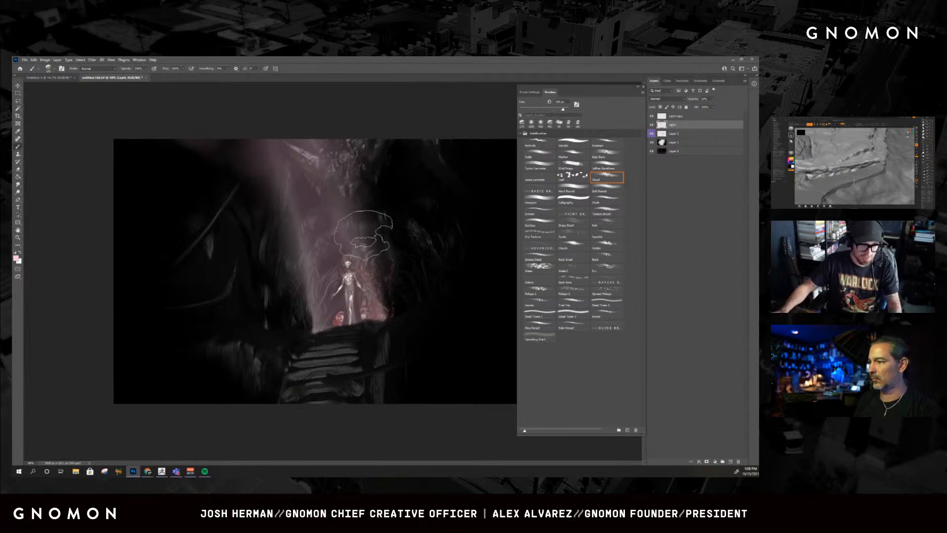
{"action": "left_click_drag", "start_coordinate": [363, 242], "coordinate": [342, 131]}
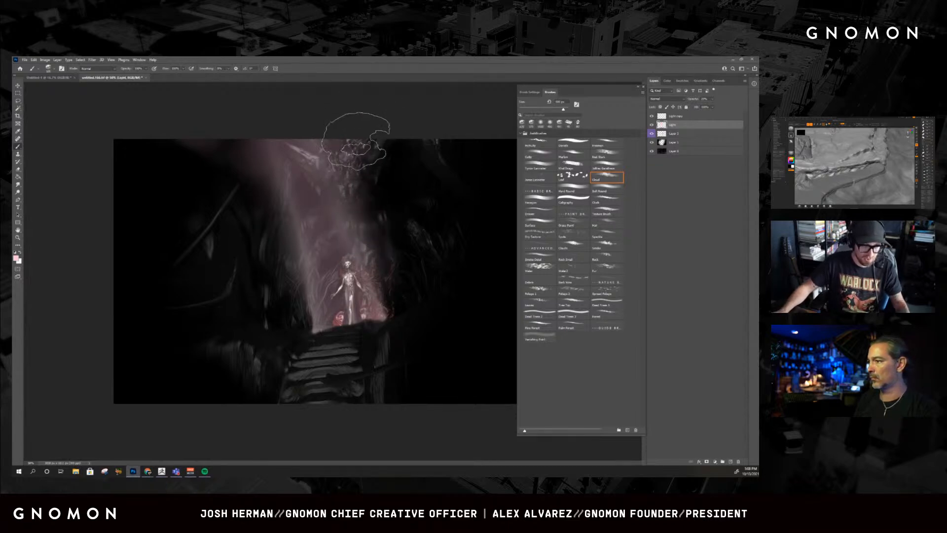
{"action": "key", "text": "e"}
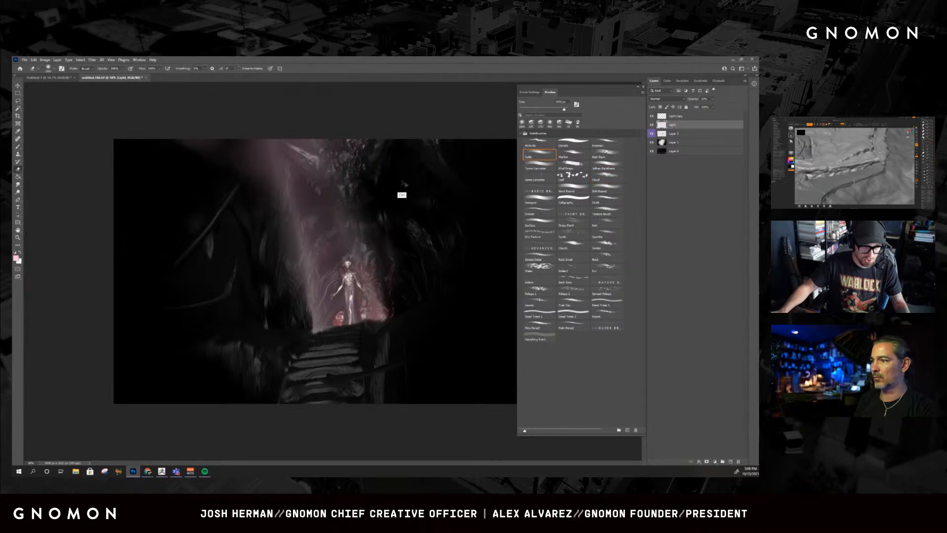
{"action": "key", "text": "ctrl+z"}
- Reduce the Eraser size, check the Light copy layer's contribution and shift the floating brush panel slightly
{"action": "key", "text": "bracketleft"}
{"action": "key", "text": "bracketleft"}
{"action": "key", "text": "bracketleft"}
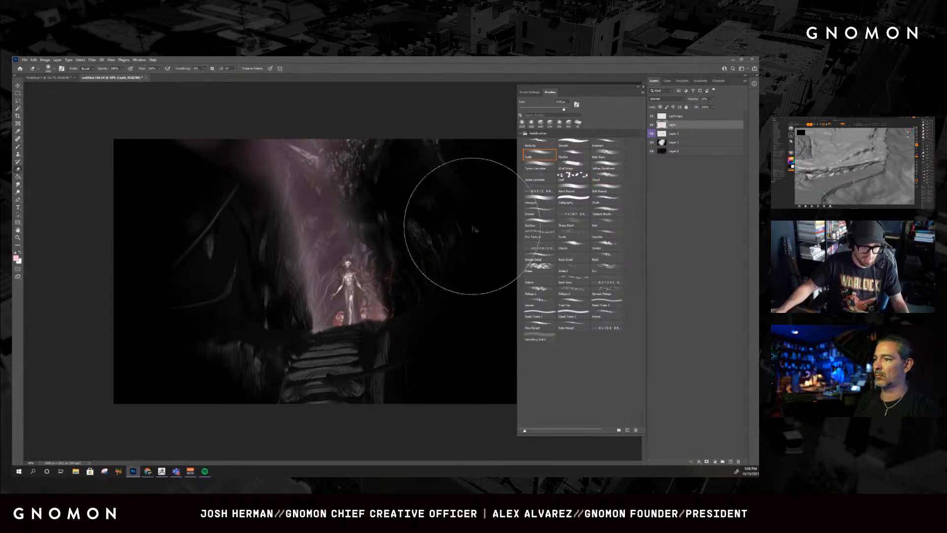
{"action": "key", "text": "b"}
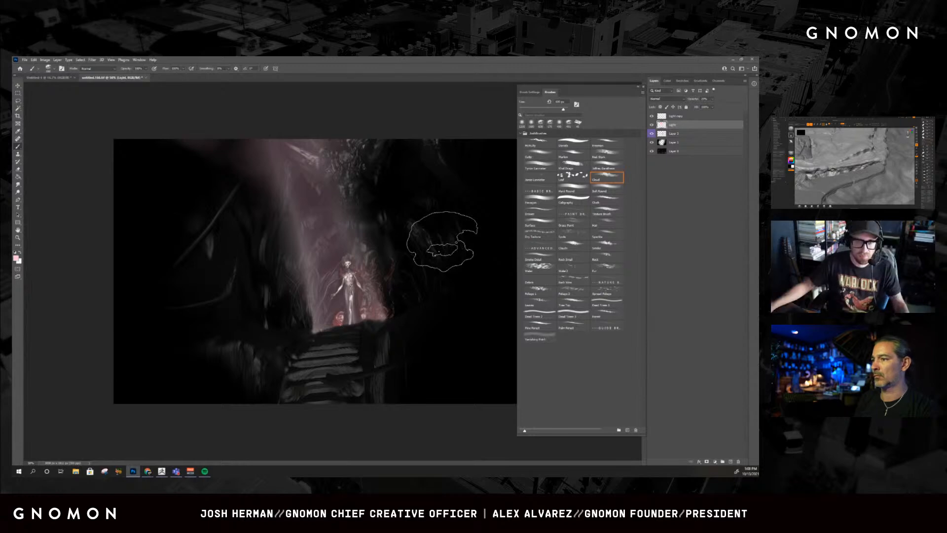
{"action": "mouse_move", "coordinate": [651, 116]}
{"action": "left_mouse_down"}
{"action": "mouse_move", "coordinate": [651, 133]}
{"action": "mouse_move", "coordinate": [651, 117]}
{"action": "left_mouse_up"}
{"action": "left_click_drag", "start_coordinate": [619, 89], "coordinate": [613, 89]}
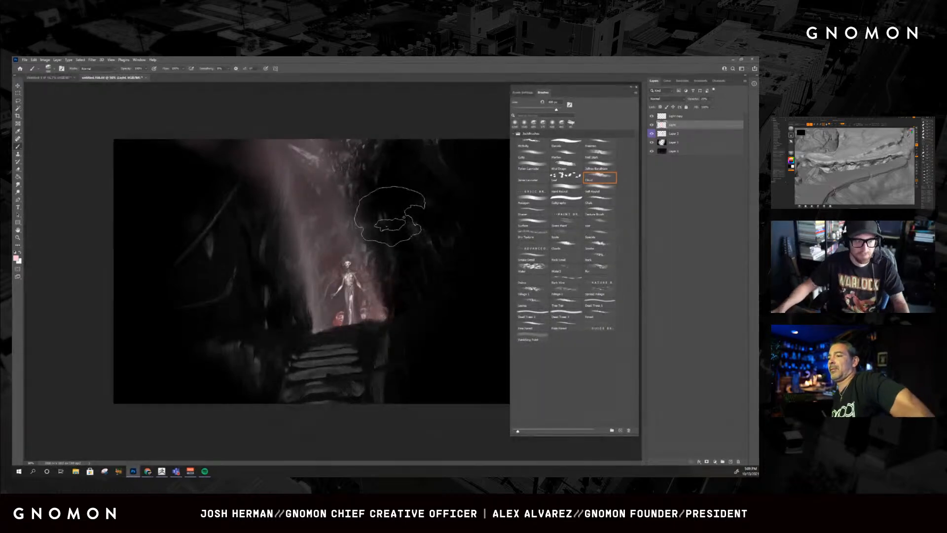
- Fade the haze left of the beam's top with the Eraser, and return to the Cloud brush
{"action": "key", "text": "e"}
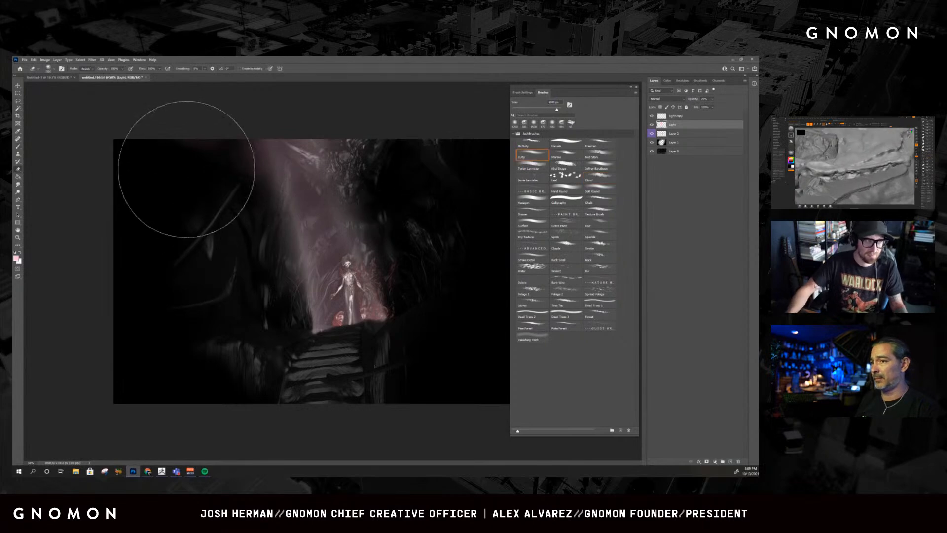
{"action": "key", "text": "b"}
{"action": "left_click", "coordinate": [600, 177]}
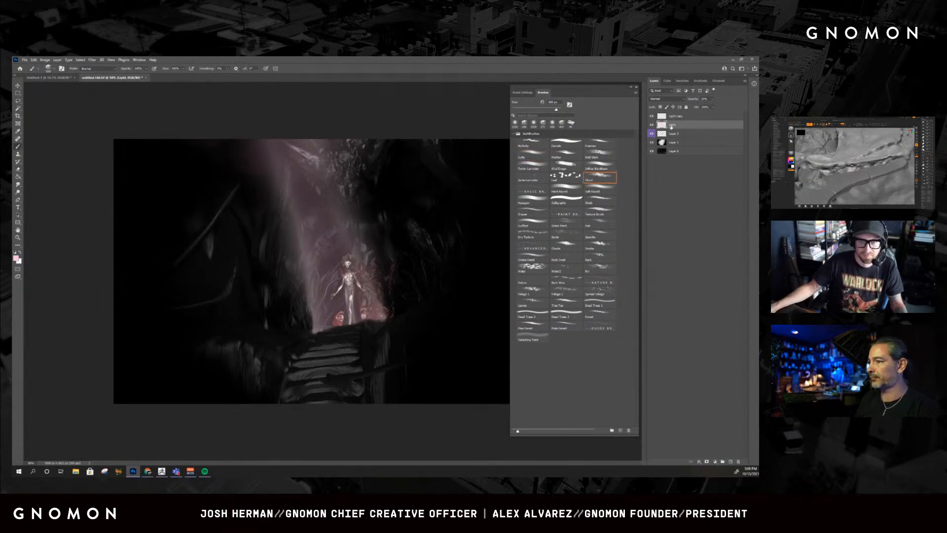
- Try moving the Light and Light copy layers together to reposition the beam over the figure, and undo the move
{"action": "left_click", "coordinate": [677, 116], "text": "shift"}
{"action": "left_click", "coordinate": [661, 133], "text": "shift"}
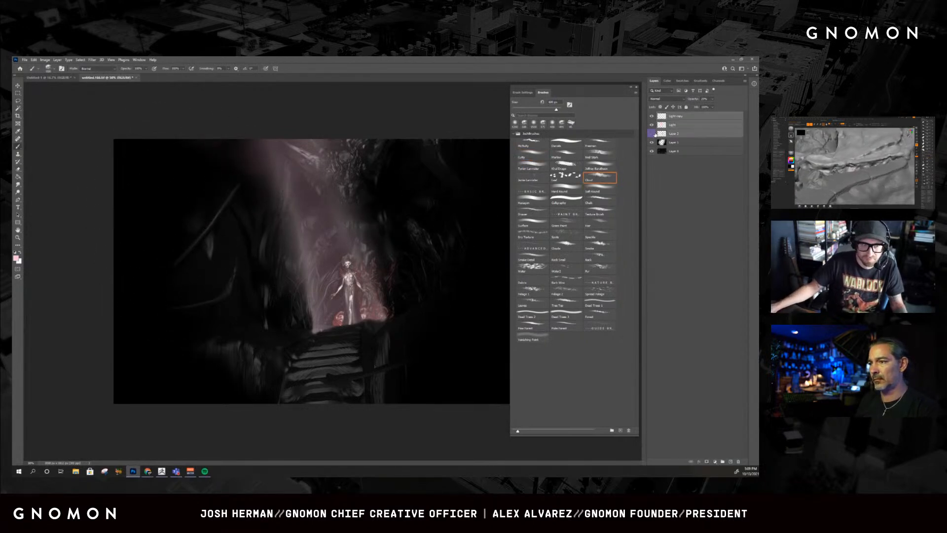
{"action": "left_click", "coordinate": [681, 134]}
{"action": "left_click", "coordinate": [683, 125]}
{"action": "left_click", "coordinate": [682, 116], "text": "shift"}
{"action": "key", "text": "v"}
{"action": "left_click_drag", "start_coordinate": [367, 229], "coordinate": [374, 262]}
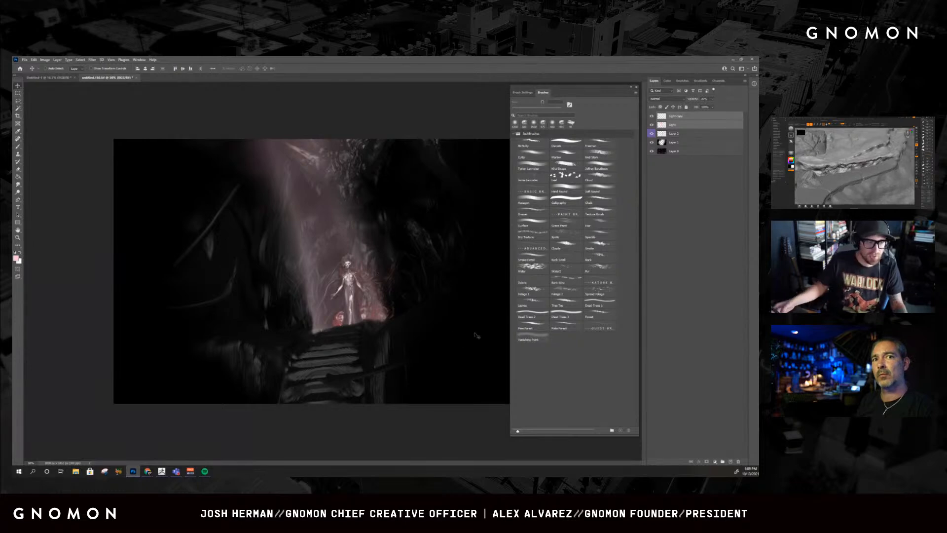
{"action": "mouse_move", "coordinate": [403, 326]}
{"action": "left_mouse_down"}
{"action": "mouse_move", "coordinate": [406, 347]}
{"action": "mouse_move", "coordinate": [421, 332]}
{"action": "left_mouse_up"}
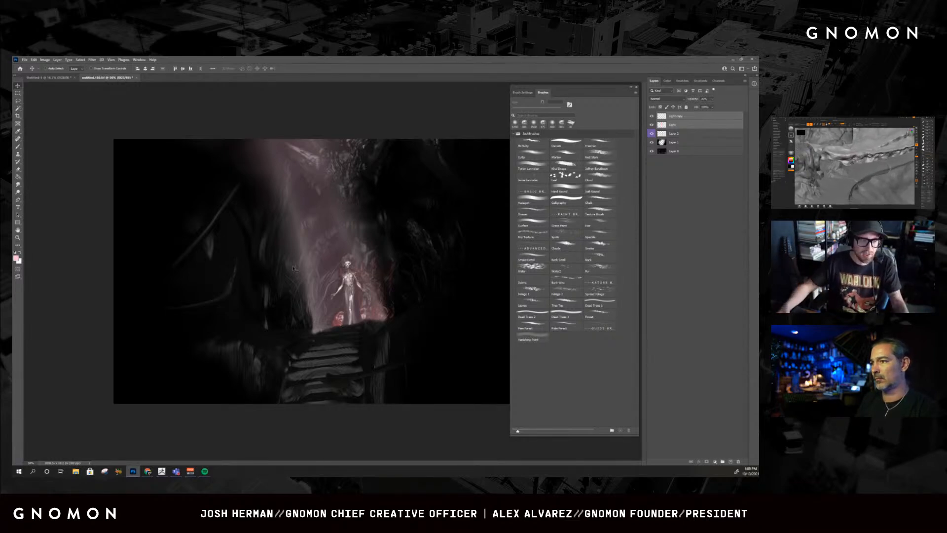
{"action": "left_click_drag", "start_coordinate": [355, 288], "coordinate": [365, 276]}
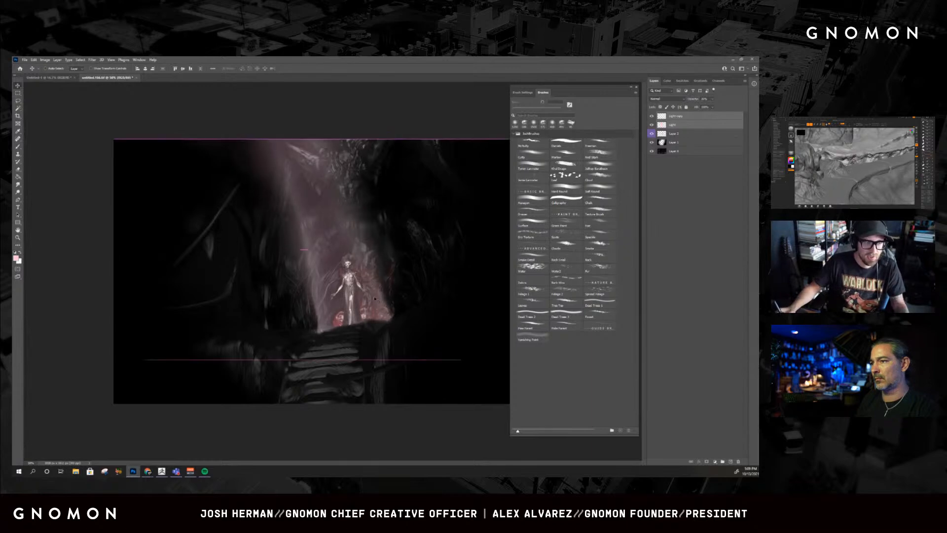
{"action": "key", "text": "ctrl+z"}
{"action": "key", "text": "ctrl+shift+z"}
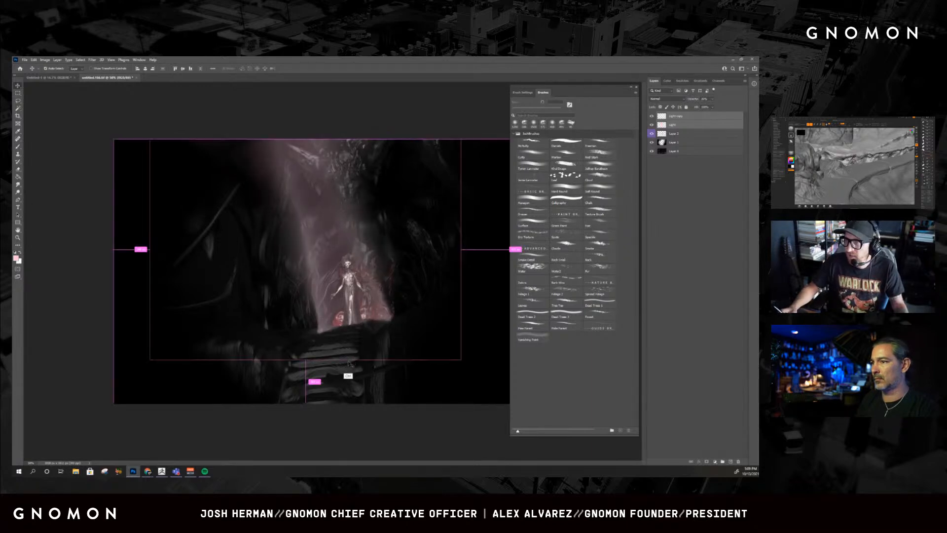
{"action": "key", "text": "ctrl+z"}
- Hide the Light copy layer and make only the Light layer active for erasing
{"action": "key", "text": "b"}
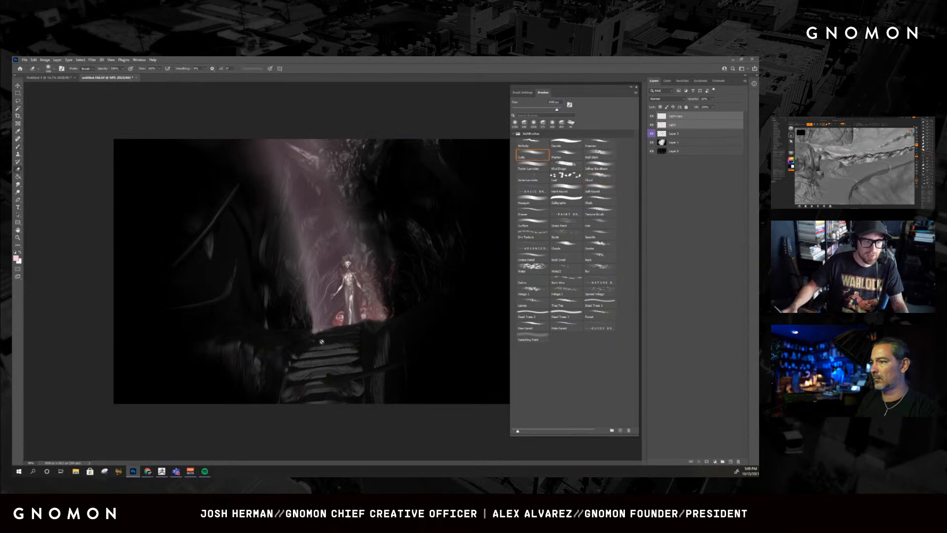
{"action": "left_click_drag", "start_coordinate": [652, 124], "coordinate": [652, 116]}
{"action": "left_click", "coordinate": [652, 125]}
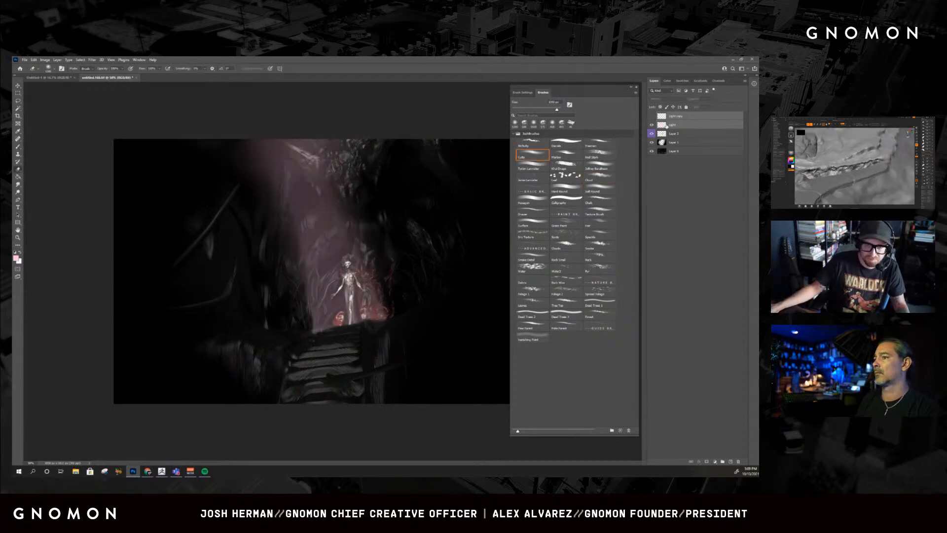
{"action": "left_click", "coordinate": [673, 124]}
- Trim the Light layer's beam along its base at the top of the stairs with a much smaller Eraser
{"action": "key", "text": "bracketleft"}
{"action": "key", "text": "bracketleft"}
{"action": "key", "text": "bracketleft"}
{"action": "key", "text": "bracketleft"}
{"action": "key", "text": "bracketleft"}
{"action": "key", "text": "bracketleft"}
{"action": "key", "text": "bracketleft"}
{"action": "key", "text": "bracketleft"}
{"action": "key", "text": "bracketleft"}
{"action": "key", "text": "bracketleft"}
{"action": "key", "text": "bracketleft"}
{"action": "key", "text": "bracketleft"}
{"action": "key", "text": "bracketleft"}
{"action": "key", "text": "bracketleft"}
{"action": "key", "text": "bracketleft"}
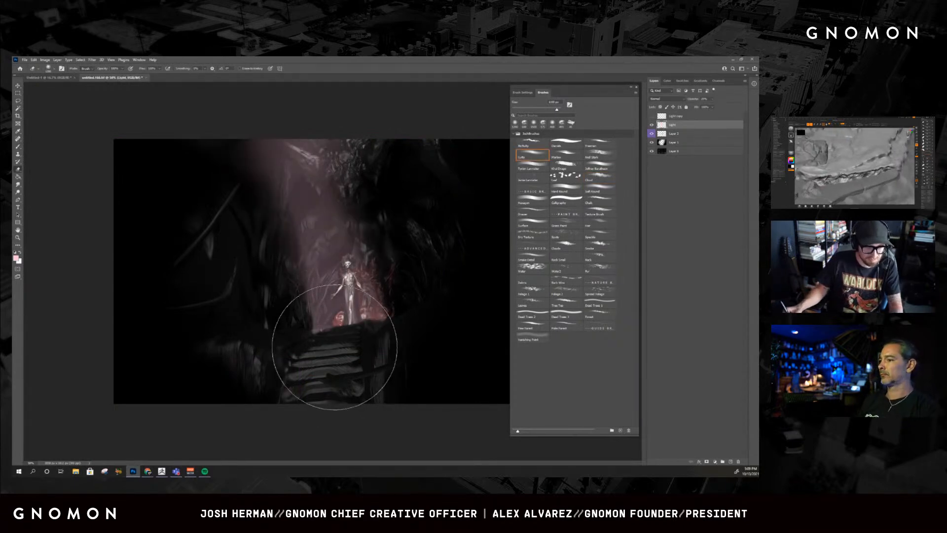
{"action": "key", "text": "bracketleft"}
{"action": "key", "text": "bracketleft"}
{"action": "key", "text": "bracketleft"}
{"action": "key", "text": "bracketleft"}
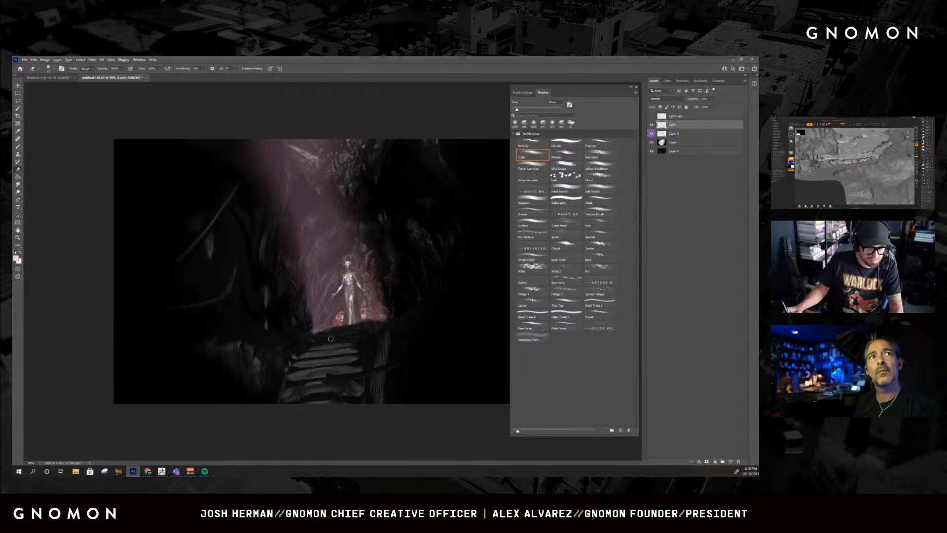
- Soften the Light layer's beam around its edges and base with a larger Eraser, and show the Light copy layer as the active layer
{"action": "key", "text": "bracketright"}
{"action": "key", "text": "bracketright"}
{"action": "key", "text": "bracketright"}
{"action": "key", "text": "bracketright"}
{"action": "key", "text": "bracketright"}
{"action": "key", "text": "bracketright"}
{"action": "key", "text": "bracketright"}
{"action": "key", "text": "bracketright"}
{"action": "key", "text": "bracketright"}
{"action": "key", "text": "bracketright"}
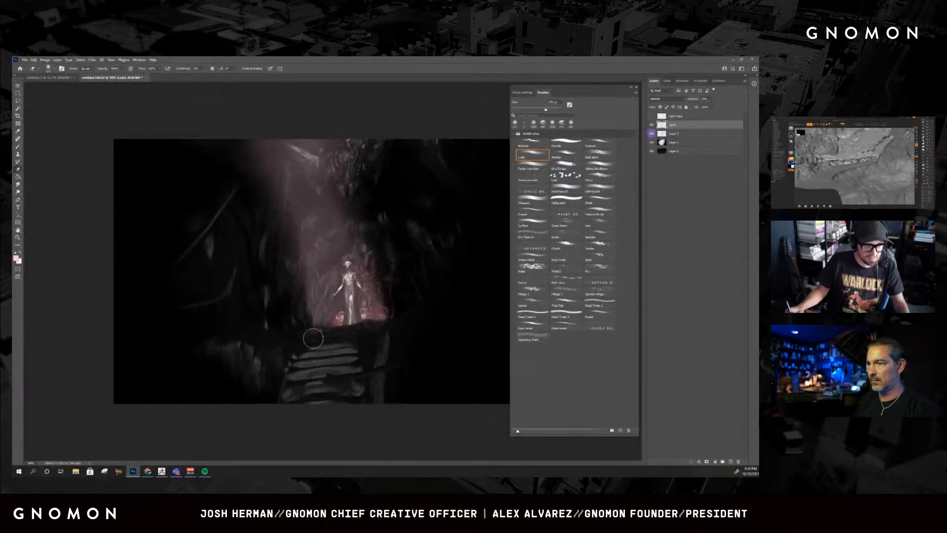
{"action": "left_click", "coordinate": [652, 117]}
{"action": "left_click", "coordinate": [662, 119]}
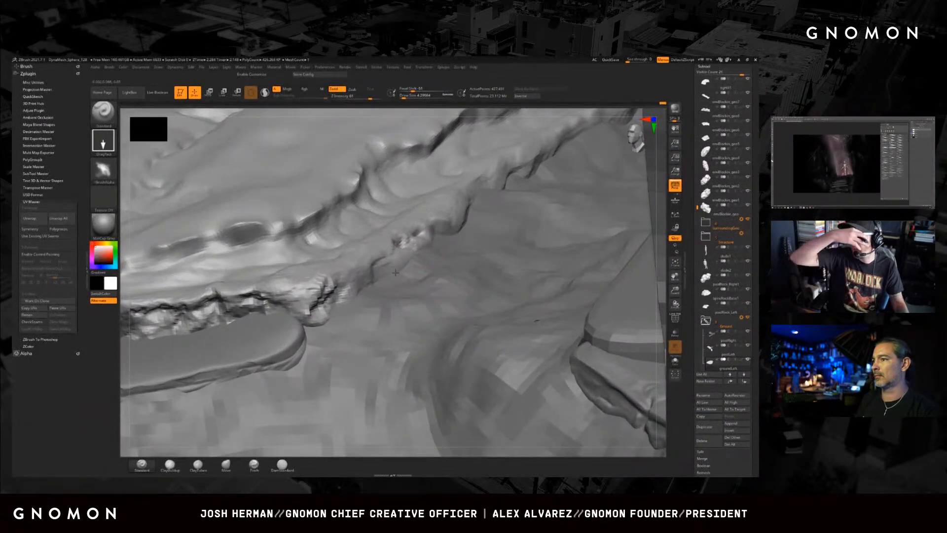
- Switch to ZBrush and examine the stepped rock ledges beside the stream bed from several angles and distances
{"action": "right_click_drag", "start_coordinate": [444, 251], "coordinate": [419, 293], "text": "alt"}
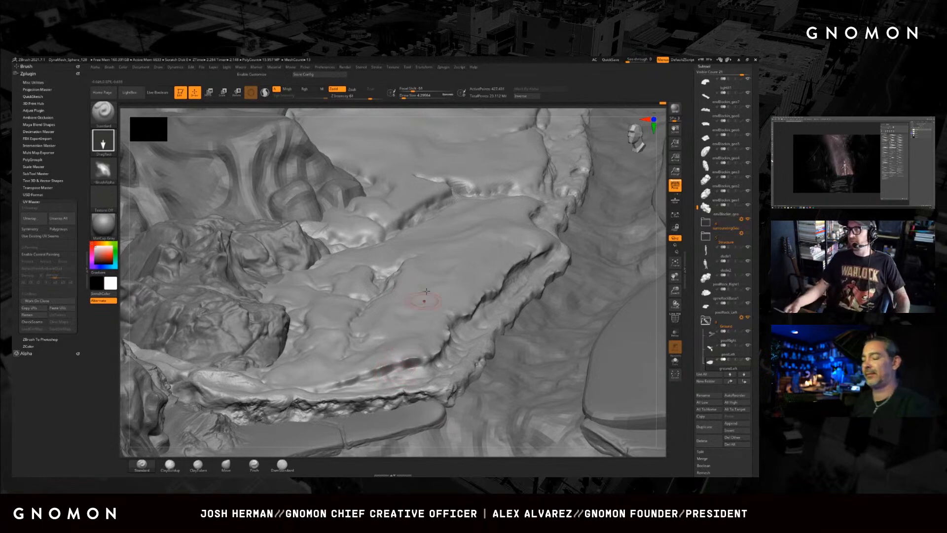
{"action": "mouse_move", "coordinate": [426, 318]}
{"action": "right_mouse_down"}
{"action": "mouse_move", "coordinate": [439, 277]}
{"action": "mouse_move", "coordinate": [413, 322]}
{"action": "right_mouse_up"}
{"action": "right_click_drag", "start_coordinate": [461, 282], "coordinate": [418, 326]}
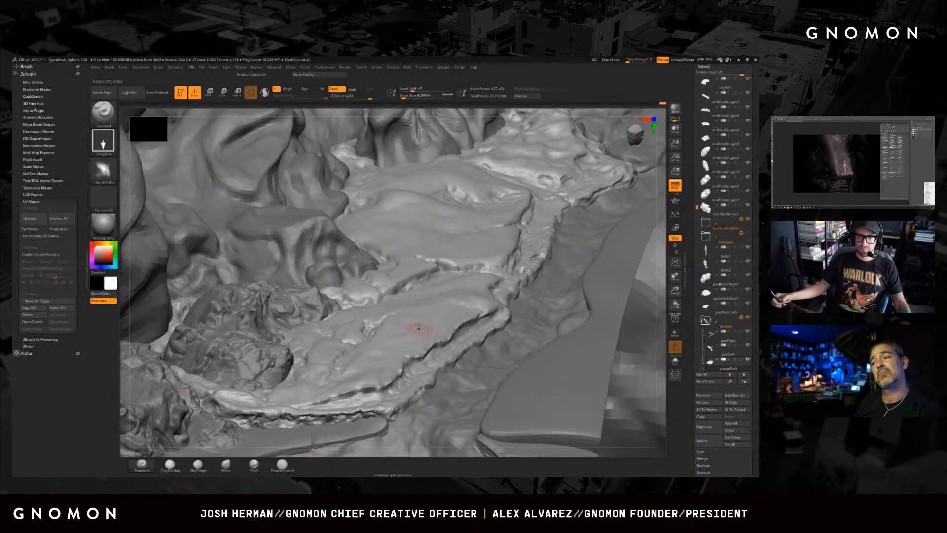
{"action": "right_click_drag", "start_coordinate": [380, 370], "coordinate": [486, 339], "text": "ctrl"}
{"action": "right_click_drag", "start_coordinate": [474, 302], "coordinate": [487, 324]}
{"action": "right_click_drag", "start_coordinate": [495, 279], "coordinate": [383, 340], "text": "alt"}
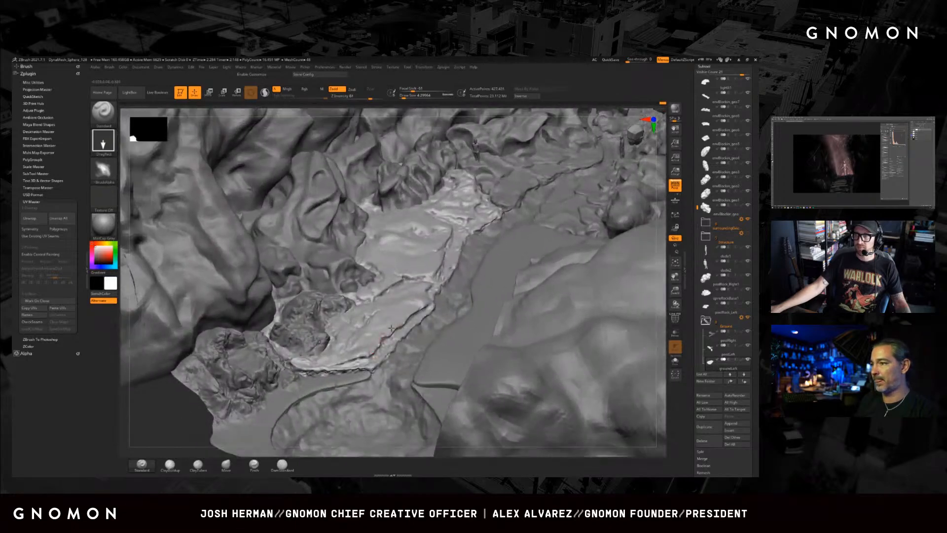
{"action": "right_click_drag", "start_coordinate": [409, 303], "coordinate": [426, 273], "text": "ctrl"}
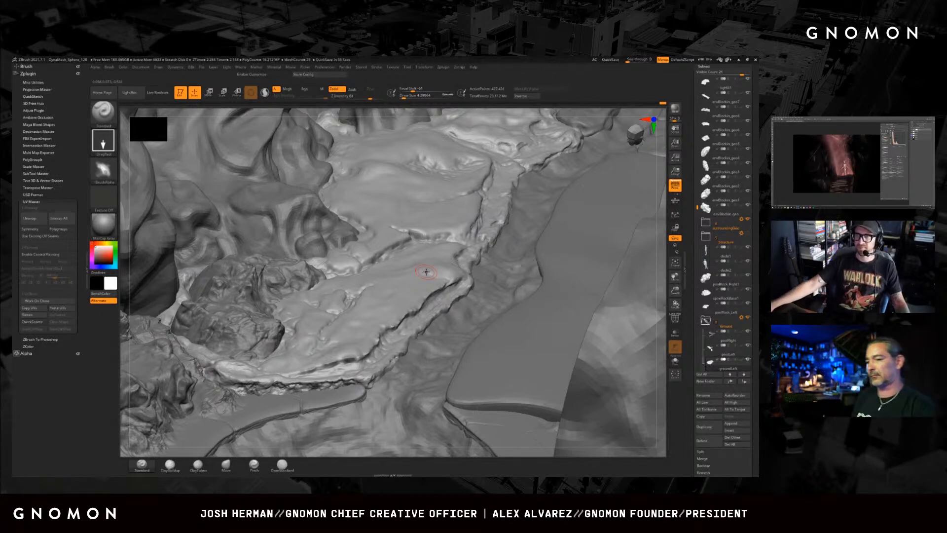
{"action": "right_click_drag", "start_coordinate": [348, 340], "coordinate": [352, 350], "text": "ctrl"}
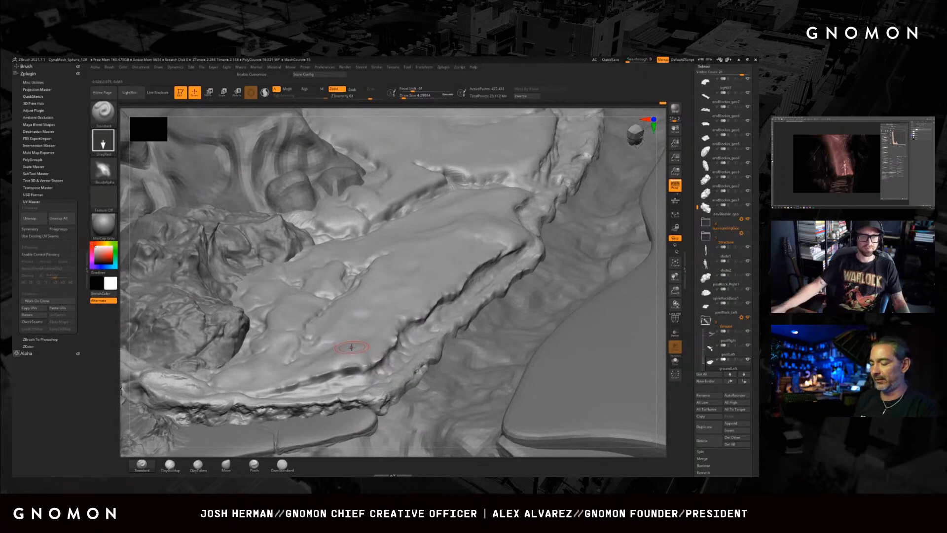
- Reduce the brush size and sculpt finer detail along the front rock ledge's crevice and edge
{"action": "right_click", "coordinate": [401, 353]}
{"action": "left_click_drag", "start_coordinate": [401, 355], "coordinate": [383, 340]}
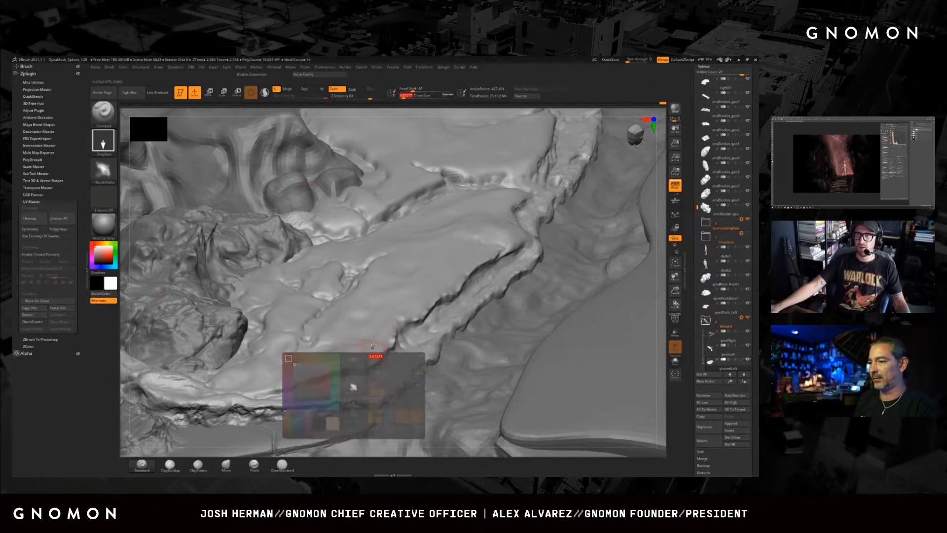
{"action": "right_click_drag", "start_coordinate": [361, 345], "coordinate": [395, 294], "text": "alt"}
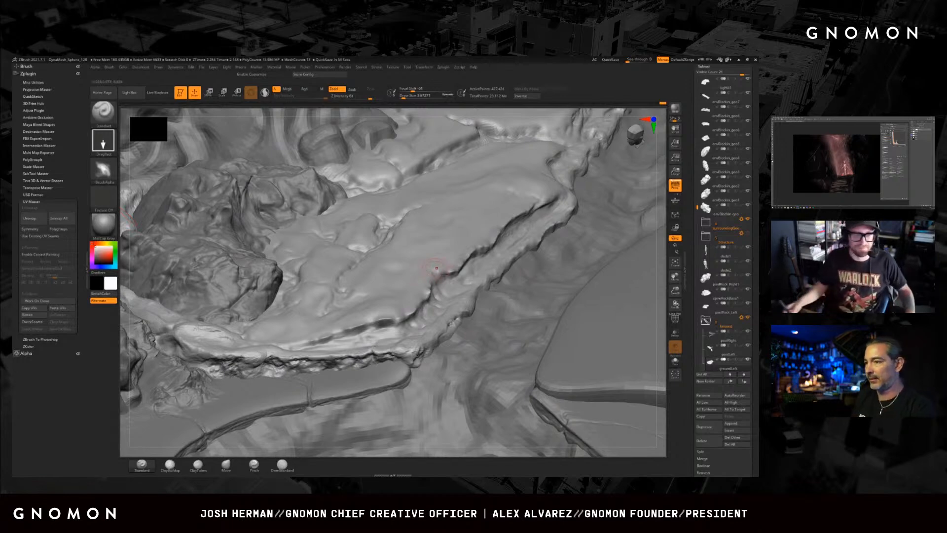
{"action": "mouse_move", "coordinate": [402, 290]}
{"action": "right_mouse_down", "text": "alt"}
{"action": "mouse_move", "coordinate": [469, 254]}
{"action": "mouse_move", "coordinate": [405, 296]}
{"action": "right_mouse_up", "text": "alt"}
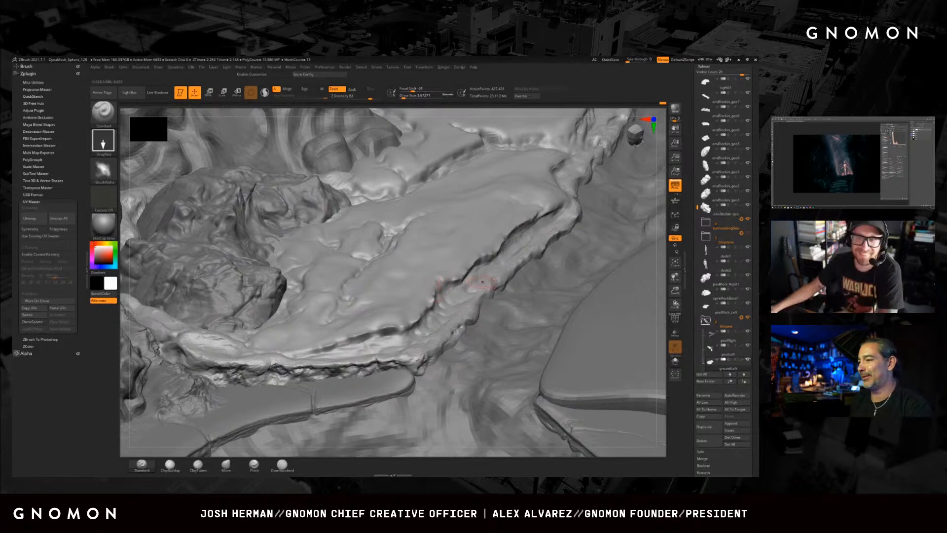
- Enlarge the brush and refine the front ledge's outer rim above the stream bed
{"action": "mouse_move", "coordinate": [385, 277]}
{"action": "right_mouse_down", "text": "alt"}
{"action": "mouse_move", "coordinate": [408, 307]}
{"action": "mouse_move", "coordinate": [443, 258]}
{"action": "mouse_move", "coordinate": [450, 283]}
{"action": "mouse_move", "coordinate": [387, 288]}
{"action": "mouse_move", "coordinate": [370, 304]}
{"action": "mouse_move", "coordinate": [427, 303]}
{"action": "mouse_move", "coordinate": [440, 255]}
{"action": "right_mouse_up", "text": "alt"}
{"action": "right_click", "coordinate": [450, 284]}
{"action": "right_click_drag", "start_coordinate": [437, 289], "coordinate": [441, 280]}
{"action": "key", "text": "s"}
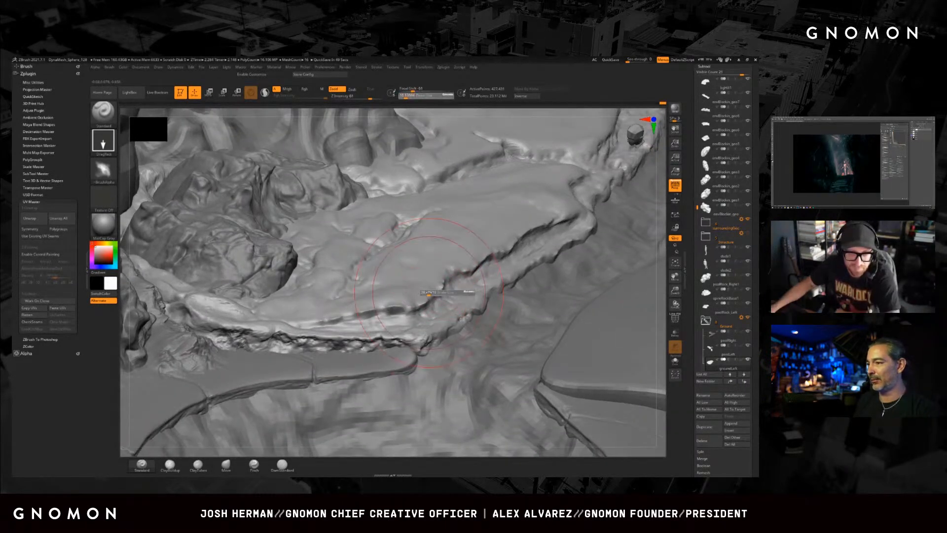
{"action": "right_click_drag", "start_coordinate": [437, 287], "coordinate": [453, 251], "text": "alt"}
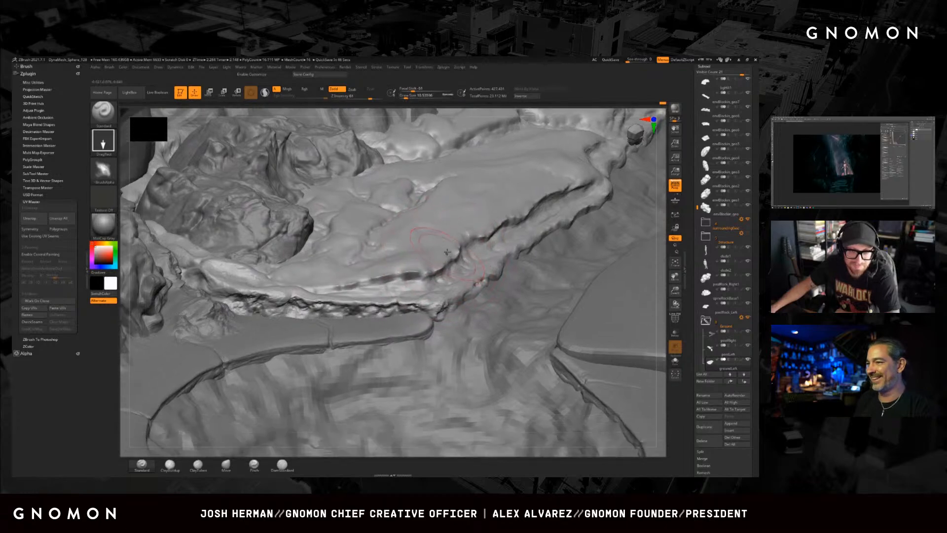
- Adjust the brush size and sculpt raised relief into the front ledge's top beside the boulders
{"action": "right_click_drag", "start_coordinate": [336, 305], "coordinate": [429, 283], "text": "alt"}
{"action": "right_click_drag", "start_coordinate": [397, 347], "coordinate": [431, 311]}
{"action": "key", "text": "s"}
{"action": "left_click_drag", "start_coordinate": [405, 294], "coordinate": [408, 279]}
{"action": "key", "text": "s"}
{"action": "right_click_drag", "start_coordinate": [499, 227], "coordinate": [405, 300], "text": "alt"}
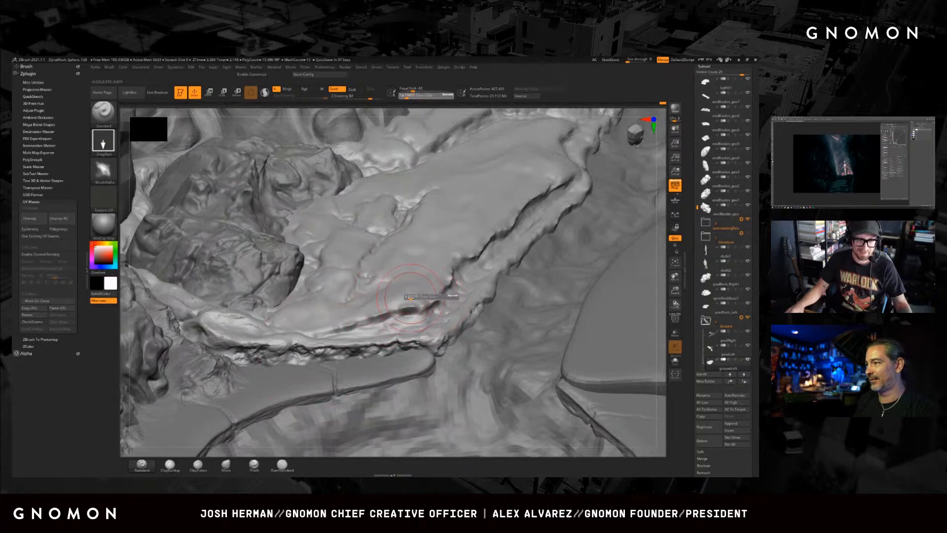
- Readjust the brush size and add broader surface variation across the front and middle rock ledges
{"action": "right_click_drag", "start_coordinate": [431, 264], "coordinate": [370, 367], "text": "alt"}
{"action": "mouse_move", "coordinate": [469, 258]}
{"action": "right_mouse_down", "text": "alt"}
{"action": "mouse_move", "coordinate": [371, 378]}
{"action": "mouse_move", "coordinate": [417, 289]}
{"action": "mouse_move", "coordinate": [403, 322]}
{"action": "right_mouse_up", "text": "alt"}
{"action": "key", "text": "space"}
{"action": "left_click_drag", "start_coordinate": [401, 324], "coordinate": [403, 315]}
{"action": "key", "text": "s"}
{"action": "mouse_move", "coordinate": [403, 314]}
{"action": "right_mouse_down", "text": "alt"}
{"action": "mouse_move", "coordinate": [417, 290]}
{"action": "mouse_move", "coordinate": [413, 299]}
{"action": "right_mouse_up", "text": "alt"}
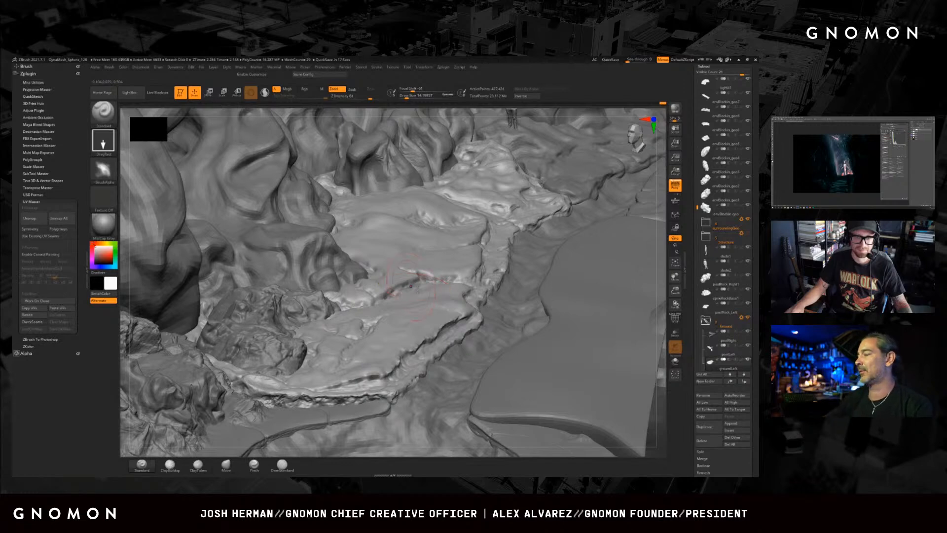
- Save the tool over the existing env_024 ZTL file, confirming the replacement
{"action": "left_click_drag", "start_coordinate": [700, 64], "coordinate": [700, 170]}
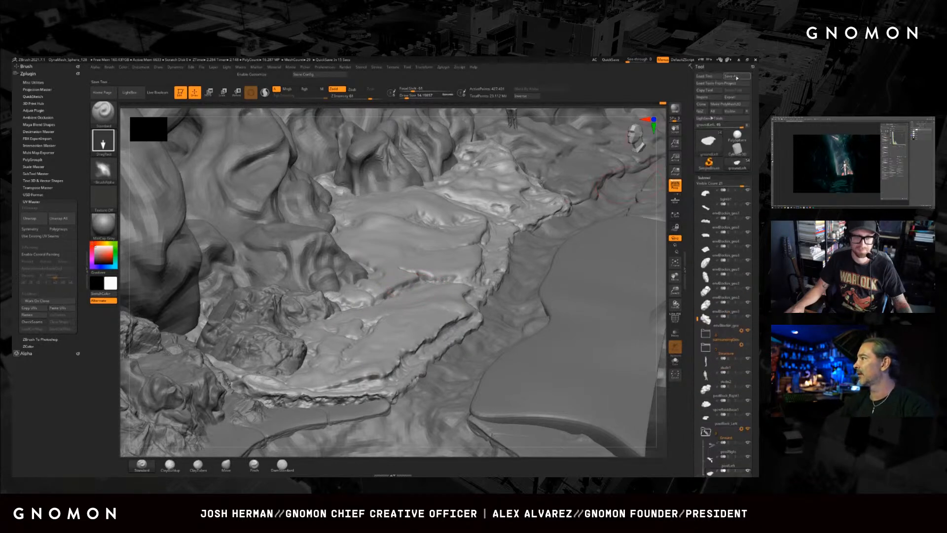
{"action": "right_click_drag", "start_coordinate": [414, 287], "coordinate": [424, 269]}
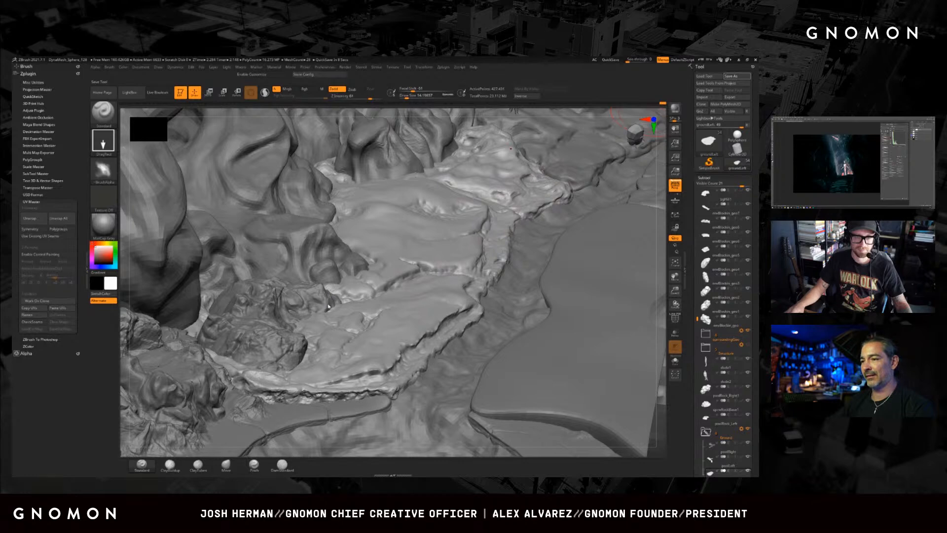
{"action": "key", "text": "ctrl+s"}
{"action": "left_click", "coordinate": [321, 338]}
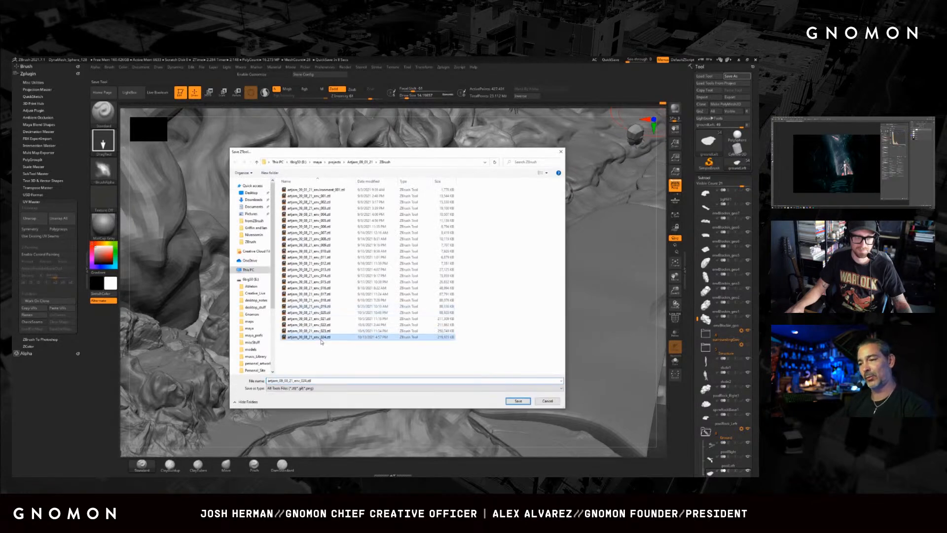
{"action": "left_click", "coordinate": [516, 400]}
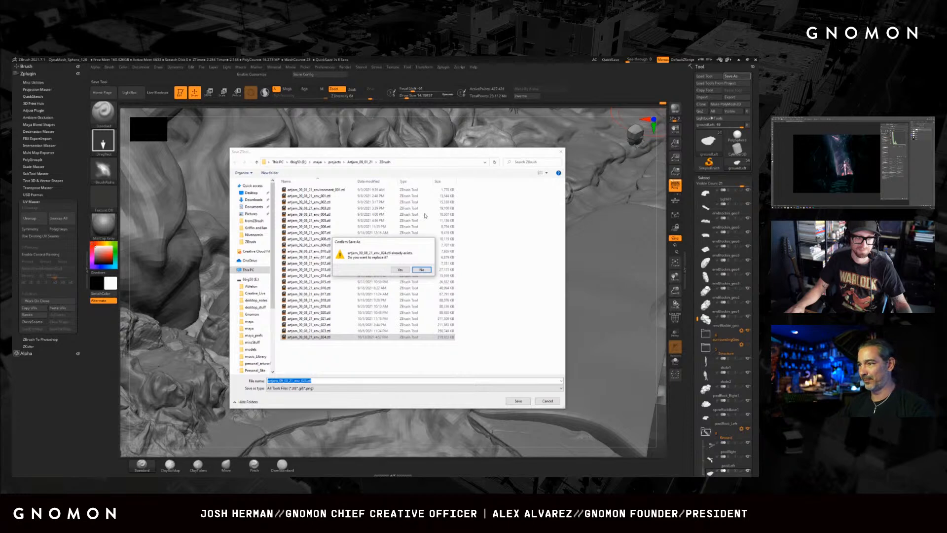
{"action": "left_click", "coordinate": [394, 271]}
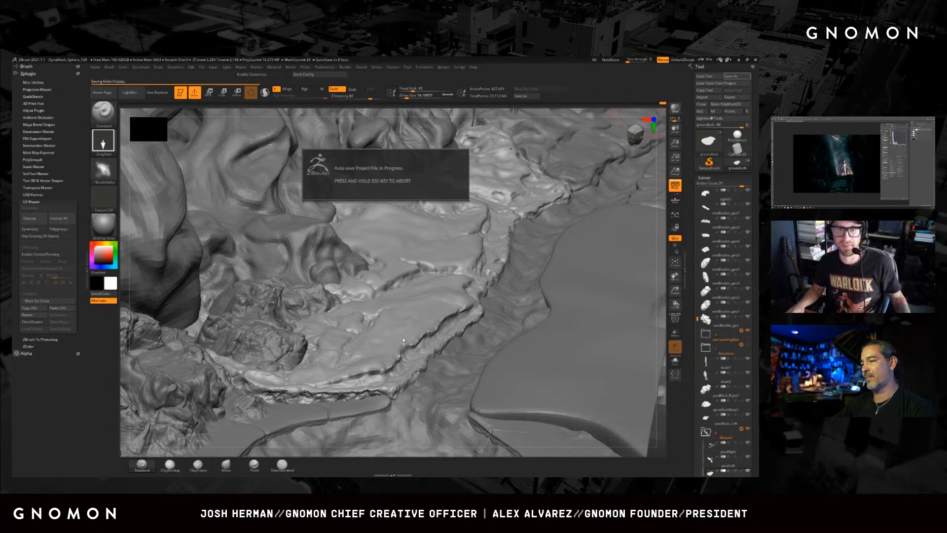
- Inspect the cave floor from a low angle and from above, and open the ground's Geometry settings
{"action": "right_click", "coordinate": [380, 376]}
{"action": "mouse_move", "coordinate": [403, 340]}
{"action": "right_mouse_down"}
{"action": "mouse_move", "coordinate": [414, 320]}
{"action": "mouse_move", "coordinate": [448, 327]}
{"action": "mouse_move", "coordinate": [445, 292]}
{"action": "mouse_move", "coordinate": [435, 321]}
{"action": "mouse_move", "coordinate": [439, 296]}
{"action": "mouse_move", "coordinate": [443, 350]}
{"action": "right_mouse_up"}
{"action": "right_click", "coordinate": [443, 353]}
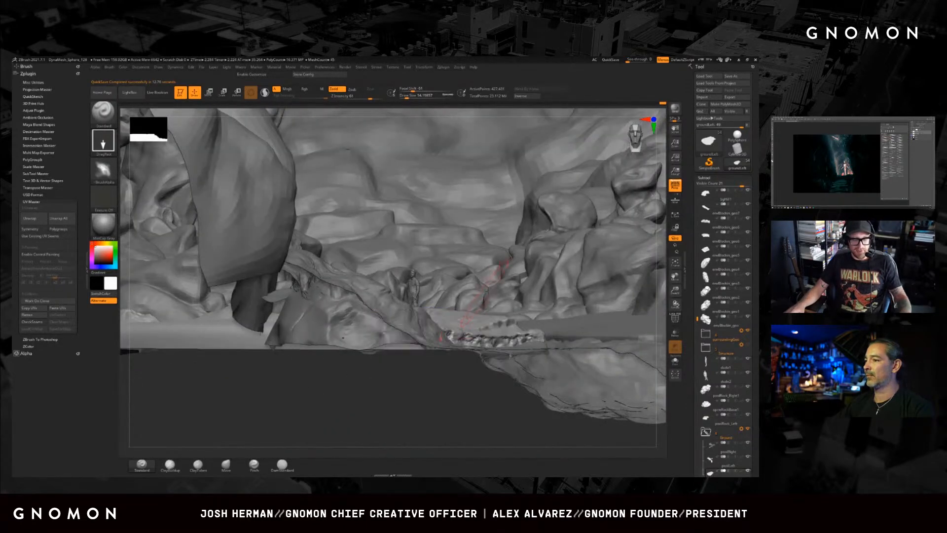
{"action": "mouse_move", "coordinate": [494, 291]}
{"action": "right_mouse_down", "text": "alt"}
{"action": "mouse_move", "coordinate": [419, 294]}
{"action": "mouse_move", "coordinate": [415, 323]}
{"action": "mouse_move", "coordinate": [370, 317]}
{"action": "mouse_move", "coordinate": [467, 297]}
{"action": "mouse_move", "coordinate": [446, 320]}
{"action": "mouse_move", "coordinate": [452, 291]}
{"action": "right_mouse_up", "text": "alt"}
{"action": "right_click_drag", "start_coordinate": [398, 344], "coordinate": [483, 301]}
{"action": "left_click", "coordinate": [706, 178]}
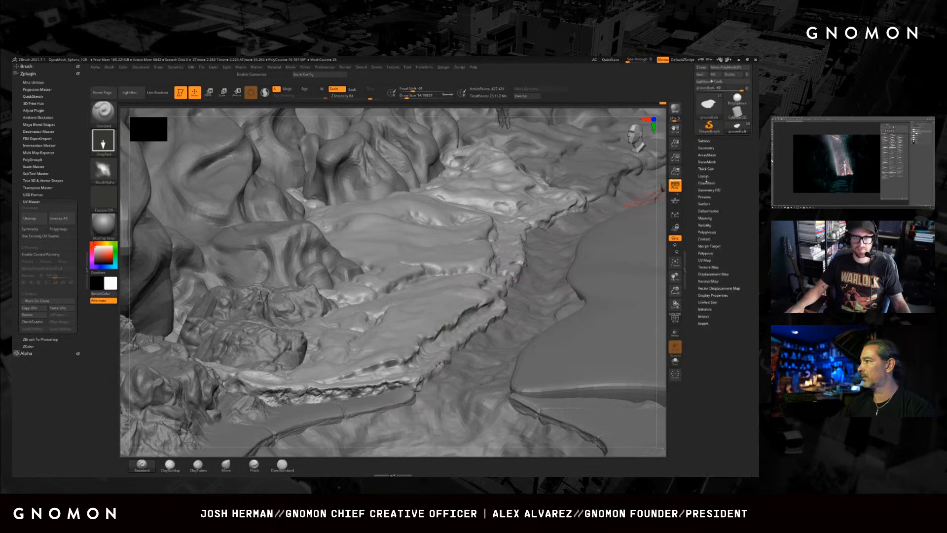
{"action": "left_click", "coordinate": [706, 148]}
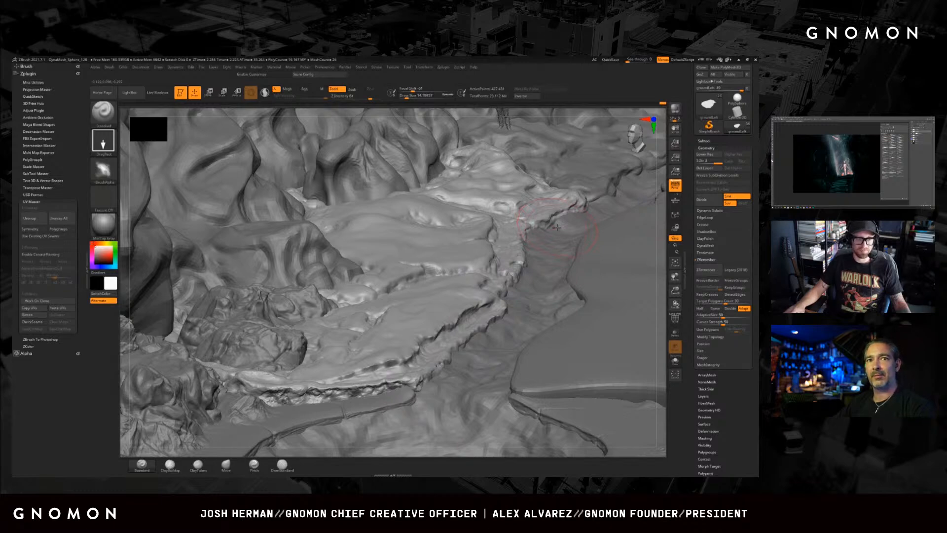
- Enlarge the brush slightly and keep texturing the tops and edges of the stepped rock ledges
{"action": "right_click_drag", "start_coordinate": [406, 295], "coordinate": [413, 285], "text": "alt"}
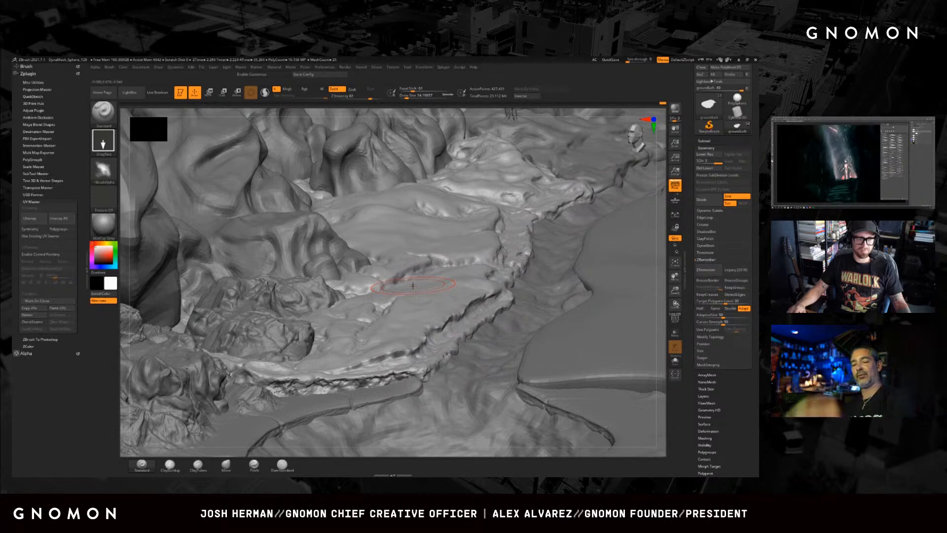
{"action": "right_click_drag", "start_coordinate": [417, 271], "coordinate": [418, 275], "text": "ctrl"}
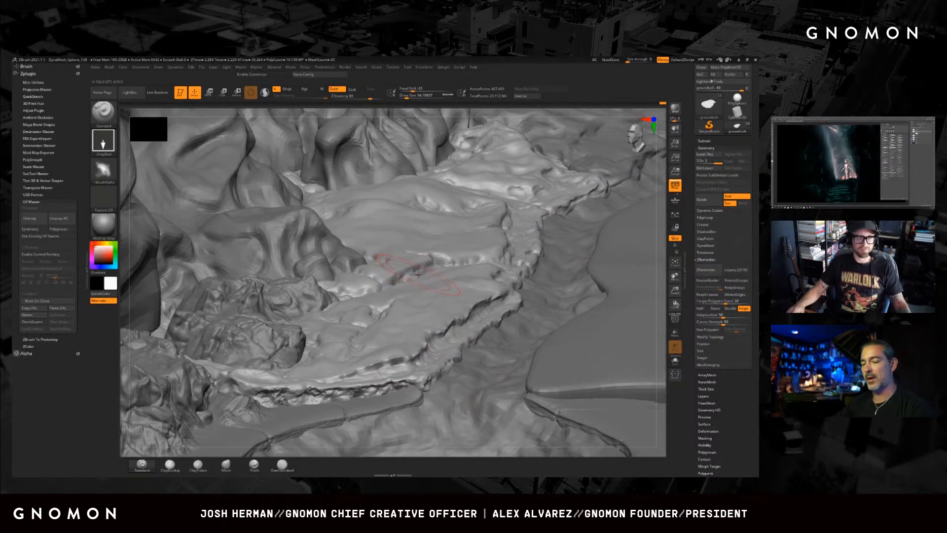
{"action": "right_click_drag", "start_coordinate": [439, 278], "coordinate": [439, 285], "text": "alt"}
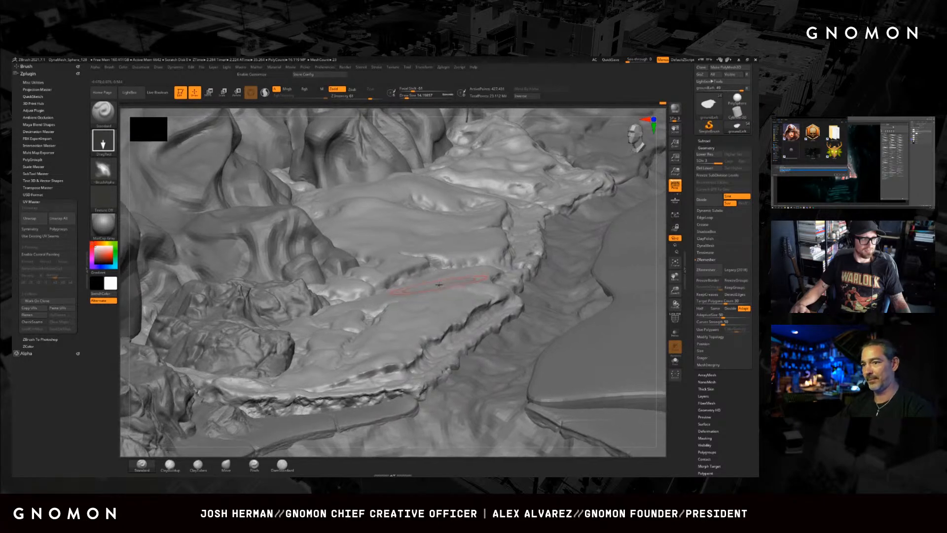
{"action": "mouse_move", "coordinate": [444, 290]}
{"action": "right_mouse_down"}
{"action": "mouse_move", "coordinate": [442, 277]}
{"action": "mouse_move", "coordinate": [437, 286]}
{"action": "mouse_move", "coordinate": [455, 274]}
{"action": "mouse_move", "coordinate": [447, 280]}
{"action": "mouse_move", "coordinate": [439, 259]}
{"action": "right_mouse_up"}
{"action": "right_click", "coordinate": [437, 287]}
{"action": "right_click", "coordinate": [444, 280]}
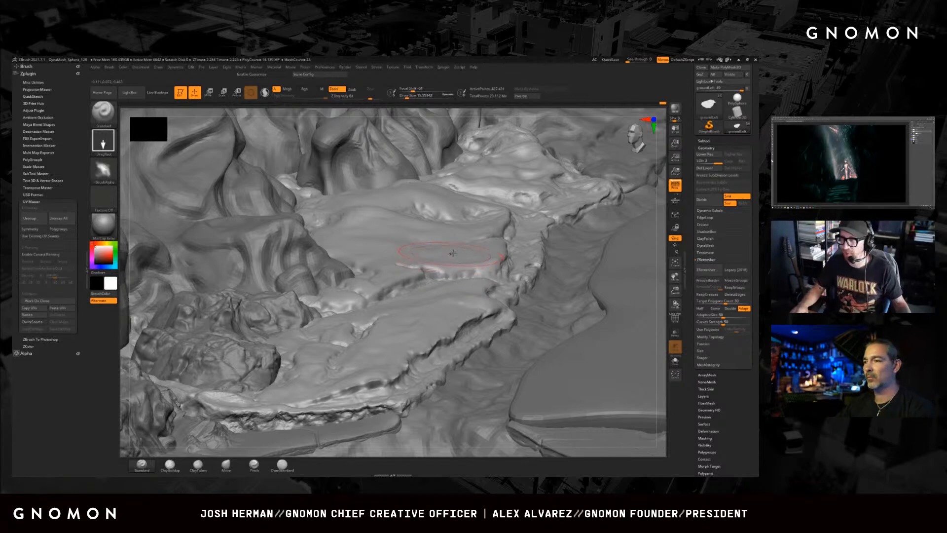
- Preview the ground at a lower subdivision level from farther back, and return to the highest level
{"action": "mouse_move", "coordinate": [457, 267]}
{"action": "right_mouse_down"}
{"action": "mouse_move", "coordinate": [439, 272]}
{"action": "mouse_move", "coordinate": [446, 261]}
{"action": "mouse_move", "coordinate": [427, 290]}
{"action": "mouse_move", "coordinate": [441, 266]}
{"action": "right_mouse_up"}
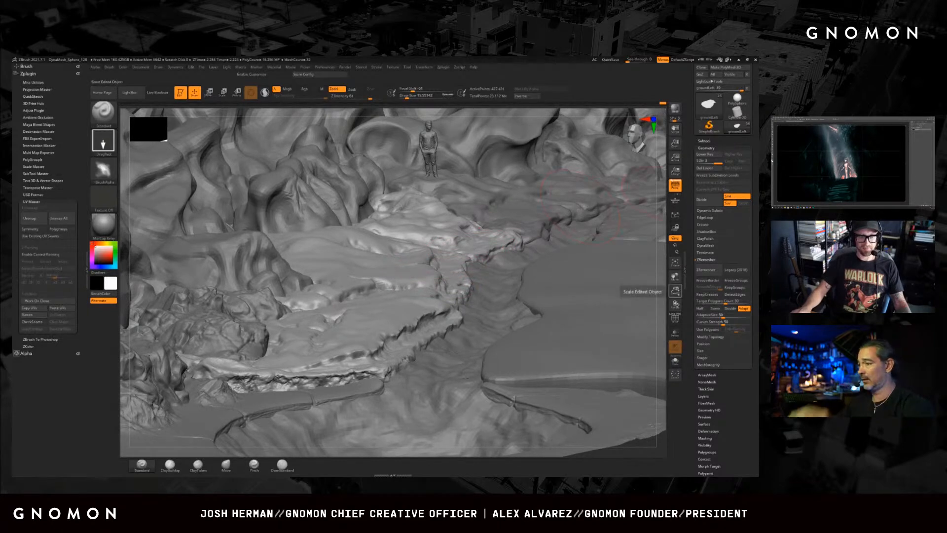
{"action": "left_click", "coordinate": [701, 161]}
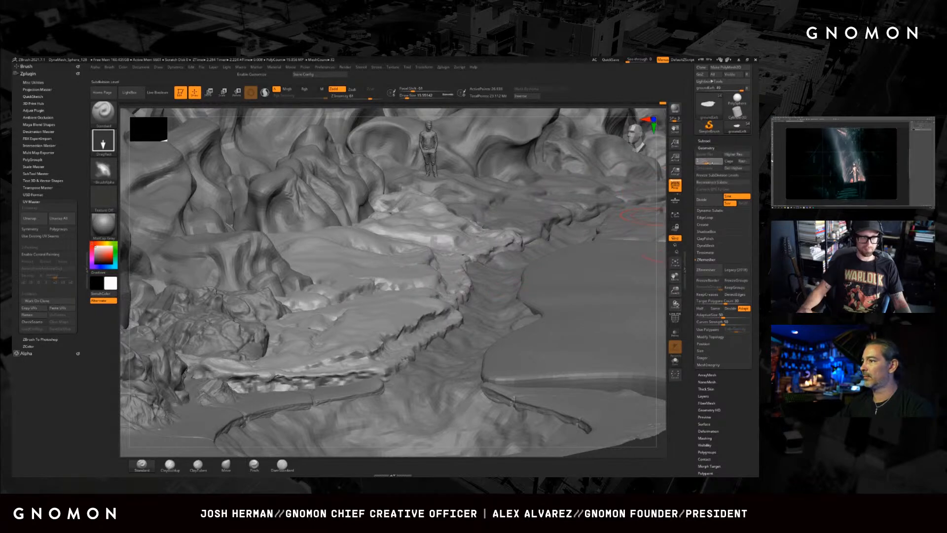
{"action": "key", "text": "d"}
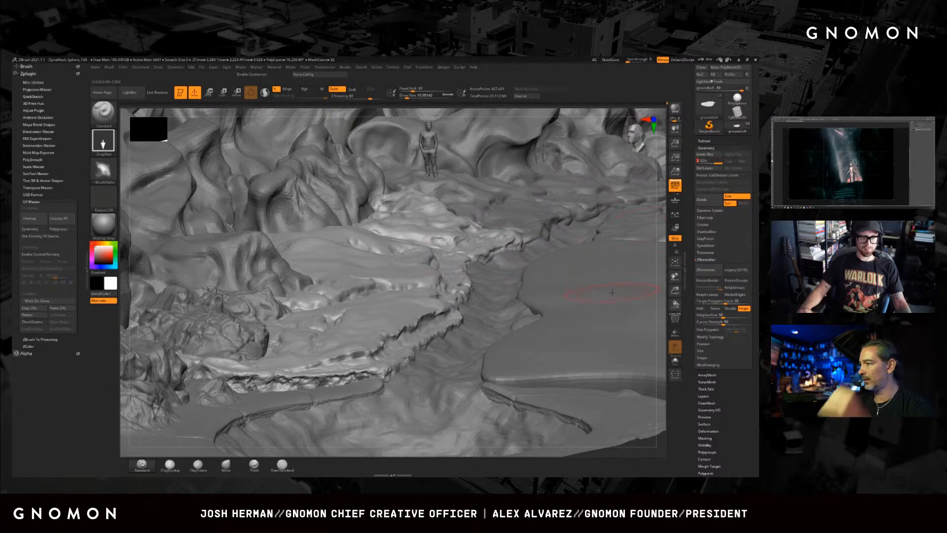
- Sculpt additional rock texture into the ledges, working from a higher viewpoint over the stream bed
{"action": "right_click_drag", "start_coordinate": [503, 273], "coordinate": [491, 291]}
{"action": "mouse_move", "coordinate": [496, 200]}
{"action": "right_mouse_down", "text": "alt"}
{"action": "mouse_move", "coordinate": [464, 295]}
{"action": "mouse_move", "coordinate": [444, 308]}
{"action": "mouse_move", "coordinate": [463, 318]}
{"action": "mouse_move", "coordinate": [472, 310]}
{"action": "mouse_move", "coordinate": [467, 339]}
{"action": "mouse_move", "coordinate": [397, 331]}
{"action": "mouse_move", "coordinate": [437, 308]}
{"action": "mouse_move", "coordinate": [438, 322]}
{"action": "mouse_move", "coordinate": [460, 291]}
{"action": "right_mouse_up", "text": "alt"}
{"action": "key", "text": "space"}
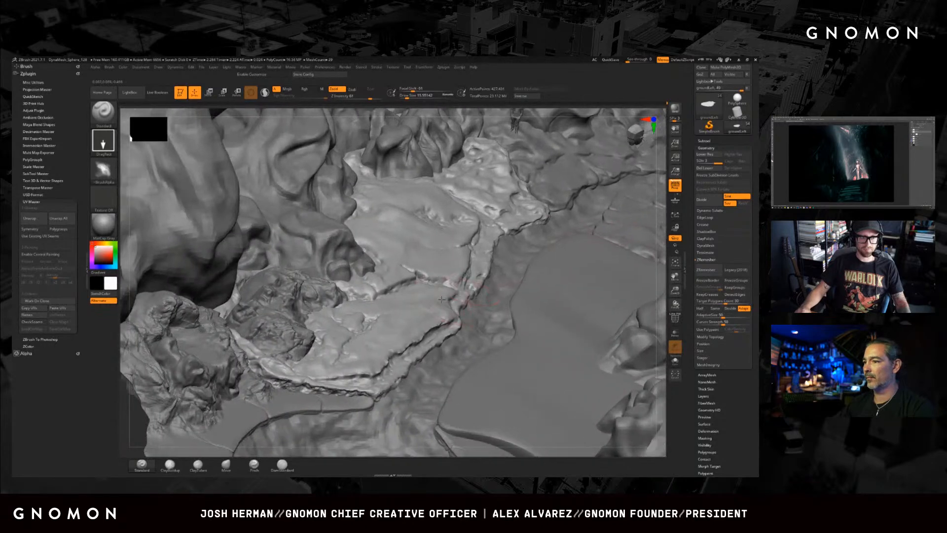
{"action": "right_click_drag", "start_coordinate": [458, 301], "coordinate": [461, 305]}
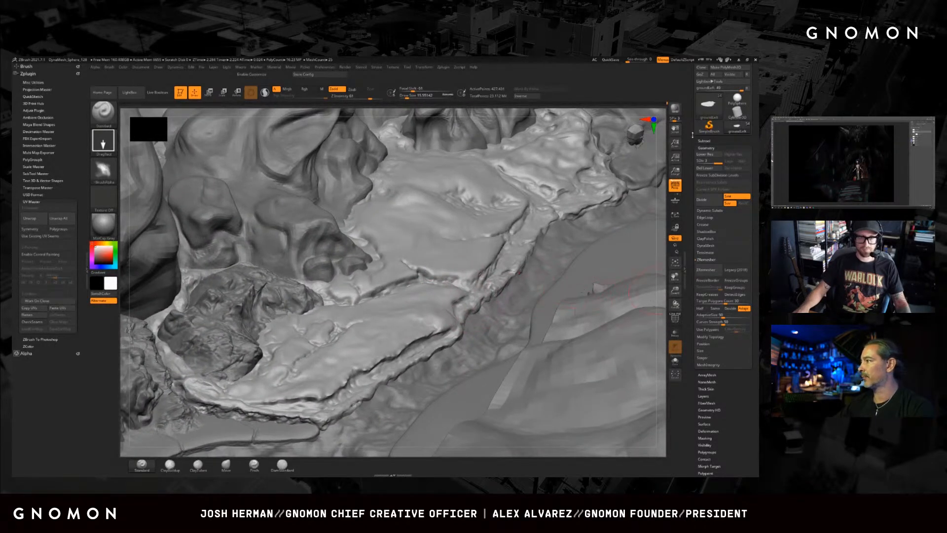
- Save the updated ground sculpt over the same env_024 ZTL file again
{"action": "scroll", "coordinate": [693, 134], "scroll_direction": "up", "scroll_amount": 3}
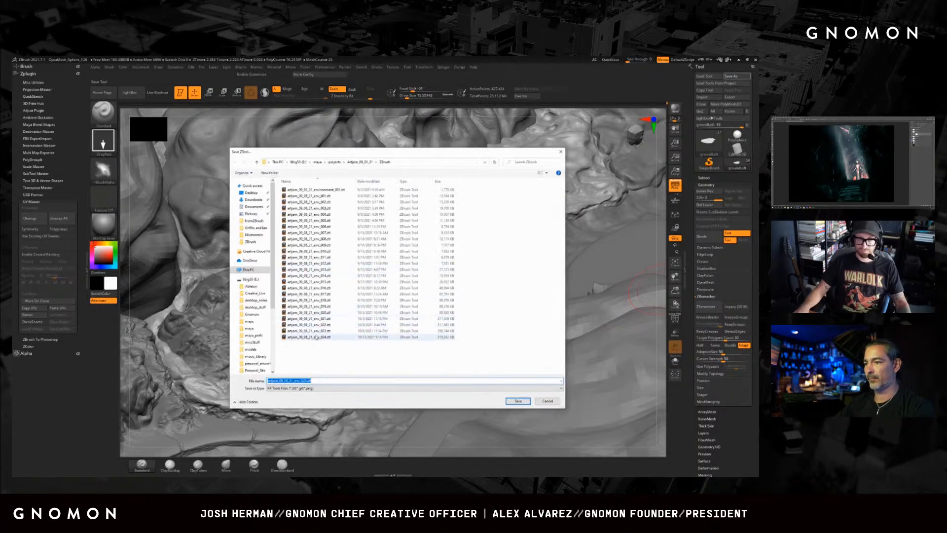
{"action": "left_click", "coordinate": [518, 401]}
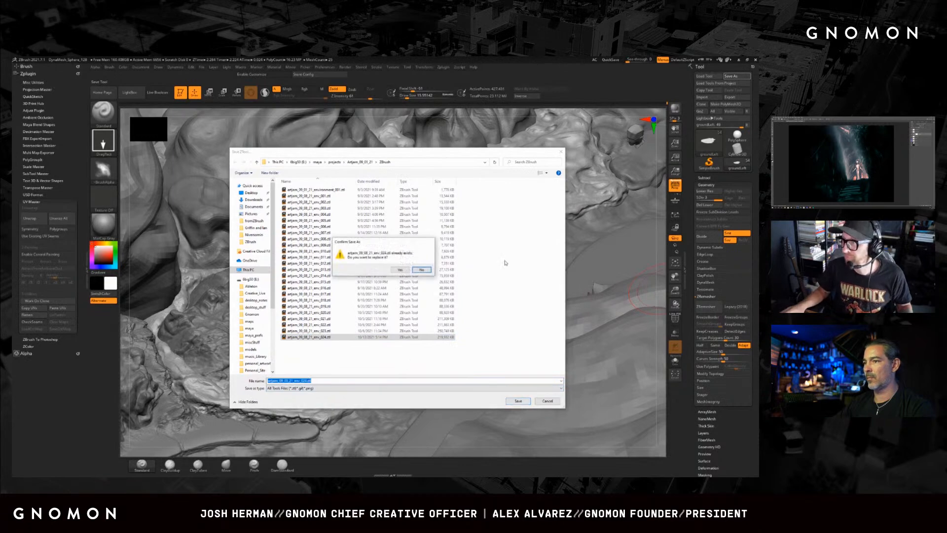
{"action": "left_click", "coordinate": [401, 269]}
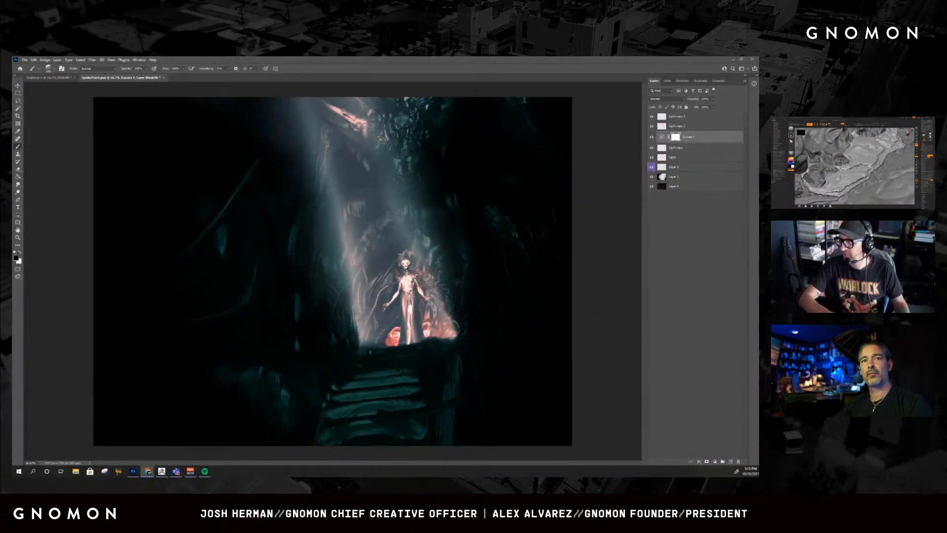
- Switch to Photoshop and compare the creature scene with the Curves adjustment layer hidden and shown
{"action": "left_click", "coordinate": [652, 137]}
{"action": "left_click", "coordinate": [652, 136]}
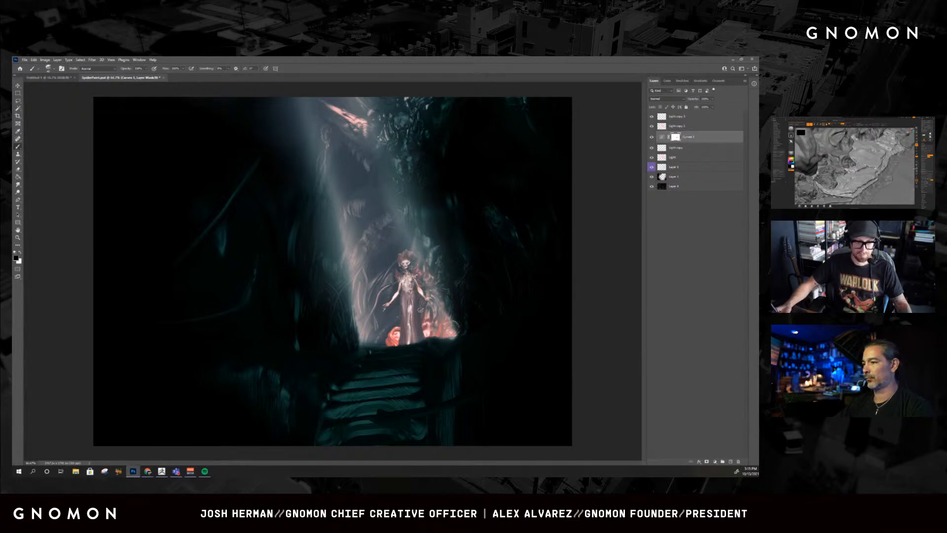
- Select the purple-tagged overlay layer, make white the foreground color, and hide the light and Curves layers above it
{"action": "left_click", "coordinate": [685, 167]}
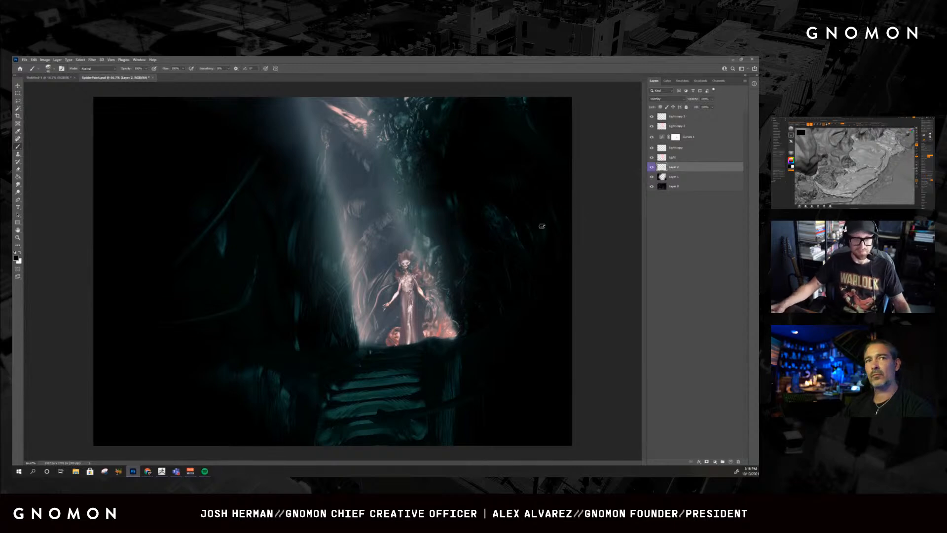
{"action": "key", "text": "x"}
{"action": "key", "text": "ctrl+z"}
{"action": "left_click_drag", "start_coordinate": [407, 272], "coordinate": [411, 344]}
{"action": "key", "text": "ctrl+z"}
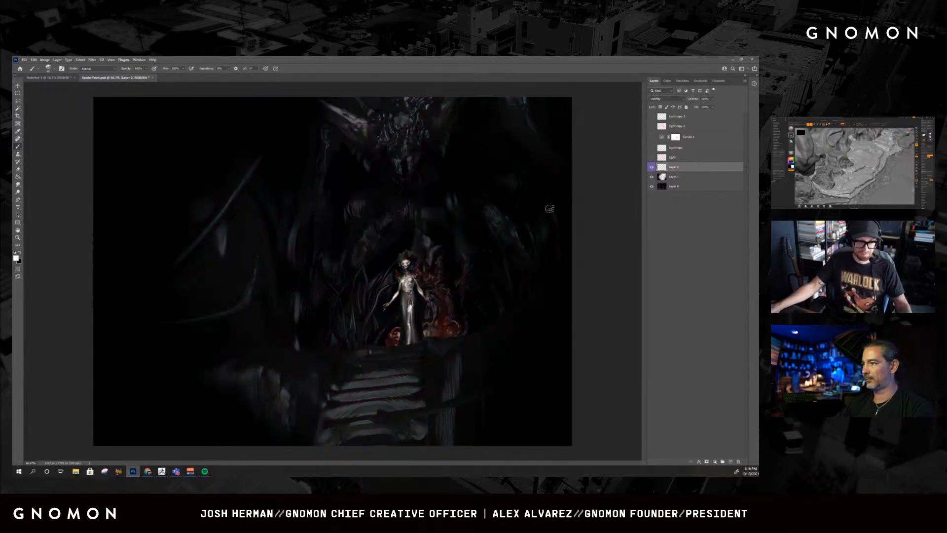
- Add a new layer above the purple-tagged one and tag it red, with the standing figure framed close up
{"action": "key", "text": "z"}
{"action": "left_click", "coordinate": [406, 268]}
{"action": "left_click", "coordinate": [405, 268]}
{"action": "left_click", "coordinate": [405, 268]}
{"action": "left_click_drag", "start_coordinate": [413, 273], "coordinate": [399, 209]}
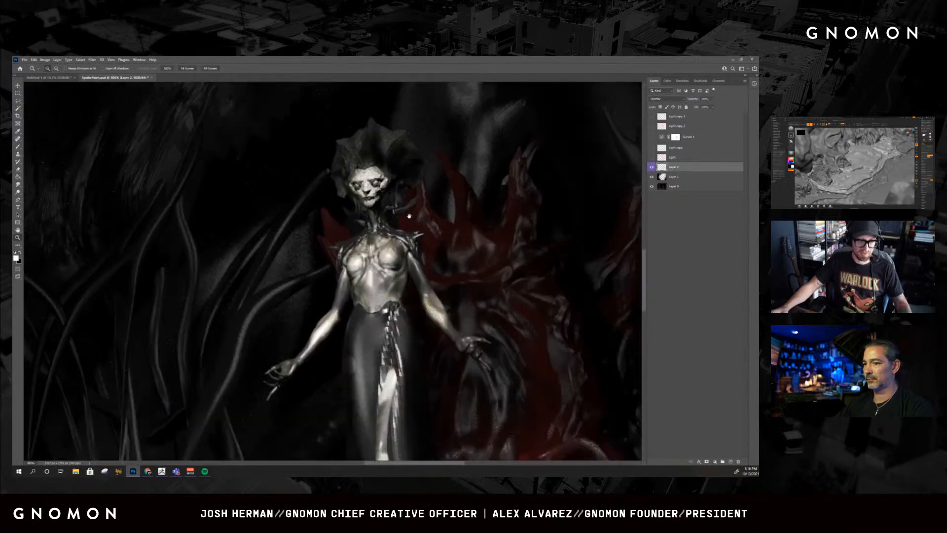
{"action": "key", "text": "b"}
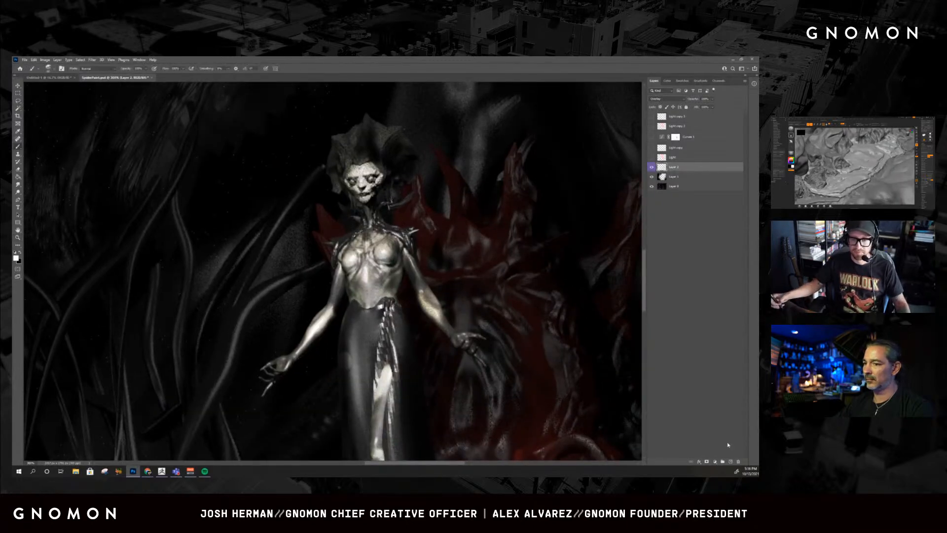
{"action": "left_click", "coordinate": [732, 462]}
{"action": "right_click", "coordinate": [679, 169]}
{"action": "left_click", "coordinate": [675, 169], "text": "ctrl"}
{"action": "right_click", "coordinate": [674, 167]}
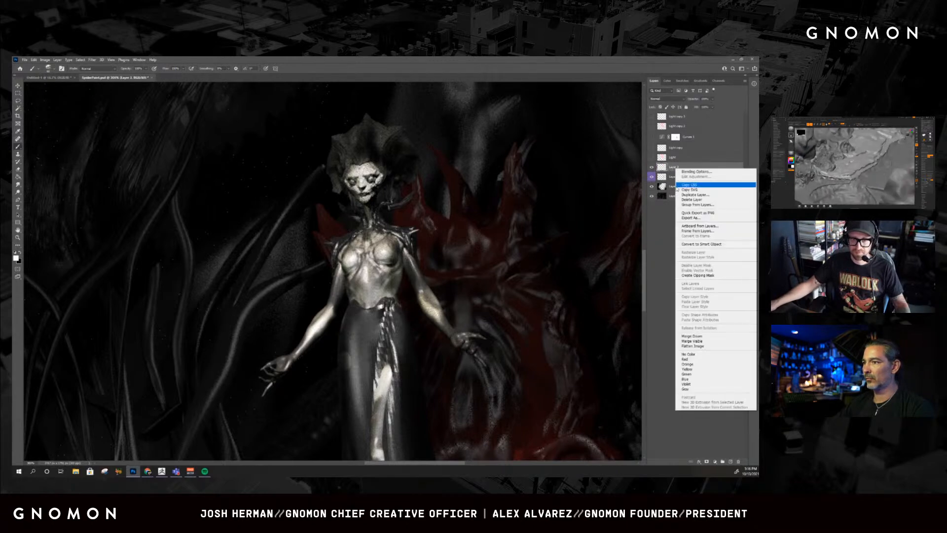
{"action": "left_click", "coordinate": [686, 359]}
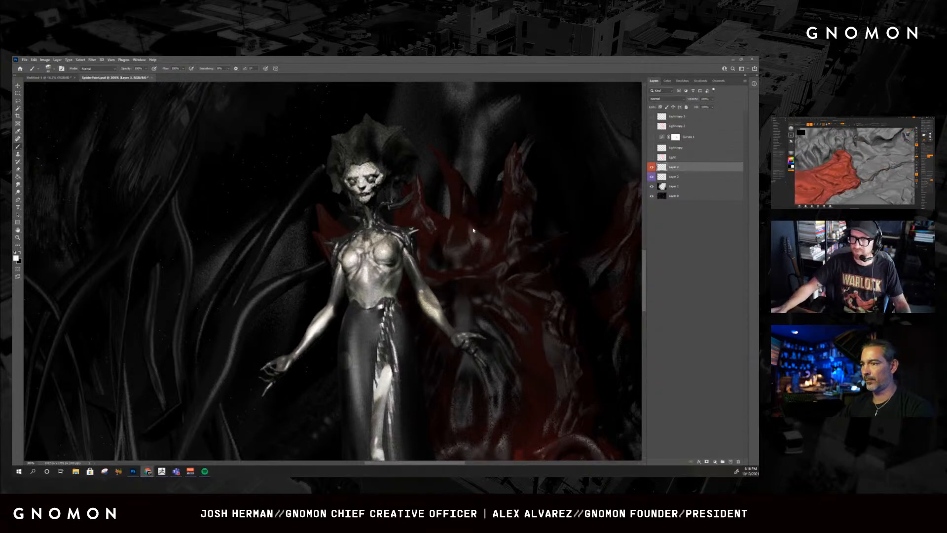
- Change from the Brush to the Mixer Brush for blending on the red-tagged layer
{"action": "key", "text": "shift"}
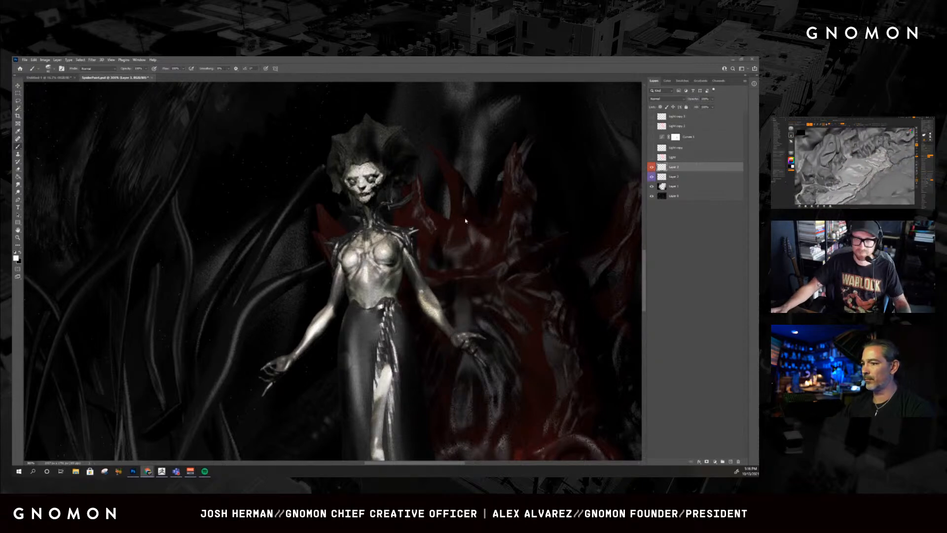
{"action": "left_click", "coordinate": [484, 210]}
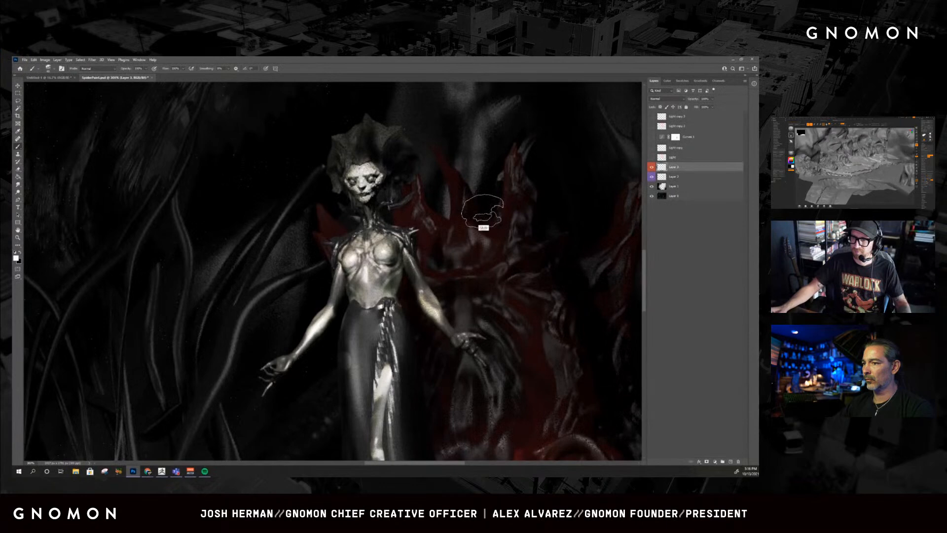
{"action": "key", "text": "shift+b"}
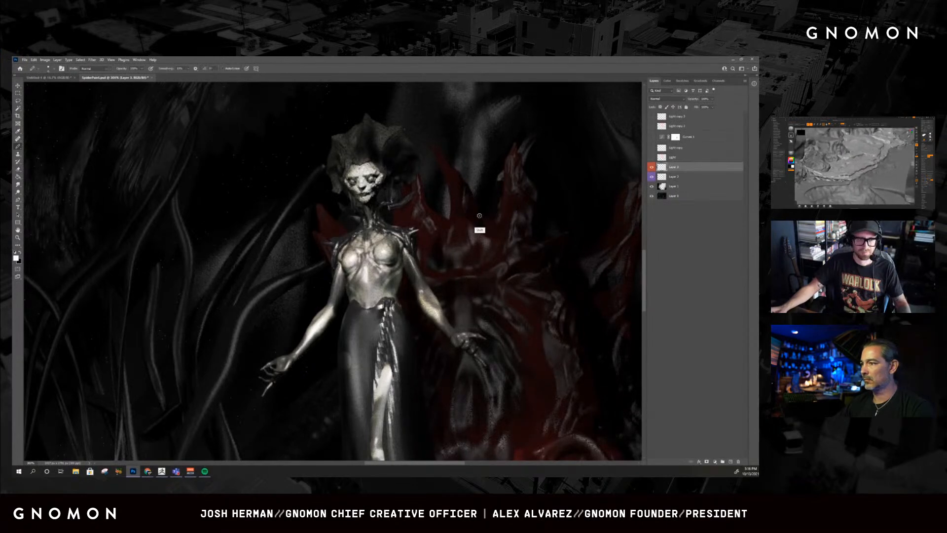
{"action": "key", "text": "shift+b"}
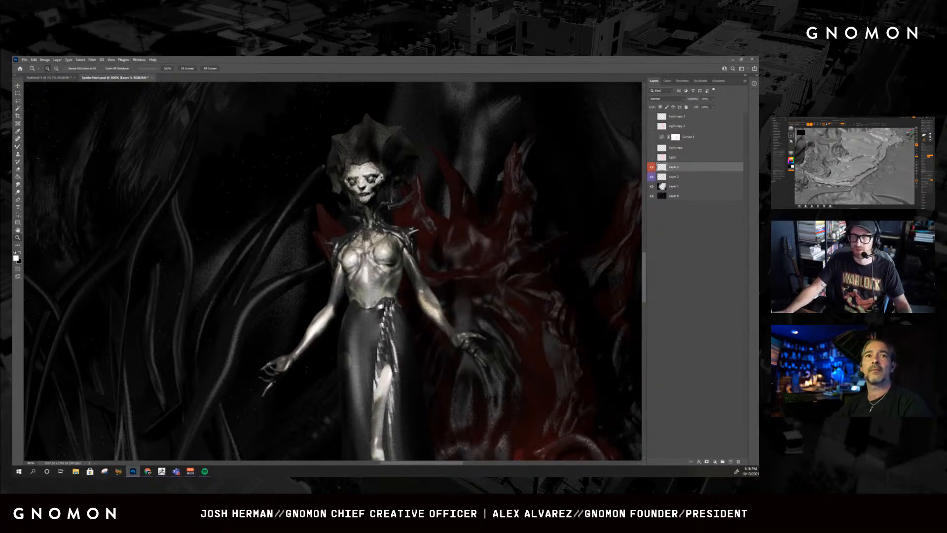
{"action": "scroll", "coordinate": [383, 184], "scroll_direction": "up", "scroll_amount": 2, "text": "alt"}
{"action": "left_click_drag", "start_coordinate": [383, 157], "coordinate": [381, 211]}
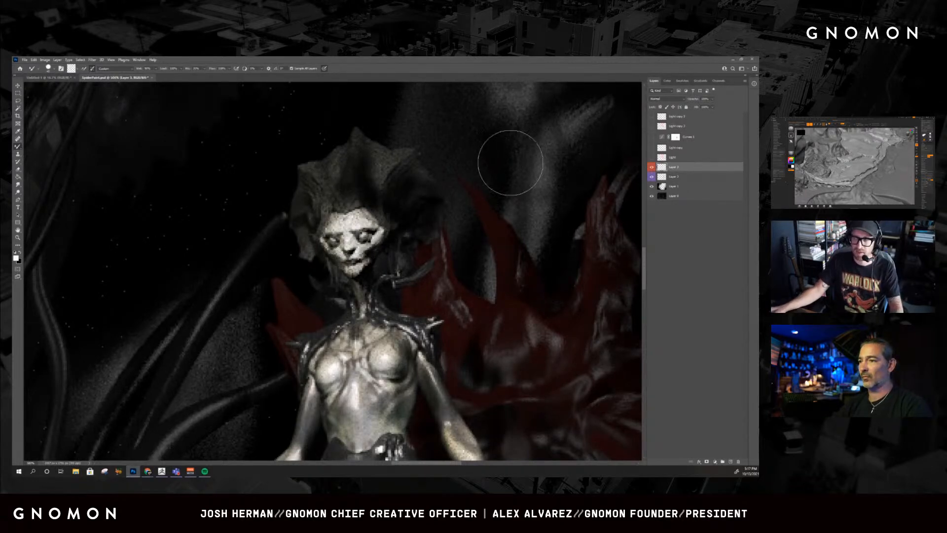
- Try smearing across the figure's head and shoulders with broad Mixer Brush strokes
{"action": "mouse_move", "coordinate": [362, 216]}
{"action": "left_mouse_down"}
{"action": "mouse_move", "coordinate": [498, 143]}
{"action": "mouse_move", "coordinate": [498, 92]}
{"action": "mouse_move", "coordinate": [266, 158]}
{"action": "mouse_move", "coordinate": [261, 170]}
{"action": "left_mouse_up"}
{"action": "mouse_move", "coordinate": [494, 323]}
{"action": "left_mouse_down"}
{"action": "mouse_move", "coordinate": [533, 173]}
{"action": "mouse_move", "coordinate": [425, 74]}
{"action": "mouse_move", "coordinate": [186, 165]}
{"action": "mouse_move", "coordinate": [508, 198]}
{"action": "mouse_move", "coordinate": [247, 254]}
{"action": "mouse_move", "coordinate": [450, 269]}
{"action": "mouse_move", "coordinate": [176, 342]}
{"action": "mouse_move", "coordinate": [385, 352]}
{"action": "mouse_move", "coordinate": [250, 383]}
{"action": "mouse_move", "coordinate": [393, 387]}
{"action": "mouse_move", "coordinate": [557, 422]}
{"action": "left_mouse_up"}
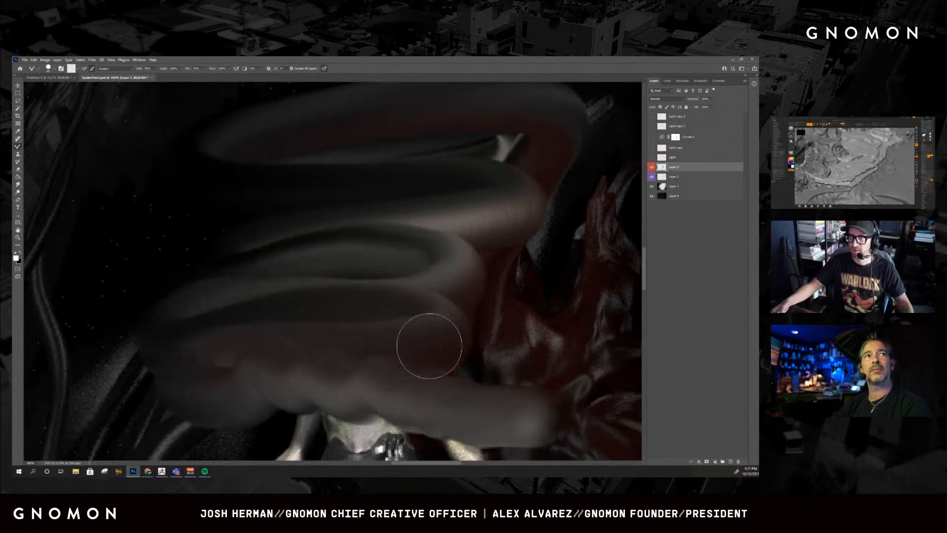
{"action": "key", "text": "ctrl+z"}
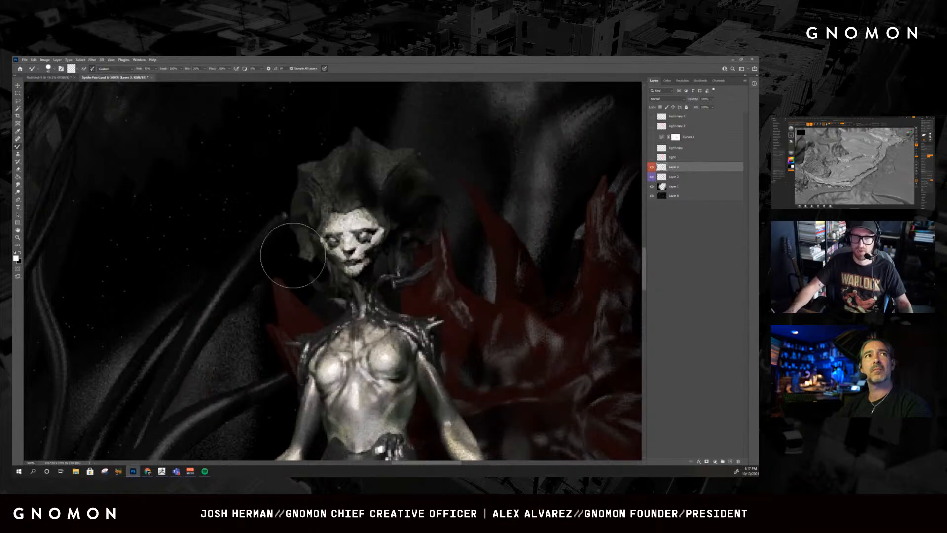
- Examine the figure's face up close and at a wider zoom, with the Mixer Brush reduced to a small size
{"action": "key", "text": "z"}
{"action": "left_click", "coordinate": [348, 239]}
{"action": "left_click", "coordinate": [348, 239]}
{"action": "left_click", "coordinate": [348, 239]}
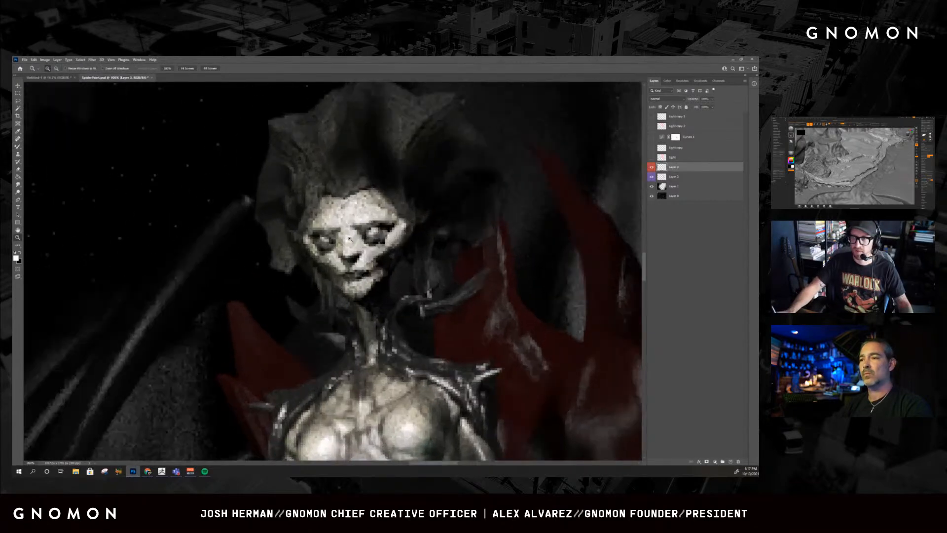
{"action": "left_click", "coordinate": [349, 238]}
{"action": "left_click", "coordinate": [350, 239]}
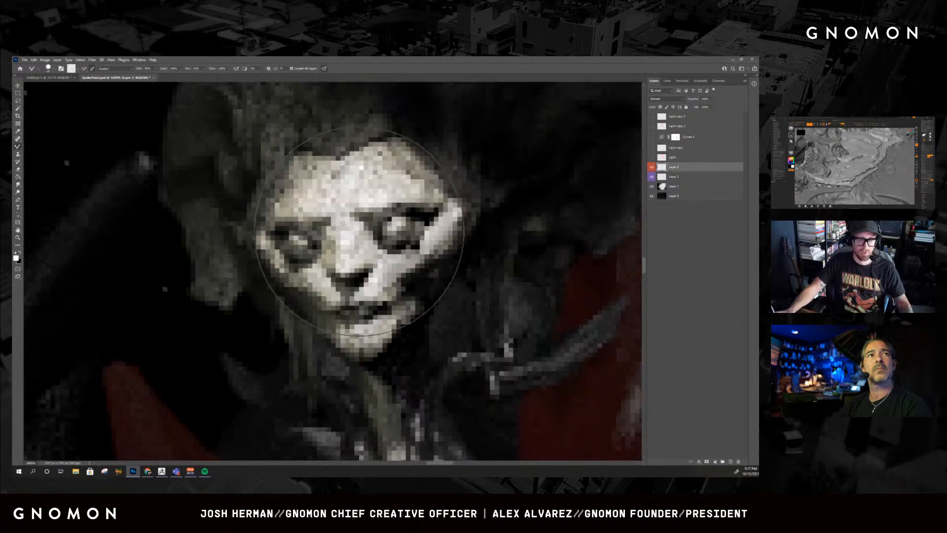
{"action": "left_click", "coordinate": [357, 234], "text": "alt"}
{"action": "left_click", "coordinate": [358, 234], "text": "alt"}
{"action": "left_click", "coordinate": [357, 235], "text": "alt"}
{"action": "key", "text": "b"}
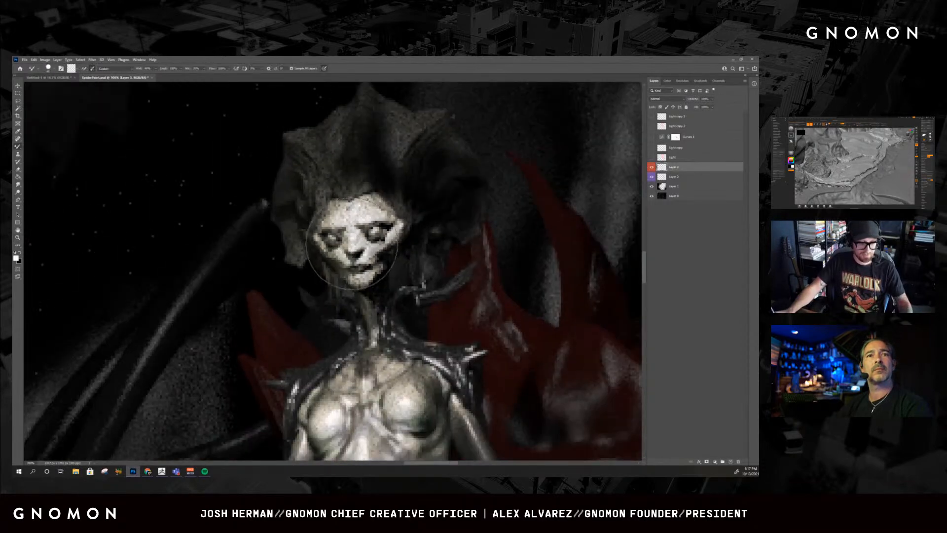
{"action": "key", "text": "bracketleft"}
{"action": "key", "text": "bracketleft"}
{"action": "key", "text": "bracketleft"}
{"action": "key", "text": "bracketleft"}
{"action": "key", "text": "bracketleft"}
{"action": "key", "text": "bracketleft"}
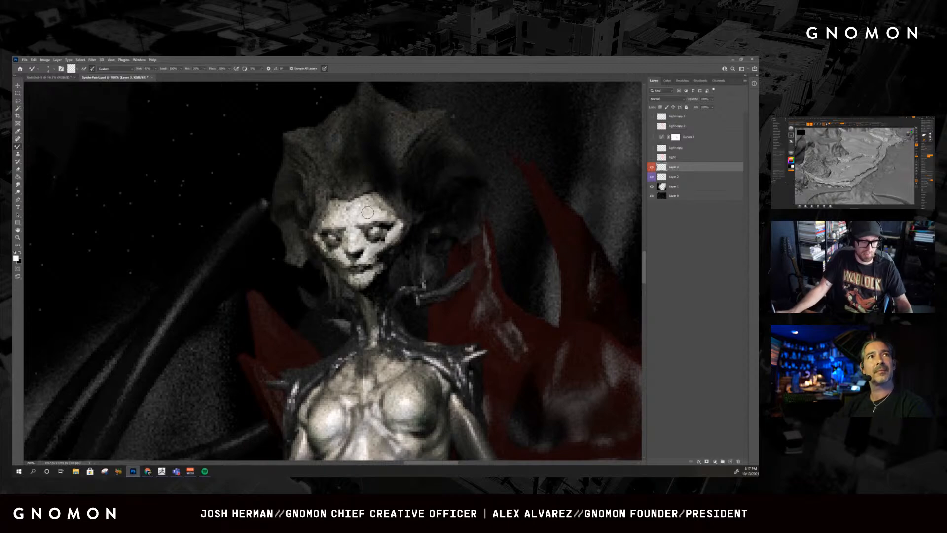
- Examine the painted detail around the figure, the dark tendrils beside it and the stairs below
{"action": "key", "text": "z"}
{"action": "left_click", "coordinate": [366, 216], "text": "alt"}
{"action": "left_click", "coordinate": [365, 216], "text": "alt"}
{"action": "left_click", "coordinate": [365, 216], "text": "alt"}
{"action": "left_click", "coordinate": [365, 216], "text": "alt"}
{"action": "left_click_drag", "start_coordinate": [420, 229], "coordinate": [418, 232]}
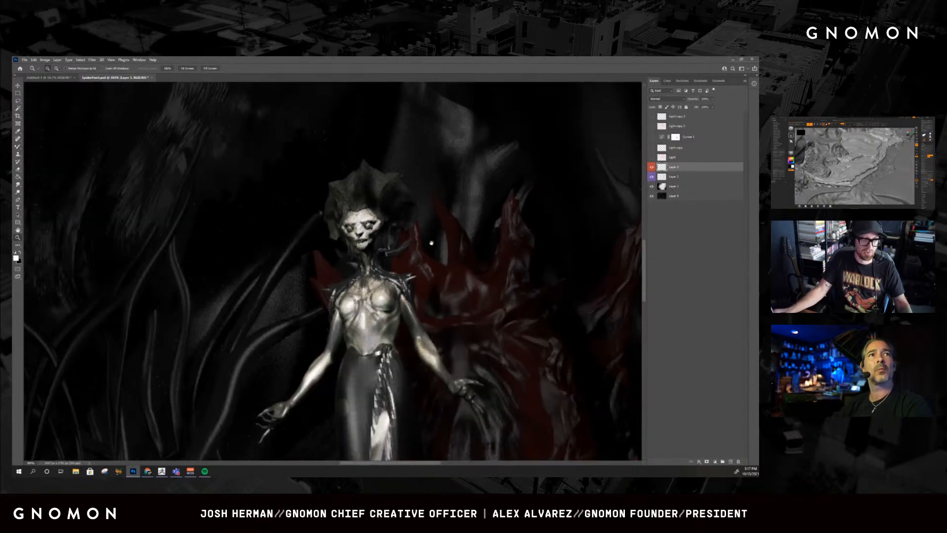
{"action": "left_click", "coordinate": [432, 242], "text": "alt"}
{"action": "left_click_drag", "start_coordinate": [165, 184], "coordinate": [410, 303]}
{"action": "left_click_drag", "start_coordinate": [250, 224], "coordinate": [307, 144]}
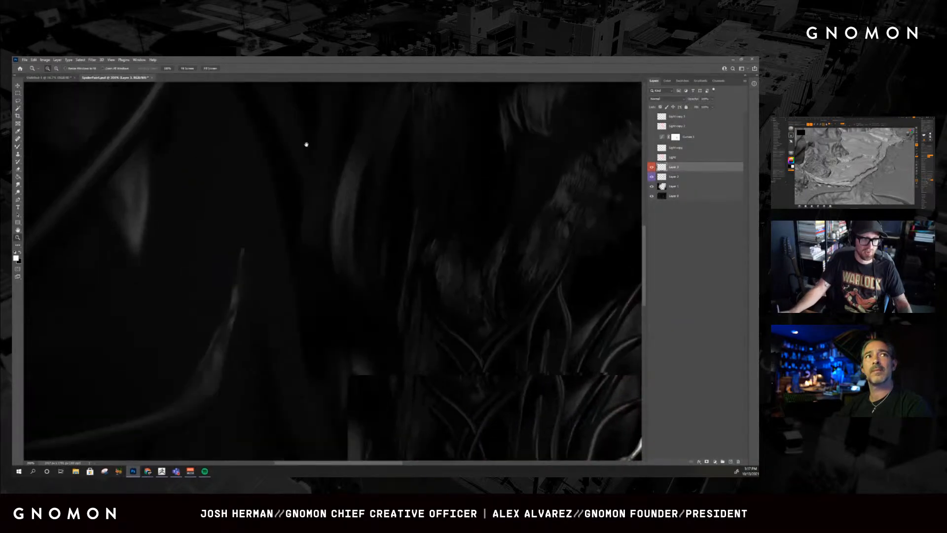
{"action": "left_click", "coordinate": [304, 263], "text": "alt"}
{"action": "left_click_drag", "start_coordinate": [331, 360], "coordinate": [262, 182]}
{"action": "left_click", "coordinate": [350, 282]}
{"action": "left_click_drag", "start_coordinate": [434, 262], "coordinate": [402, 263]}
- Enlarge the Mixer Brush and blend the streaky middle stair treads into smooth horizontal bands
{"action": "key", "text": "b"}
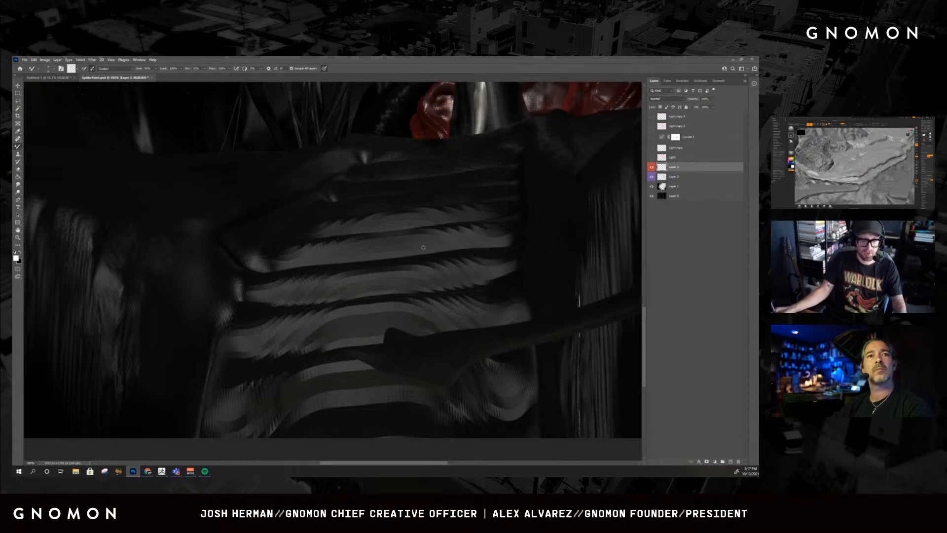
{"action": "key", "text": "bracketright"}
{"action": "key", "text": "bracketright"}
{"action": "key", "text": "bracketright"}
{"action": "key", "text": "bracketright"}
{"action": "key", "text": "bracketright"}
{"action": "key", "text": "bracketright"}
{"action": "key", "text": "bracketright"}
{"action": "key", "text": "bracketright"}
{"action": "key", "text": "bracketright"}
{"action": "key", "text": "bracketright"}
{"action": "key", "text": "bracketright"}
{"action": "key", "text": "bracketright"}
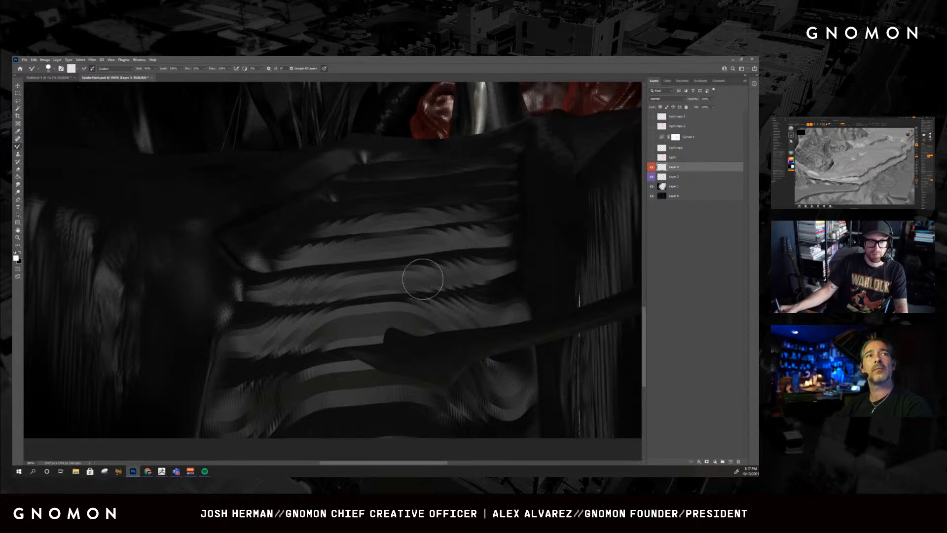
{"action": "mouse_move", "coordinate": [422, 279]}
{"action": "left_mouse_down"}
{"action": "mouse_move", "coordinate": [289, 289]}
{"action": "mouse_move", "coordinate": [363, 279]}
{"action": "mouse_move", "coordinate": [302, 275]}
{"action": "mouse_move", "coordinate": [300, 290]}
{"action": "mouse_move", "coordinate": [318, 252]}
{"action": "mouse_move", "coordinate": [511, 229]}
{"action": "mouse_move", "coordinate": [330, 232]}
{"action": "mouse_move", "coordinate": [496, 206]}
{"action": "left_mouse_up"}
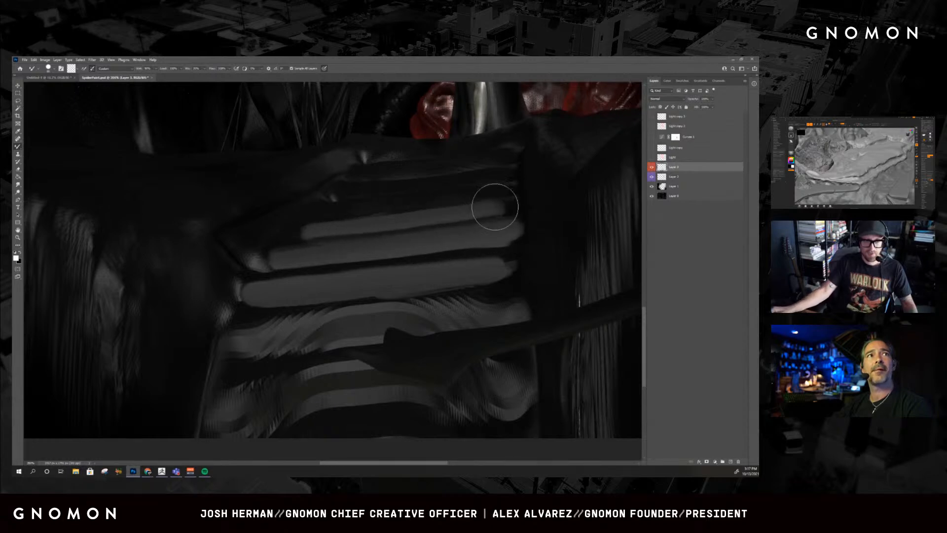
- Blend the far right end of the uppermost light tread with a slightly larger Mixer Brush
{"action": "key", "text": "z"}
{"action": "key", "text": "ctrl+0"}
{"action": "key", "text": "b"}
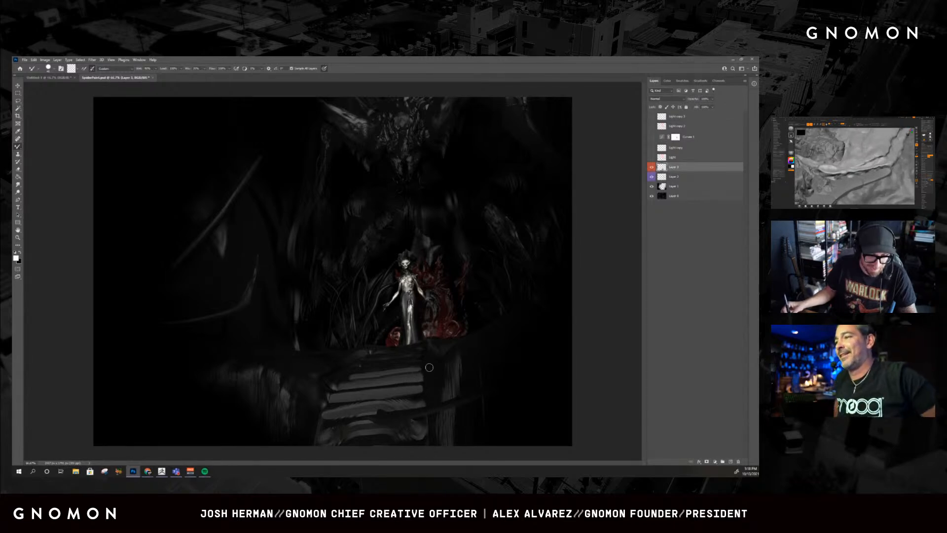
{"action": "key", "text": "z"}
{"action": "left_click_drag", "start_coordinate": [413, 368], "coordinate": [414, 371]}
{"action": "key", "text": "b"}
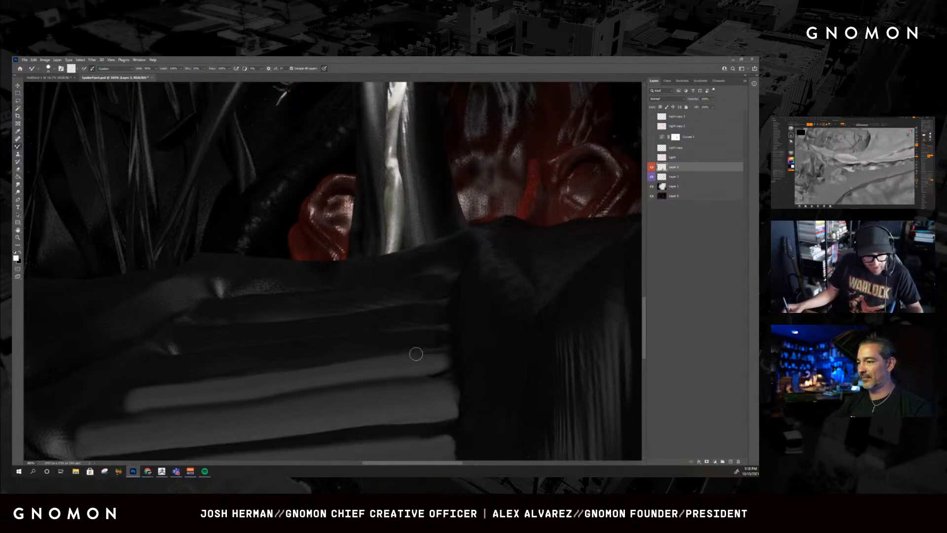
{"action": "key", "text": "bracketright"}
{"action": "key", "text": "bracketright"}
{"action": "key", "text": "bracketright"}
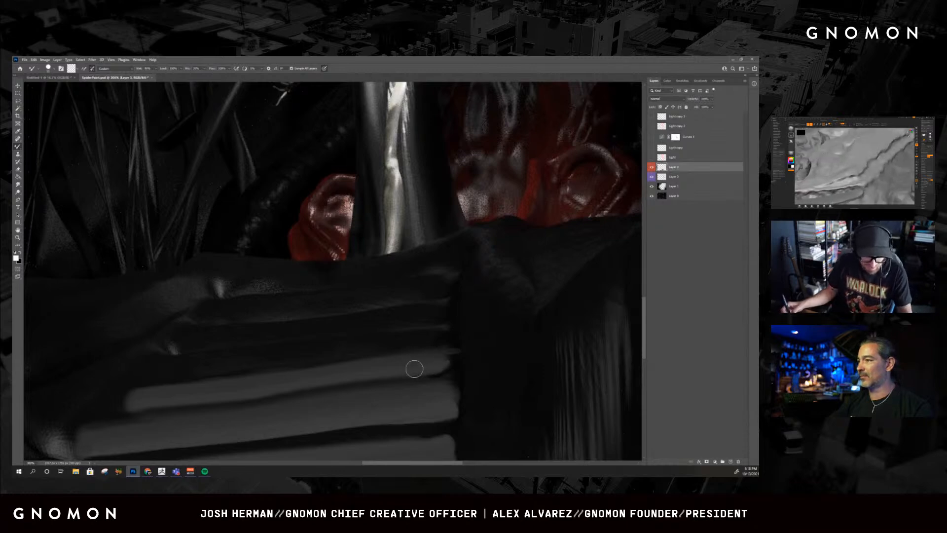
{"action": "left_click_drag", "start_coordinate": [425, 368], "coordinate": [440, 364]}
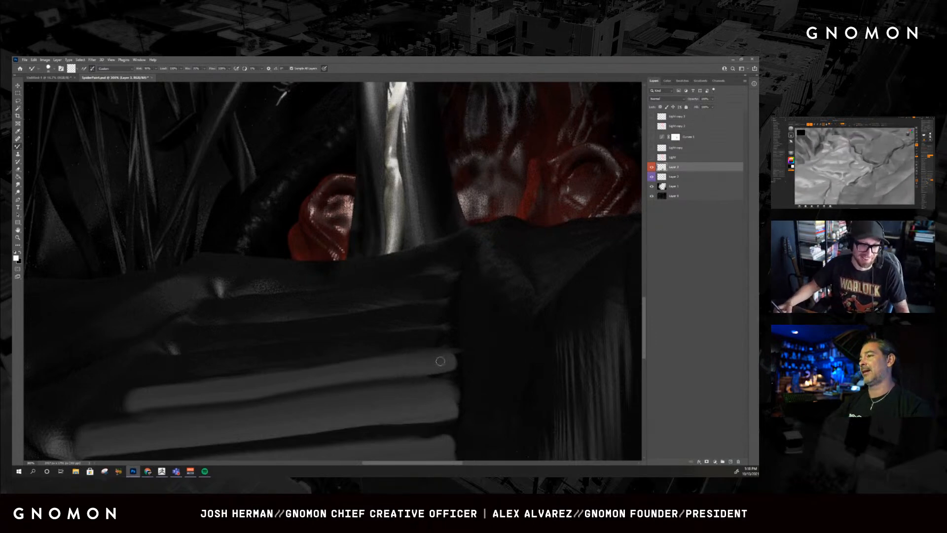
{"action": "left_click_drag", "start_coordinate": [473, 360], "coordinate": [450, 352]}
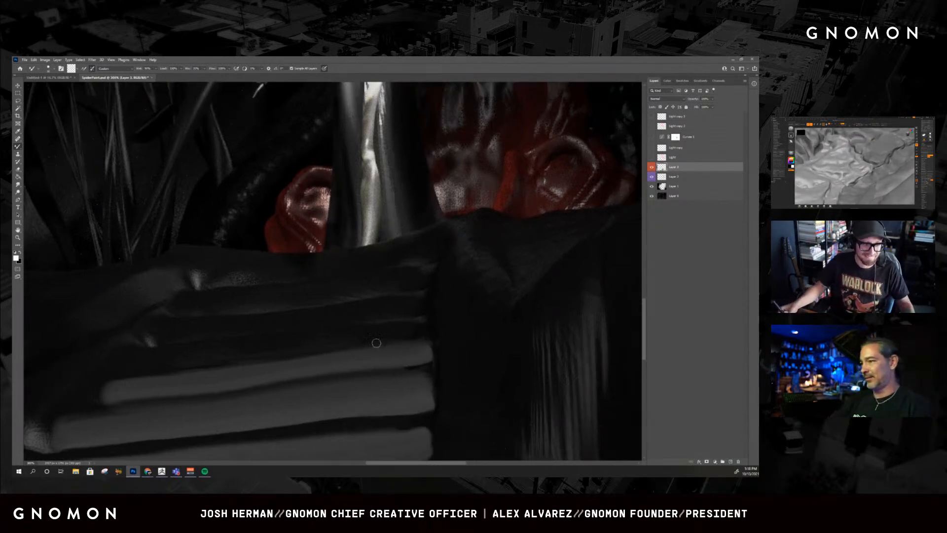
- Blend the darker top treads below the figure and smooth the pillar left of the stairs with an enlarged Mixer Brush
{"action": "key", "text": "]"}
{"action": "key", "text": "]"}
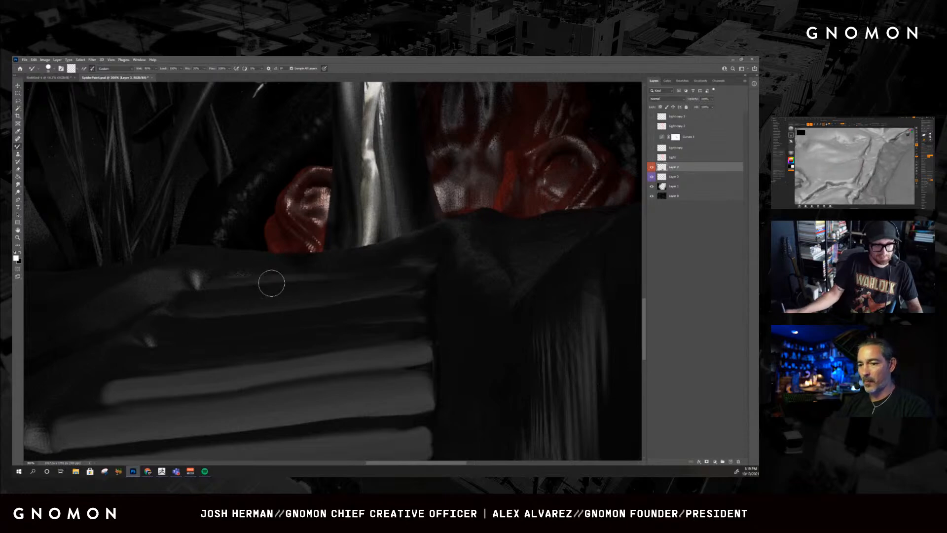
{"action": "left_click", "coordinate": [349, 283], "text": "alt"}
{"action": "left_click", "coordinate": [346, 289], "text": "alt"}
{"action": "left_click", "coordinate": [345, 294], "text": "alt"}
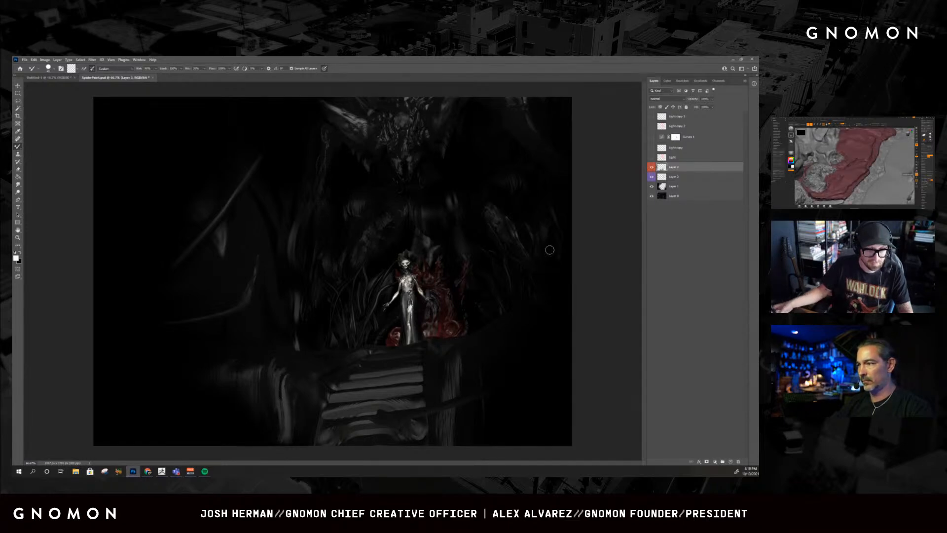
- Show the hidden light layers and the Curves adjustment above the painting to preview its lighting
{"action": "mouse_move", "coordinate": [652, 117]}
{"action": "left_mouse_down"}
{"action": "mouse_move", "coordinate": [652, 157]}
{"action": "mouse_move", "coordinate": [652, 120]}
{"action": "left_mouse_up"}
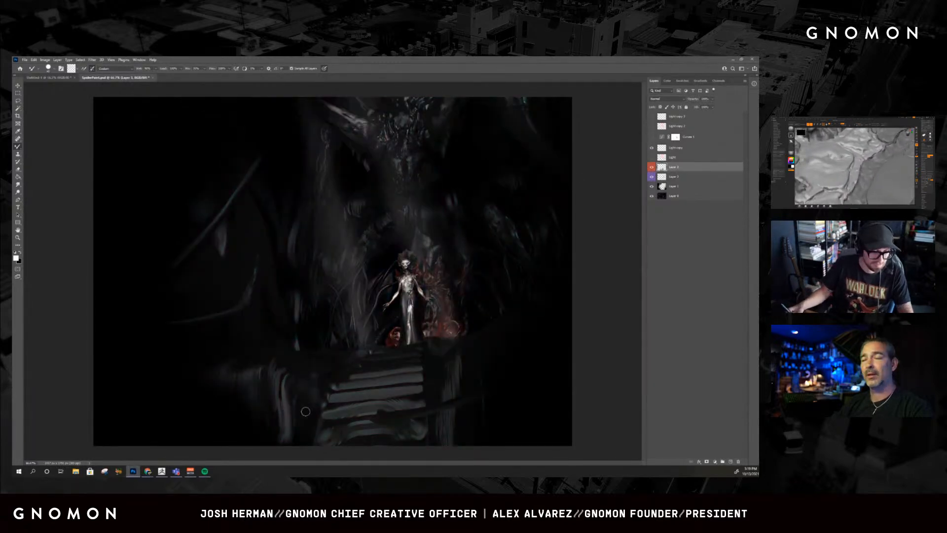
{"action": "left_click", "coordinate": [652, 148]}
{"action": "left_click_drag", "start_coordinate": [651, 157], "coordinate": [651, 117]}
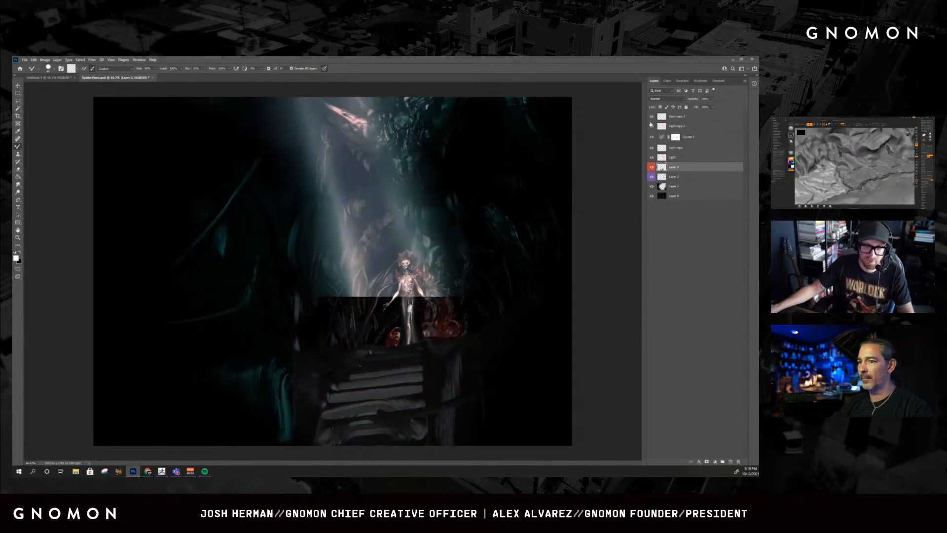
- Try blending the light beam above the figure on the topmost light layer, and undo the strokes
{"action": "left_click", "coordinate": [685, 116]}
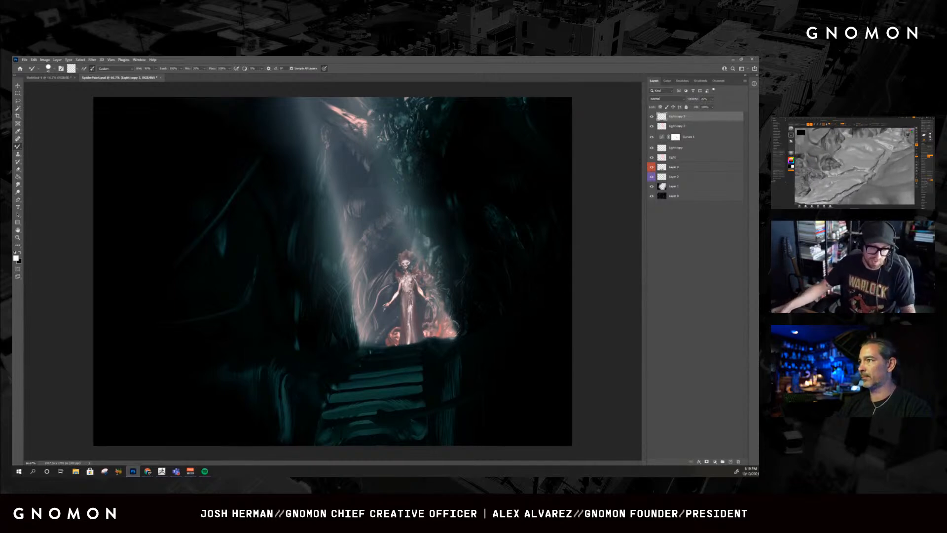
{"action": "mouse_move", "coordinate": [412, 246]}
{"action": "left_mouse_down"}
{"action": "mouse_move", "coordinate": [425, 271]}
{"action": "mouse_move", "coordinate": [394, 203]}
{"action": "left_mouse_up"}
{"action": "mouse_move", "coordinate": [323, 157]}
{"action": "left_mouse_down"}
{"action": "mouse_move", "coordinate": [340, 281]}
{"action": "mouse_move", "coordinate": [357, 296]}
{"action": "left_mouse_up"}
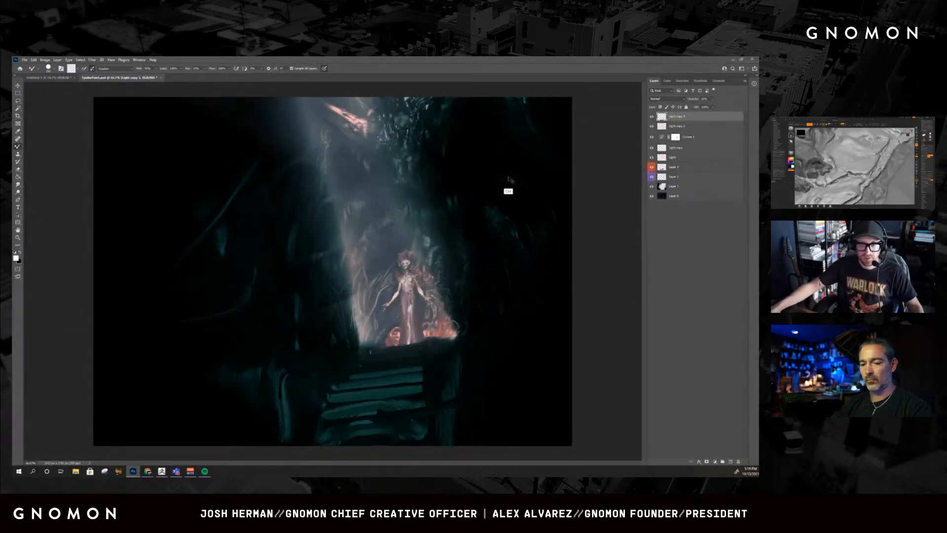
{"action": "key", "text": "ctrl+z"}
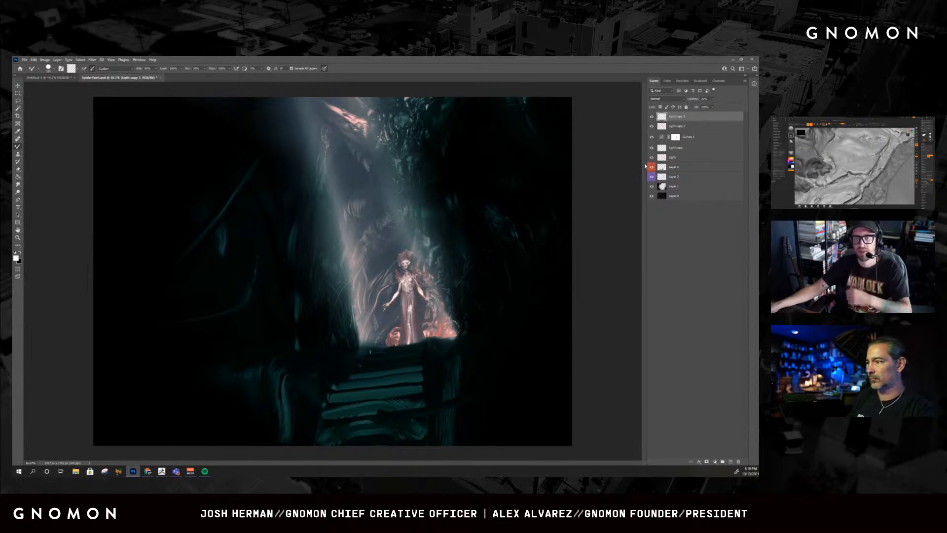
- Hide the light layers and the Curves adjustment, and blend strokes outward from the dark ledge beside the stairs on the red-labelled layer
{"action": "left_click", "coordinate": [654, 119]}
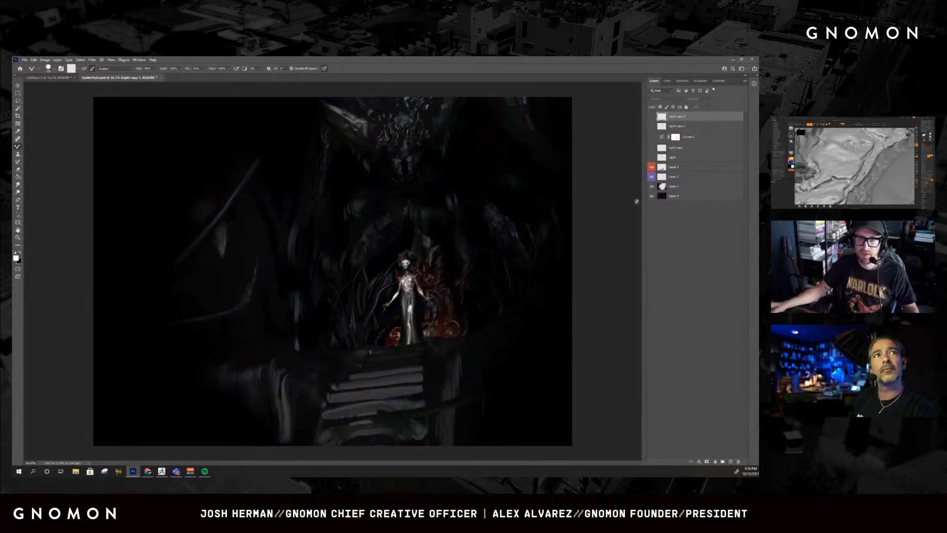
{"action": "left_click", "coordinate": [680, 167]}
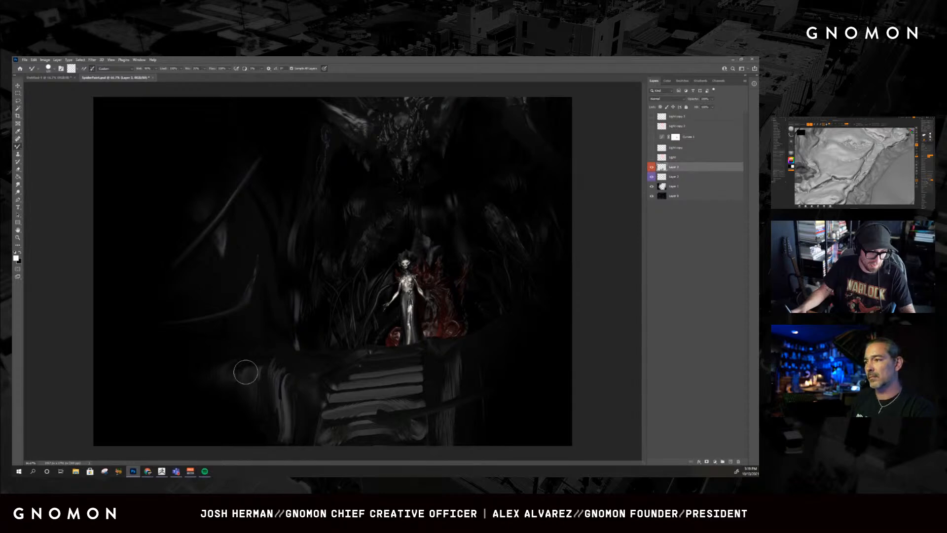
{"action": "left_click_drag", "start_coordinate": [246, 372], "coordinate": [193, 361]}
{"action": "key", "text": "bracketleft"}
{"action": "key", "text": "bracketleft"}
{"action": "key", "text": "bracketleft"}
{"action": "key", "text": "bracketleft"}
{"action": "key", "text": "bracketleft"}
{"action": "key", "text": "bracketleft"}
{"action": "key", "text": "bracketleft"}
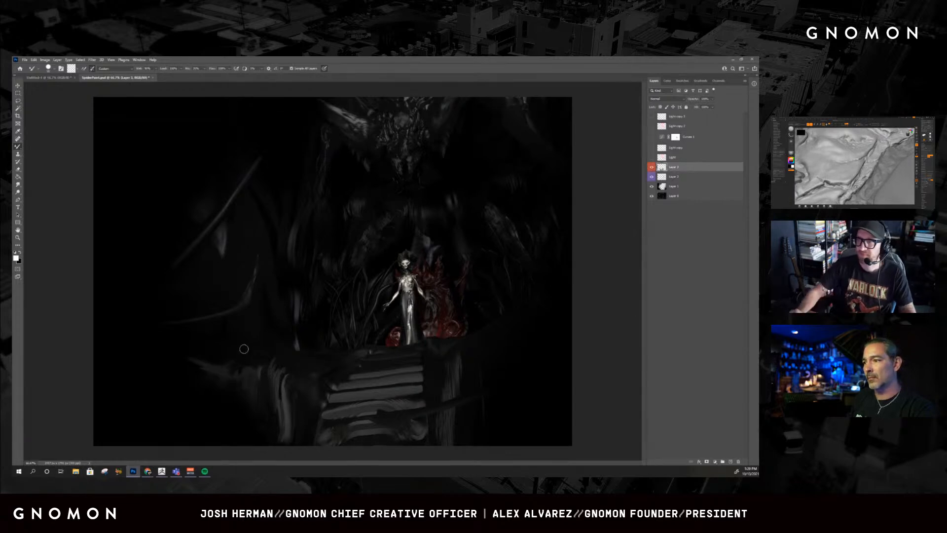
- Enlarge the brush and blend the paint around the creature's head above the figure on the red-labelled layer
{"action": "key", "text": "bracketright"}
{"action": "key", "text": "bracketright"}
{"action": "key", "text": "bracketright"}
{"action": "key", "text": "bracketright"}
{"action": "key", "text": "bracketright"}
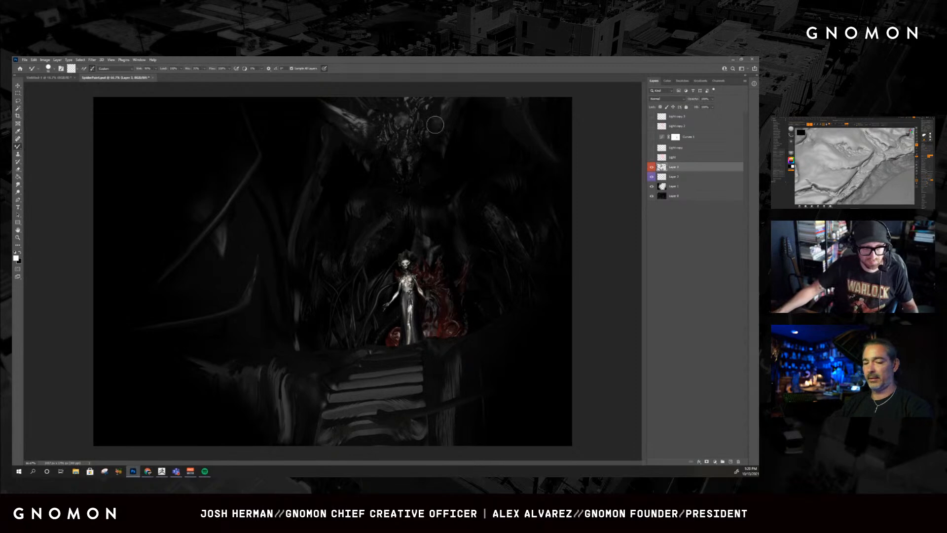
{"action": "left_click_drag", "start_coordinate": [417, 144], "coordinate": [404, 136]}
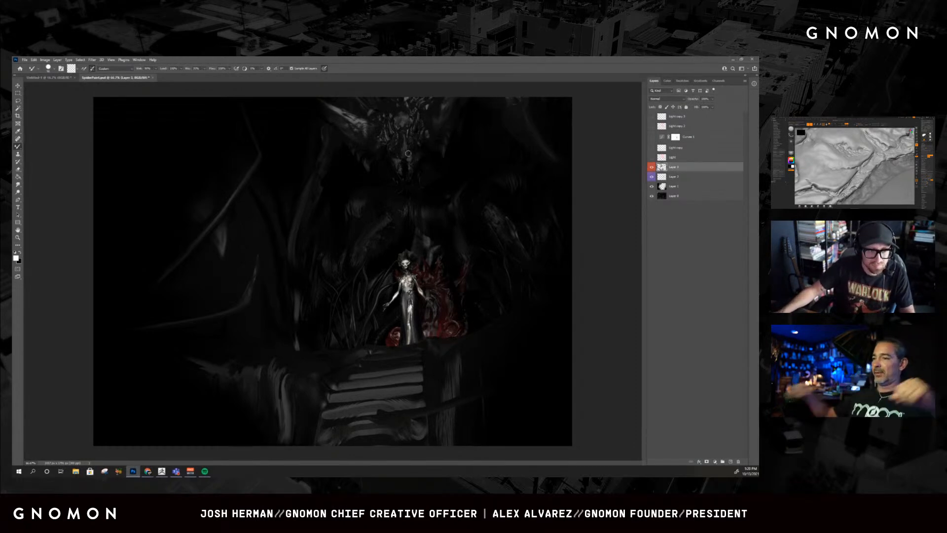
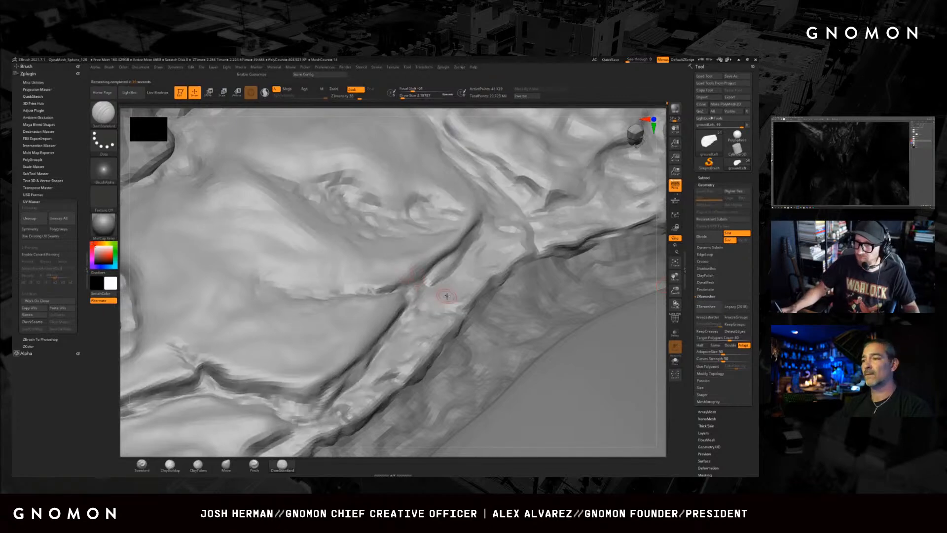
- Display the polyframe on the ground mesh in ZBrush and examine its topology along the ledge from several views
{"action": "right_click_drag", "start_coordinate": [423, 316], "coordinate": [492, 369], "text": "alt"}
{"action": "left_click", "coordinate": [675, 319]}
{"action": "right_click_drag", "start_coordinate": [389, 312], "coordinate": [403, 345], "text": "alt"}
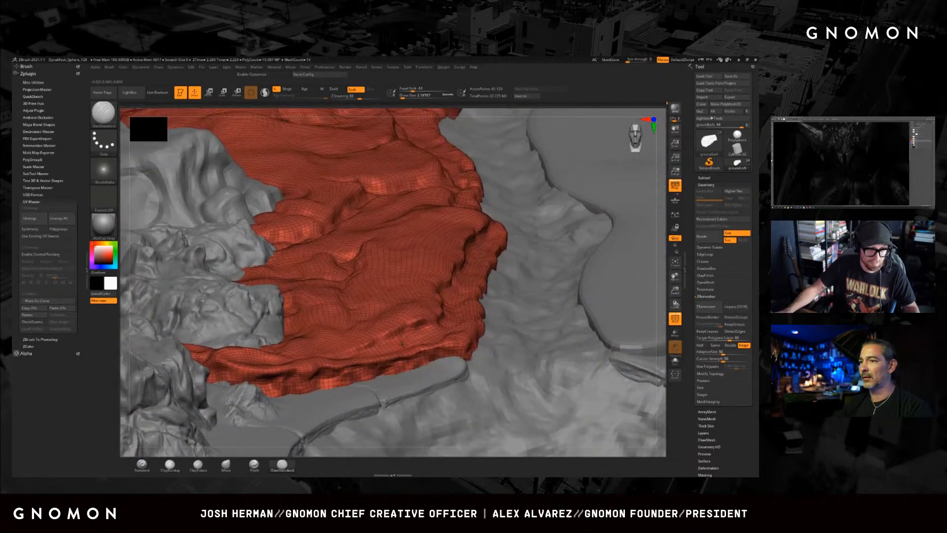
{"action": "mouse_move", "coordinate": [408, 309]}
{"action": "right_mouse_down", "text": "alt"}
{"action": "mouse_move", "coordinate": [416, 315]}
{"action": "mouse_move", "coordinate": [413, 277]}
{"action": "mouse_move", "coordinate": [365, 291]}
{"action": "mouse_move", "coordinate": [410, 321]}
{"action": "right_mouse_up", "text": "alt"}
{"action": "right_click_drag", "start_coordinate": [498, 289], "coordinate": [448, 370], "text": "alt"}
{"action": "right_click", "coordinate": [449, 370]}
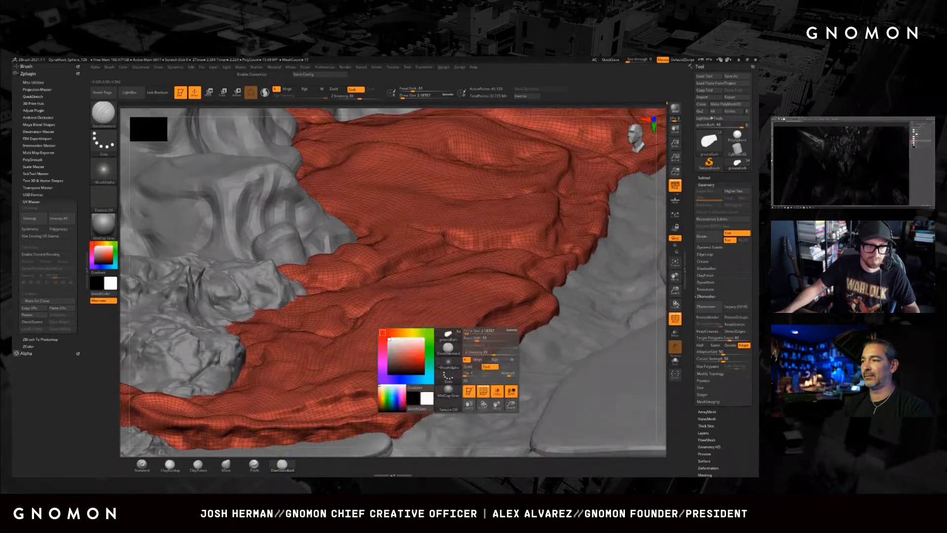
{"action": "right_click_drag", "start_coordinate": [538, 262], "coordinate": [450, 295], "text": "alt"}
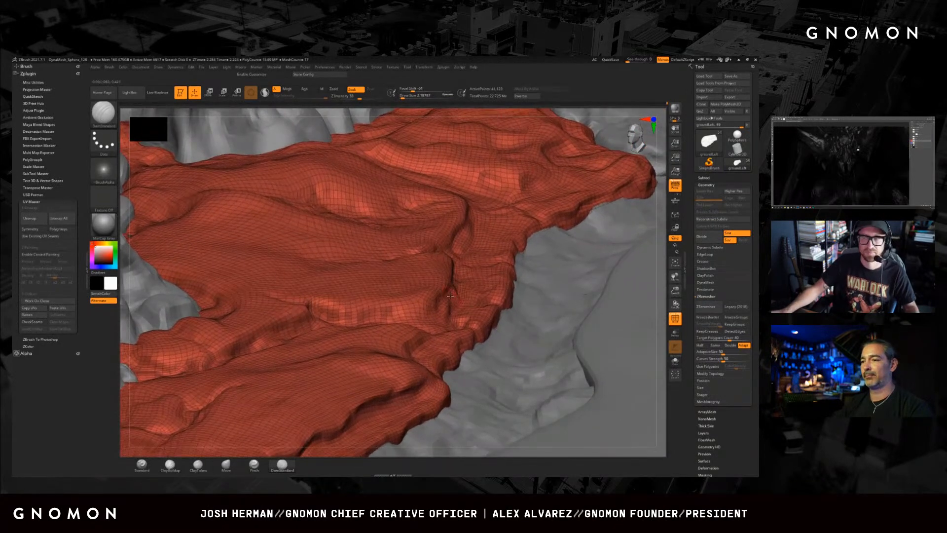
{"action": "right_click_drag", "start_coordinate": [481, 263], "coordinate": [425, 318]}
{"action": "right_click_drag", "start_coordinate": [518, 218], "coordinate": [439, 318]}
{"action": "right_click", "coordinate": [438, 318]}
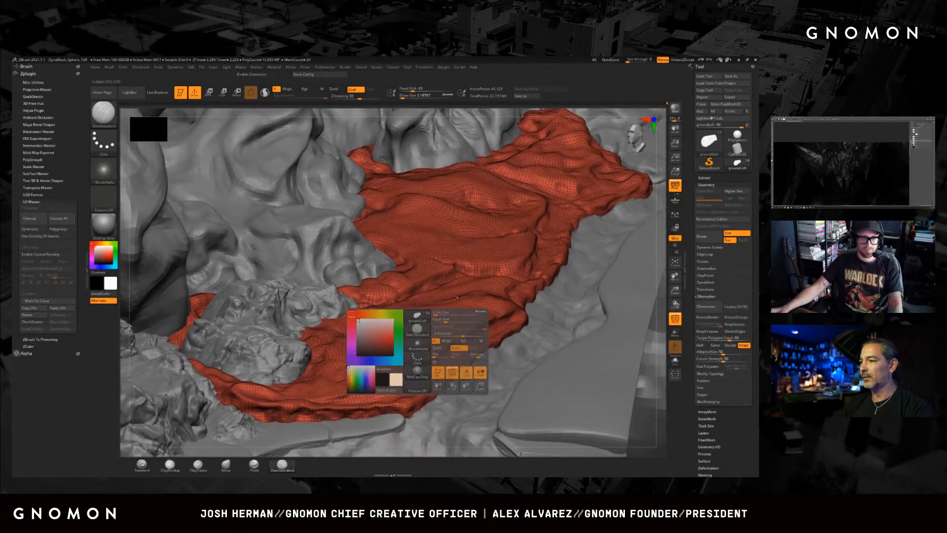
{"action": "mouse_move", "coordinate": [454, 279]}
{"action": "right_mouse_down", "text": "alt"}
{"action": "mouse_move", "coordinate": [476, 224]}
{"action": "mouse_move", "coordinate": [453, 296]}
{"action": "mouse_move", "coordinate": [458, 287]}
{"action": "right_mouse_up", "text": "alt"}
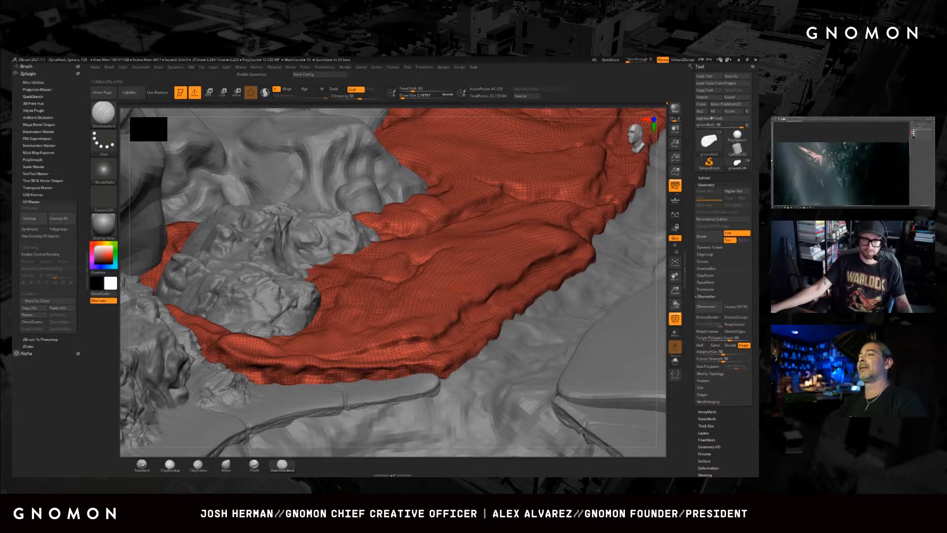
{"action": "right_click_drag", "start_coordinate": [490, 245], "coordinate": [458, 271], "text": "alt"}
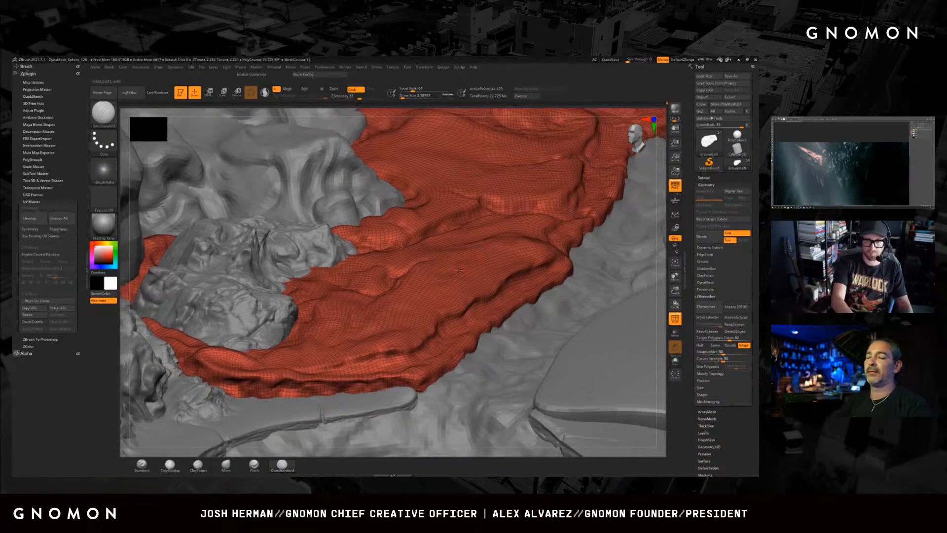
{"action": "right_click_drag", "start_coordinate": [462, 273], "coordinate": [469, 279], "text": "ctrl"}
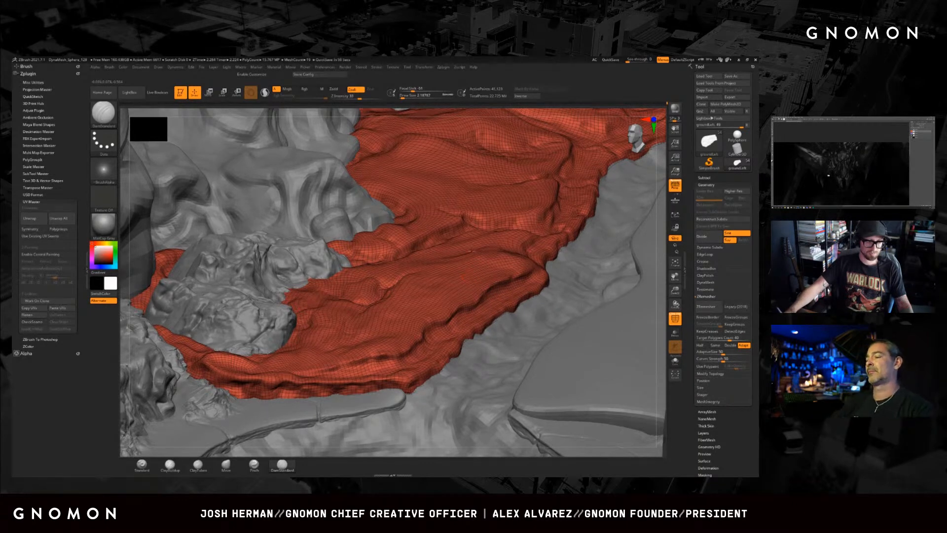
{"action": "right_click_drag", "start_coordinate": [508, 222], "coordinate": [430, 279], "text": "alt"}
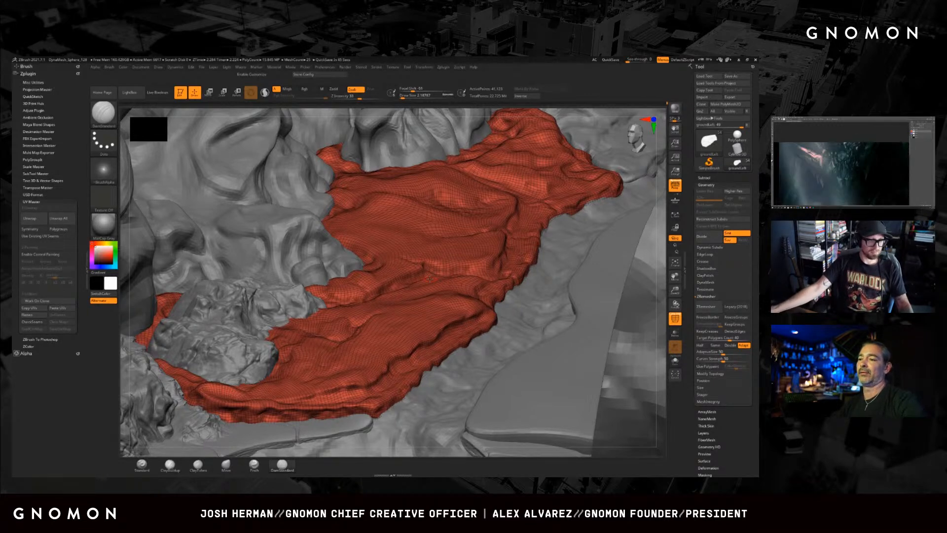
{"action": "mouse_move", "coordinate": [404, 303]}
{"action": "right_mouse_down"}
{"action": "mouse_move", "coordinate": [432, 273]}
{"action": "mouse_move", "coordinate": [416, 317]}
{"action": "mouse_move", "coordinate": [389, 311]}
{"action": "mouse_move", "coordinate": [390, 336]}
{"action": "right_mouse_up"}
{"action": "right_click", "coordinate": [416, 317]}
{"action": "right_click", "coordinate": [389, 336]}
{"action": "right_click_drag", "start_coordinate": [464, 287], "coordinate": [445, 284], "text": "alt"}
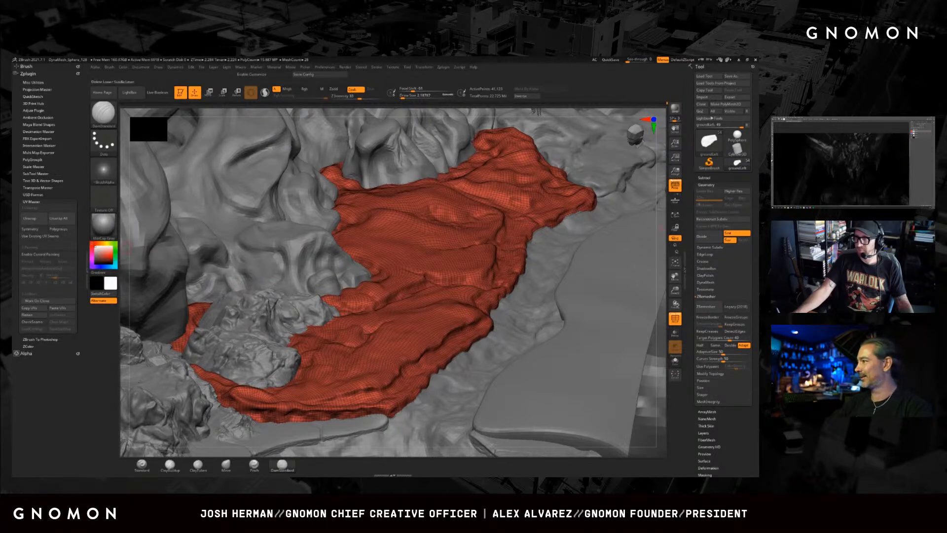
- Compare the ground mesh's sculpted surface with and without the polyframe
{"action": "left_click", "coordinate": [706, 185]}
{"action": "left_click", "coordinate": [707, 185]}
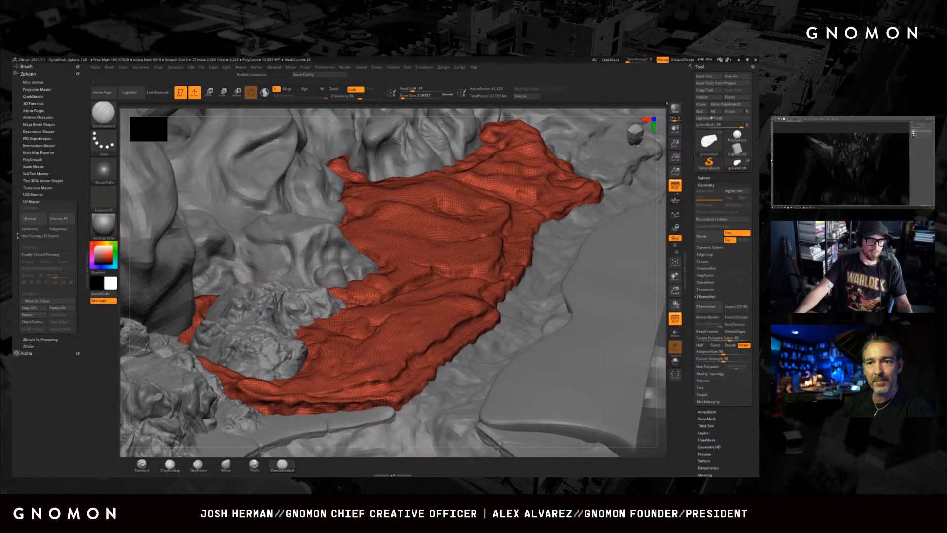
{"action": "right_click_drag", "start_coordinate": [424, 207], "coordinate": [415, 210], "text": "alt"}
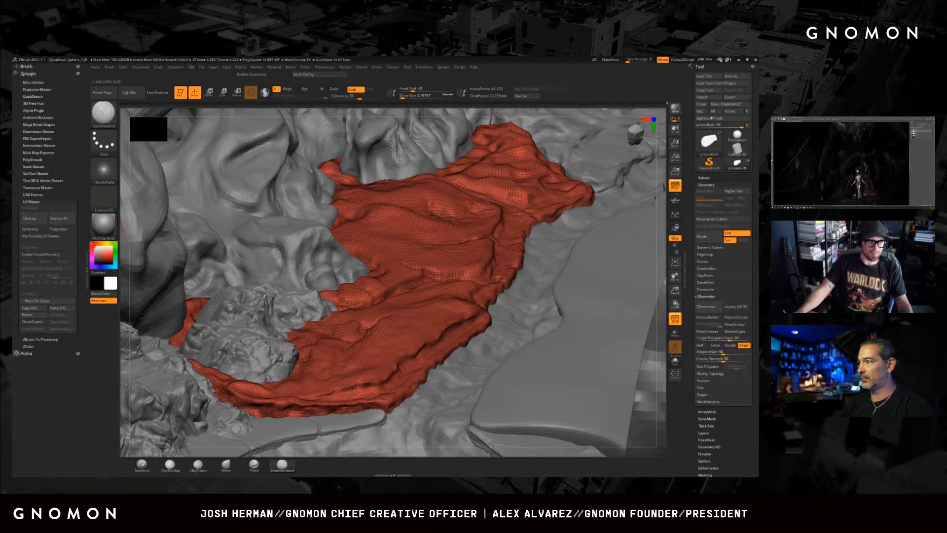
{"action": "right_click_drag", "start_coordinate": [435, 242], "coordinate": [463, 236]}
{"action": "key", "text": "space"}
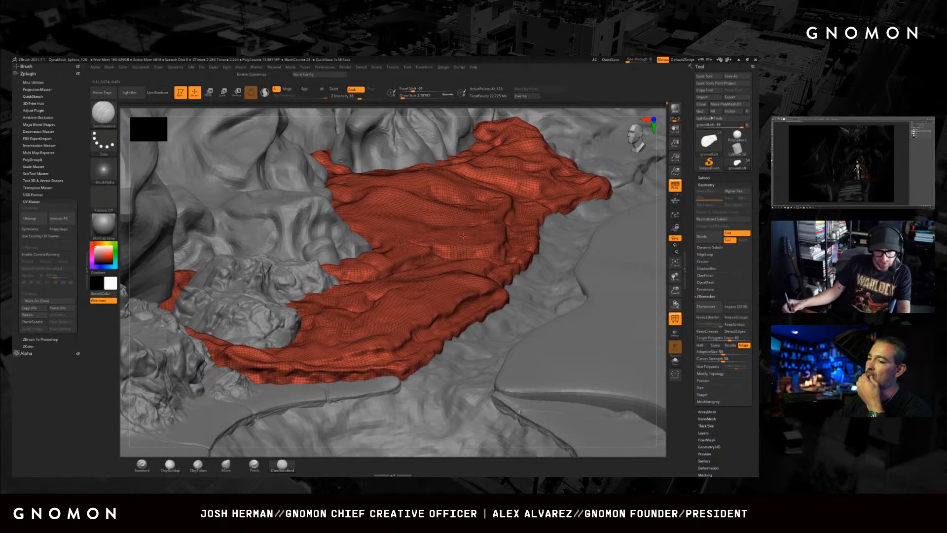
{"action": "right_click_drag", "start_coordinate": [463, 235], "coordinate": [450, 240]}
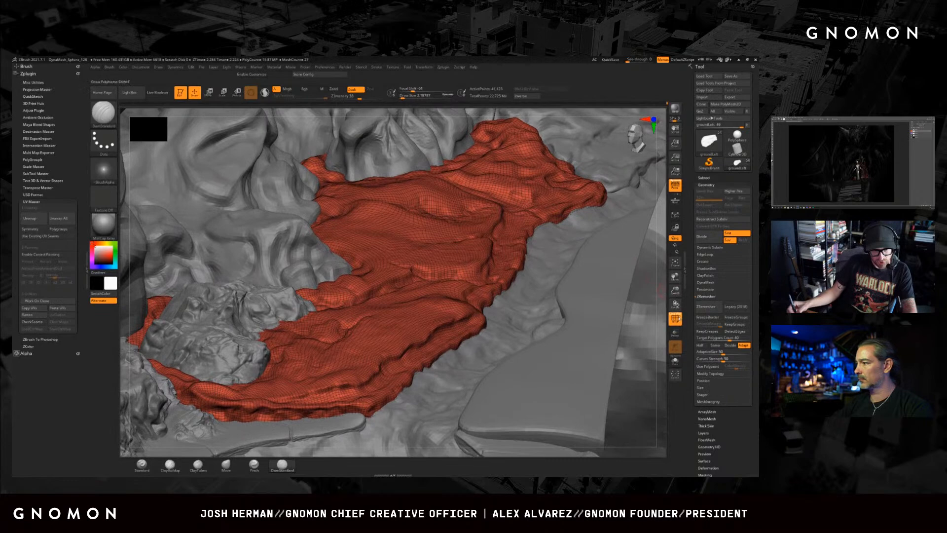
{"action": "left_click", "coordinate": [675, 319]}
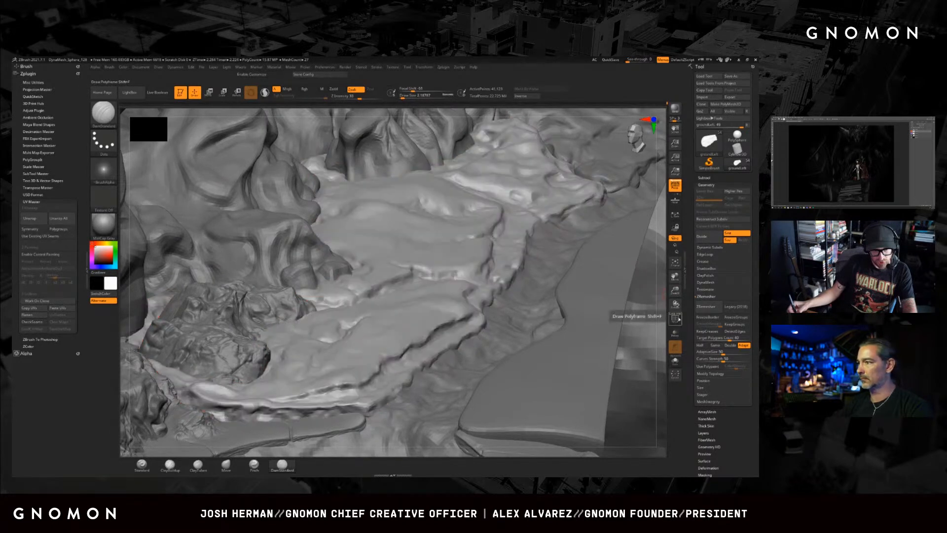
{"action": "left_click", "coordinate": [676, 318]}
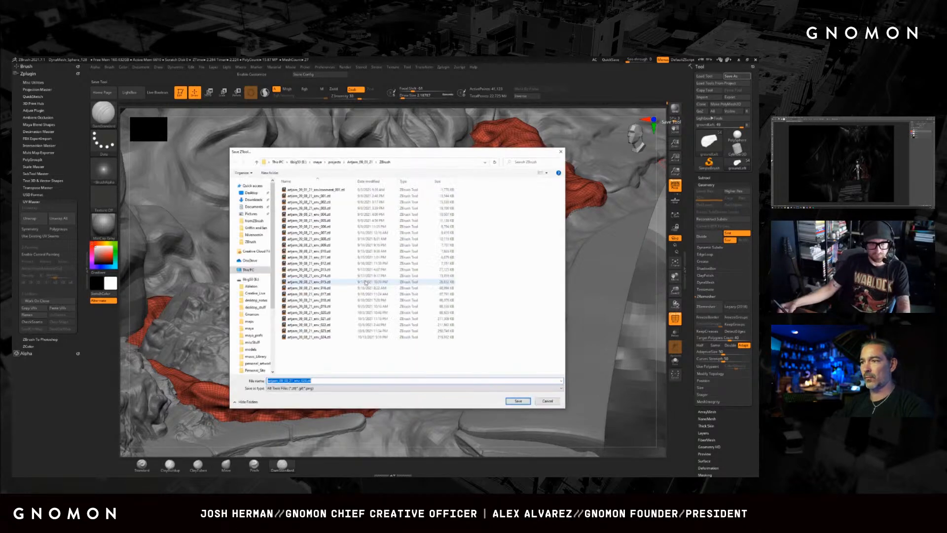
- Save the tool under the next version number, with a file name ending in env_025
{"action": "left_click", "coordinate": [324, 338]}
{"action": "left_click", "coordinate": [320, 381]}
{"action": "left_click_drag", "start_coordinate": [305, 380], "coordinate": [327, 382]}
{"action": "type", "text": "5"}
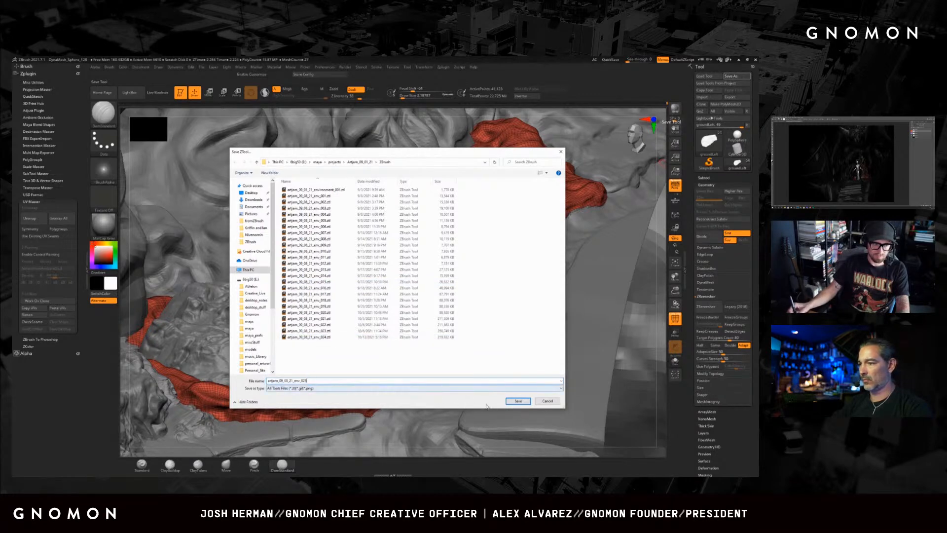
{"action": "left_click", "coordinate": [516, 401]}
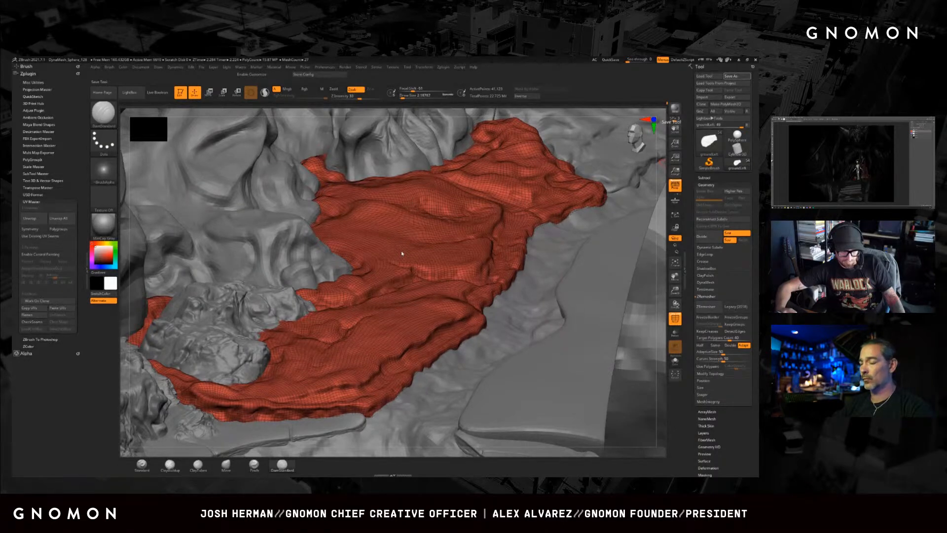
- Unwrap the ground mesh with UV Master, and apply the multicolour gradient texture map with the polyframe hidden to check its UVs
{"action": "right_click_drag", "start_coordinate": [388, 302], "coordinate": [408, 287], "text": "alt"}
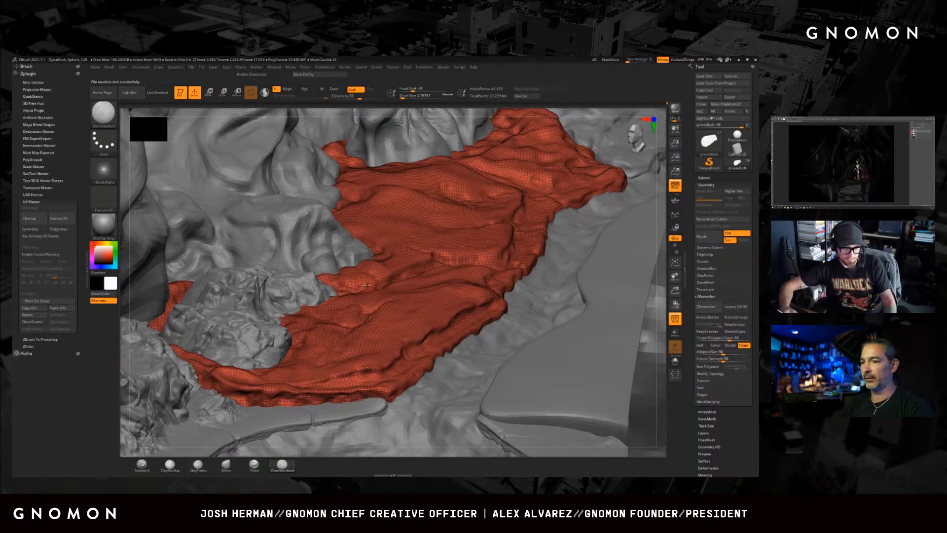
{"action": "left_click", "coordinate": [34, 218]}
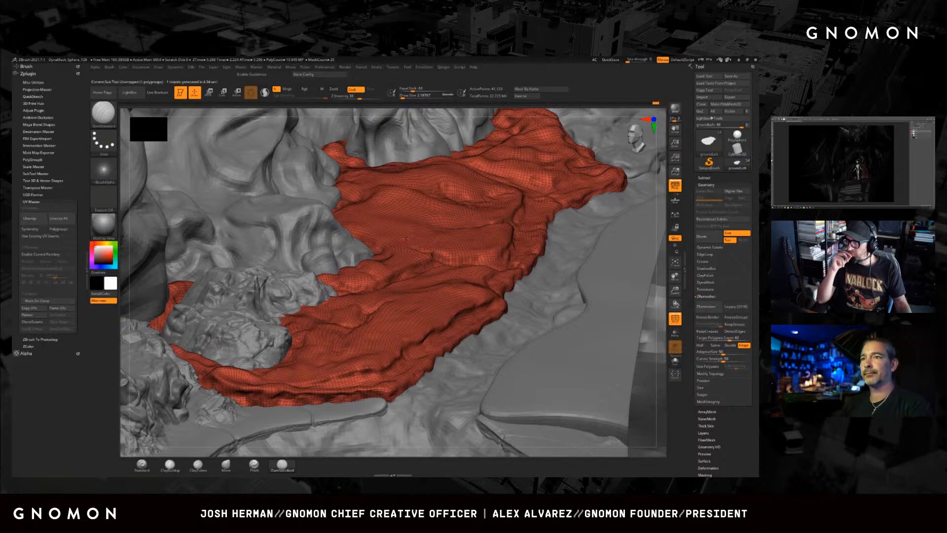
{"action": "left_click", "coordinate": [711, 186]}
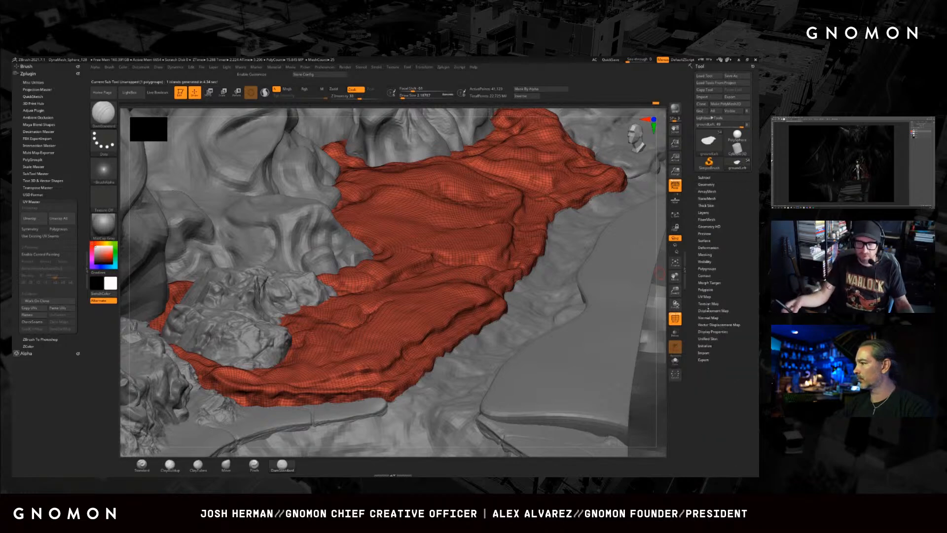
{"action": "left_click", "coordinate": [708, 304]}
{"action": "left_click", "coordinate": [675, 318]}
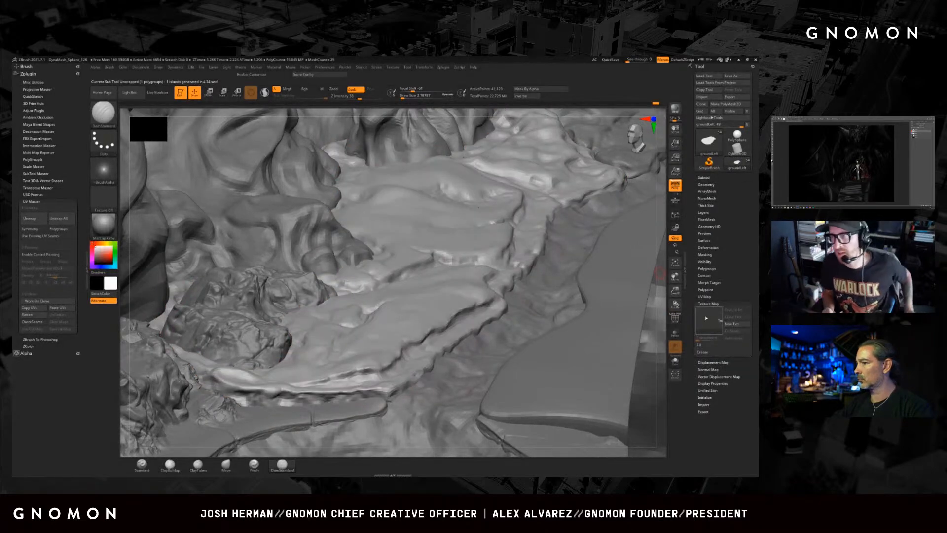
{"action": "left_click", "coordinate": [705, 315]}
{"action": "left_click", "coordinate": [535, 324]}
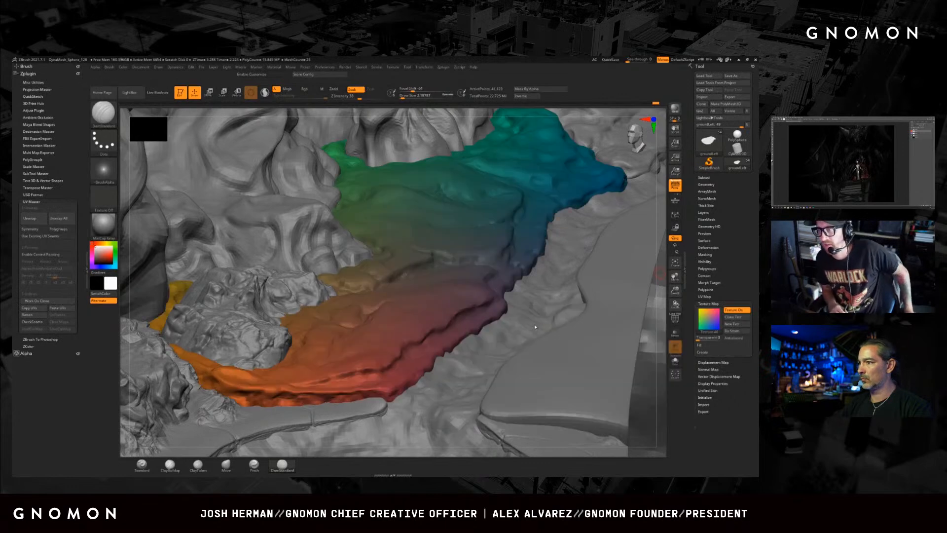
{"action": "right_click_drag", "start_coordinate": [469, 272], "coordinate": [451, 288], "text": "alt"}
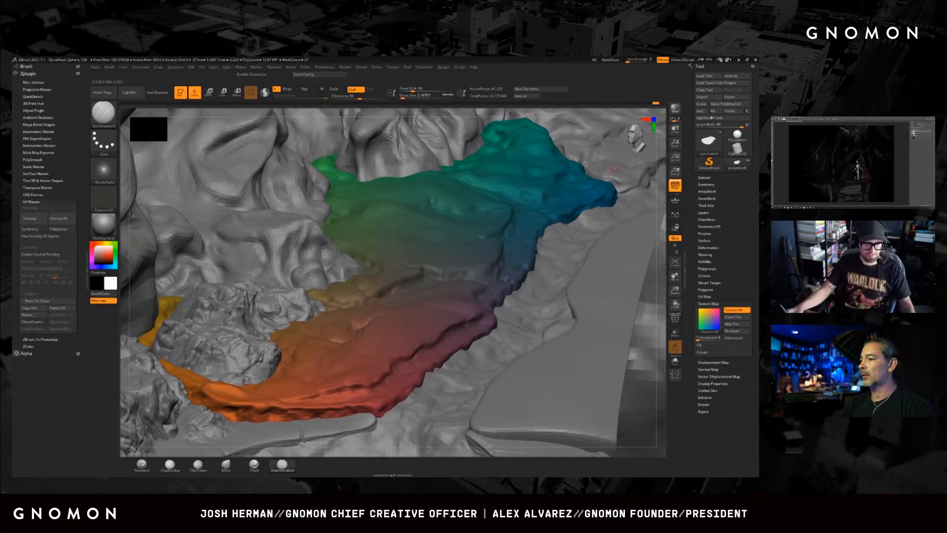
- Switch to the Unreal Editor and examine the night-lit valley around the campfire and the scale figures from several views
{"action": "left_click", "coordinate": [737, 59]}
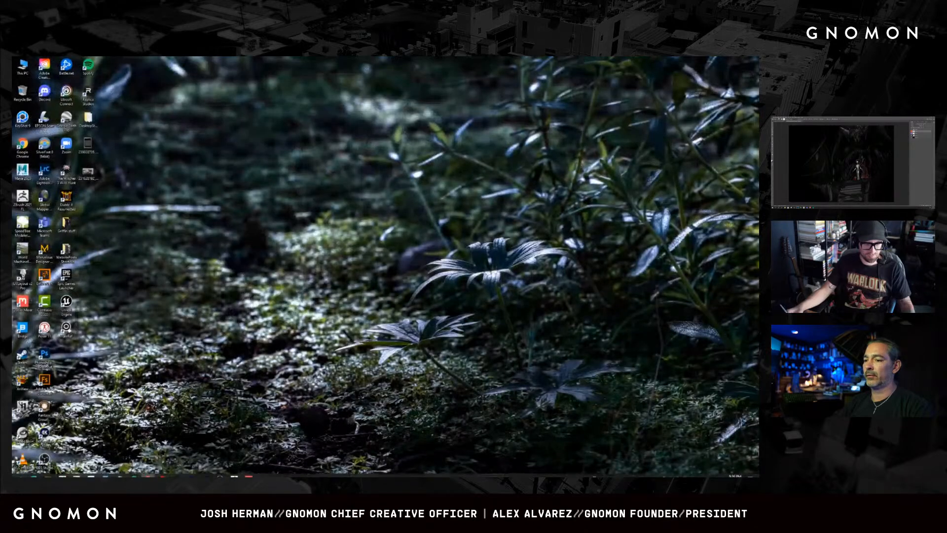
{"action": "left_click", "coordinate": [222, 472]}
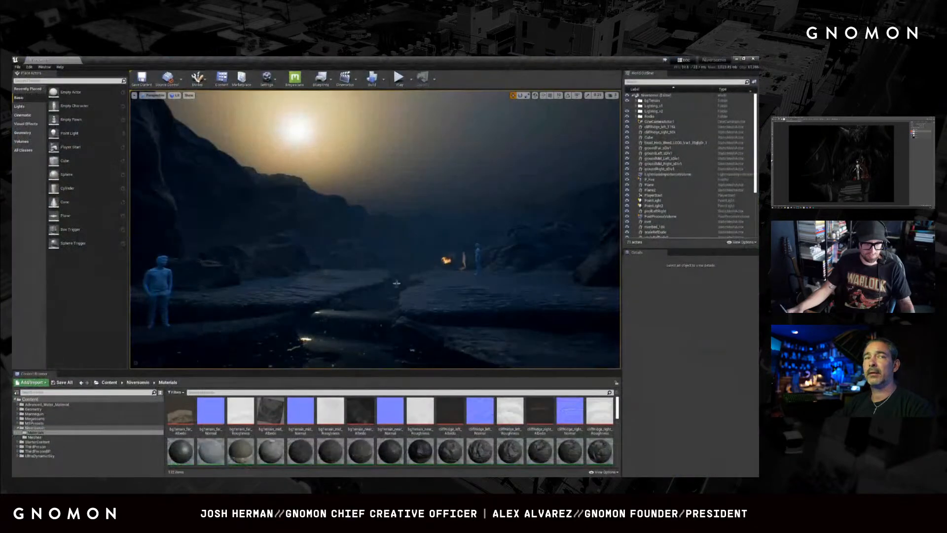
{"action": "right_click_drag", "start_coordinate": [413, 279], "coordinate": [437, 278]}
{"action": "scroll", "coordinate": [442, 283], "scroll_direction": "up", "scroll_amount": 5}
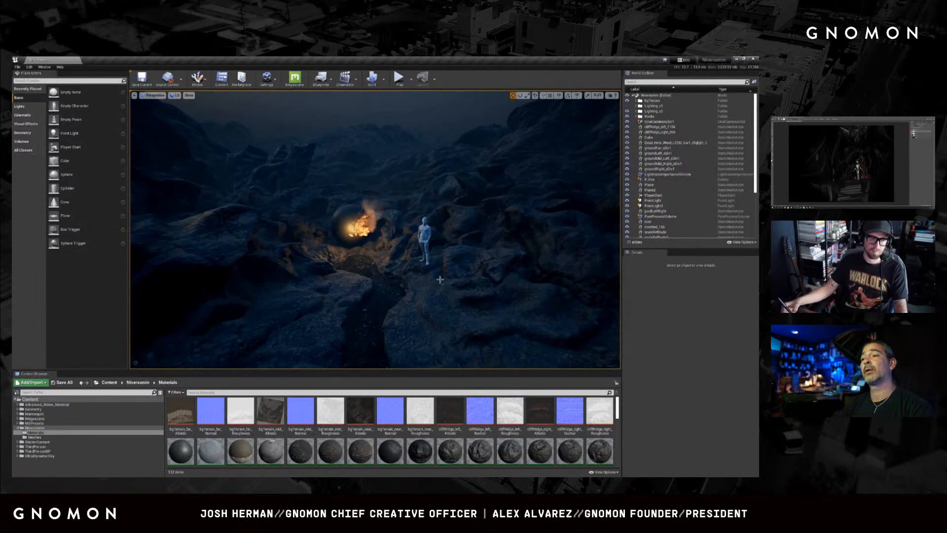
{"action": "middle_click_drag", "start_coordinate": [442, 282], "coordinate": [441, 282]}
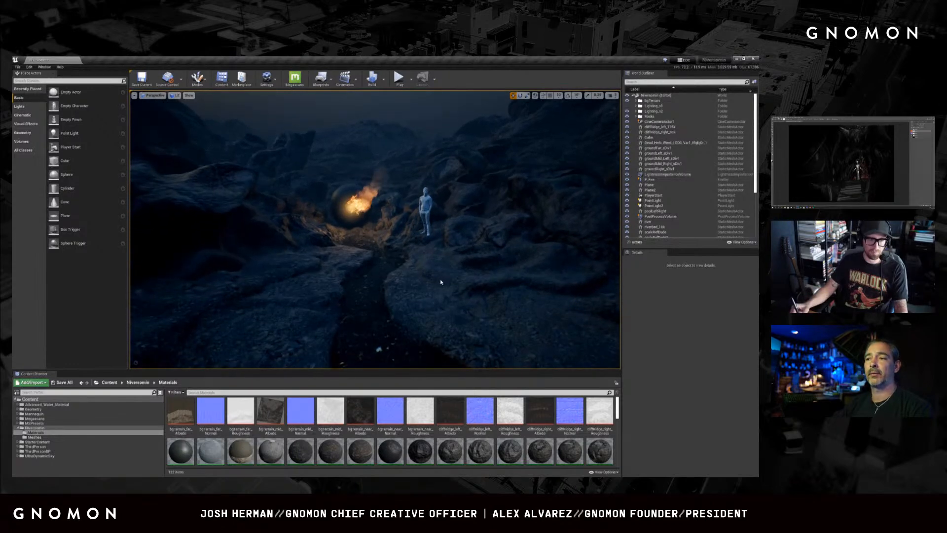
{"action": "mouse_move", "coordinate": [442, 282]}
{"action": "right_mouse_down"}
{"action": "mouse_move", "coordinate": [449, 276]}
{"action": "mouse_move", "coordinate": [443, 279]}
{"action": "right_mouse_up"}
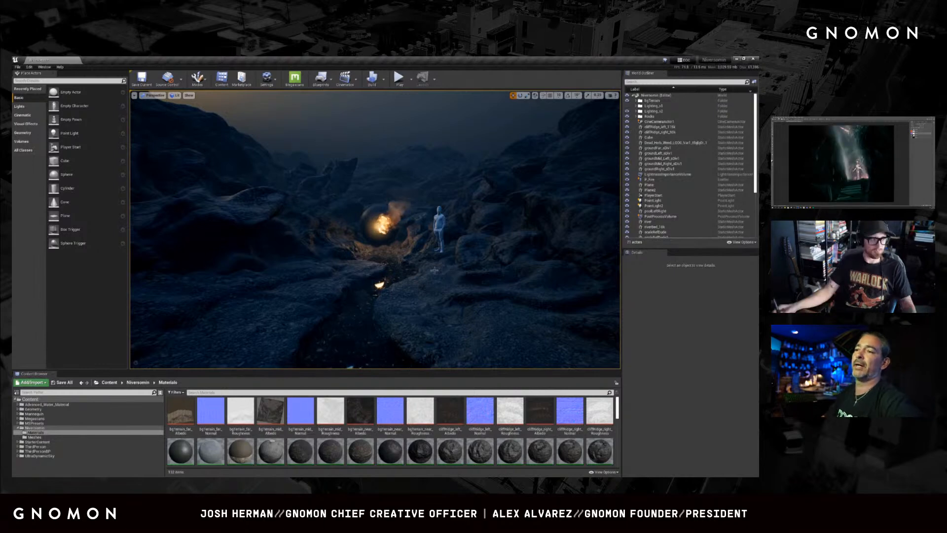
{"action": "left_click_drag", "start_coordinate": [429, 265], "coordinate": [430, 268], "text": "alt"}
{"action": "right_click_drag", "start_coordinate": [431, 268], "coordinate": [430, 268], "text": "alt"}
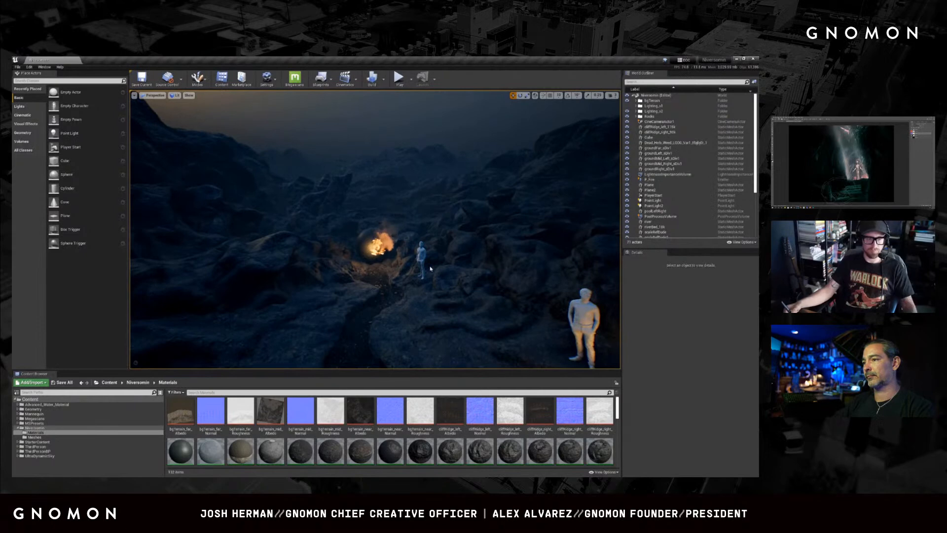
{"action": "middle_click_drag", "start_coordinate": [431, 268], "coordinate": [431, 269], "text": "alt"}
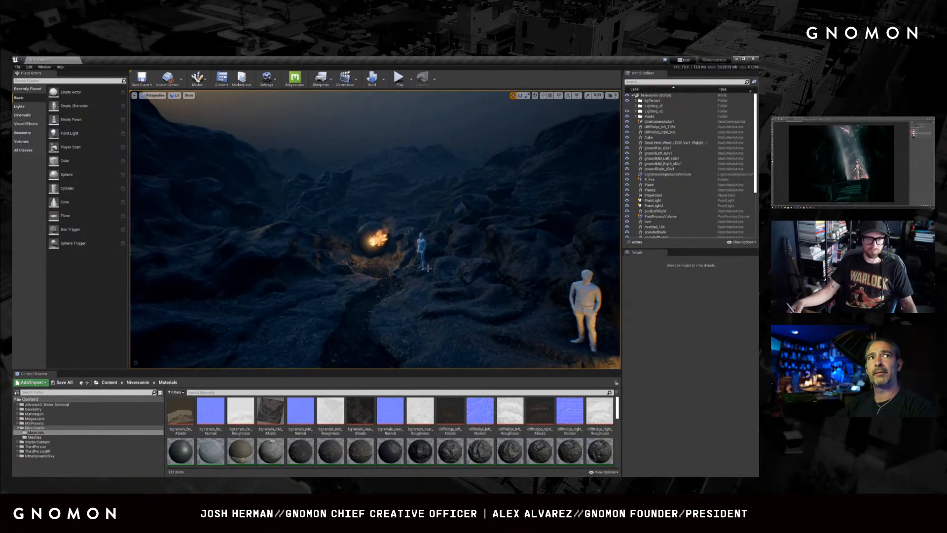
- Show the viewport full screen and inspect the individual rock and ground meshes along the stream by selecting them one after another
{"action": "key", "text": "F11"}
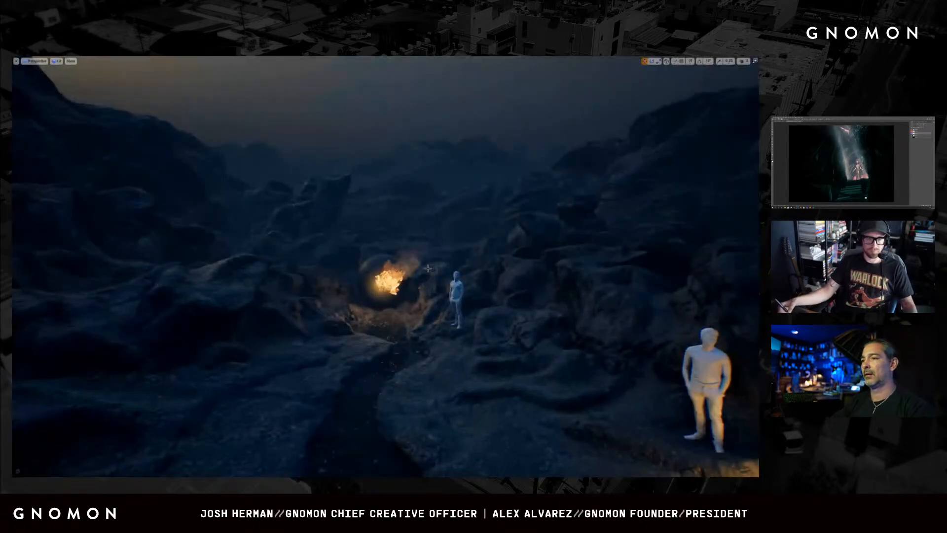
{"action": "mouse_move", "coordinate": [424, 276]}
{"action": "right_mouse_down"}
{"action": "mouse_move", "coordinate": [431, 283]}
{"action": "mouse_move", "coordinate": [423, 279]}
{"action": "right_mouse_up"}
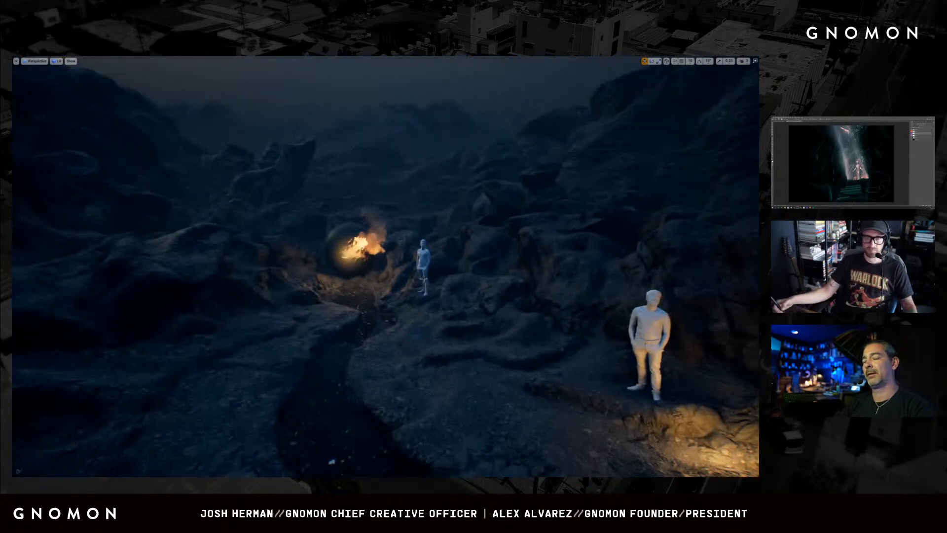
{"action": "middle_click_drag", "start_coordinate": [435, 281], "coordinate": [436, 279]}
{"action": "right_click_drag", "start_coordinate": [436, 279], "coordinate": [455, 288]}
{"action": "left_click", "coordinate": [598, 201]}
{"action": "left_click", "coordinate": [485, 286]}
{"action": "left_click", "coordinate": [348, 252]}
{"action": "left_click", "coordinate": [268, 222]}
{"action": "left_click", "coordinate": [230, 264]}
{"action": "mouse_move", "coordinate": [313, 259]}
{"action": "right_mouse_down"}
{"action": "mouse_move", "coordinate": [296, 264]}
{"action": "mouse_move", "coordinate": [312, 262]}
{"action": "right_mouse_up"}
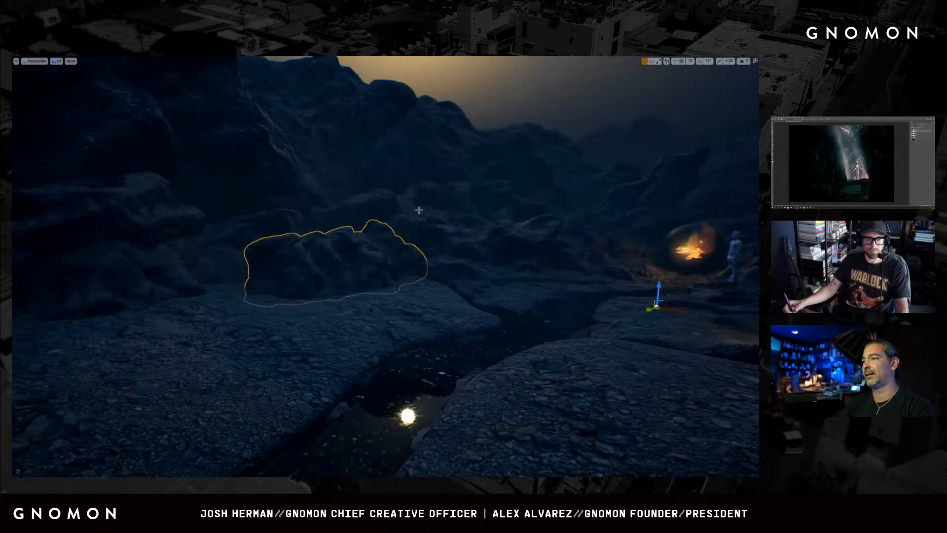
{"action": "key", "text": "w"}
{"action": "right_click_drag", "start_coordinate": [522, 238], "coordinate": [521, 232]}
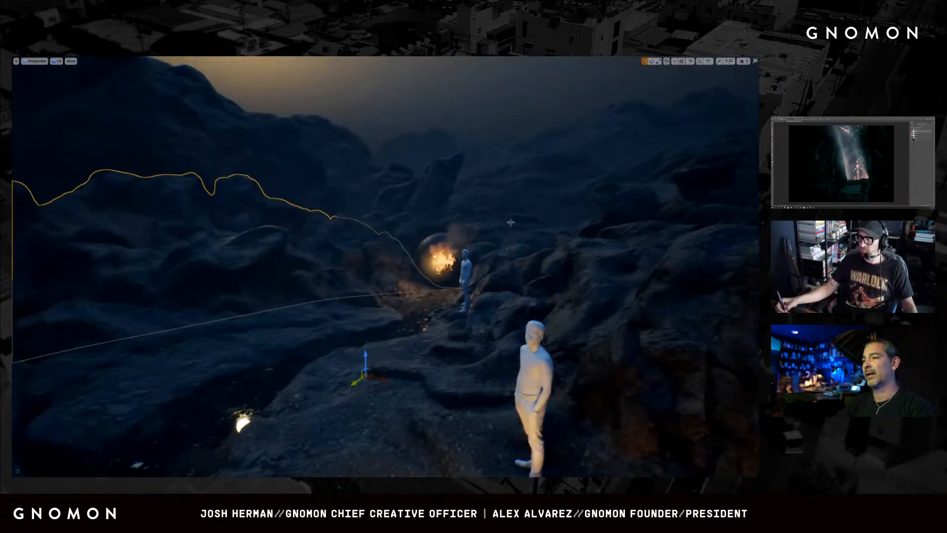
- Inspect the rock mesh behind the campfire, and fly back down the valley to the saved camera view overlooking the pool
{"action": "left_click", "coordinate": [423, 217]}
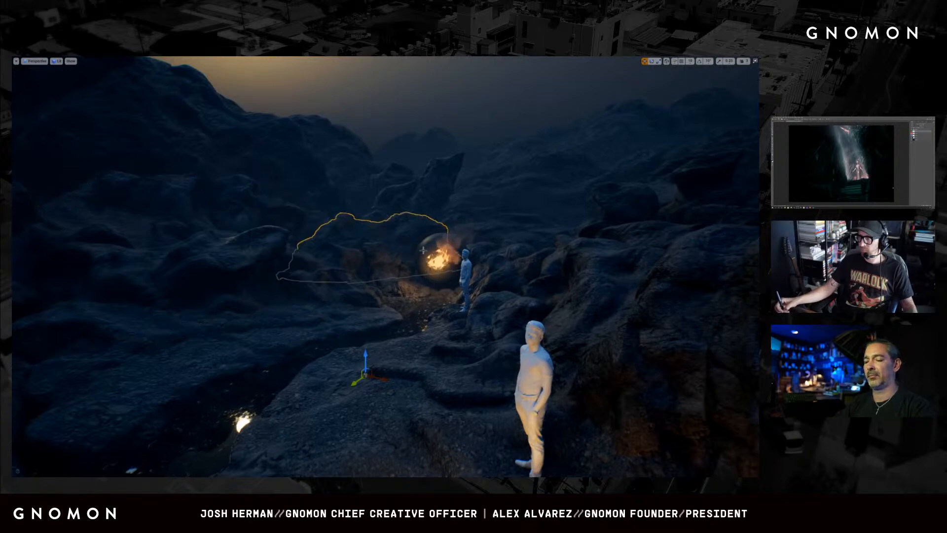
{"action": "right_click_drag", "start_coordinate": [425, 255], "coordinate": [432, 259]}
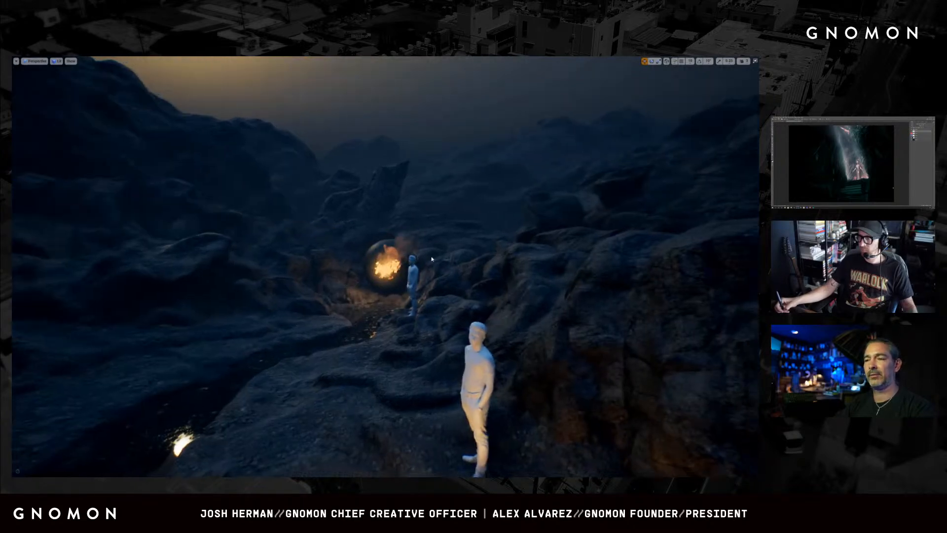
{"action": "key", "text": "s"}
{"action": "key", "text": "a"}
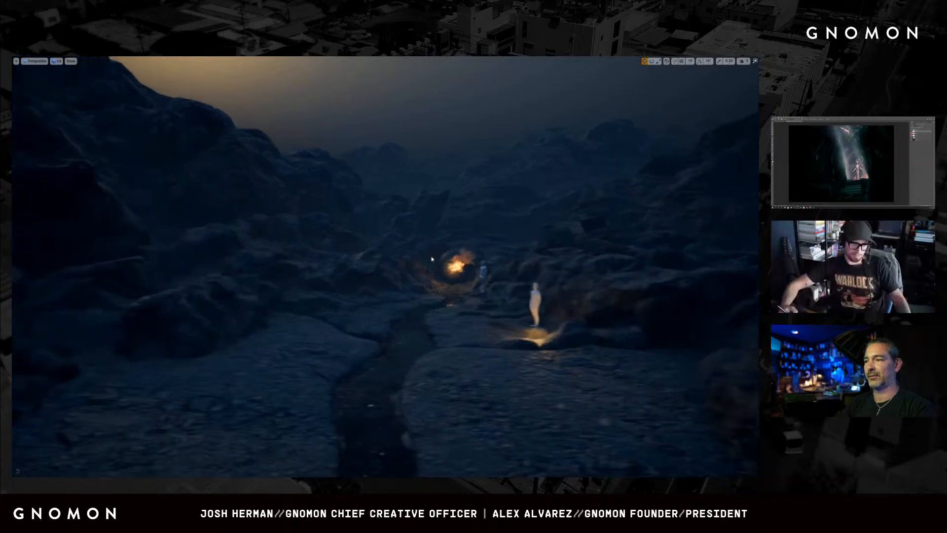
{"action": "key", "text": "s"}
{"action": "key", "text": "q"}
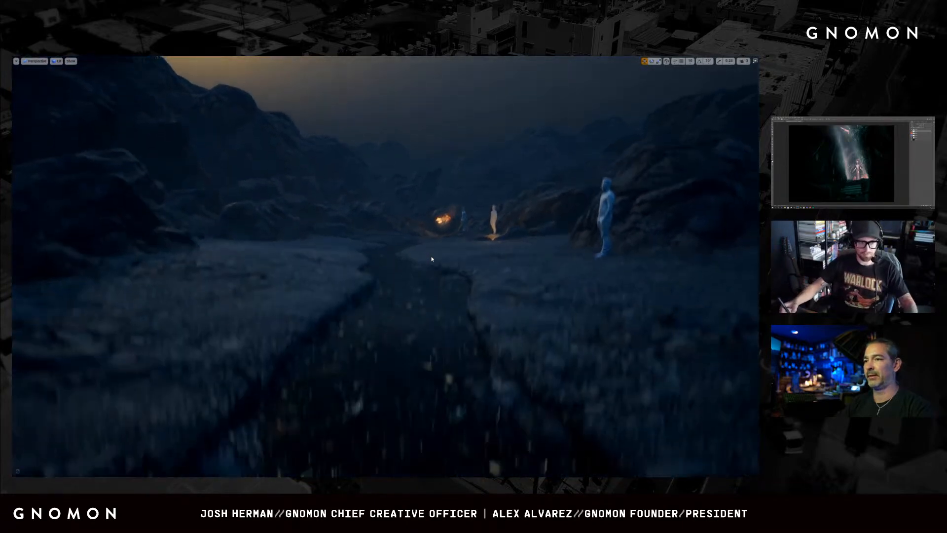
{"action": "key", "text": "d"}
{"action": "right_click_drag", "start_coordinate": [432, 259], "coordinate": [426, 257]}
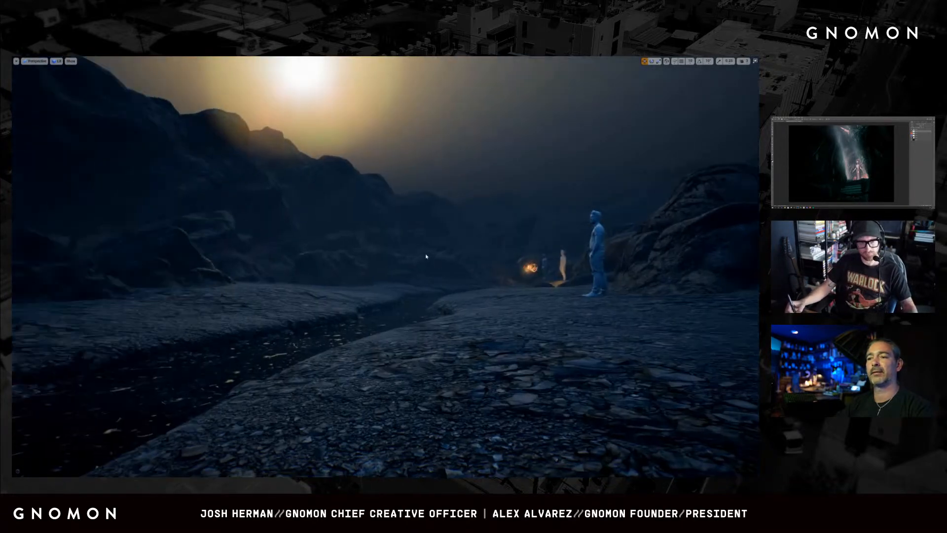
{"action": "key", "text": "s"}
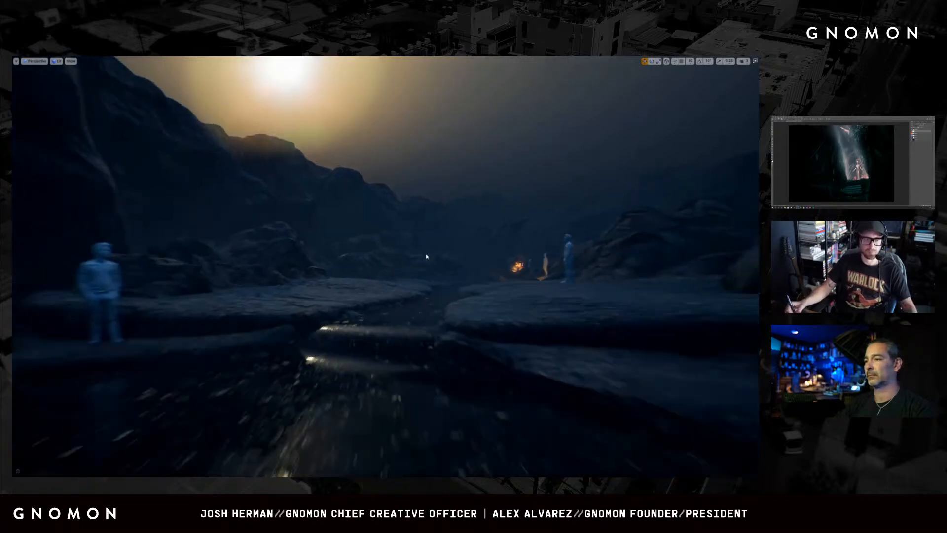
{"action": "key", "text": "s"}
{"action": "key", "text": "1"}
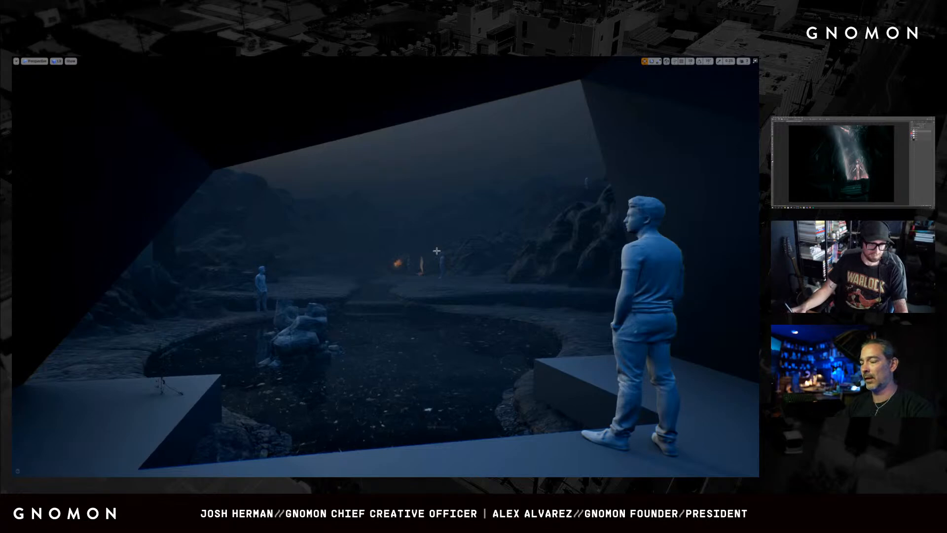
- Toggle the visibility of the Lighting_v2 folder to switch the scene to daylight, and show it full screen in game view
{"action": "key", "text": "F11"}
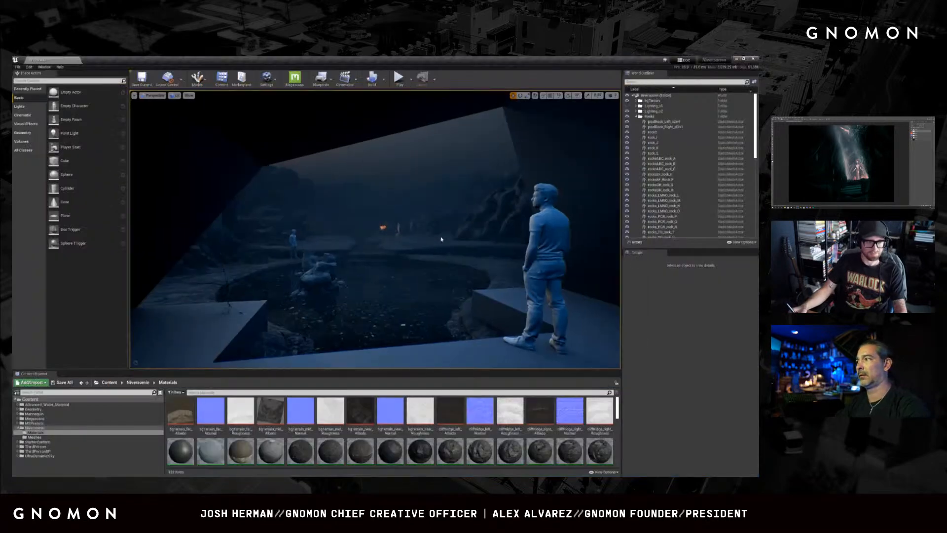
{"action": "left_click", "coordinate": [627, 111]}
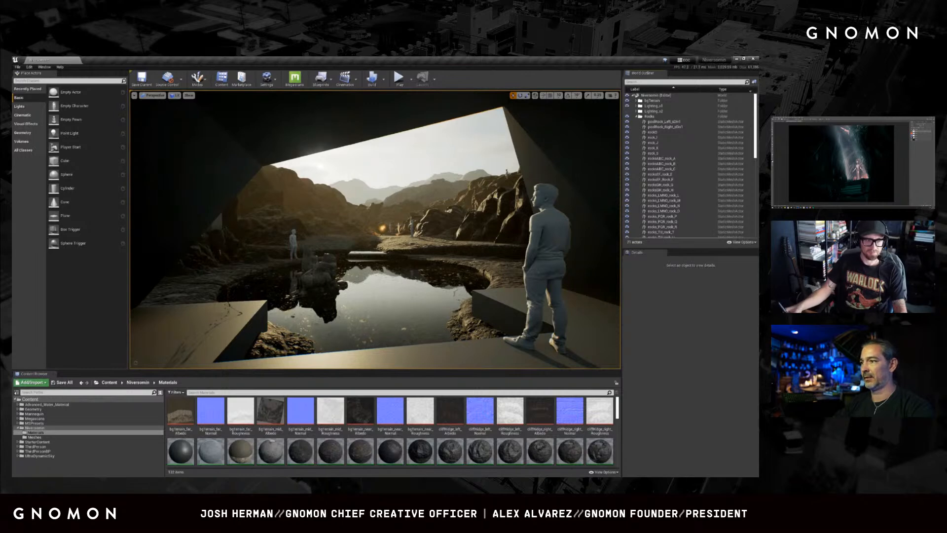
{"action": "left_click", "coordinate": [475, 263]}
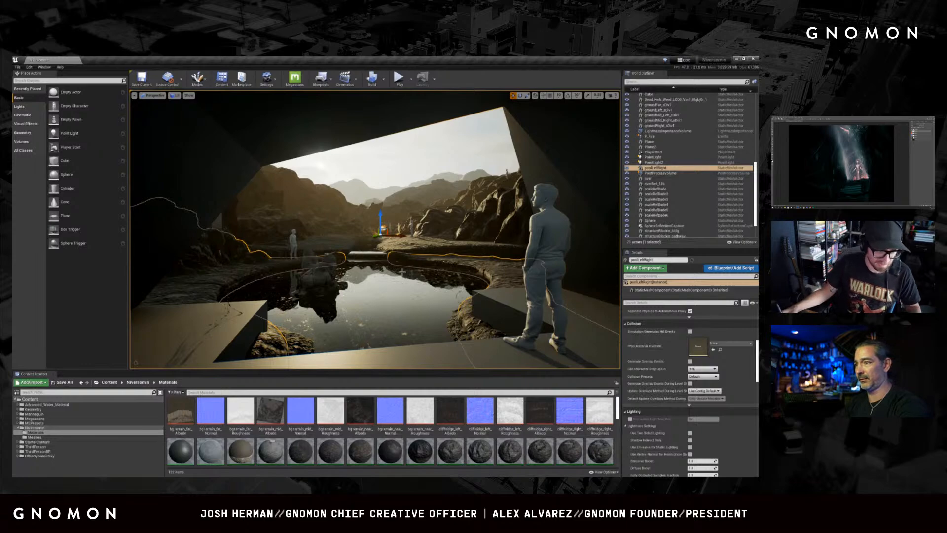
{"action": "key", "text": "F11"}
{"action": "key", "text": "g"}
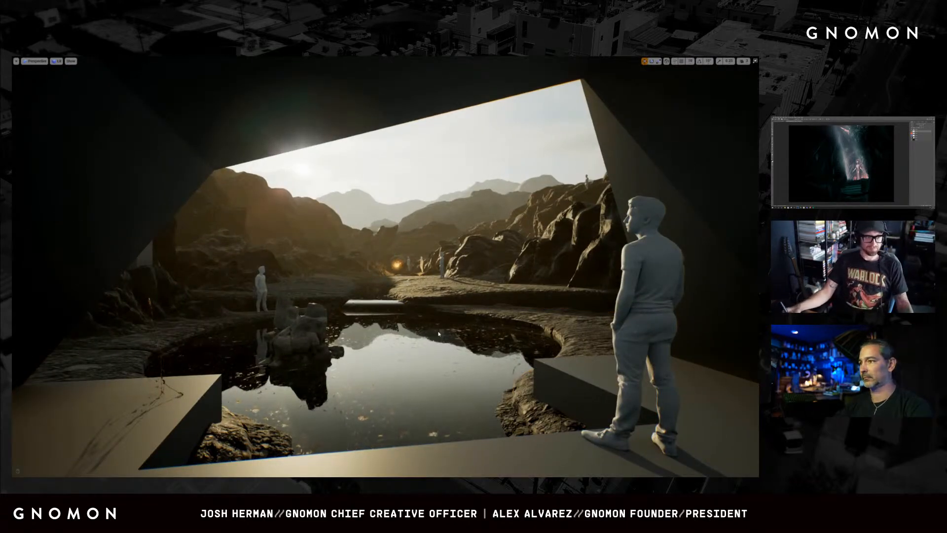
- Fly over the daylit valley and examine the distant mountain terrain, the rock formations and the stream banks
{"action": "key", "text": "w"}
{"action": "key", "text": "e"}
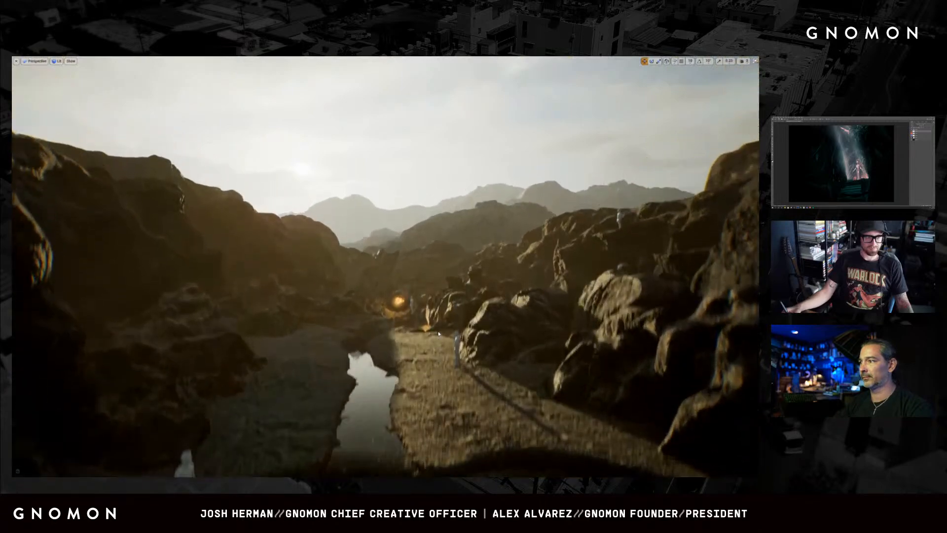
{"action": "key", "text": "e"}
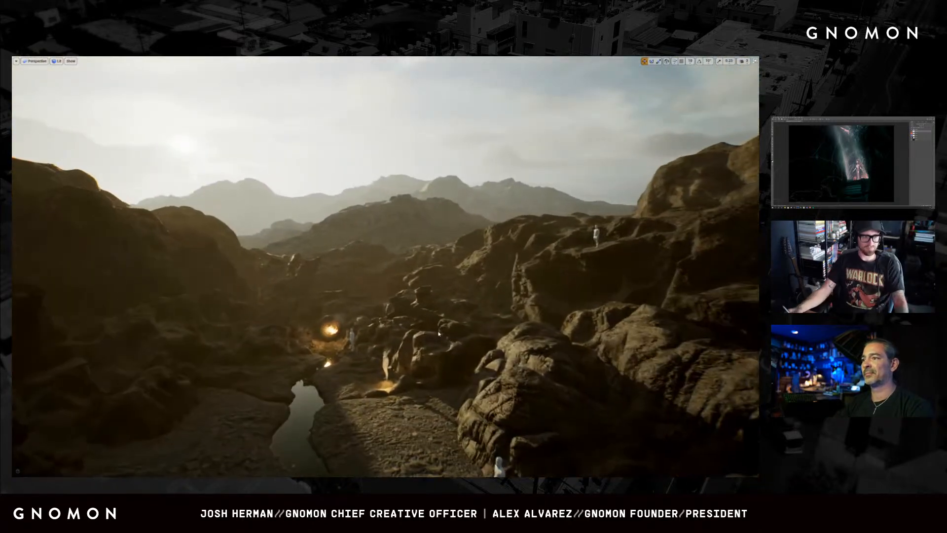
{"action": "left_click", "coordinate": [508, 201]}
{"action": "key", "text": "e"}
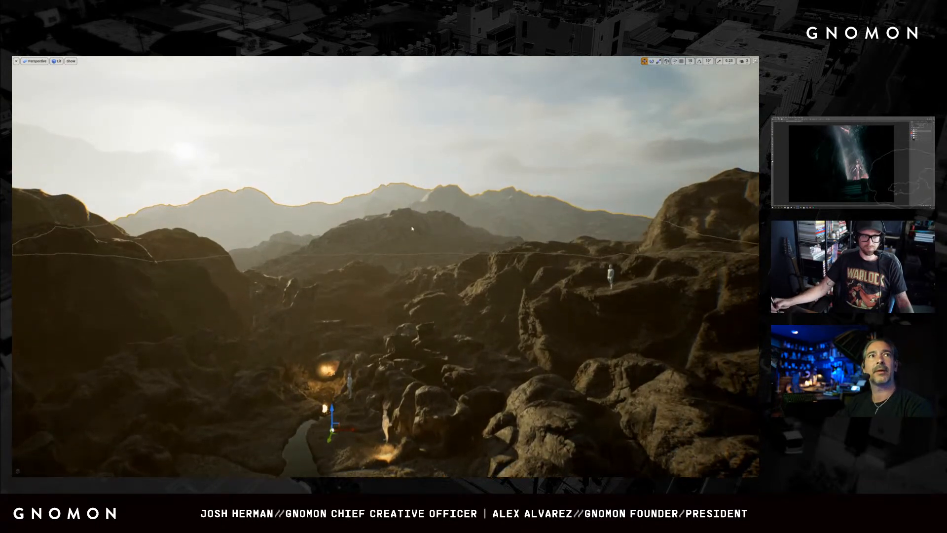
{"action": "key", "text": "e"}
{"action": "mouse_move", "coordinate": [416, 226]}
{"action": "right_mouse_down"}
{"action": "mouse_move", "coordinate": [444, 235]}
{"action": "mouse_move", "coordinate": [420, 230]}
{"action": "right_mouse_up"}
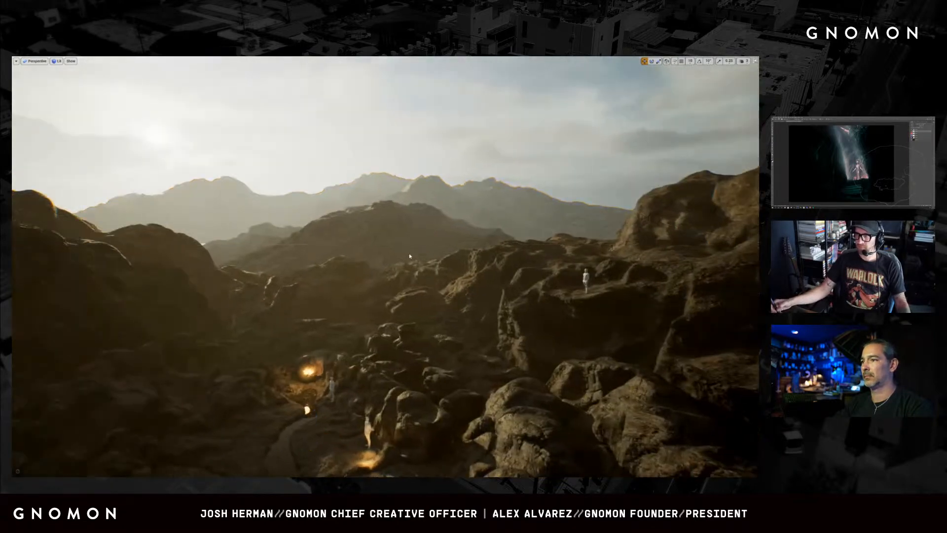
{"action": "right_click_drag", "start_coordinate": [438, 316], "coordinate": [412, 326]}
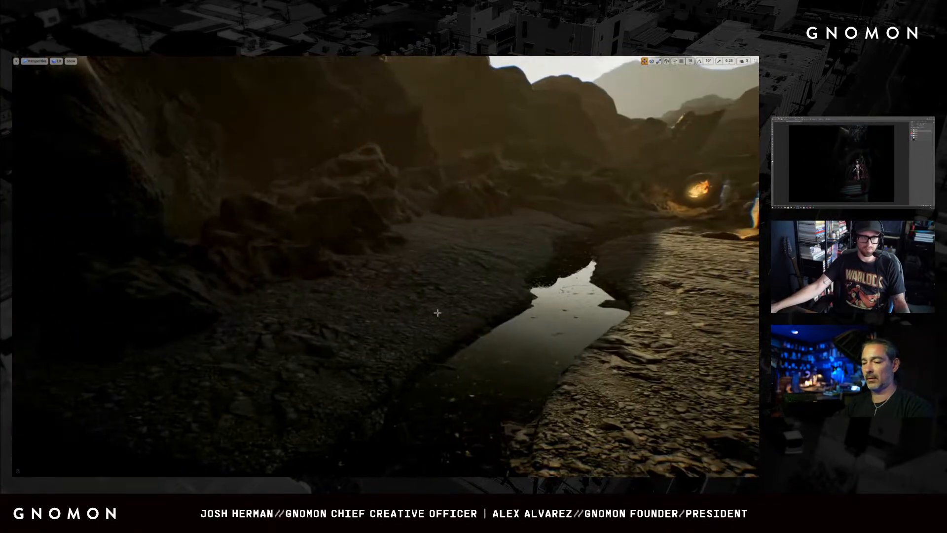
- Leave the full-screen viewport, view the campfire ravine with the cliffs around it, and switch back to ZBrush
{"action": "key", "text": "F11"}
{"action": "right_click_drag", "start_coordinate": [453, 271], "coordinate": [472, 262]}
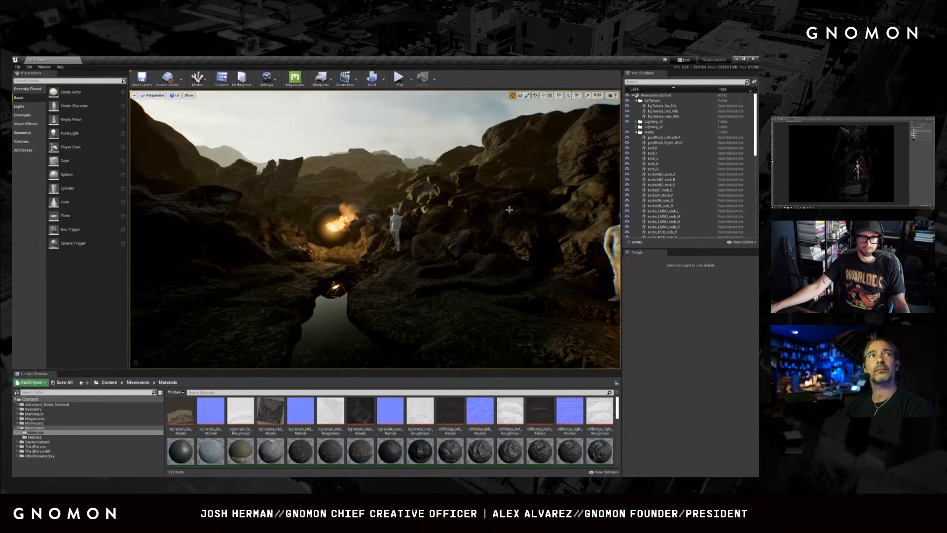
{"action": "left_click", "coordinate": [735, 59]}
- Check the ground mesh's UVs with the lettered checker texture map, and turn the texture off again
{"action": "right_click_drag", "start_coordinate": [405, 278], "coordinate": [437, 265]}
{"action": "left_click", "coordinate": [709, 319]}
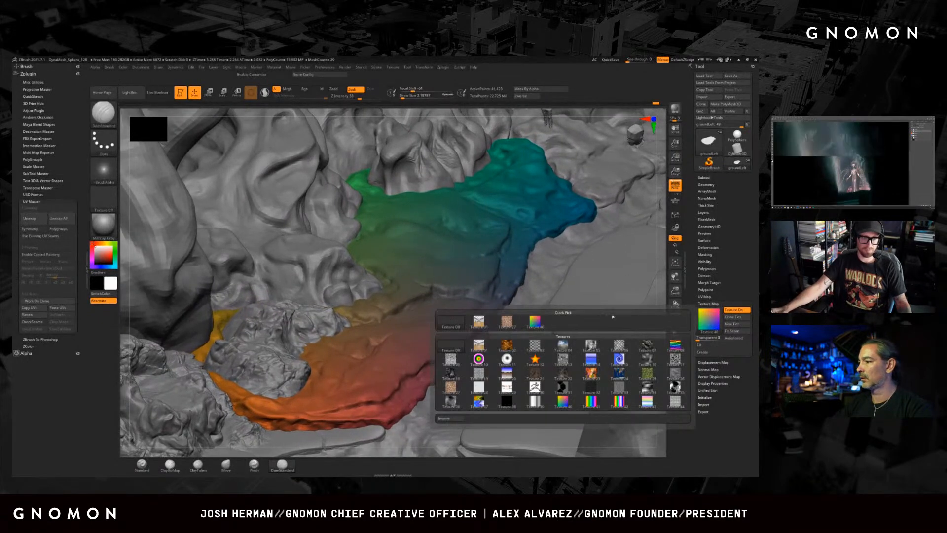
{"action": "left_click", "coordinate": [483, 373]}
{"action": "left_click", "coordinate": [711, 317]}
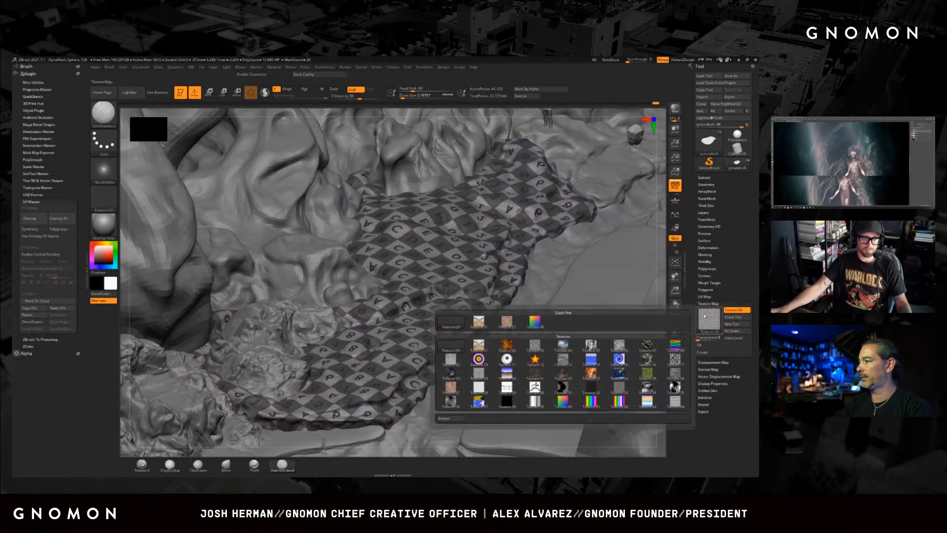
{"action": "left_click", "coordinate": [452, 323]}
{"action": "right_click_drag", "start_coordinate": [469, 266], "coordinate": [459, 259]}
- Open the tool's export settings and review the scale and the X, Y and Z offset values of the ground mesh
{"action": "left_click", "coordinate": [706, 412]}
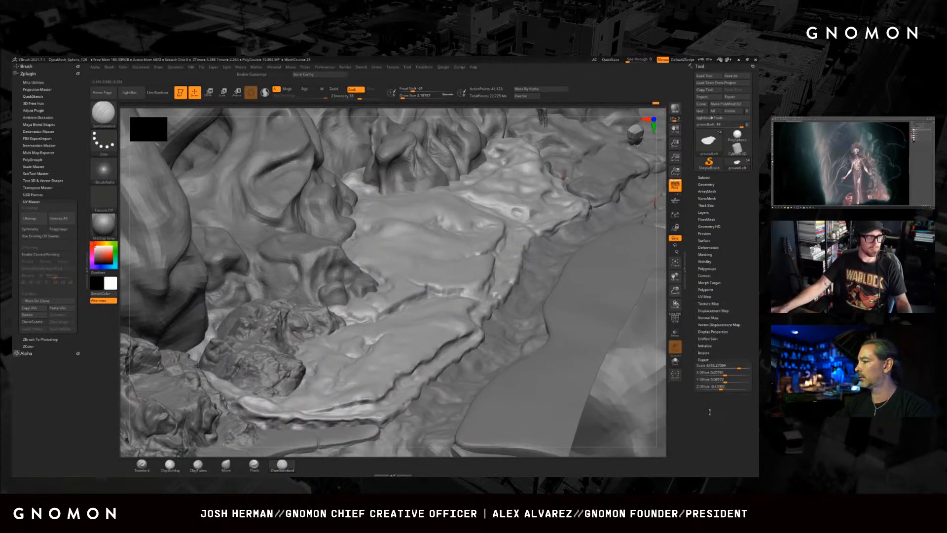
{"action": "left_click", "coordinate": [703, 359]}
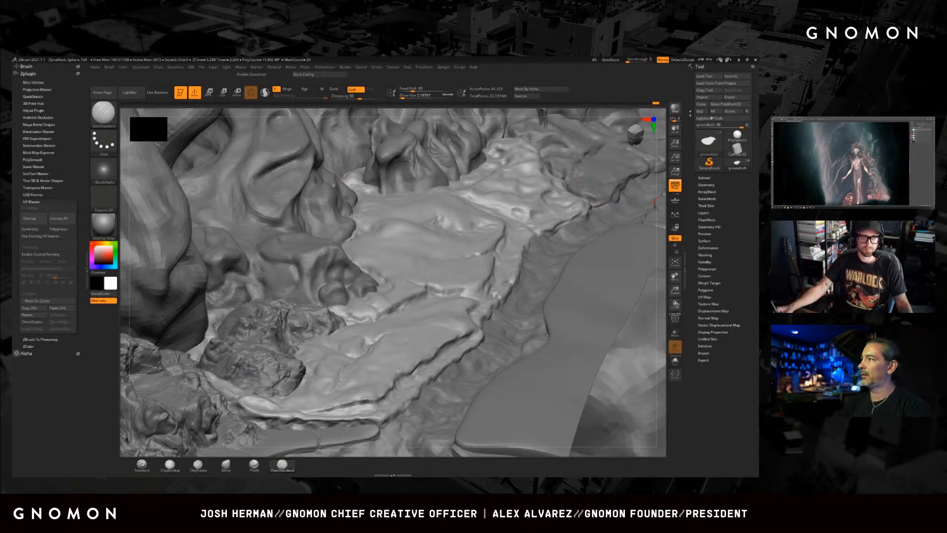
{"action": "left_click", "coordinate": [704, 360]}
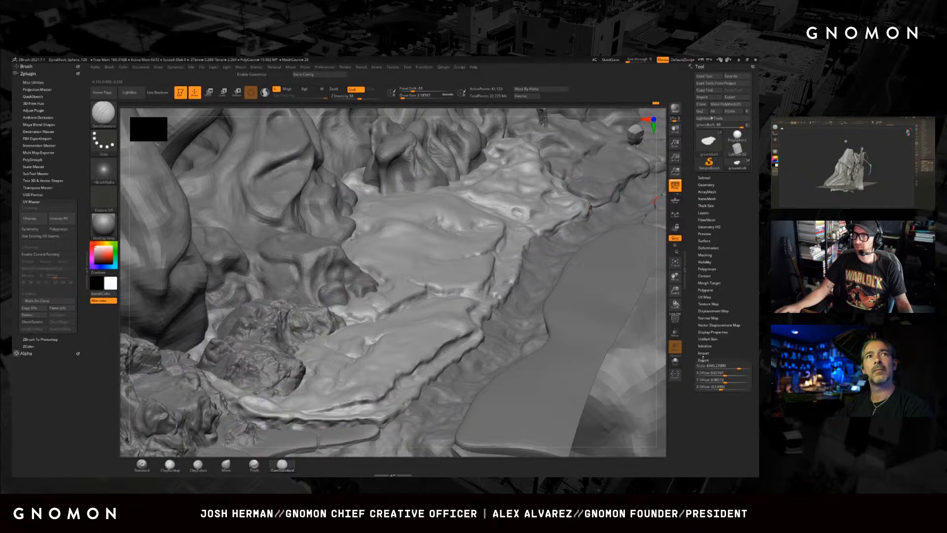
{"action": "left_click", "coordinate": [703, 358]}
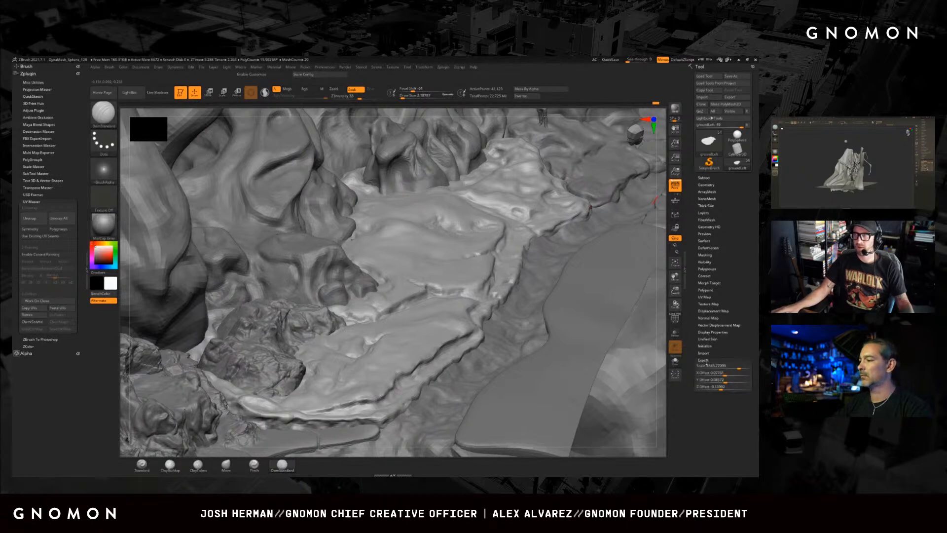
{"action": "left_click", "coordinate": [703, 360]}
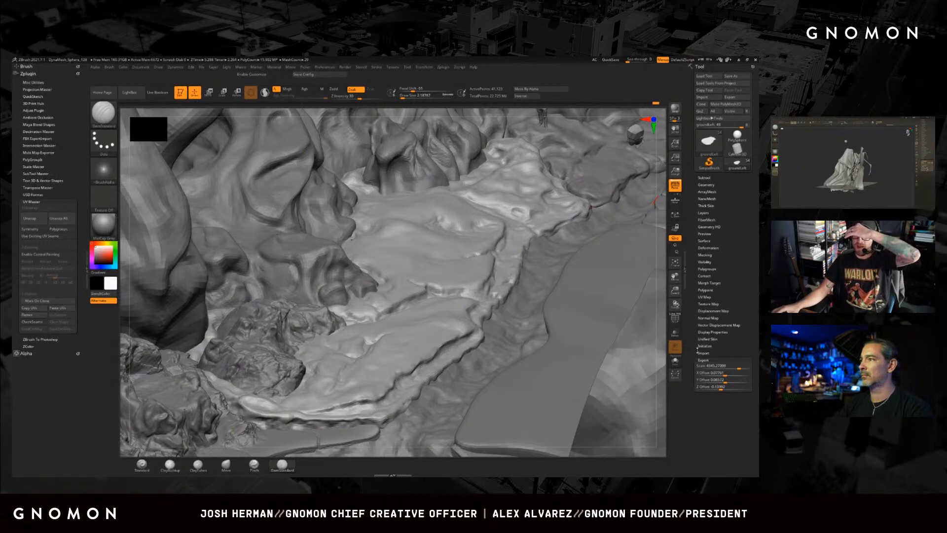
- Compare the ground mesh's import and export settings, and open its geometry settings
{"action": "left_click", "coordinate": [704, 359]}
{"action": "left_click", "coordinate": [704, 359]}
{"action": "left_click", "coordinate": [703, 360]}
{"action": "left_click", "coordinate": [703, 353]}
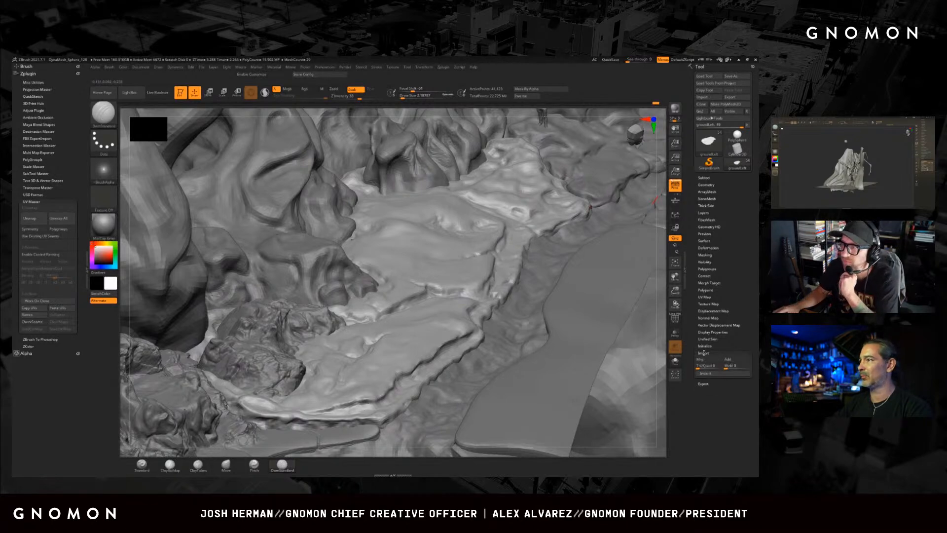
{"action": "left_click", "coordinate": [704, 353]}
{"action": "left_click", "coordinate": [703, 360]}
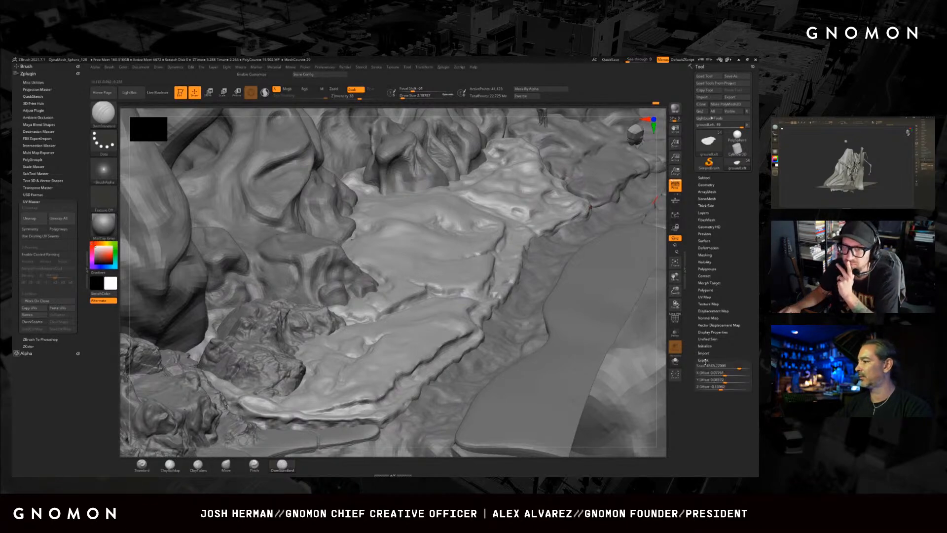
{"action": "left_click", "coordinate": [703, 360]}
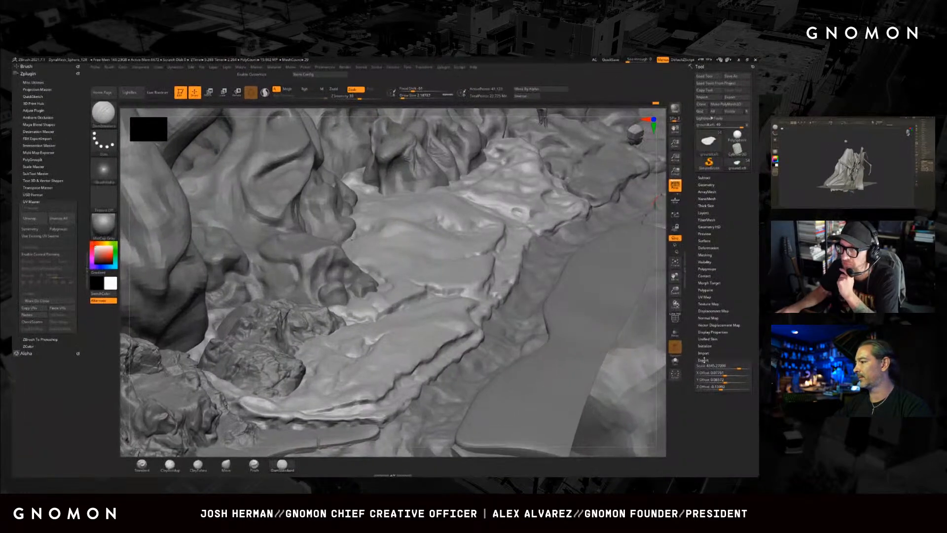
{"action": "left_click", "coordinate": [703, 360]}
{"action": "left_click", "coordinate": [705, 185]}
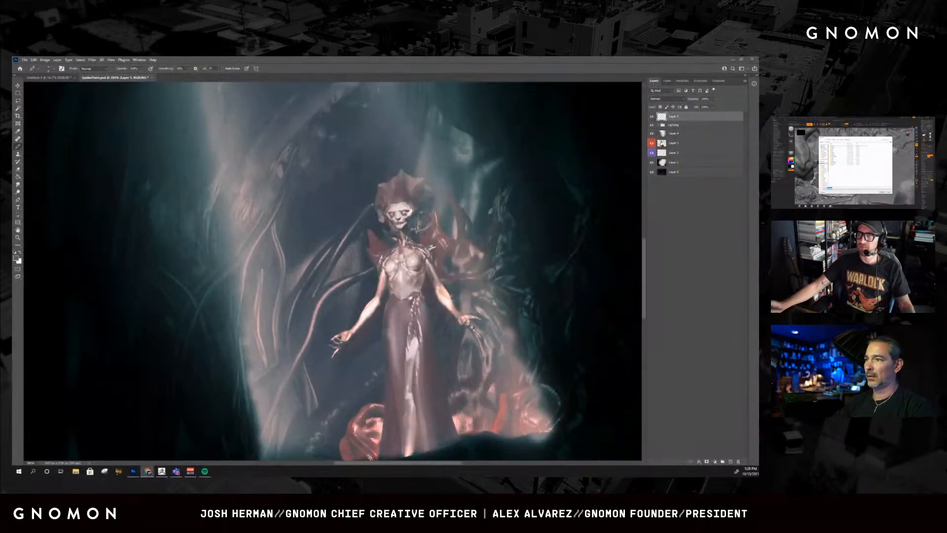
- Switch to Photoshop and examine the creature painting, first as a whole and up close around the creature's head and torso
{"action": "left_click", "coordinate": [467, 291]}
{"action": "key", "text": "z"}
{"action": "left_click", "coordinate": [408, 281], "text": "alt"}
{"action": "left_click", "coordinate": [408, 261], "text": "alt"}
{"action": "left_click", "coordinate": [410, 262]}
{"action": "left_click_drag", "start_coordinate": [408, 260], "coordinate": [409, 254]}
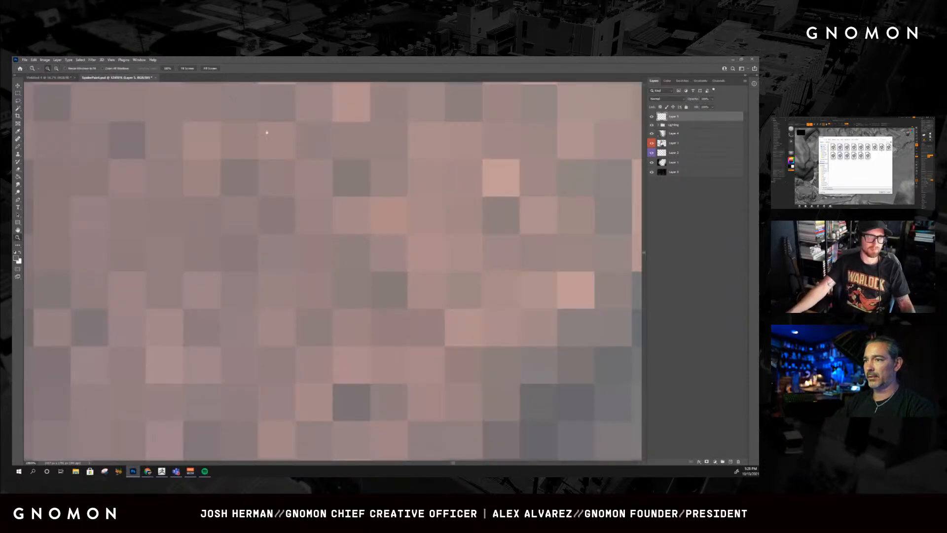
{"action": "left_click", "coordinate": [188, 68]}
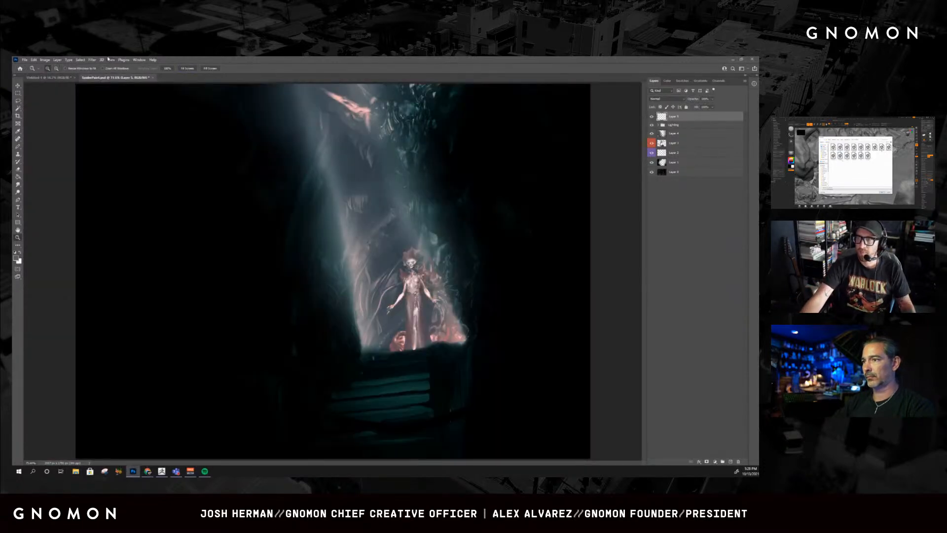
{"action": "key", "text": "m"}
{"action": "left_click_drag", "start_coordinate": [320, 126], "coordinate": [445, 381]}
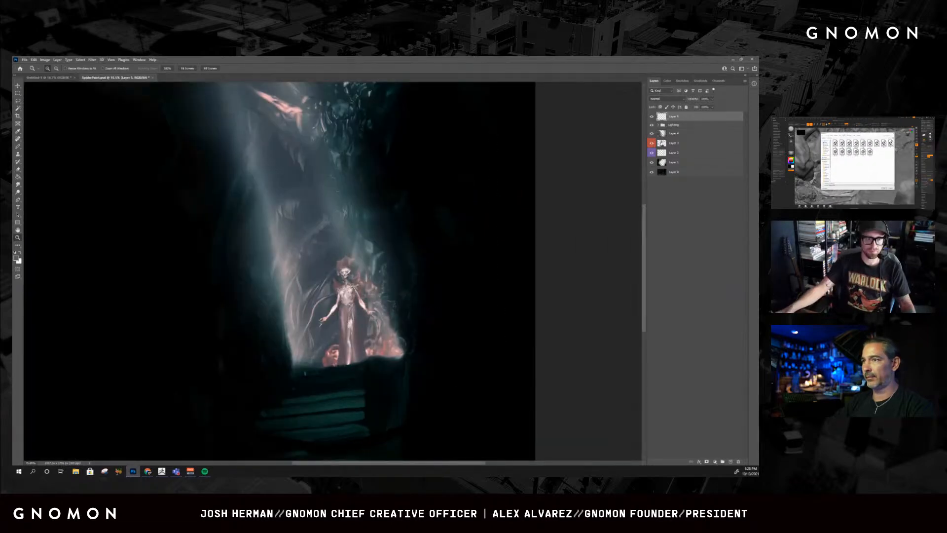
{"action": "left_click_drag", "start_coordinate": [261, 117], "coordinate": [420, 383]}
{"action": "left_click_drag", "start_coordinate": [366, 286], "coordinate": [381, 256]}
{"action": "key", "text": "b"}
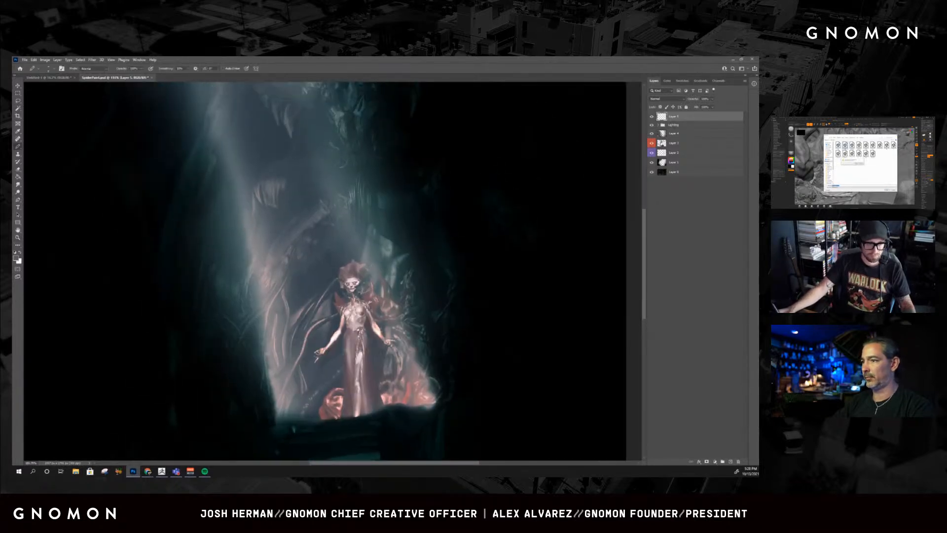
{"action": "left_click", "coordinate": [354, 291], "text": "ctrl"}
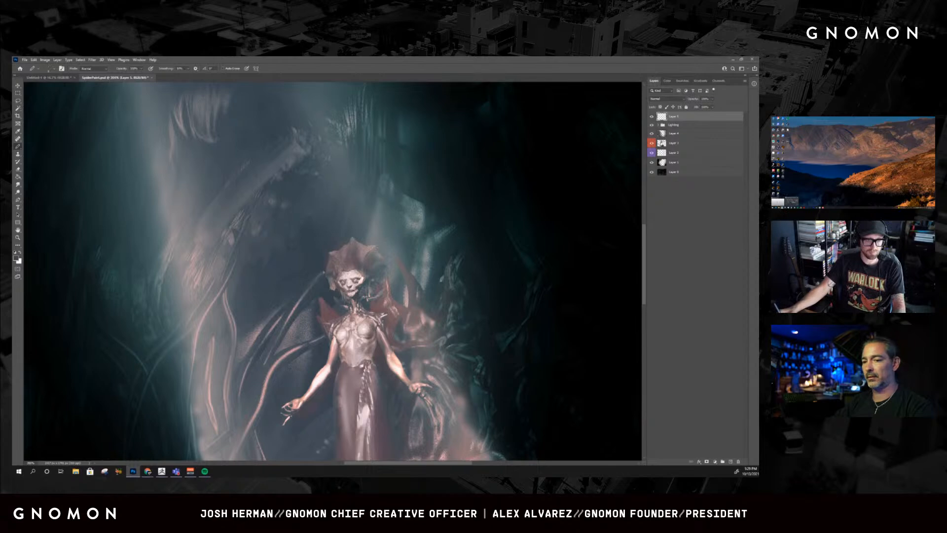
- Choose the Hard Round brush preset and shrink it to a very small tip for painting details around the creature's head
{"action": "key", "text": "F5"}
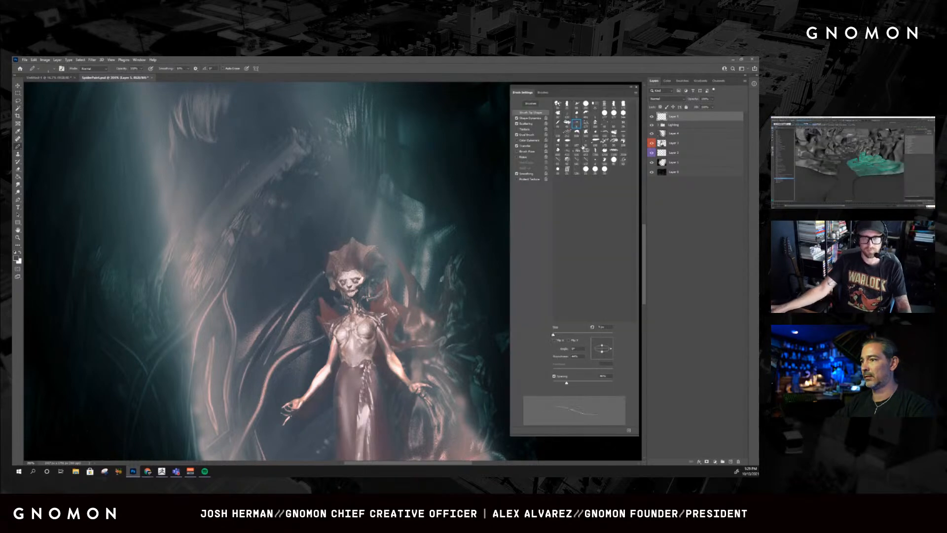
{"action": "left_click", "coordinate": [550, 94]}
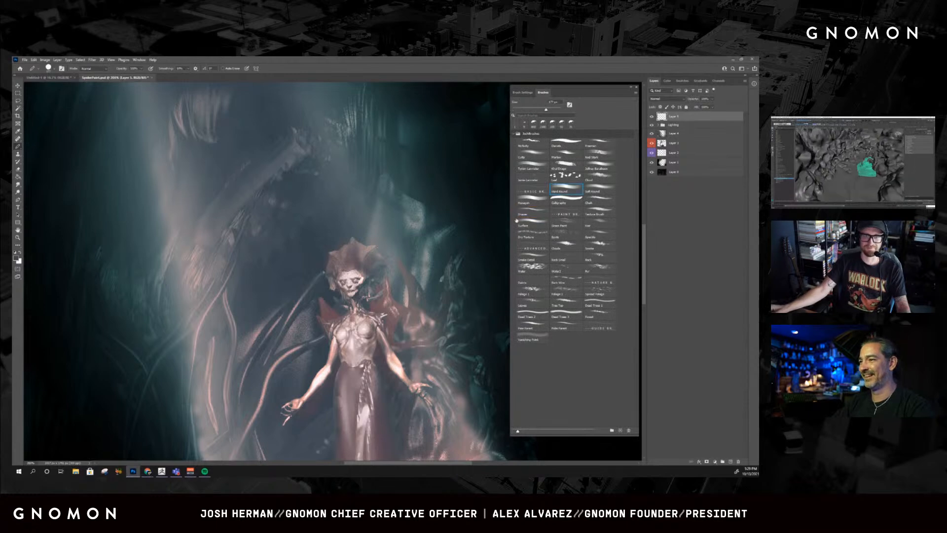
{"action": "key", "text": "F5"}
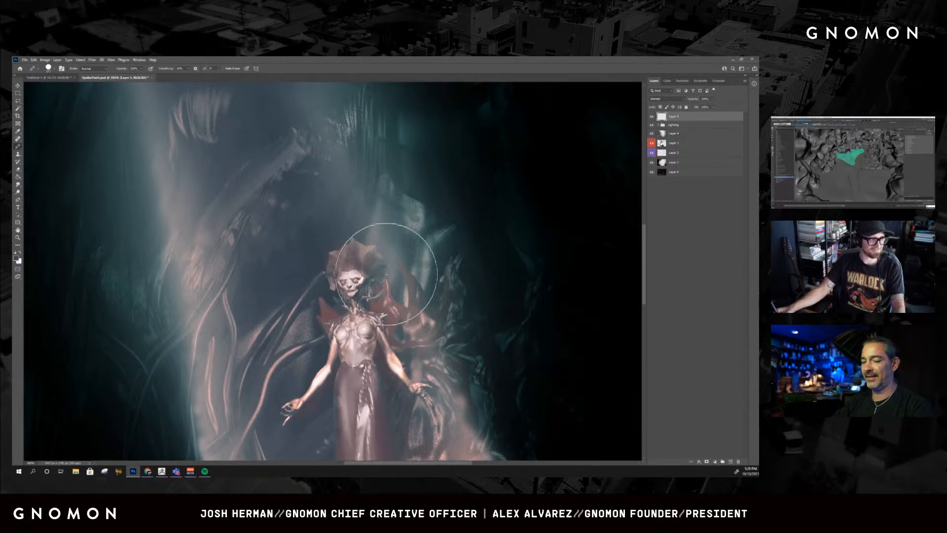
{"action": "key", "text": "bracketleft"}
{"action": "key", "text": "bracketleft"}
{"action": "key", "text": "bracketleft"}
{"action": "key", "text": "bracketleft"}
{"action": "key", "text": "bracketleft"}
{"action": "key", "text": "bracketleft"}
{"action": "key", "text": "bracketleft"}
{"action": "key", "text": "bracketleft"}
{"action": "key", "text": "bracketleft"}
{"action": "key", "text": "bracketleft"}
{"action": "key", "text": "bracketleft"}
{"action": "key", "text": "bracketleft"}
{"action": "key", "text": "bracketleft"}
{"action": "key", "text": "bracketleft"}
{"action": "key", "text": "bracketleft"}
{"action": "key", "text": "bracketleft"}
{"action": "key", "text": "bracketleft"}
{"action": "key", "text": "bracketleft"}
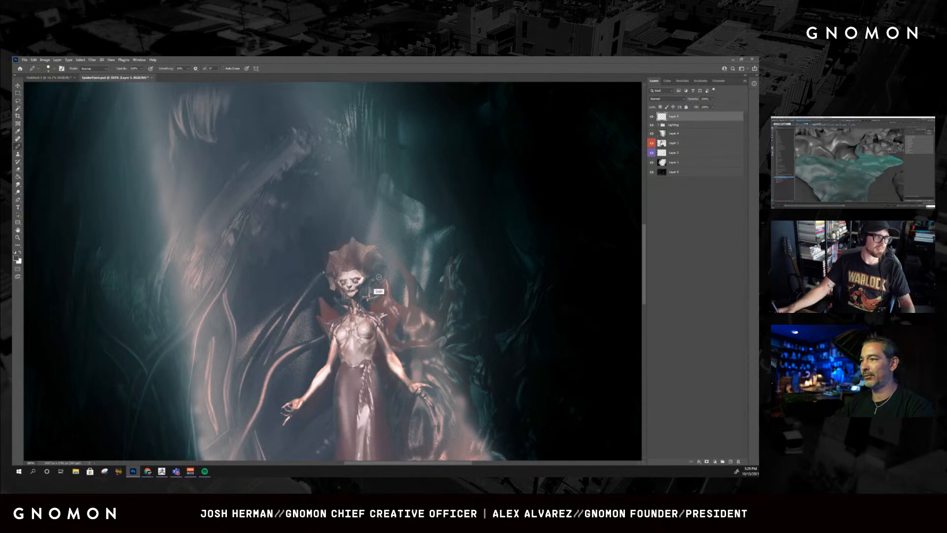
{"action": "key", "text": "shift+b"}
{"action": "key", "text": "shift+b"}
{"action": "key", "text": "shift+b"}
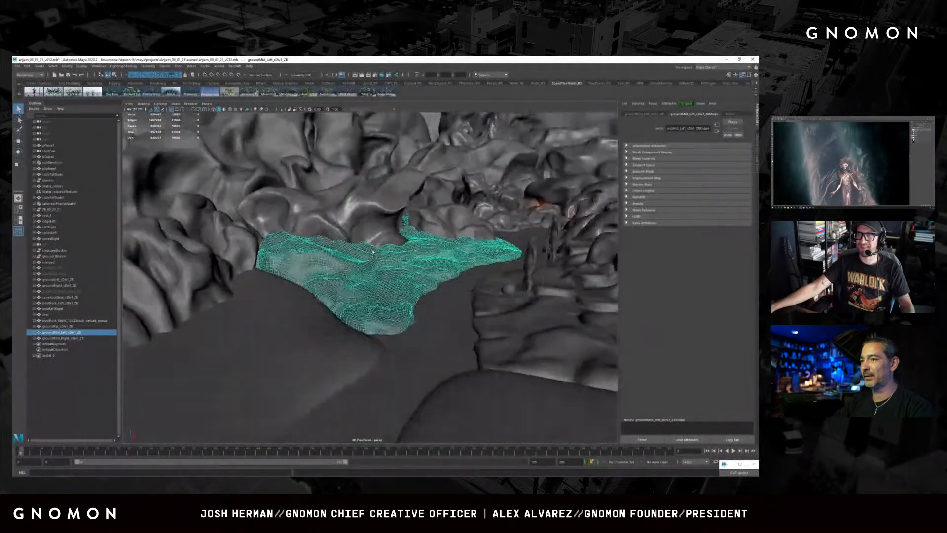
- Switch to Maya, select the low-resolution left ground mesh and examine how it fits between the rocks and the stream
{"action": "left_click_drag", "start_coordinate": [373, 252], "coordinate": [394, 271], "text": "alt"}
{"action": "right_click_drag", "start_coordinate": [395, 271], "coordinate": [436, 246], "text": "alt"}
{"action": "middle_click_drag", "start_coordinate": [436, 246], "coordinate": [413, 260], "text": "alt"}
{"action": "right_click_drag", "start_coordinate": [414, 260], "coordinate": [345, 276], "text": "alt"}
{"action": "middle_click_drag", "start_coordinate": [296, 306], "coordinate": [404, 194], "text": "alt"}
{"action": "left_click_drag", "start_coordinate": [404, 195], "coordinate": [414, 185], "text": "alt"}
{"action": "left_click", "coordinate": [464, 277]}
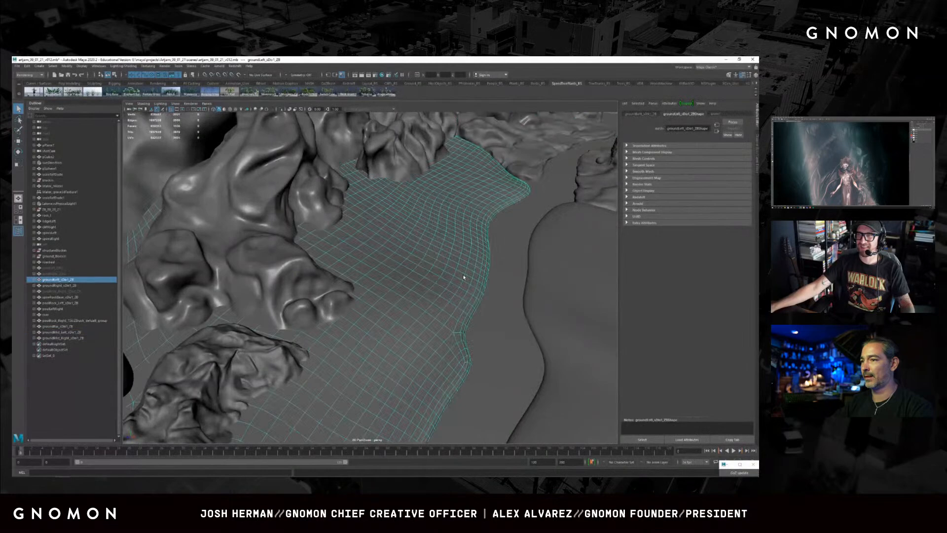
{"action": "right_click_drag", "start_coordinate": [463, 277], "coordinate": [363, 275], "text": "alt"}
{"action": "left_click_drag", "start_coordinate": [363, 274], "coordinate": [345, 264], "text": "alt"}
{"action": "right_click_drag", "start_coordinate": [346, 264], "coordinate": [419, 255], "text": "alt"}
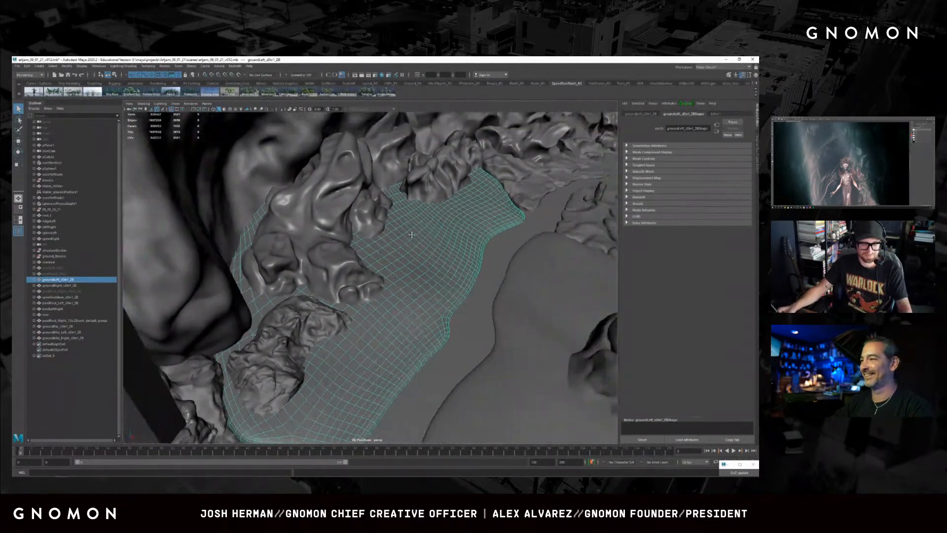
- Select the standing human figure and examine it up close against the surrounding cliffs and ground
{"action": "left_click", "coordinate": [499, 207]}
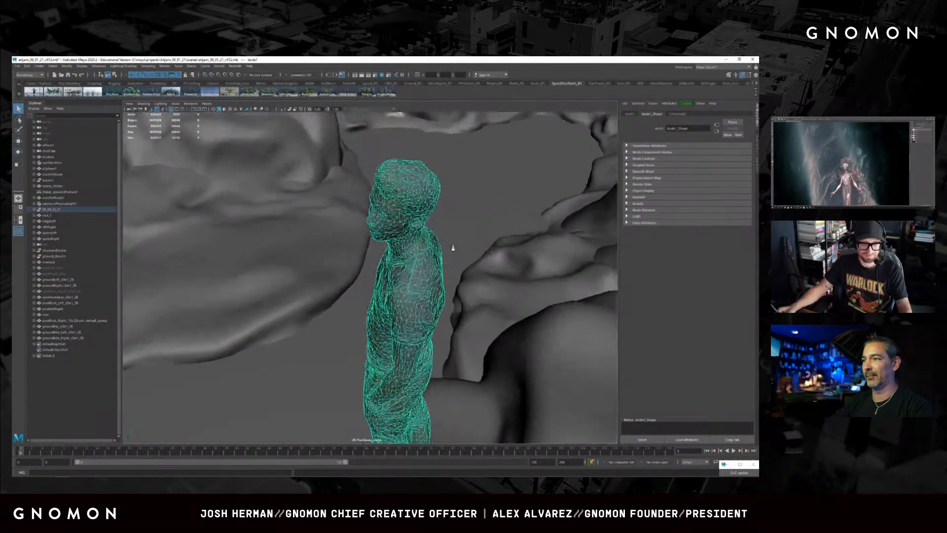
{"action": "left_click_drag", "start_coordinate": [453, 196], "coordinate": [381, 219], "text": "alt"}
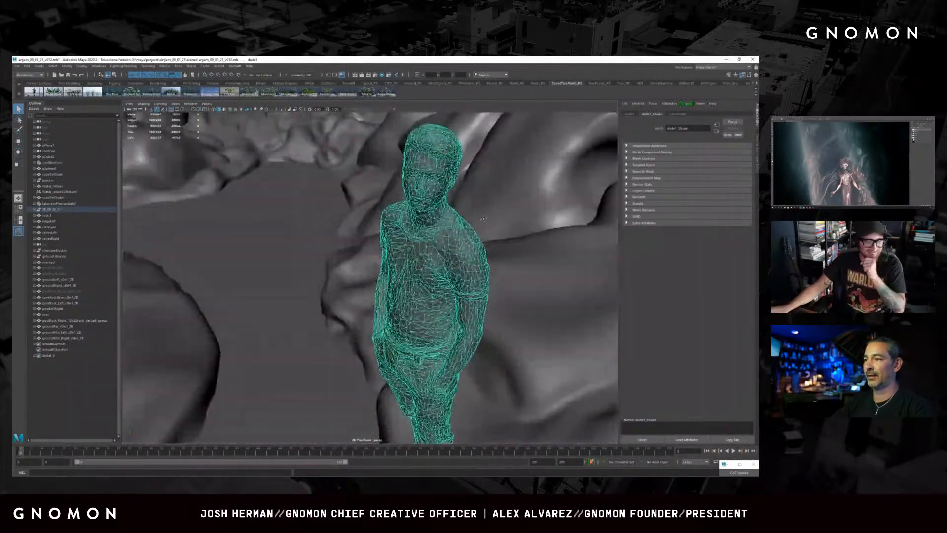
{"action": "right_click_drag", "start_coordinate": [483, 219], "coordinate": [340, 326], "text": "alt"}
{"action": "middle_click_drag", "start_coordinate": [340, 326], "coordinate": [368, 284], "text": "alt"}
{"action": "left_click_drag", "start_coordinate": [368, 284], "coordinate": [364, 295], "text": "alt"}
- Select the low-resolution left ground mesh, check it in isolation and delete it from the scene
{"action": "left_click", "coordinate": [201, 262]}
{"action": "left_click_drag", "start_coordinate": [296, 302], "coordinate": [321, 311], "text": "alt"}
{"action": "middle_click_drag", "start_coordinate": [321, 310], "coordinate": [370, 260], "text": "alt"}
{"action": "key", "text": "ctrl+1"}
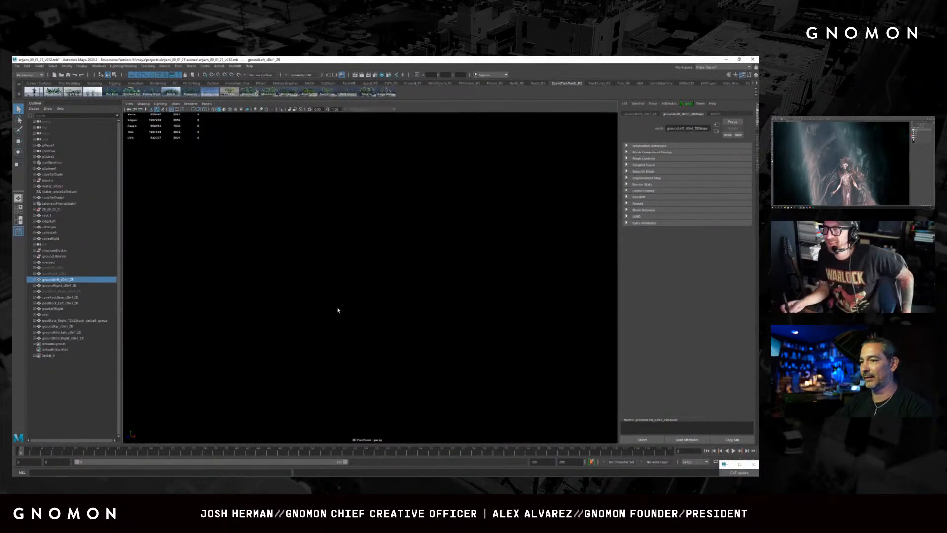
{"action": "left_click_drag", "start_coordinate": [352, 309], "coordinate": [295, 291], "text": "alt"}
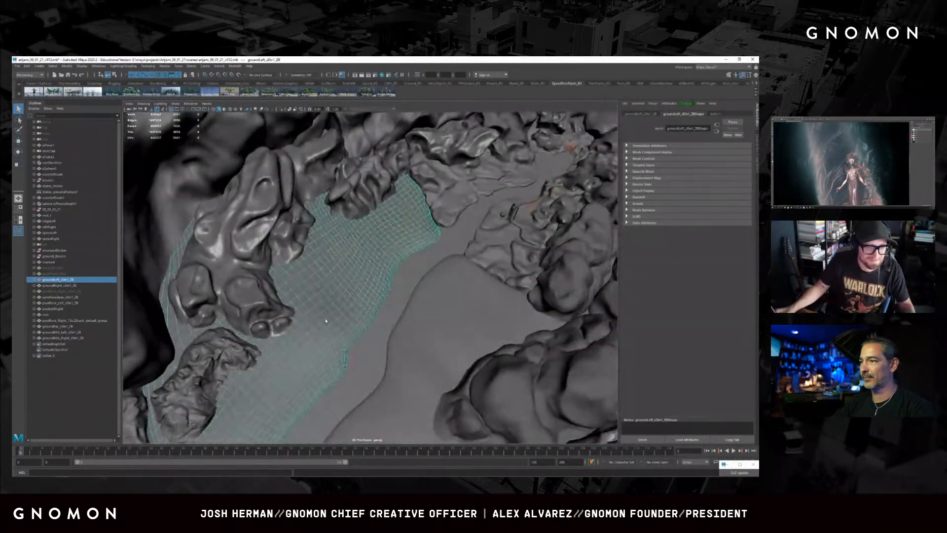
{"action": "middle_click_drag", "start_coordinate": [296, 291], "coordinate": [332, 261], "text": "alt"}
{"action": "left_click_drag", "start_coordinate": [333, 260], "coordinate": [328, 269], "text": "alt"}
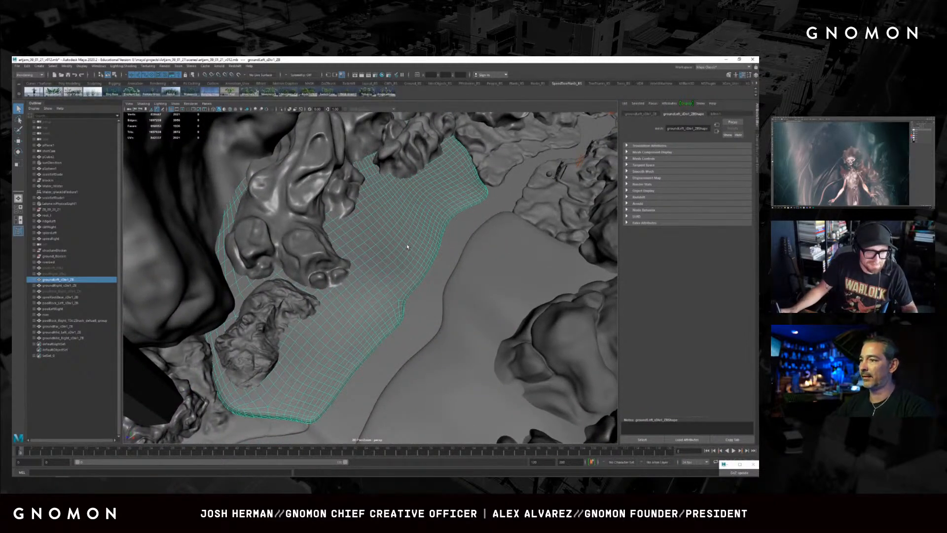
{"action": "key", "text": "Delete"}
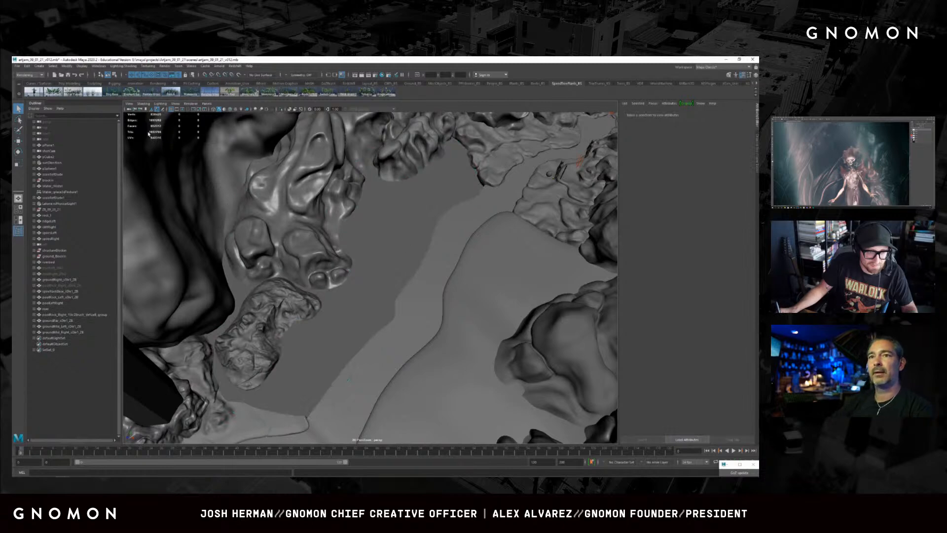
- Sort the importable files by modification date and import the newest groundLeft OBJ file
{"action": "left_click", "coordinate": [17, 65]}
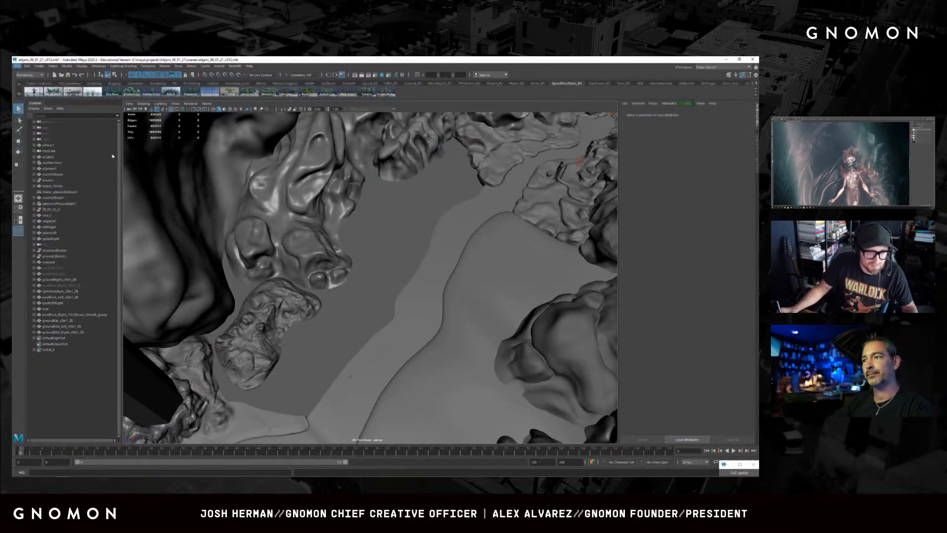
{"action": "left_click", "coordinate": [35, 130]}
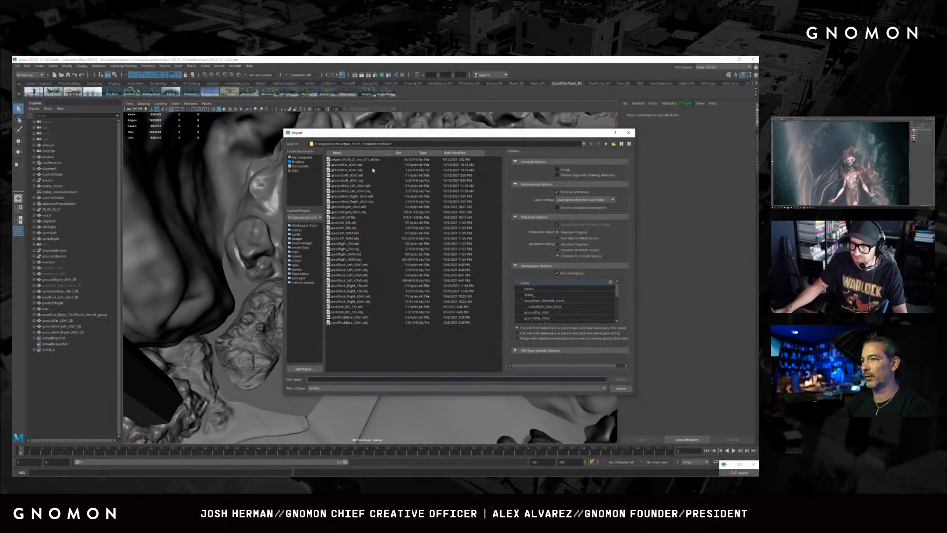
{"action": "left_click", "coordinate": [459, 152]}
{"action": "left_click", "coordinate": [459, 152]}
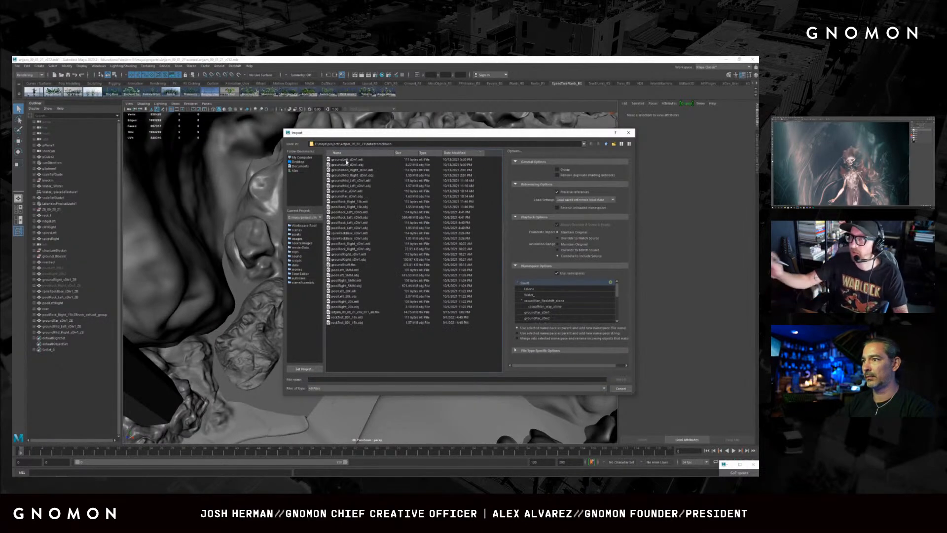
{"action": "left_click", "coordinate": [348, 164]}
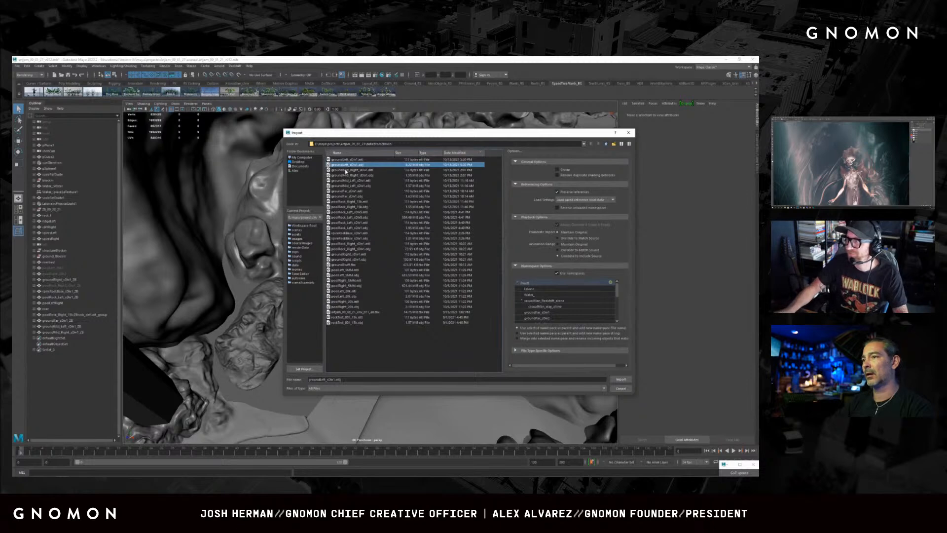
{"action": "left_click", "coordinate": [622, 379]}
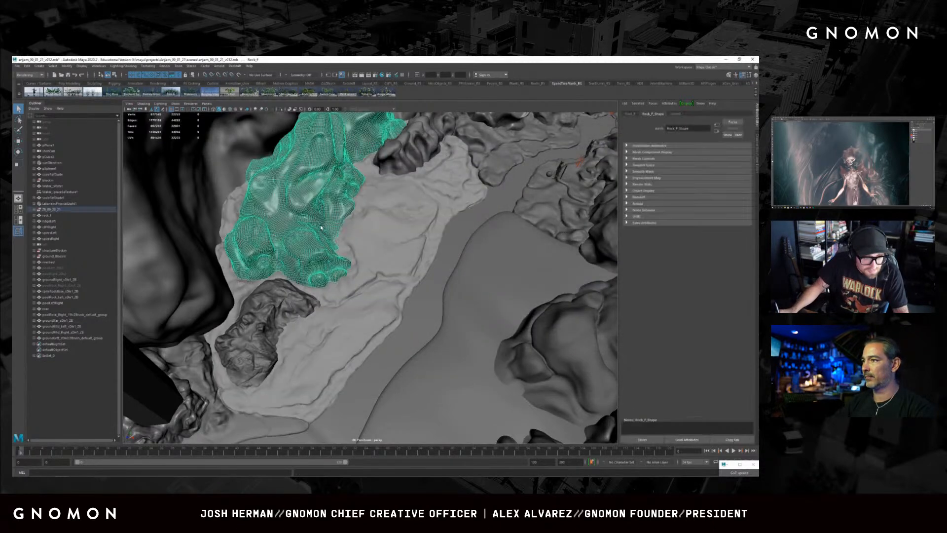
- Frame the imported left ground mesh and rename it groundLeft_sDiv1_ZB
{"action": "key", "text": "f"}
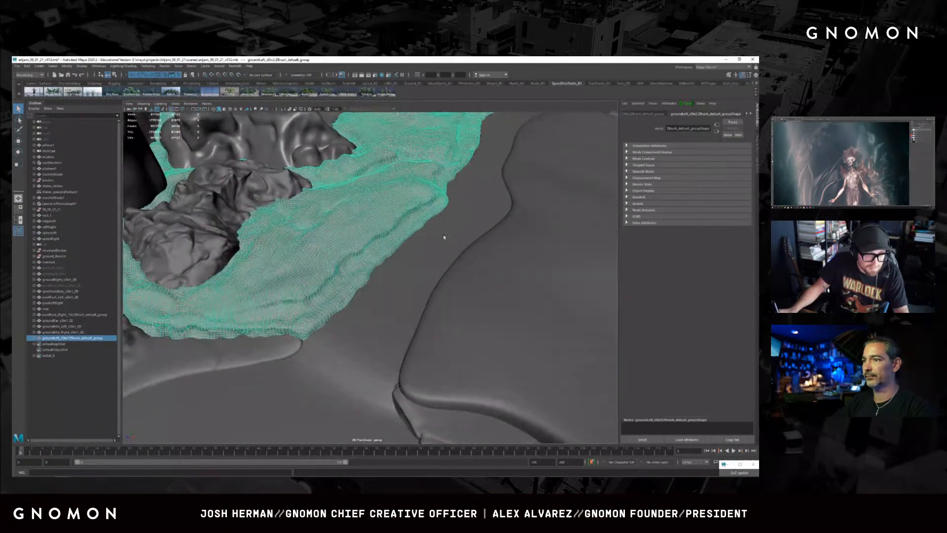
{"action": "left_click_drag", "start_coordinate": [472, 278], "coordinate": [464, 270], "text": "alt"}
{"action": "mouse_move", "coordinate": [464, 270]}
{"action": "right_mouse_down", "text": "alt"}
{"action": "mouse_move", "coordinate": [451, 261]}
{"action": "mouse_move", "coordinate": [460, 261]}
{"action": "right_mouse_up", "text": "alt"}
{"action": "double_click", "coordinate": [74, 338]}
{"action": "left_click", "coordinate": [82, 339]}
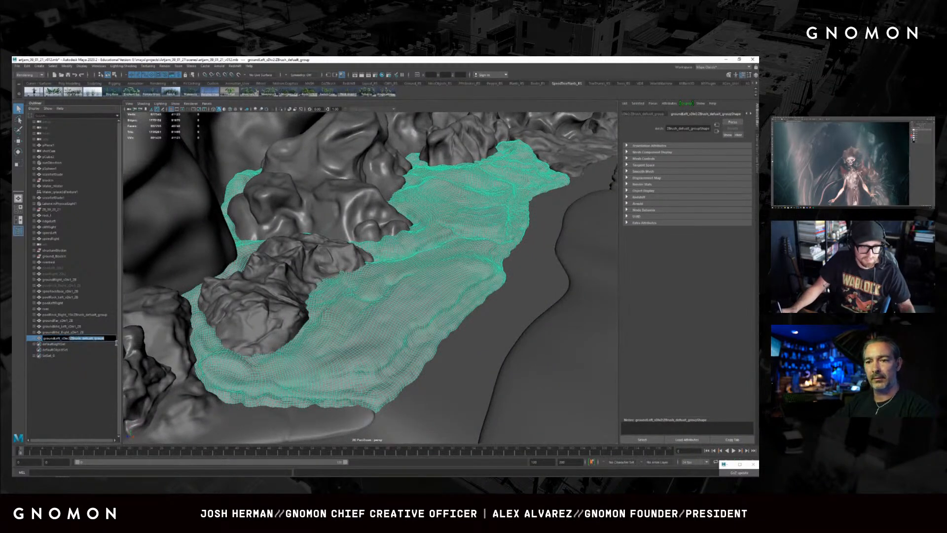
{"action": "key", "text": "BackSpace"}
{"action": "key", "text": "BackSpace"}
{"action": "key", "text": "BackSpace"}
{"action": "type", "text": "1_"}
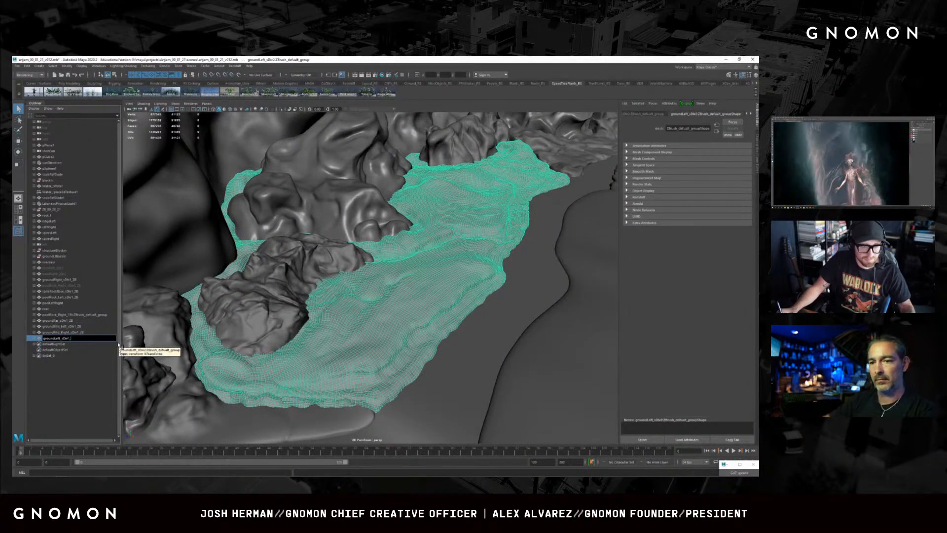
{"action": "type", "text": "ZB"}
{"action": "key", "text": "Return"}
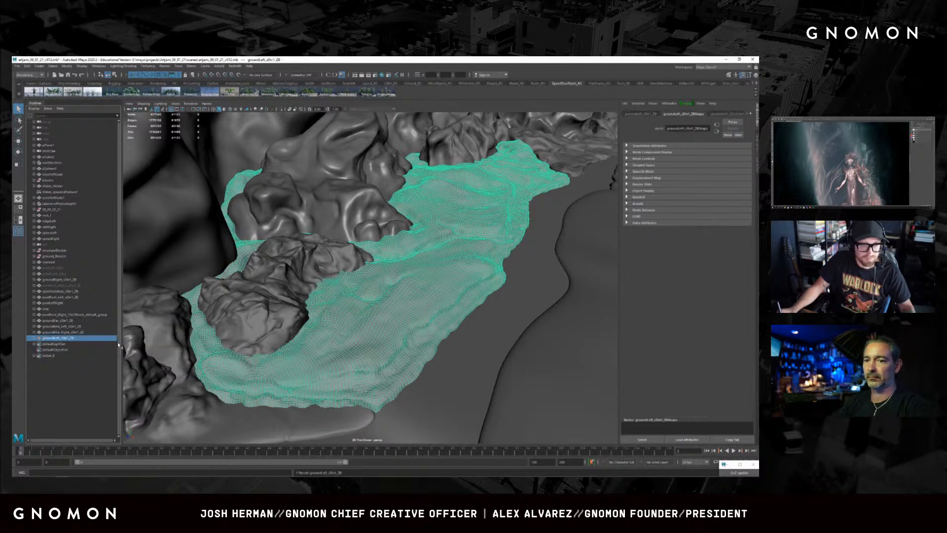
- Assign an existing scene material to the imported left ground mesh
{"action": "left_click", "coordinate": [553, 228]}
{"action": "left_click", "coordinate": [476, 217]}
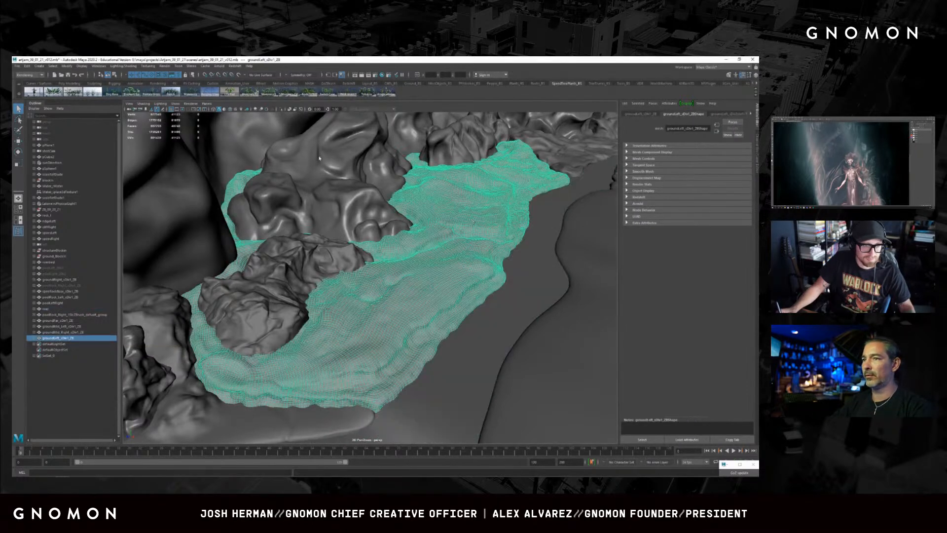
{"action": "left_click", "coordinate": [123, 67]}
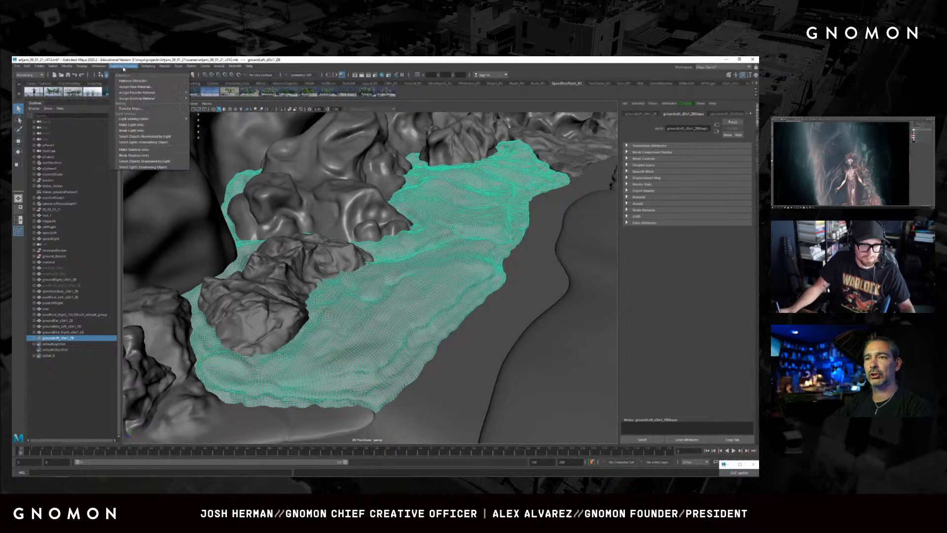
{"action": "mouse_move", "coordinate": [148, 98]}
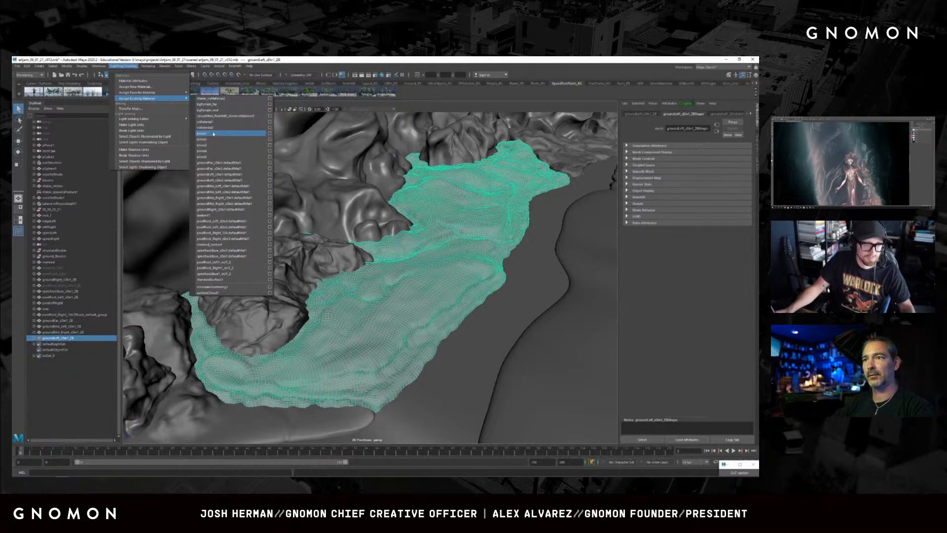
{"action": "left_click", "coordinate": [214, 134]}
- Soften the edges of the imported left ground mesh and return to selecting it as a whole object
{"action": "left_click", "coordinate": [31, 75]}
{"action": "left_click", "coordinate": [27, 81]}
{"action": "left_click", "coordinate": [172, 66]}
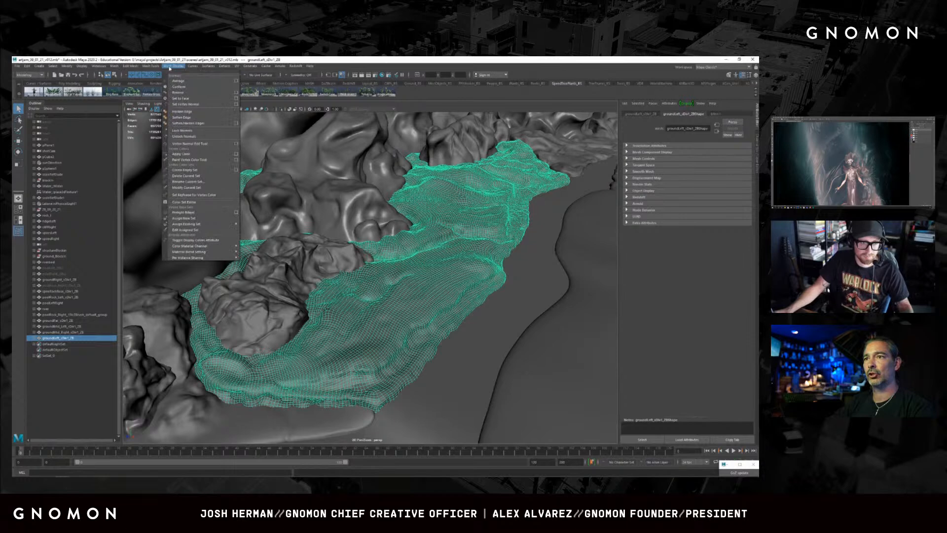
{"action": "left_click", "coordinate": [186, 117]}
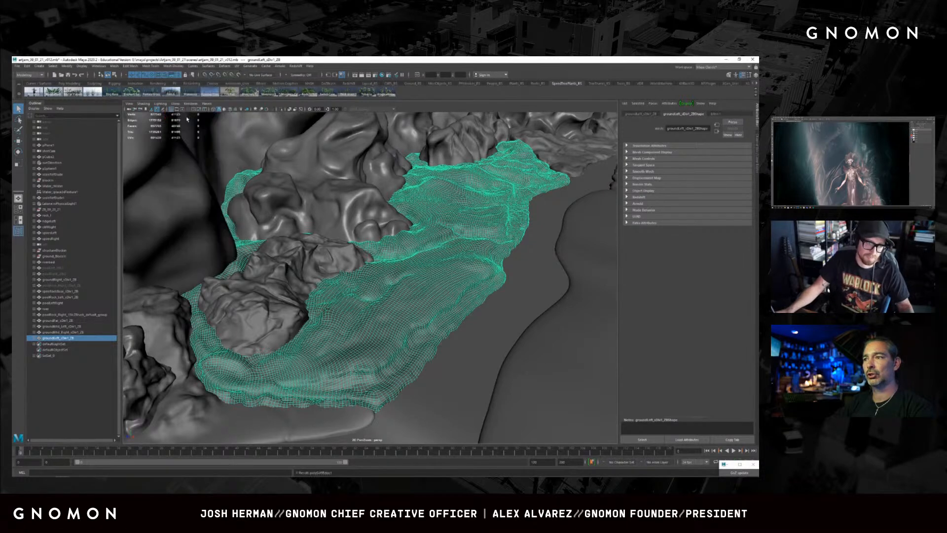
{"action": "left_click", "coordinate": [27, 67]}
{"action": "left_click", "coordinate": [366, 224]}
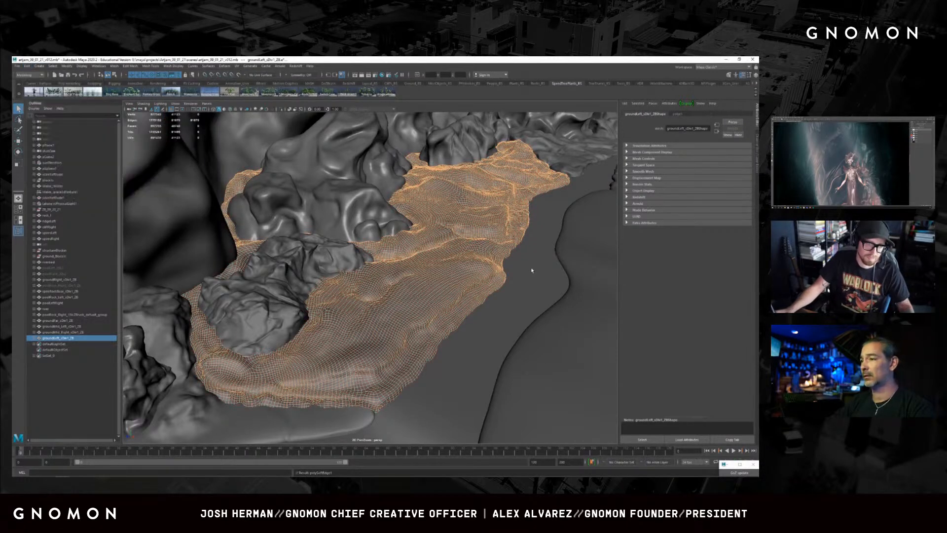
{"action": "left_click", "coordinate": [501, 305]}
{"action": "left_click", "coordinate": [472, 257]}
{"action": "left_click_drag", "start_coordinate": [472, 274], "coordinate": [479, 272], "text": "alt"}
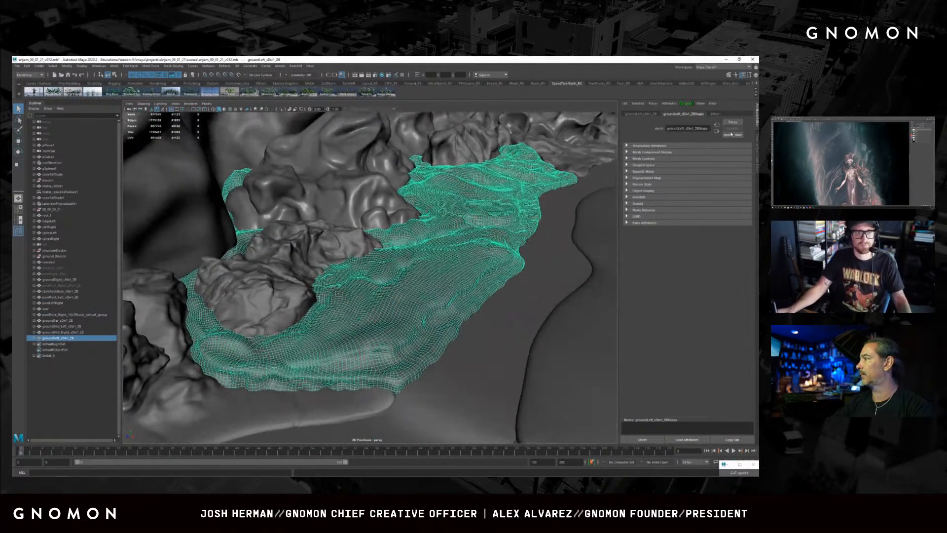
- Export the selected left ground mesh as an FBX named groundLeft_sDiv1, overwriting the existing file
{"action": "left_click", "coordinate": [757, 143]}
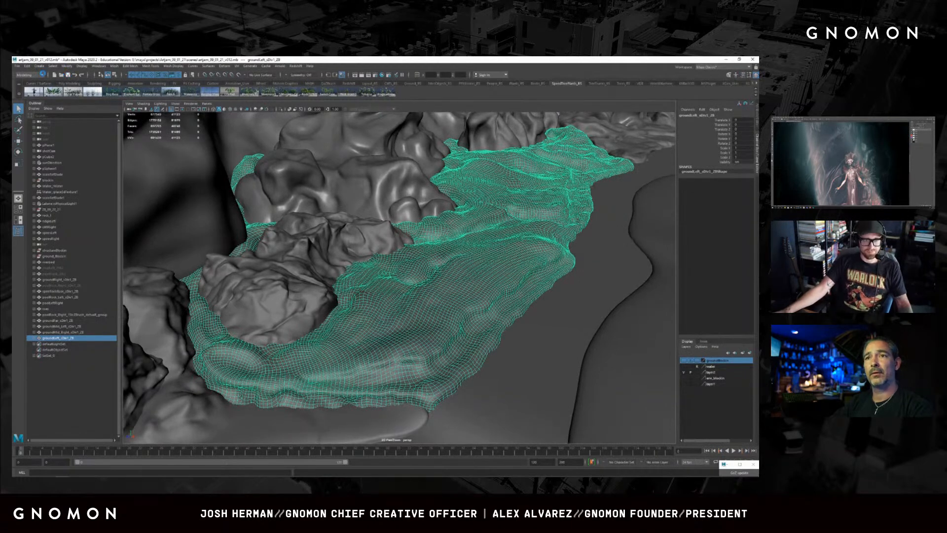
{"action": "left_click", "coordinate": [17, 66]}
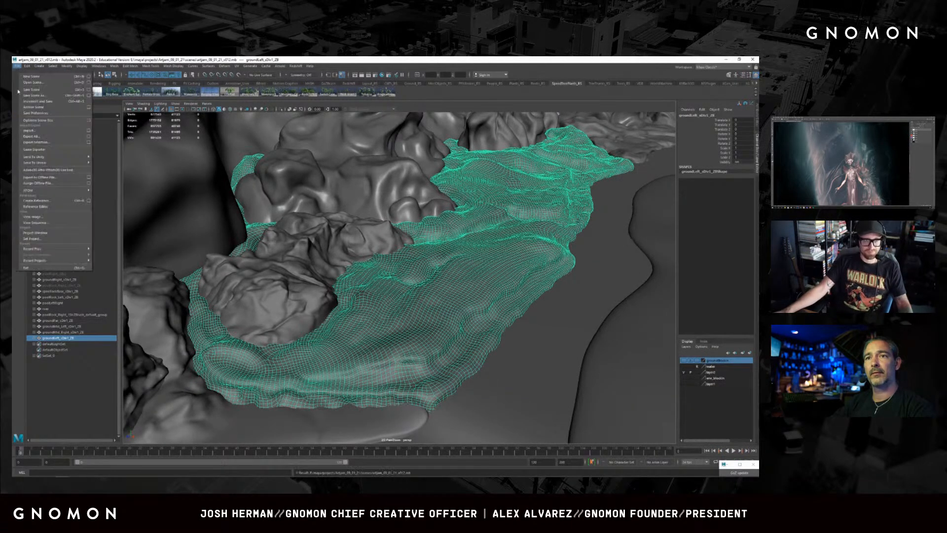
{"action": "left_click", "coordinate": [88, 143]}
{"action": "left_click", "coordinate": [312, 402]}
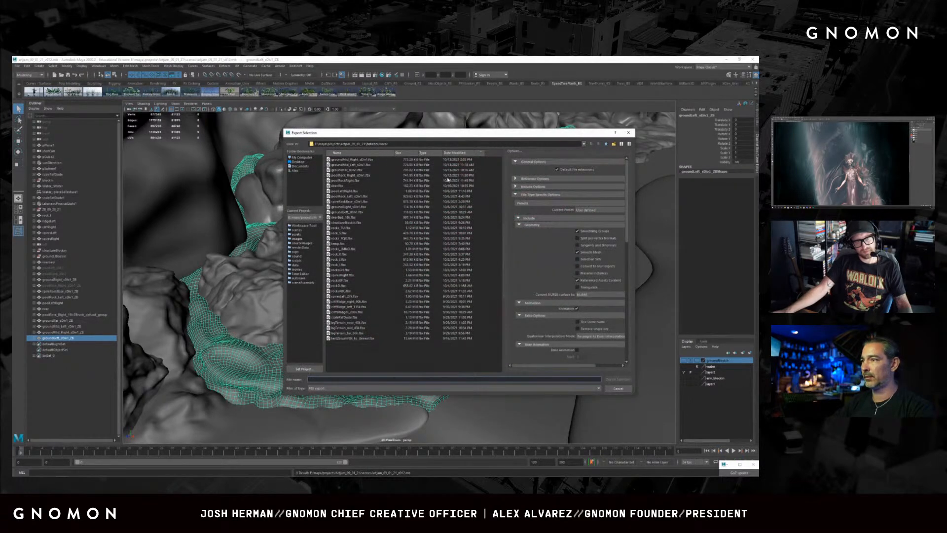
{"action": "type", "text": "ground"}
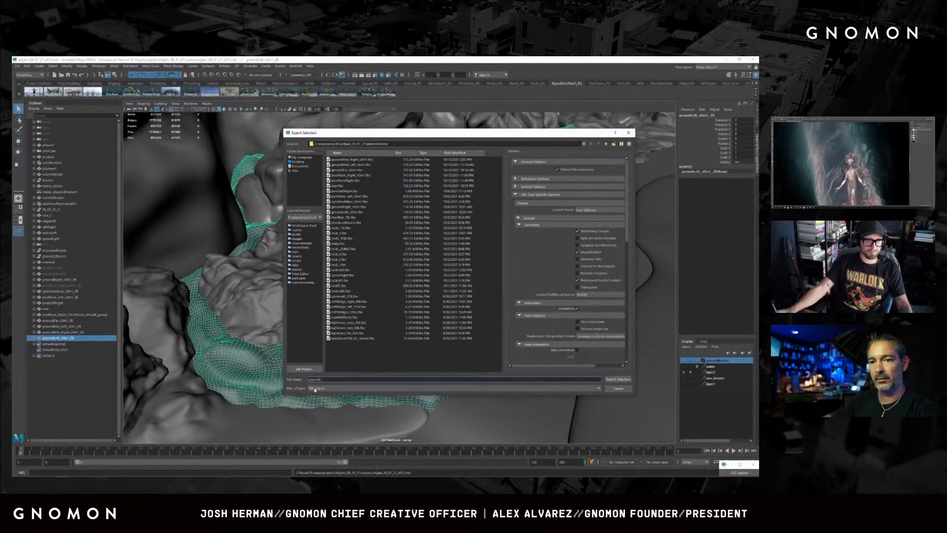
{"action": "type", "text": "Left"}
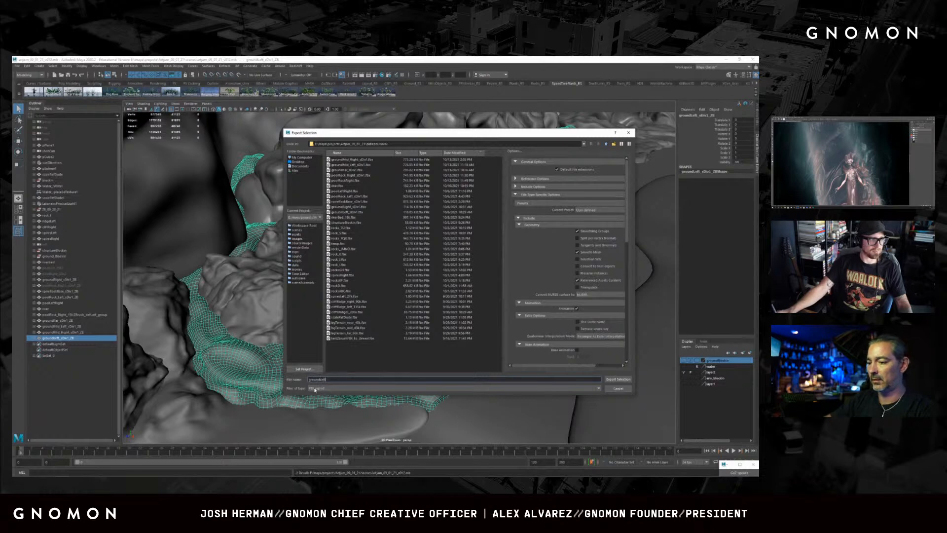
{"action": "type", "text": "_sDiv"}
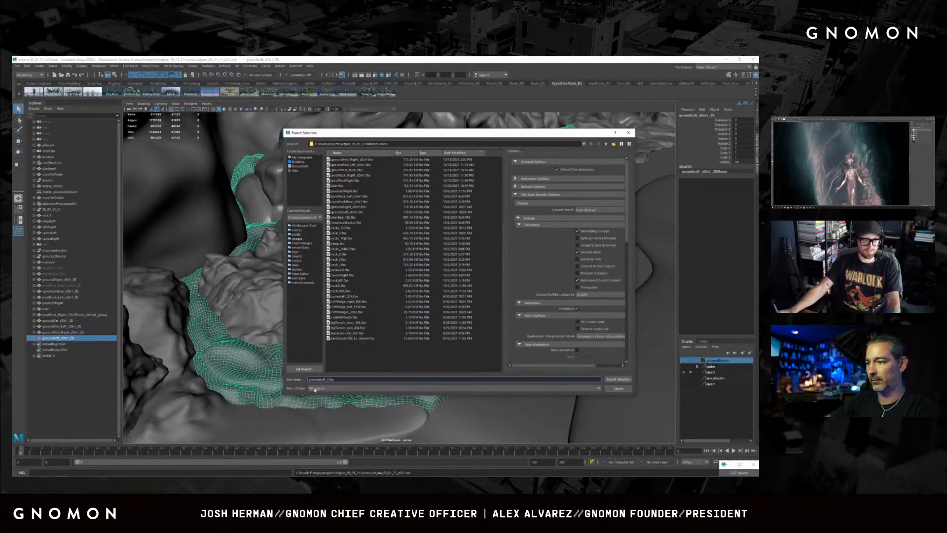
{"action": "type", "text": "1"}
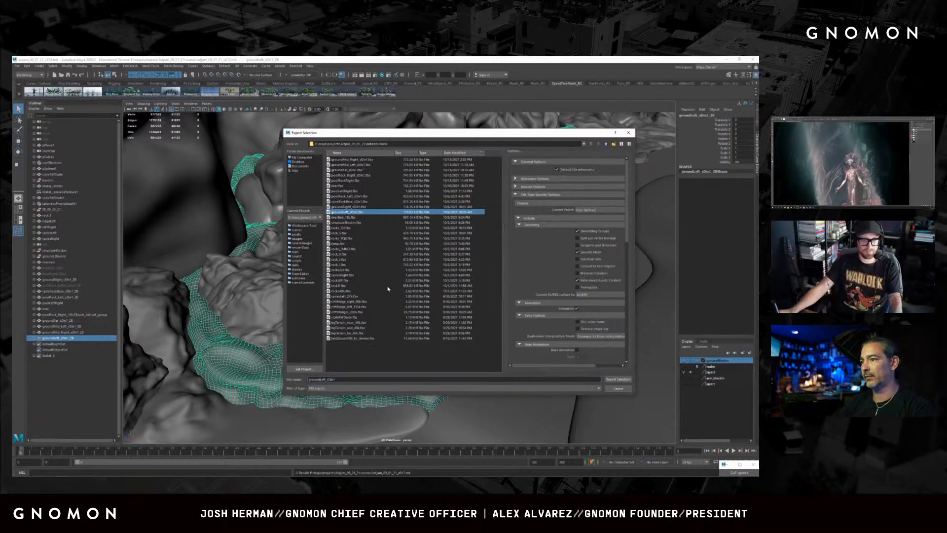
{"action": "left_click", "coordinate": [618, 379]}
{"action": "left_click", "coordinate": [454, 273]}
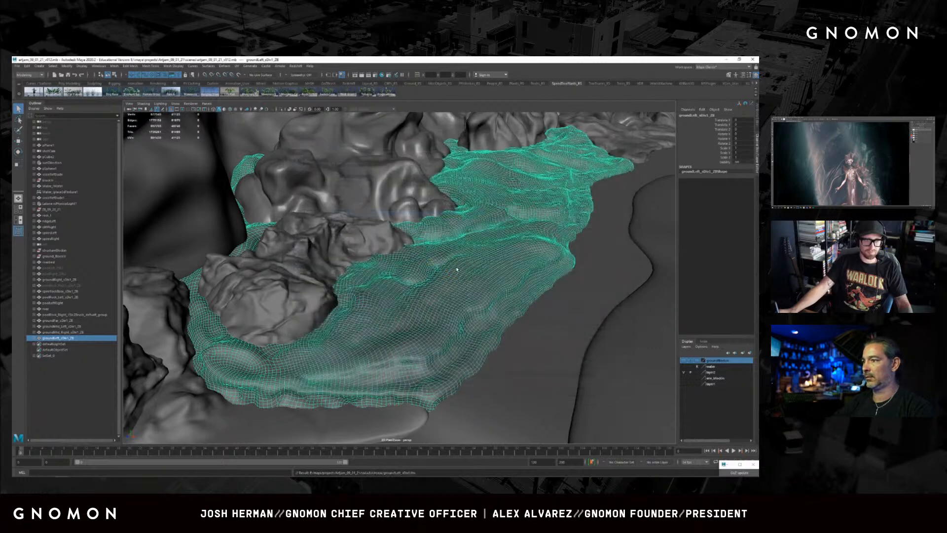
- Switch to the Unreal Editor and select the left ground mesh beside the river in the level
{"action": "left_click", "coordinate": [726, 59]}
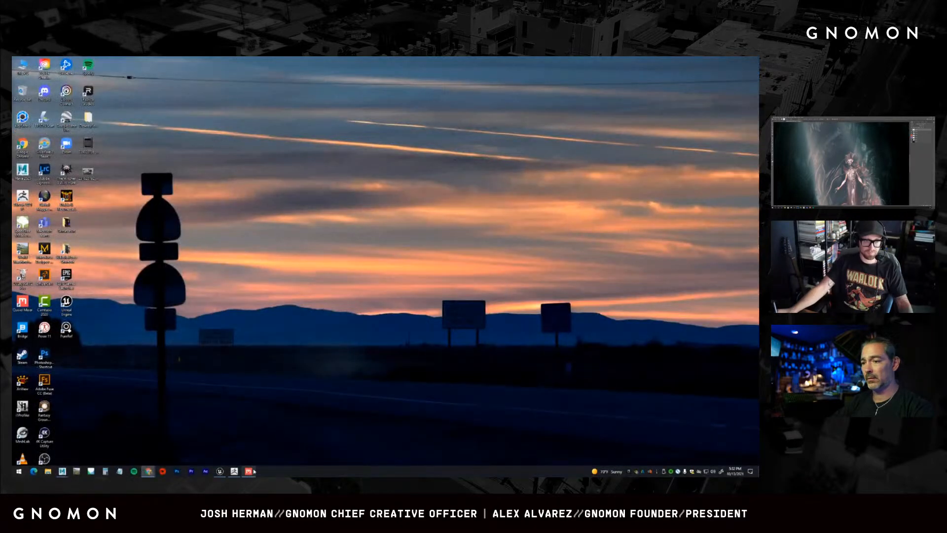
{"action": "left_click", "coordinate": [219, 471]}
{"action": "left_click", "coordinate": [296, 320]}
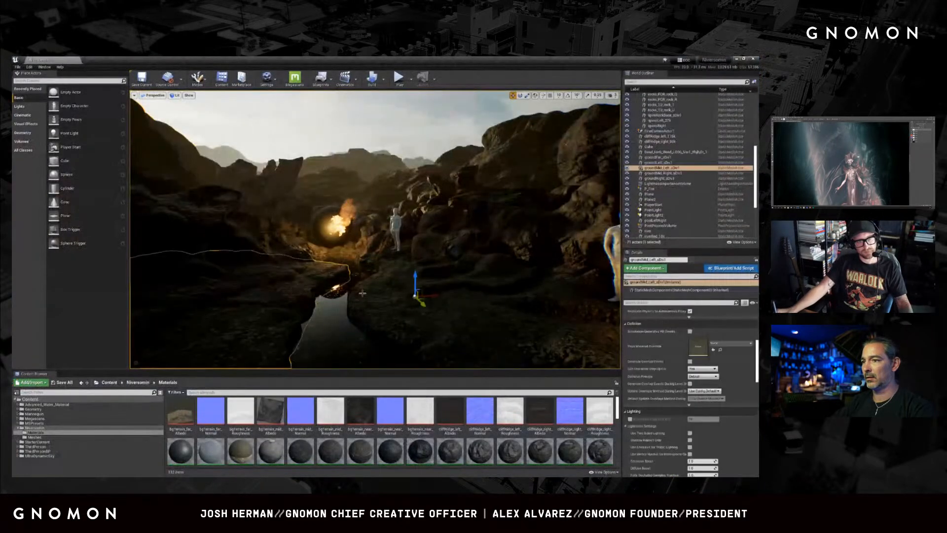
{"action": "key", "text": "f"}
{"action": "right_click_drag", "start_coordinate": [400, 292], "coordinate": [425, 257]}
{"action": "left_click", "coordinate": [426, 266]}
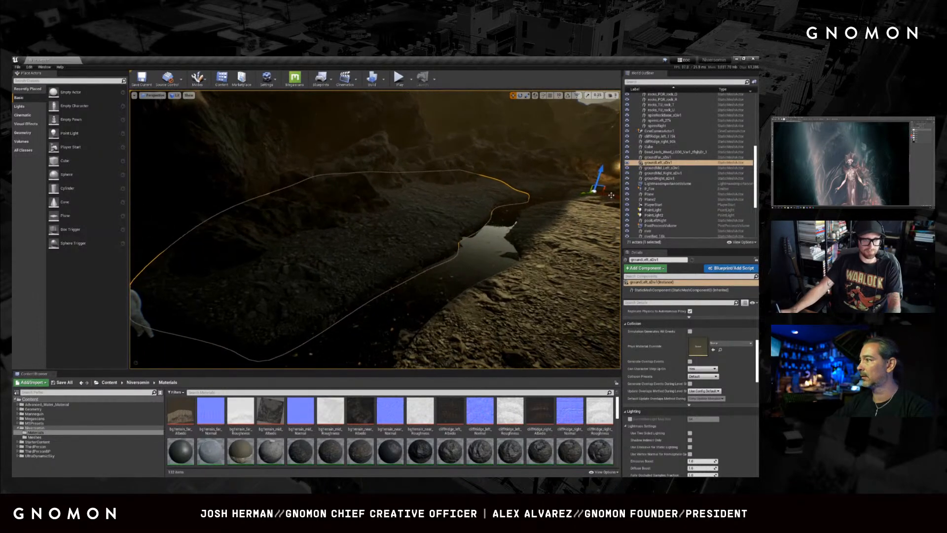
- Locate the groundLeft_sDiv1 static mesh asset in the Meshes folder and reimport it from its source file
{"action": "scroll", "coordinate": [694, 336], "scroll_direction": "up", "scroll_amount": 2}
{"action": "scroll", "coordinate": [693, 335], "scroll_direction": "up", "scroll_amount": 5}
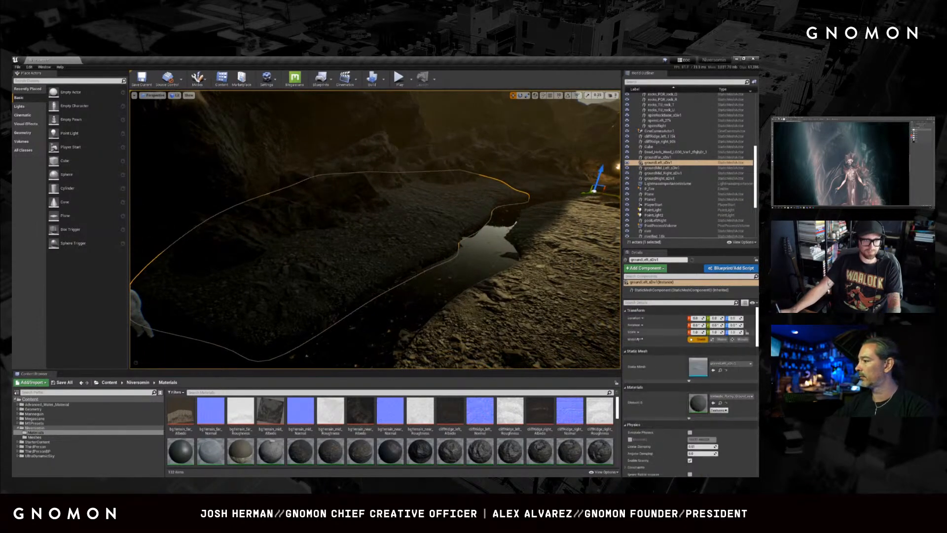
{"action": "left_click", "coordinate": [721, 370]}
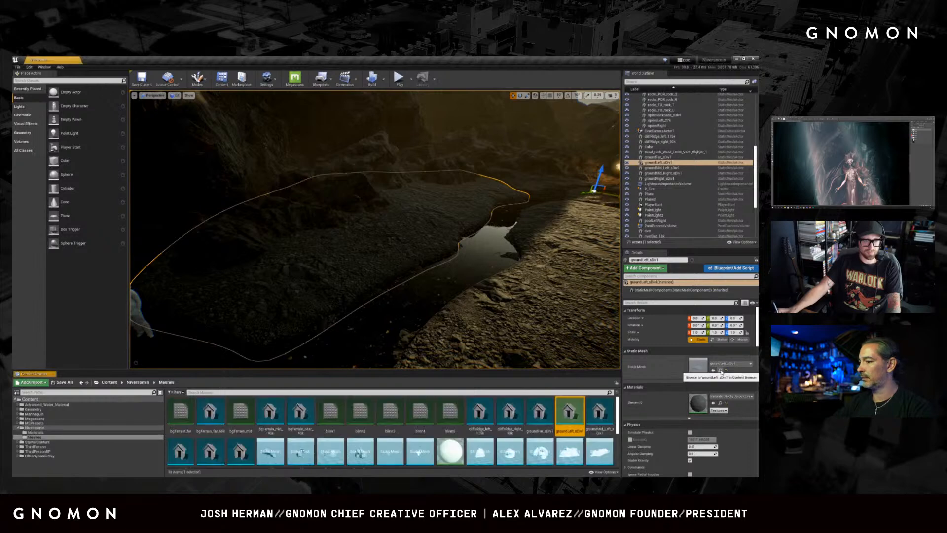
{"action": "right_click", "coordinate": [572, 413]}
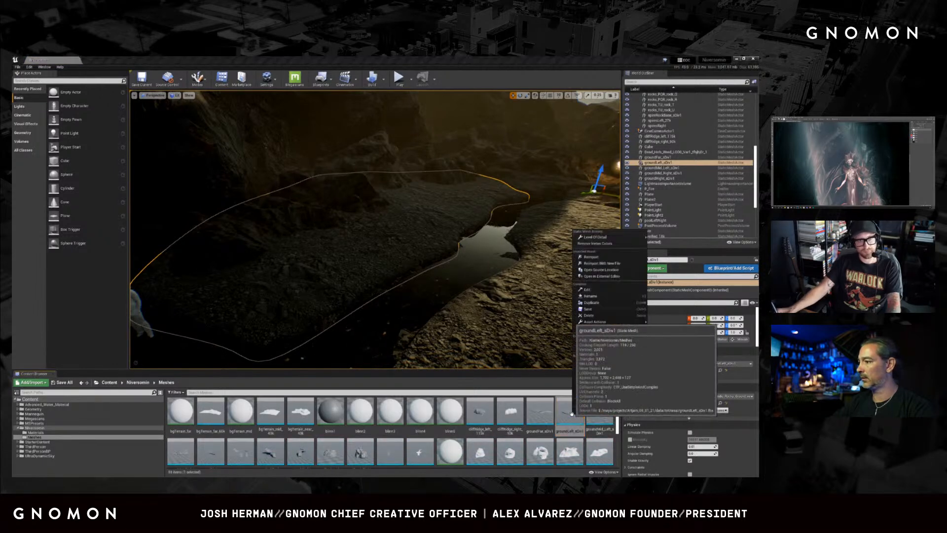
{"action": "left_click", "coordinate": [615, 257]}
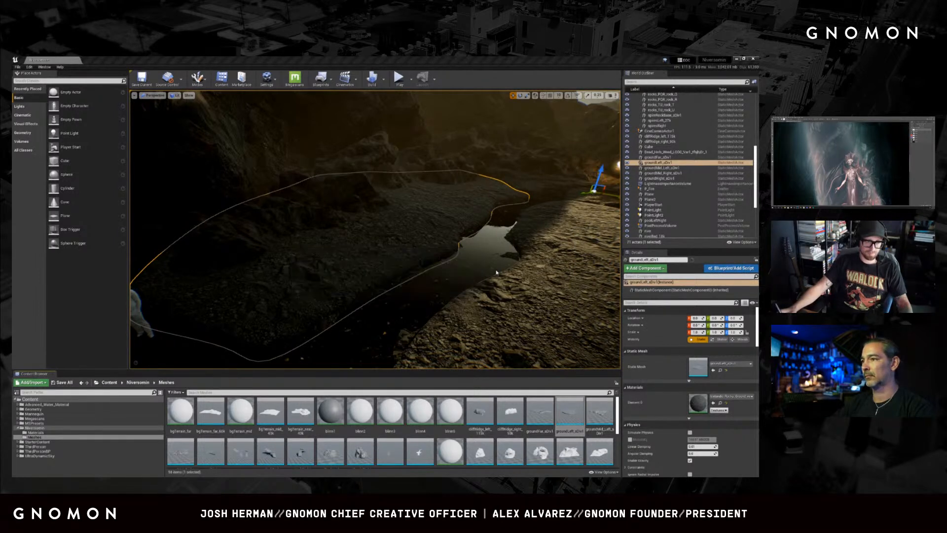
- Deselect the ground mesh, then switch the level from the daytime to the night setup by toggling the two lighting folders' visibility
{"action": "mouse_move", "coordinate": [393, 251]}
{"action": "right_mouse_down"}
{"action": "mouse_move", "coordinate": [410, 249]}
{"action": "mouse_move", "coordinate": [398, 250]}
{"action": "right_mouse_up"}
{"action": "key", "text": "Escape"}
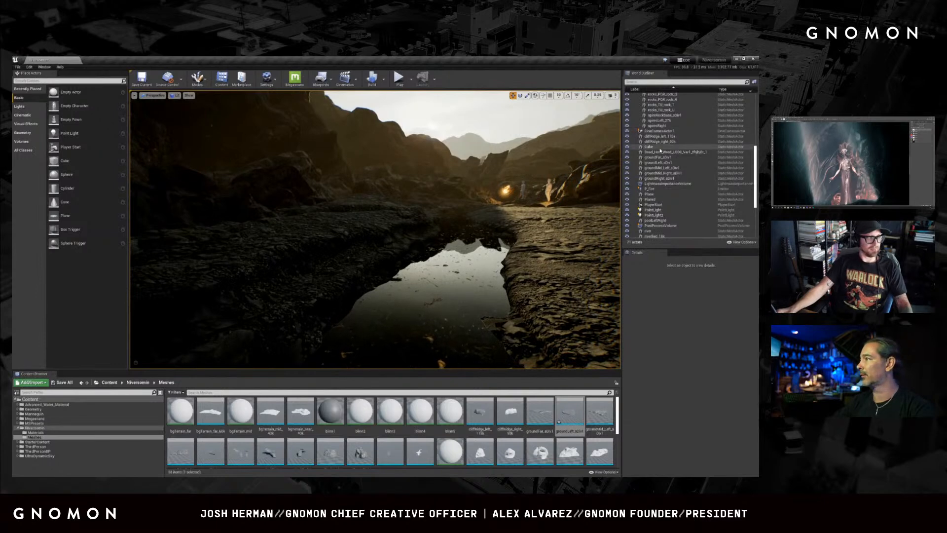
{"action": "scroll", "coordinate": [633, 109], "scroll_direction": "up", "scroll_amount": 10}
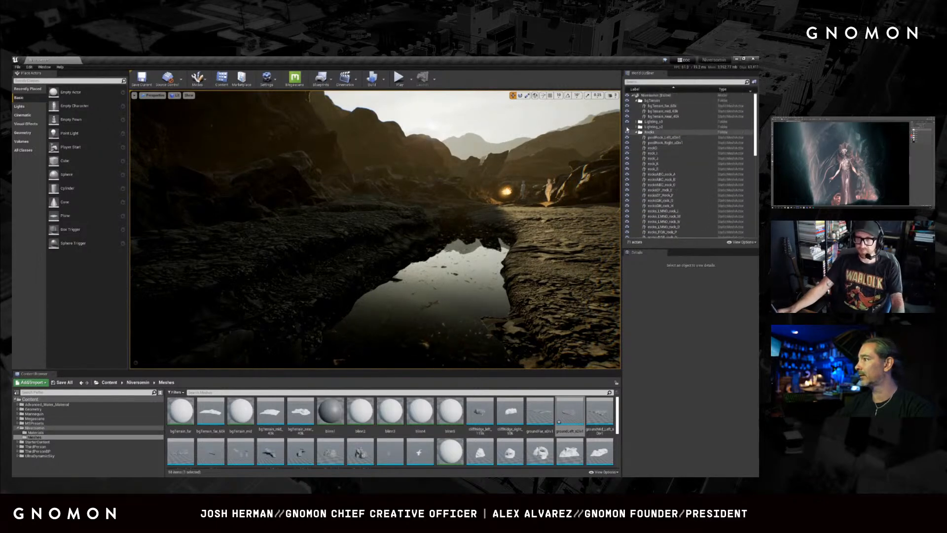
{"action": "left_click", "coordinate": [627, 122]}
{"action": "left_click", "coordinate": [627, 126]}
- Inspect the valley, the river and the updated left ground from several angles under the night lighting
{"action": "mouse_move", "coordinate": [418, 227]}
{"action": "right_mouse_down"}
{"action": "mouse_move", "coordinate": [377, 232]}
{"action": "mouse_move", "coordinate": [417, 227]}
{"action": "right_mouse_up"}
{"action": "left_click", "coordinate": [423, 244]}
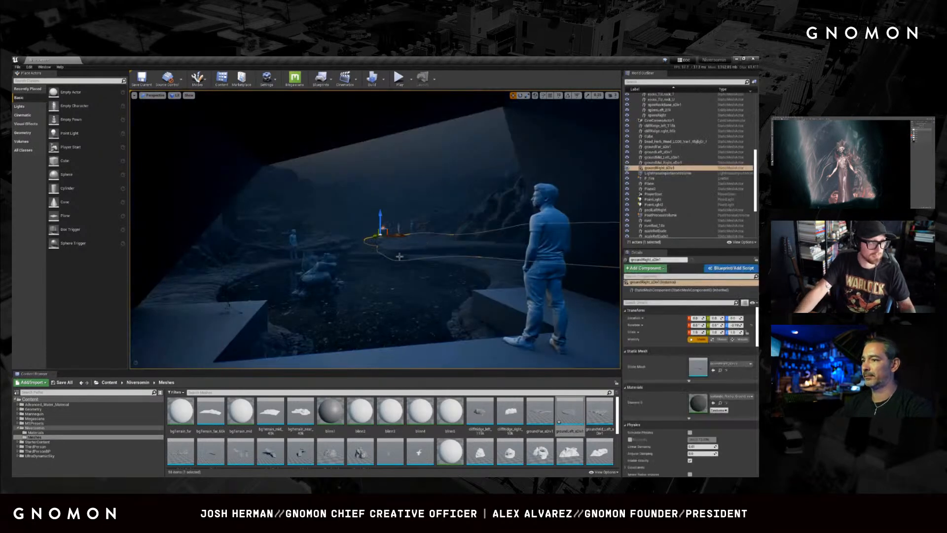
{"action": "key", "text": "Escape"}
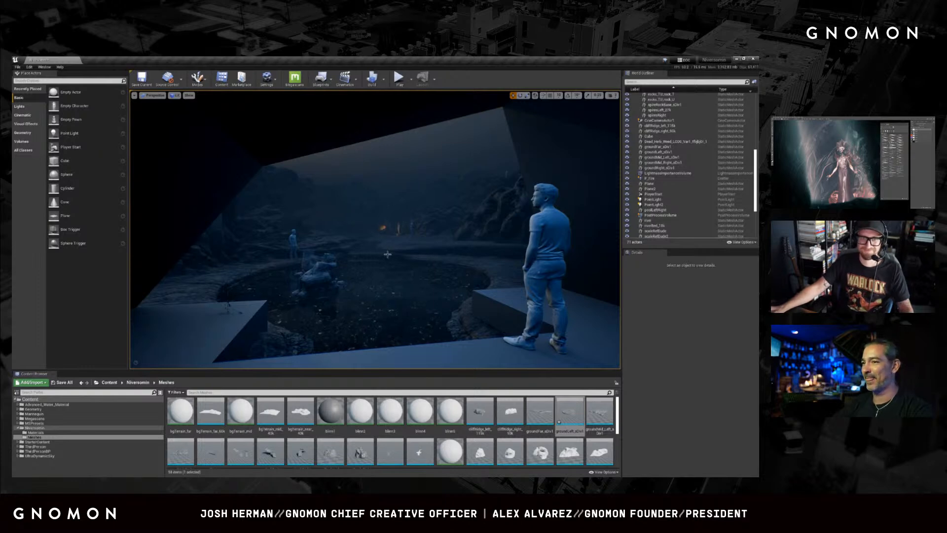
{"action": "mouse_move", "coordinate": [409, 276]}
{"action": "right_mouse_down"}
{"action": "mouse_move", "coordinate": [400, 269]}
{"action": "mouse_move", "coordinate": [393, 280]}
{"action": "right_mouse_up"}
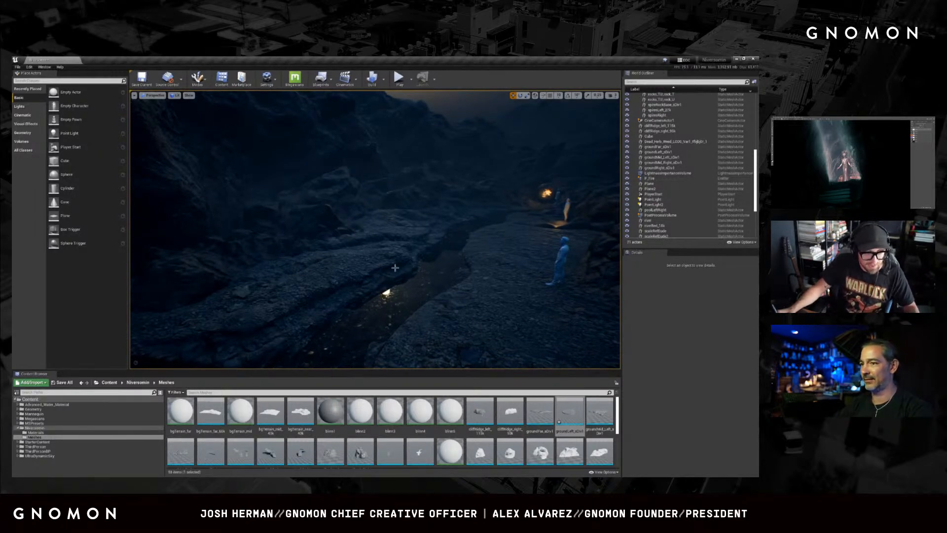
{"action": "right_click_drag", "start_coordinate": [399, 269], "coordinate": [402, 268]}
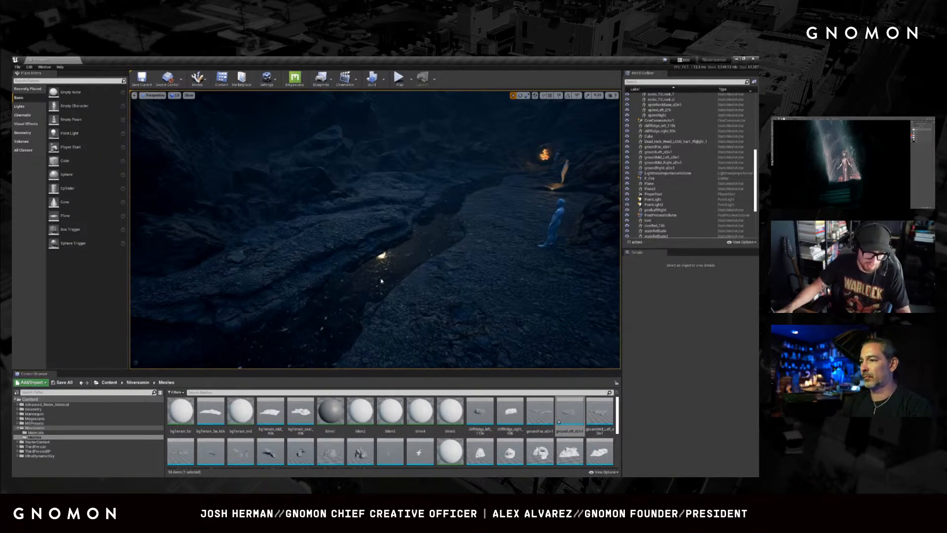
{"action": "right_click_drag", "start_coordinate": [378, 276], "coordinate": [413, 283]}
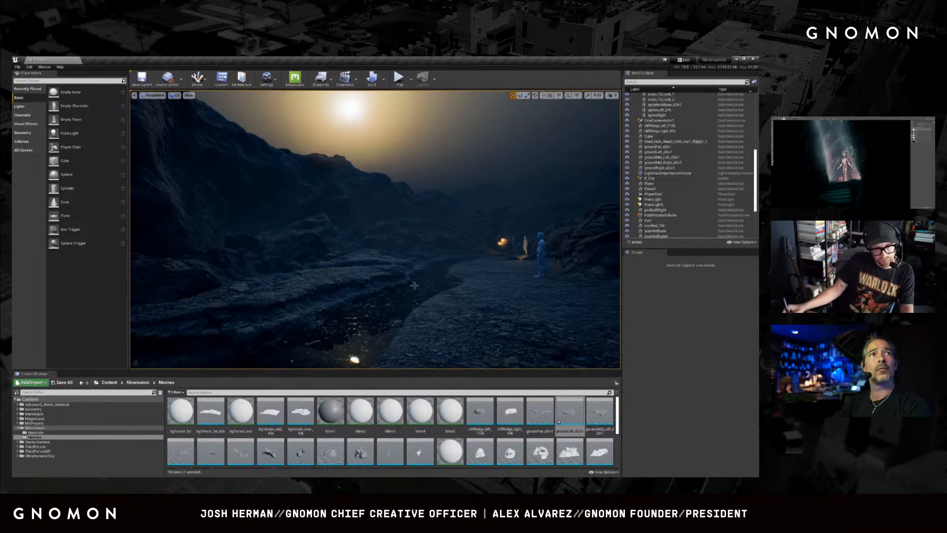
- Examine the river banks, cliffs and scale figures in an immersive full-screen view, then restore the normal editor layout
{"action": "key", "text": "F11"}
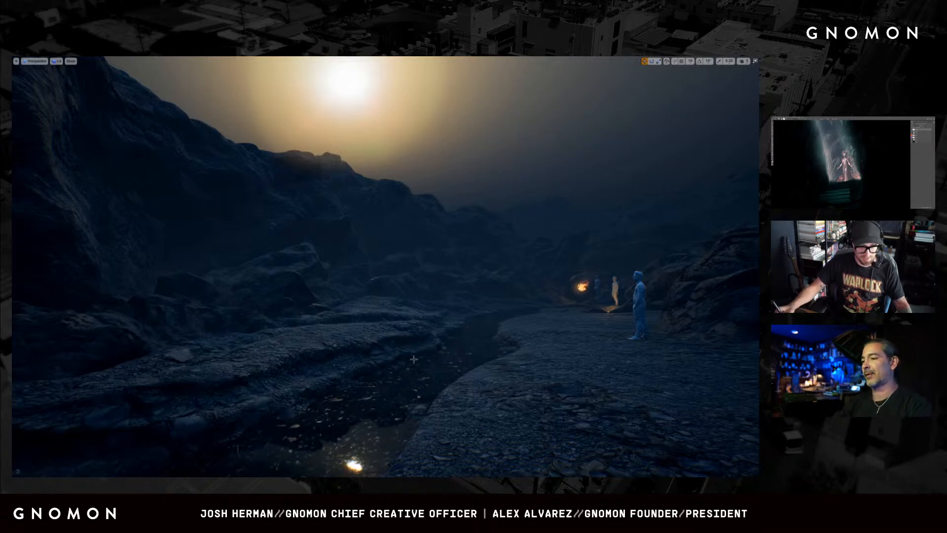
{"action": "mouse_move", "coordinate": [424, 362]}
{"action": "right_mouse_down"}
{"action": "mouse_move", "coordinate": [416, 364]}
{"action": "mouse_move", "coordinate": [431, 367]}
{"action": "right_mouse_up"}
{"action": "key", "text": "q"}
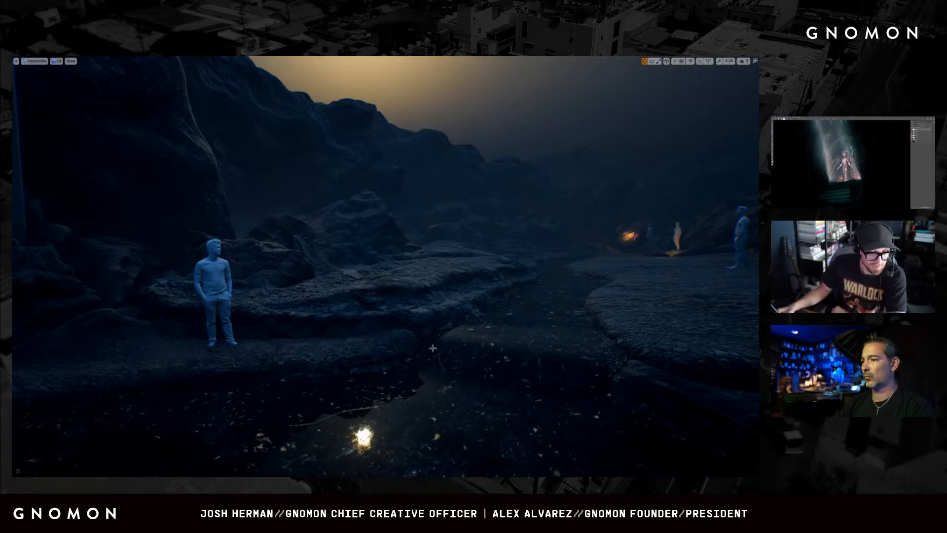
{"action": "mouse_move", "coordinate": [436, 345]}
{"action": "right_mouse_down"}
{"action": "mouse_move", "coordinate": [442, 332]}
{"action": "mouse_move", "coordinate": [463, 339]}
{"action": "mouse_move", "coordinate": [446, 342]}
{"action": "right_mouse_up"}
{"action": "key", "text": "Right"}
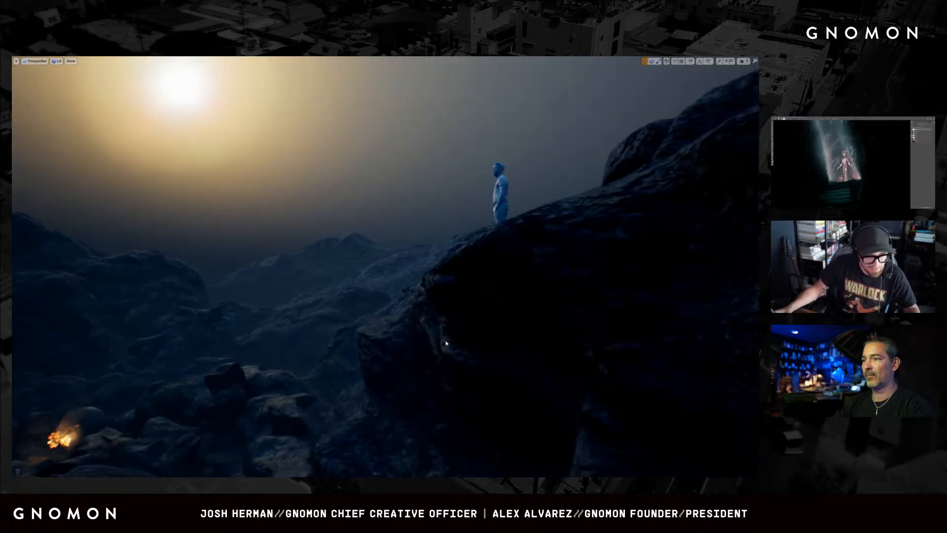
{"action": "right_click_drag", "start_coordinate": [445, 343], "coordinate": [435, 340]}
{"action": "key", "text": "e"}
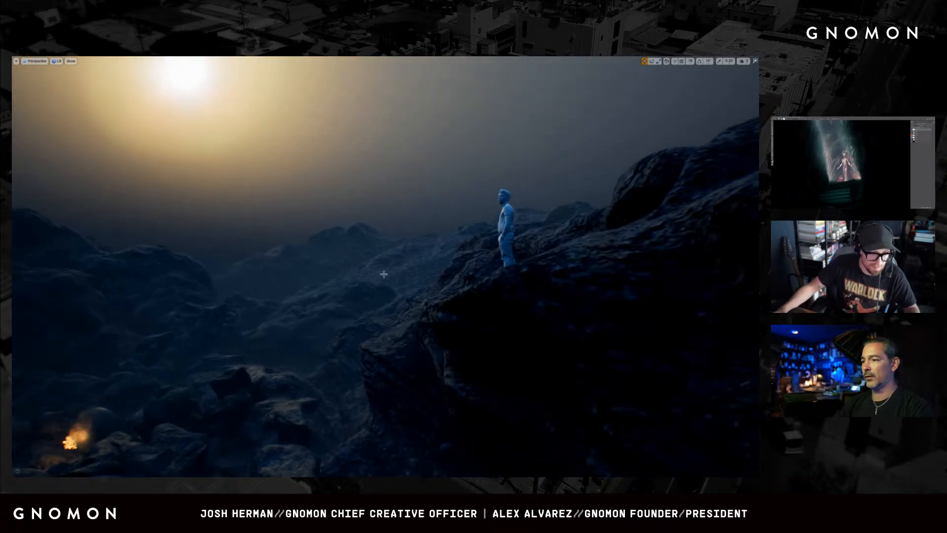
{"action": "key", "text": "F11"}
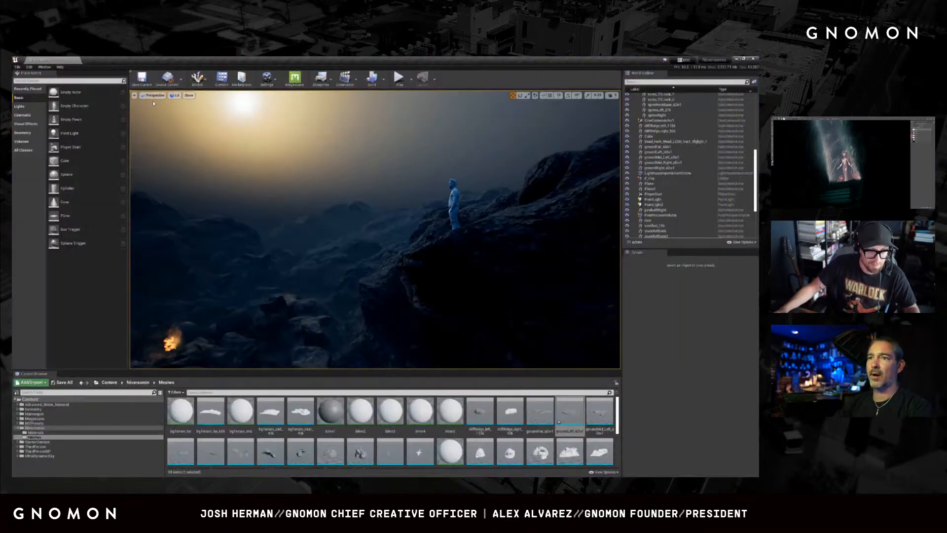
- Change the view to the Cinematic Viewport and look through CineCameraActor1
{"action": "left_click", "coordinate": [152, 95]}
{"action": "left_click", "coordinate": [162, 179]}
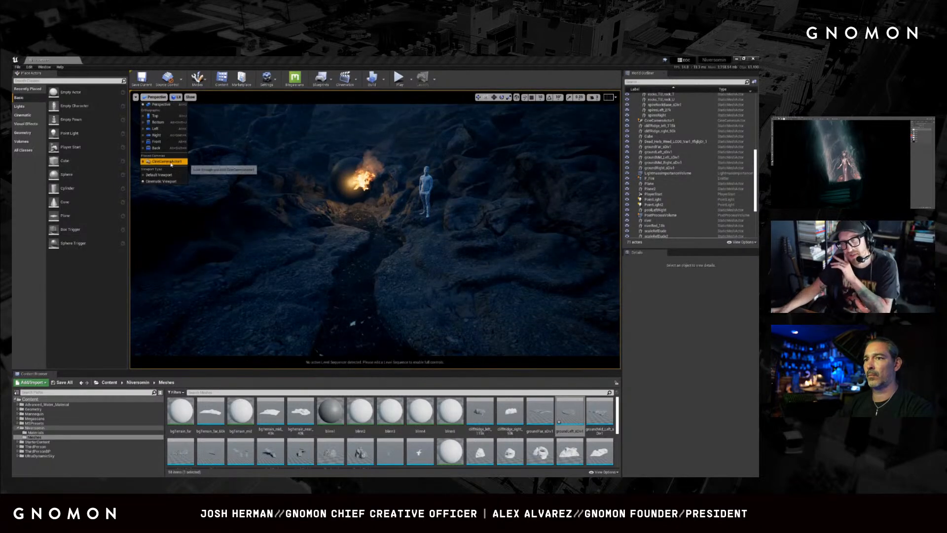
{"action": "left_click", "coordinate": [170, 161]}
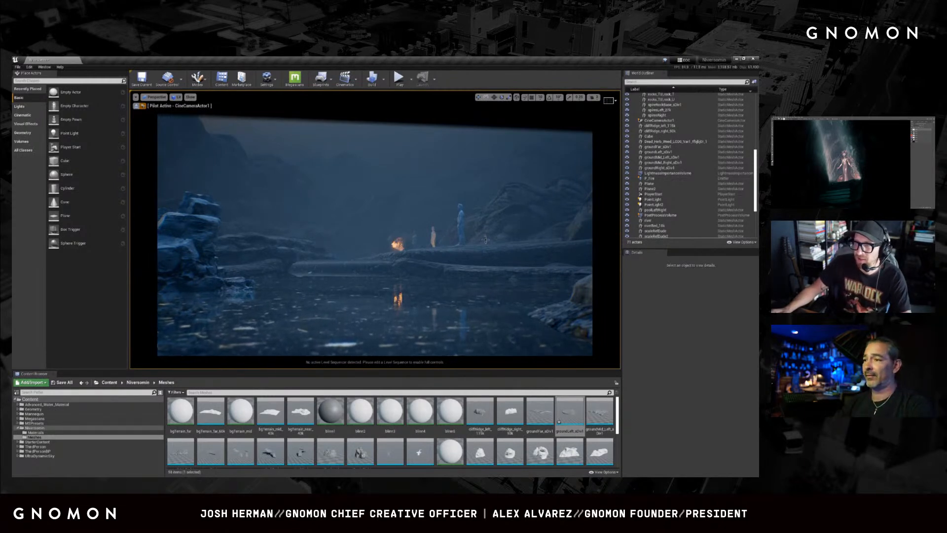
- Collapse the Rocks folder in the World Outliner
{"action": "scroll", "coordinate": [670, 168], "scroll_direction": "up", "scroll_amount": 10}
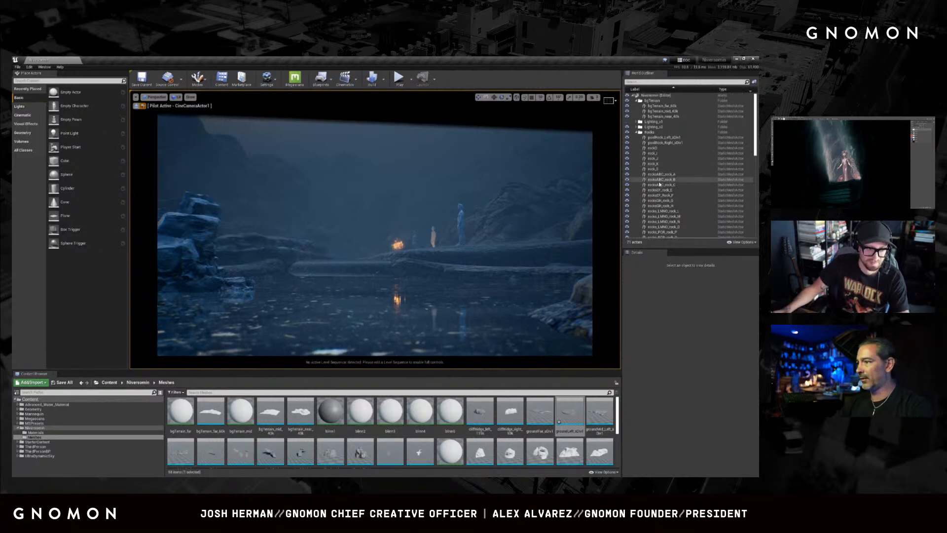
{"action": "left_click", "coordinate": [636, 132]}
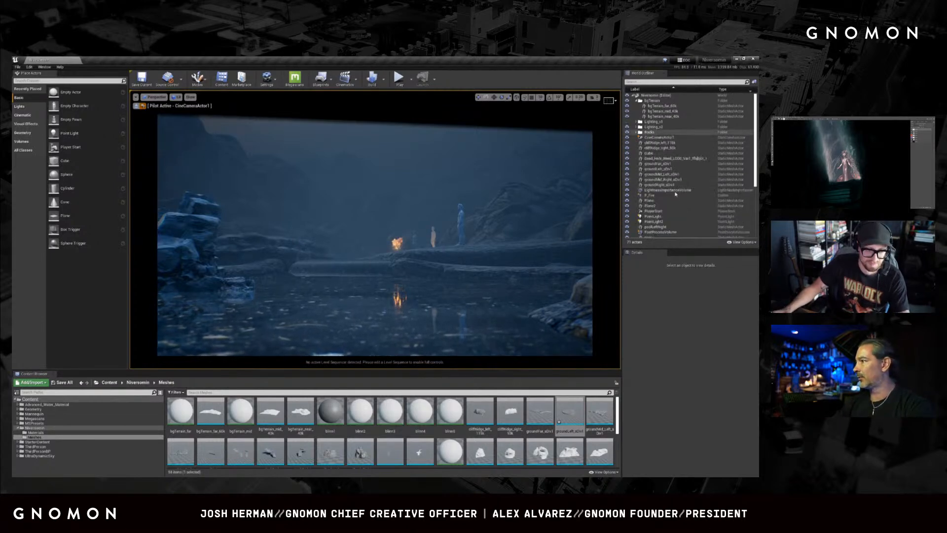
- Set the PostProcessVolume's exposure compensation to 10
{"action": "left_click", "coordinate": [659, 231]}
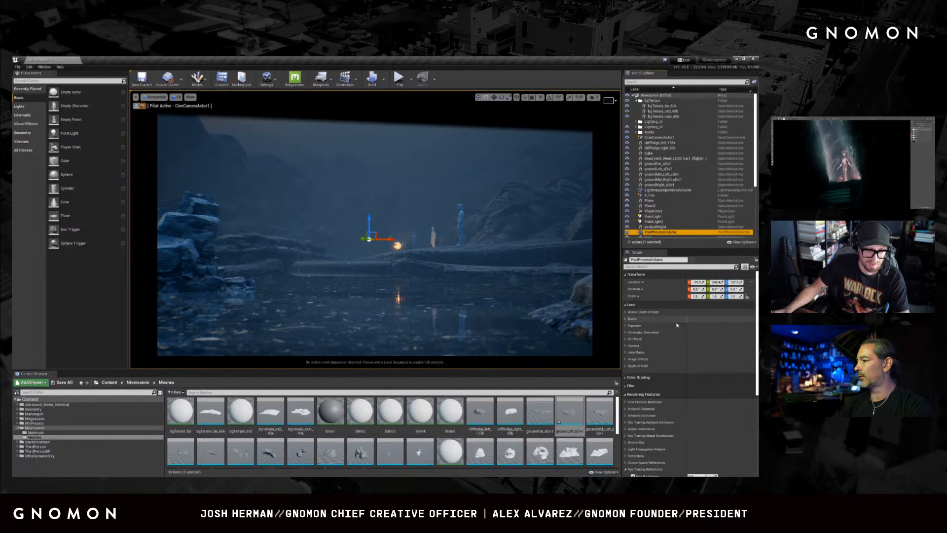
{"action": "left_click", "coordinate": [626, 326]}
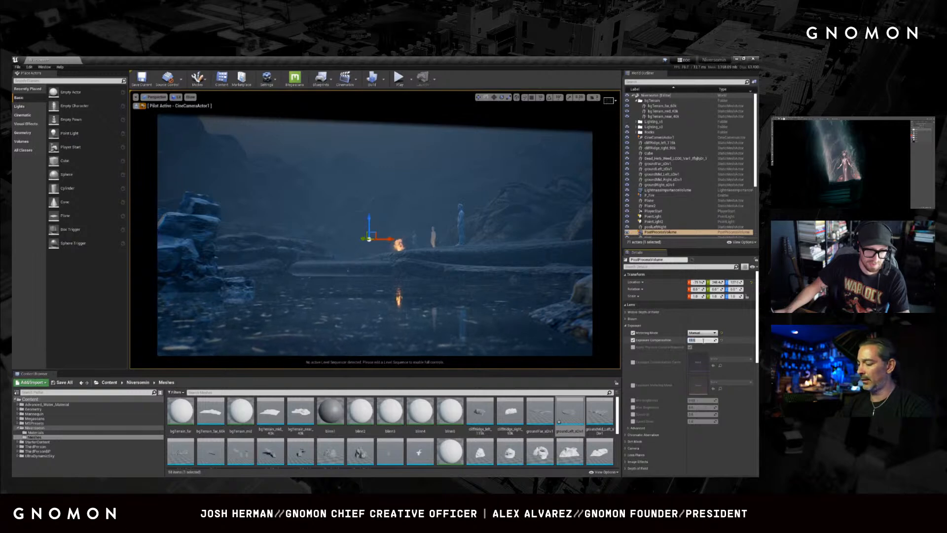
{"action": "type", "text": "10"}
{"action": "key", "text": "Return"}
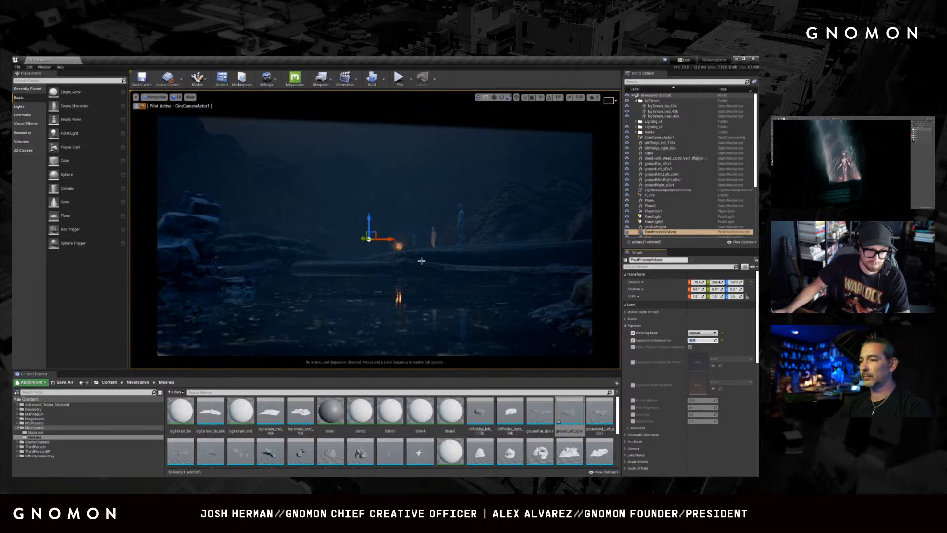
- Fly the camera to the scale figures and sample CineCameraActor1's manual focus distance on the foreground figure, finishing on the figure beside the fire
{"action": "mouse_move", "coordinate": [430, 267]}
{"action": "right_mouse_down"}
{"action": "mouse_move", "coordinate": [421, 266]}
{"action": "mouse_move", "coordinate": [430, 268]}
{"action": "right_mouse_up"}
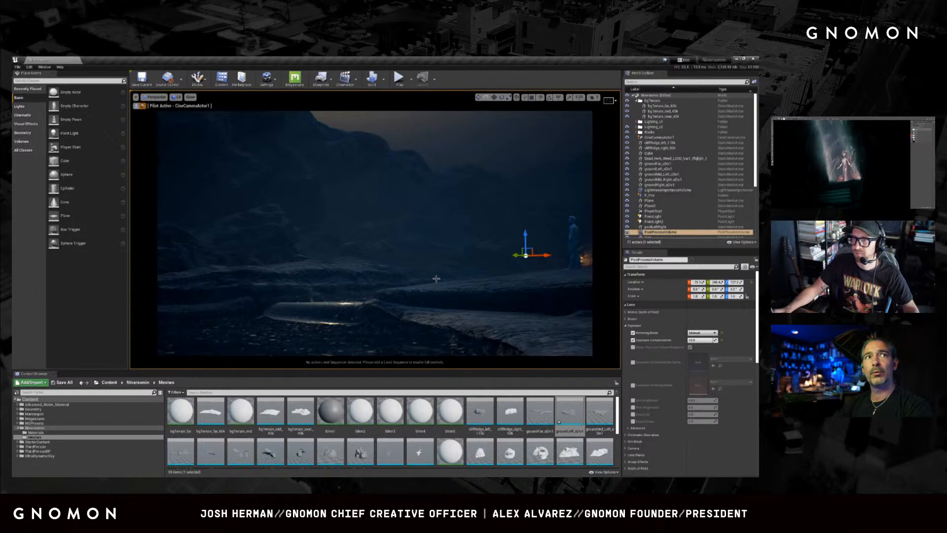
{"action": "right_click_drag", "start_coordinate": [439, 279], "coordinate": [442, 280]}
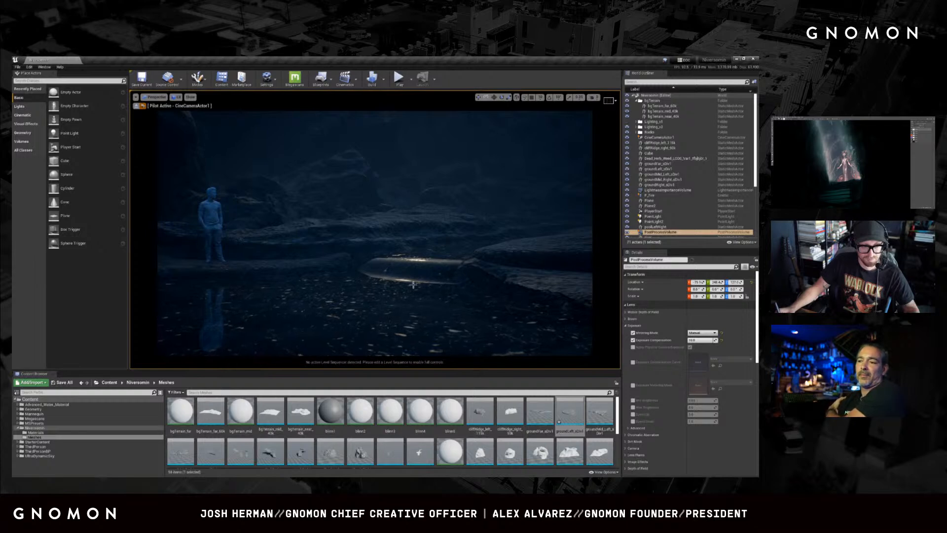
{"action": "mouse_move", "coordinate": [423, 280]}
{"action": "right_mouse_down"}
{"action": "mouse_move", "coordinate": [454, 283]}
{"action": "mouse_move", "coordinate": [437, 287]}
{"action": "mouse_move", "coordinate": [441, 277]}
{"action": "right_mouse_up"}
{"action": "scroll", "coordinate": [444, 283], "scroll_direction": "down", "scroll_amount": 4}
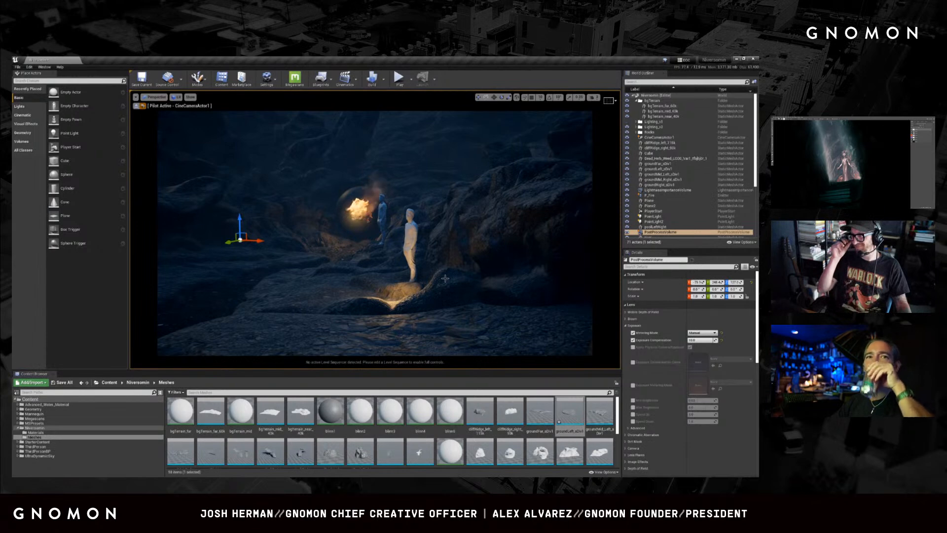
{"action": "right_click_drag", "start_coordinate": [436, 282], "coordinate": [434, 282]}
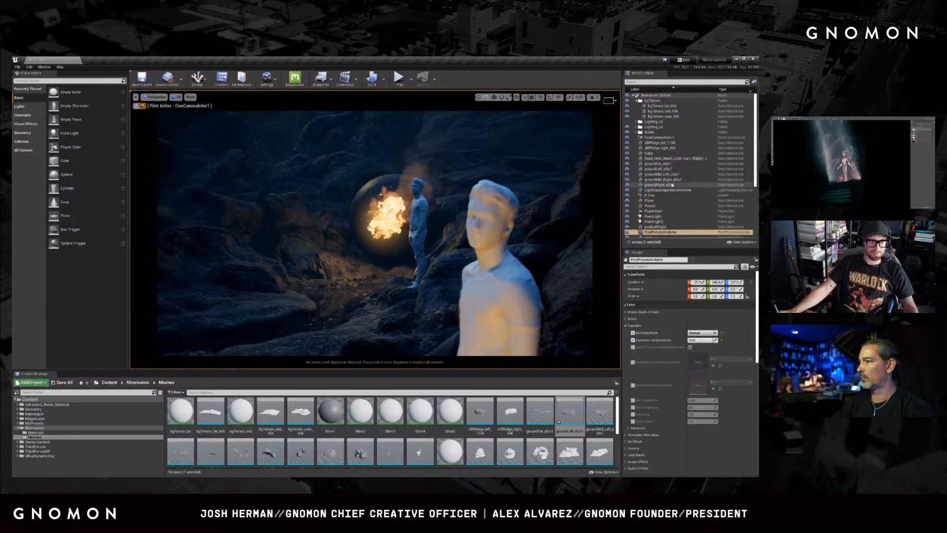
{"action": "left_click", "coordinate": [665, 138]}
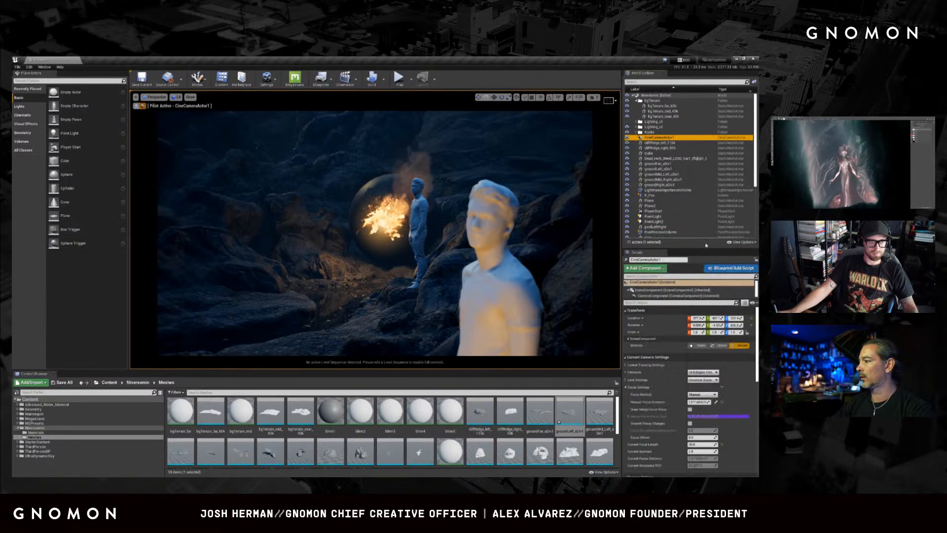
{"action": "left_click", "coordinate": [716, 402]}
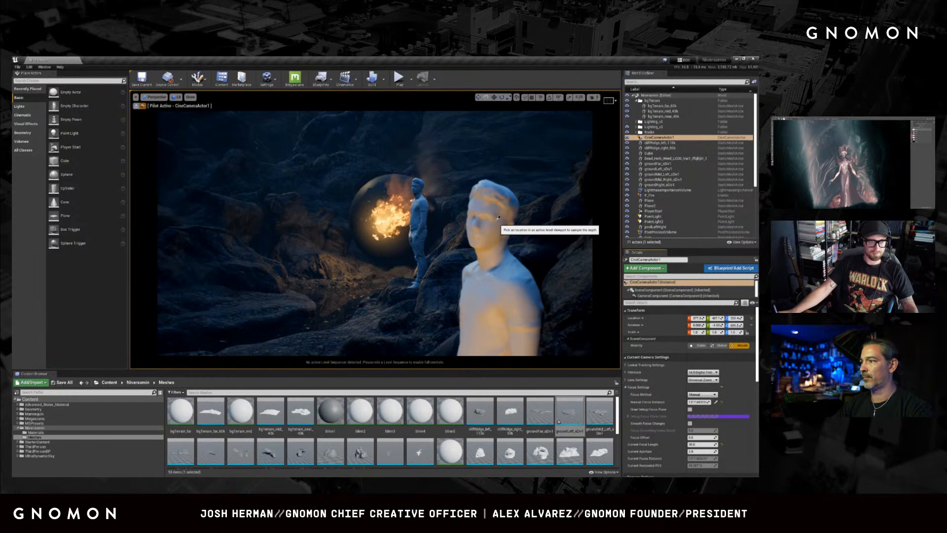
{"action": "left_click", "coordinate": [486, 251]}
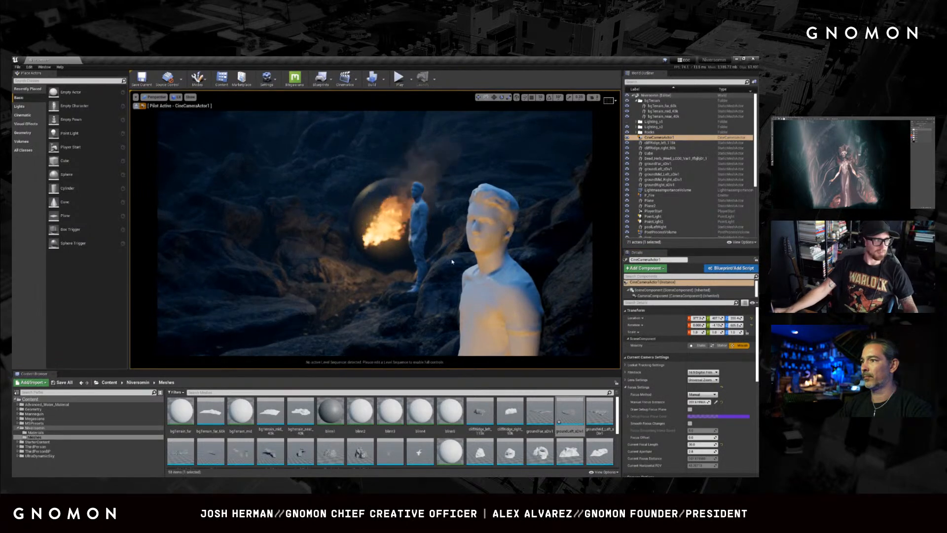
{"action": "right_click_drag", "start_coordinate": [451, 262], "coordinate": [451, 259]}
{"action": "left_click", "coordinate": [715, 402]}
{"action": "left_click", "coordinate": [408, 257]}
- Reframe CineCameraActor1 from across the stream to show the fire, its water reflection and the standing figure
{"action": "mouse_move", "coordinate": [427, 311]}
{"action": "right_mouse_down"}
{"action": "mouse_move", "coordinate": [435, 316]}
{"action": "mouse_move", "coordinate": [429, 310]}
{"action": "right_mouse_up"}
{"action": "key", "text": "a"}
{"action": "key", "text": "w"}
{"action": "key", "text": "d"}
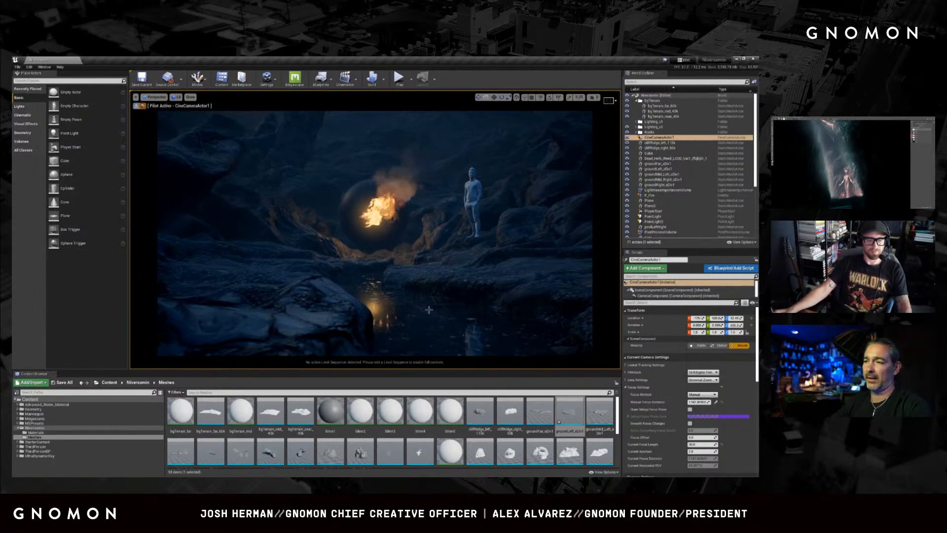
{"action": "key", "text": "s"}
{"action": "right_click_drag", "start_coordinate": [429, 312], "coordinate": [430, 312]}
{"action": "key", "text": "a"}
{"action": "key", "text": "e"}
{"action": "key", "text": "w"}
{"action": "key", "text": "w"}
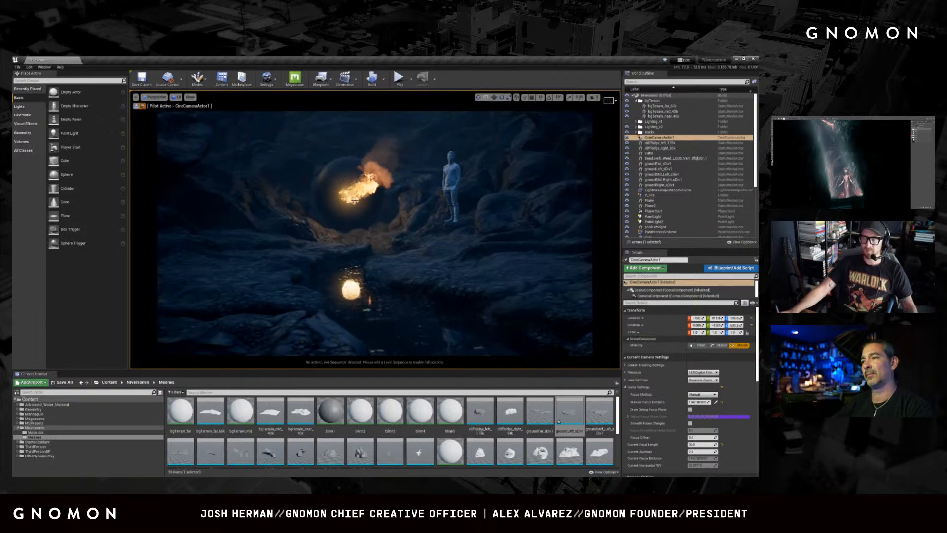
{"action": "key", "text": "s"}
{"action": "right_click_drag", "start_coordinate": [398, 241], "coordinate": [398, 241]}
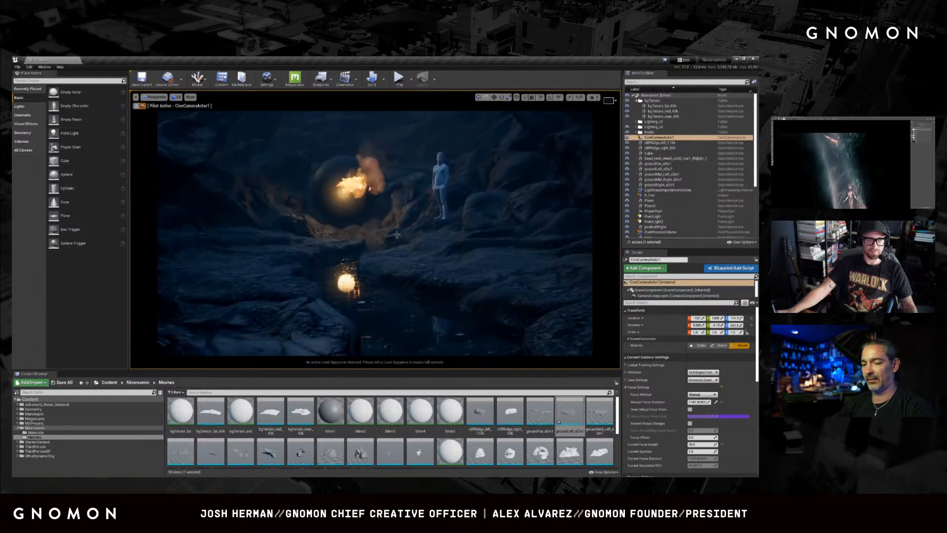
- Clear the object selection and refine the camera framing over the rocky bank facing the fire
{"action": "left_click", "coordinate": [398, 234]}
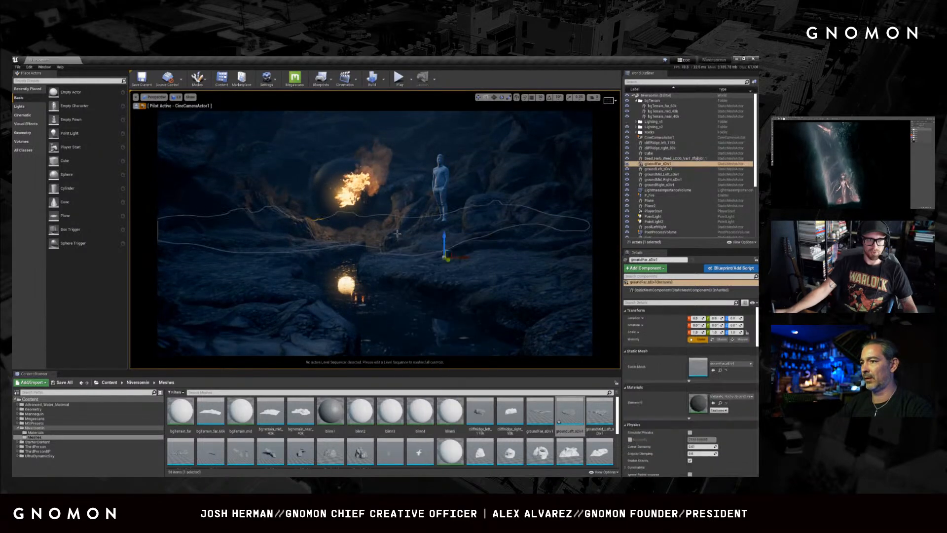
{"action": "left_click", "coordinate": [377, 201]}
{"action": "key", "text": "Escape"}
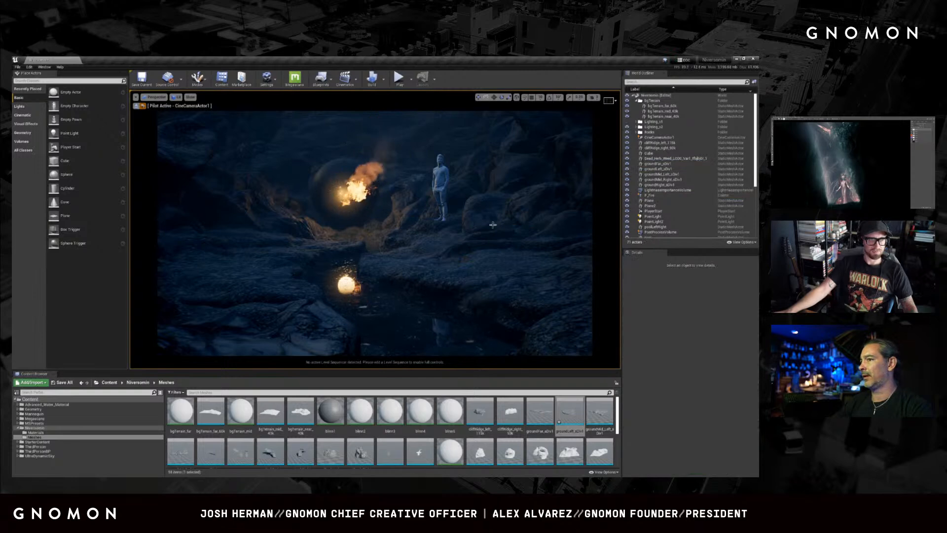
{"action": "right_click_drag", "start_coordinate": [412, 219], "coordinate": [410, 248]}
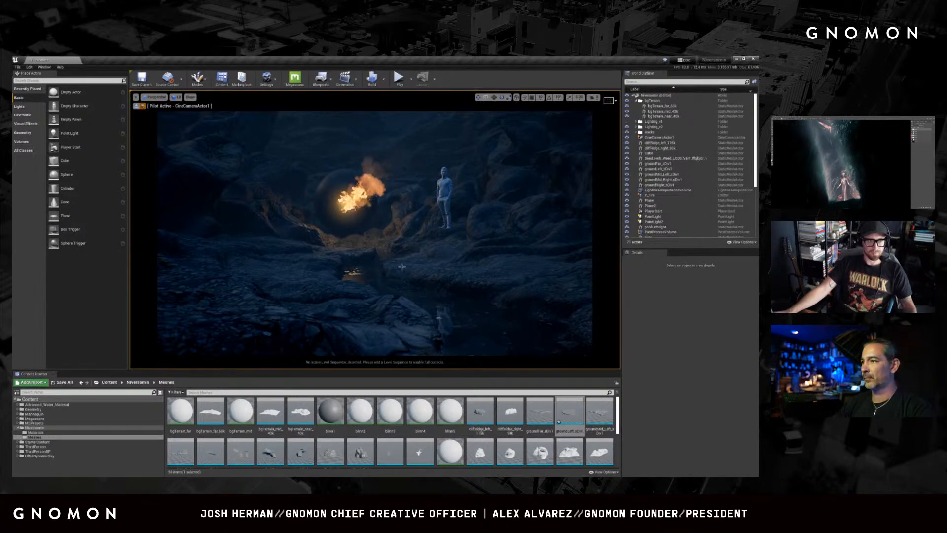
- Collapse the project folder and open the Dead_Herb_Weed plant folder under Megascans 3D_Plants
{"action": "left_click", "coordinate": [42, 428]}
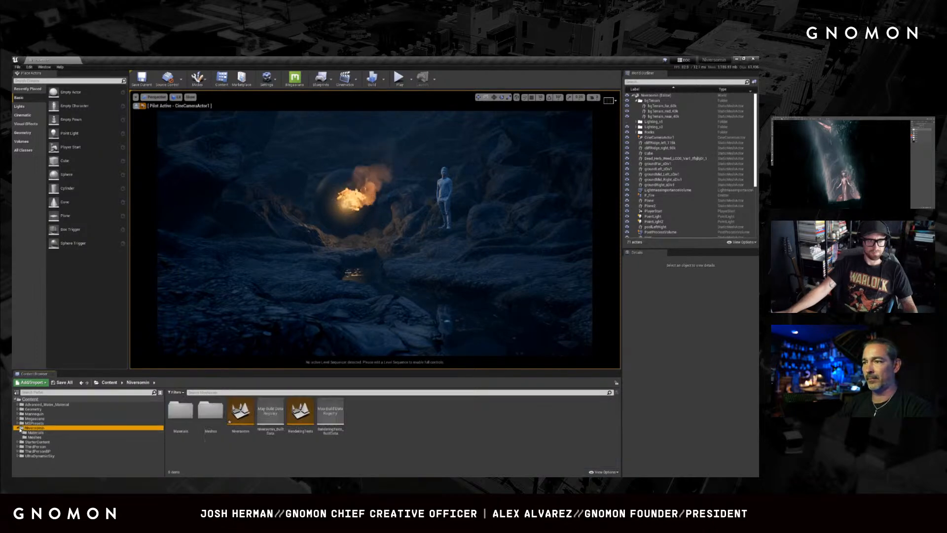
{"action": "left_click", "coordinate": [18, 428]}
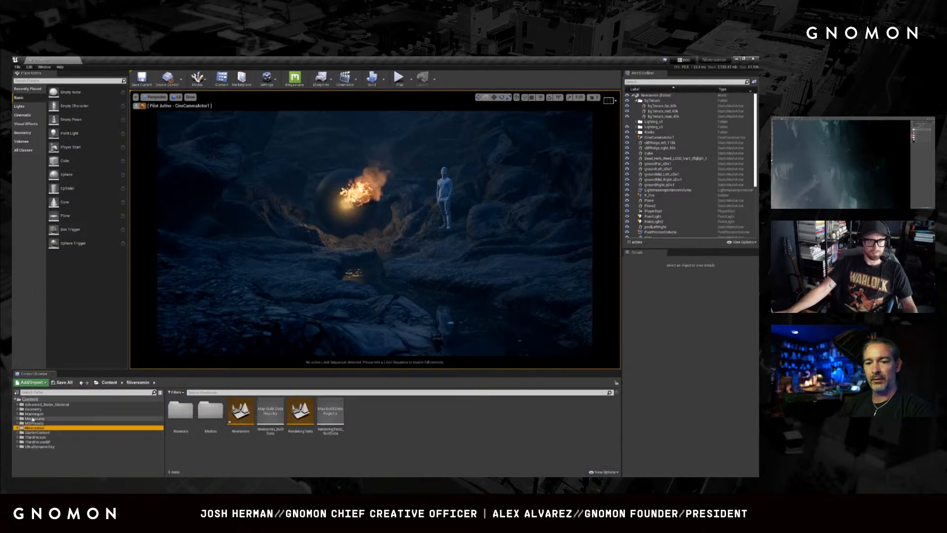
{"action": "left_click", "coordinate": [33, 418]}
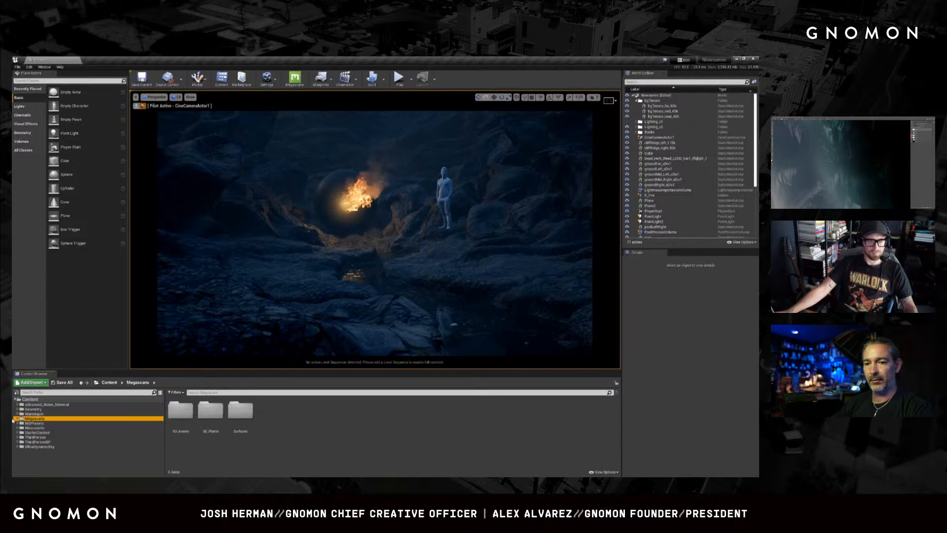
{"action": "left_click", "coordinate": [19, 419]}
{"action": "left_click", "coordinate": [44, 432]}
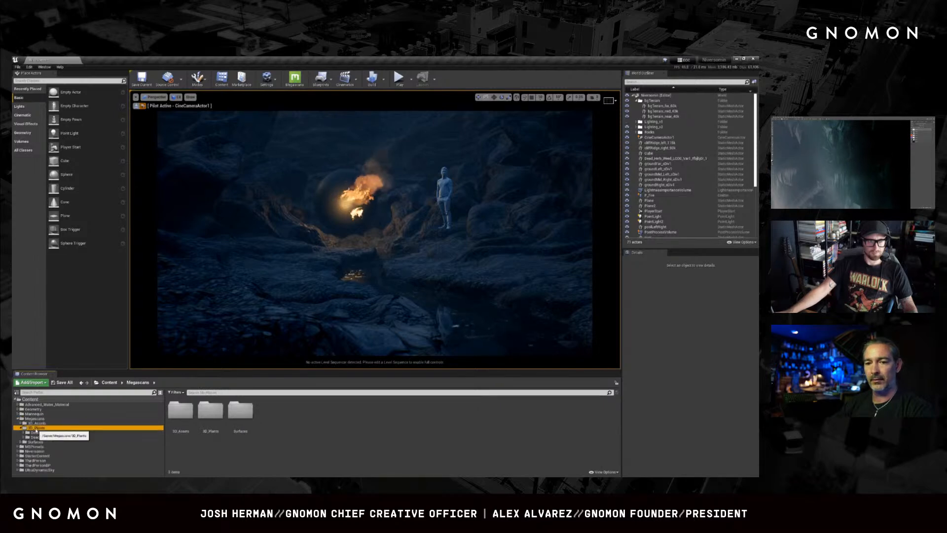
{"action": "left_click", "coordinate": [43, 437]}
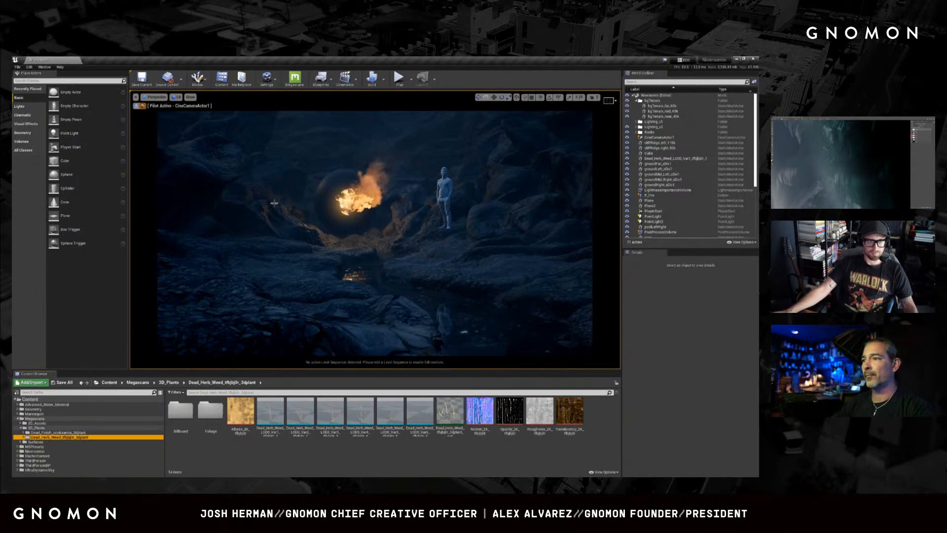
- Switch the editor to Foliage mode
{"action": "left_click", "coordinate": [271, 83]}
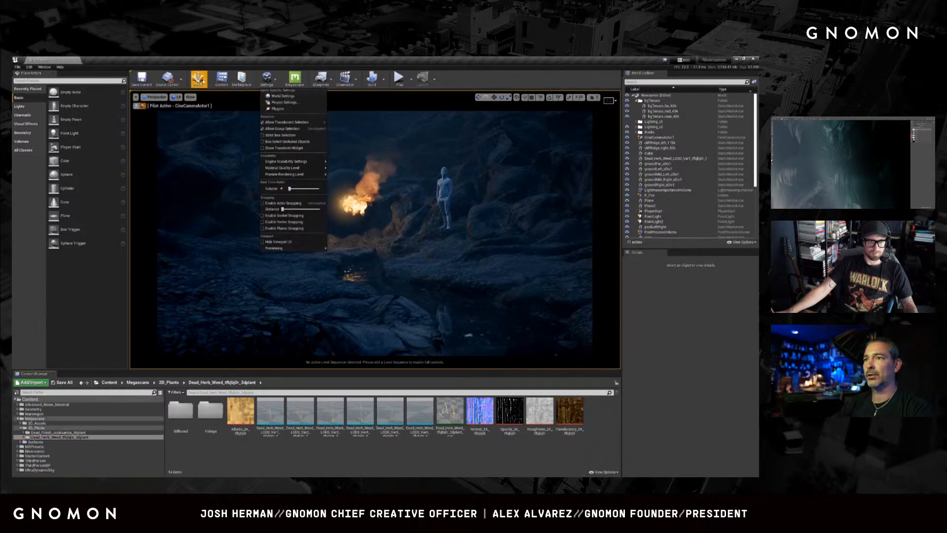
{"action": "left_click", "coordinate": [200, 81]}
{"action": "left_click", "coordinate": [218, 113]}
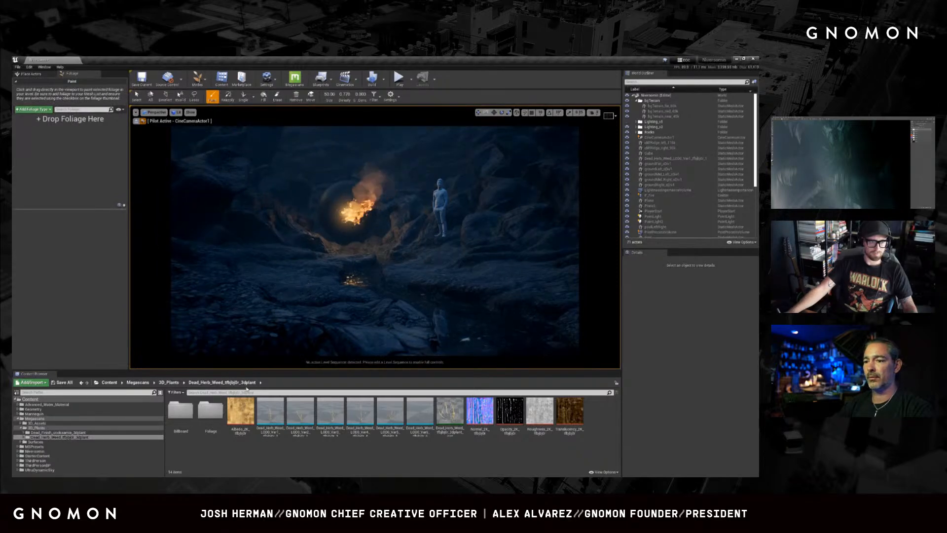
- Add all six Dead_Herb_Weed foliage assets from the Foliage subfolder to the foliage palette and activate them for painting
{"action": "left_click", "coordinate": [72, 437]}
{"action": "double_click", "coordinate": [211, 415]}
{"action": "left_click", "coordinate": [180, 412]}
{"action": "left_click", "coordinate": [328, 414], "text": "shift"}
{"action": "left_click_drag", "start_coordinate": [329, 414], "coordinate": [81, 201]}
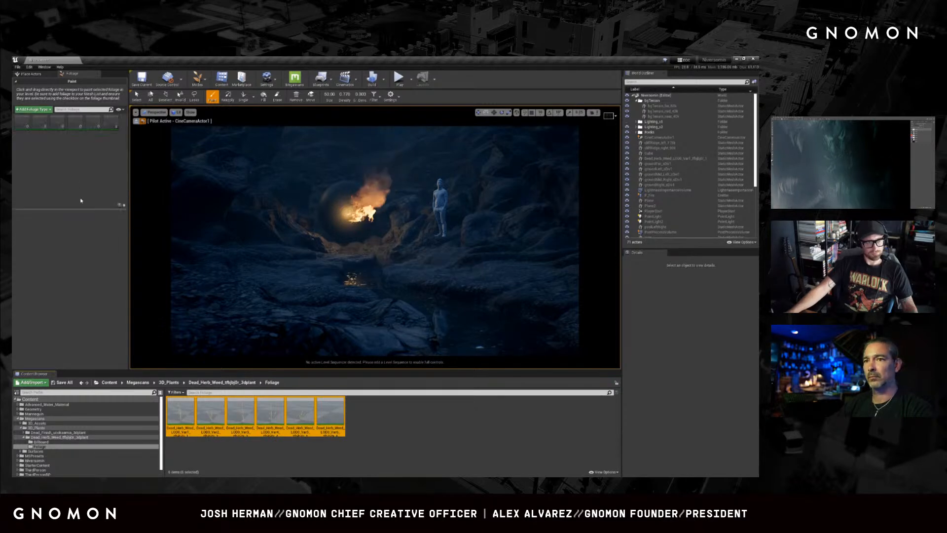
{"action": "left_click", "coordinate": [25, 125]}
{"action": "left_click", "coordinate": [112, 128], "text": "shift"}
{"action": "left_click", "coordinate": [107, 119]}
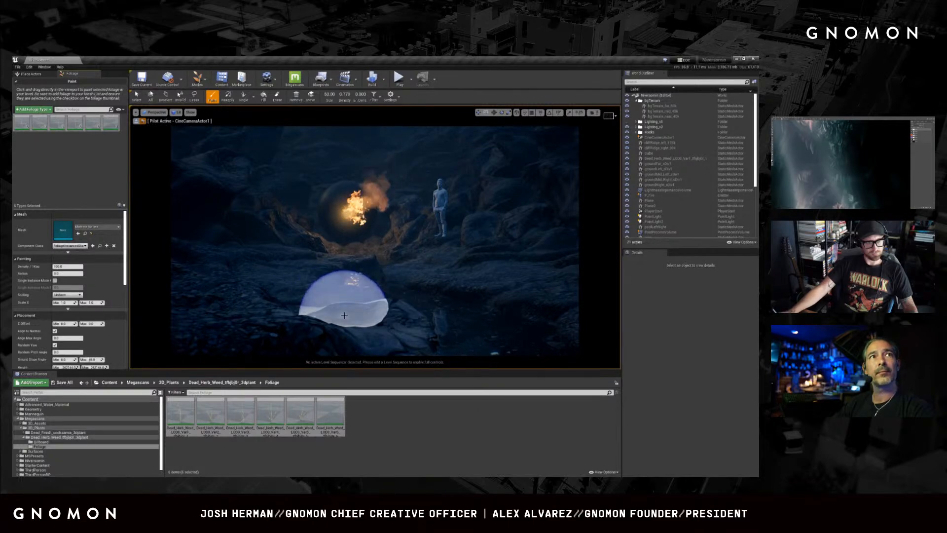
- Enlarge the viewport by shrinking the surrounding panels, and switch it to immersive full-screen view
{"action": "left_click_drag", "start_coordinate": [592, 371], "coordinate": [592, 413]}
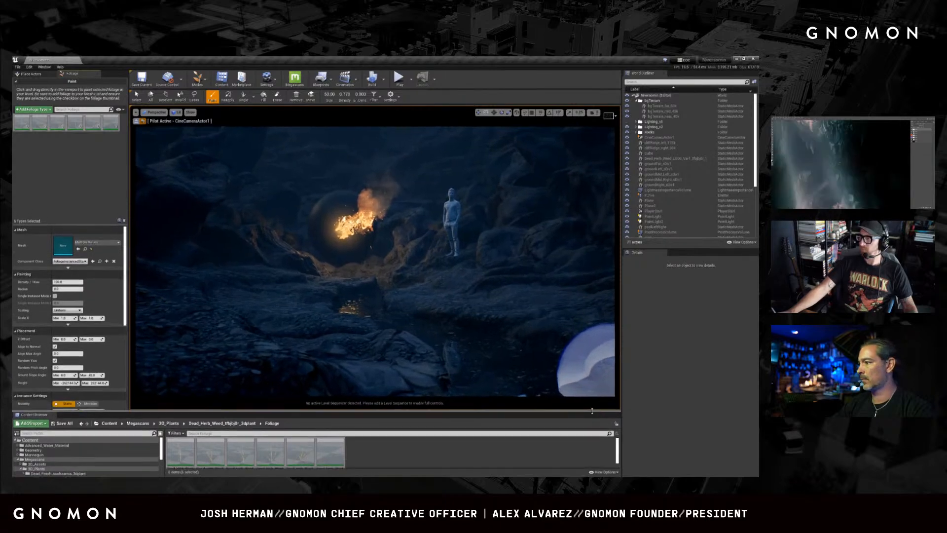
{"action": "left_click_drag", "start_coordinate": [622, 328], "coordinate": [649, 329]}
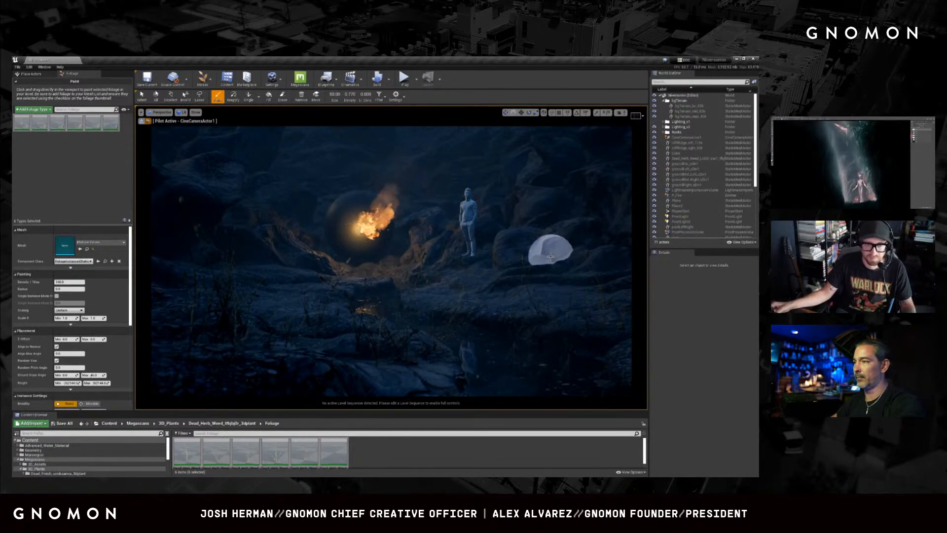
{"action": "key", "text": "F11"}
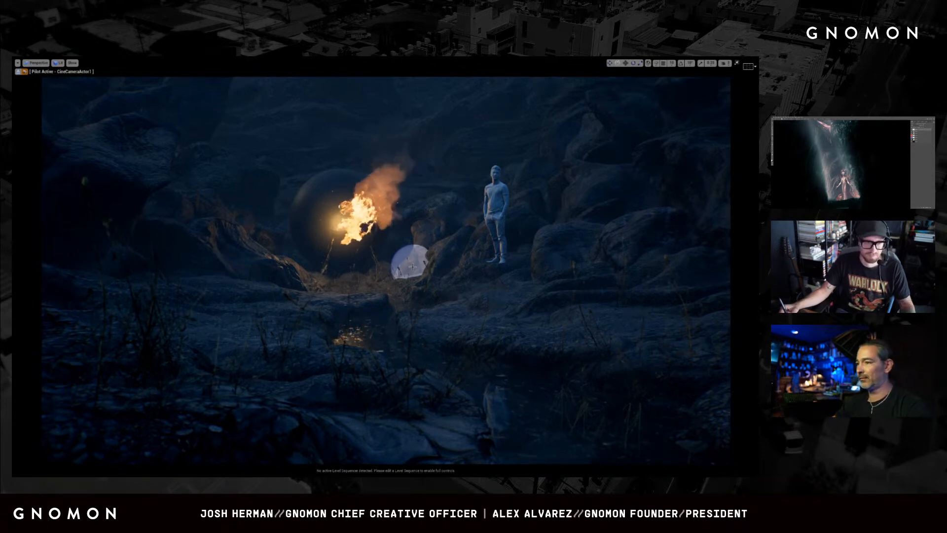
- Pull the camera back to include both scale figures and paint dead weeds on the rocky bank beside the stream's near end
{"action": "right_click_drag", "start_coordinate": [434, 329], "coordinate": [434, 329]}
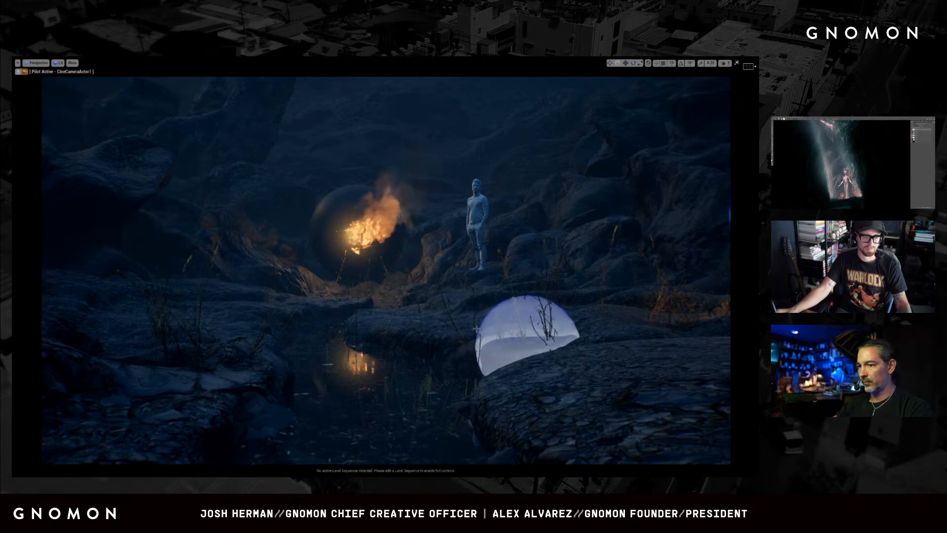
{"action": "right_click_drag", "start_coordinate": [476, 330], "coordinate": [476, 330]}
{"action": "key", "text": "s"}
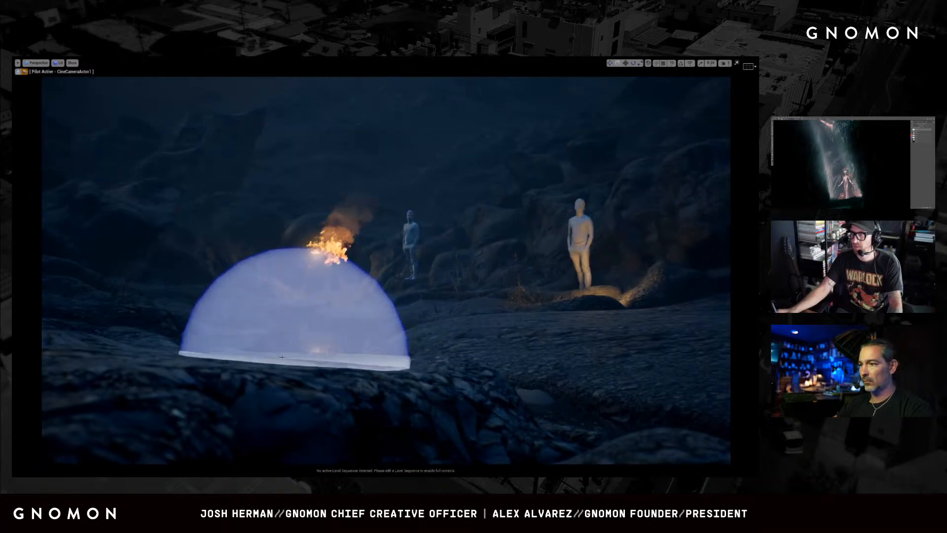
{"action": "left_click", "coordinate": [214, 362]}
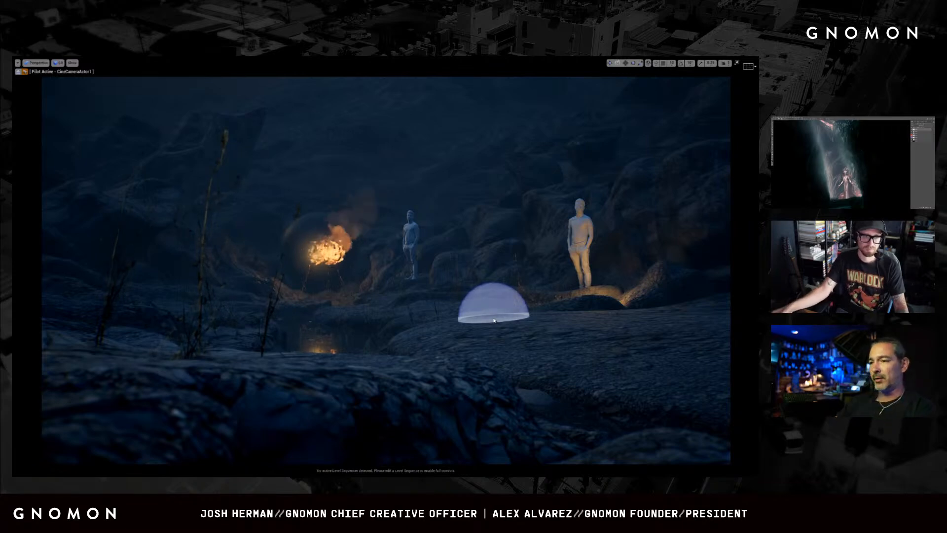
- Adjust the view, undo the oversized foreground weed and paint another weed clump on the left bank
{"action": "mouse_move", "coordinate": [427, 327]}
{"action": "right_mouse_down"}
{"action": "mouse_move", "coordinate": [408, 333]}
{"action": "mouse_move", "coordinate": [429, 322]}
{"action": "right_mouse_up"}
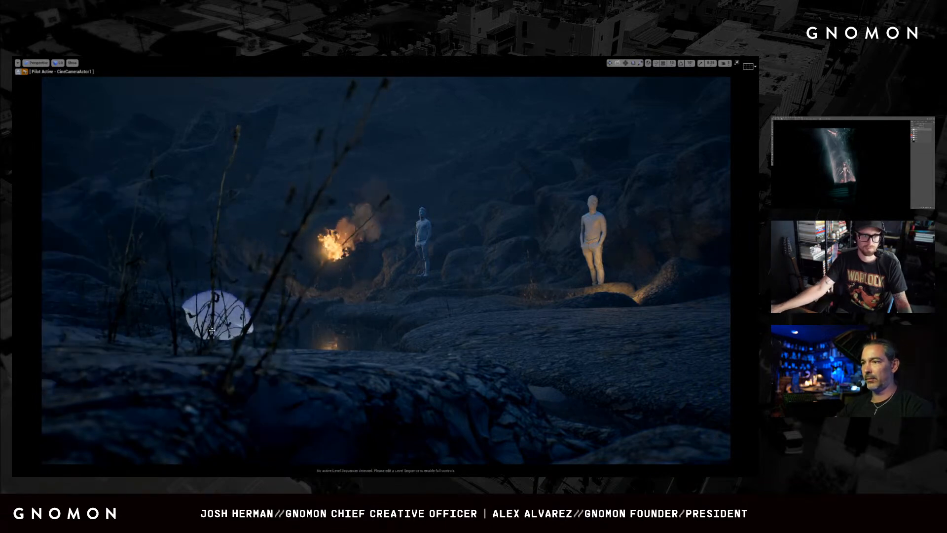
{"action": "key", "text": "ctrl+z"}
{"action": "left_click", "coordinate": [187, 348]}
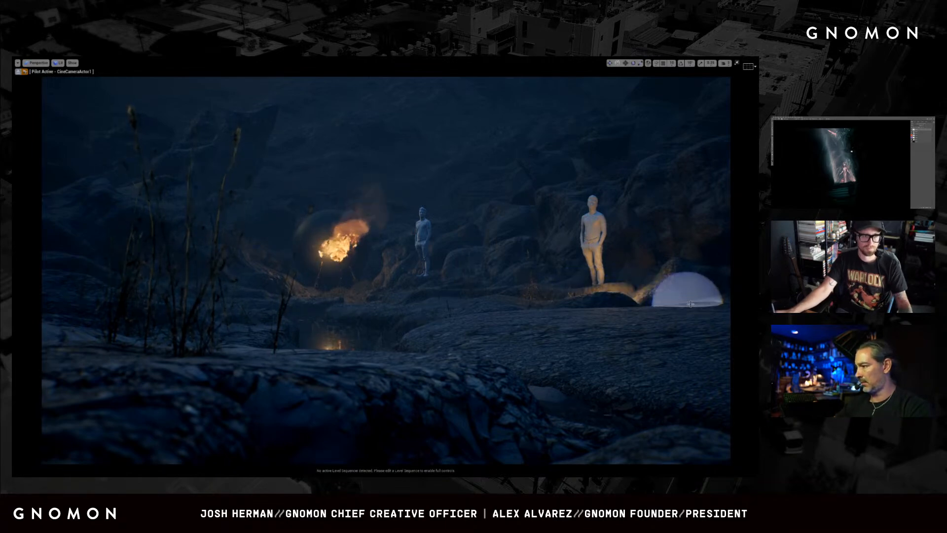
- Move the camera farther back and paint more weeds around the left bank's clump, undoing and repainting one placement
{"action": "key", "text": "s"}
{"action": "right_click_drag", "start_coordinate": [560, 311], "coordinate": [557, 311]}
{"action": "key", "text": "d"}
{"action": "left_click", "coordinate": [121, 304]}
{"action": "left_click", "coordinate": [115, 313]}
{"action": "key", "text": "ctrl+z"}
{"action": "left_click", "coordinate": [115, 312]}
{"action": "left_click", "coordinate": [248, 319]}
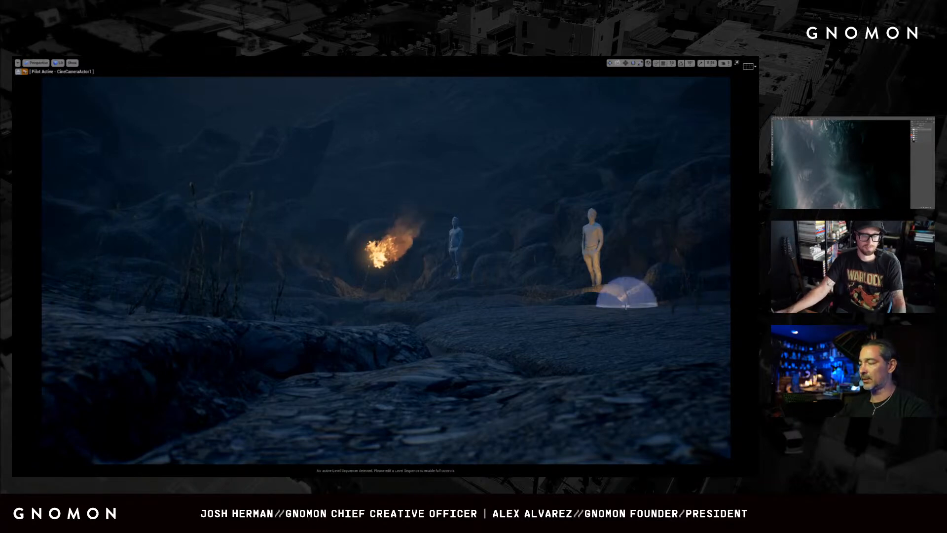
{"action": "right_click_drag", "start_coordinate": [553, 317], "coordinate": [540, 313]}
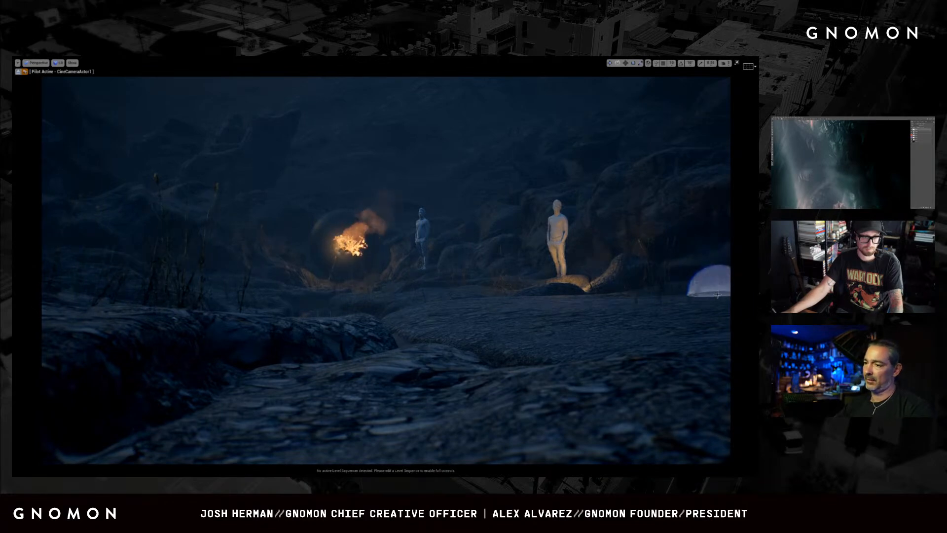
- Pull the camera farther back over the foreground rocks, keeping the fire and both distant scale figures in frame
{"action": "right_click_drag", "start_coordinate": [585, 305], "coordinate": [583, 304]}
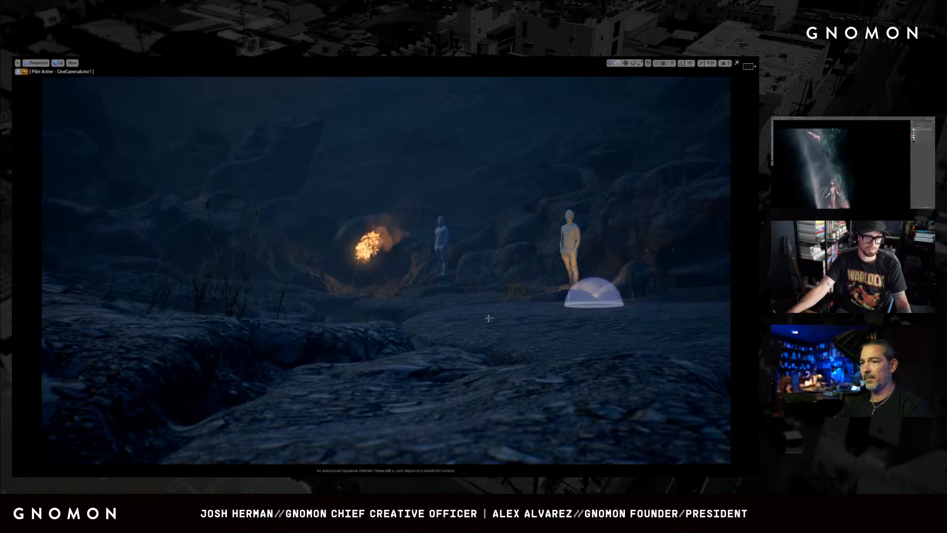
{"action": "scroll", "coordinate": [359, 303], "scroll_direction": "down", "scroll_amount": 8}
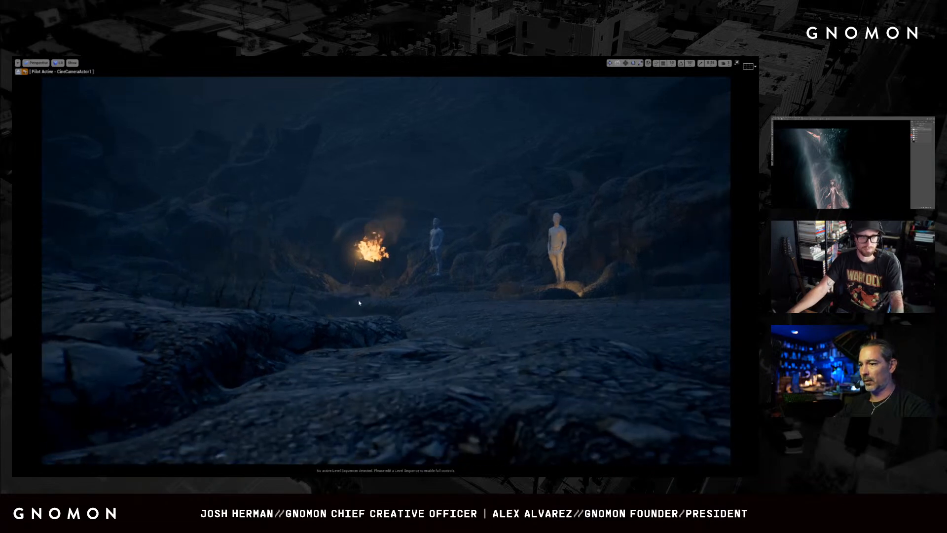
{"action": "scroll", "coordinate": [359, 302], "scroll_direction": "down", "scroll_amount": 8}
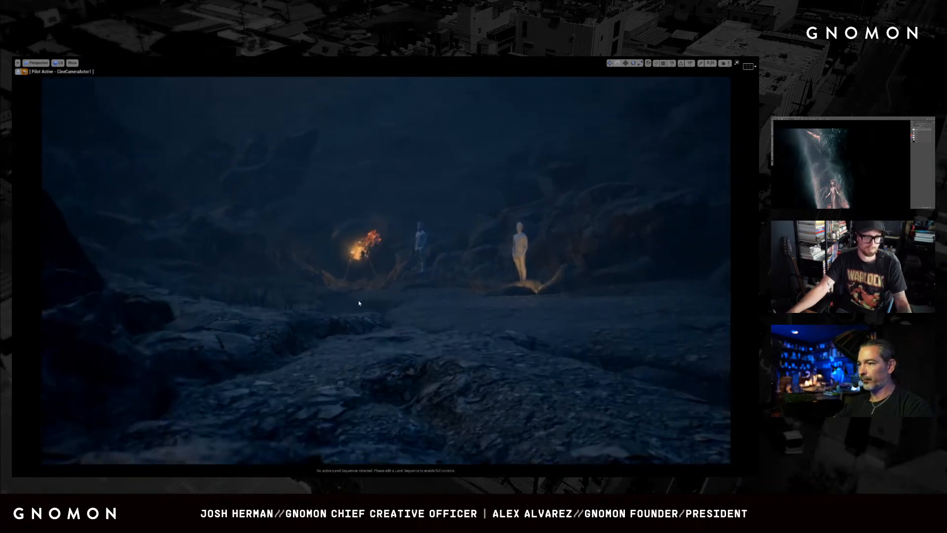
{"action": "right_click_drag", "start_coordinate": [358, 303], "coordinate": [370, 311]}
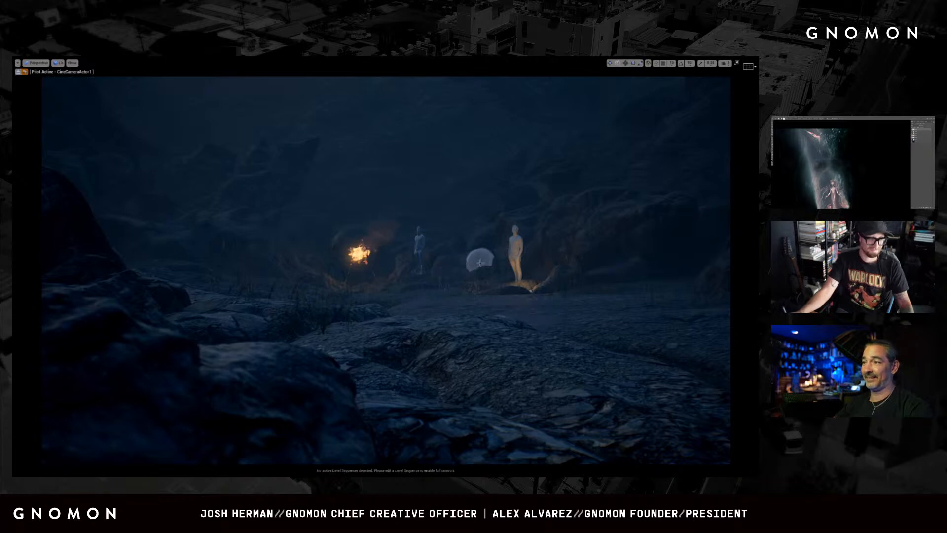
- Move the camera back over the stream and angle it down to inspect the weeds along the water's edge
{"action": "right_click_drag", "start_coordinate": [475, 321], "coordinate": [488, 322]}
{"action": "mouse_move", "coordinate": [425, 316]}
{"action": "right_mouse_down"}
{"action": "mouse_move", "coordinate": [406, 317]}
{"action": "mouse_move", "coordinate": [438, 316]}
{"action": "mouse_move", "coordinate": [424, 317]}
{"action": "right_mouse_up"}
{"action": "key", "text": "s"}
{"action": "left_click_drag", "start_coordinate": [425, 317], "coordinate": [419, 317], "text": "alt"}
{"action": "right_click_drag", "start_coordinate": [420, 317], "coordinate": [418, 317]}
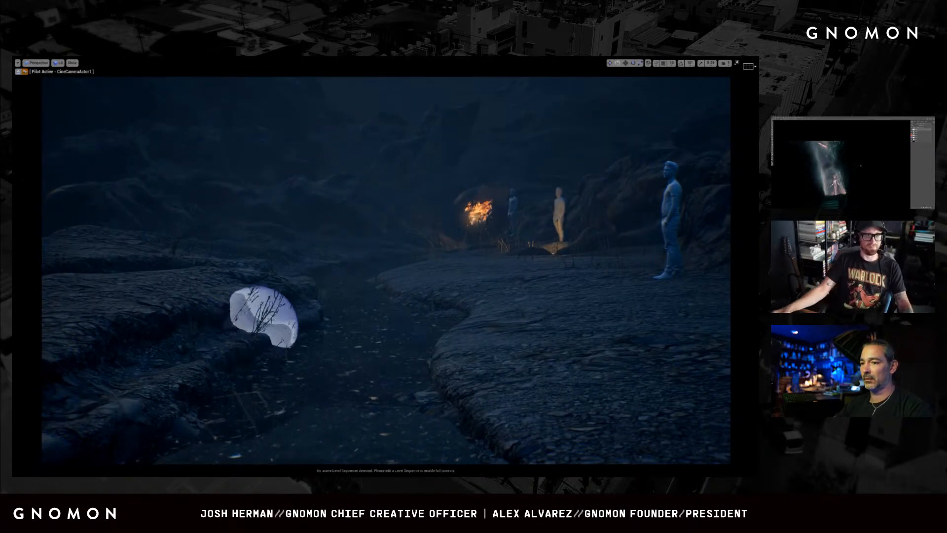
{"action": "right_click_drag", "start_coordinate": [198, 318], "coordinate": [197, 321]}
{"action": "right_click_drag", "start_coordinate": [341, 259], "coordinate": [394, 250]}
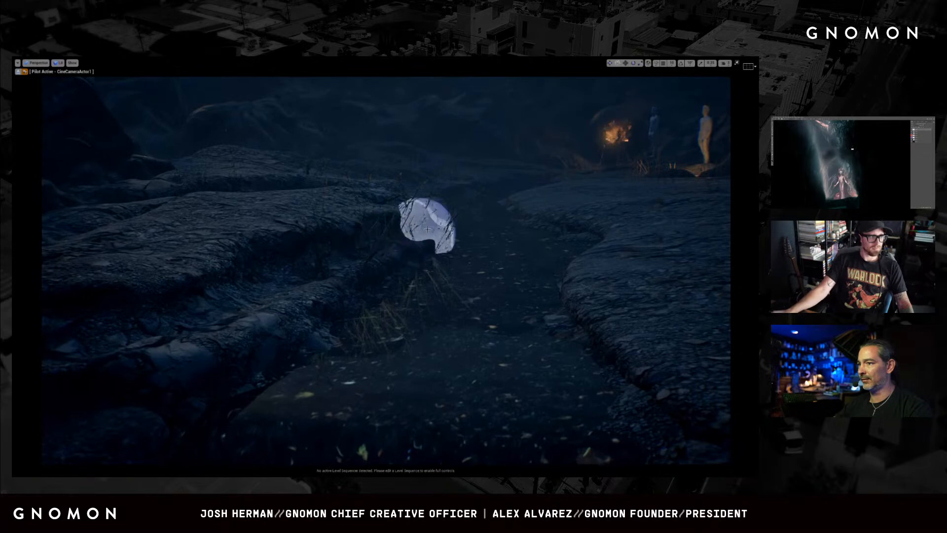
{"action": "mouse_move", "coordinate": [534, 223]}
{"action": "right_mouse_down"}
{"action": "mouse_move", "coordinate": [545, 242]}
{"action": "mouse_move", "coordinate": [501, 250]}
{"action": "right_mouse_up"}
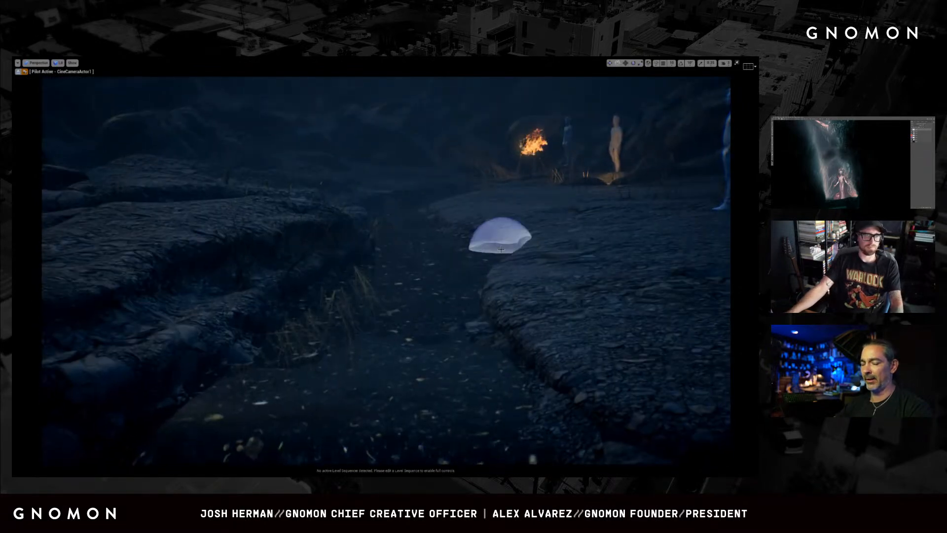
- Return to the full editor layout, then select the PostProcessVolume in Select mode and bring up its ray tracing settings
{"action": "key", "text": "F11"}
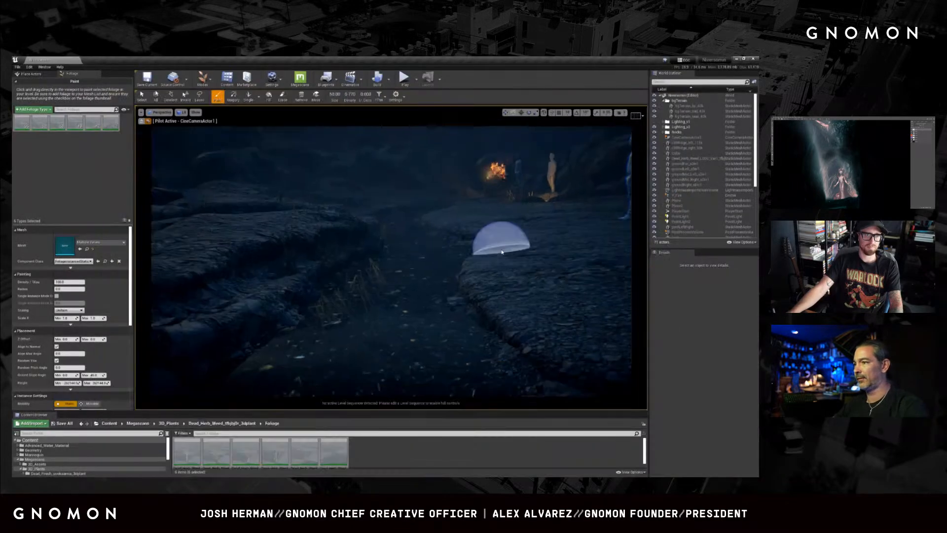
{"action": "left_click_drag", "start_coordinate": [755, 144], "coordinate": [756, 201]}
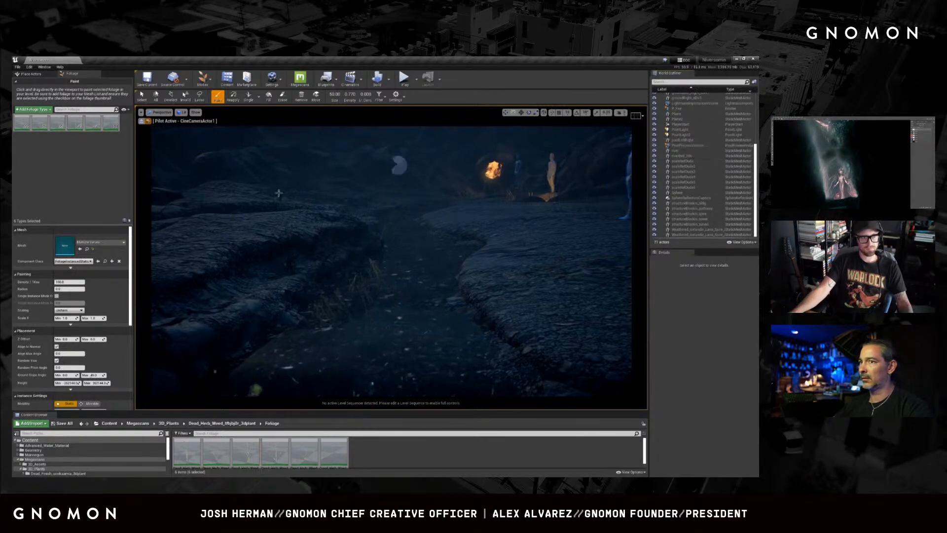
{"action": "left_click", "coordinate": [209, 85]}
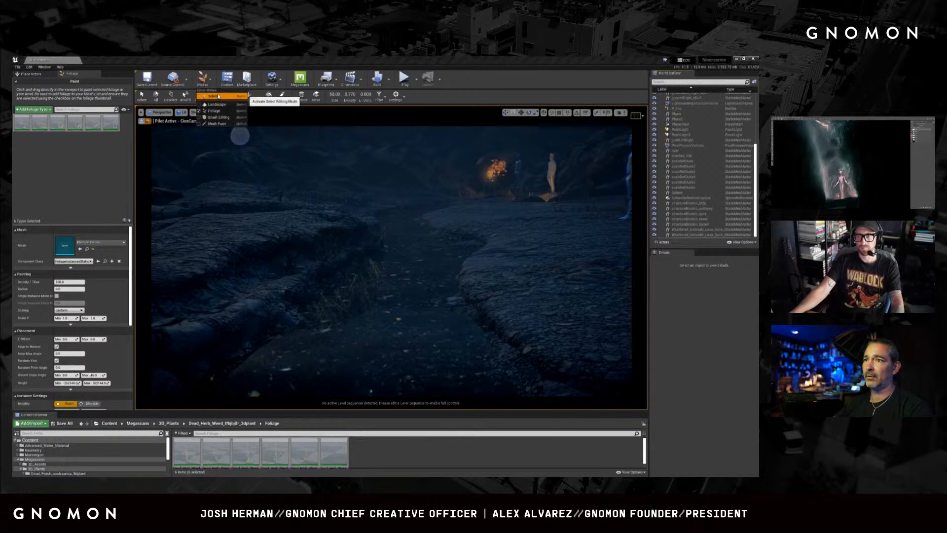
{"action": "left_click", "coordinate": [211, 96]}
{"action": "left_click", "coordinate": [693, 197]}
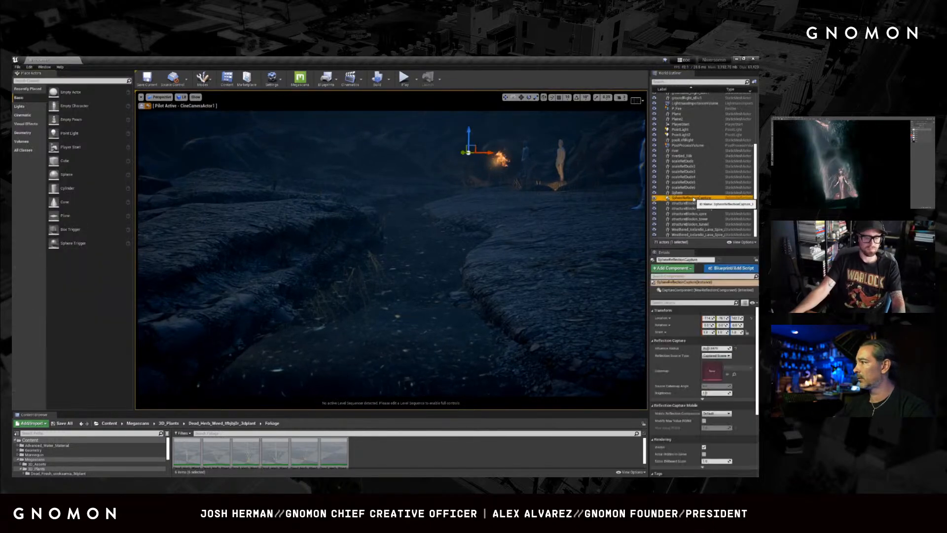
{"action": "left_click", "coordinate": [692, 146]}
{"action": "scroll", "coordinate": [692, 327], "scroll_direction": "down", "scroll_amount": 10}
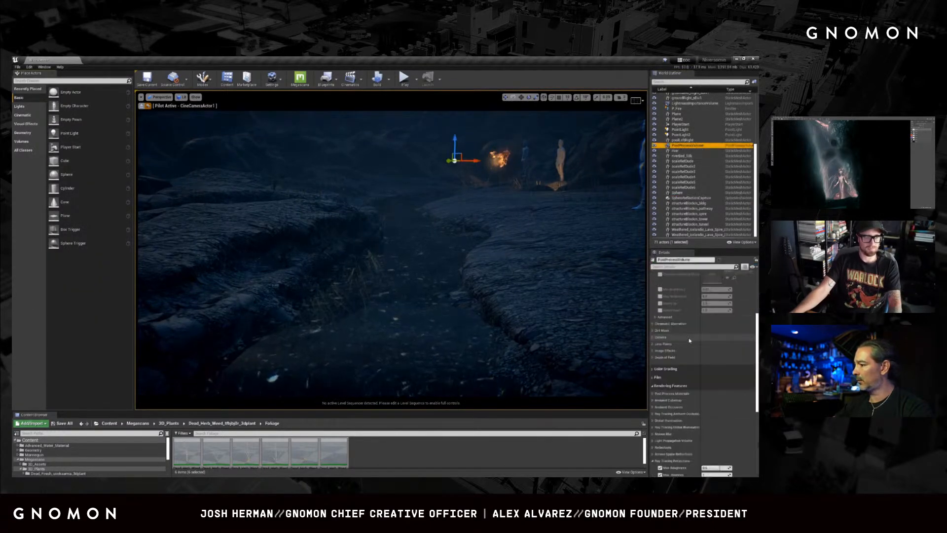
{"action": "scroll", "coordinate": [697, 351], "scroll_direction": "down", "scroll_amount": 3}
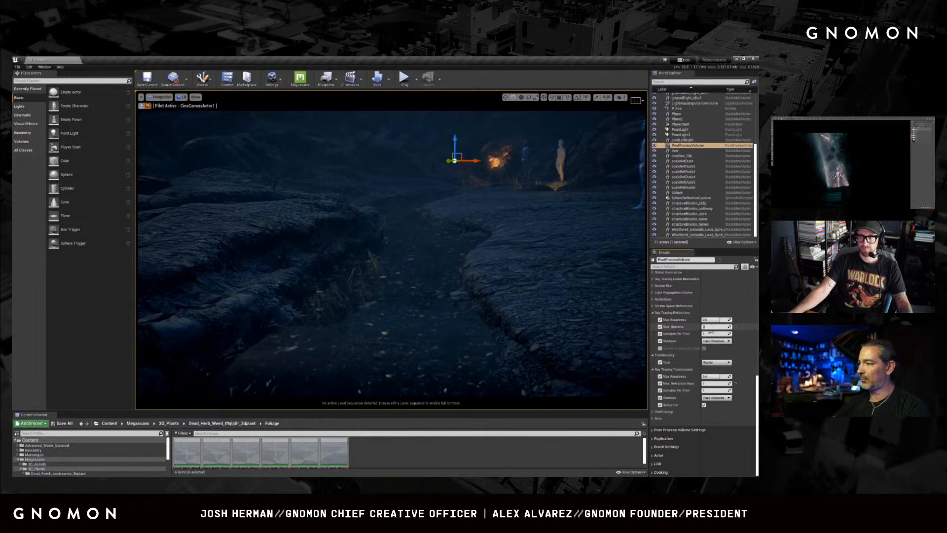
- Try ray tracing reflections with 3 max bounces and 4 samples per pixel, plus Ray Tracing as the translucency type
{"action": "type", "text": "3"}
{"action": "key", "text": "Return"}
{"action": "type", "text": "4"}
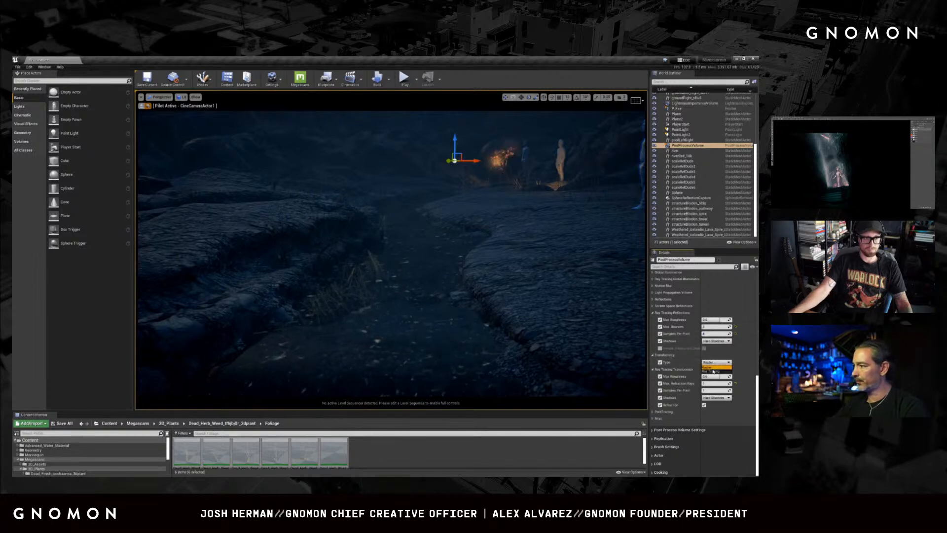
{"action": "left_click", "coordinate": [712, 370]}
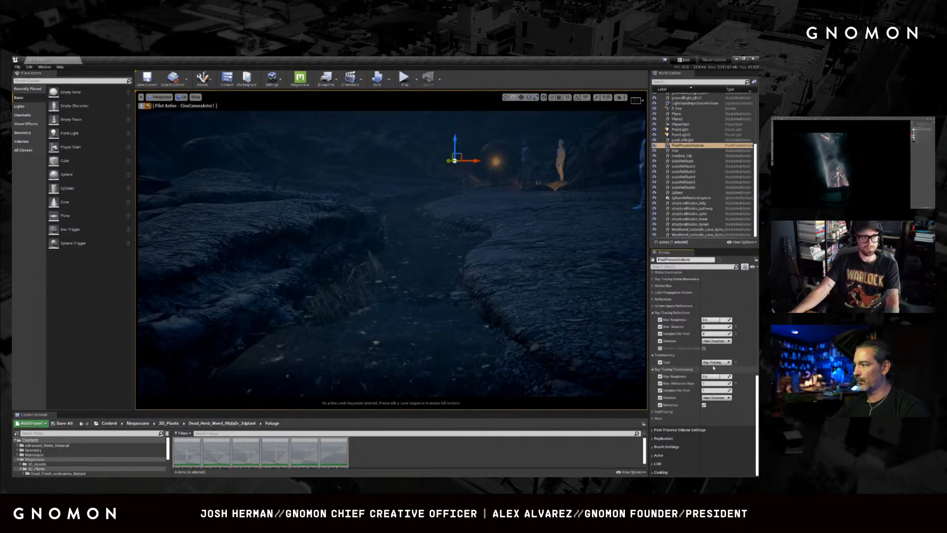
{"action": "left_click", "coordinate": [713, 367]}
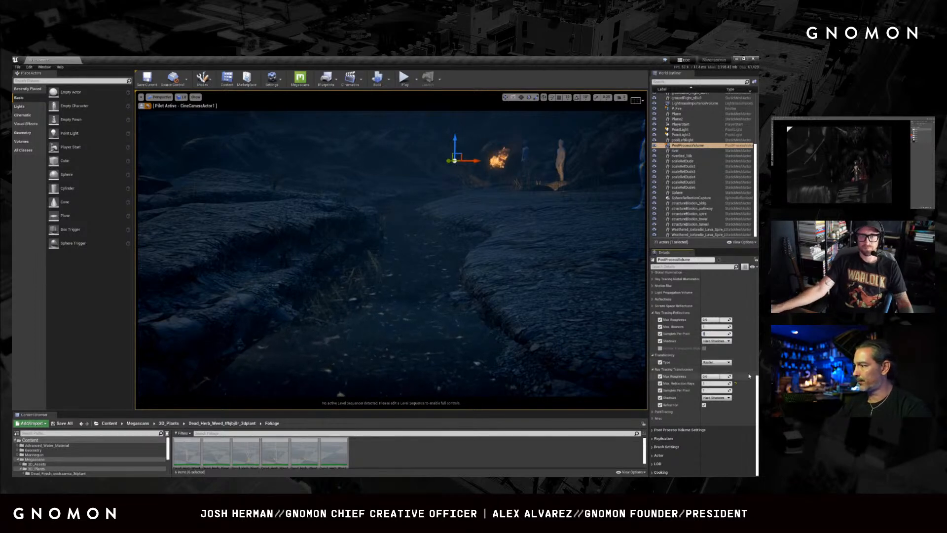
- Try Area Shadows for the ray tracing reflections and revert them to Hard Shadows
{"action": "left_click", "coordinate": [725, 342]}
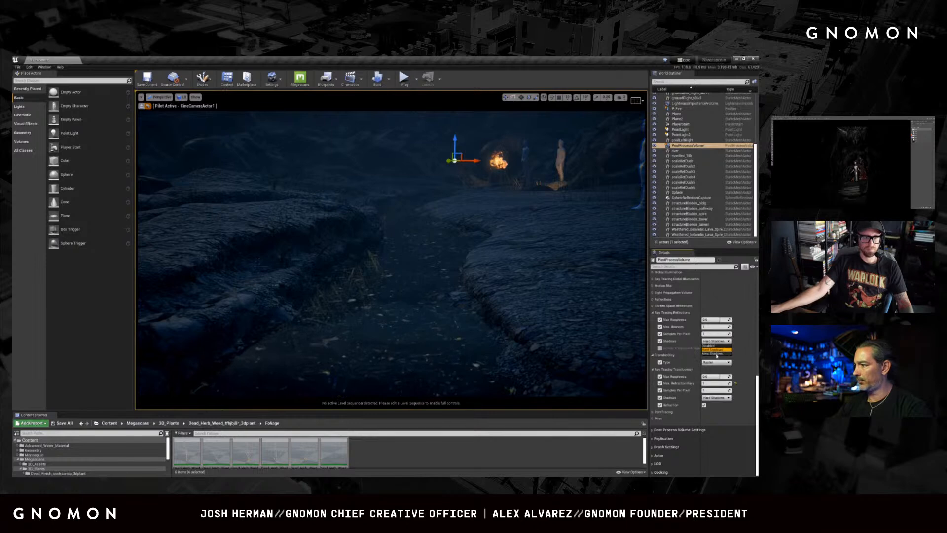
{"action": "left_click", "coordinate": [716, 354]}
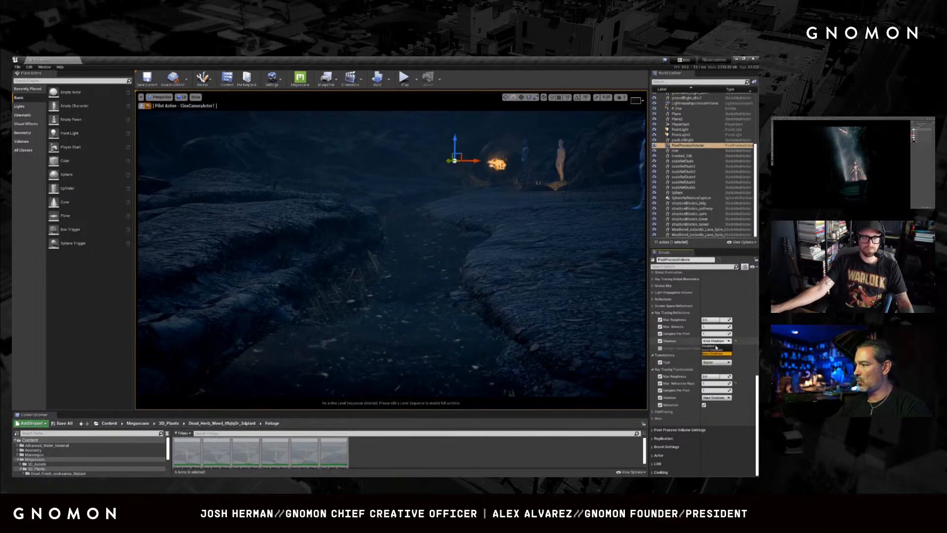
{"action": "left_click", "coordinate": [715, 350]}
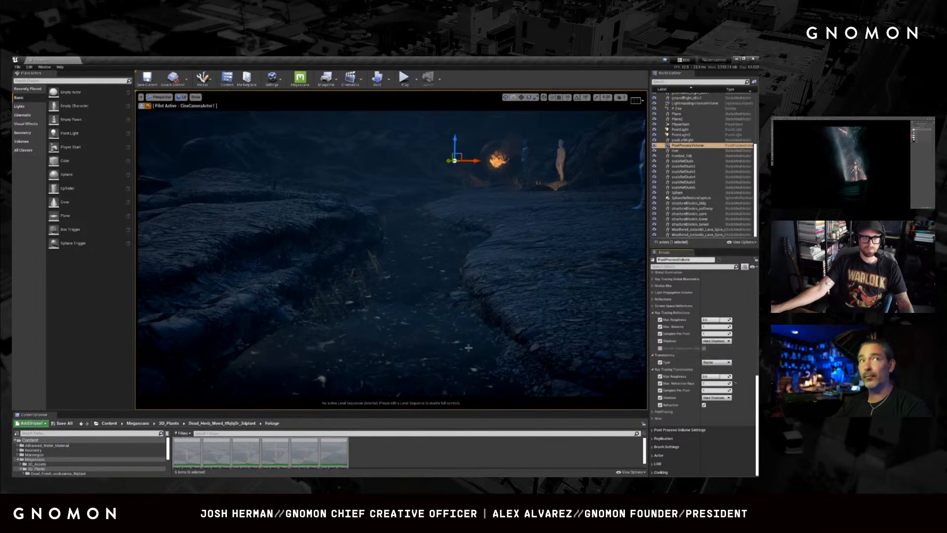
- Switch back to Foliage mode and brush dead weeds onto the rocky bank beside the nearest blue scale figure
{"action": "left_click_drag", "start_coordinate": [422, 292], "coordinate": [424, 292], "text": "alt"}
{"action": "left_click", "coordinate": [202, 77]}
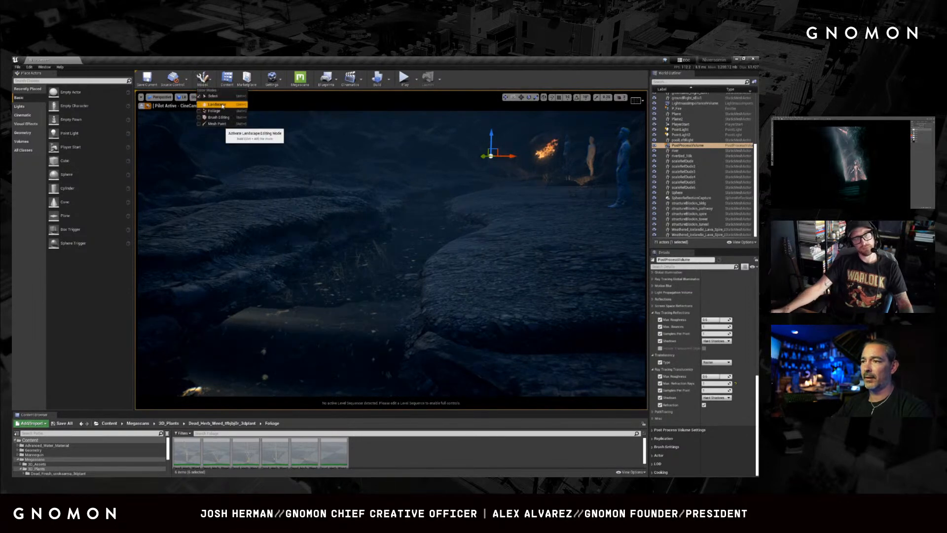
{"action": "left_click", "coordinate": [213, 110]}
{"action": "left_click_drag", "start_coordinate": [414, 259], "coordinate": [401, 267], "text": "alt"}
{"action": "mouse_move", "coordinate": [401, 267]}
{"action": "right_mouse_down"}
{"action": "mouse_move", "coordinate": [416, 263]}
{"action": "mouse_move", "coordinate": [402, 259]}
{"action": "right_mouse_up"}
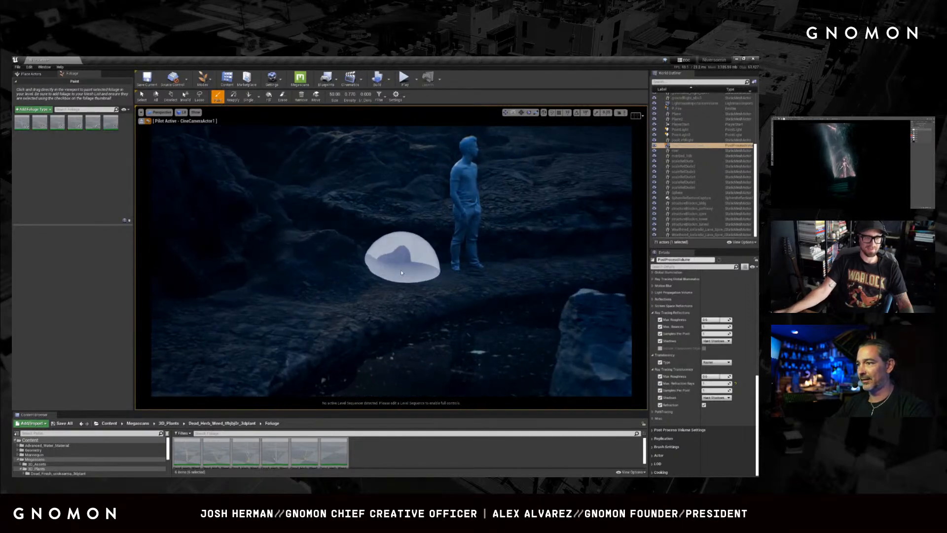
{"action": "left_click_drag", "start_coordinate": [407, 278], "coordinate": [341, 308]}
- Paint dead weeds along the hollow in the rocky bank above the stream with two brush strokes
{"action": "right_click_drag", "start_coordinate": [578, 253], "coordinate": [580, 252]}
{"action": "right_click_drag", "start_coordinate": [514, 282], "coordinate": [507, 281]}
{"action": "right_click_drag", "start_coordinate": [509, 282], "coordinate": [499, 278]}
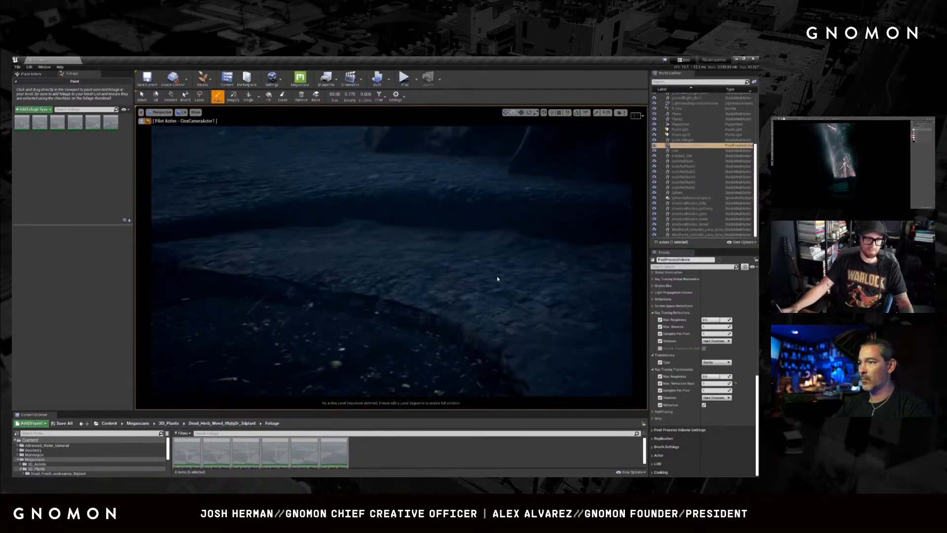
{"action": "mouse_move", "coordinate": [299, 241]}
{"action": "right_mouse_down"}
{"action": "mouse_move", "coordinate": [306, 245]}
{"action": "mouse_move", "coordinate": [298, 241]}
{"action": "right_mouse_up"}
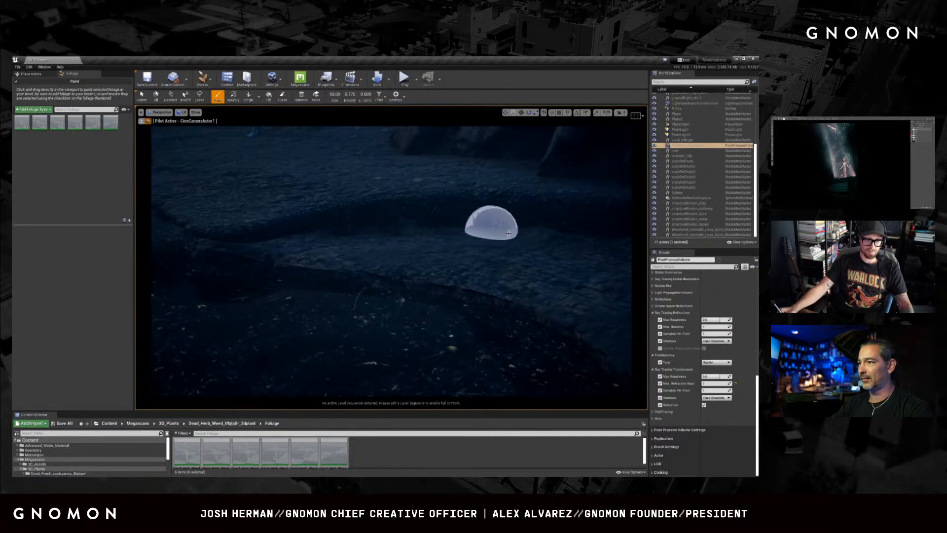
{"action": "mouse_move", "coordinate": [454, 239]}
{"action": "left_mouse_down"}
{"action": "mouse_move", "coordinate": [454, 254]}
{"action": "mouse_move", "coordinate": [580, 240]}
{"action": "mouse_move", "coordinate": [628, 252]}
{"action": "mouse_move", "coordinate": [583, 249]}
{"action": "left_mouse_up"}
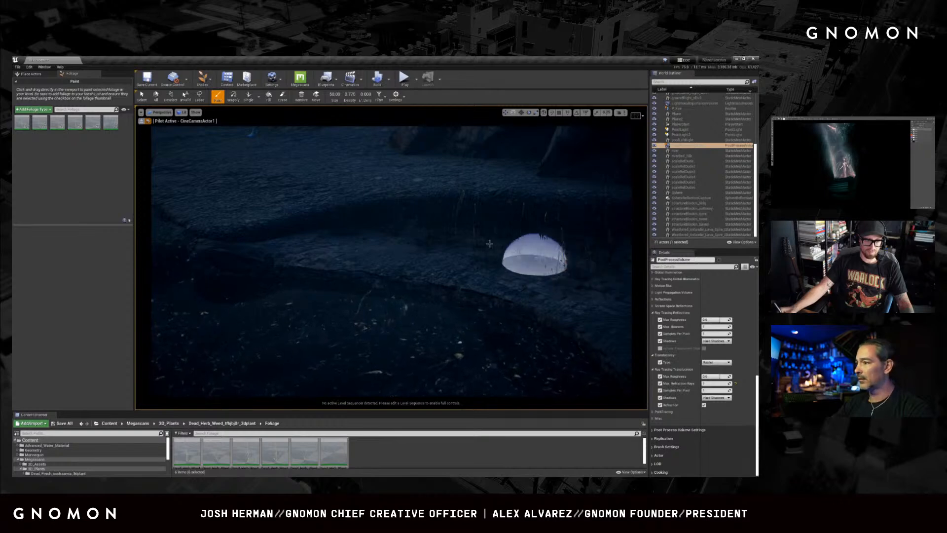
{"action": "mouse_move", "coordinate": [499, 236]}
{"action": "left_mouse_down"}
{"action": "mouse_move", "coordinate": [321, 224]}
{"action": "mouse_move", "coordinate": [409, 269]}
{"action": "mouse_move", "coordinate": [326, 244]}
{"action": "mouse_move", "coordinate": [623, 319]}
{"action": "left_mouse_up"}
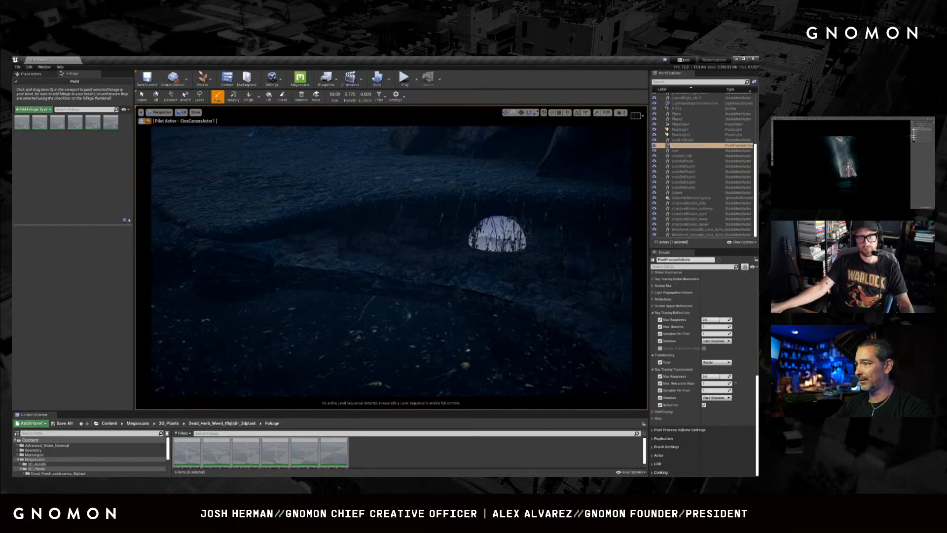
- Lower the camera to weed height, framing the blue figure large in the foreground with the fire behind
{"action": "mouse_move", "coordinate": [546, 275]}
{"action": "right_mouse_down"}
{"action": "mouse_move", "coordinate": [535, 313]}
{"action": "mouse_move", "coordinate": [521, 308]}
{"action": "mouse_move", "coordinate": [539, 309]}
{"action": "right_mouse_up"}
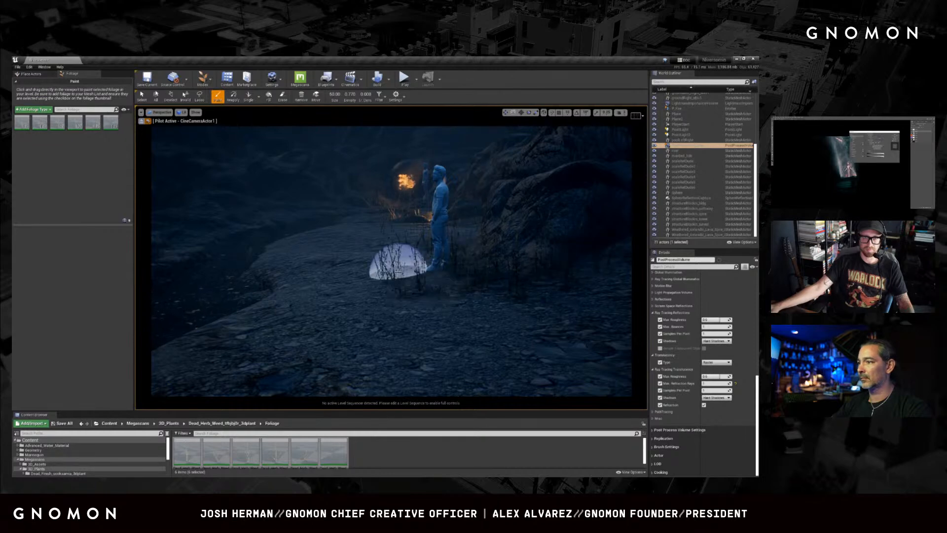
{"action": "right_click_drag", "start_coordinate": [493, 312], "coordinate": [448, 276]}
{"action": "key", "text": "w"}
{"action": "key", "text": "s"}
{"action": "key", "text": "w"}
- Switch to Select mode, select CineCameraActor1 and bring up its current camera settings
{"action": "scroll", "coordinate": [718, 111], "scroll_direction": "up", "scroll_amount": 5}
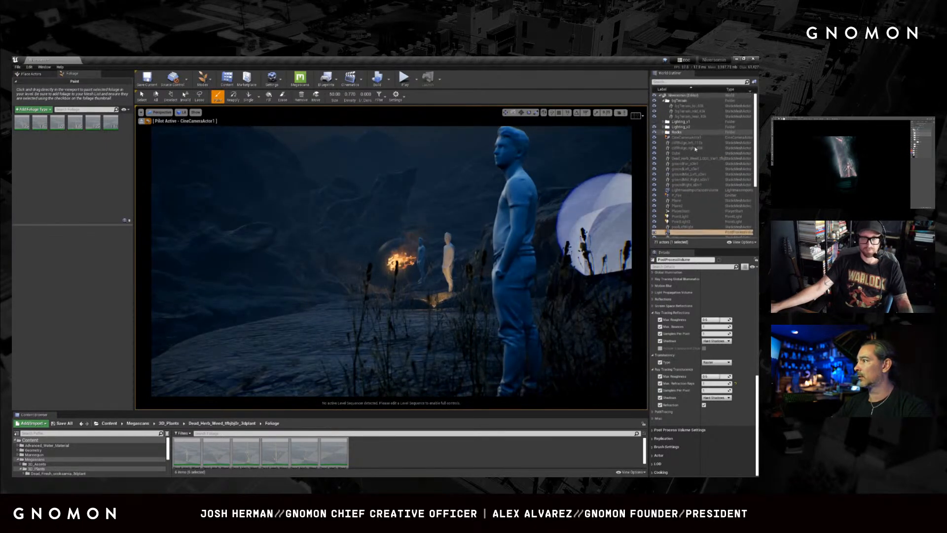
{"action": "left_click", "coordinate": [693, 139]}
{"action": "left_click", "coordinate": [203, 79]}
{"action": "left_click", "coordinate": [207, 92]}
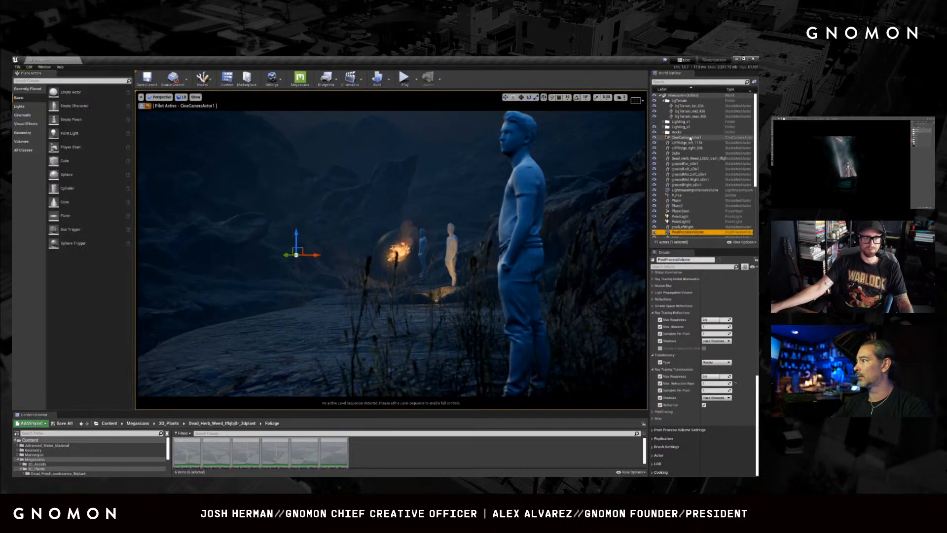
{"action": "left_click", "coordinate": [690, 138]}
{"action": "scroll", "coordinate": [715, 343], "scroll_direction": "down", "scroll_amount": 5}
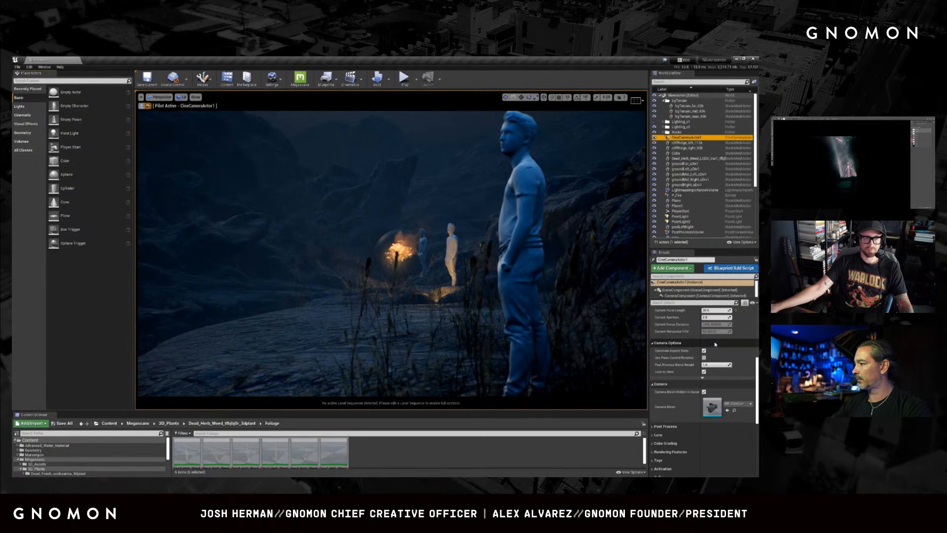
{"action": "scroll", "coordinate": [716, 344], "scroll_direction": "up", "scroll_amount": 5}
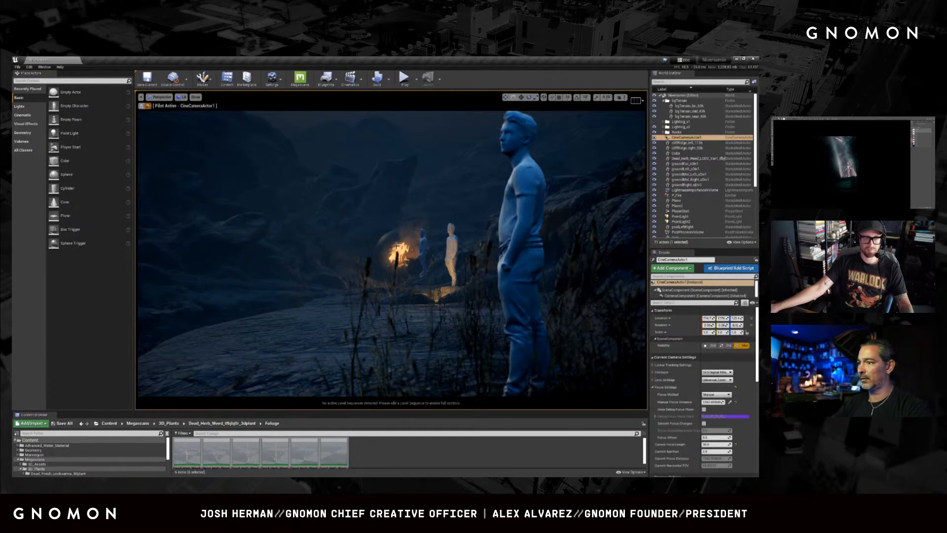
- Shift the foreground figure toward the frame's edge and lower CineCameraActor1's current aperture for shallower depth of field
{"action": "left_click_drag", "start_coordinate": [371, 248], "coordinate": [377, 248], "text": "alt"}
{"action": "scroll", "coordinate": [371, 248], "scroll_direction": "up", "scroll_amount": 4}
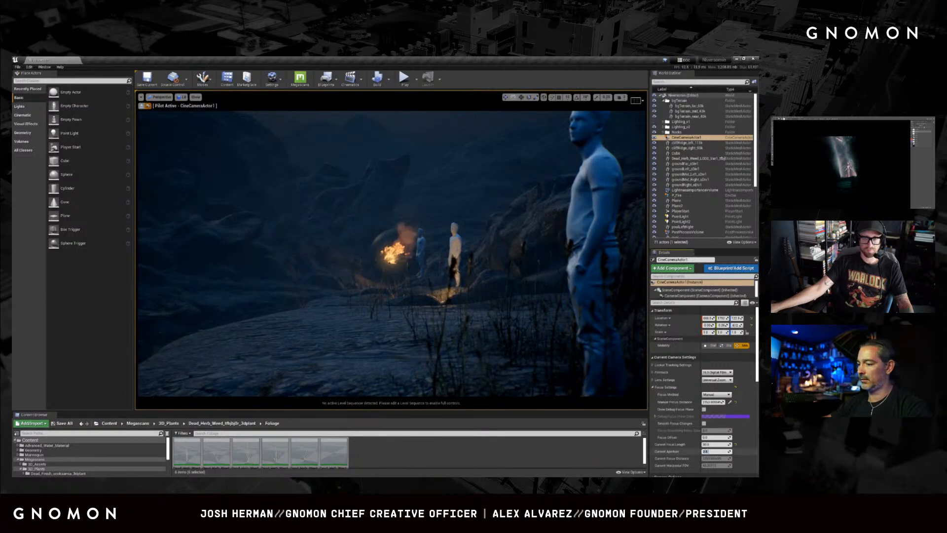
{"action": "key", "text": "Return"}
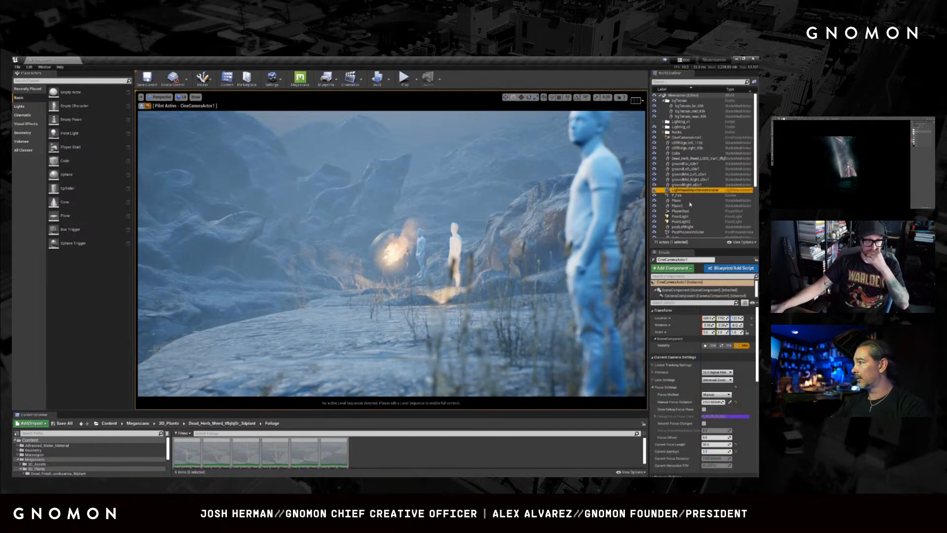
- Lower the PostProcessVolume's exposure compensation to restore the dark night look, trying a value of 1 along the way
{"action": "left_click", "coordinate": [687, 232]}
{"action": "left_click_drag", "start_coordinate": [727, 340], "coordinate": [725, 340]}
{"action": "left_click", "coordinate": [725, 340]}
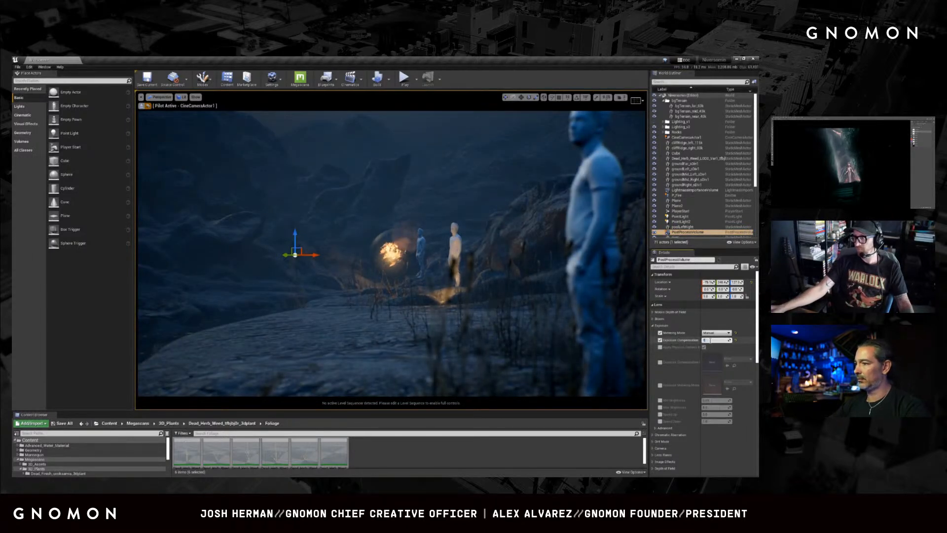
{"action": "type", "text": "1"}
{"action": "key", "text": "Return"}
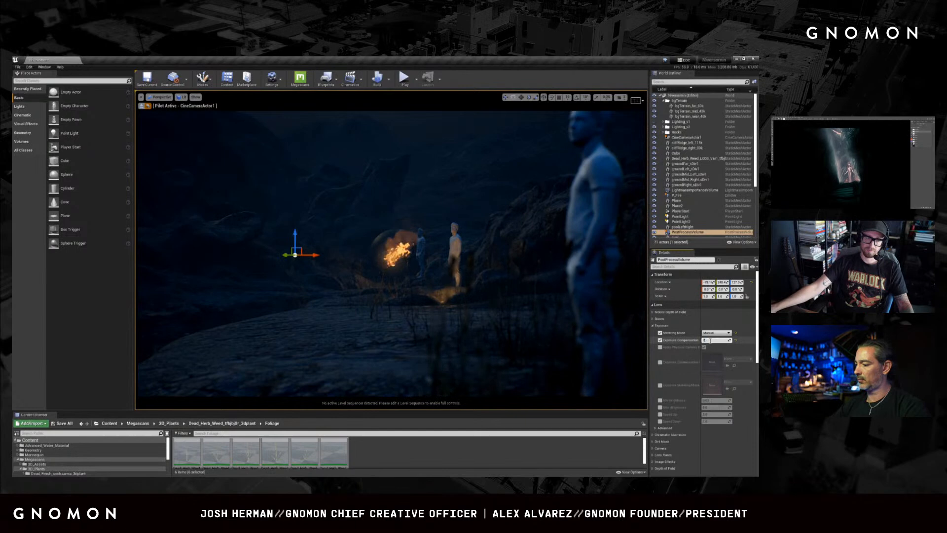
{"action": "key", "text": "Return"}
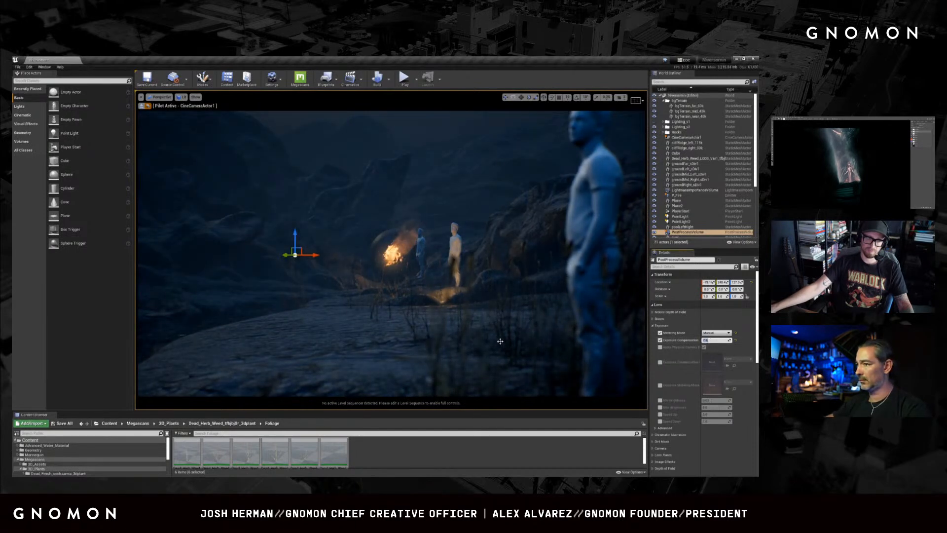
- Clear the selection and reframe the piloted camera to a wide view across the water, with the figure and fire in the distance
{"action": "left_click", "coordinate": [495, 317]}
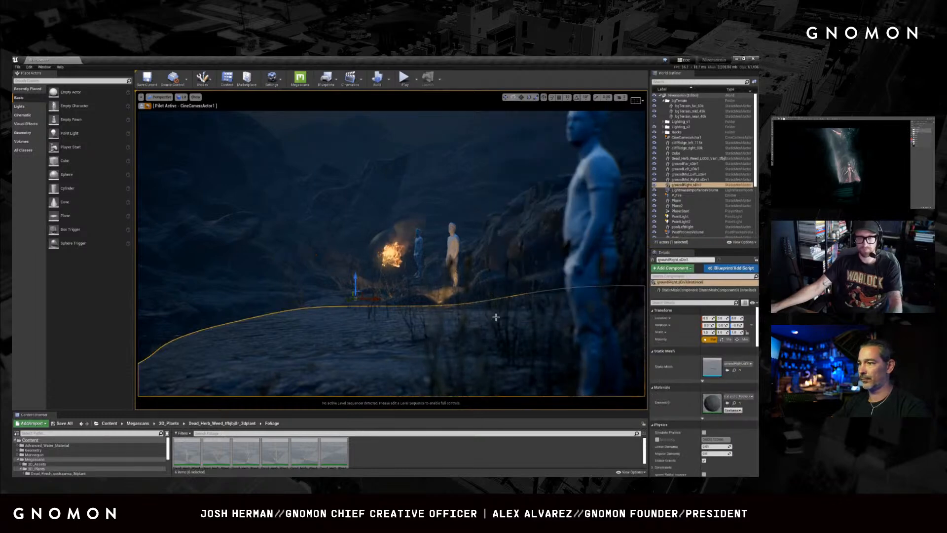
{"action": "key", "text": "Escape"}
{"action": "middle_click_drag", "start_coordinate": [483, 317], "coordinate": [483, 318]}
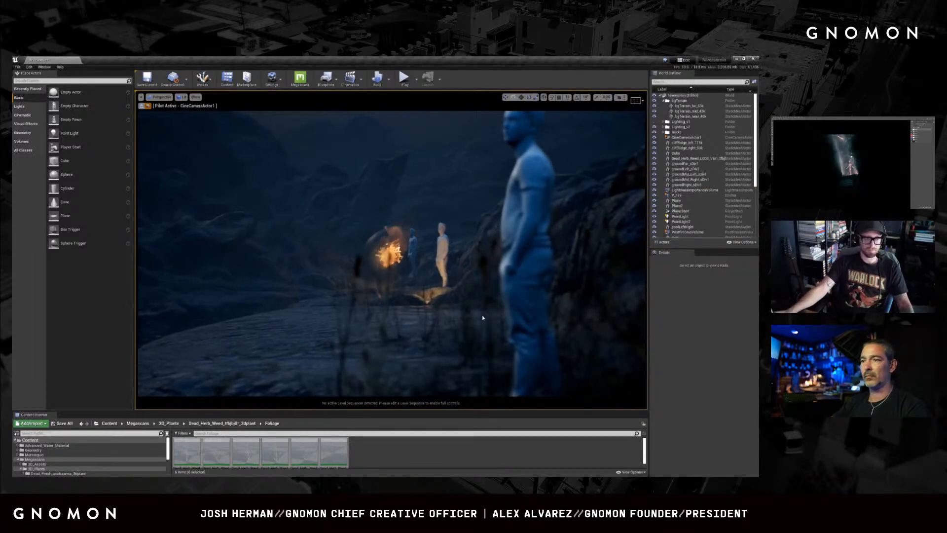
{"action": "mouse_move", "coordinate": [483, 318]}
{"action": "right_mouse_down"}
{"action": "mouse_move", "coordinate": [475, 314]}
{"action": "mouse_move", "coordinate": [485, 324]}
{"action": "right_mouse_up"}
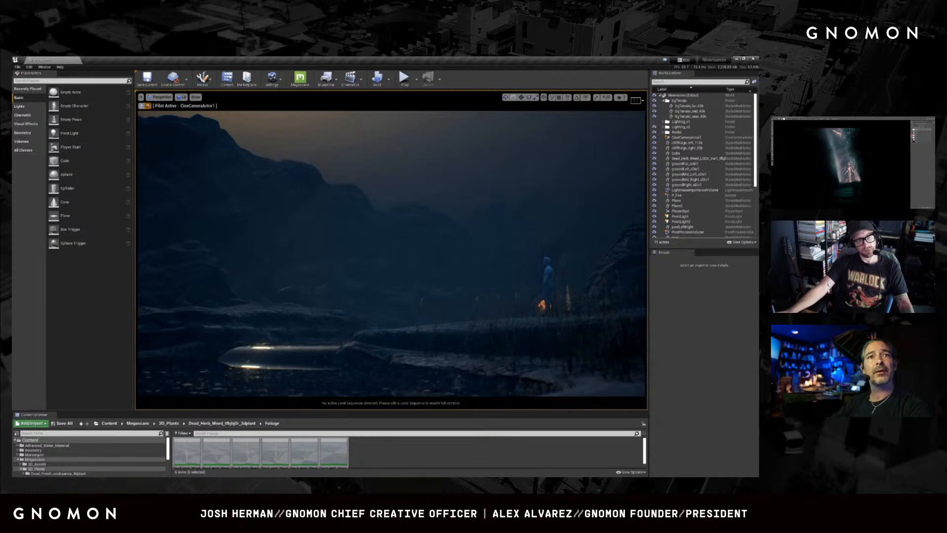
{"action": "right_click_drag", "start_coordinate": [402, 282], "coordinate": [414, 291]}
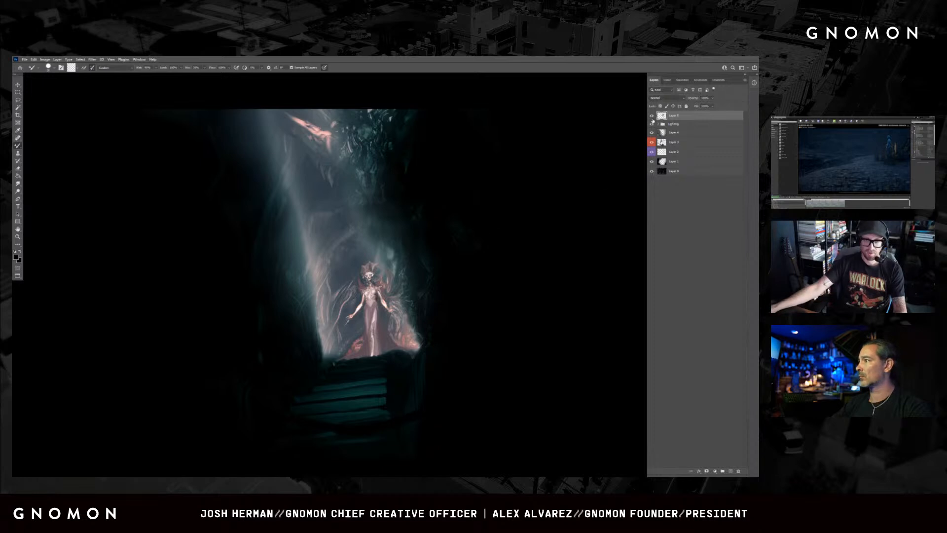
- Switch to the Photoshop painting, zoom in on the glowing figure in the light beam and choose the Mixer Brush
{"action": "key", "text": "z"}
{"action": "left_click", "coordinate": [353, 250]}
{"action": "left_click", "coordinate": [353, 250], "text": "alt"}
{"action": "left_click", "coordinate": [365, 231]}
{"action": "left_click_drag", "start_coordinate": [365, 231], "coordinate": [365, 246]}
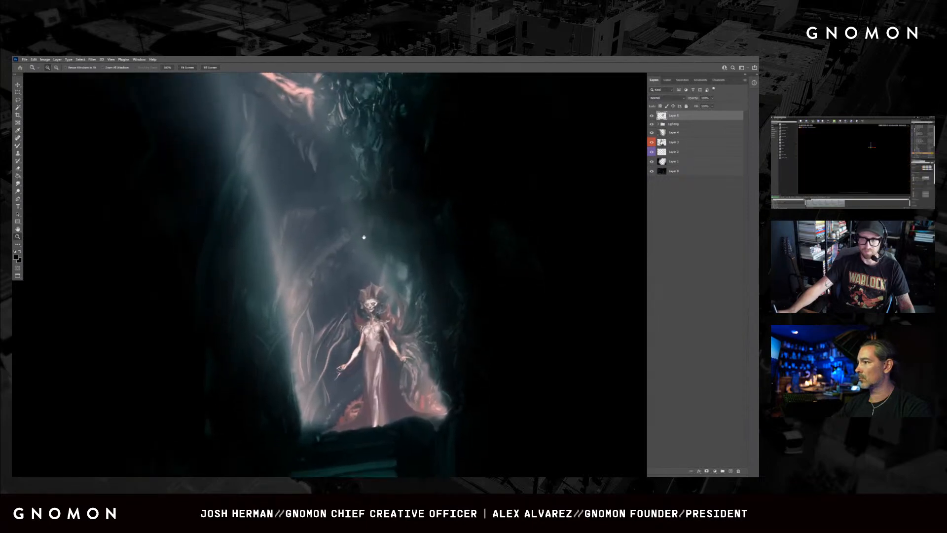
{"action": "key", "text": "v"}
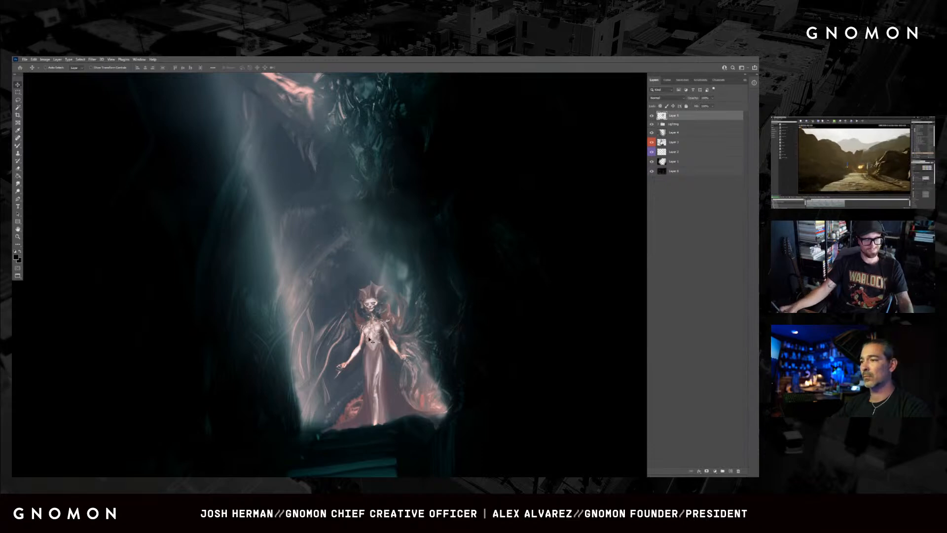
{"action": "key", "text": "b"}
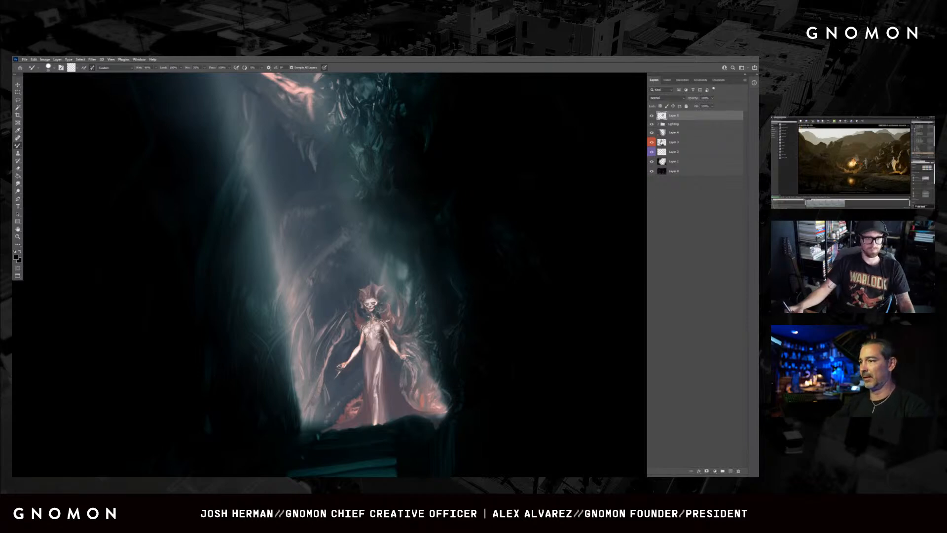
{"action": "key", "text": "e"}
{"action": "key", "text": "b"}
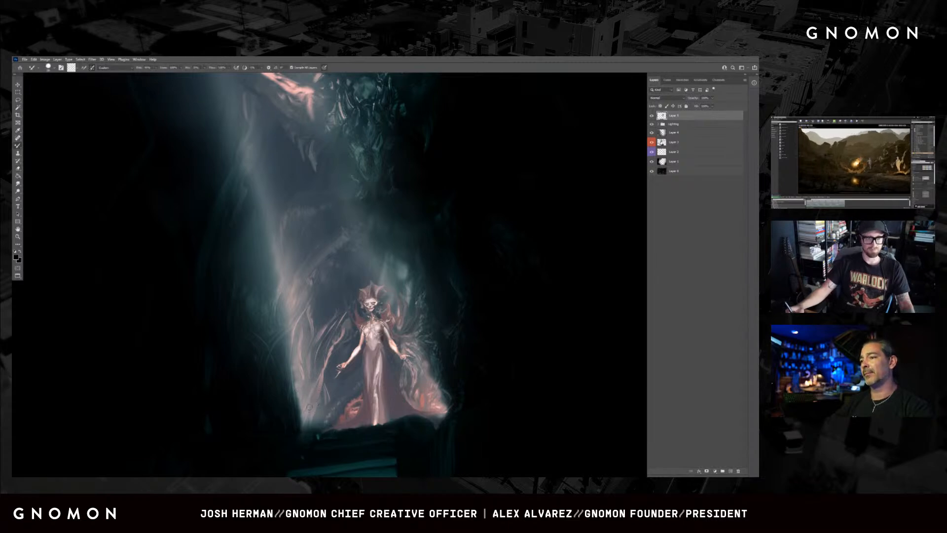
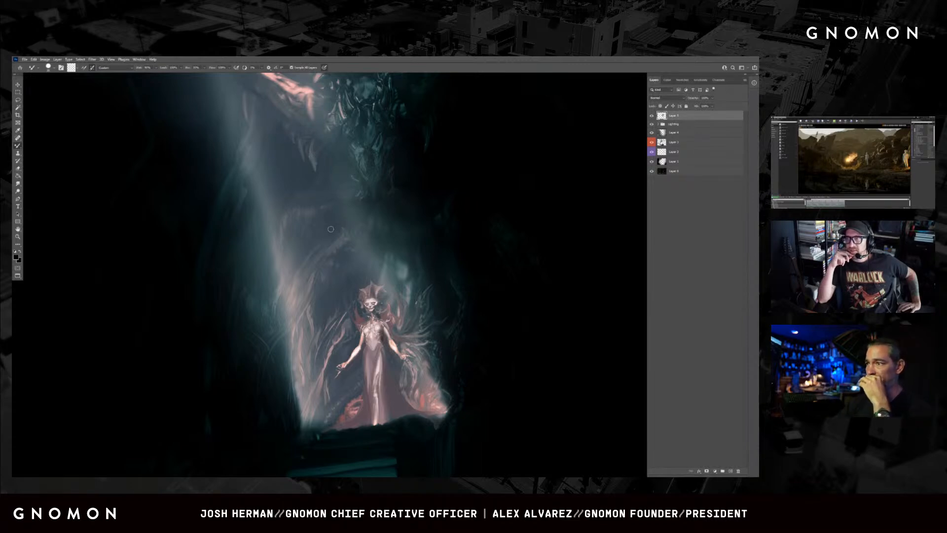
- Zoom out to the whole painting and compare it with the lighting group hidden and shown
{"action": "key", "text": "z"}
{"action": "left_click", "coordinate": [384, 317], "text": "alt"}
{"action": "left_click", "coordinate": [384, 317], "text": "alt"}
{"action": "left_click", "coordinate": [396, 326], "text": "alt"}
{"action": "left_click_drag", "start_coordinate": [398, 331], "coordinate": [395, 289]}
{"action": "left_click", "coordinate": [396, 292]}
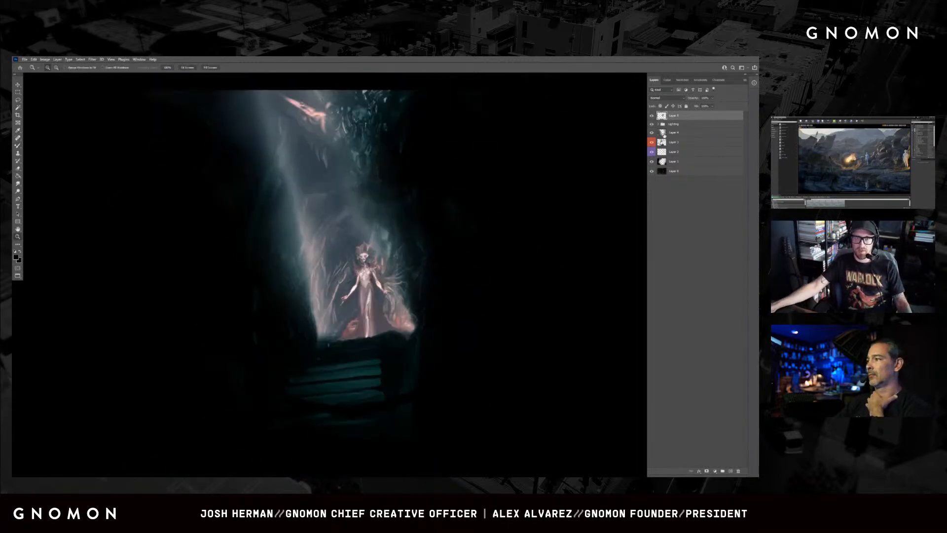
{"action": "left_click", "coordinate": [652, 125]}
{"action": "left_click", "coordinate": [652, 124]}
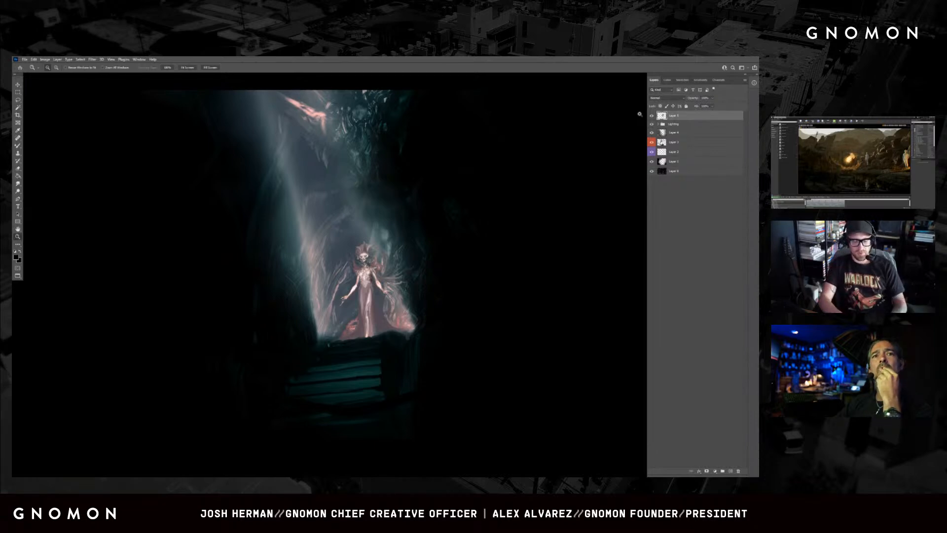
{"action": "left_click", "coordinate": [427, 226]}
{"action": "left_click", "coordinate": [376, 232], "text": "alt"}
{"action": "key", "text": "b"}
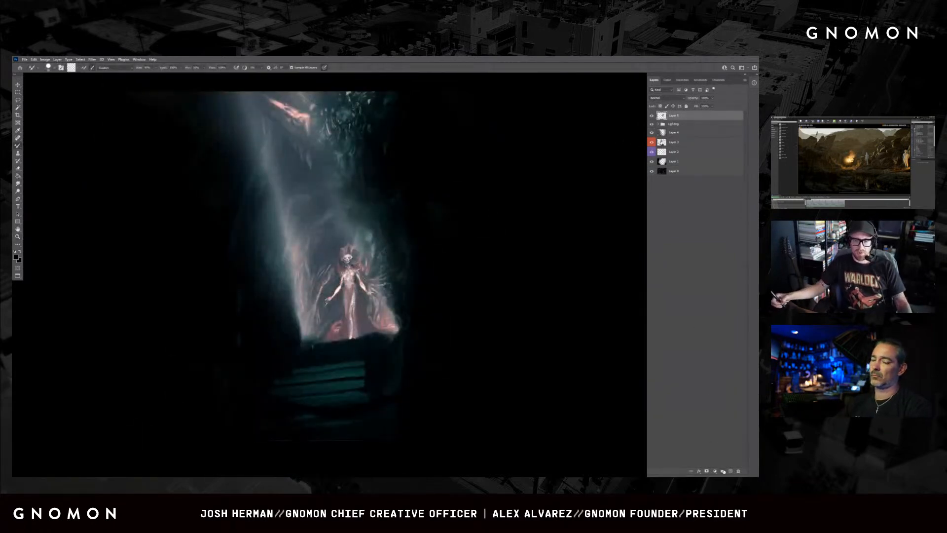
- Add a Levels adjustment layer above the painting layers and recentre the artwork in view
{"action": "left_click", "coordinate": [715, 471]}
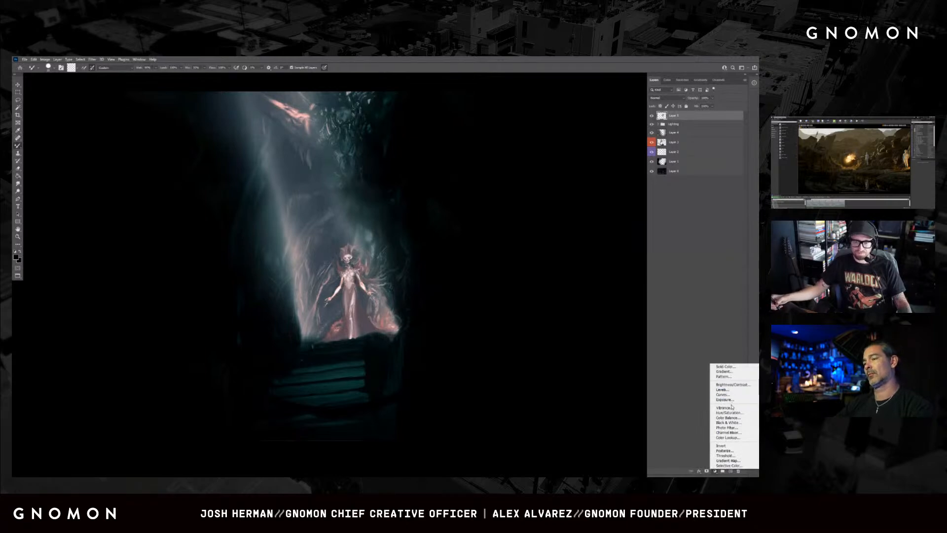
{"action": "left_click", "coordinate": [723, 389]}
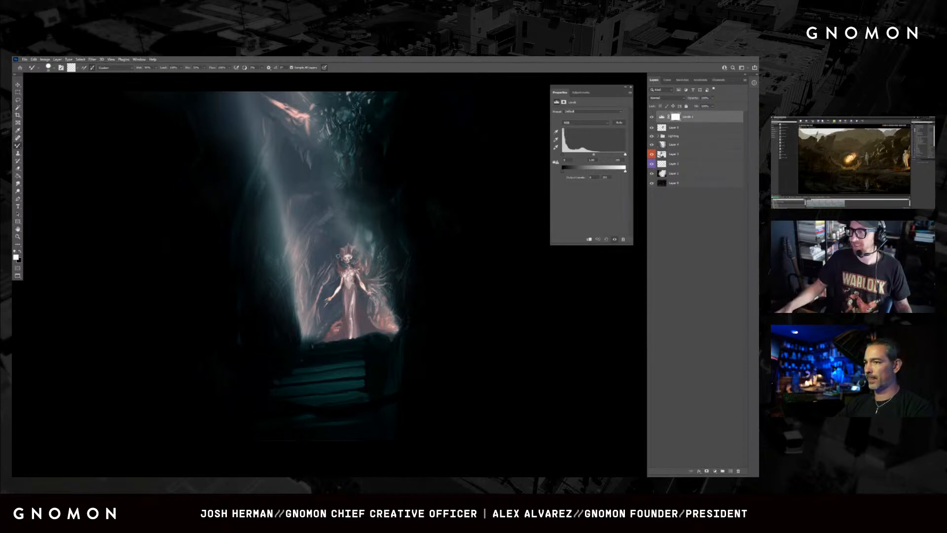
{"action": "left_click_drag", "start_coordinate": [342, 267], "coordinate": [365, 284]}
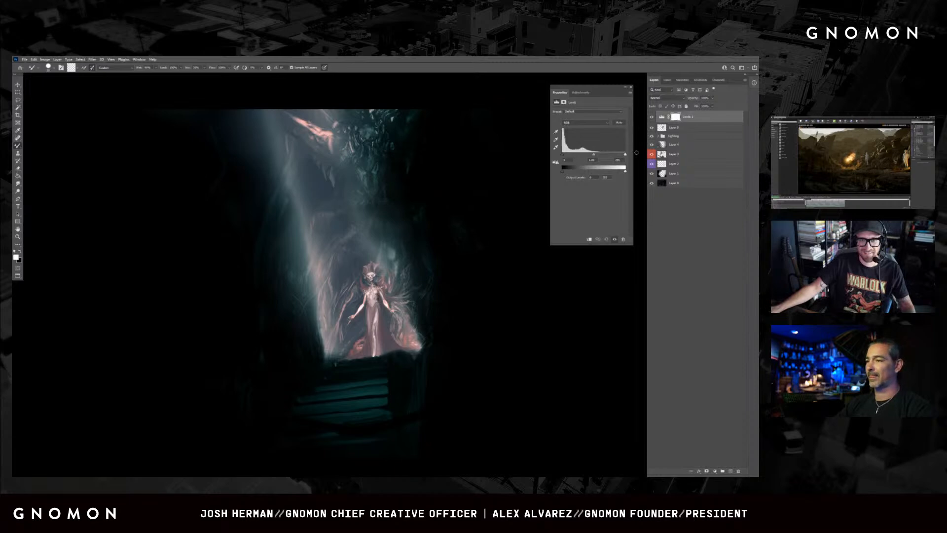
- Add a Black & White adjustment layer at the top of the stack, delete its mask and hide the layer
{"action": "left_click", "coordinate": [715, 471]}
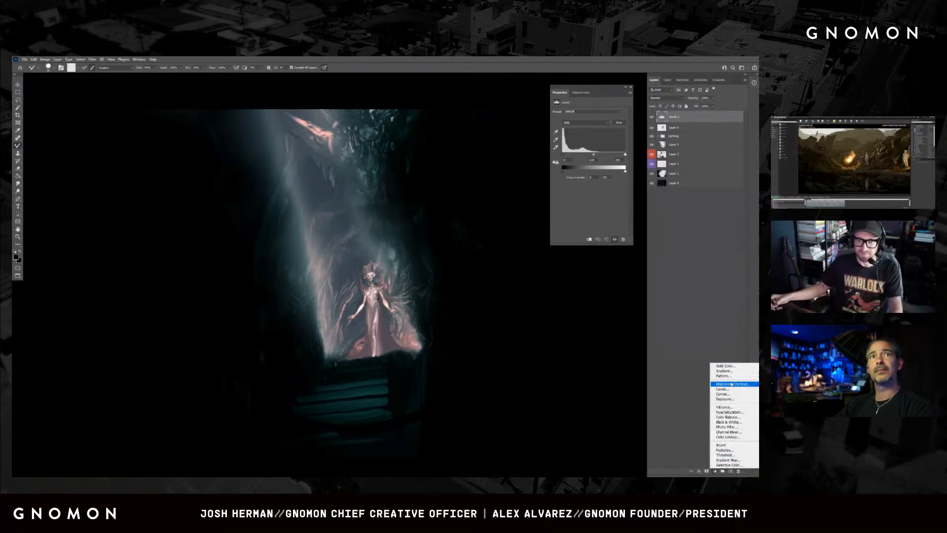
{"action": "left_click", "coordinate": [732, 422]}
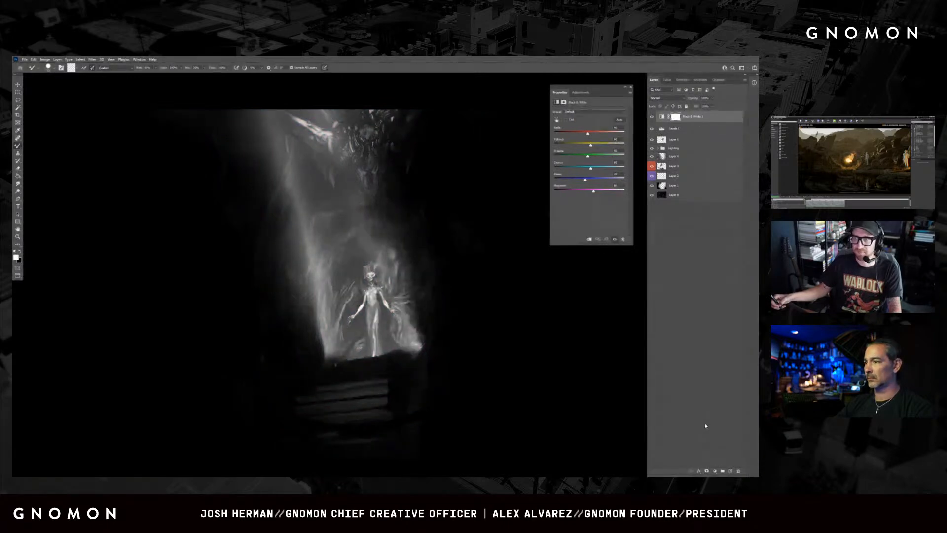
{"action": "key", "text": "Delete"}
{"action": "left_click", "coordinate": [695, 129]}
{"action": "left_click", "coordinate": [698, 120]}
{"action": "left_click", "coordinate": [652, 117]}
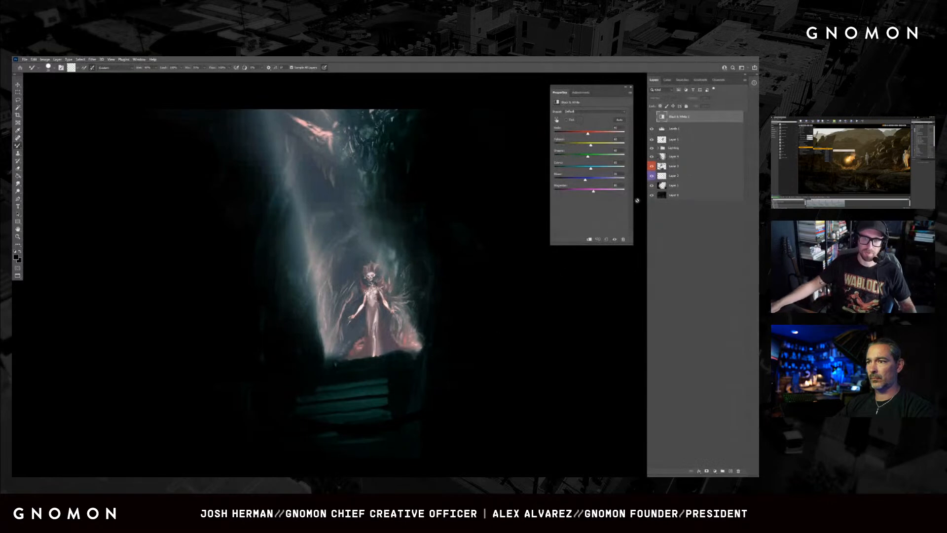
- Add a Curves adjustment layer and bend the RGB curve into an S shape with darker shadows and brighter highlights
{"action": "key", "text": "v"}
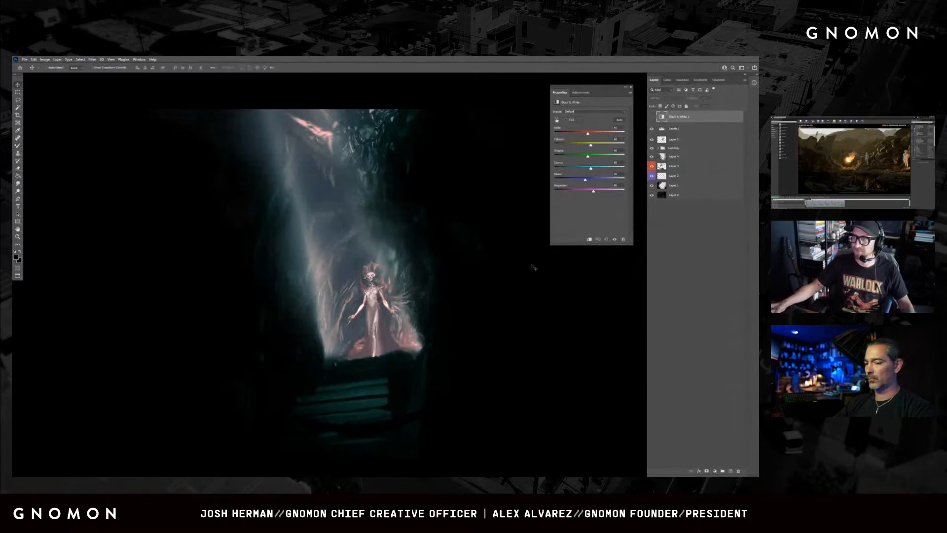
{"action": "left_click_drag", "start_coordinate": [536, 282], "coordinate": [533, 277]}
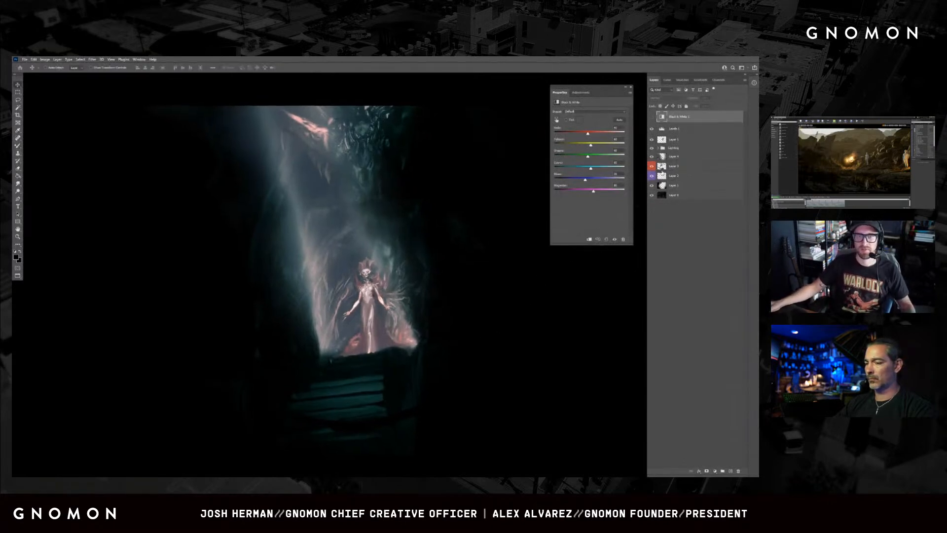
{"action": "left_click", "coordinate": [715, 470]}
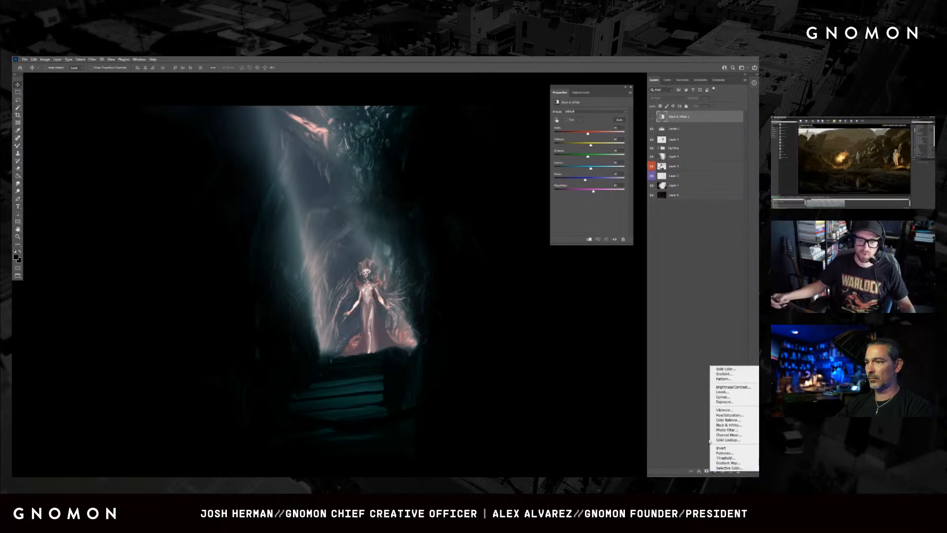
{"action": "left_click", "coordinate": [731, 397]}
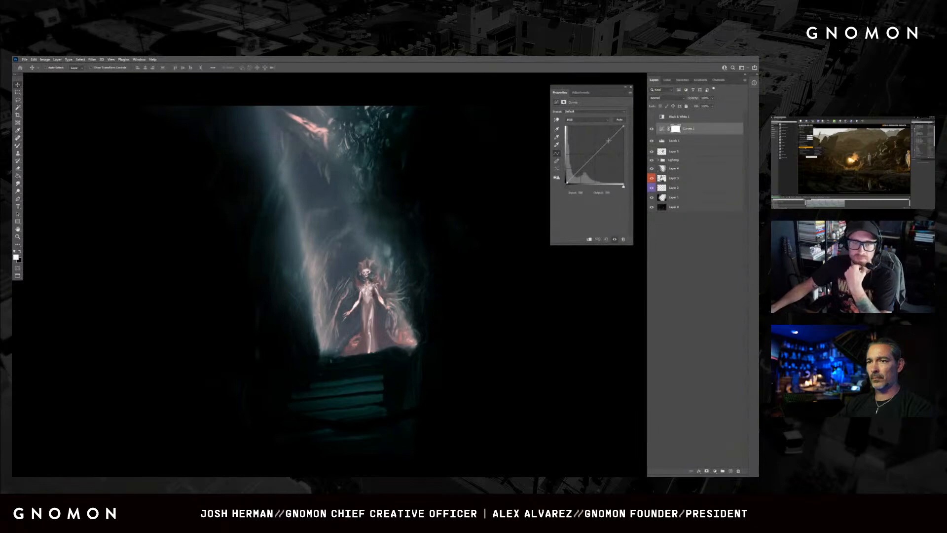
{"action": "left_click_drag", "start_coordinate": [609, 140], "coordinate": [585, 164]}
{"action": "left_click_drag", "start_coordinate": [603, 134], "coordinate": [603, 135]}
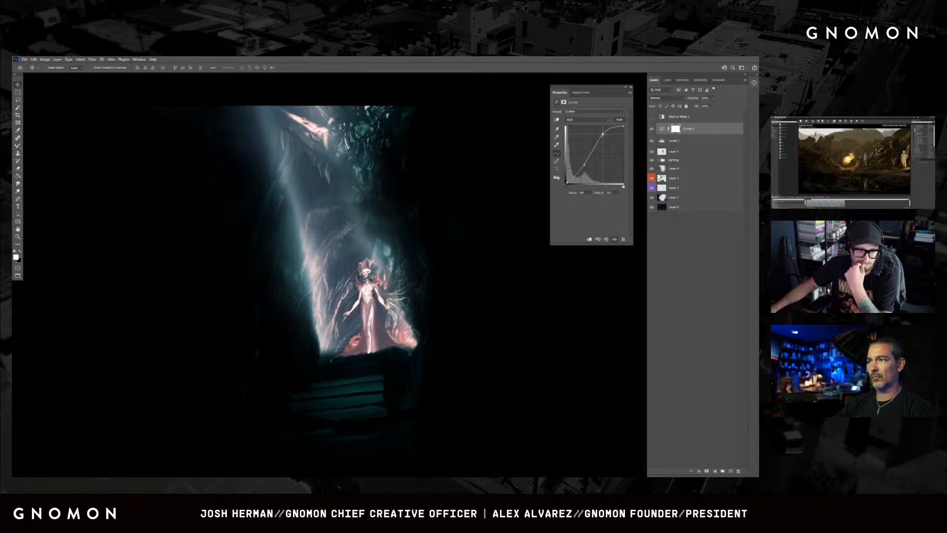
- Raise the highlights and lower the shadows of the Curves layer's Red channel, comparing the image with the adjustment hidden and shown
{"action": "left_click", "coordinate": [603, 119]}
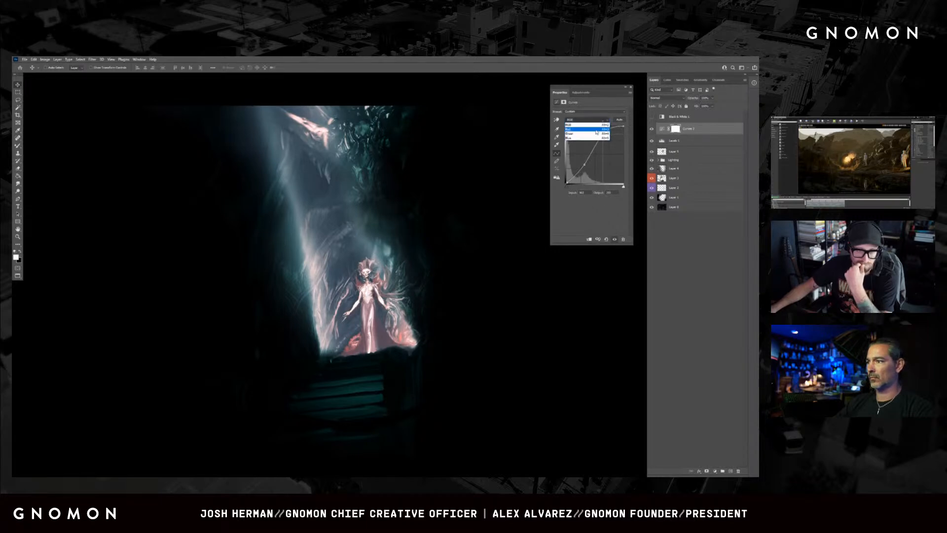
{"action": "left_click", "coordinate": [594, 133]}
{"action": "left_click", "coordinate": [594, 120]}
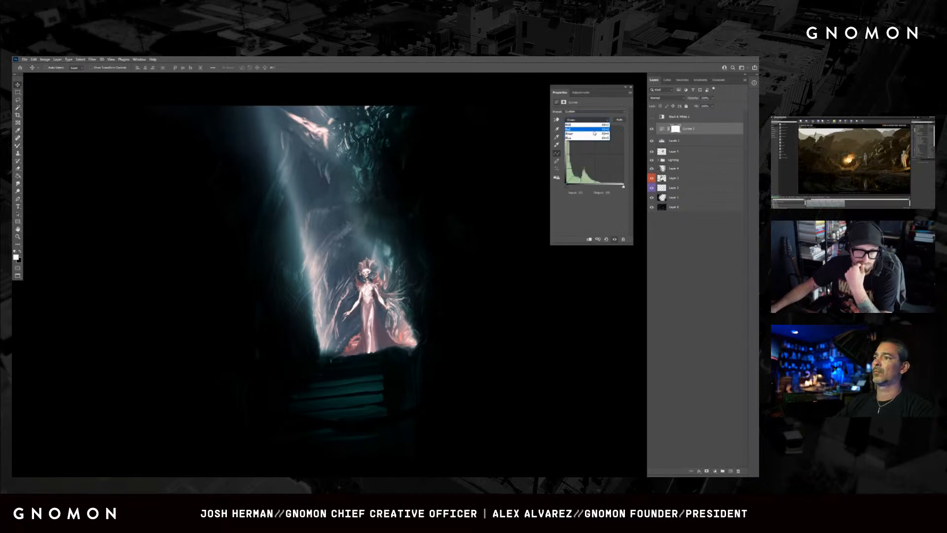
{"action": "left_click", "coordinate": [594, 130]}
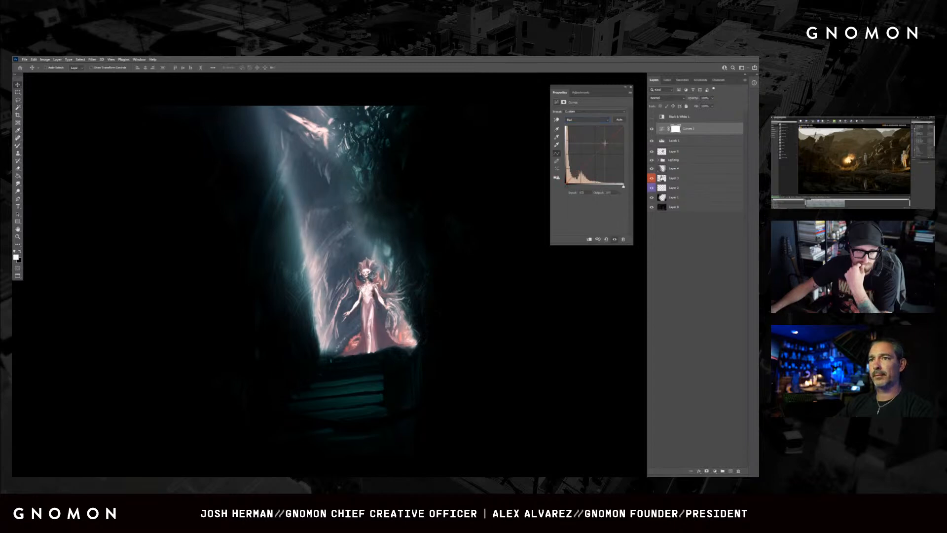
{"action": "left_click_drag", "start_coordinate": [604, 143], "coordinate": [603, 142]}
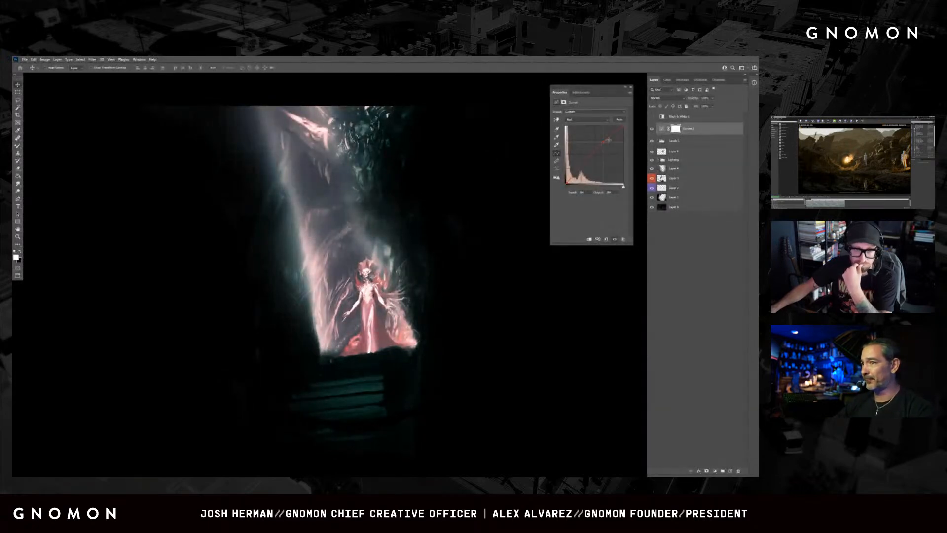
{"action": "left_click_drag", "start_coordinate": [580, 167], "coordinate": [581, 170]}
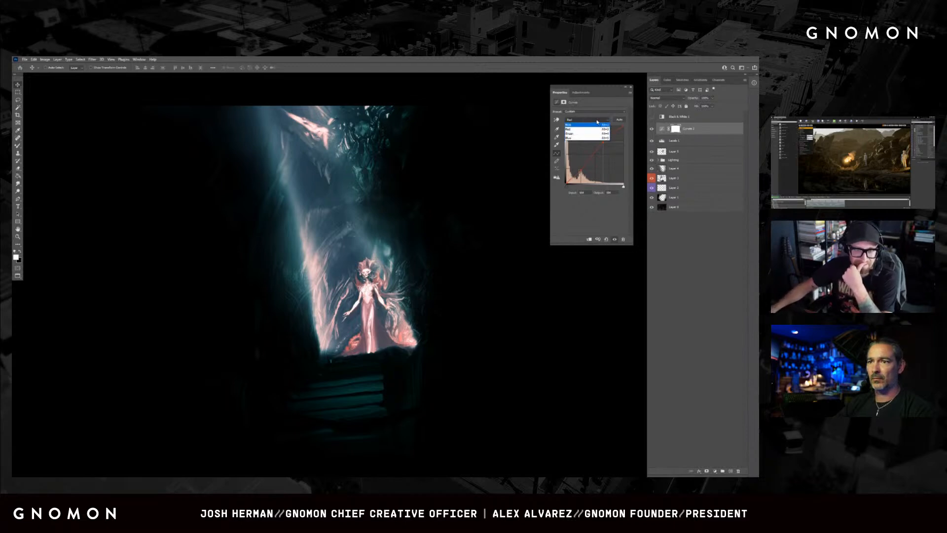
{"action": "left_click", "coordinate": [652, 130]}
{"action": "left_click", "coordinate": [651, 130]}
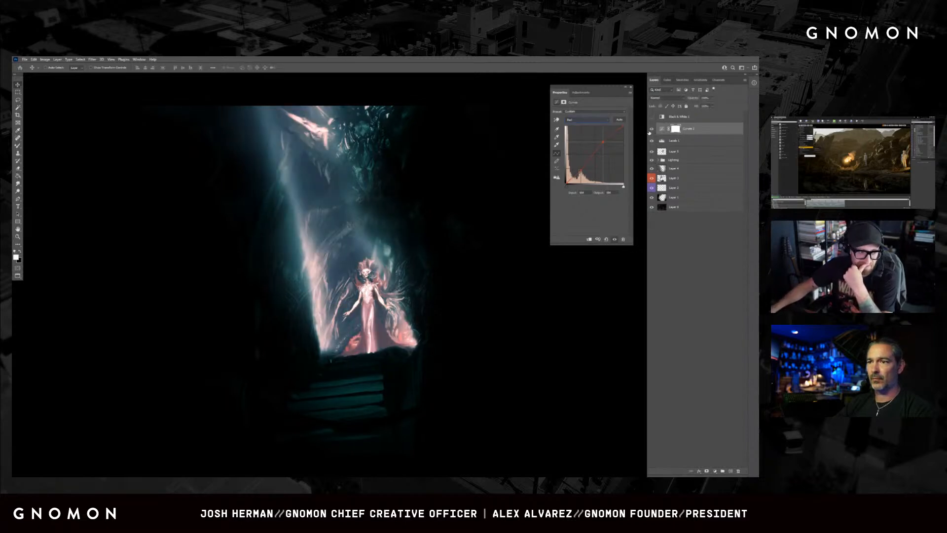
{"action": "left_click", "coordinate": [650, 132]}
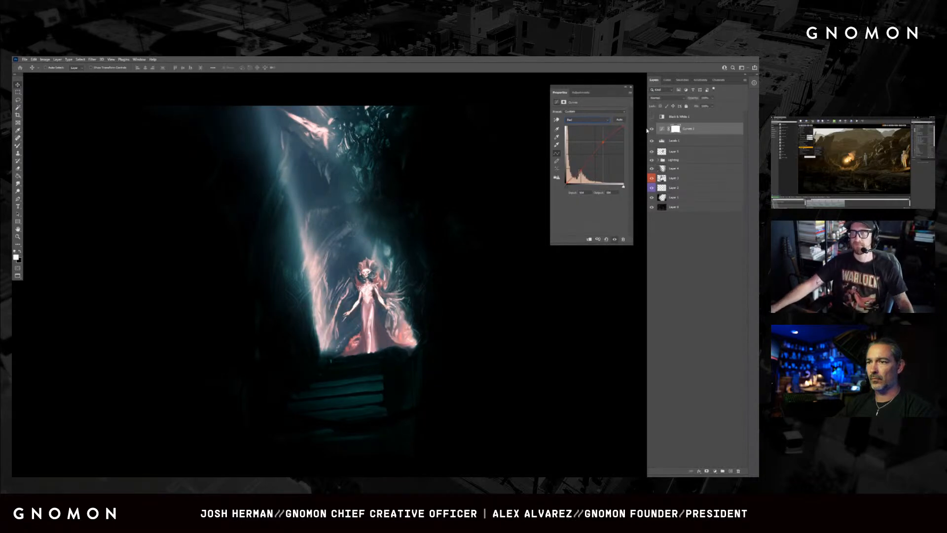
- Raise the highlights of the Green channel curve and pull its shadows down
{"action": "left_click", "coordinate": [587, 120]}
{"action": "left_click", "coordinate": [578, 135]}
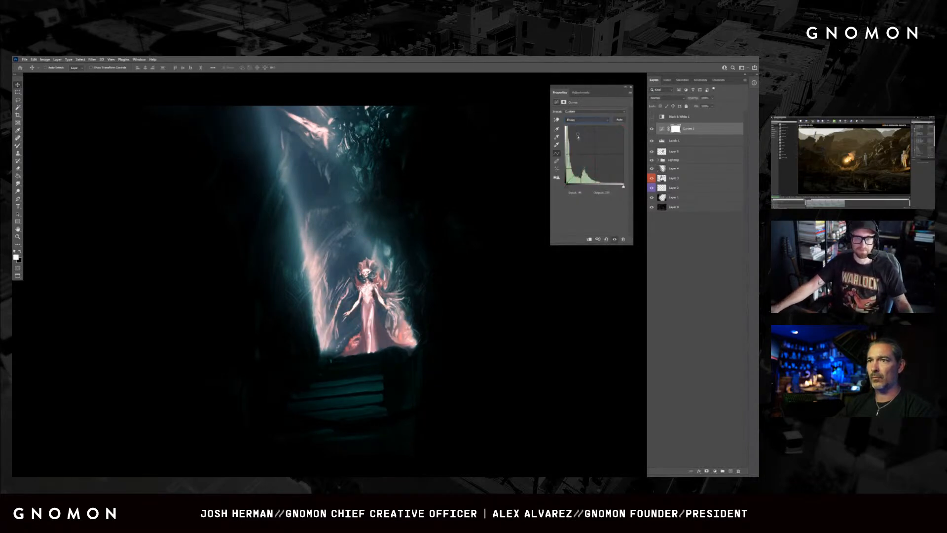
{"action": "left_click_drag", "start_coordinate": [608, 140], "coordinate": [603, 146]}
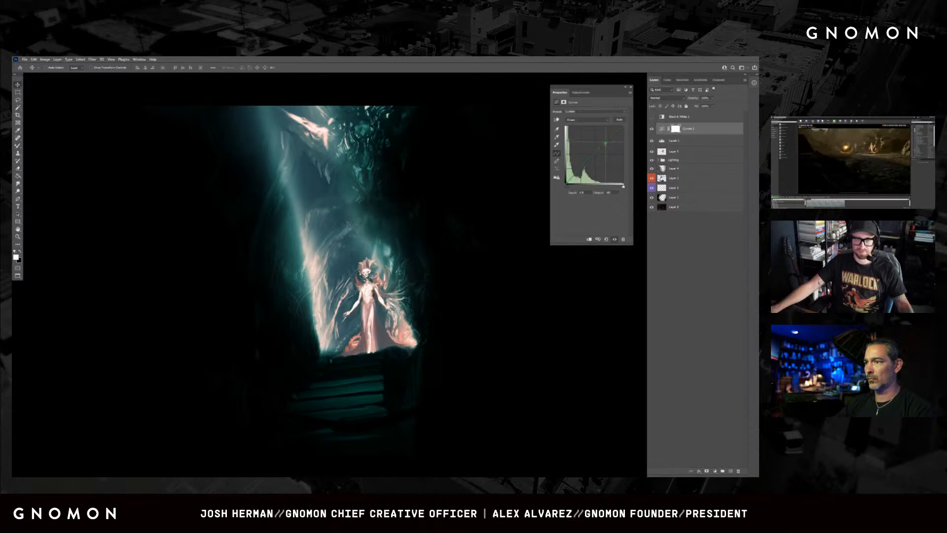
{"action": "left_click_drag", "start_coordinate": [602, 146], "coordinate": [604, 140]}
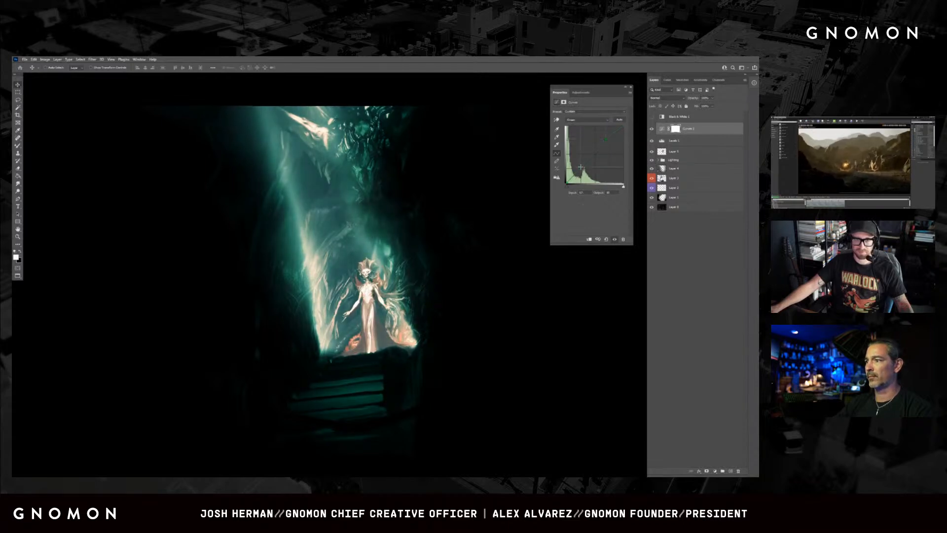
{"action": "left_click_drag", "start_coordinate": [580, 167], "coordinate": [582, 167]}
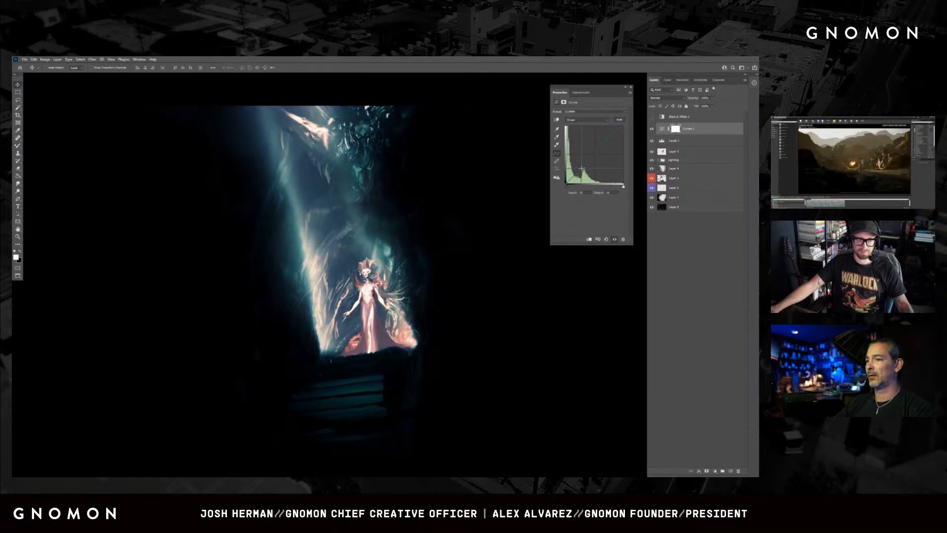
- Try pulling down the Blue channel of the Curves adjustment in its highlights and shadows, and remove the added points
{"action": "left_click", "coordinate": [587, 120]}
{"action": "left_click", "coordinate": [606, 140]}
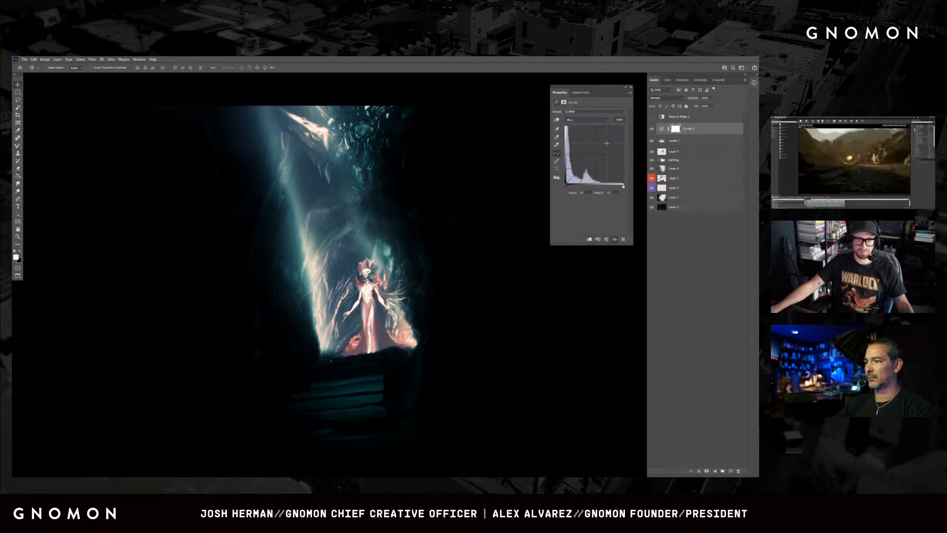
{"action": "left_click_drag", "start_coordinate": [607, 143], "coordinate": [608, 145]}
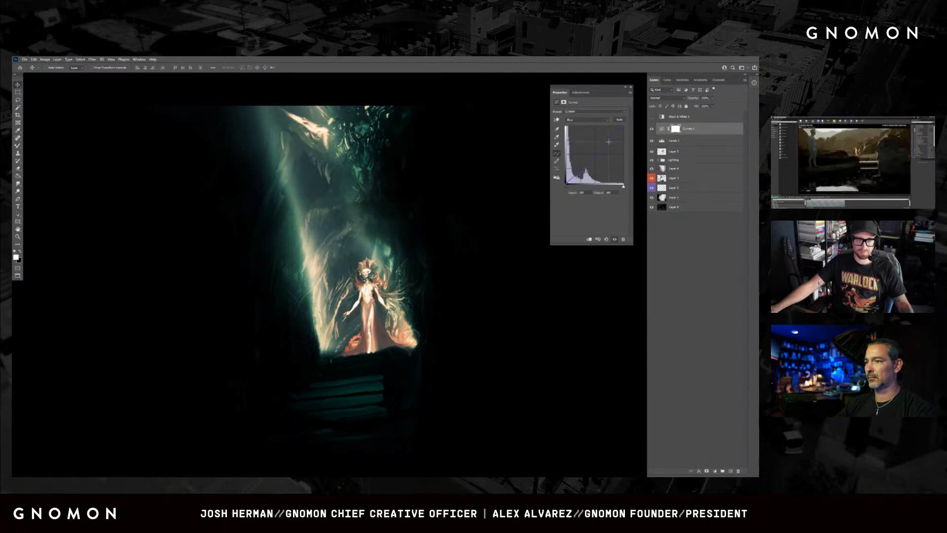
{"action": "mouse_move", "coordinate": [609, 142]}
{"action": "left_mouse_down"}
{"action": "mouse_move", "coordinate": [604, 131]}
{"action": "mouse_move", "coordinate": [610, 144]}
{"action": "left_mouse_up"}
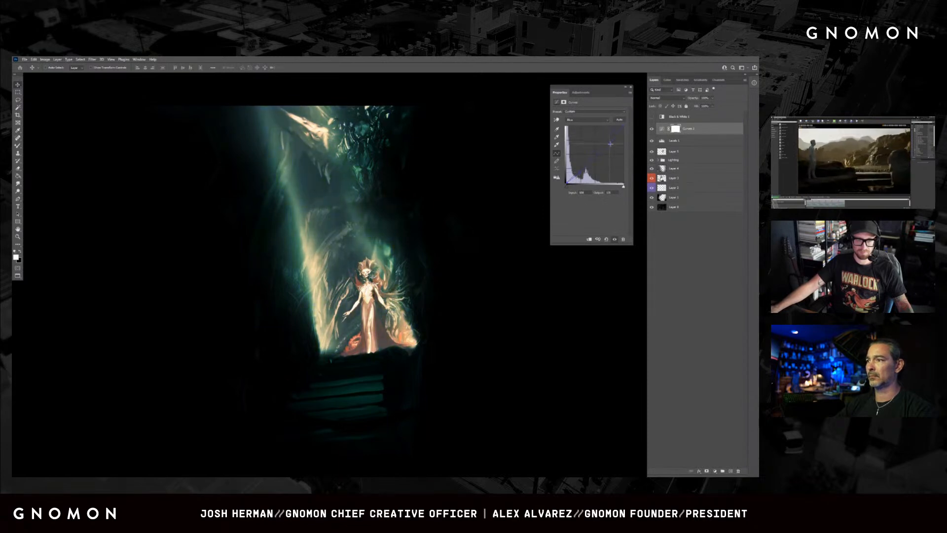
{"action": "left_click_drag", "start_coordinate": [579, 172], "coordinate": [611, 196]}
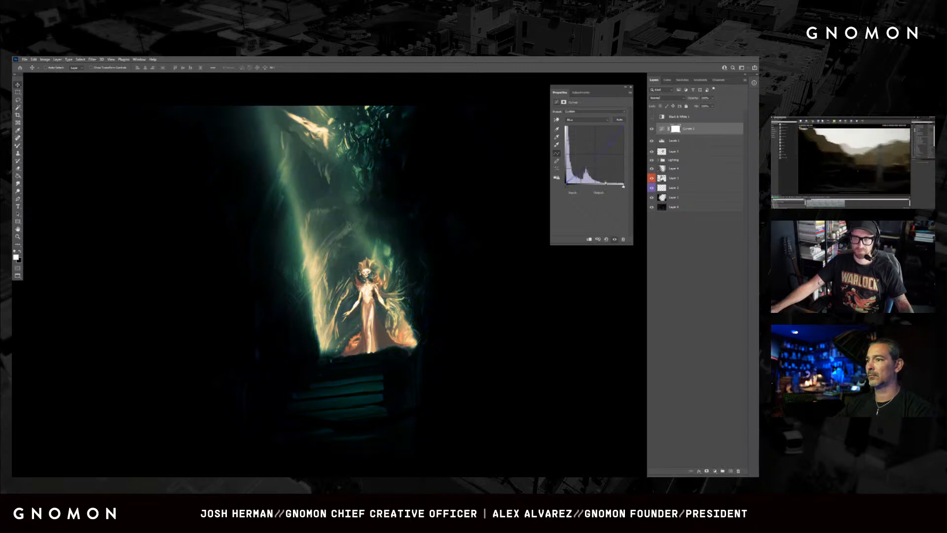
{"action": "left_click_drag", "start_coordinate": [609, 146], "coordinate": [644, 179]}
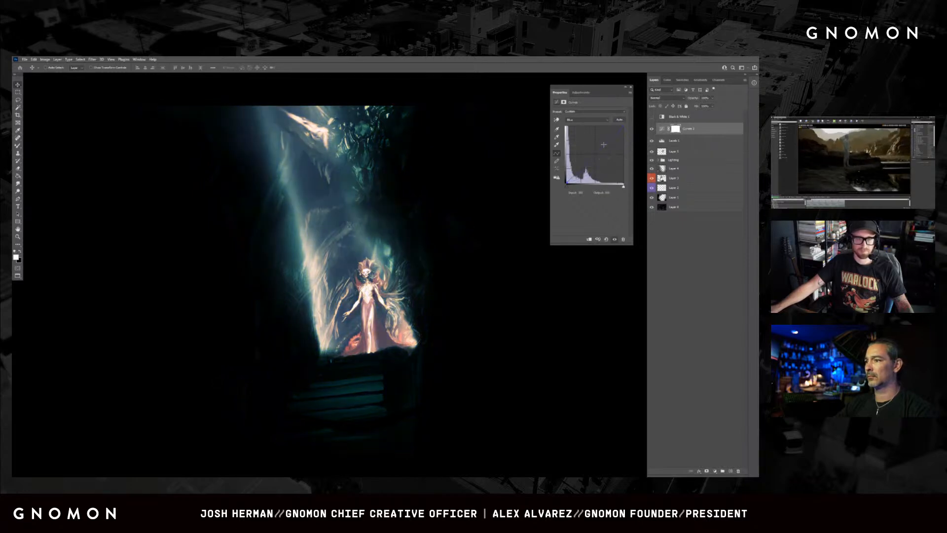
- Raise the Red channel curve of the Curves layer for warmer highlights and compare the image with the adjustment hidden and shown
{"action": "left_click", "coordinate": [588, 129]}
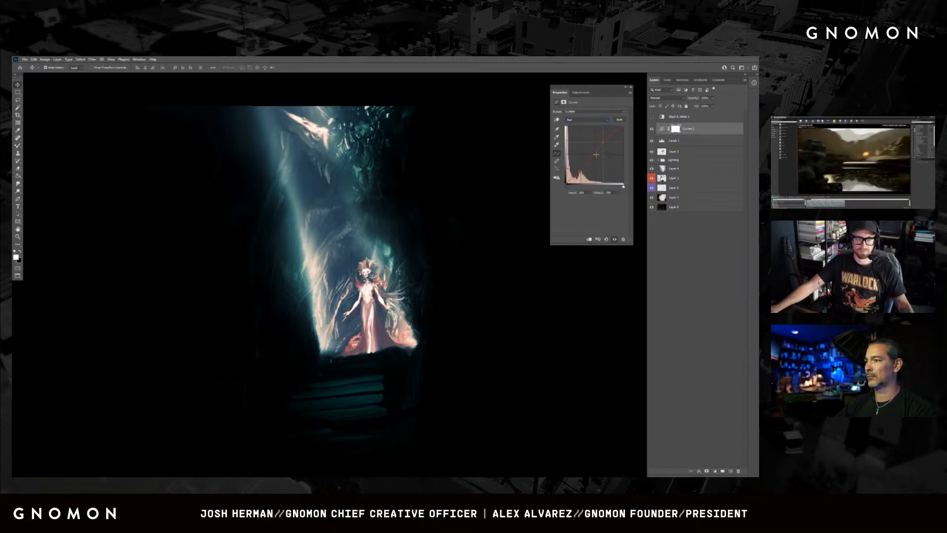
{"action": "left_click_drag", "start_coordinate": [592, 157], "coordinate": [602, 143]}
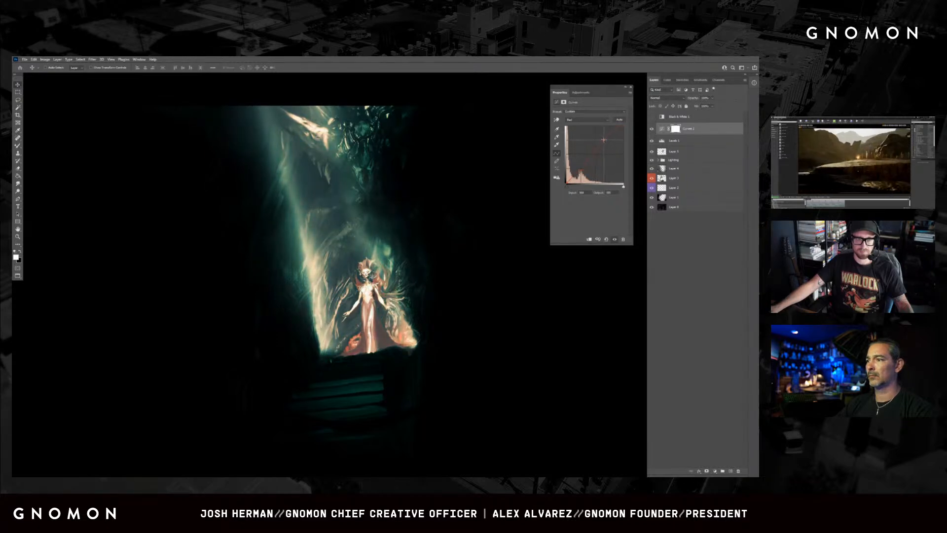
{"action": "left_click_drag", "start_coordinate": [587, 176], "coordinate": [607, 141]}
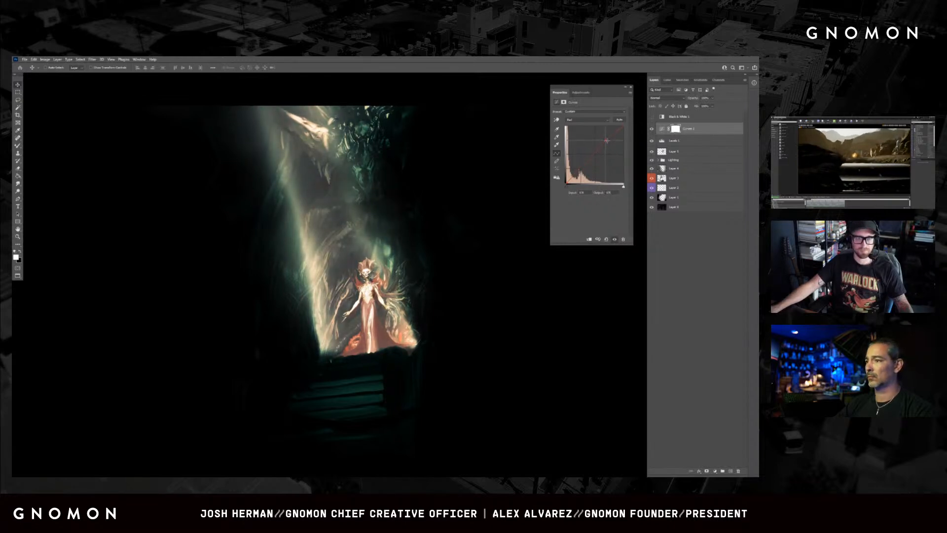
{"action": "left_click", "coordinate": [652, 129]}
{"action": "left_click", "coordinate": [652, 129]}
- Invert the Curves layer's mask to black and choose a textured brush preset for the Mixer Brush with white as foreground colour
{"action": "left_click", "coordinate": [676, 129]}
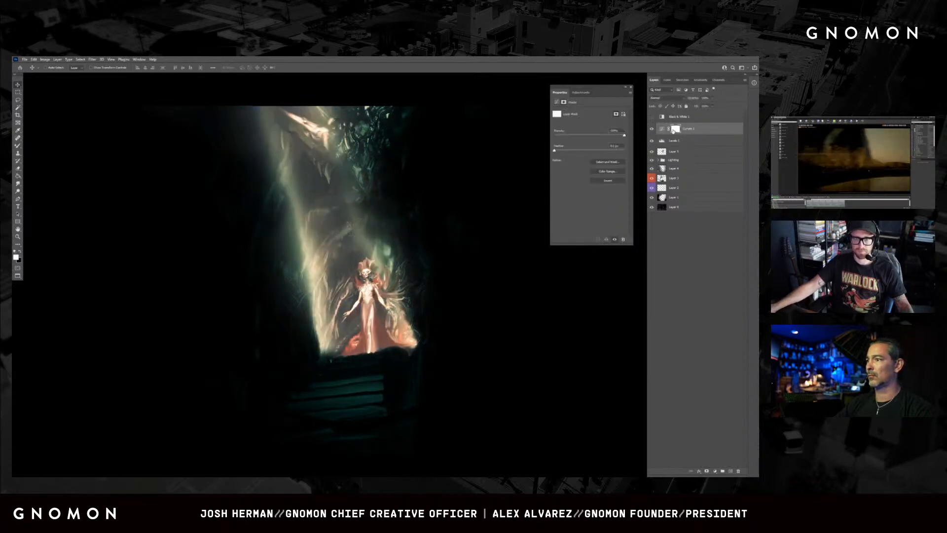
{"action": "key", "text": "ctrl+i"}
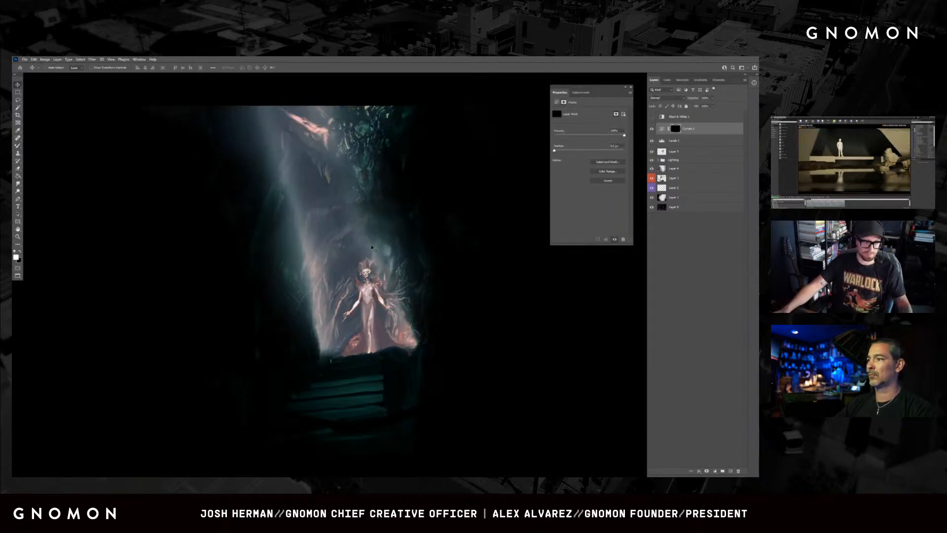
{"action": "key", "text": "b"}
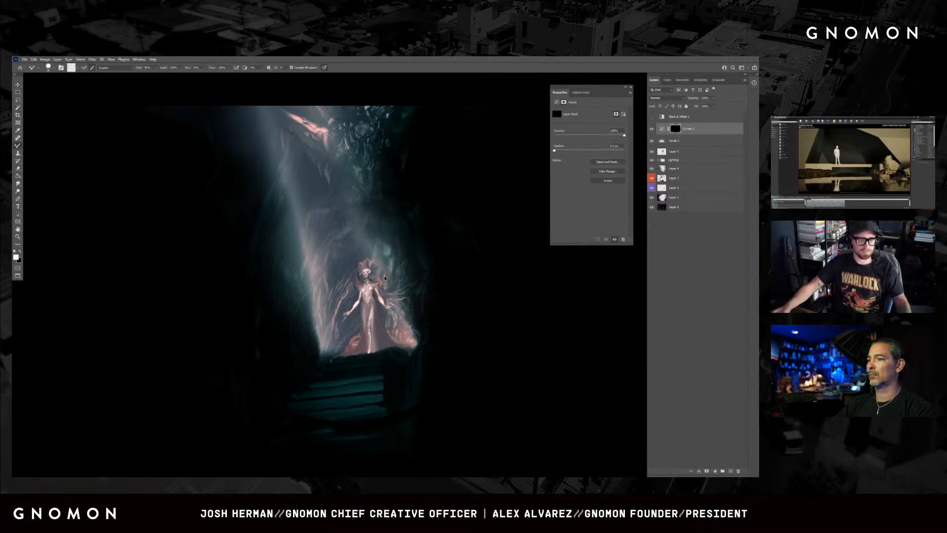
{"action": "key", "text": "F5"}
{"action": "left_click", "coordinate": [543, 92]}
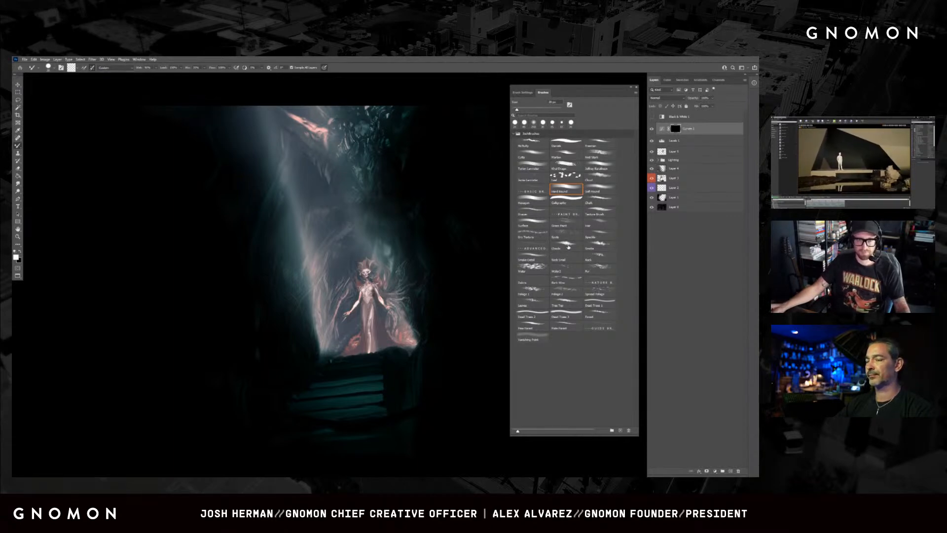
{"action": "left_click", "coordinate": [529, 255]}
{"action": "key", "text": "F5"}
{"action": "key", "text": "F5"}
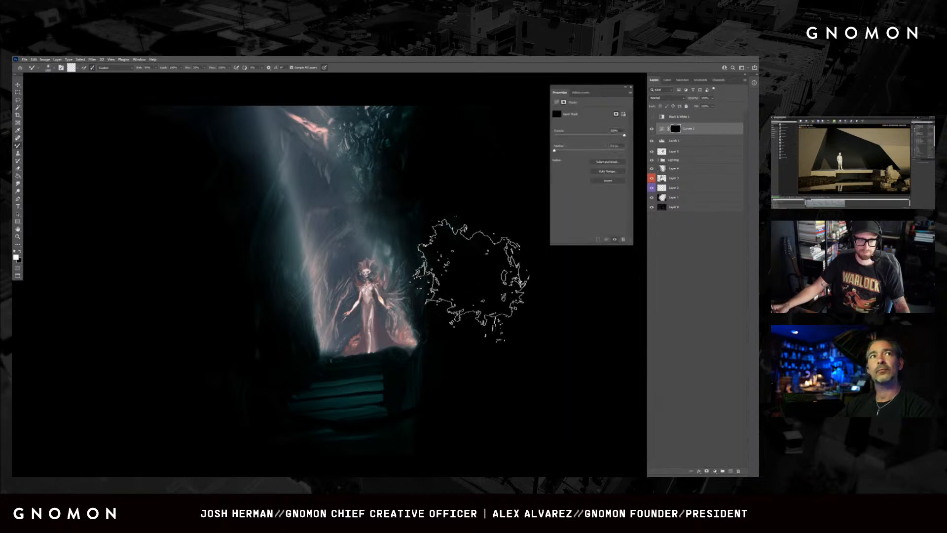
{"action": "key", "text": "x"}
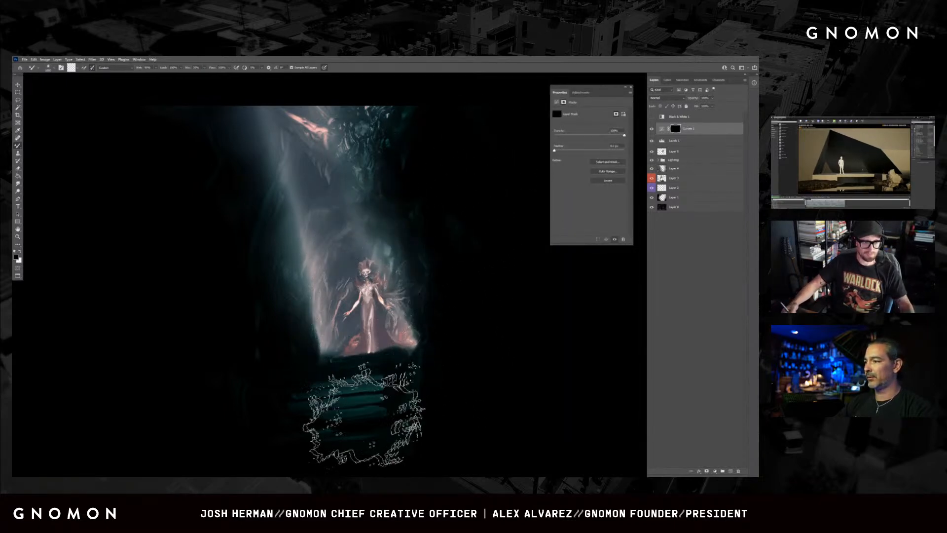
{"action": "key", "text": "x"}
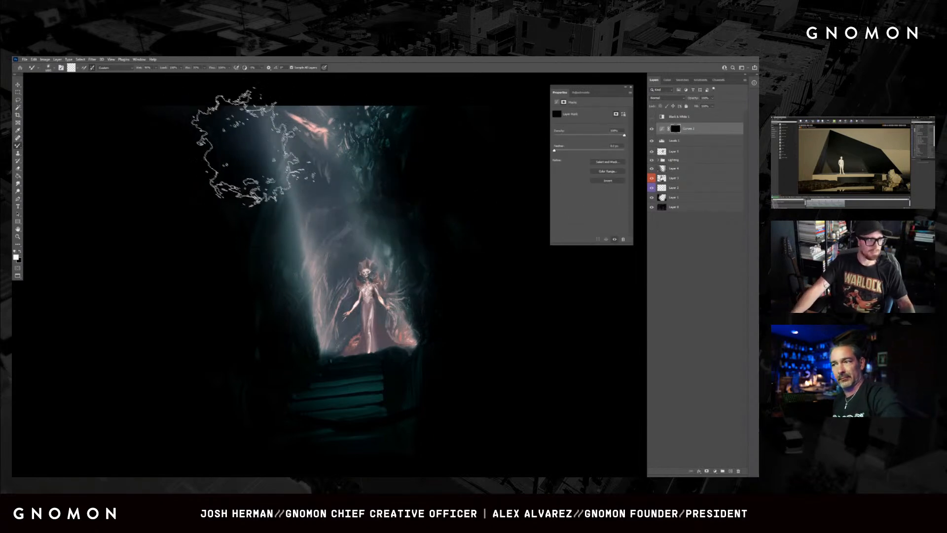
- Switch to the regular Brush, choose the textured splatter preset and paint white into the Curves mask around the figure
{"action": "key", "text": "shift+b"}
{"action": "key", "text": "shift+b"}
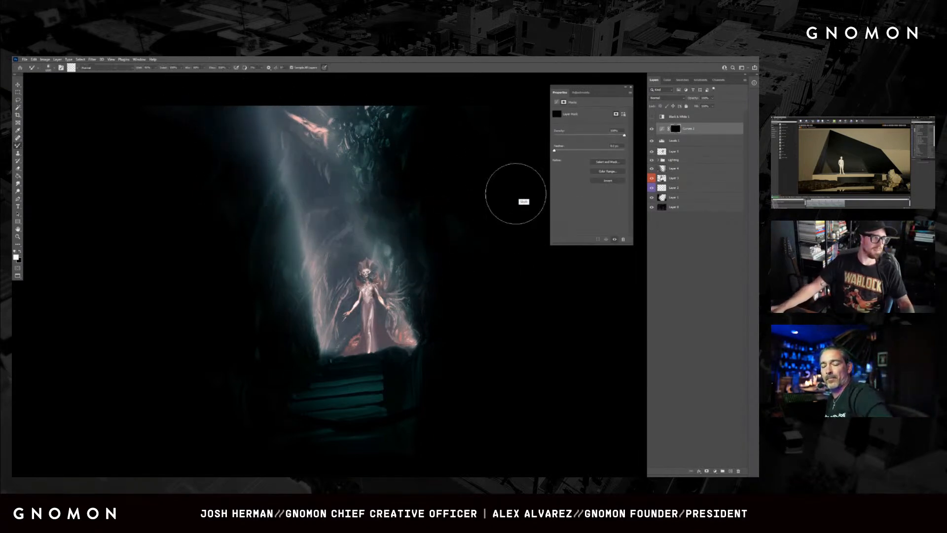
{"action": "left_click", "coordinate": [579, 93]}
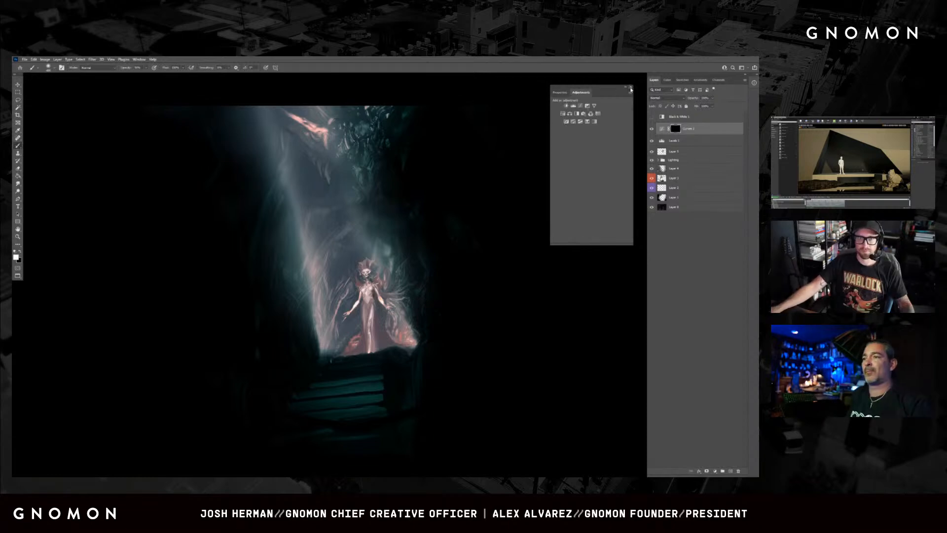
{"action": "left_click", "coordinate": [631, 89]}
{"action": "key", "text": "F5"}
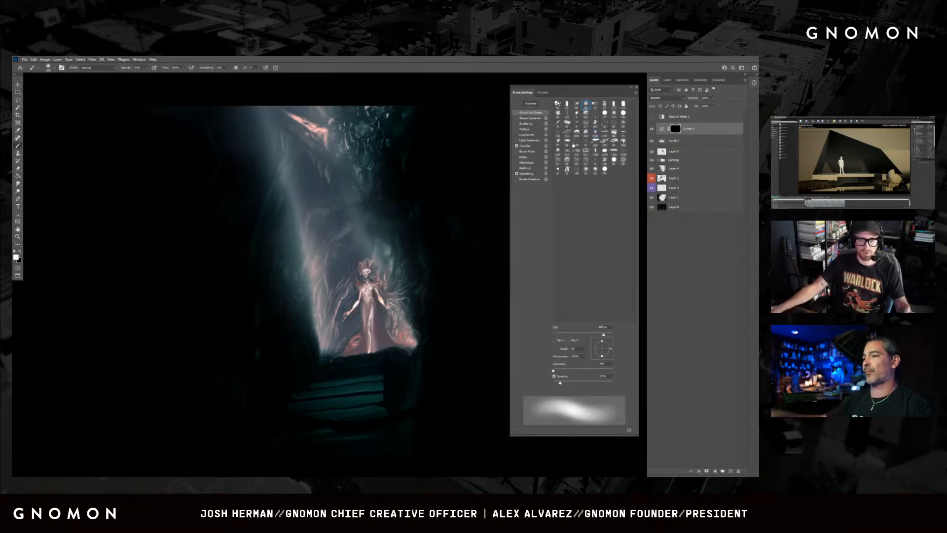
{"action": "left_click", "coordinate": [543, 92]}
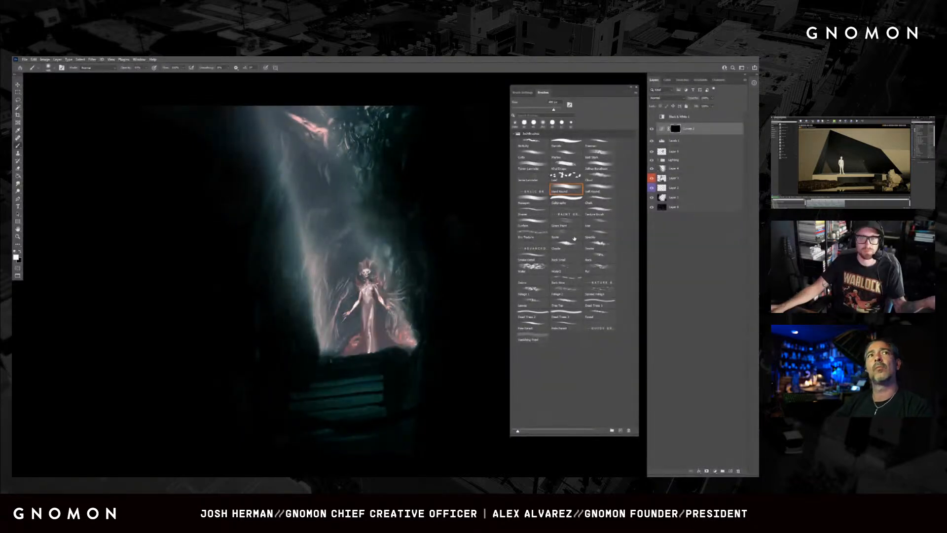
{"action": "left_click", "coordinate": [532, 259]}
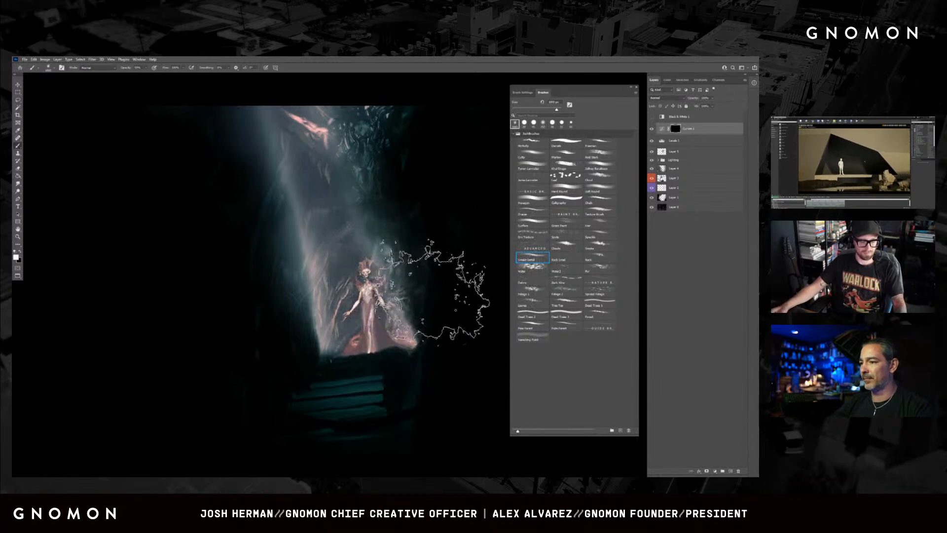
{"action": "key", "text": "F5"}
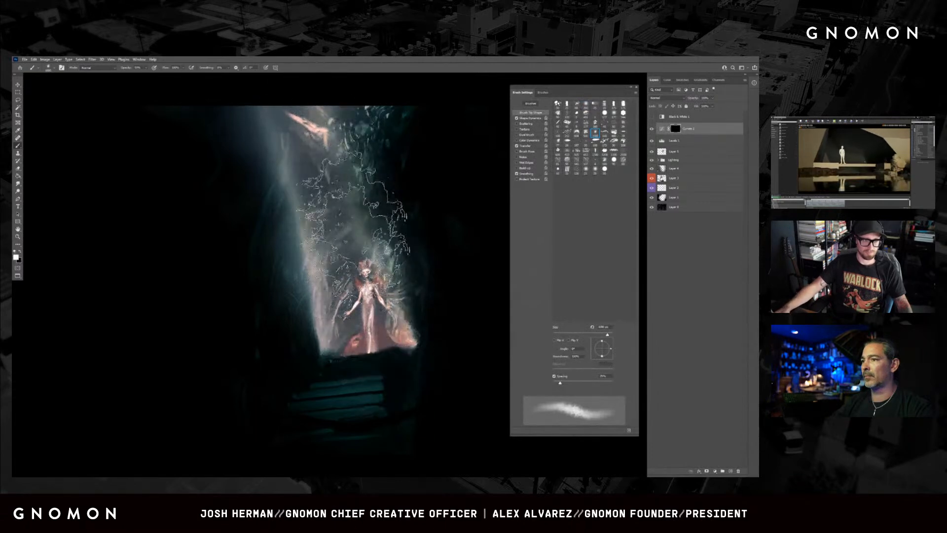
{"action": "key", "text": "p"}
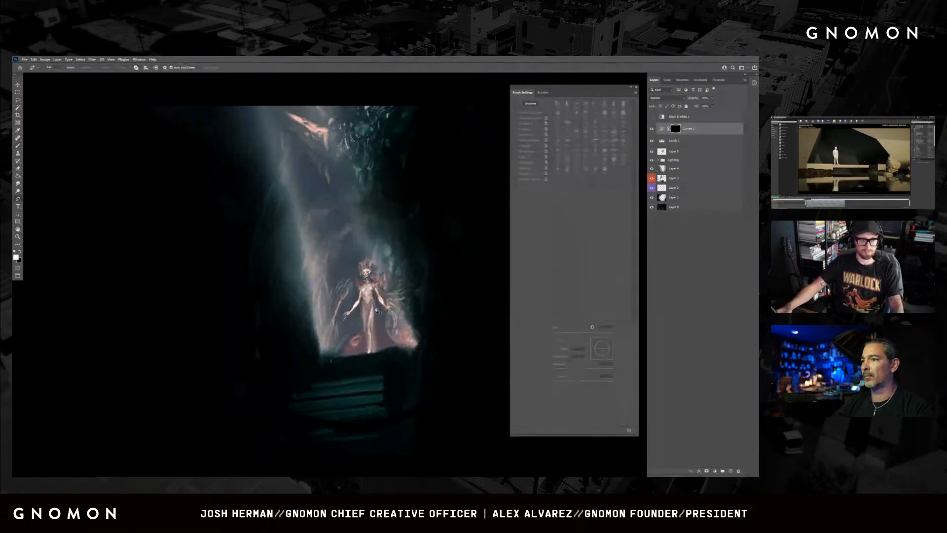
{"action": "key", "text": "b"}
{"action": "key", "text": "z"}
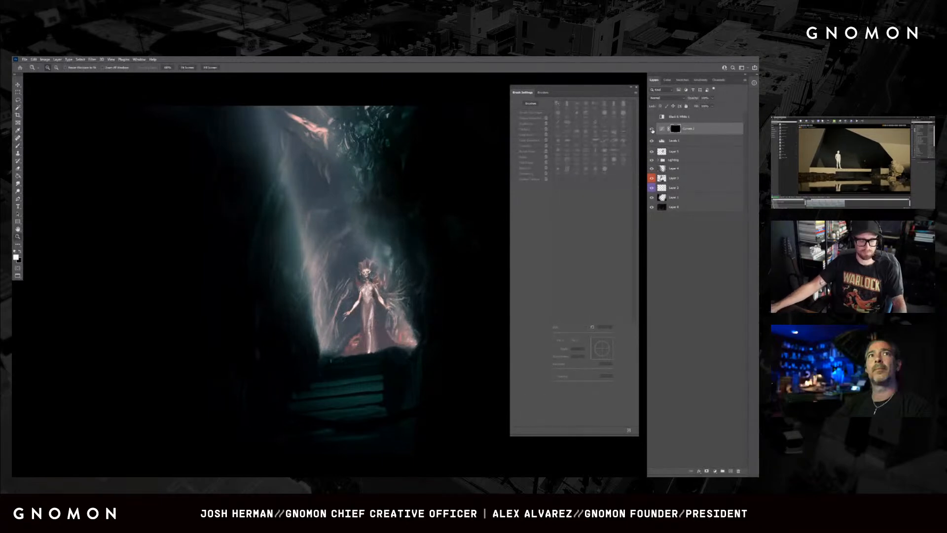
- Compare the image with and without the Curves adjustment and delete the Curves layer together with its mask
{"action": "key", "text": "ctrl+i"}
{"action": "key", "text": "ctrl+i"}
{"action": "key", "text": "ctrl+i"}
{"action": "key", "text": "ctrl+i"}
{"action": "key", "text": "ctrl+i"}
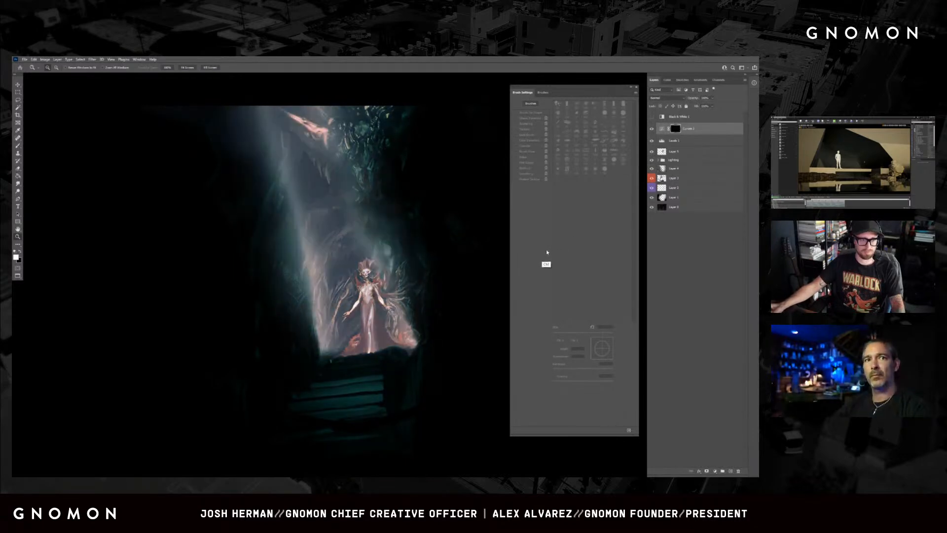
{"action": "key", "text": "Delete"}
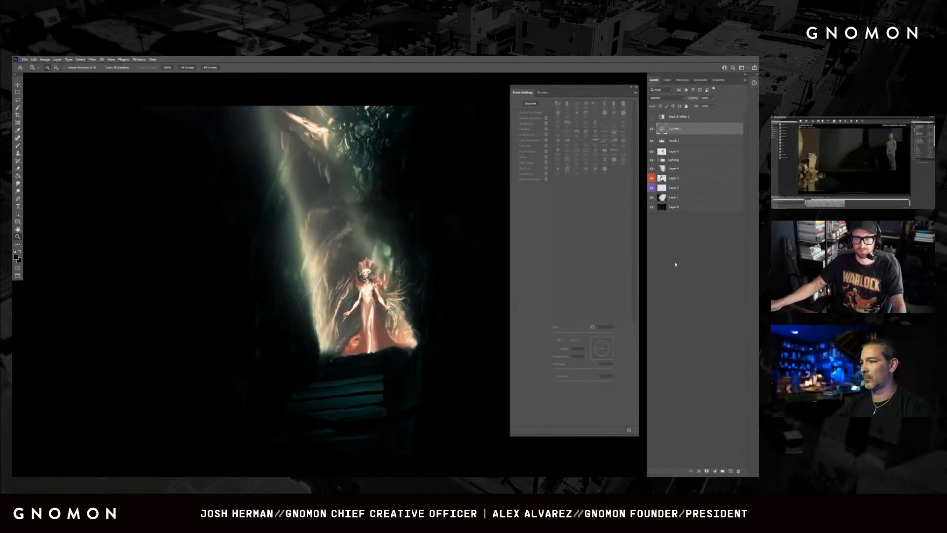
{"action": "key", "text": "Delete"}
- Add a new layer above the Levels adjustment, give it a violet colour label and set its blend mode to Overlay
{"action": "left_click", "coordinate": [730, 470]}
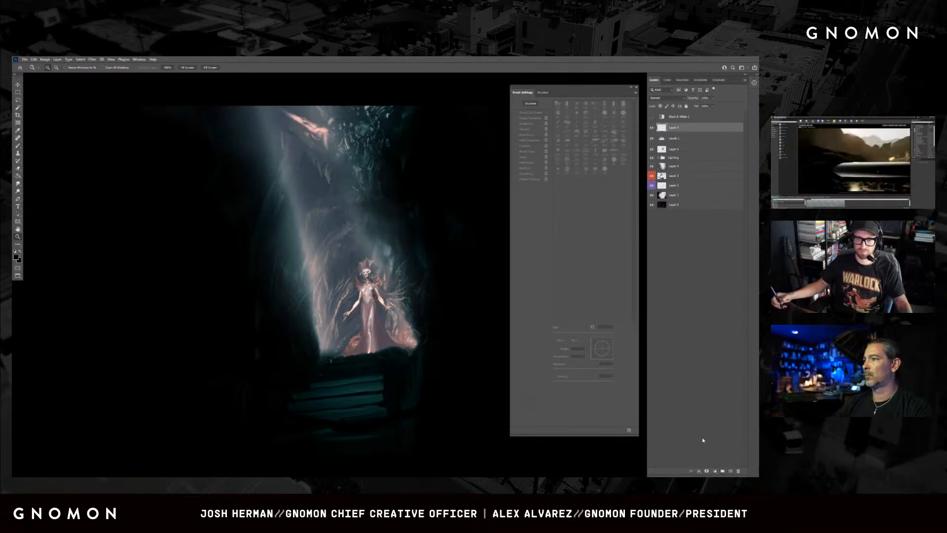
{"action": "right_click", "coordinate": [687, 131]}
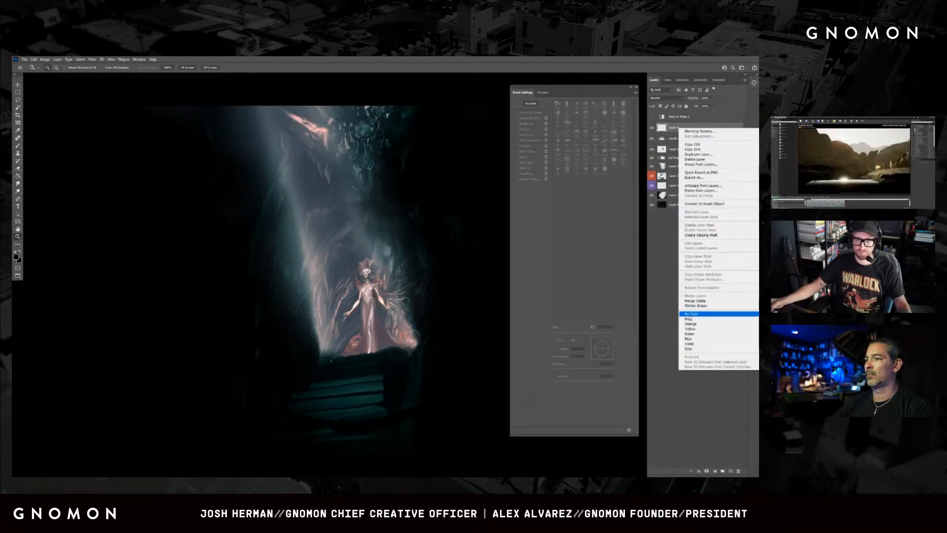
{"action": "left_click", "coordinate": [692, 333]}
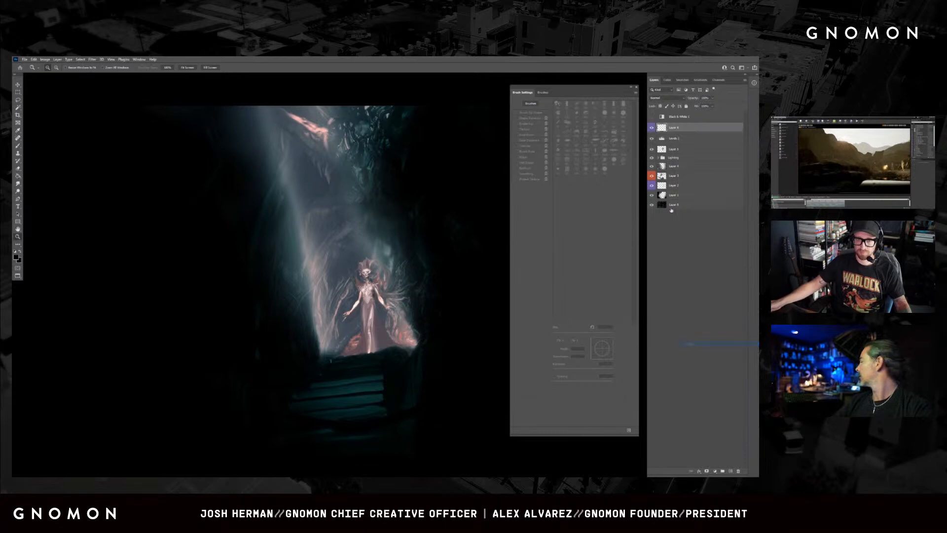
{"action": "left_click", "coordinate": [665, 98]}
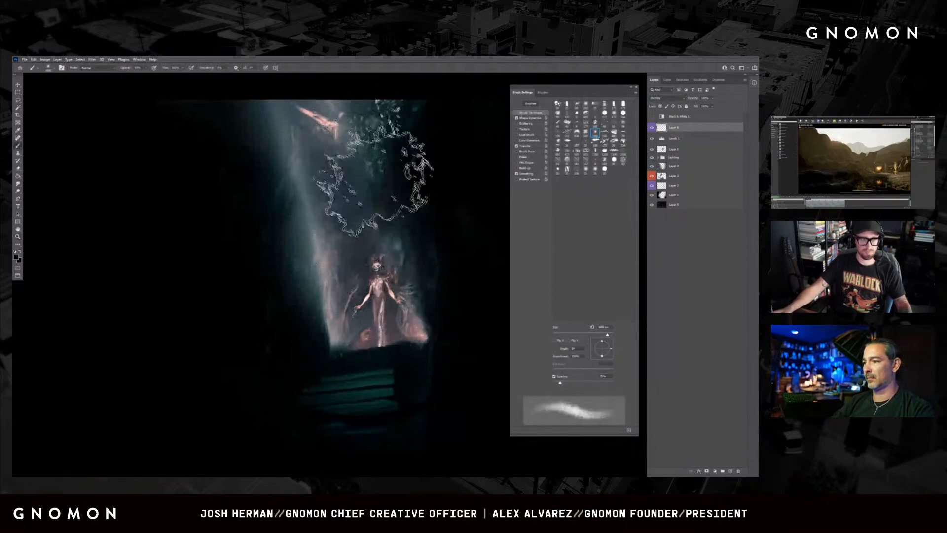
- Brush white onto the Overlay layer around the figure with a smaller textured brush and across the light beam with a larger one
{"action": "key", "text": "x"}
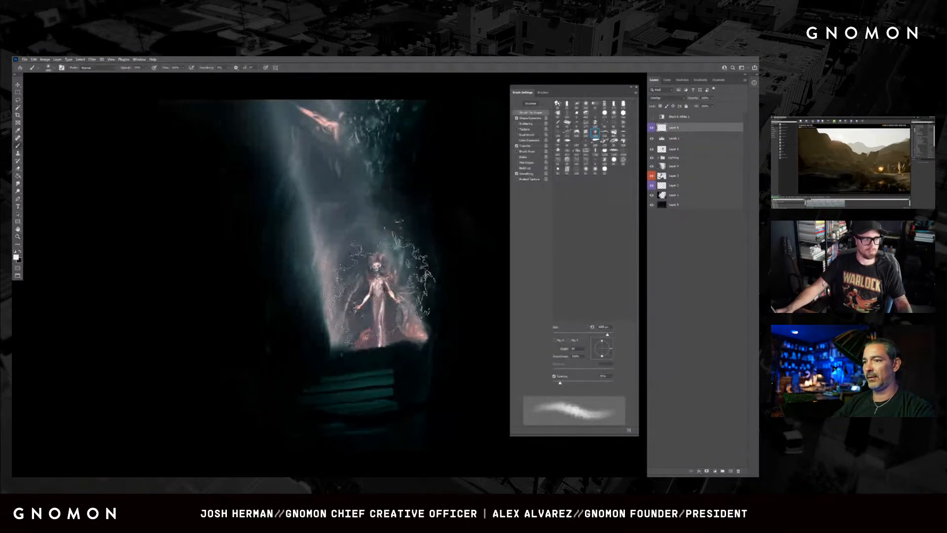
{"action": "key", "text": "bracketleft"}
{"action": "key", "text": "bracketleft"}
{"action": "key", "text": "bracketleft"}
{"action": "key", "text": "bracketleft"}
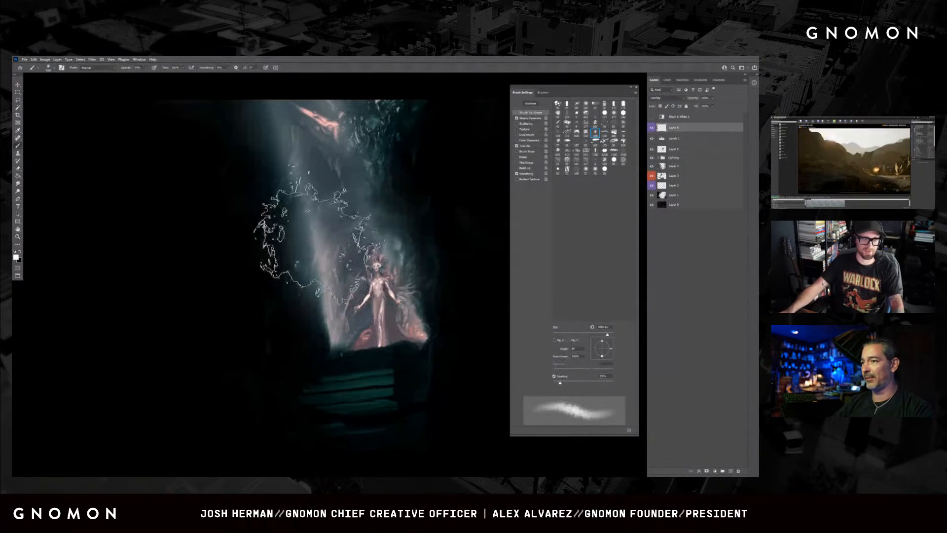
{"action": "key", "text": "bracketright"}
{"action": "key", "text": "bracketright"}
{"action": "key", "text": "bracketright"}
{"action": "key", "text": "bracketright"}
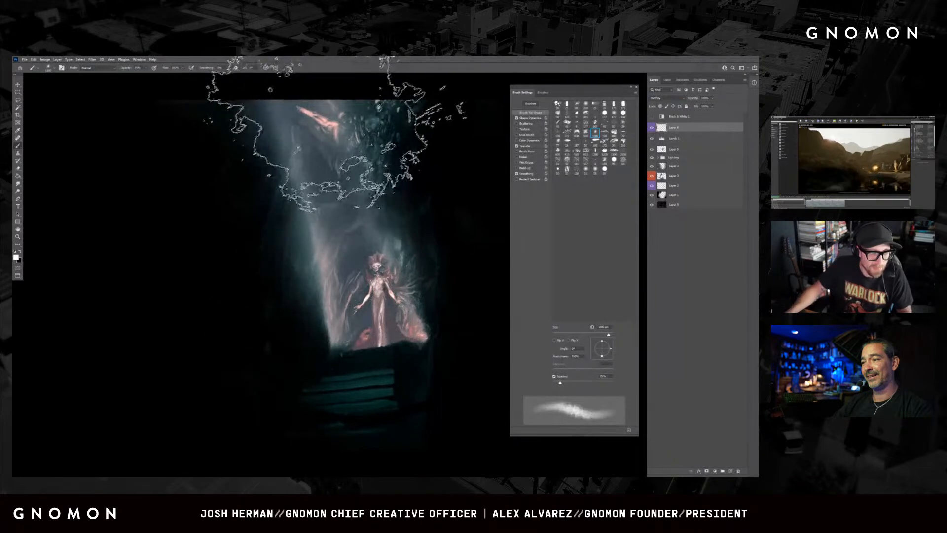
- Duplicate the Overlay layer
{"action": "left_click_drag", "start_coordinate": [372, 164], "coordinate": [247, 178]}
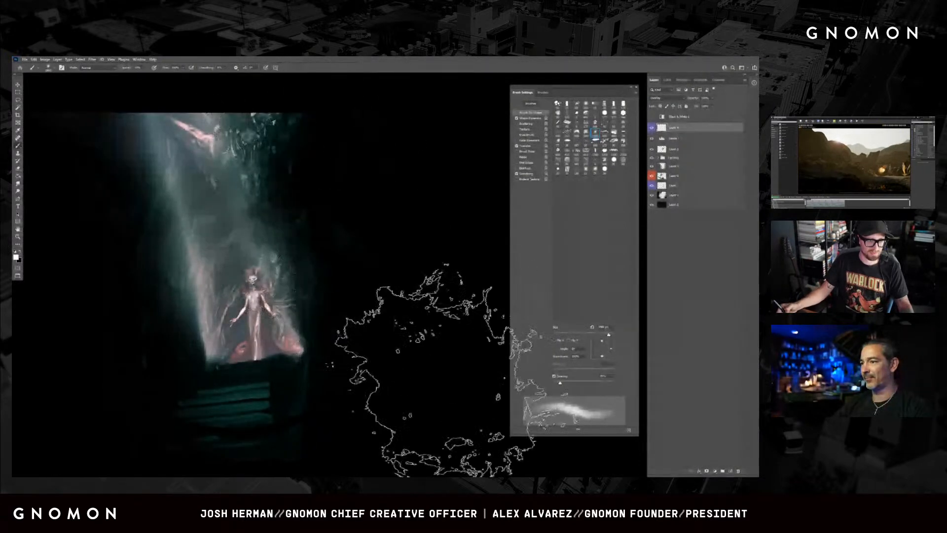
{"action": "left_click_drag", "start_coordinate": [423, 375], "coordinate": [463, 338]}
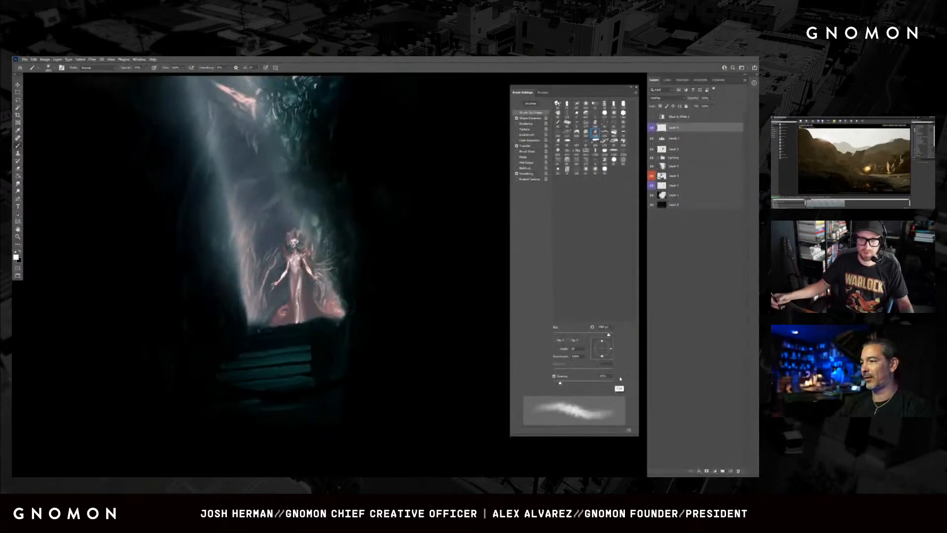
{"action": "key", "text": "ctrl+j"}
{"action": "left_click_drag", "start_coordinate": [446, 261], "coordinate": [459, 317]}
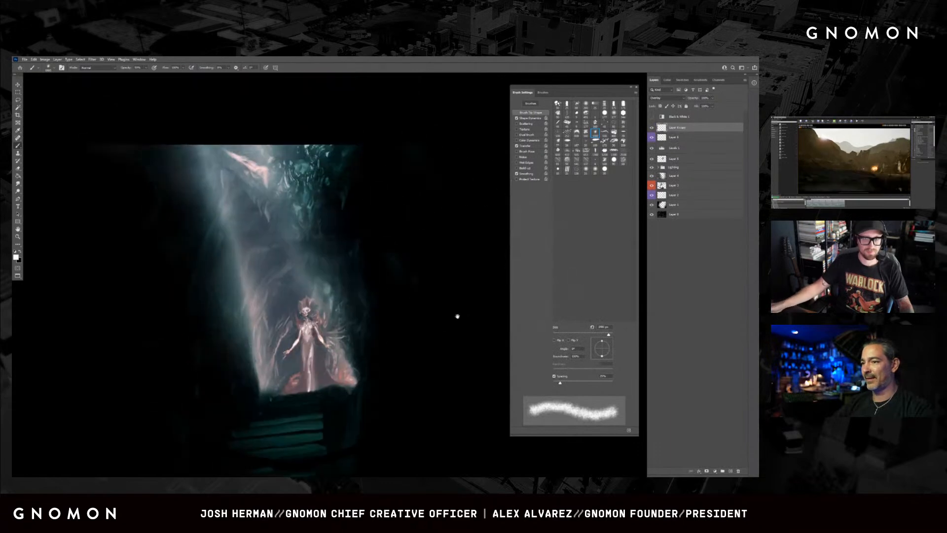
- Try the duplicated lighting layer in Normal blend mode at reduced opacity, then delete the duplicate
{"action": "left_click", "coordinate": [665, 98]}
{"action": "left_click", "coordinate": [659, 103]}
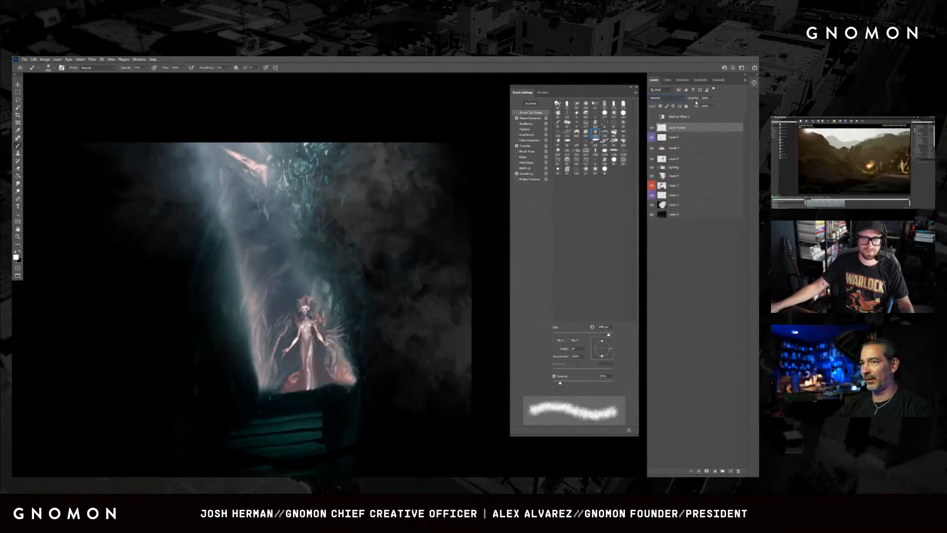
{"action": "left_click", "coordinate": [712, 98]}
{"action": "left_click_drag", "start_coordinate": [689, 107], "coordinate": [691, 107]}
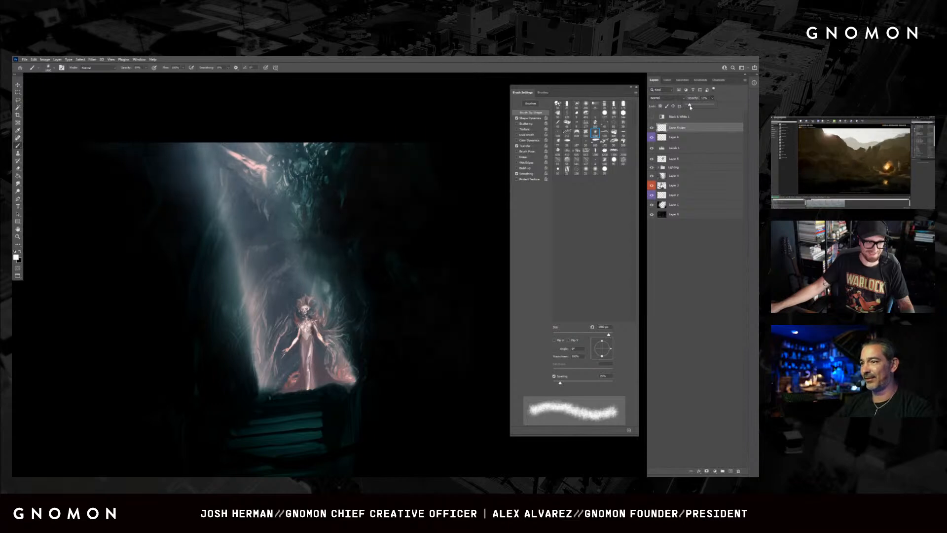
{"action": "left_click_drag", "start_coordinate": [689, 107], "coordinate": [713, 115]}
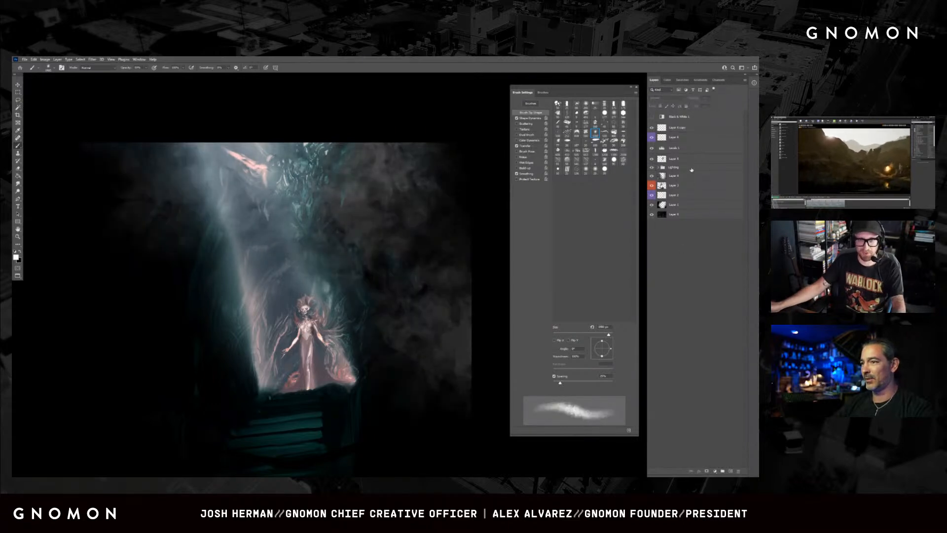
{"action": "key", "text": "Delete"}
- Compare the painting with and without the violet-labelled Overlay layer to judge its lighting effect around the beam and figure
{"action": "left_click", "coordinate": [652, 128]}
{"action": "left_click", "coordinate": [652, 128]}
{"action": "left_click_drag", "start_coordinate": [347, 247], "coordinate": [340, 280]}
{"action": "key", "text": "ctrl+z"}
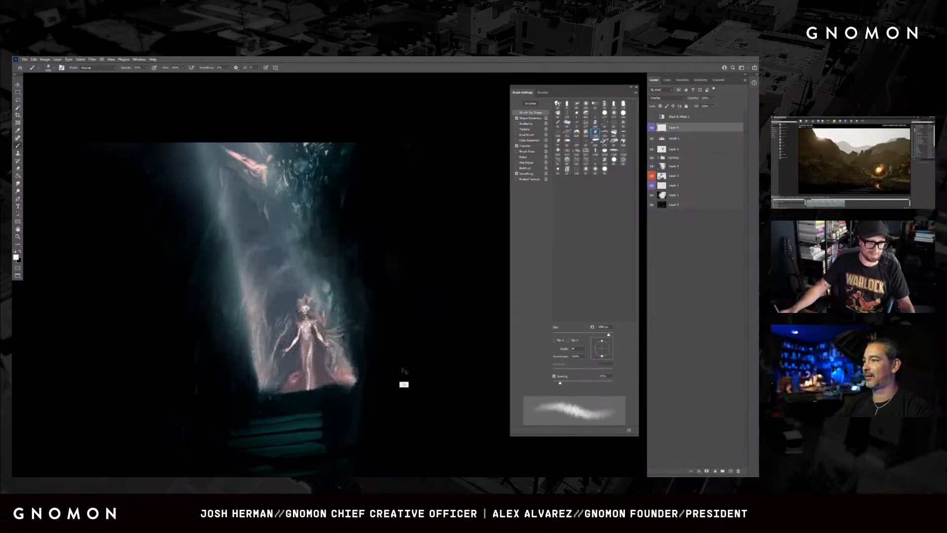
{"action": "left_click_drag", "start_coordinate": [285, 227], "coordinate": [311, 365]}
{"action": "left_click", "coordinate": [652, 128]}
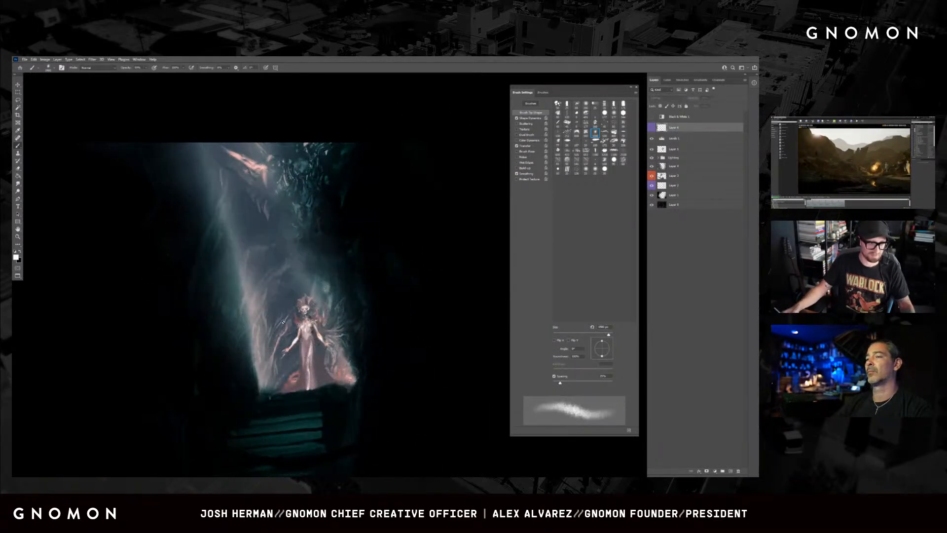
{"action": "left_click", "coordinate": [273, 182]}
{"action": "left_click", "coordinate": [380, 211]}
{"action": "left_click", "coordinate": [651, 127]}
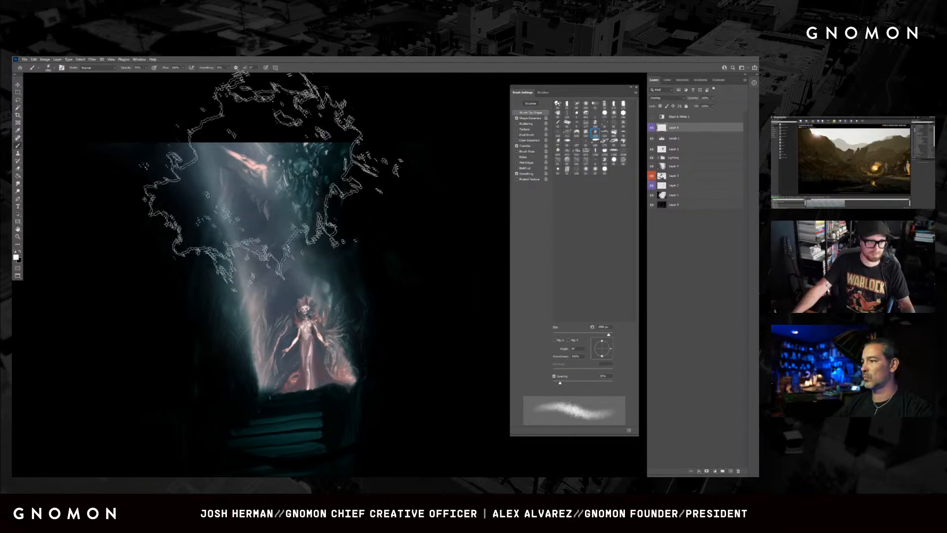
- Brush black onto the Overlay layer over the steps below the figure to darken them
{"action": "key", "text": "x"}
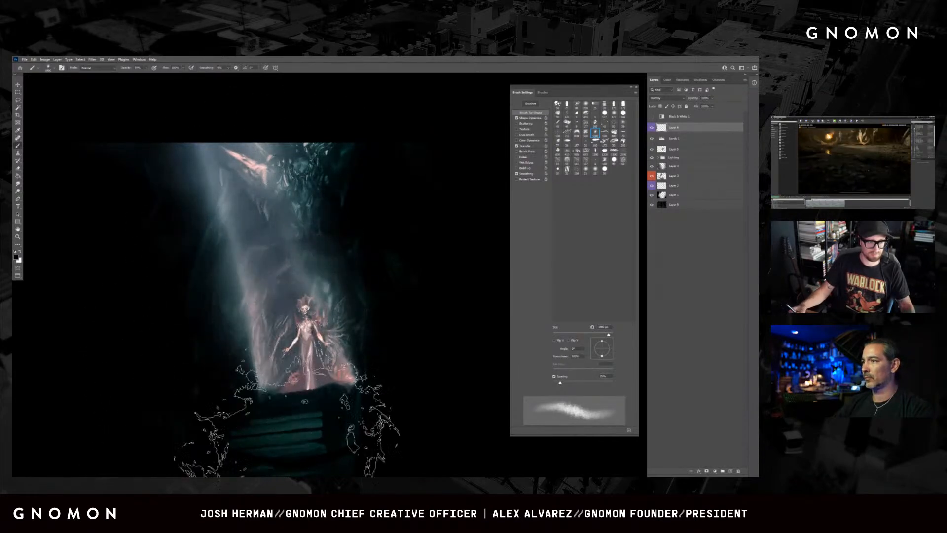
{"action": "left_click_drag", "start_coordinate": [444, 300], "coordinate": [446, 280]}
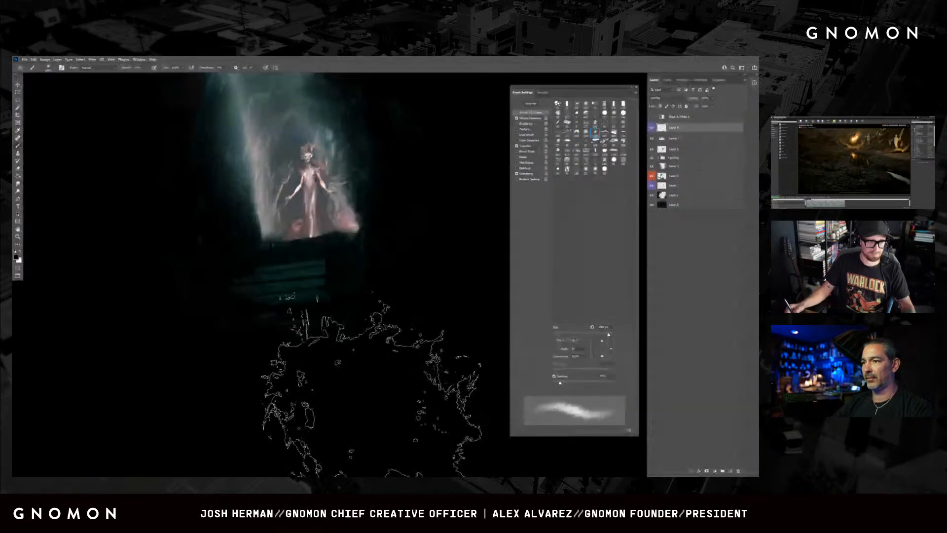
{"action": "left_click_drag", "start_coordinate": [415, 332], "coordinate": [339, 430]}
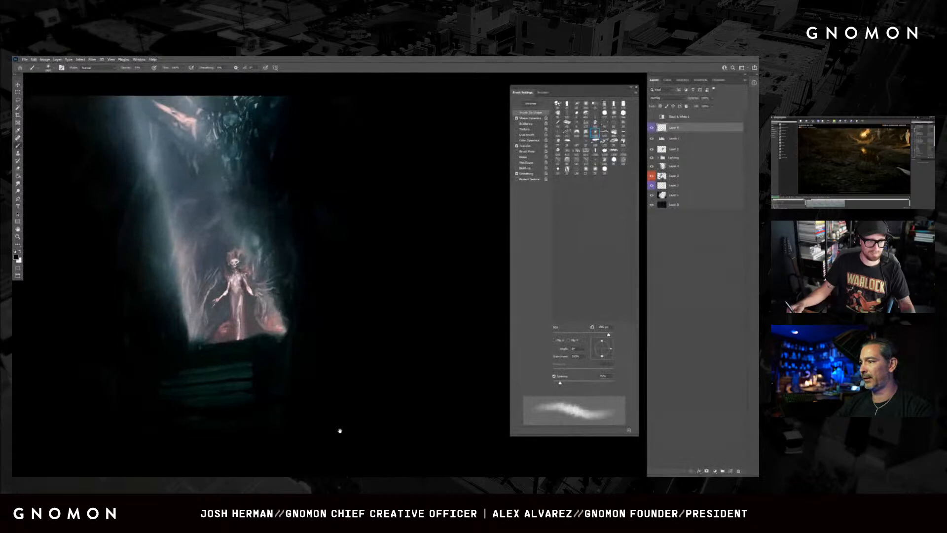
{"action": "left_click_drag", "start_coordinate": [340, 430], "coordinate": [428, 458]}
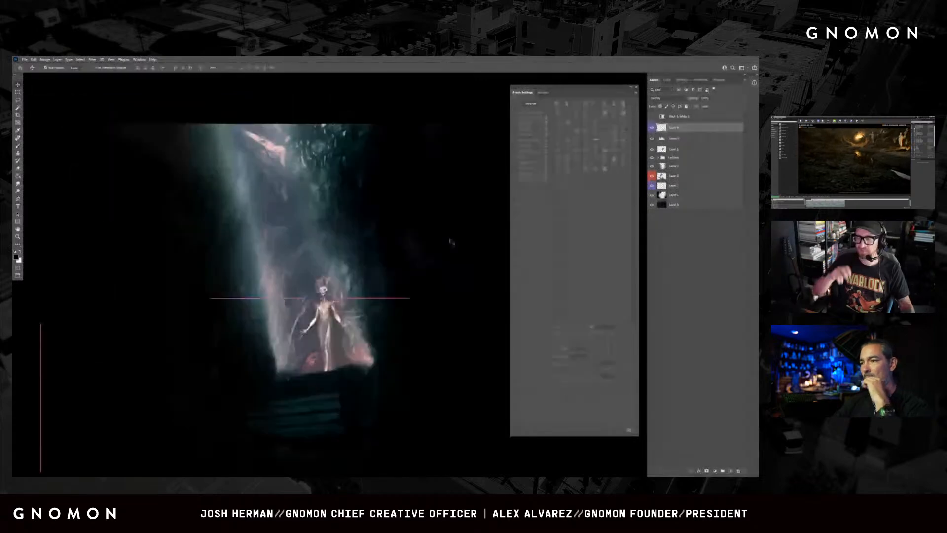
- Close the brush settings and draw a fixed-ratio portrait marquee around the light beam, figure and steps
{"action": "key", "text": "z"}
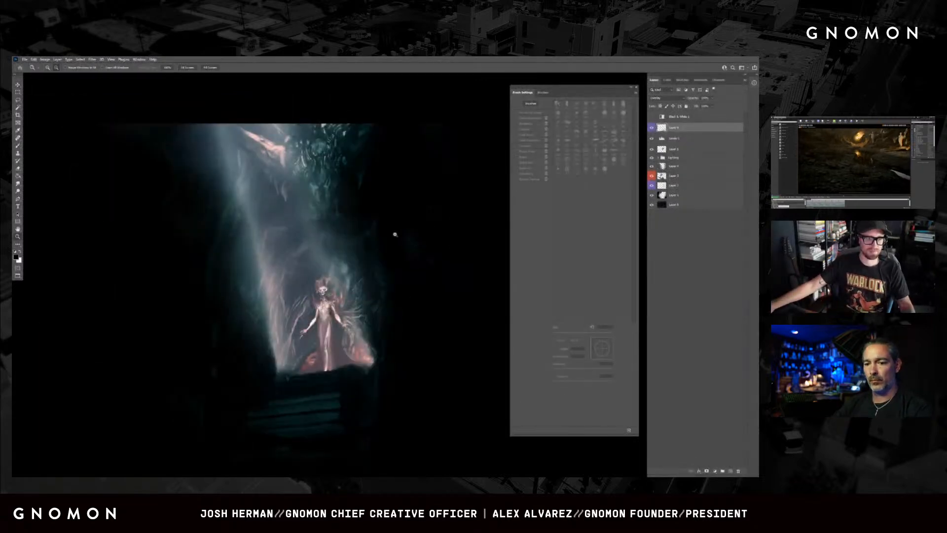
{"action": "left_click", "coordinate": [395, 234], "text": "alt"}
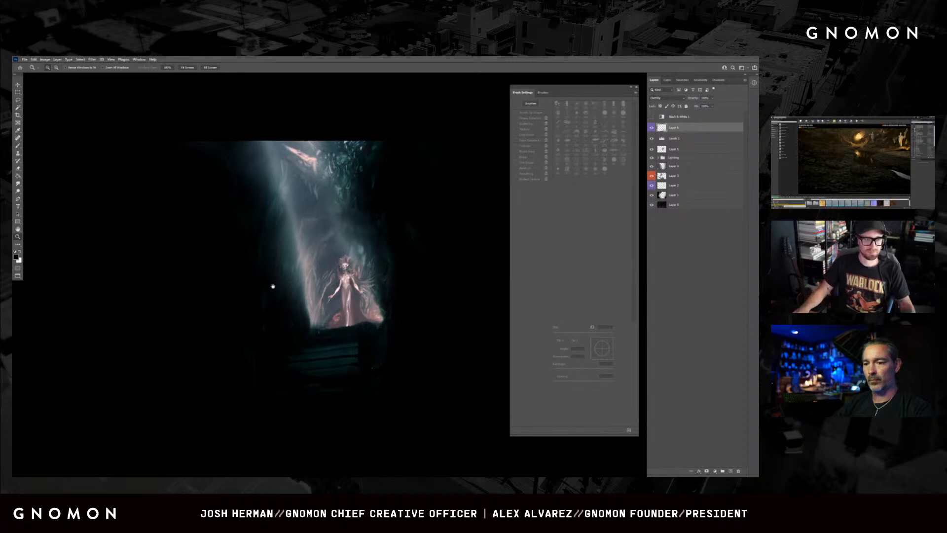
{"action": "left_click_drag", "start_coordinate": [271, 286], "coordinate": [254, 282]}
{"action": "left_click", "coordinate": [637, 87]}
{"action": "key", "text": "v"}
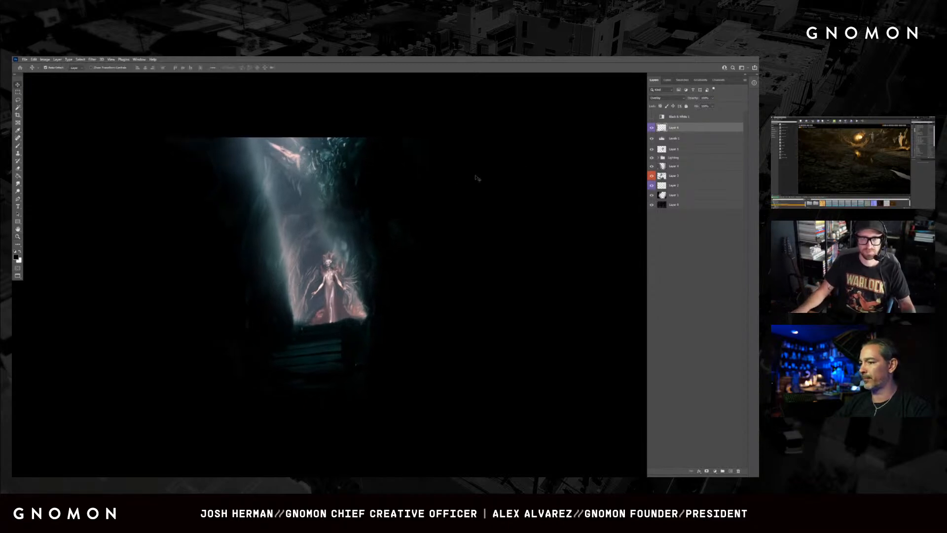
{"action": "key", "text": "m"}
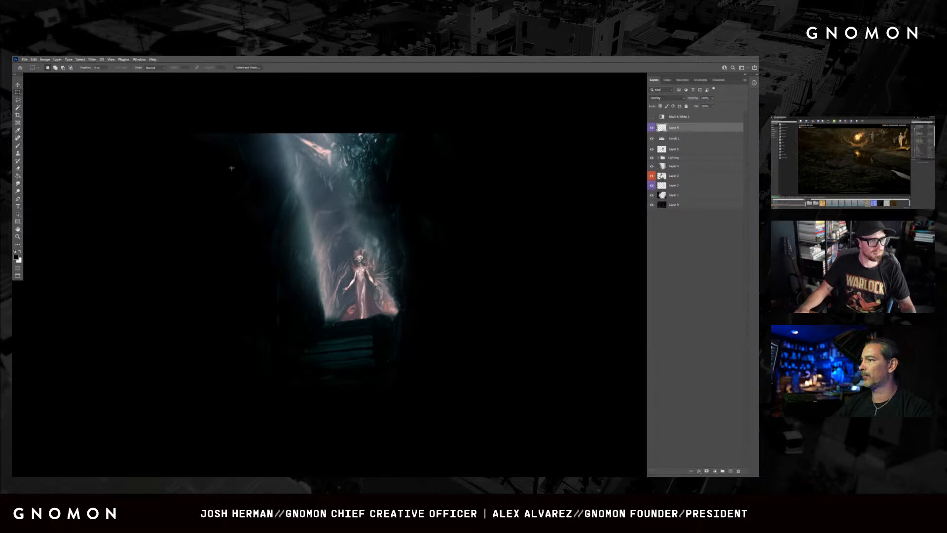
{"action": "mouse_move", "coordinate": [249, 121]}
{"action": "left_mouse_down"}
{"action": "mouse_move", "coordinate": [480, 463]}
{"action": "mouse_move", "coordinate": [453, 459]}
{"action": "left_mouse_up"}
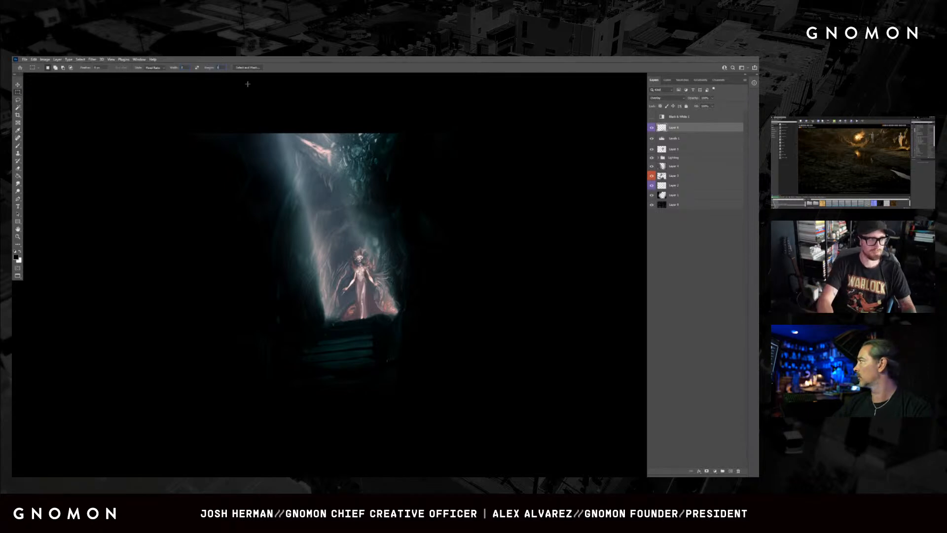
{"action": "left_click_drag", "start_coordinate": [249, 125], "coordinate": [450, 460]}
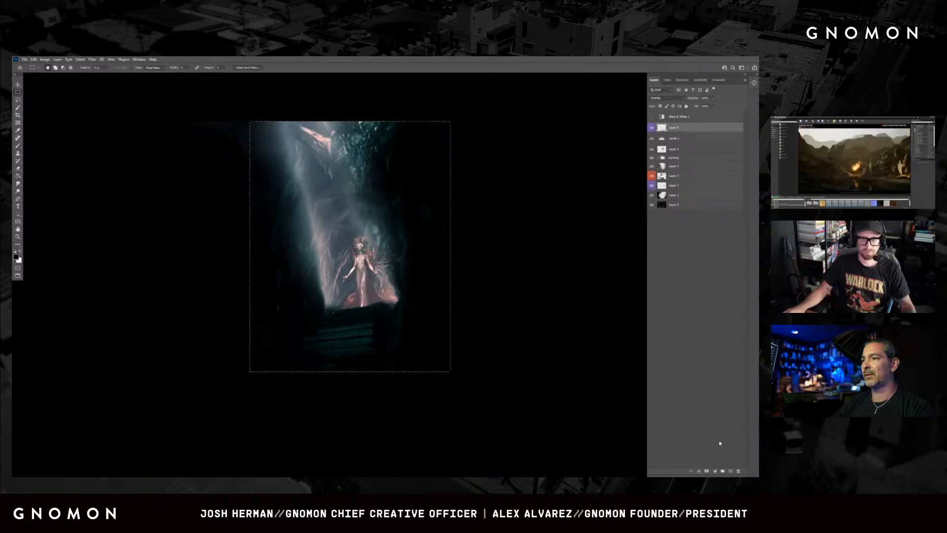
- Add a new layer above the Overlay layer and fill the marquee with black
{"action": "left_click", "coordinate": [729, 472]}
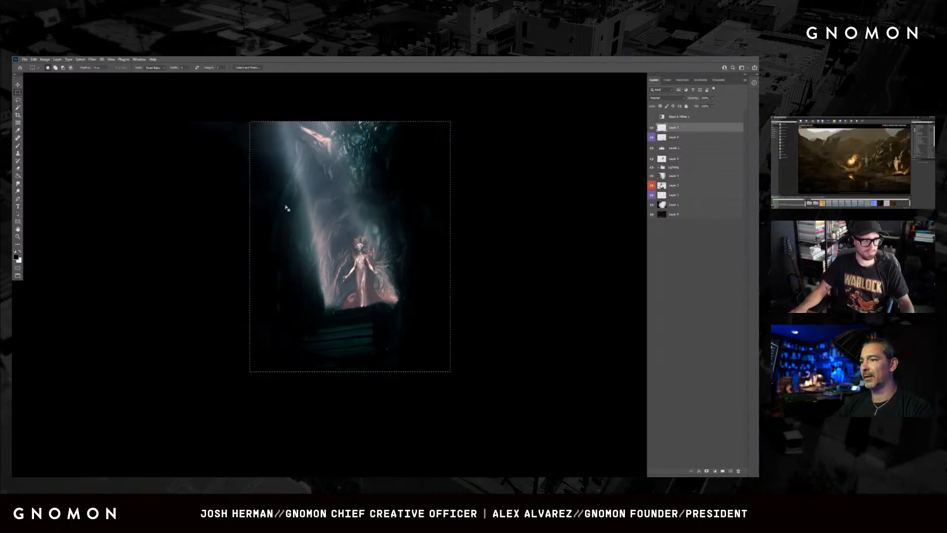
{"action": "key", "text": "g"}
{"action": "left_click", "coordinate": [437, 253]}
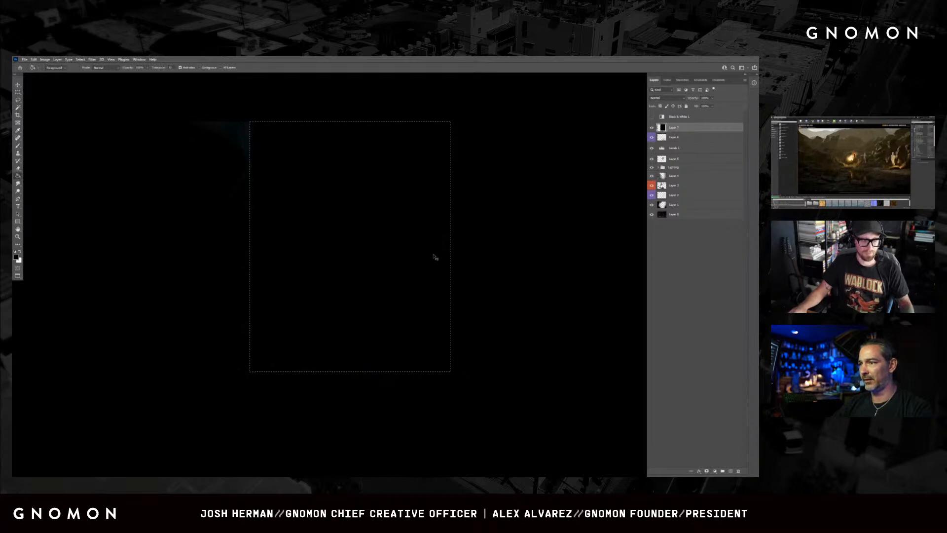
- Scale the black rectangle down slightly and shift it over the light beam and figure
{"action": "key", "text": "ctrl+t"}
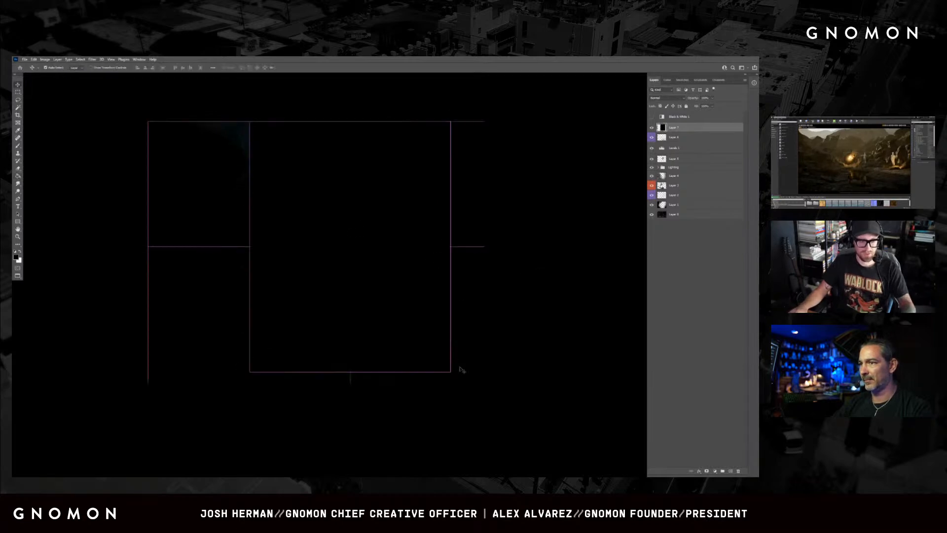
{"action": "left_click_drag", "start_coordinate": [450, 372], "coordinate": [436, 354]}
{"action": "key", "text": "Return"}
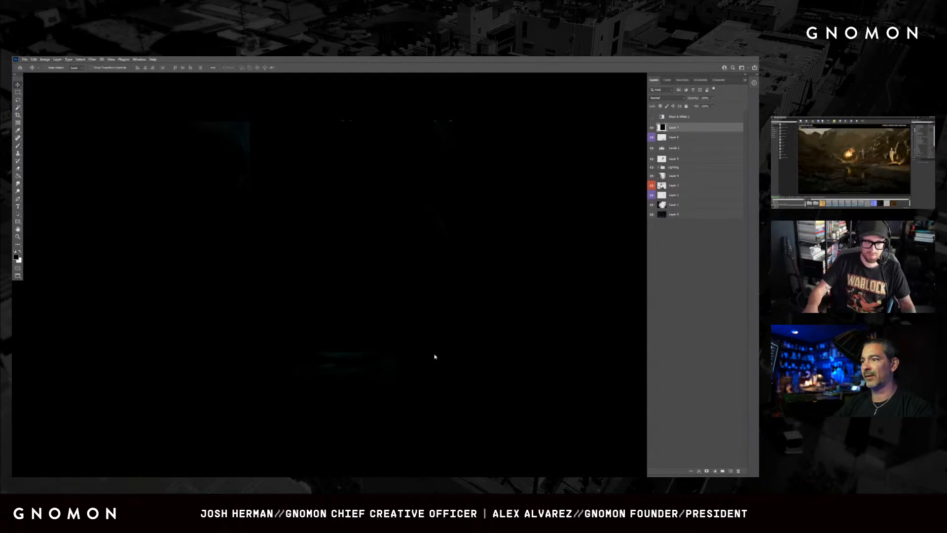
{"action": "left_click_drag", "start_coordinate": [415, 197], "coordinate": [420, 200], "text": "ctrl"}
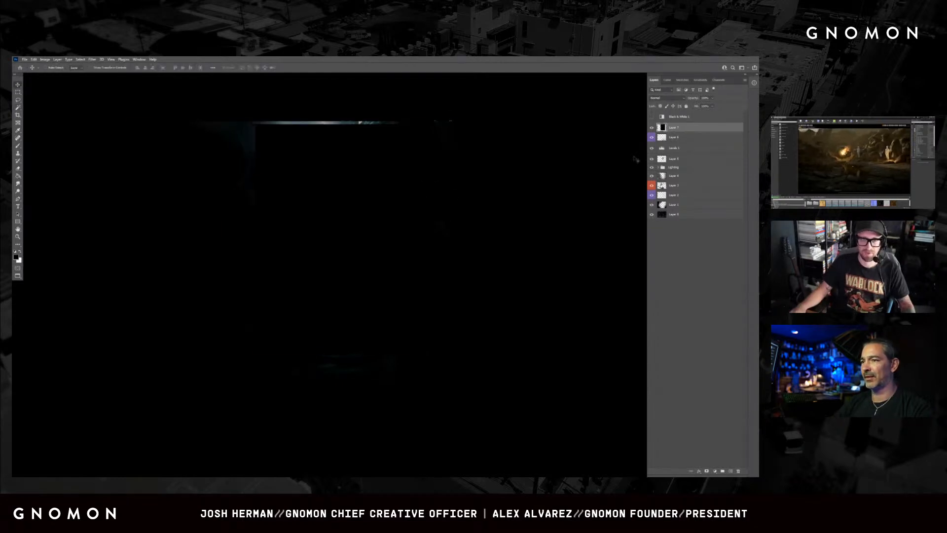
- Turn the rectangle into a black framing mask by filling its surroundings and clearing its inside, then reposition the opening over the composition
{"action": "left_click", "coordinate": [664, 131], "text": "ctrl"}
{"action": "key", "text": "ctrl+shift+i"}
{"action": "key", "text": "g"}
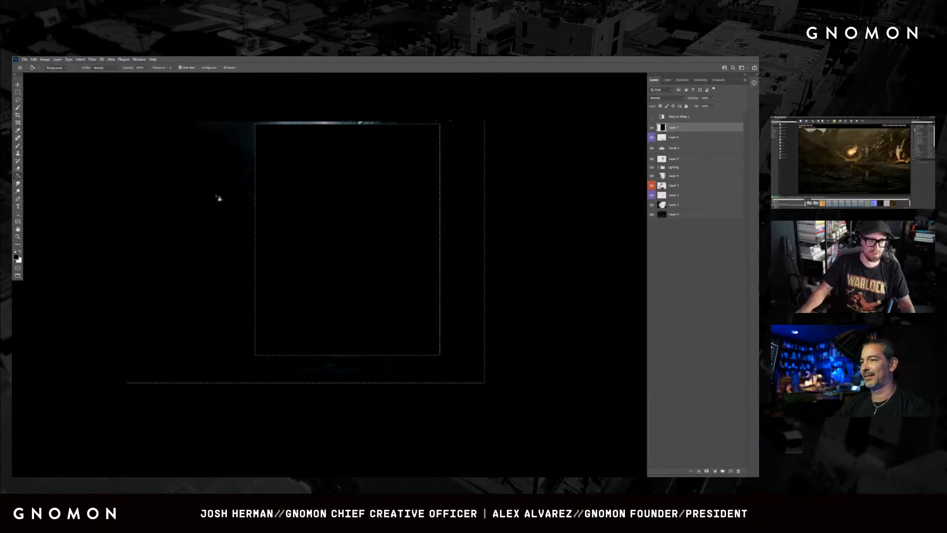
{"action": "left_click", "coordinate": [218, 197]}
{"action": "key", "text": "ctrl+shift+i"}
{"action": "key", "text": "Delete"}
{"action": "key", "text": "ctrl+d"}
{"action": "key", "text": "v"}
{"action": "left_click_drag", "start_coordinate": [415, 274], "coordinate": [444, 289]}
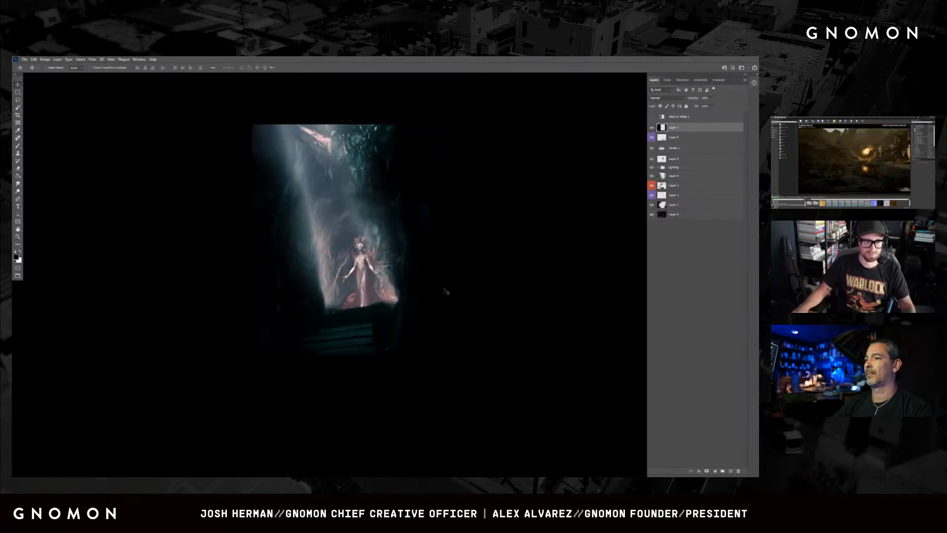
- Examine the framed composition at different zoom levels, previewing the opening's boundary as a temporary selection
{"action": "key", "text": "z"}
{"action": "left_click", "coordinate": [374, 276]}
{"action": "left_click_drag", "start_coordinate": [479, 250], "coordinate": [493, 263]}
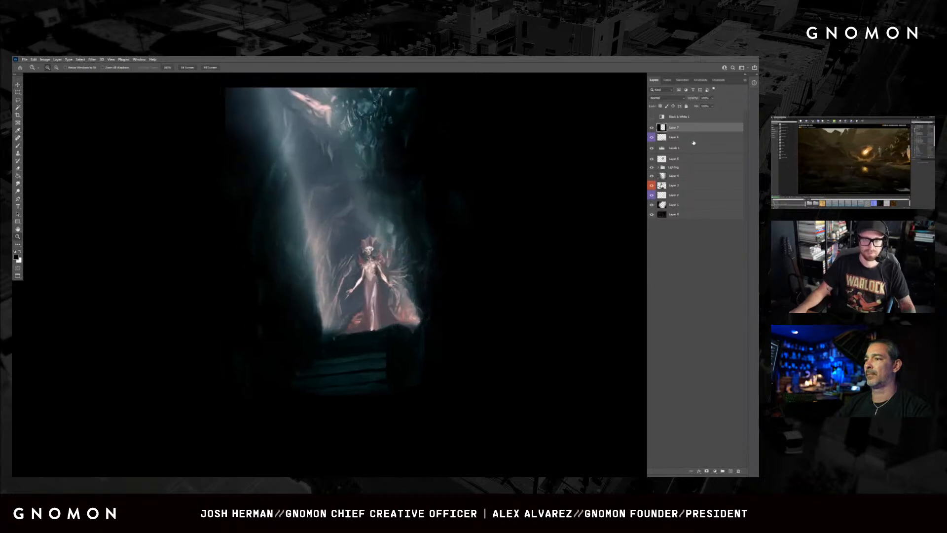
{"action": "left_click", "coordinate": [664, 128], "text": "ctrl"}
{"action": "key", "text": "ctrl+shift+i"}
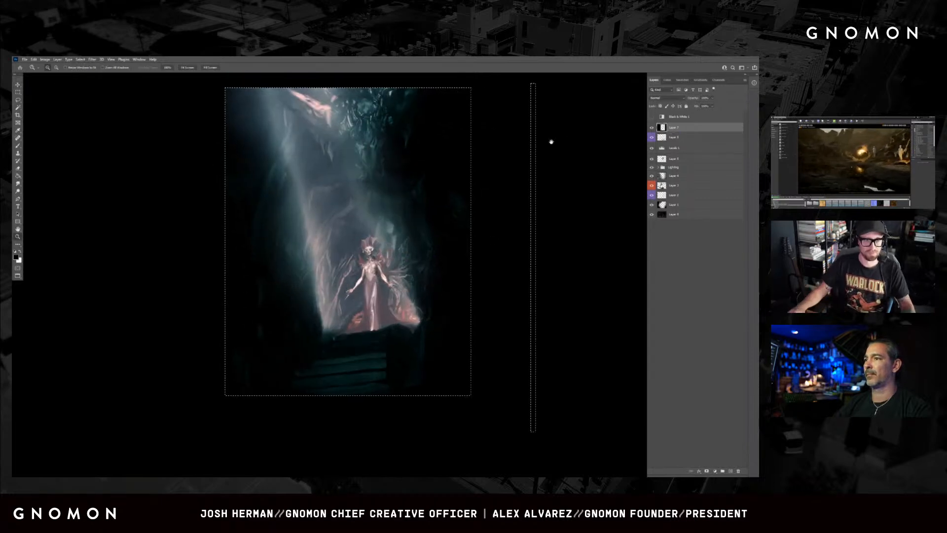
{"action": "left_click_drag", "start_coordinate": [553, 141], "coordinate": [610, 148]}
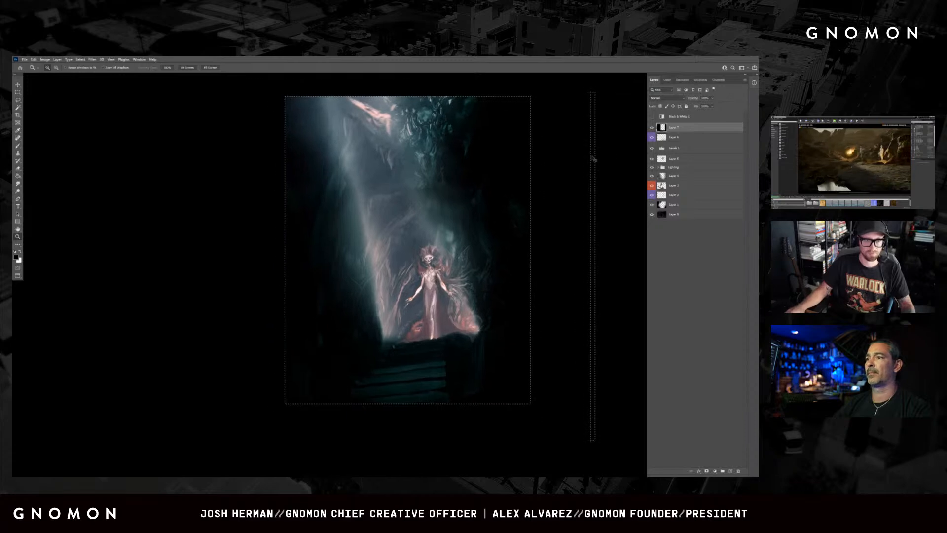
{"action": "key", "text": "ctrl+d"}
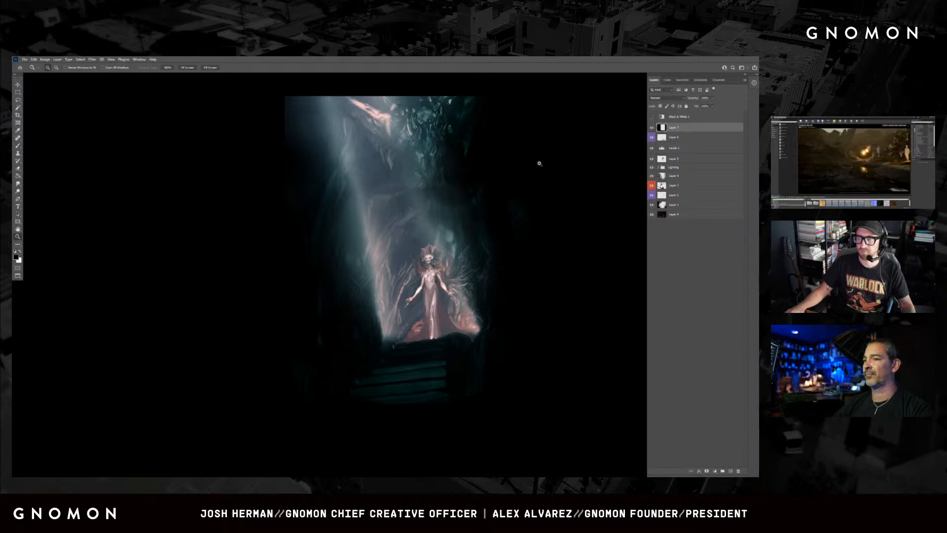
{"action": "key", "text": "f"}
{"action": "key", "text": "f"}
{"action": "key", "text": "f"}
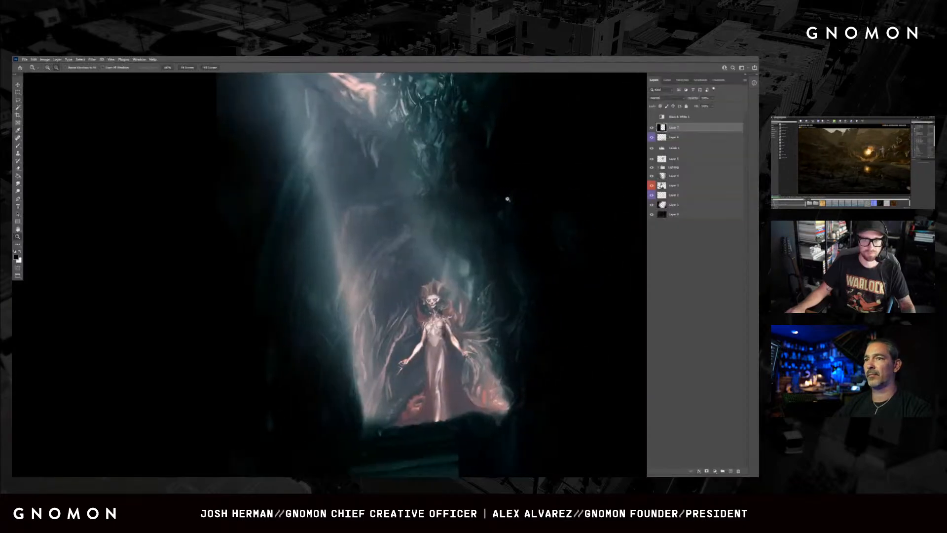
{"action": "left_click", "coordinate": [508, 198], "text": "alt"}
{"action": "left_click", "coordinate": [507, 198], "text": "alt"}
{"action": "left_click_drag", "start_coordinate": [537, 180], "coordinate": [422, 188]}
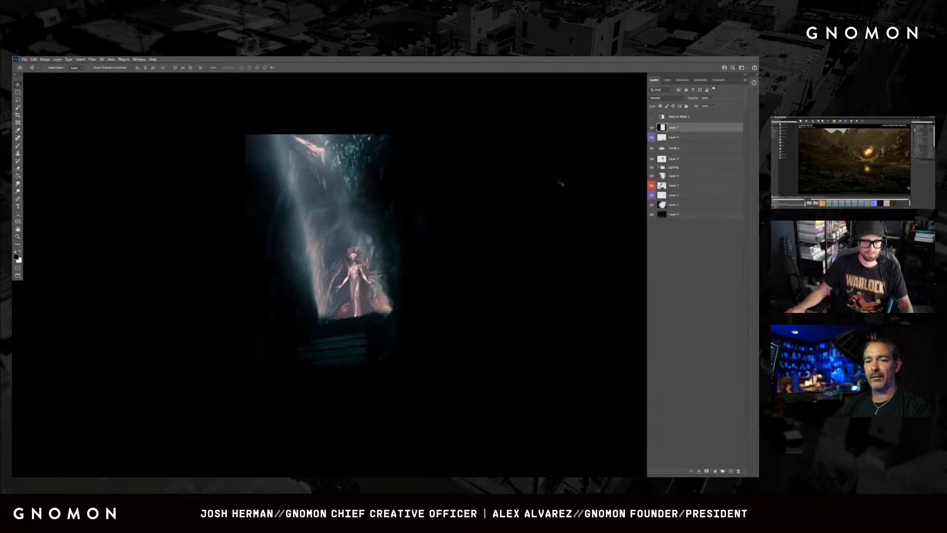
- Select the frame's opening from the mask layer and subtract the stray strip beside it using a Normal-style marquee
{"action": "left_click", "coordinate": [663, 127], "text": "ctrl"}
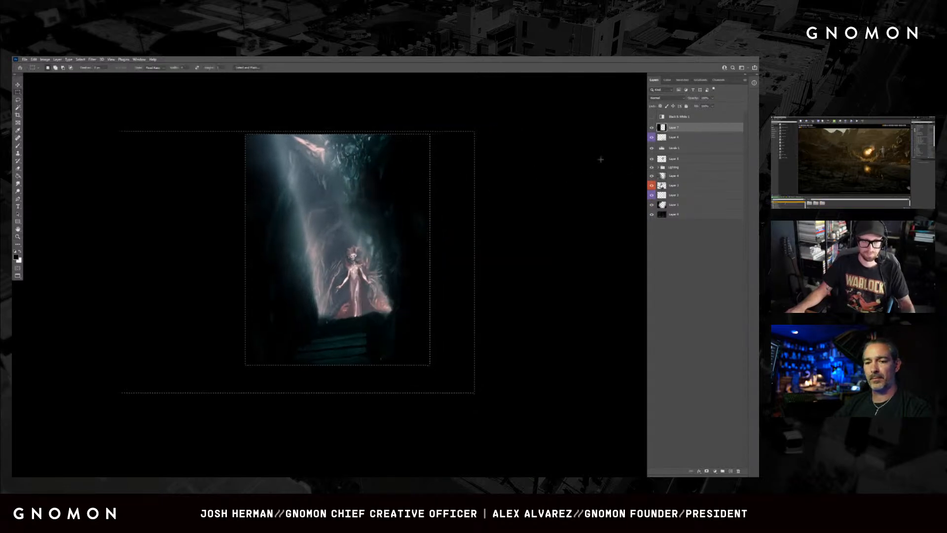
{"action": "key", "text": "ctrl+shift+i"}
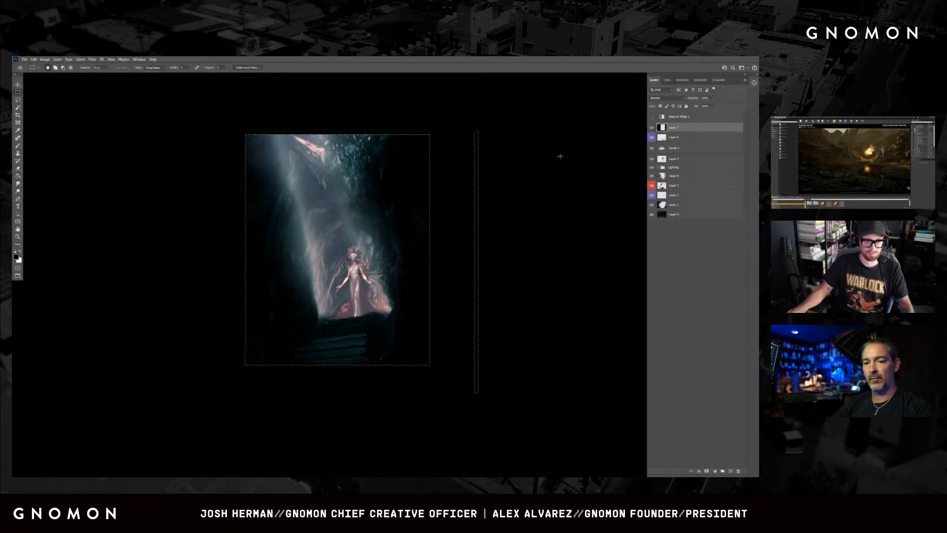
{"action": "left_click", "coordinate": [163, 68]}
{"action": "left_click", "coordinate": [156, 72]}
{"action": "left_click_drag", "start_coordinate": [523, 116], "coordinate": [472, 430], "text": "alt"}
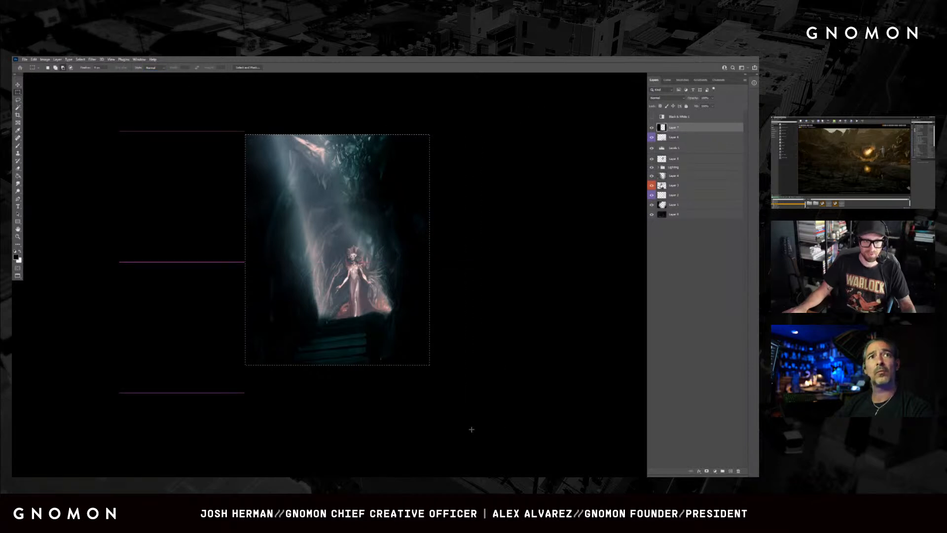
{"action": "key", "text": "ctrl+shift+i"}
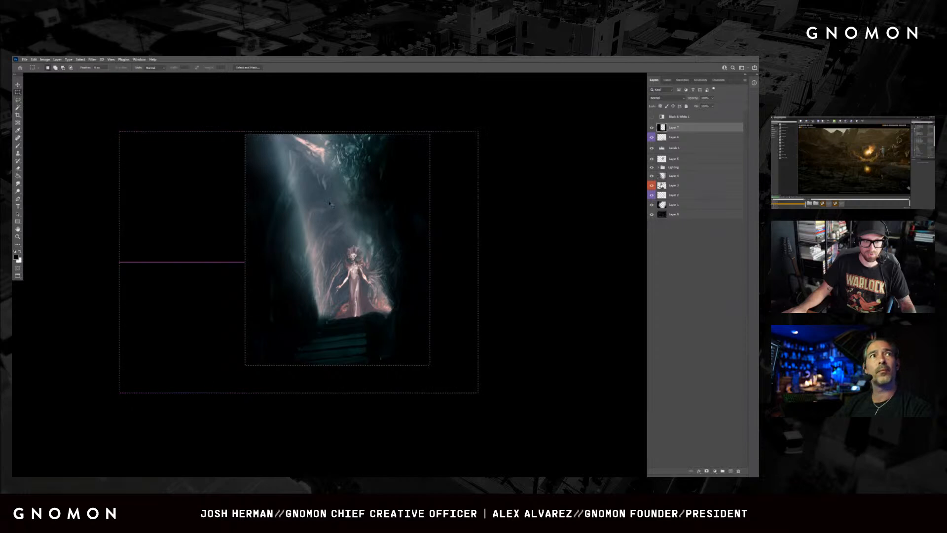
{"action": "key", "text": "ctrl+shift+i"}
- Copy the merged artwork inside the opening and paste it into a new document of matching size
{"action": "key", "text": "ctrl+shift+c"}
{"action": "key", "text": "ctrl+n"}
{"action": "key", "text": "Return"}
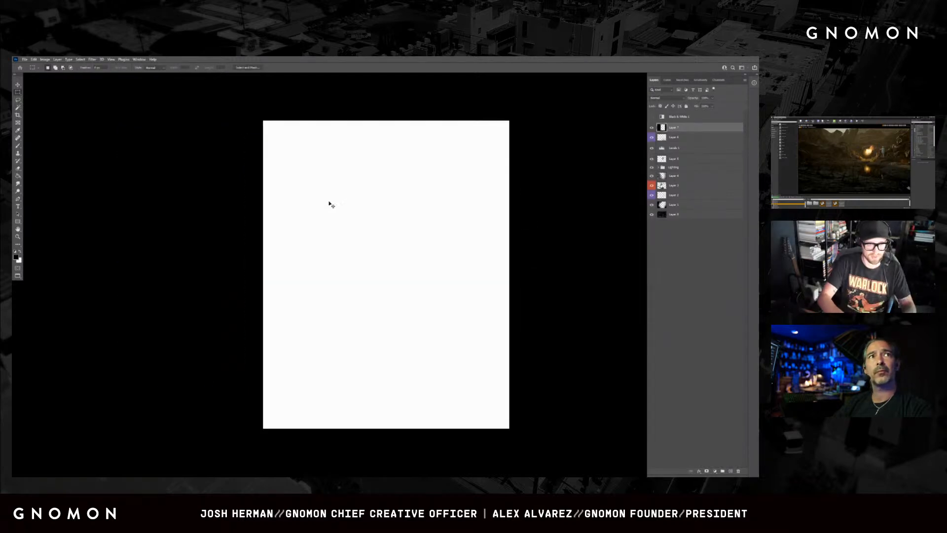
{"action": "key", "text": "ctrl+v"}
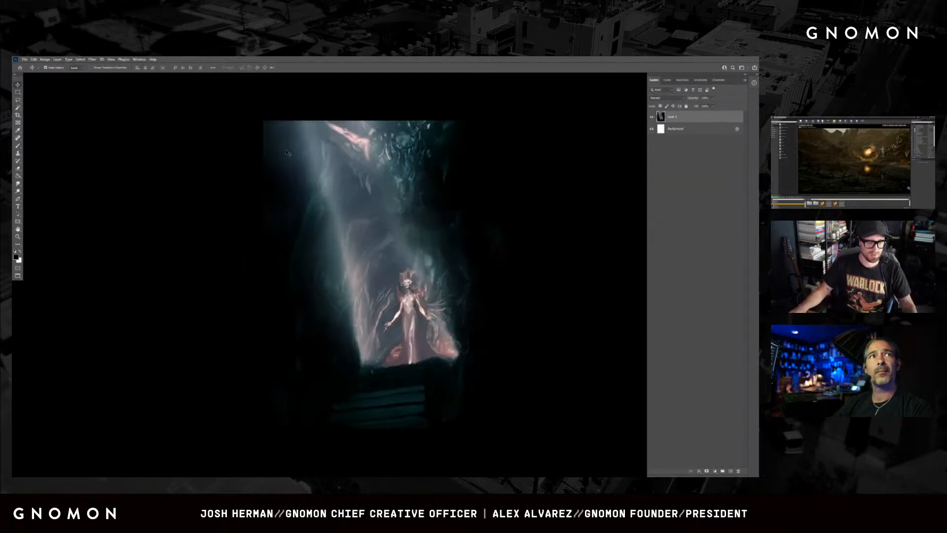
{"action": "key", "text": "ctrl+s"}
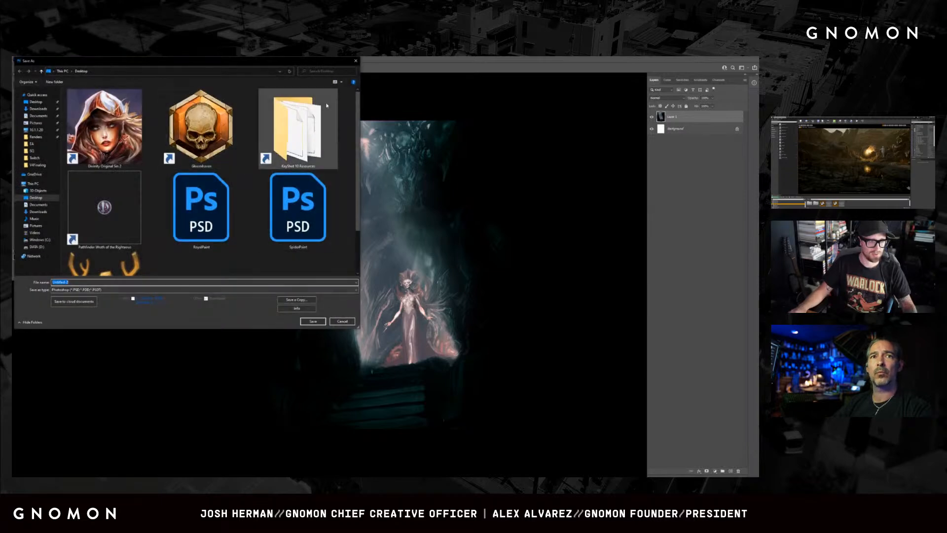
{"action": "left_click", "coordinate": [356, 62]}
{"action": "key", "text": "alt+ctrl+s"}
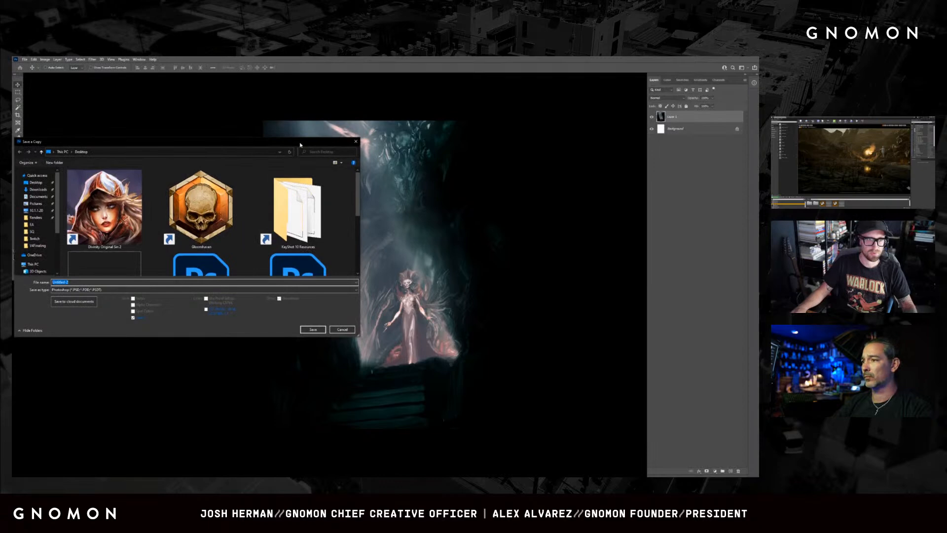
{"action": "left_click", "coordinate": [356, 142]}
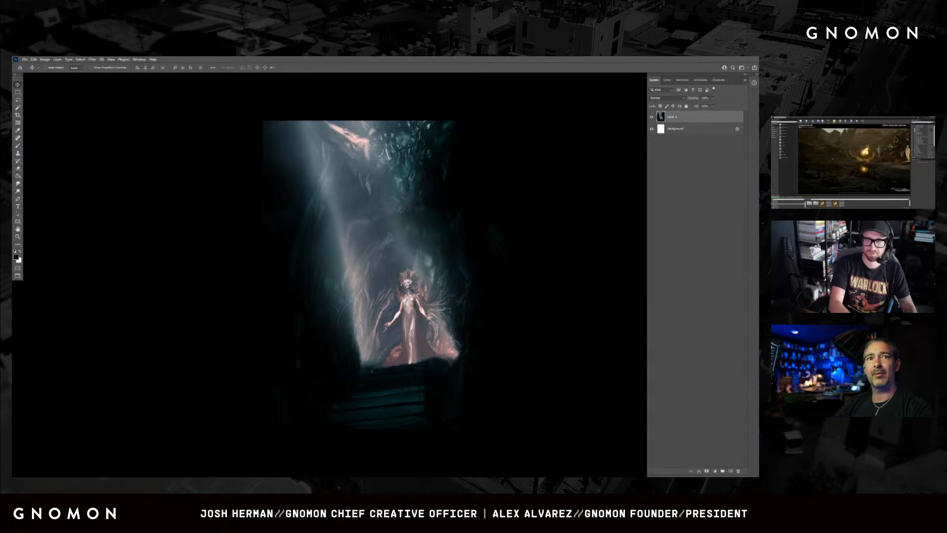
{"action": "key", "text": "Return"}
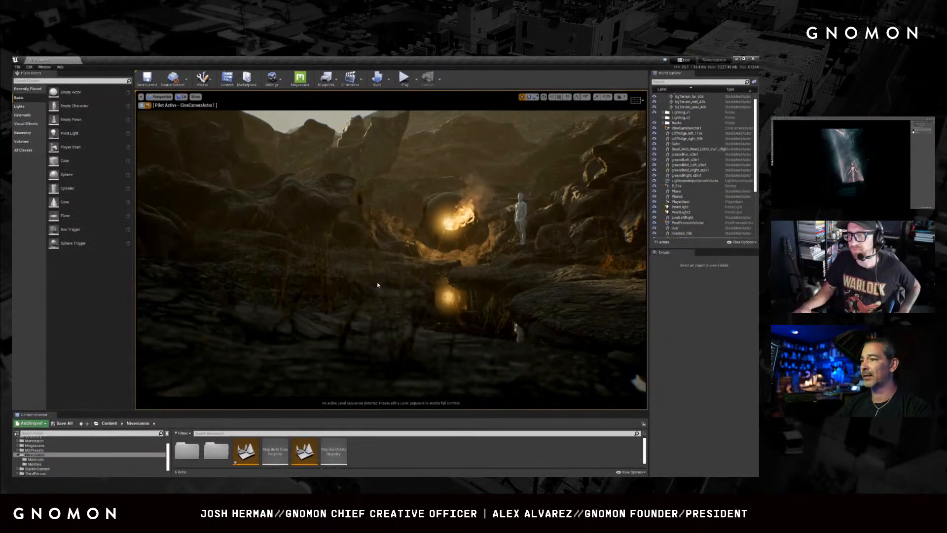
- Explore the Unreal valley in golden light through the piloted CineCameraActor1, trying framings of the fire, pool and standing figures
{"action": "key", "text": "Right"}
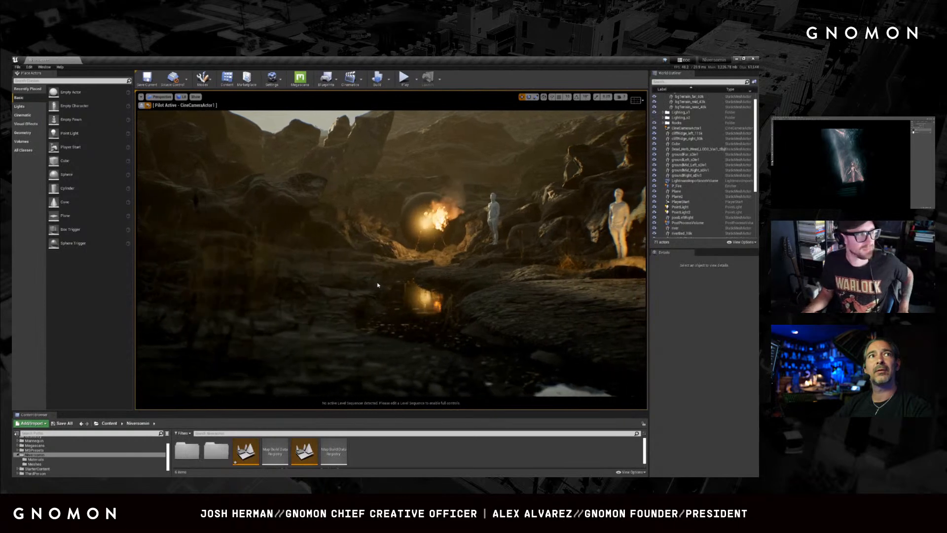
{"action": "key", "text": "Right"}
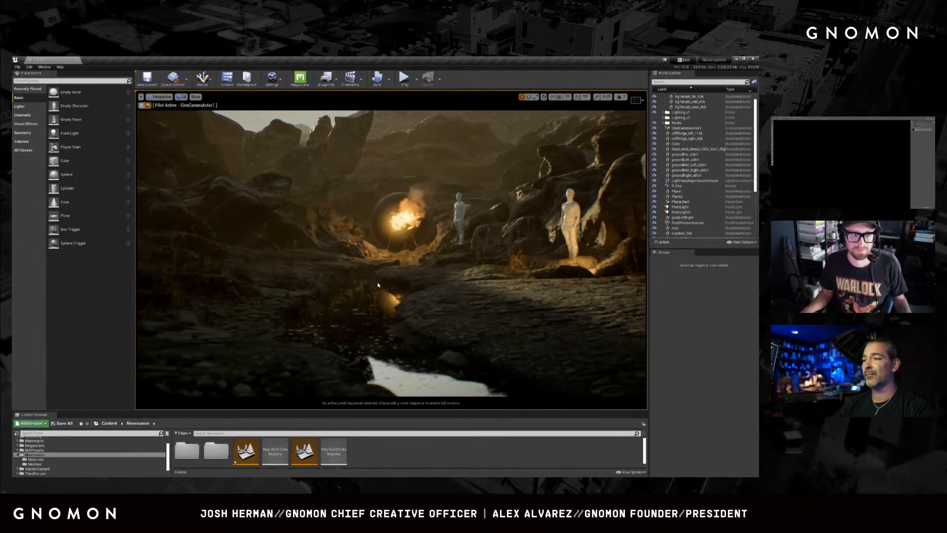
{"action": "key", "text": "Right"}
{"action": "key", "text": "Right"}
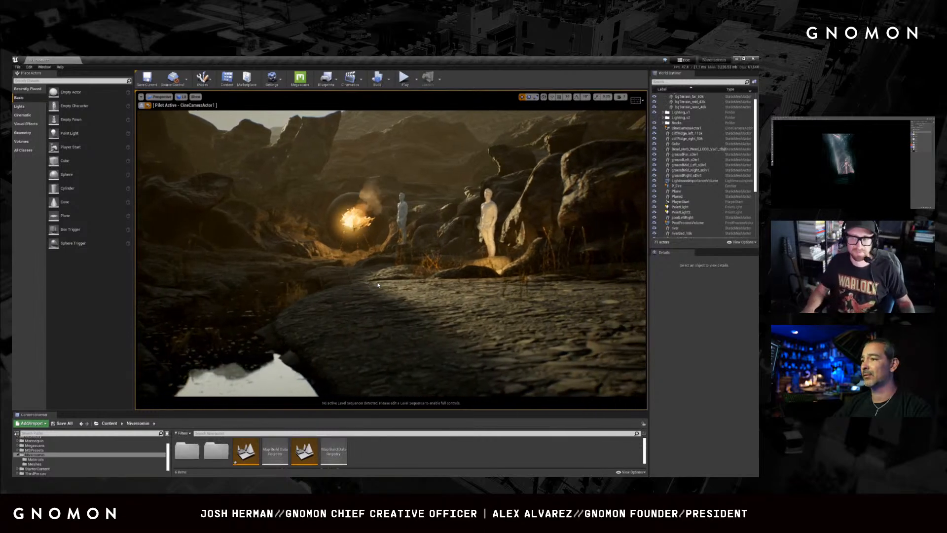
{"action": "key", "text": "Left"}
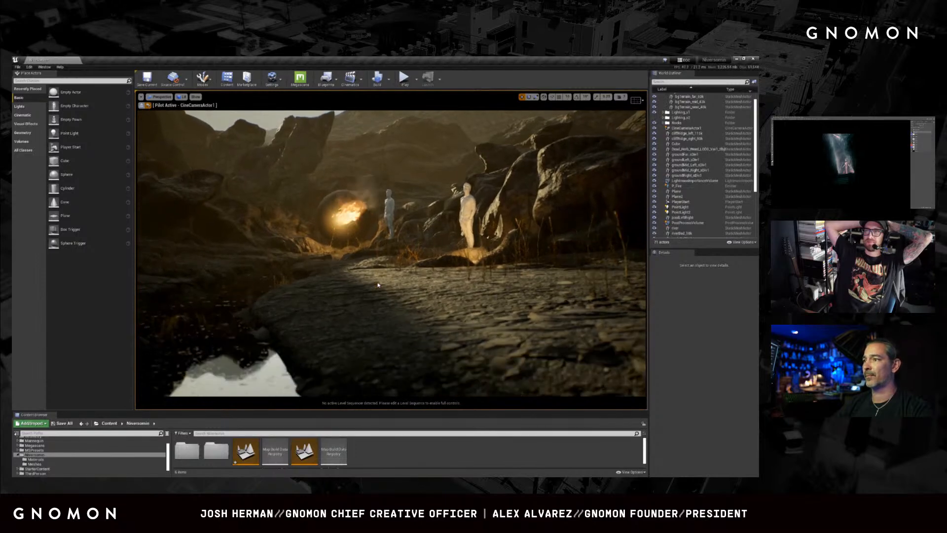
{"action": "right_click_drag", "start_coordinate": [378, 285], "coordinate": [380, 284]}
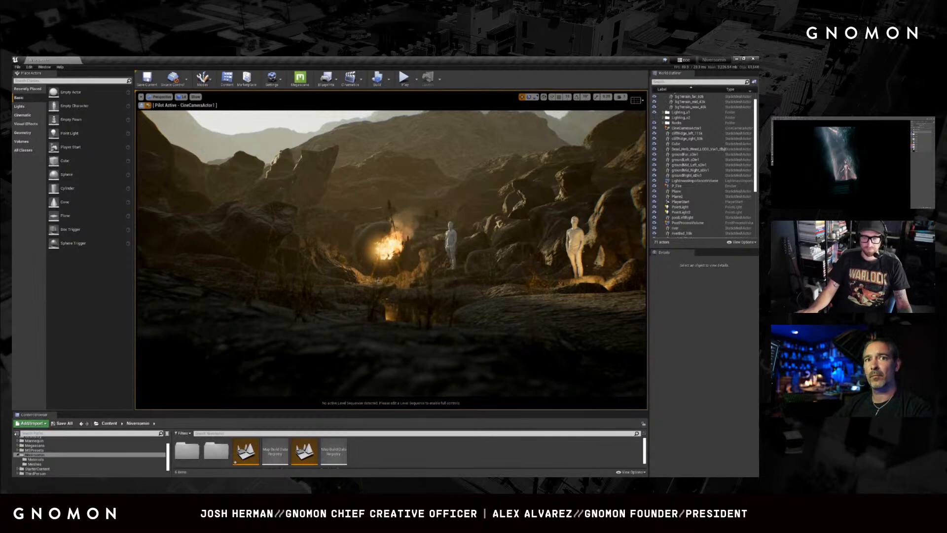
{"action": "right_click_drag", "start_coordinate": [378, 284], "coordinate": [385, 294]}
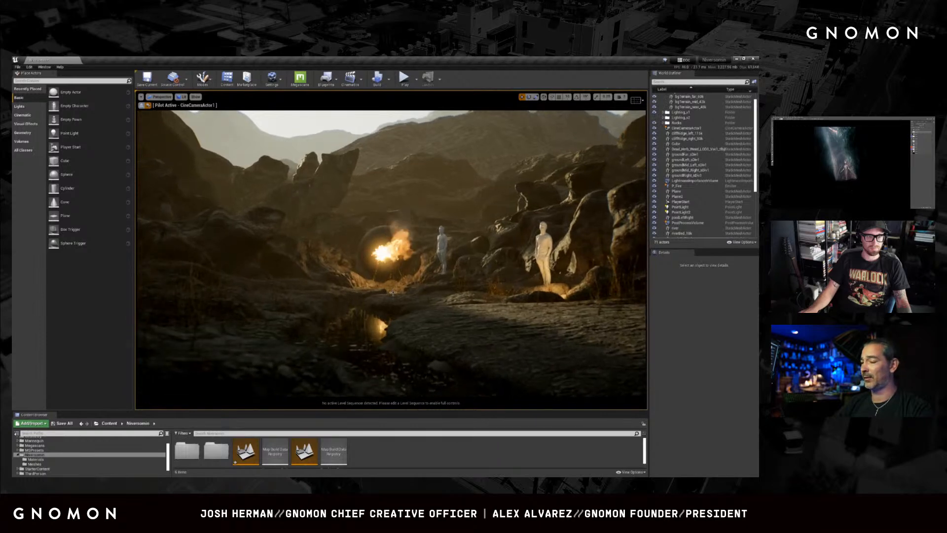
{"action": "right_click_drag", "start_coordinate": [393, 299], "coordinate": [394, 300]}
{"action": "middle_click_drag", "start_coordinate": [393, 301], "coordinate": [393, 300]}
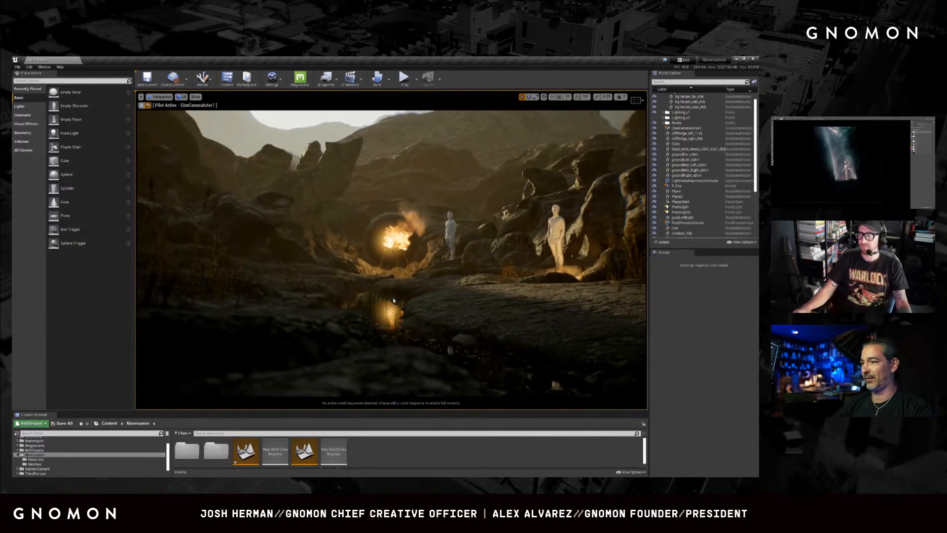
{"action": "scroll", "coordinate": [394, 300], "scroll_direction": "up", "scroll_amount": 1}
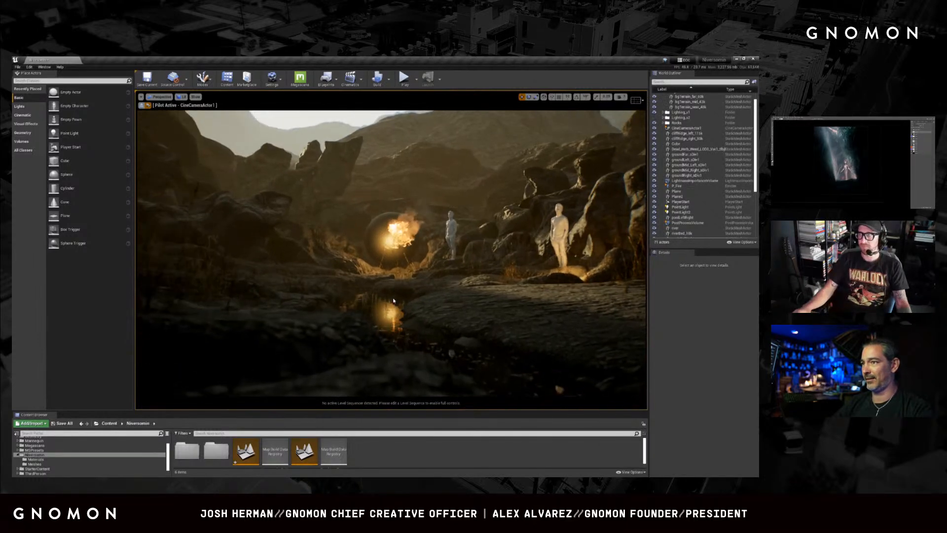
- Compare sideways camera positions along the valley to judge parallax between the foreground, the fire and the figures
{"action": "key", "text": "Right"}
{"action": "key", "text": "Left"}
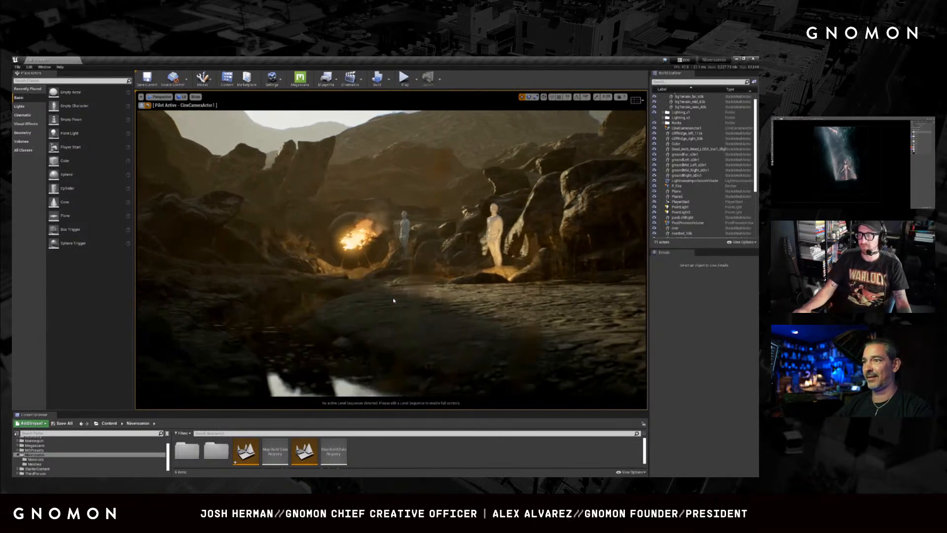
{"action": "key", "text": "Right"}
{"action": "key", "text": "Left"}
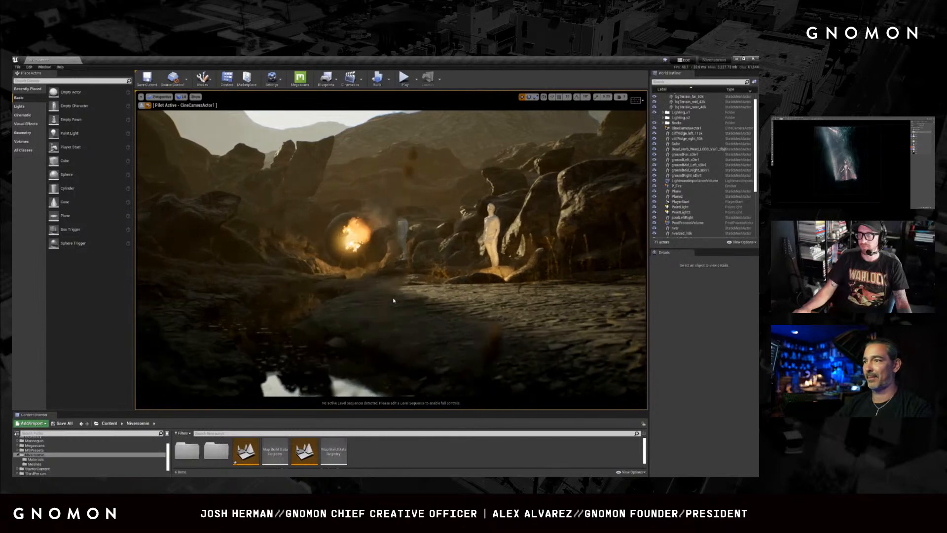
{"action": "key", "text": "Right"}
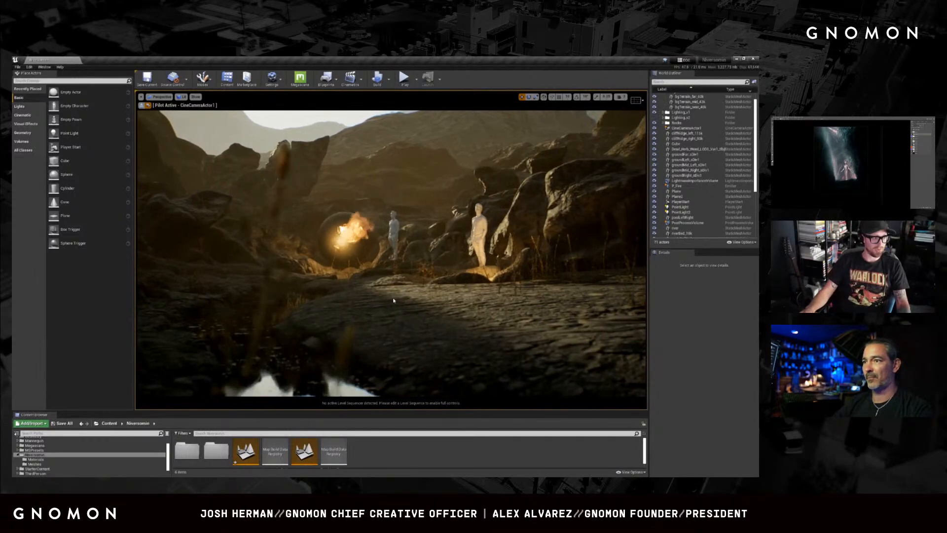
{"action": "key", "text": "Left"}
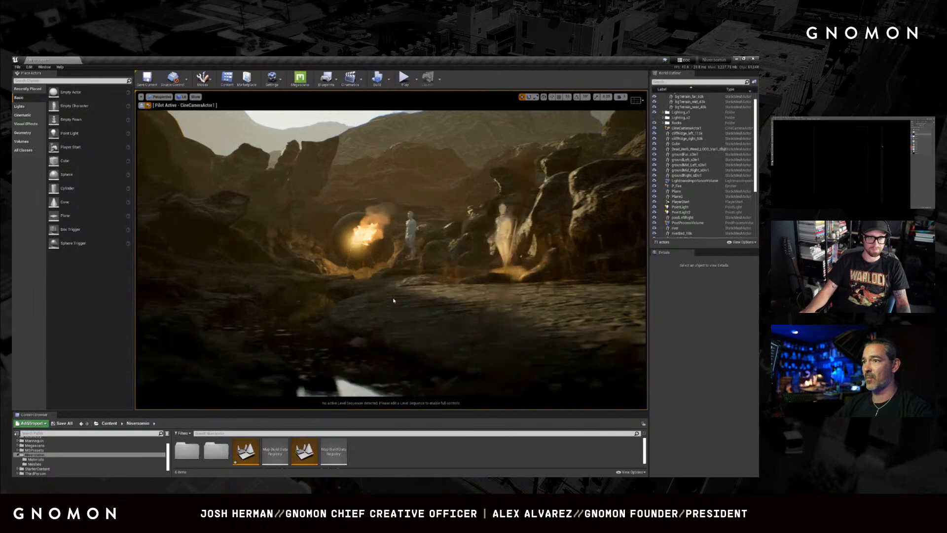
{"action": "key", "text": "Down"}
{"action": "key", "text": "Left"}
{"action": "key", "text": "Right"}
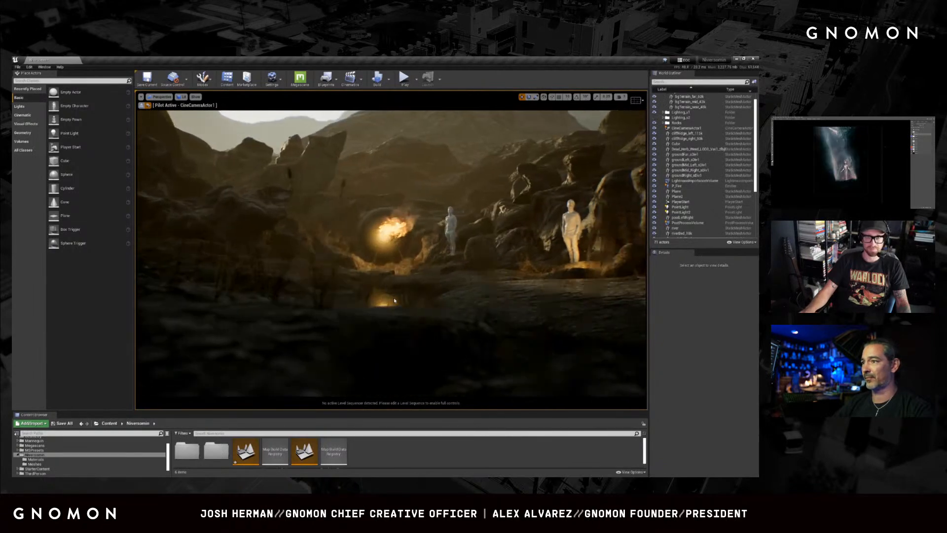
{"action": "key", "text": "Left"}
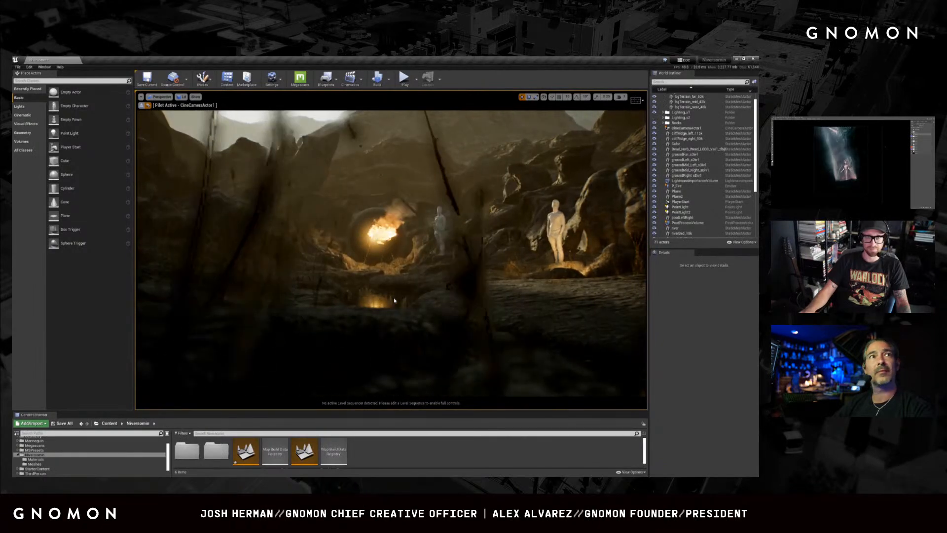
- Test a camera framing with the dark foreground rock slope beside the fire and figures
{"action": "mouse_move", "coordinate": [394, 300]}
{"action": "right_mouse_down"}
{"action": "mouse_move", "coordinate": [397, 286]}
{"action": "mouse_move", "coordinate": [391, 309]}
{"action": "right_mouse_up"}
{"action": "key", "text": "Right"}
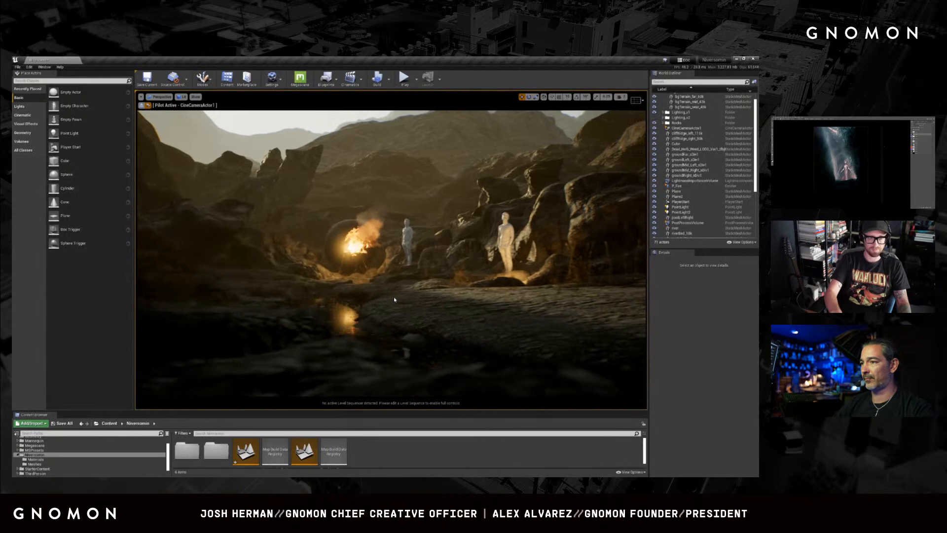
{"action": "key", "text": "a"}
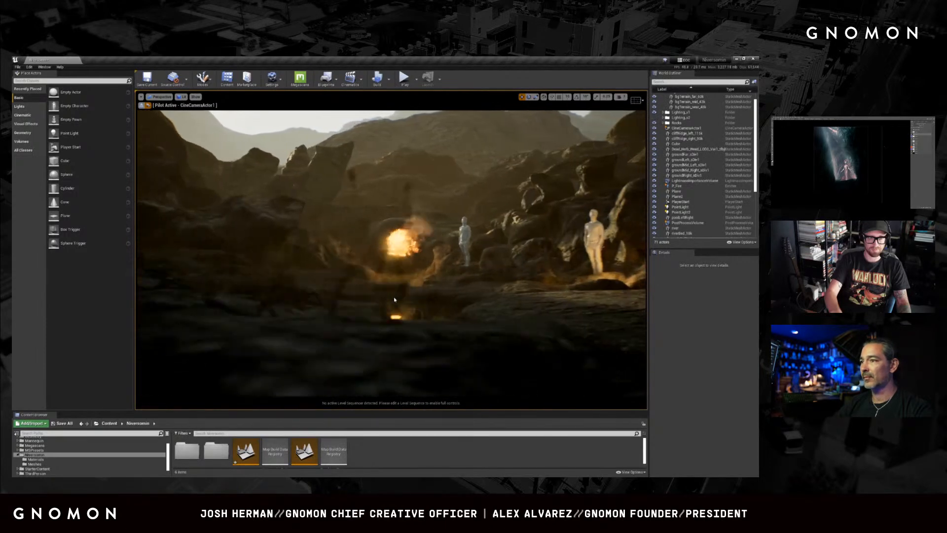
{"action": "key", "text": "Left"}
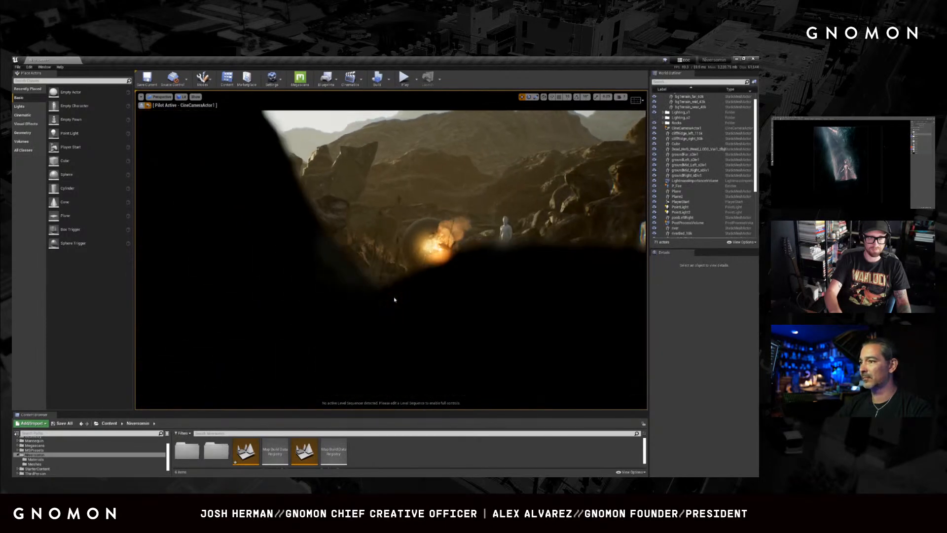
{"action": "key", "text": "Page_Up"}
{"action": "key", "text": "Page_Up"}
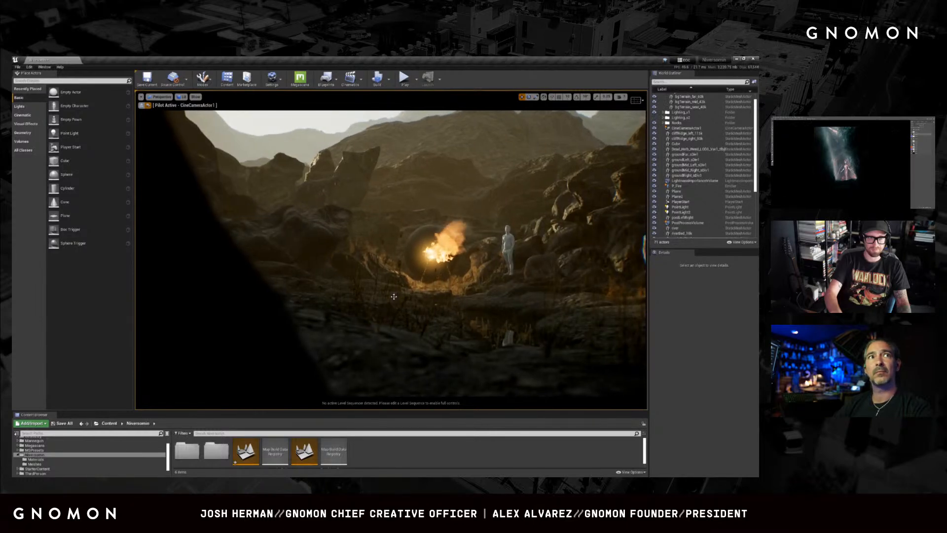
{"action": "right_click_drag", "start_coordinate": [394, 297], "coordinate": [398, 299]}
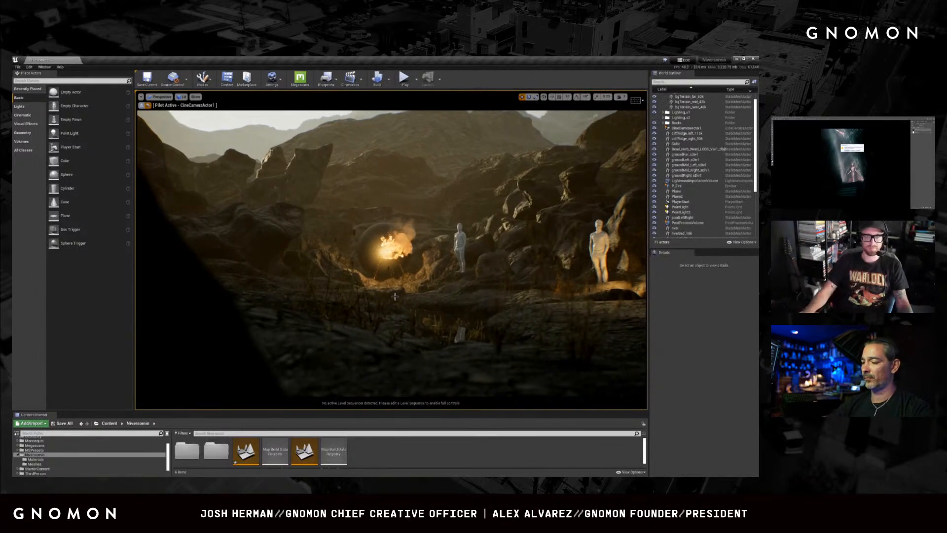
- Review the valley in an immersive viewport, pulling the piloted camera back to a wide view across the pool
{"action": "key", "text": "F11"}
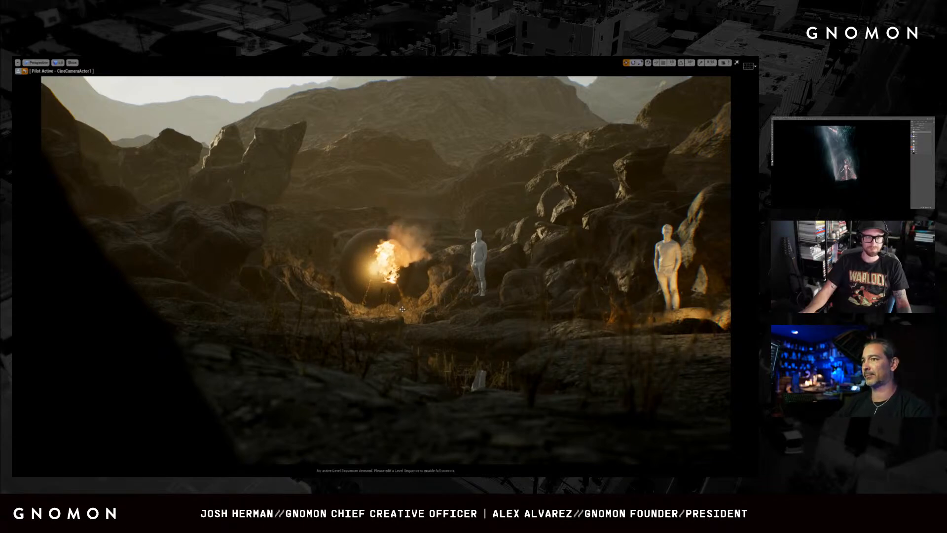
{"action": "right_click_drag", "start_coordinate": [411, 314], "coordinate": [445, 319]}
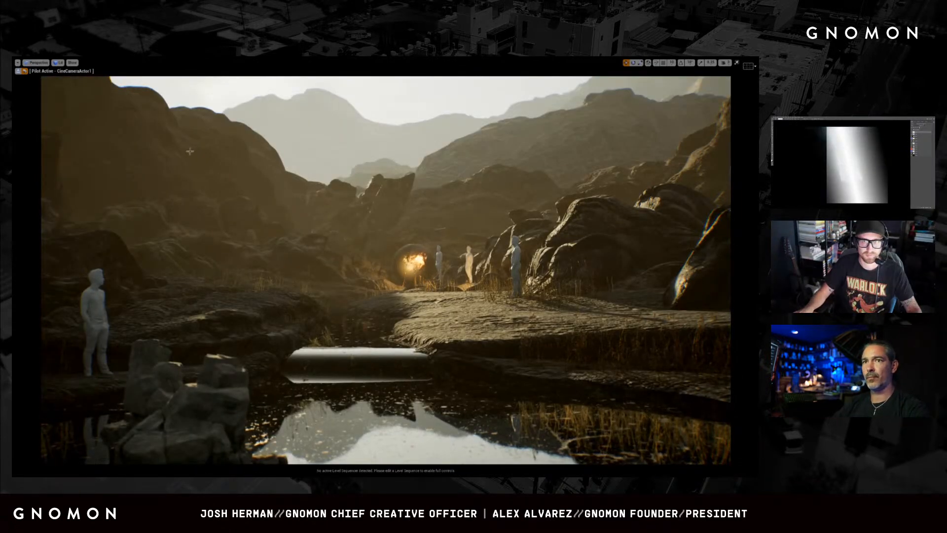
{"action": "key", "text": "F11"}
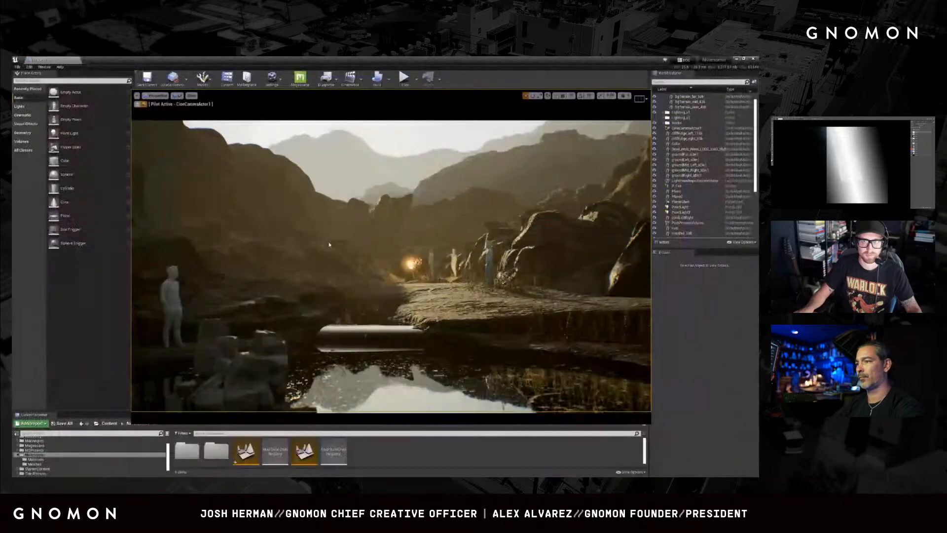
- Reframe the piloted camera closer on the fire and figures, and toggle Lighting_v1 and Lighting_v2 visibility for blue night lighting
{"action": "key", "text": "w"}
{"action": "right_click_drag", "start_coordinate": [356, 265], "coordinate": [365, 267]}
{"action": "key", "text": "a"}
{"action": "key", "text": "w"}
{"action": "key", "text": "e"}
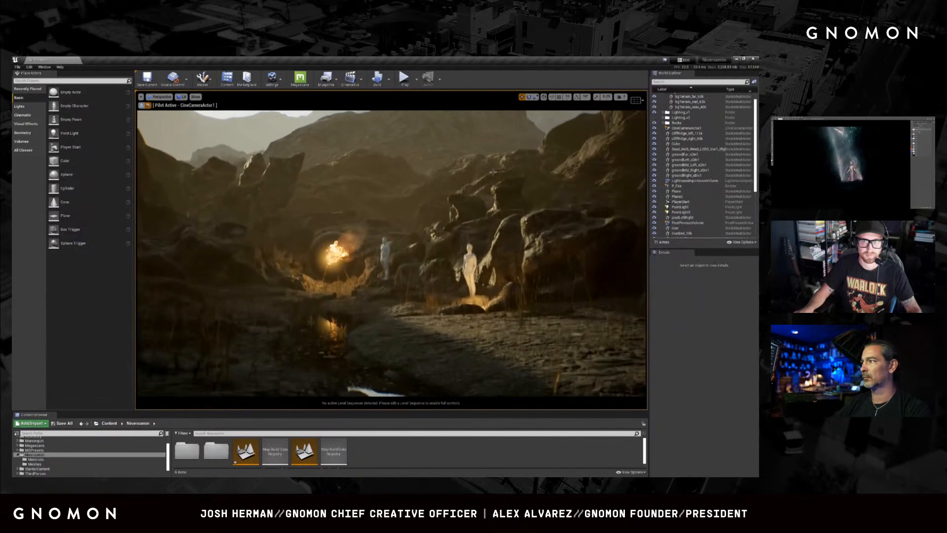
{"action": "left_click", "coordinate": [654, 112]}
{"action": "left_click", "coordinate": [654, 118]}
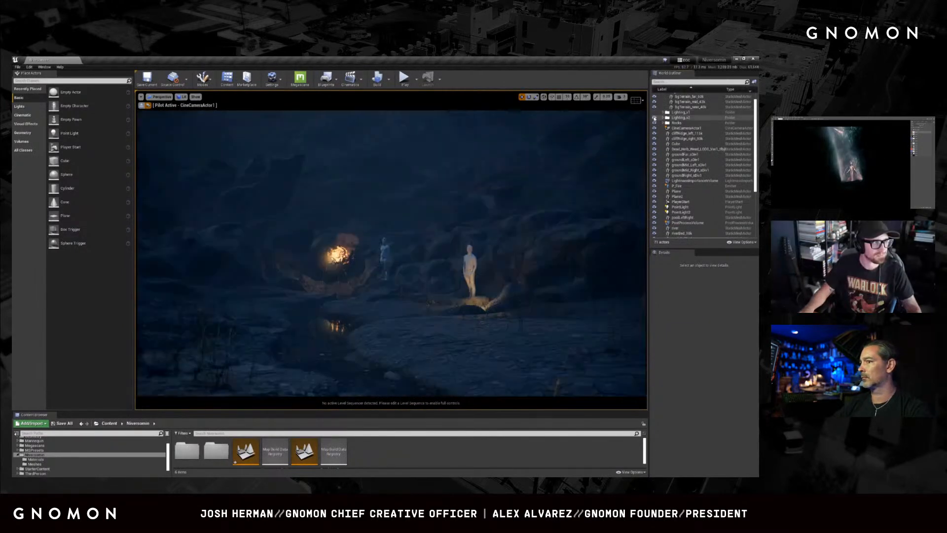
- Examine the night-lit valley from a raised, pulled-back camera position looking down along the stream
{"action": "mouse_move", "coordinate": [494, 224]}
{"action": "right_mouse_down"}
{"action": "mouse_move", "coordinate": [483, 220]}
{"action": "mouse_move", "coordinate": [489, 234]}
{"action": "mouse_move", "coordinate": [494, 223]}
{"action": "right_mouse_up"}
{"action": "key", "text": "d"}
{"action": "key", "text": "s"}
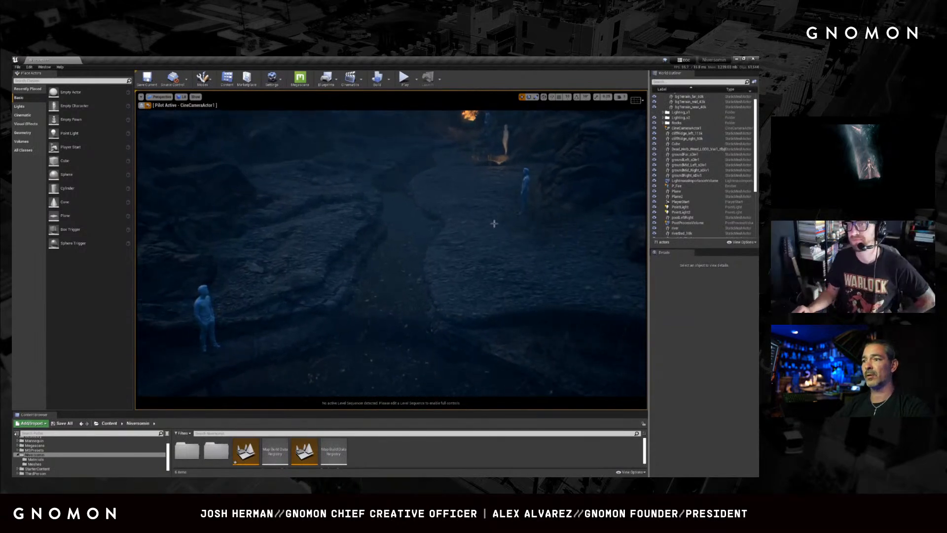